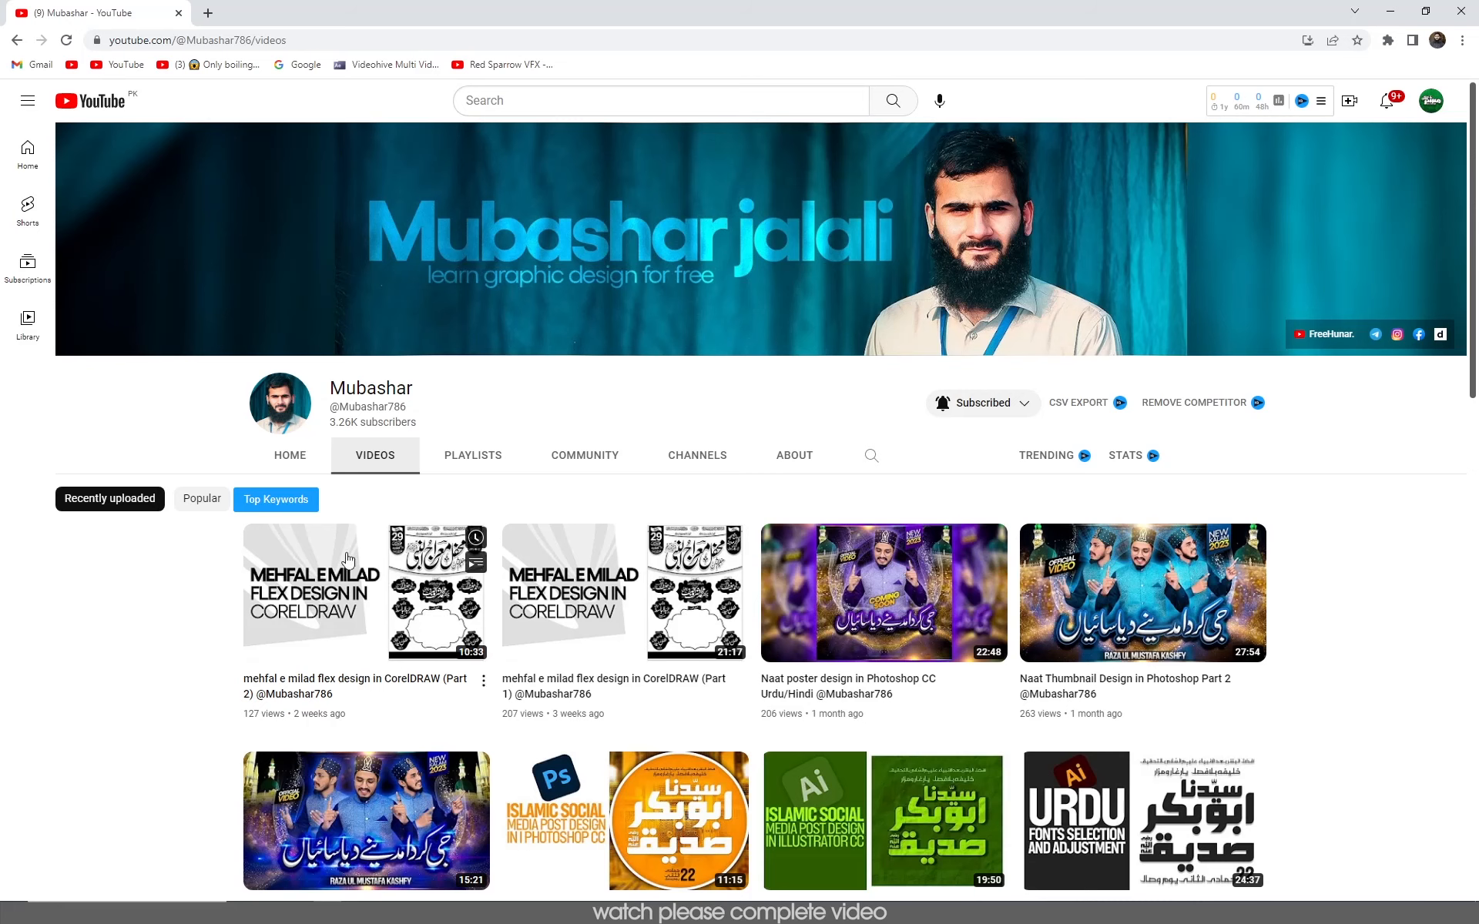
- Review the channel's community posts, looking over the upcoming conference poster design, and return to its videos
click(561, 464)
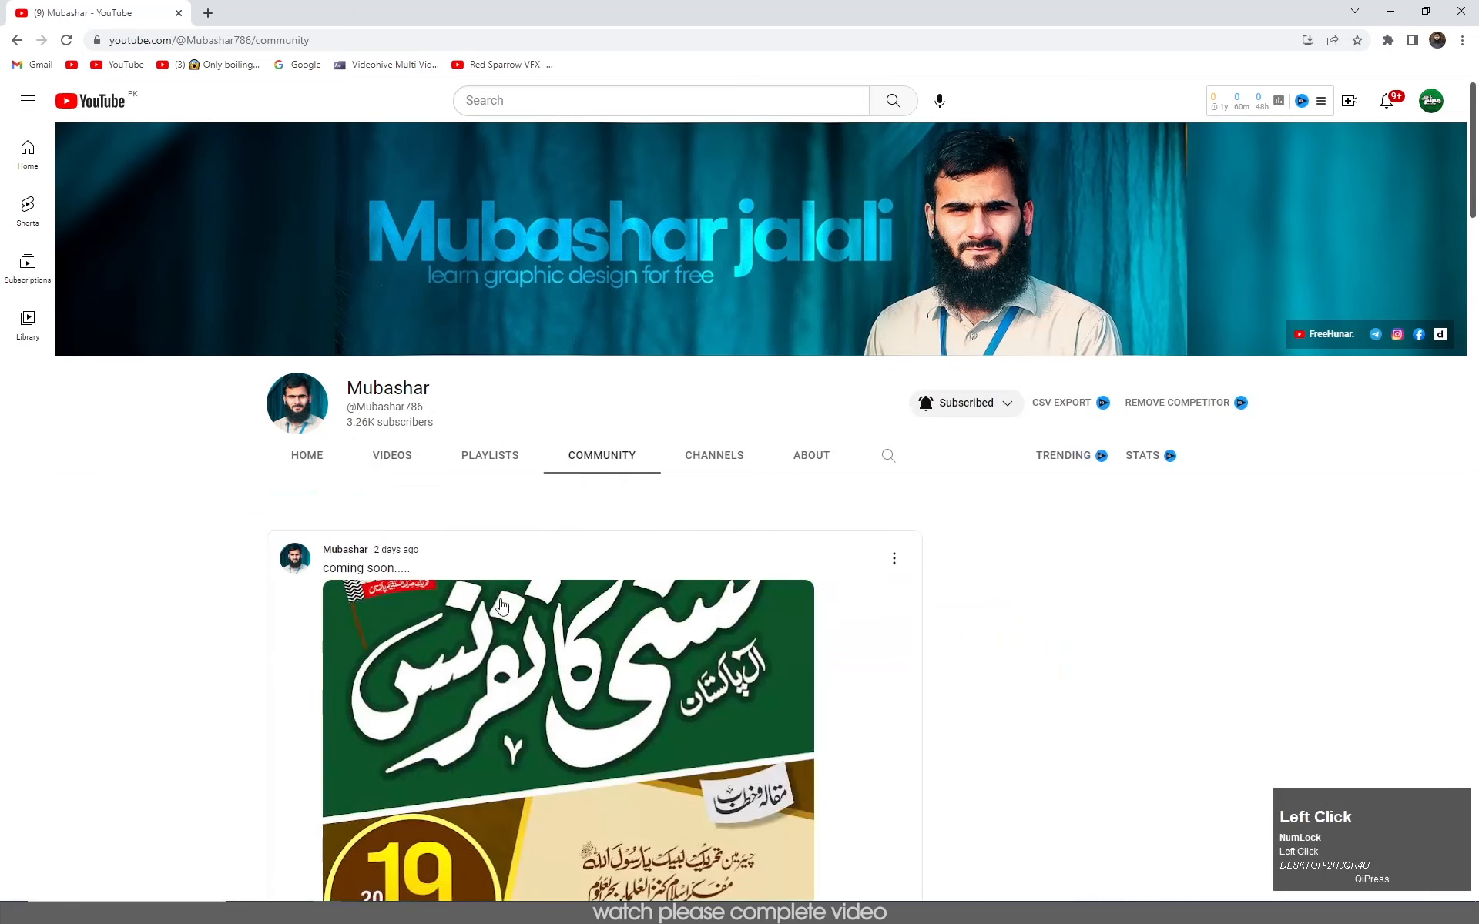
scroll(507, 570, down, 6)
scroll(506, 608, up, 1)
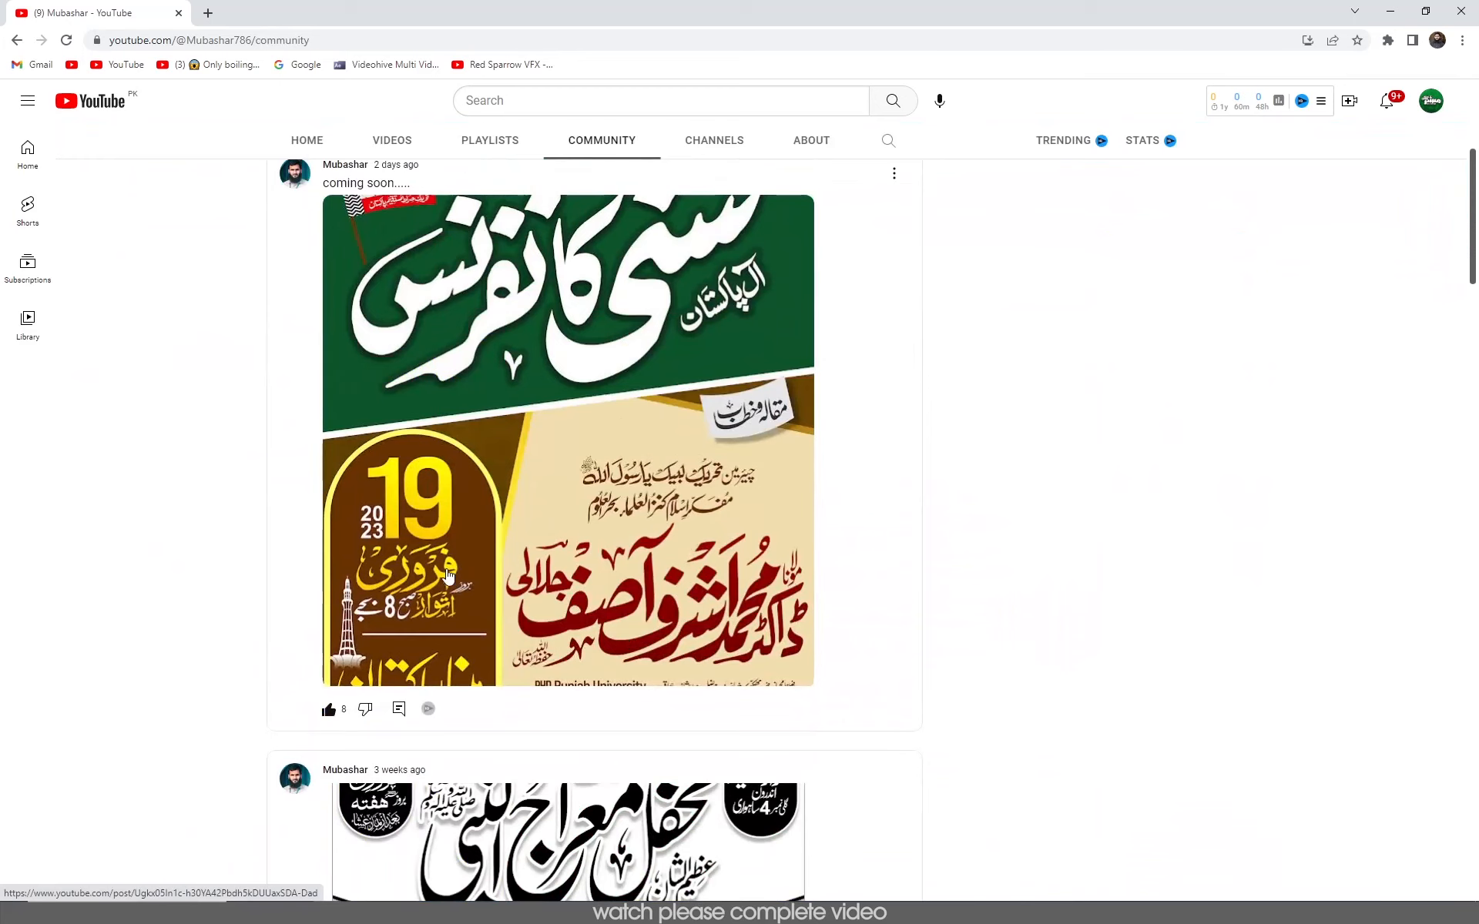
scroll(448, 580, up, 1)
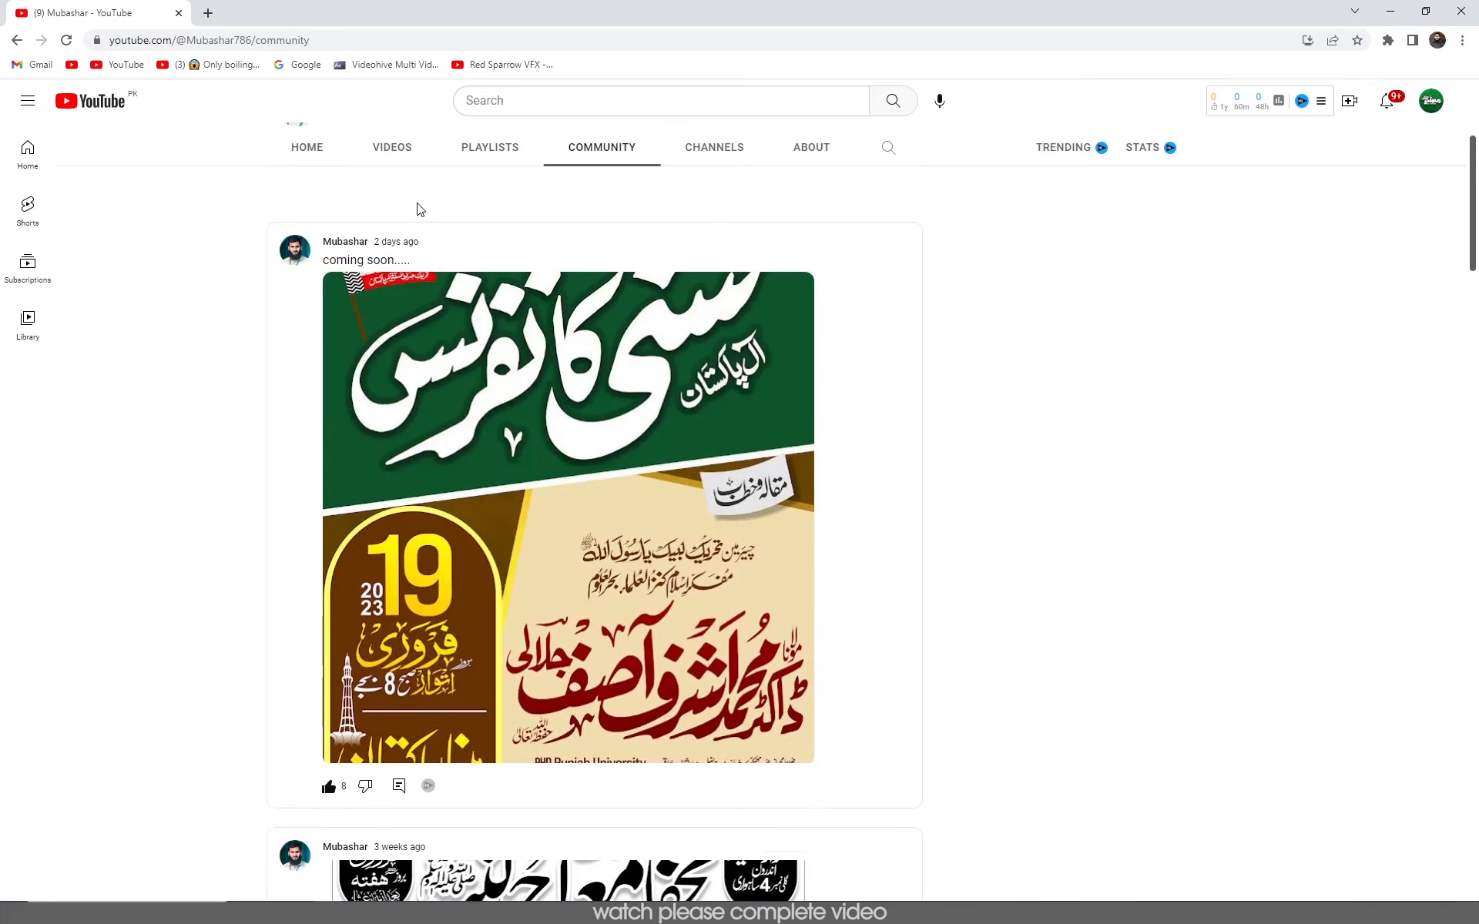
click(391, 154)
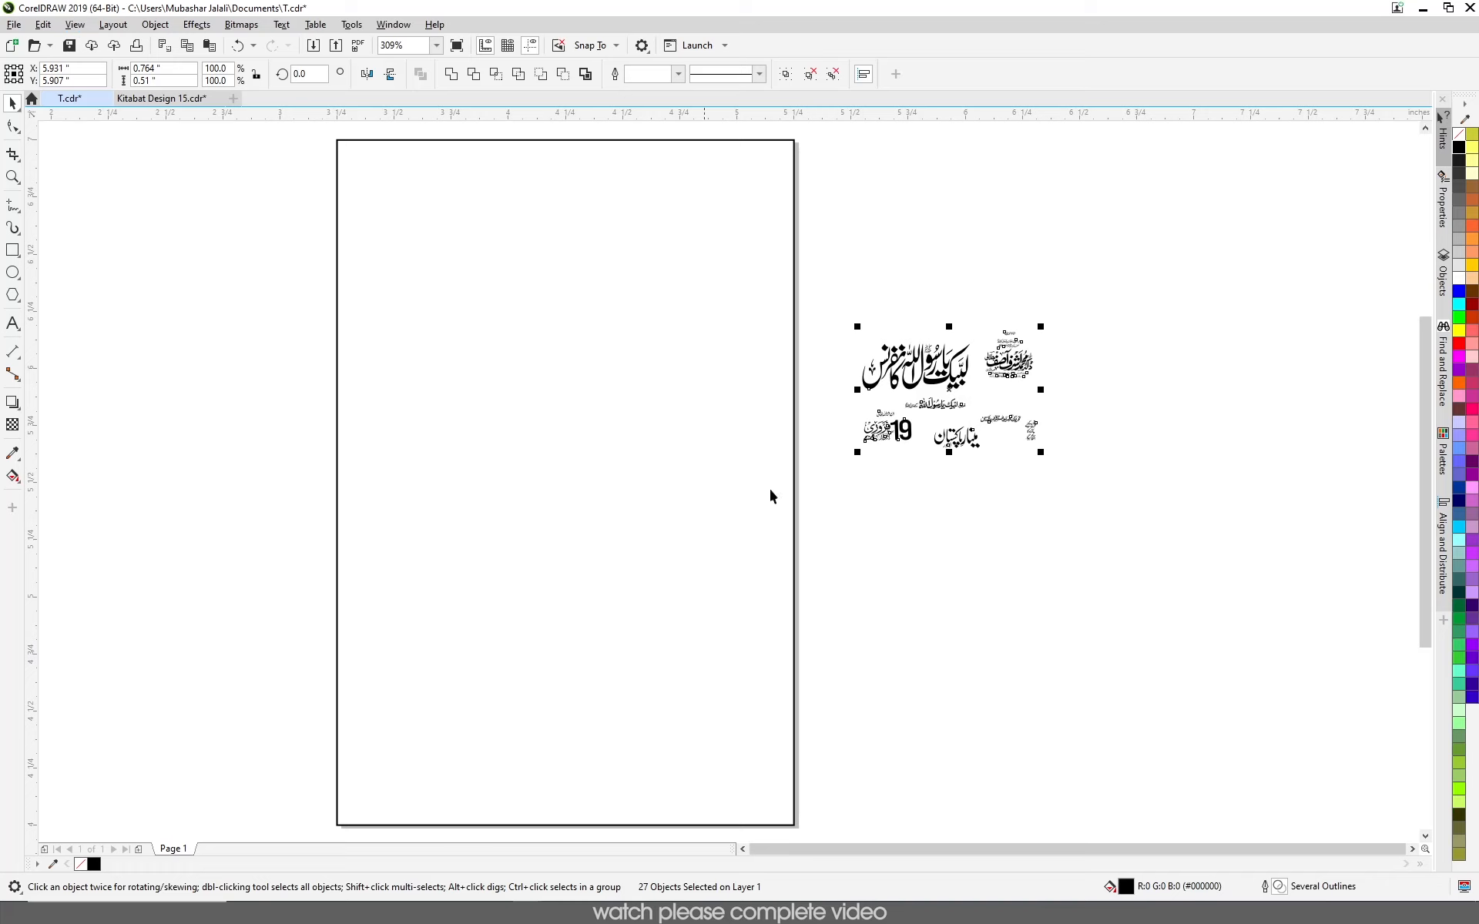
- Select the four small text pieces above the speaker's name and shift them slightly left and down
click(1179, 389)
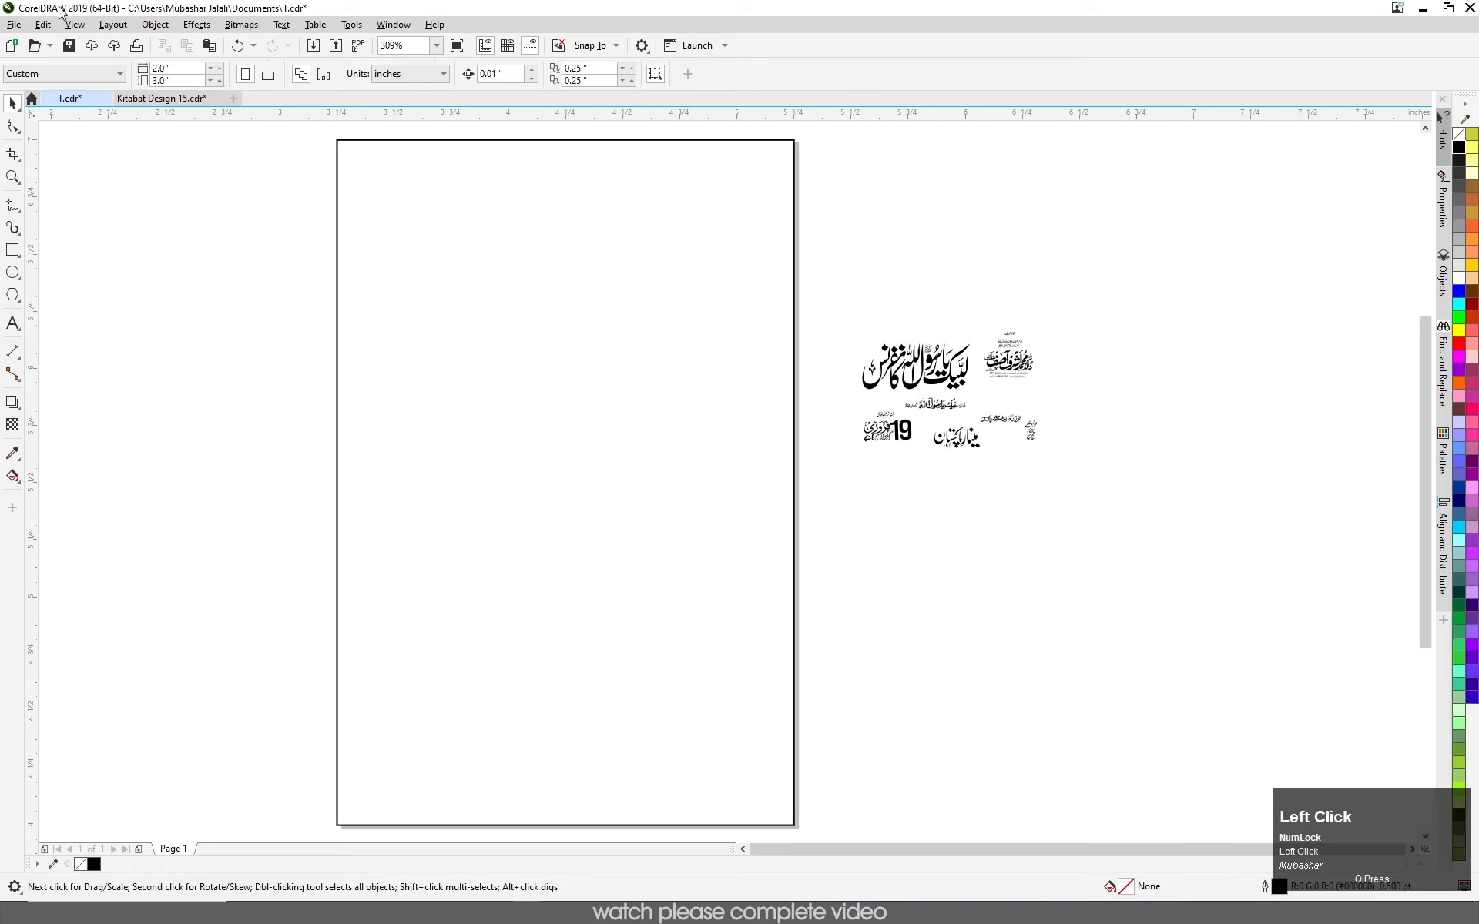
scroll(1000, 341, up, 4)
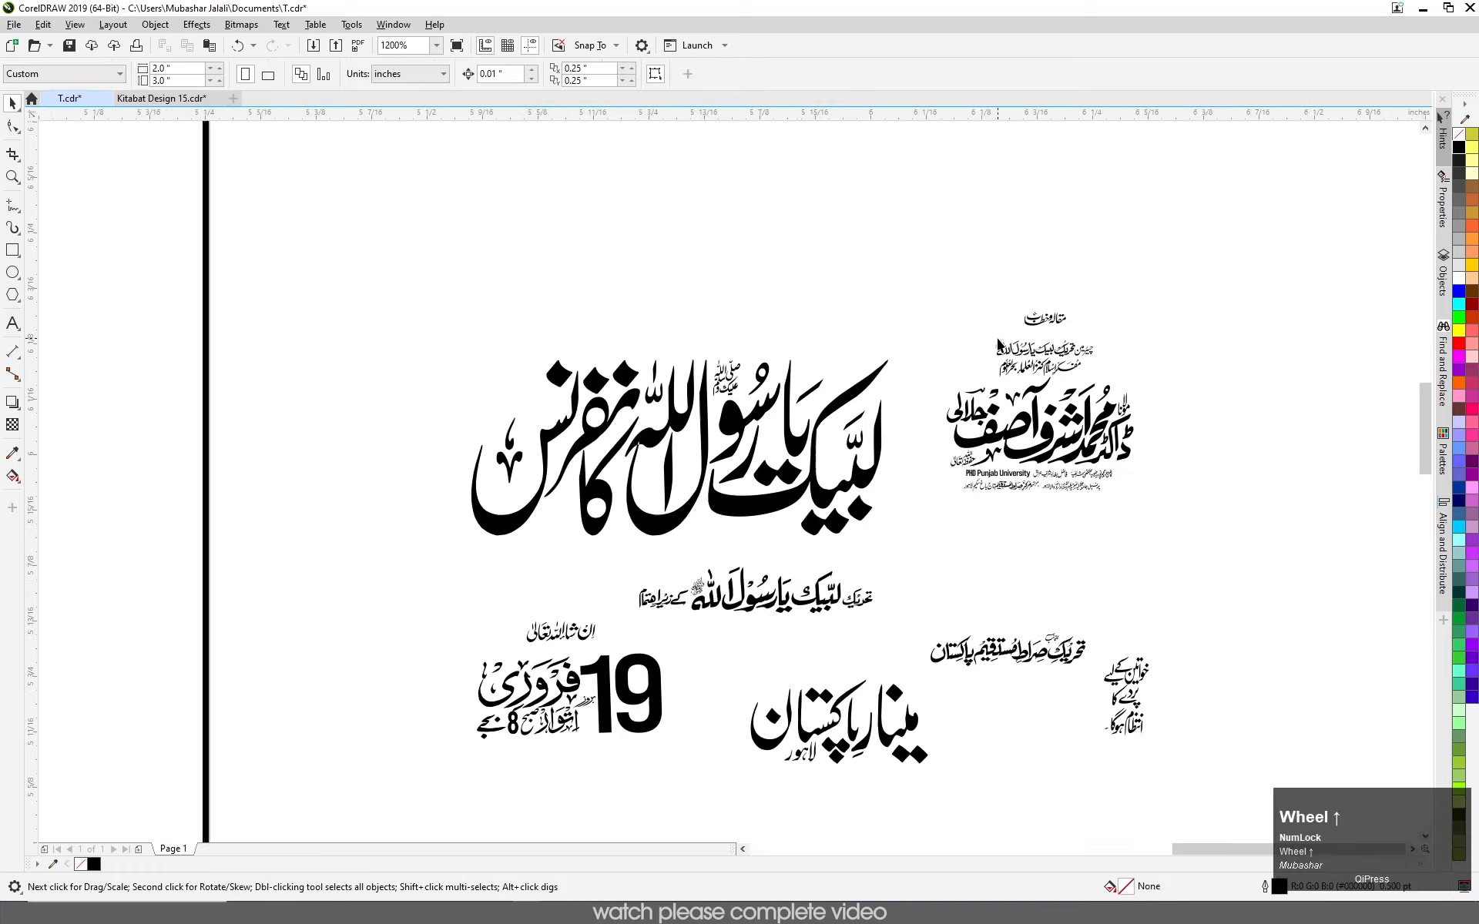
click(1013, 449)
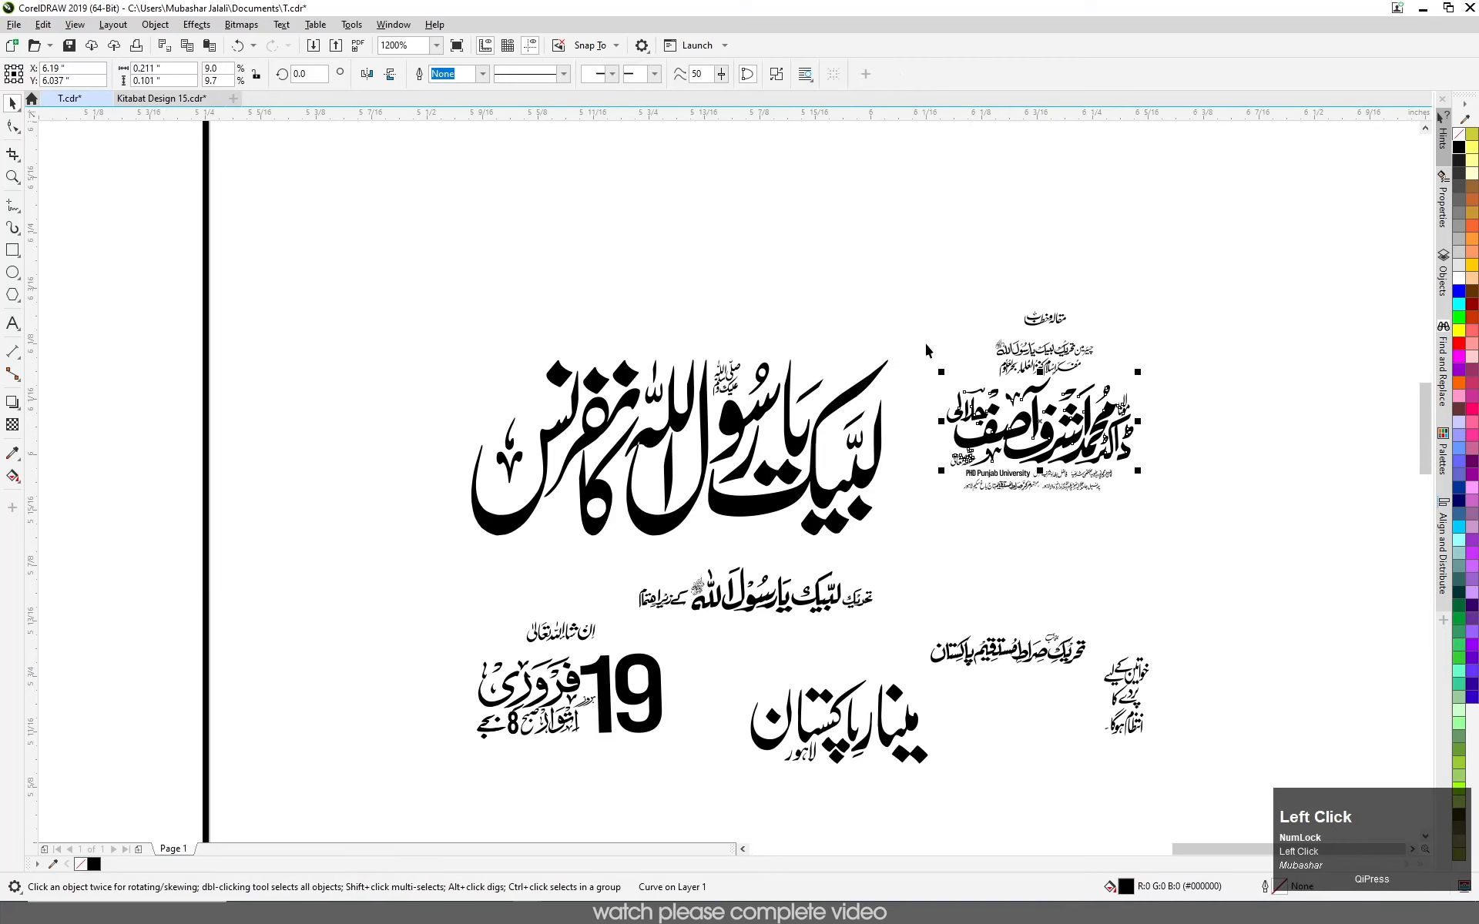
drag(978, 287, 1140, 375)
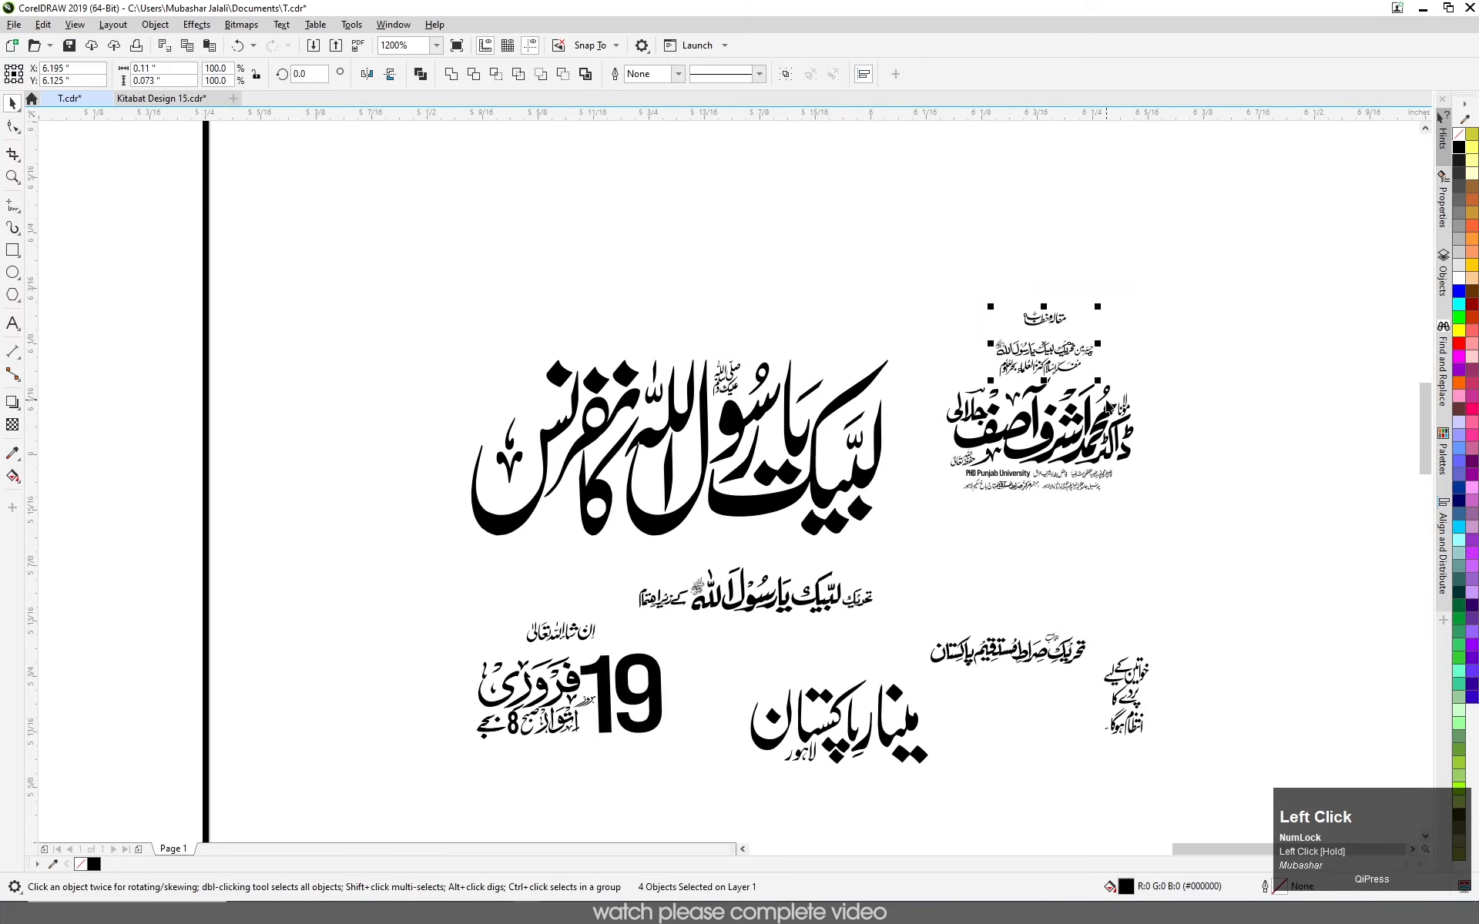
scroll(1033, 377, up, 2)
drag(1074, 282, 1002, 316)
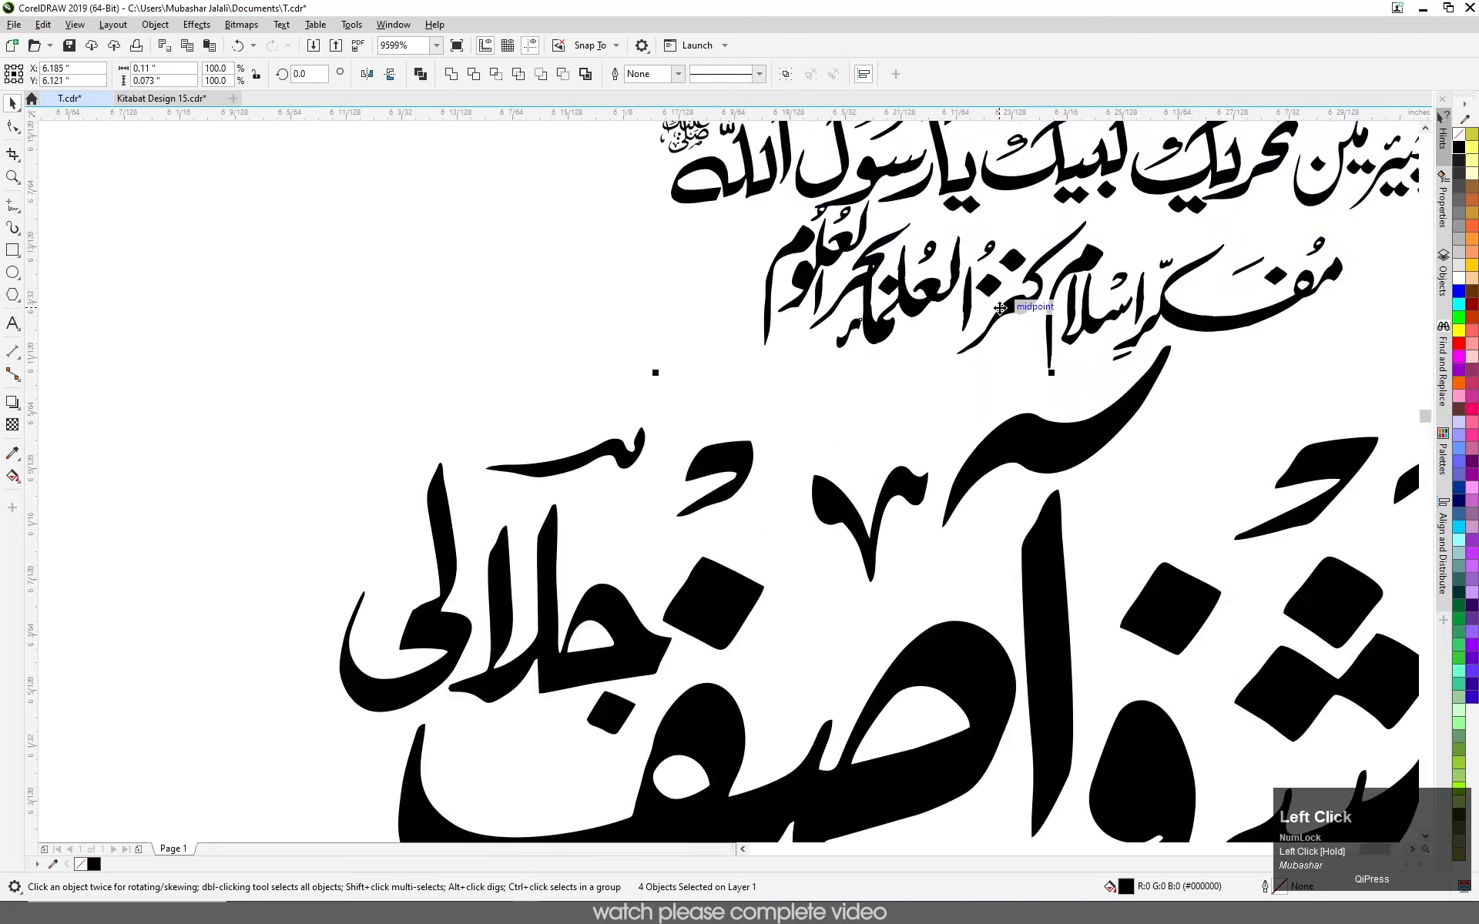
- Move the large conference title lettering a little to the left, away from the speaker's name block
scroll(1001, 316, down, 6)
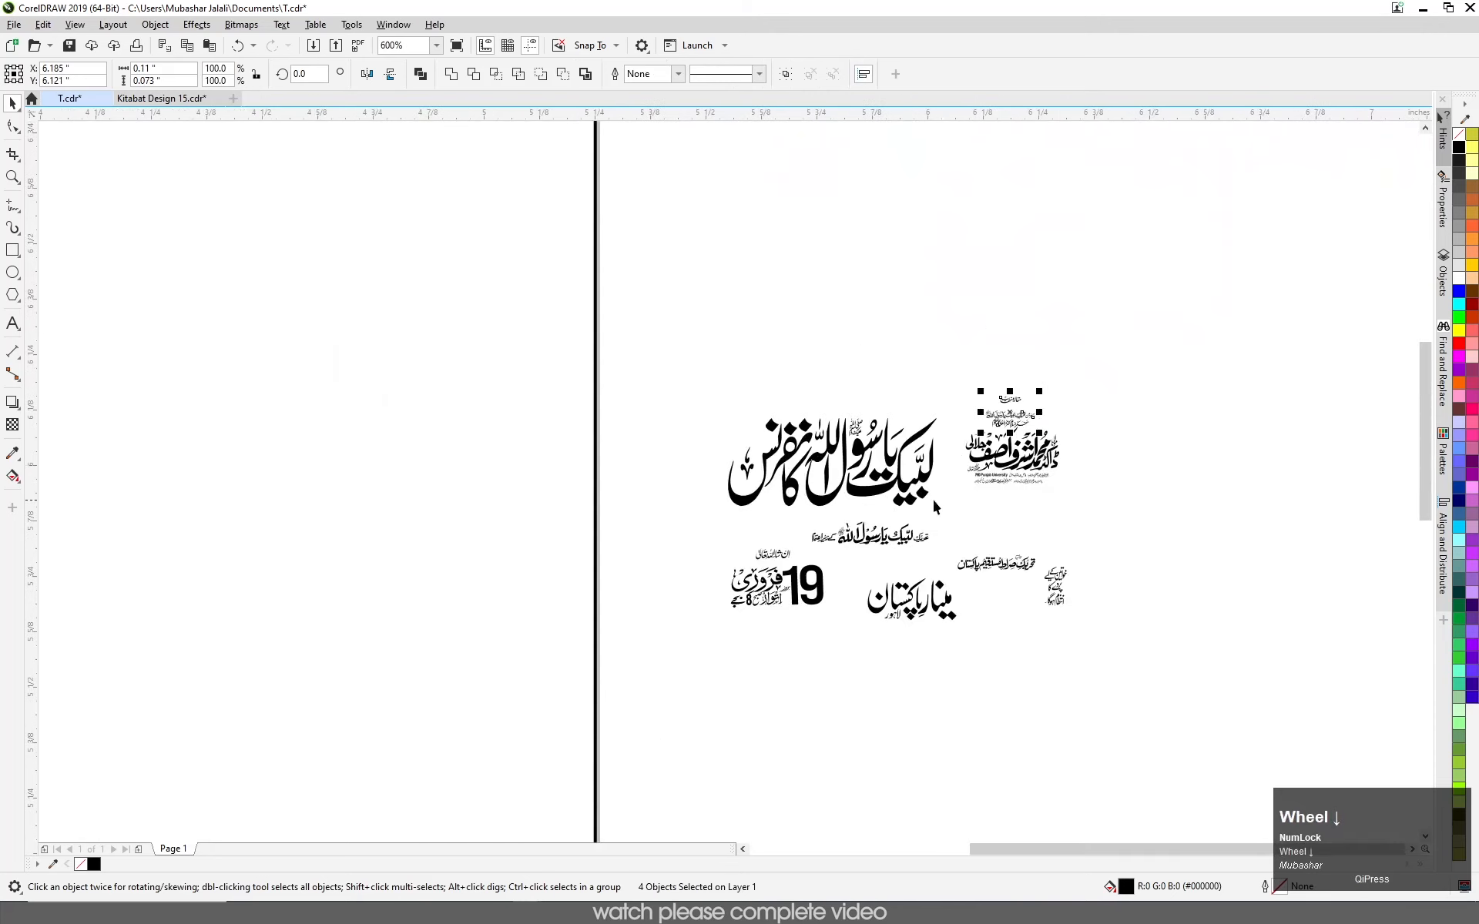
scroll(975, 500, down, 1)
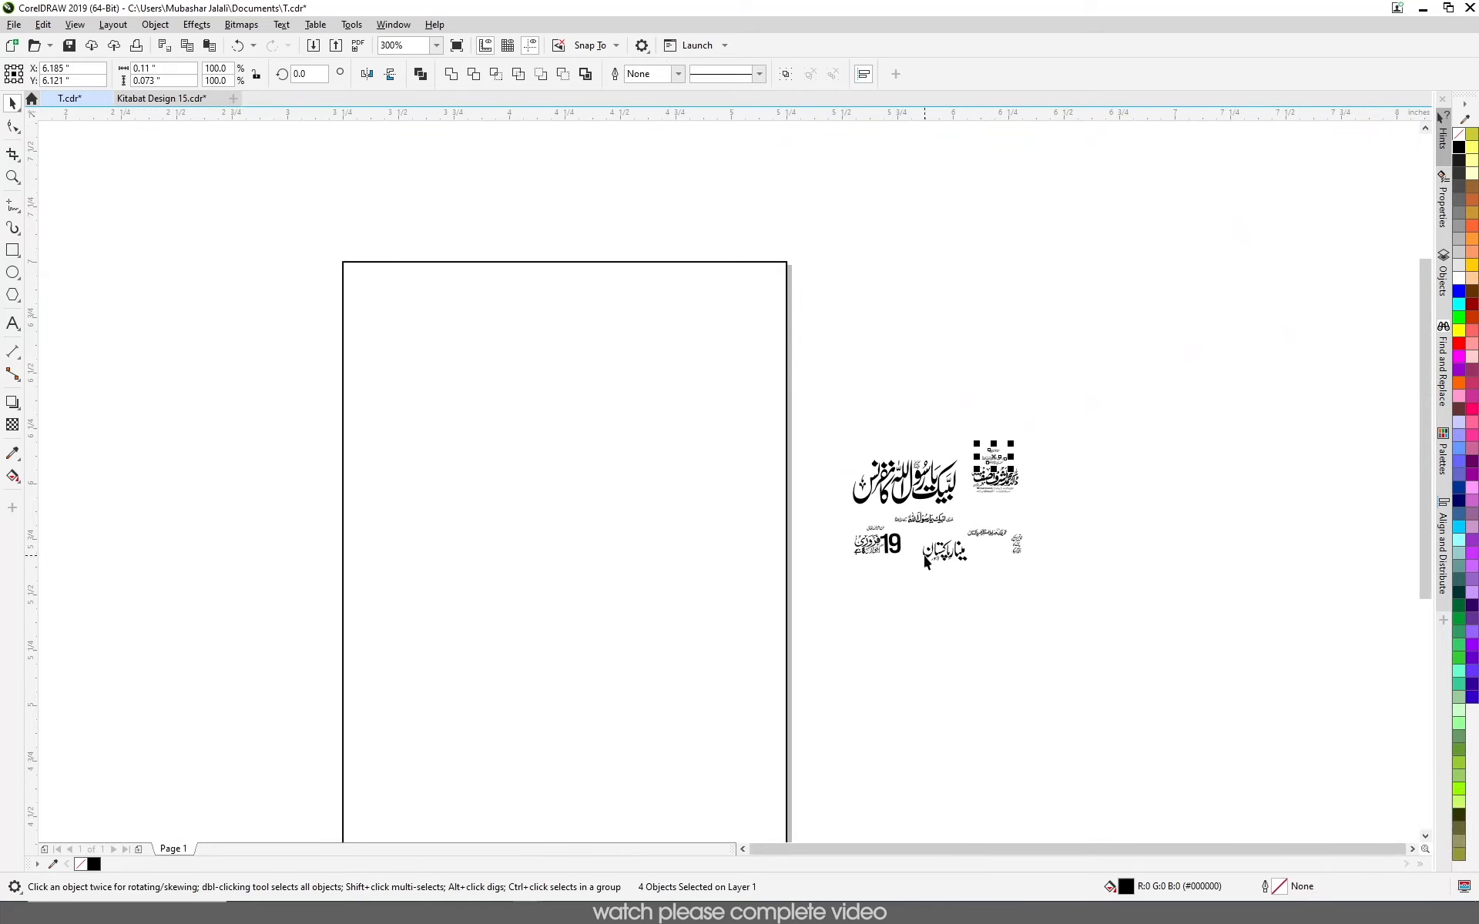
scroll(923, 556, up, 1)
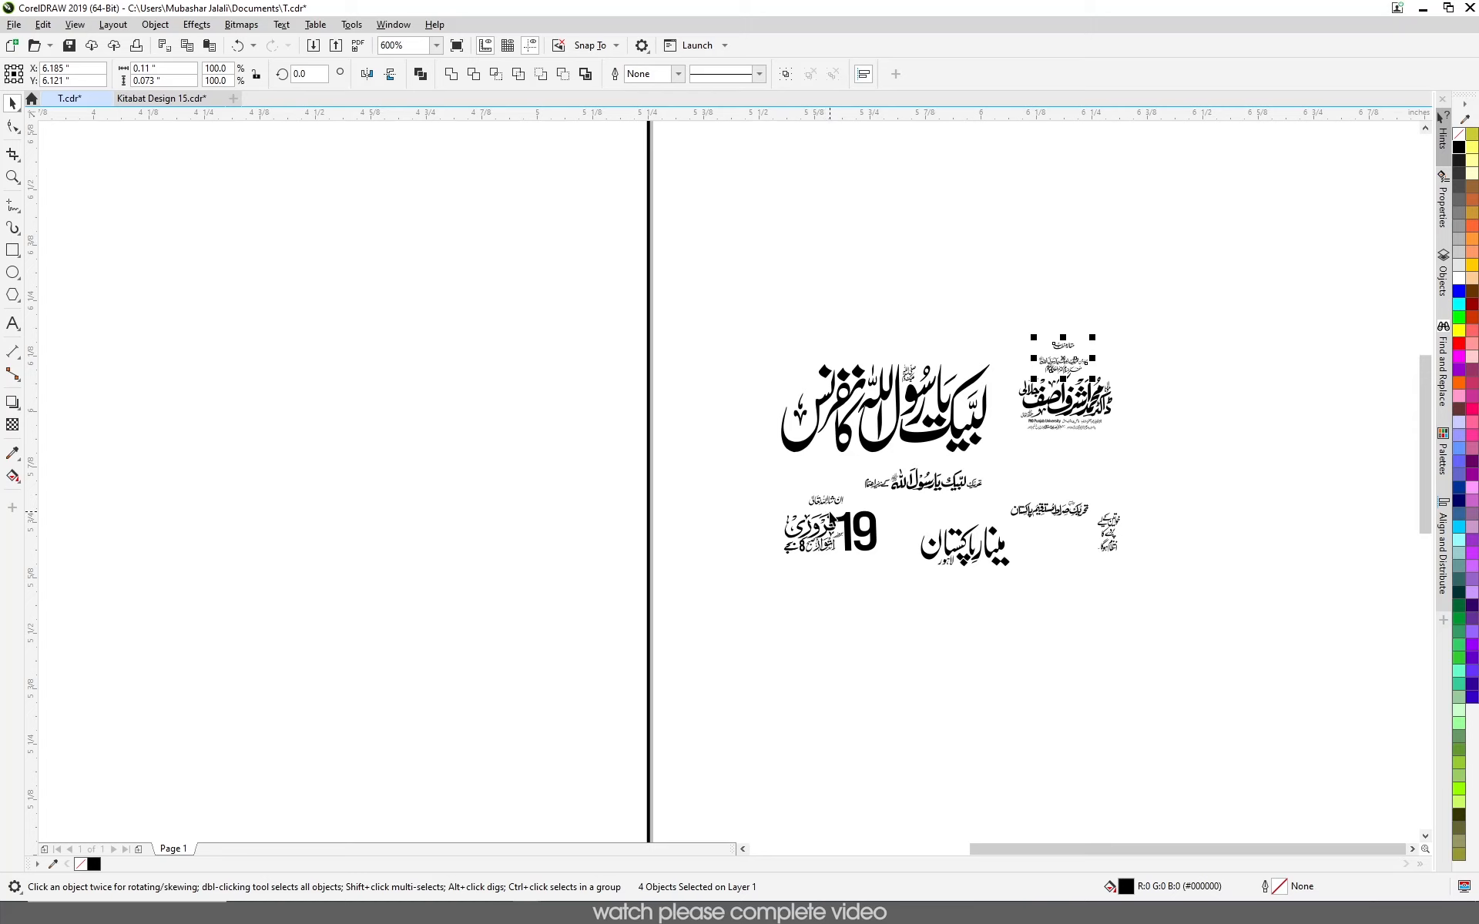
scroll(824, 502, up, 1)
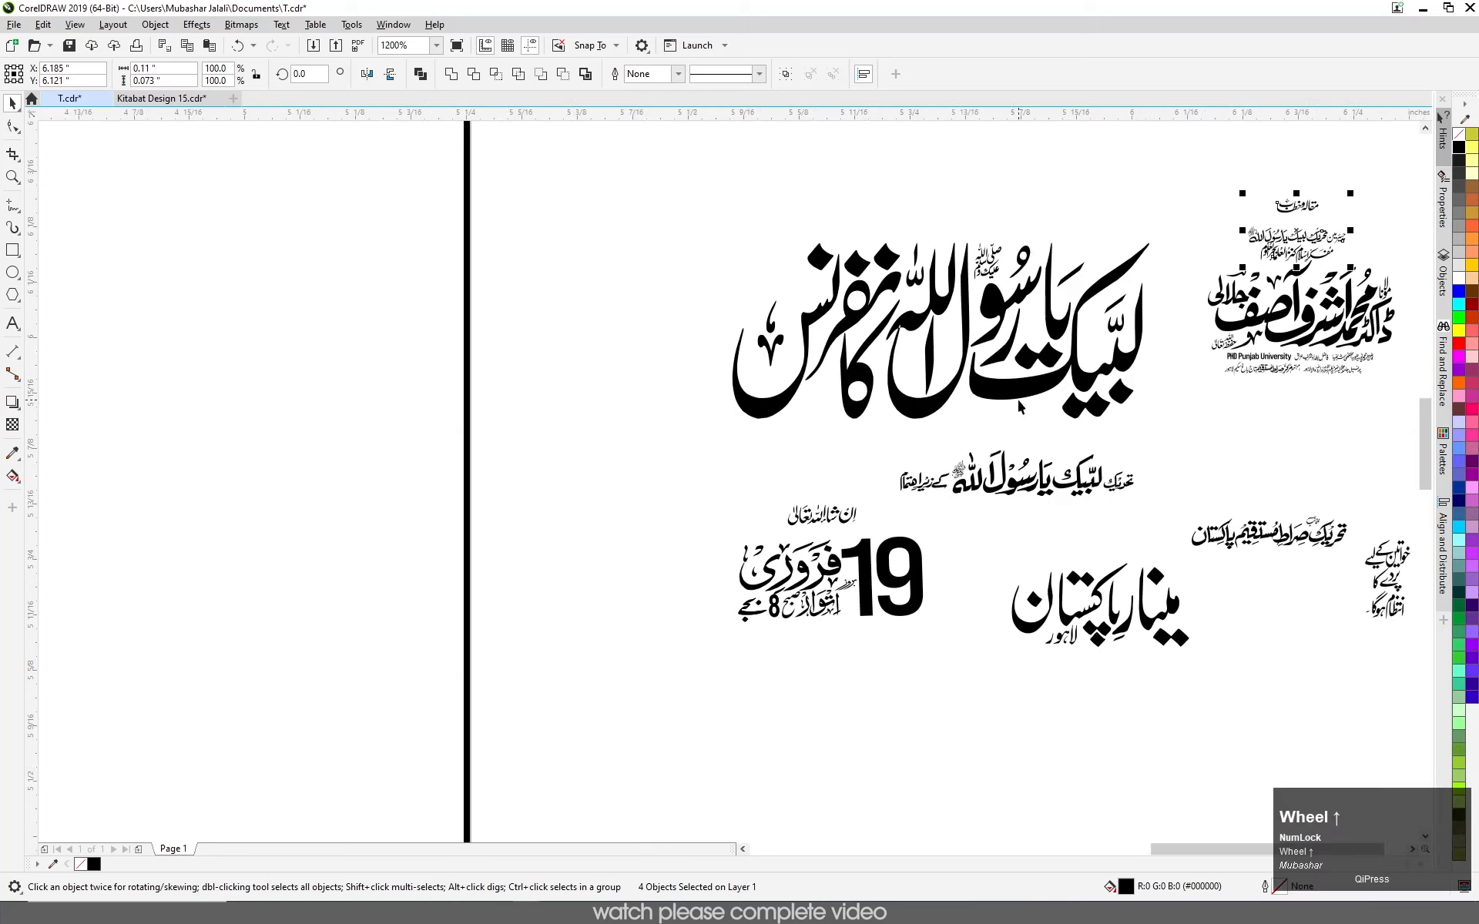
scroll(988, 400, down, 1)
scroll(1070, 383, up, 1)
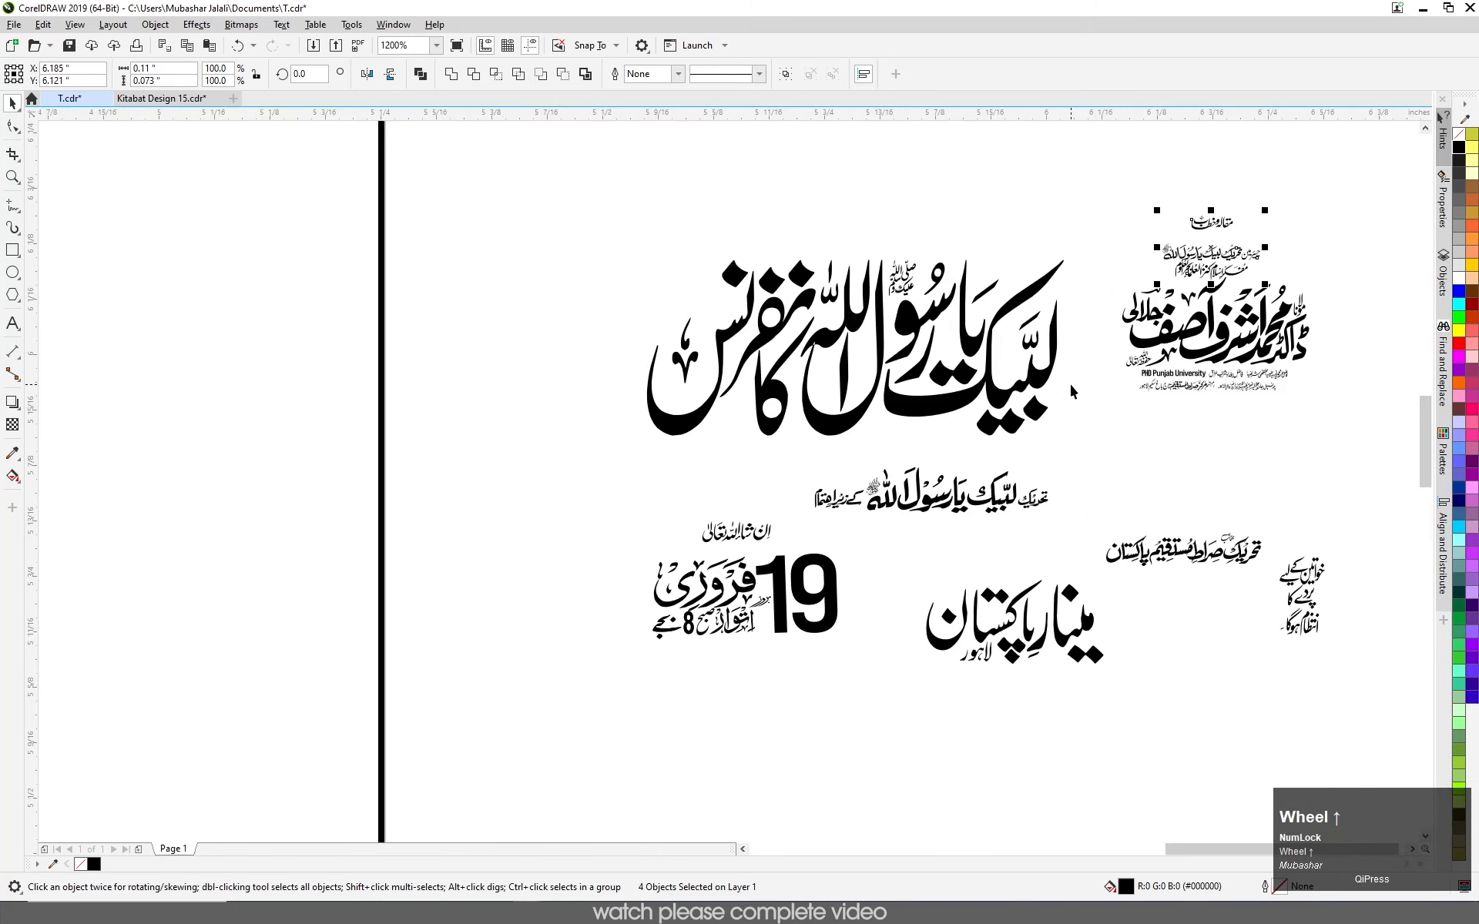
drag(831, 414, 766, 405)
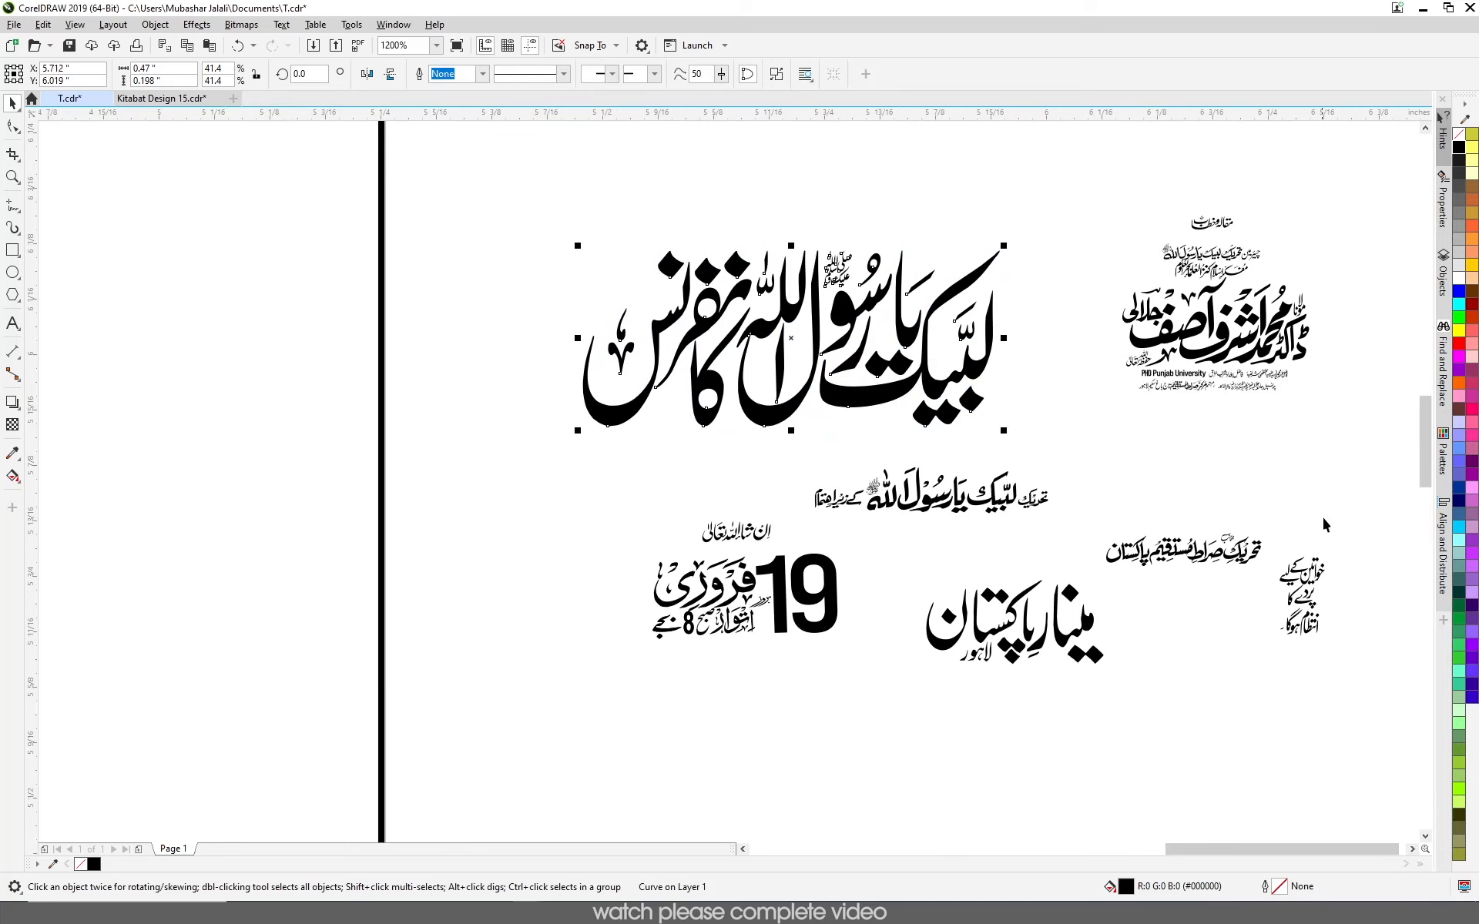
- Fill the page-sized rectangle with brown (#996633)
scroll(1266, 550, down, 3)
scroll(1242, 503, up, 2)
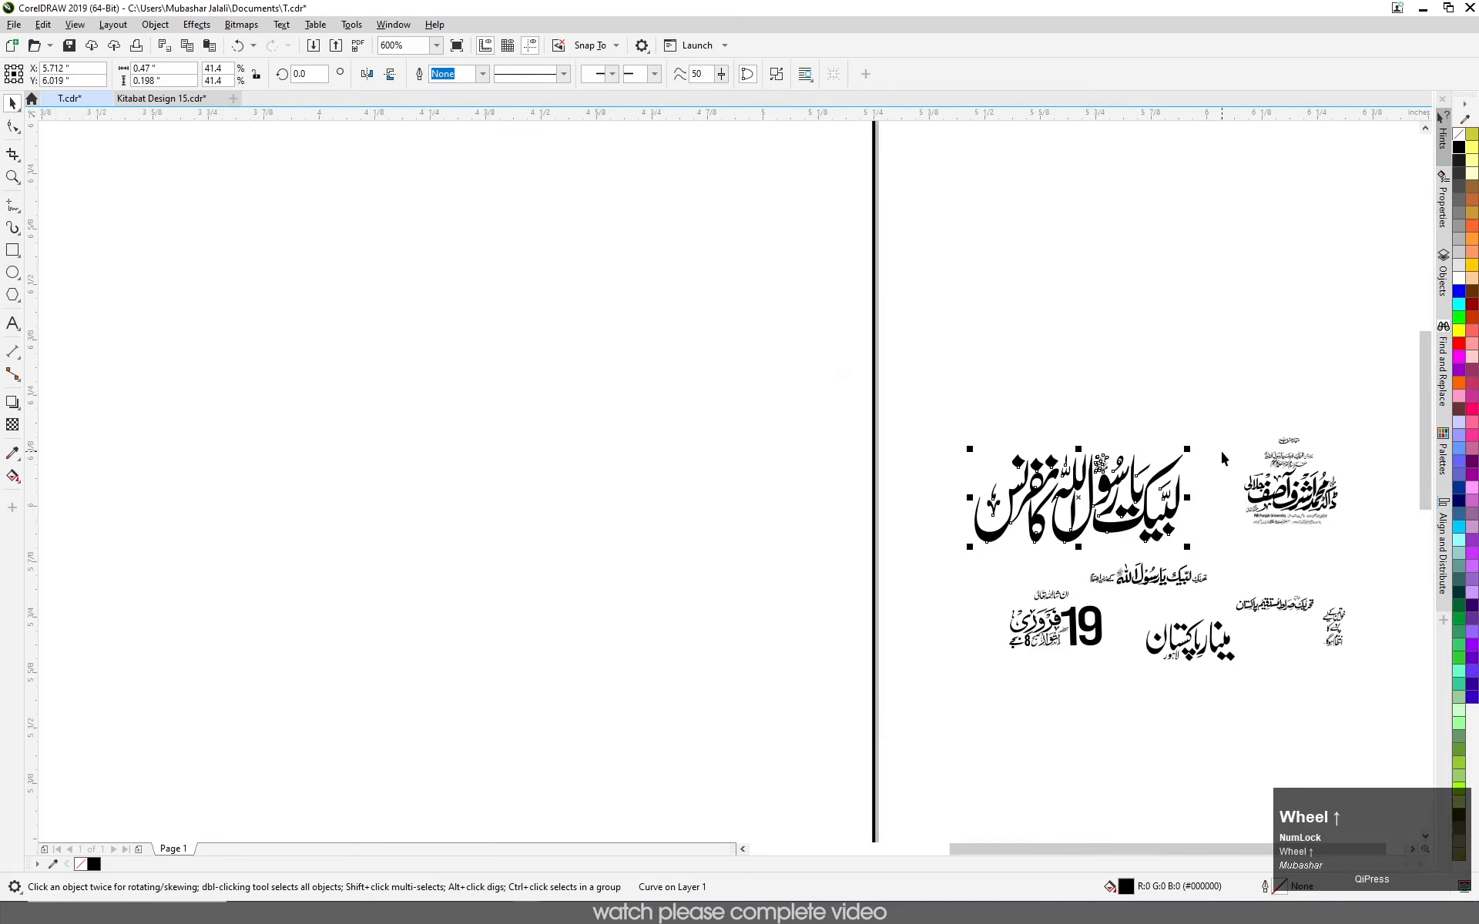
scroll(1221, 448, down, 1)
key(F4)
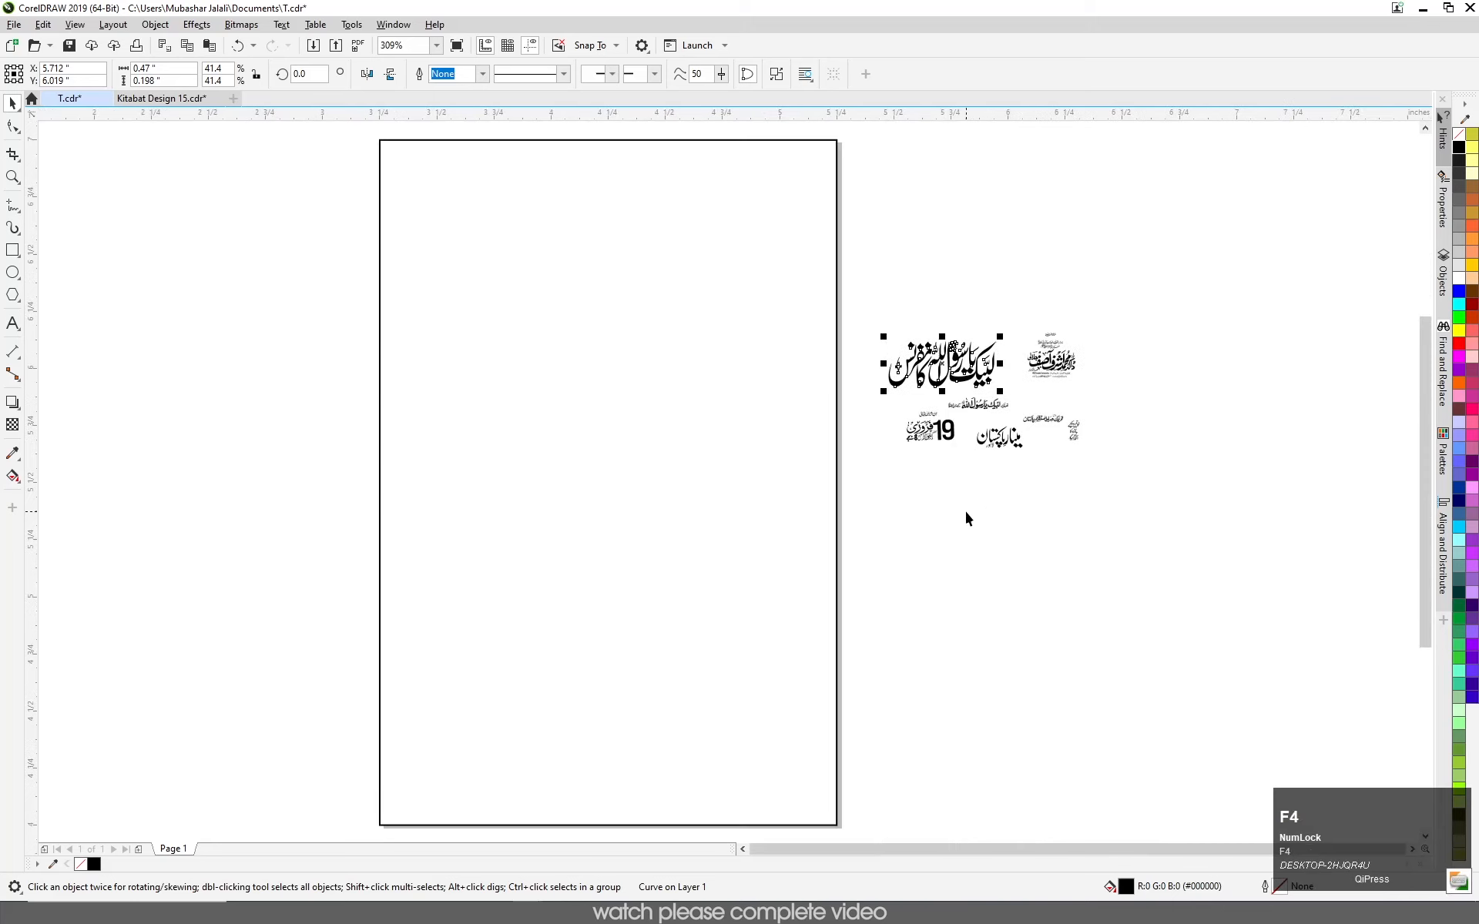
click(912, 766)
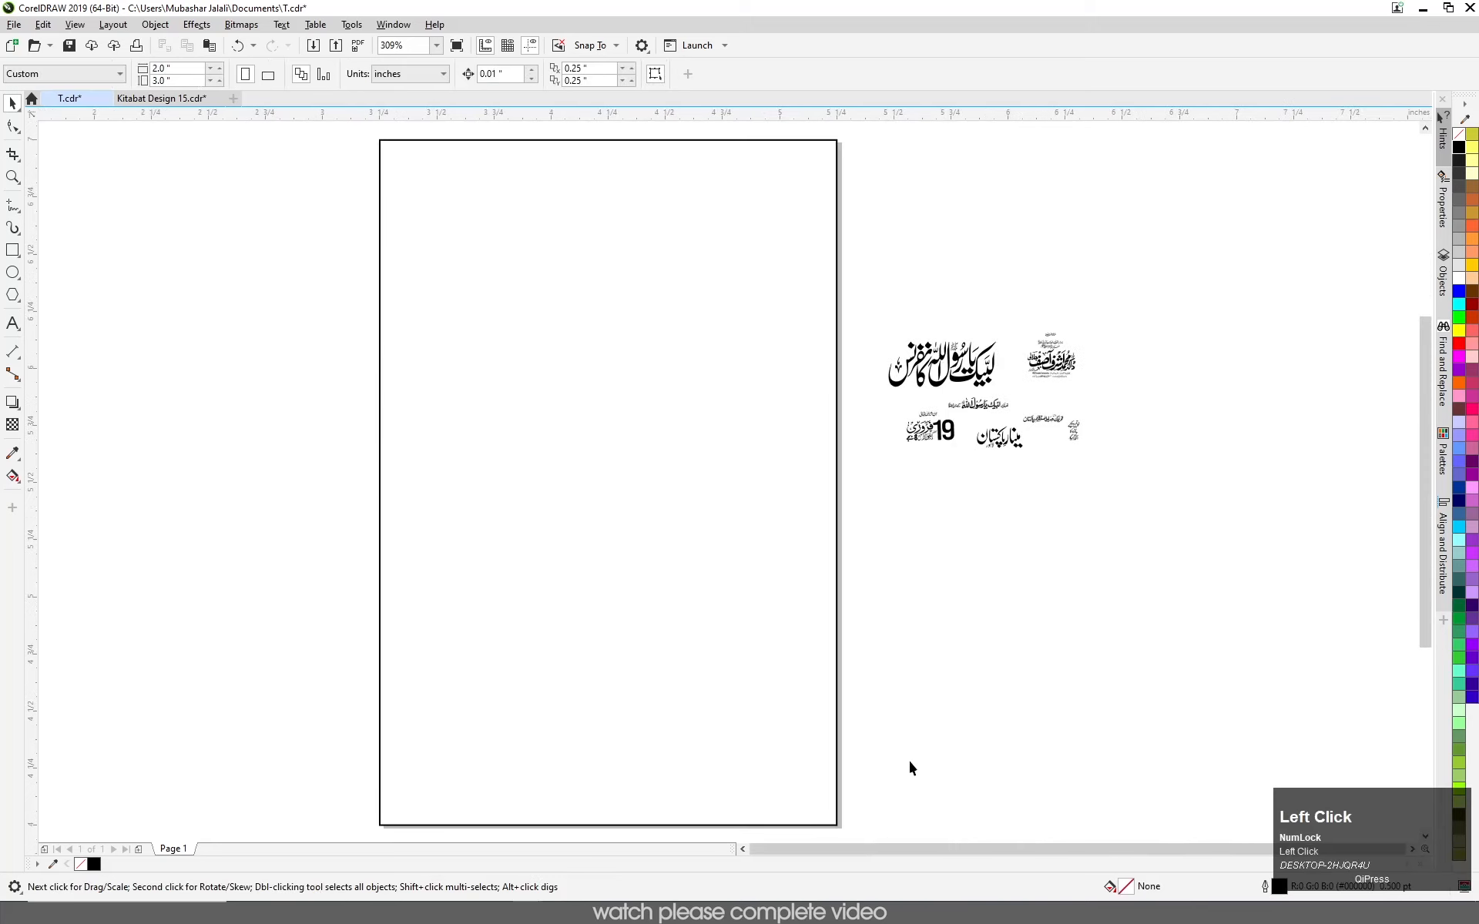
click(647, 439)
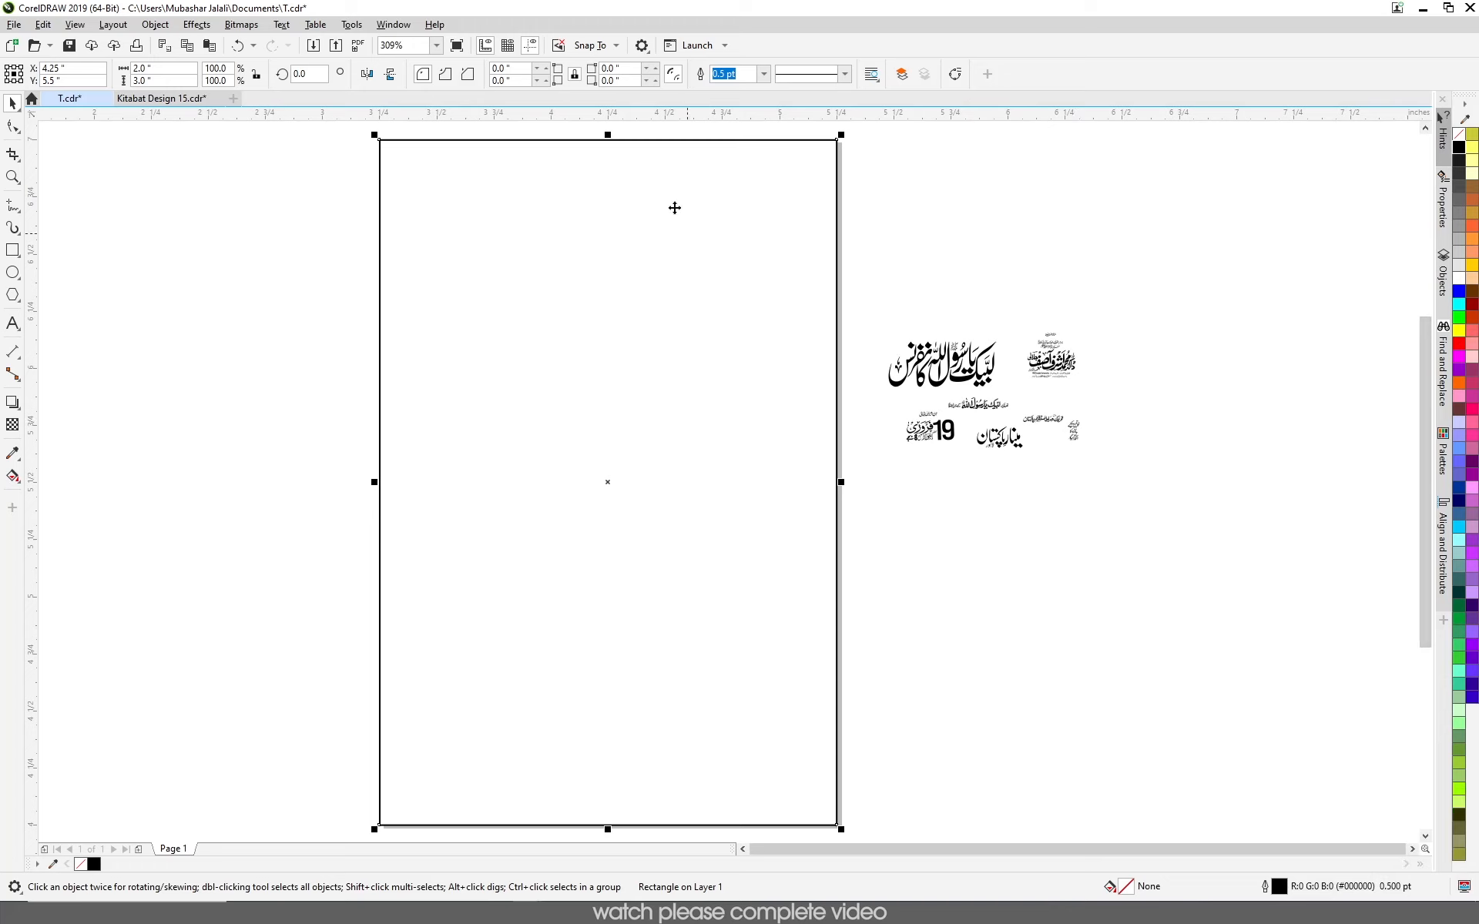
click(1473, 195)
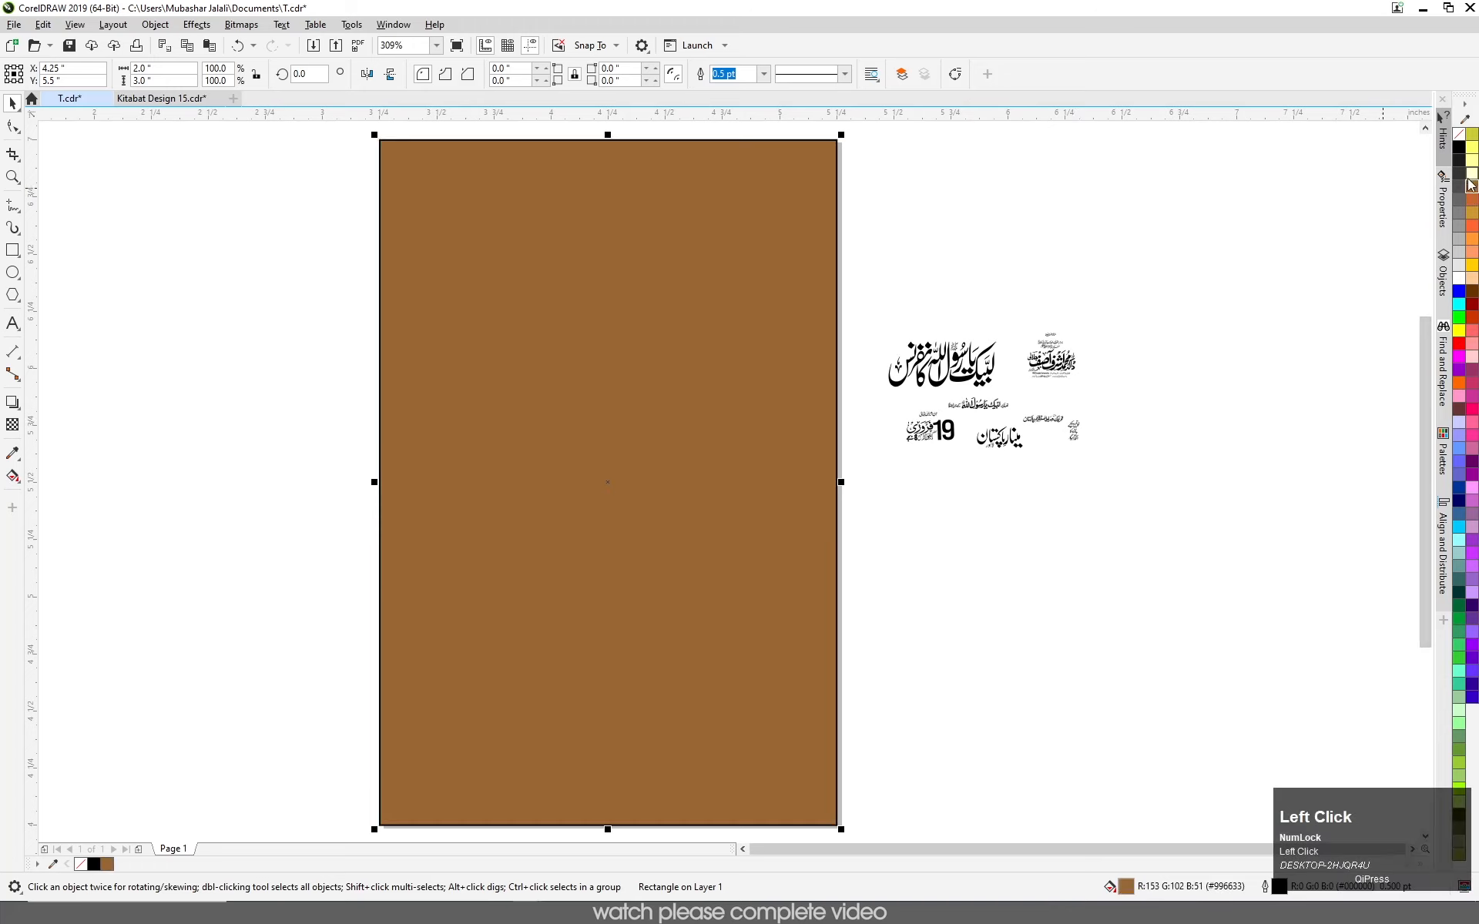
- Select all the lettering beside the page and move it farther right, clear of the brown rectangle
click(1179, 310)
drag(893, 318, 1119, 472)
drag(871, 291, 1181, 491)
drag(979, 359, 1183, 386)
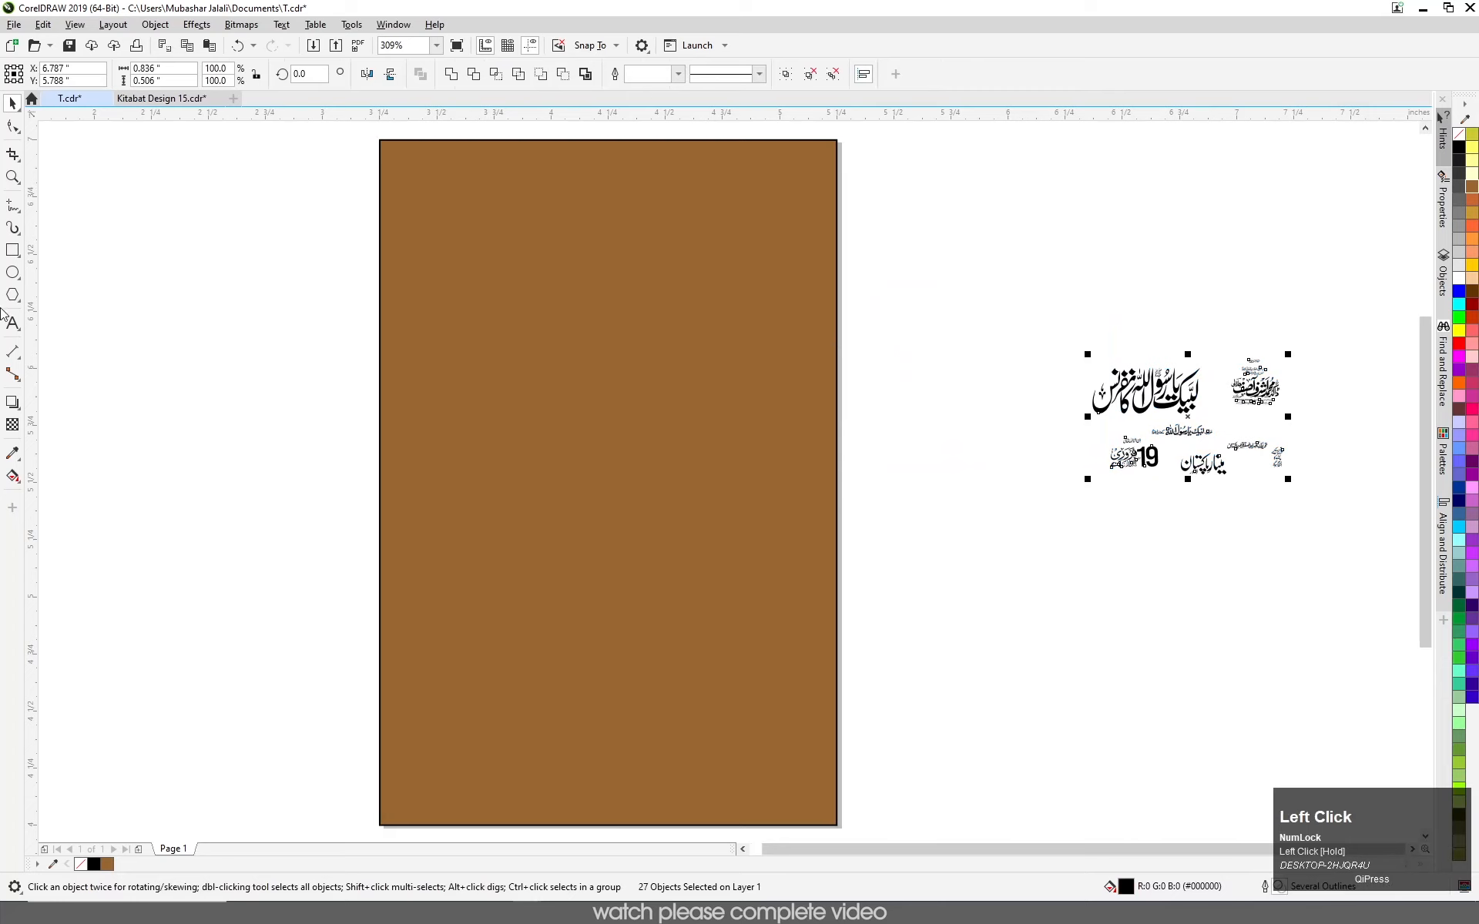
- Draw a rectangle about 2.77 by 0.91 inches across the upper page, extending past both sides
click(13, 249)
drag(915, 204, 284, 411)
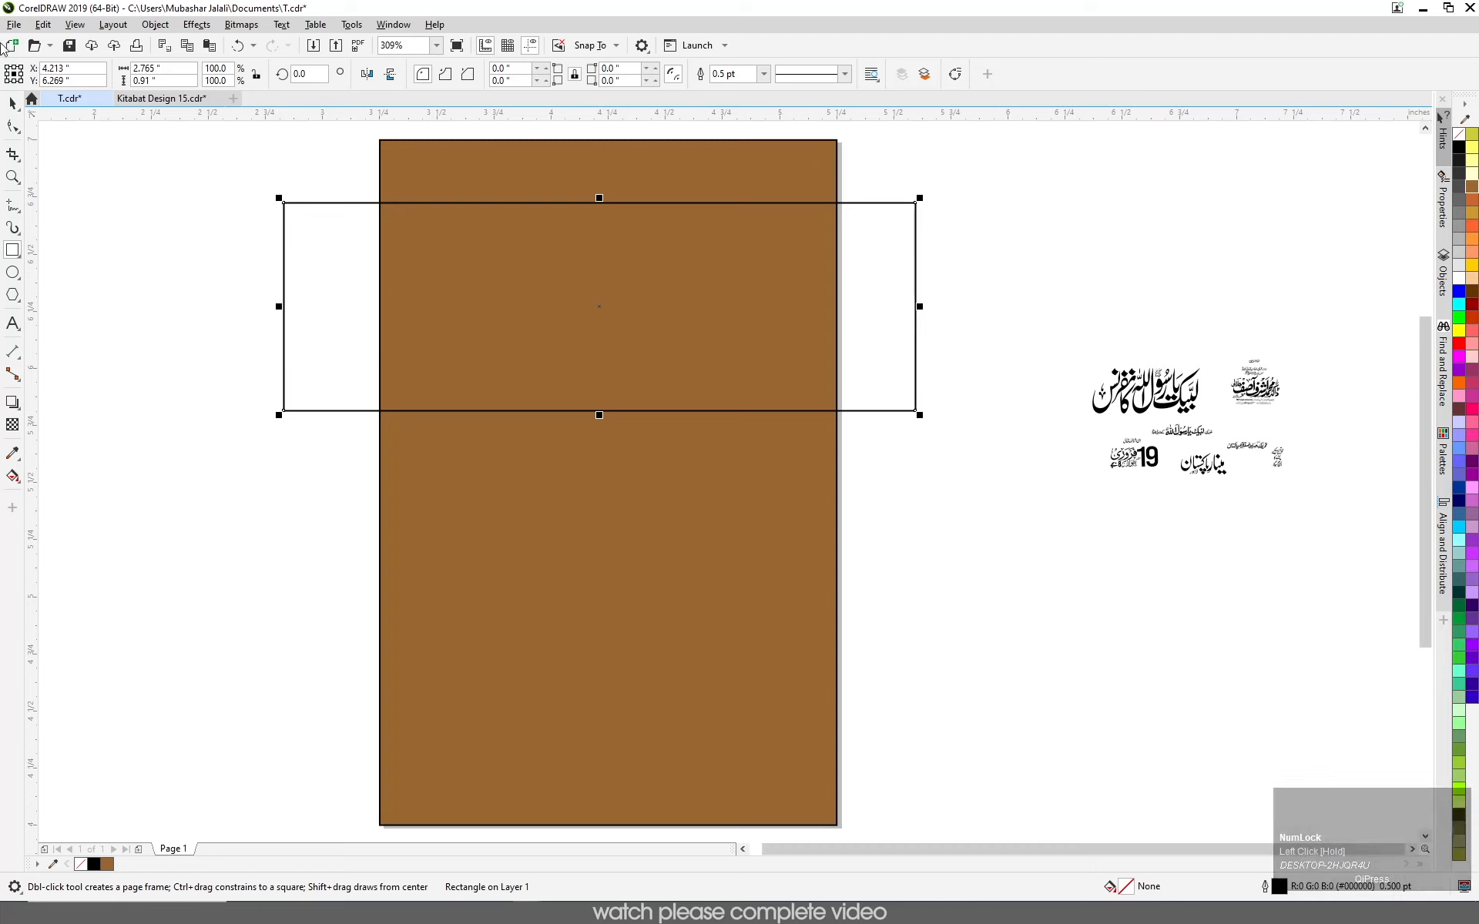
click(14, 103)
- Reposition the unfilled rectangle slightly higher and to the right across the upper page
click(265, 365)
click(323, 370)
click(334, 356)
drag(878, 327, 885, 320)
drag(608, 408, 608, 408)
mouse_move(601, 330)
mouse_down()
mouse_move(604, 353)
mouse_move(604, 329)
mouse_up()
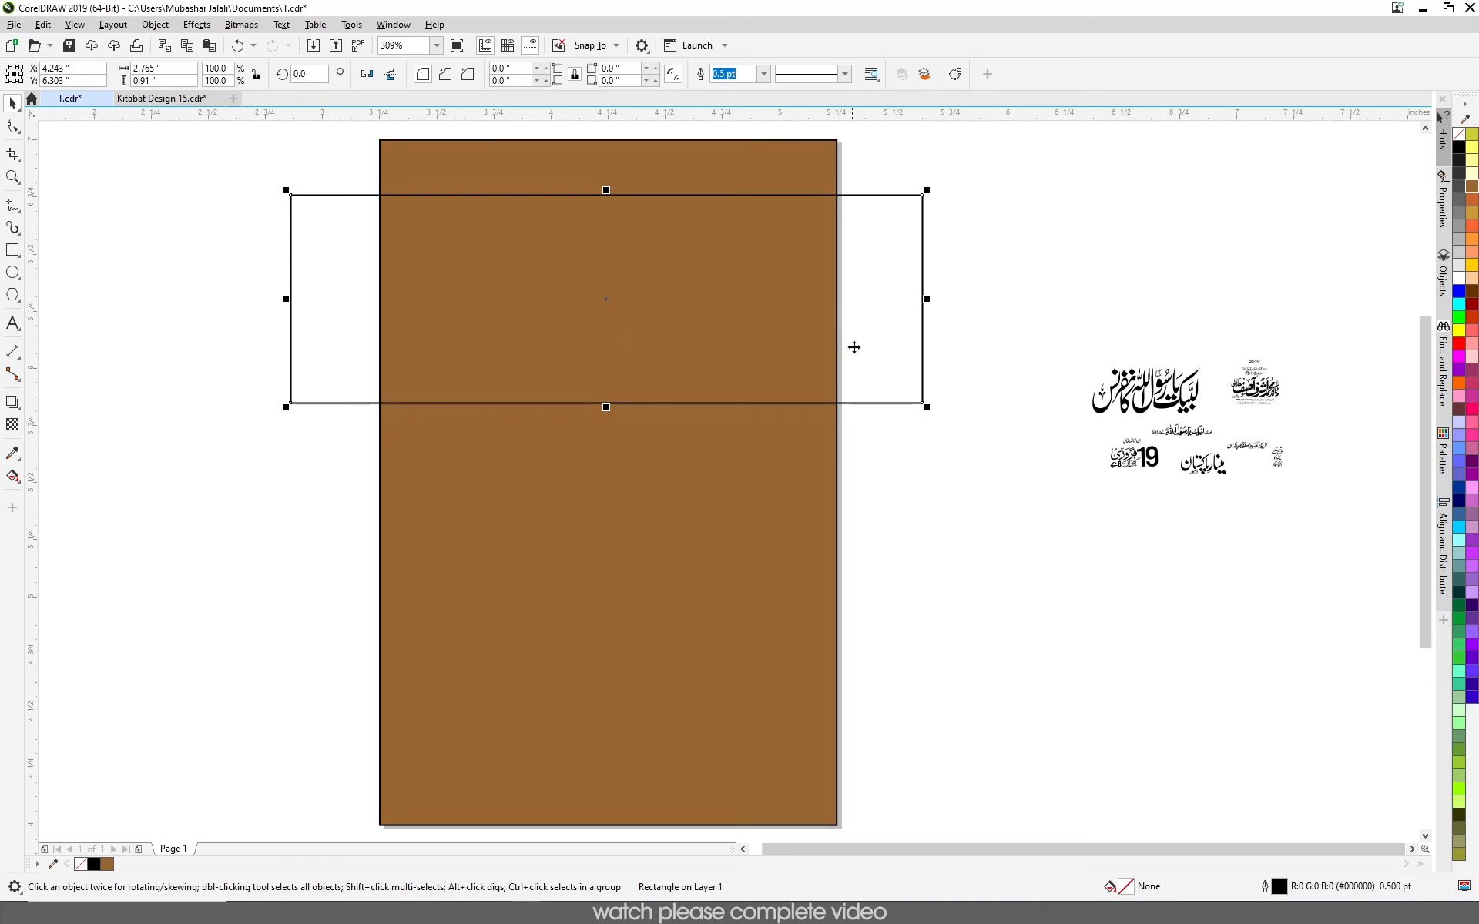
drag(884, 360, 895, 354)
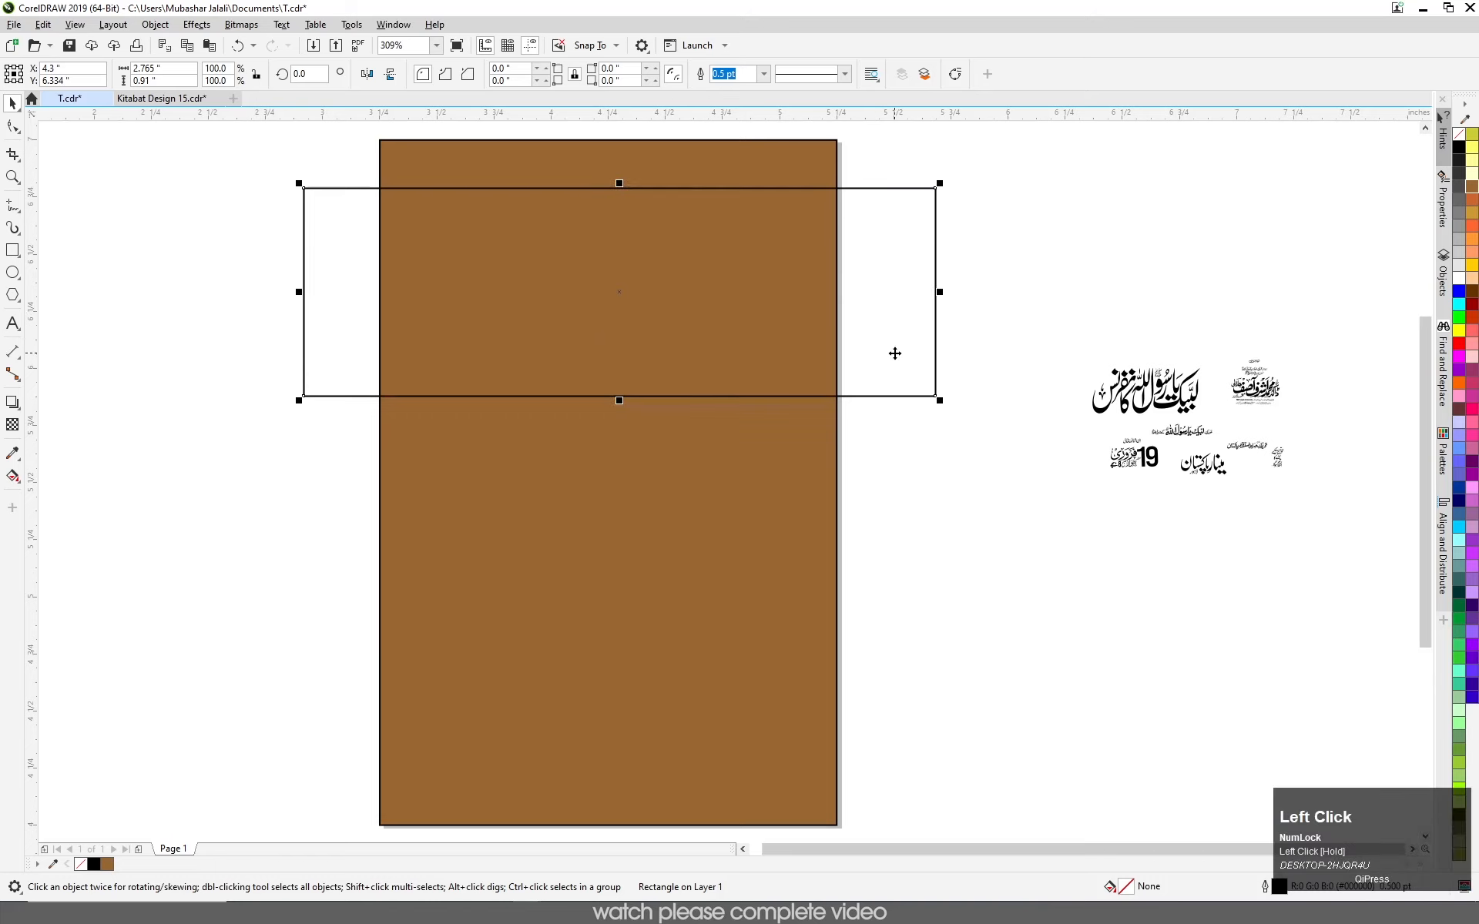
drag(892, 350, 883, 359)
- Stretch the unfilled rectangle downward to a height of about 1.12 inches and nudge it upward on the page
drag(612, 400, 612, 443)
drag(620, 366, 627, 383)
key(Up)
key(Up)
key(Up)
key(Up)
key(Up)
key(Up)
key(Up)
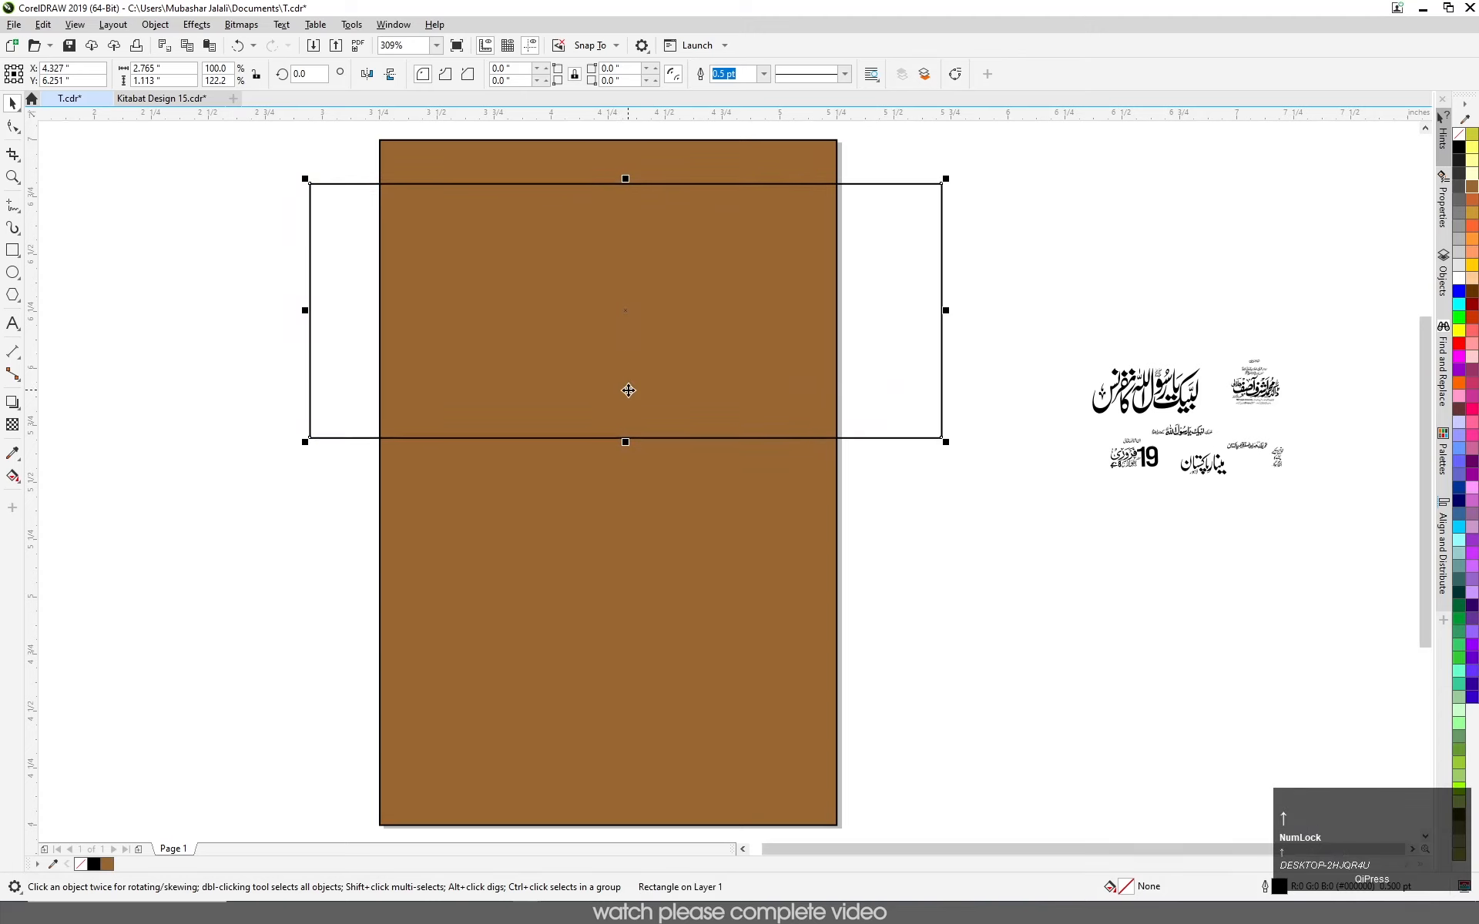
drag(625, 442, 625, 444)
click(231, 322)
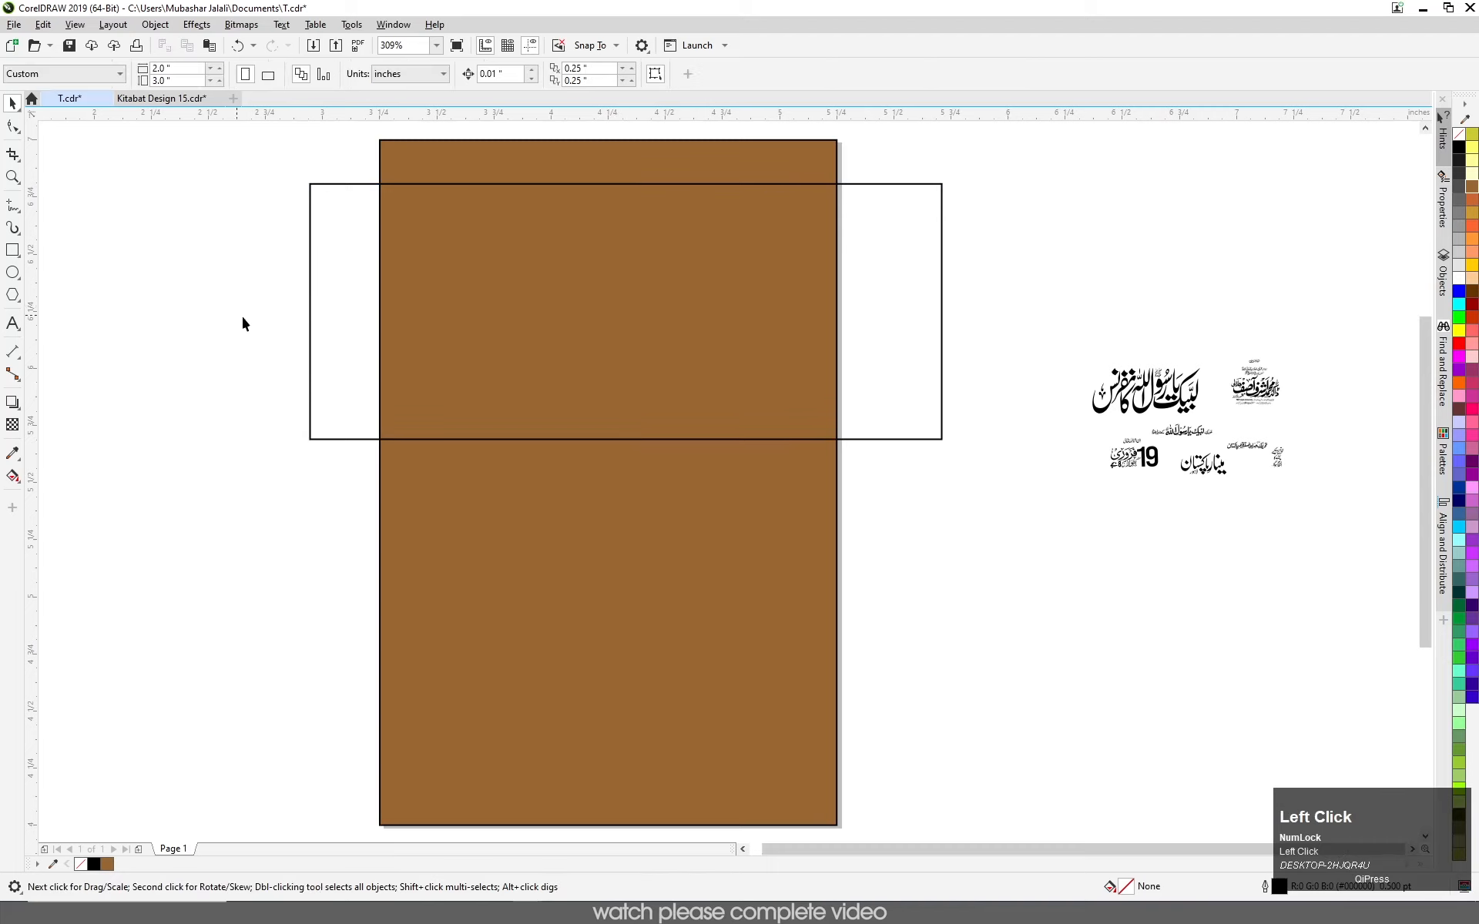
- Fill the wide rectangle with dark green (#006633), remove its outline, and shift it slightly down
click(347, 314)
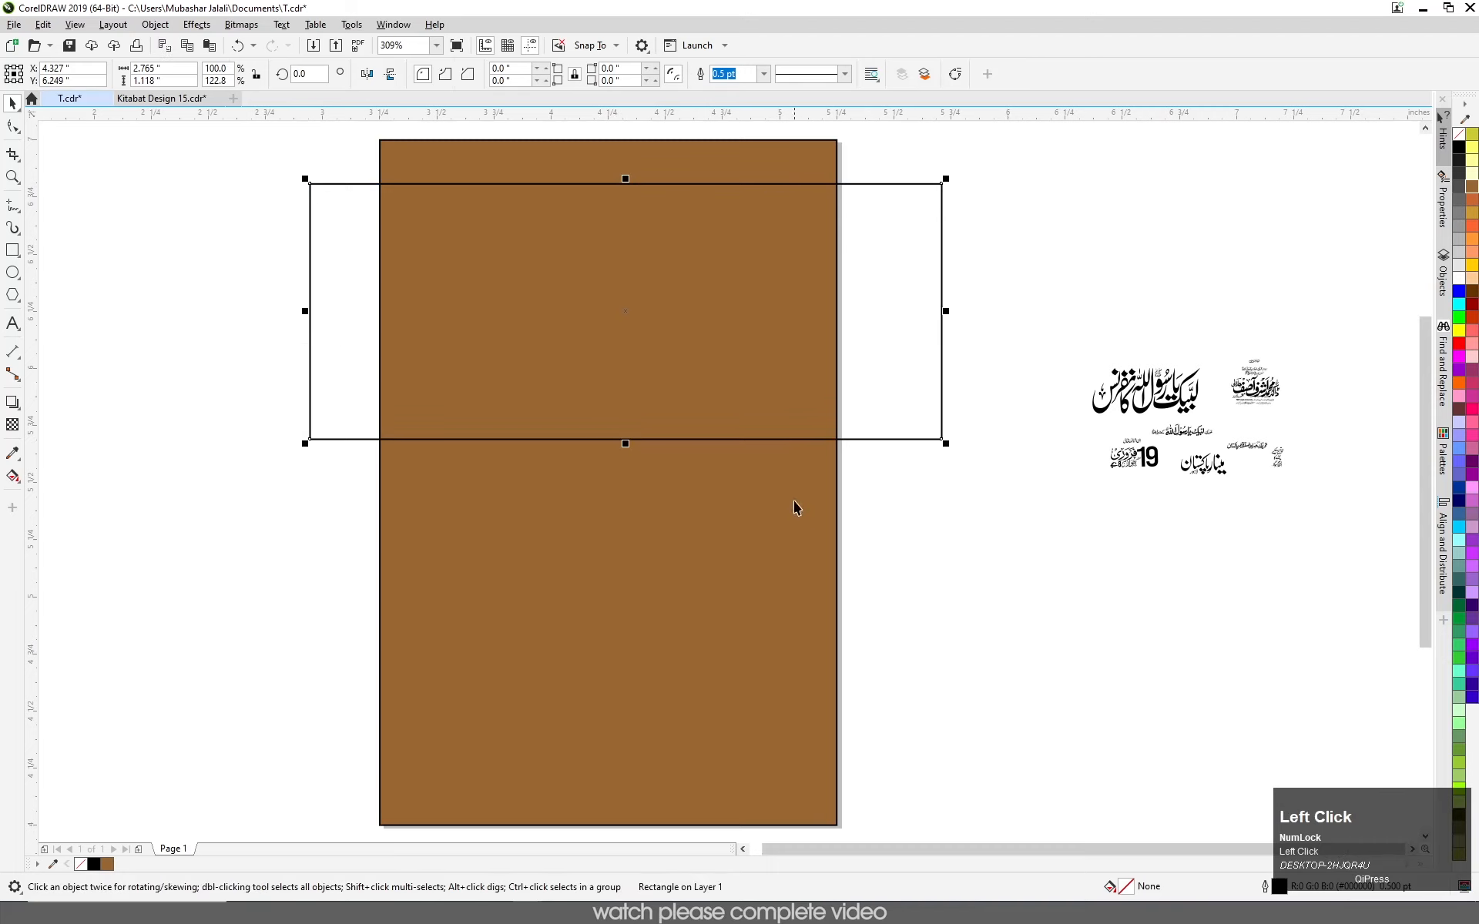
click(1463, 607)
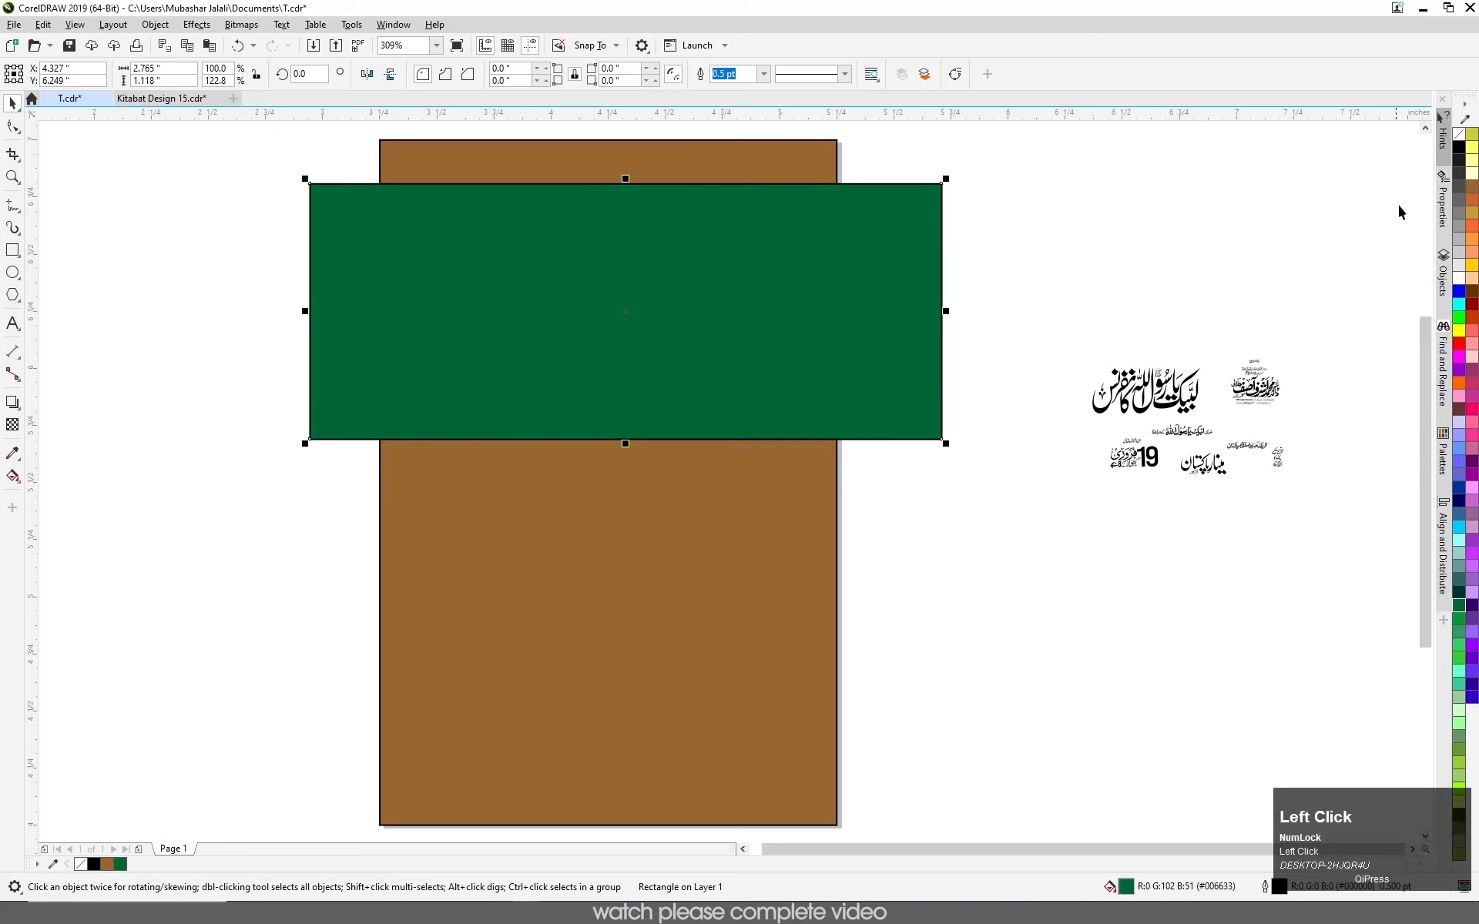
right_click(1459, 134)
drag(848, 348, 847, 351)
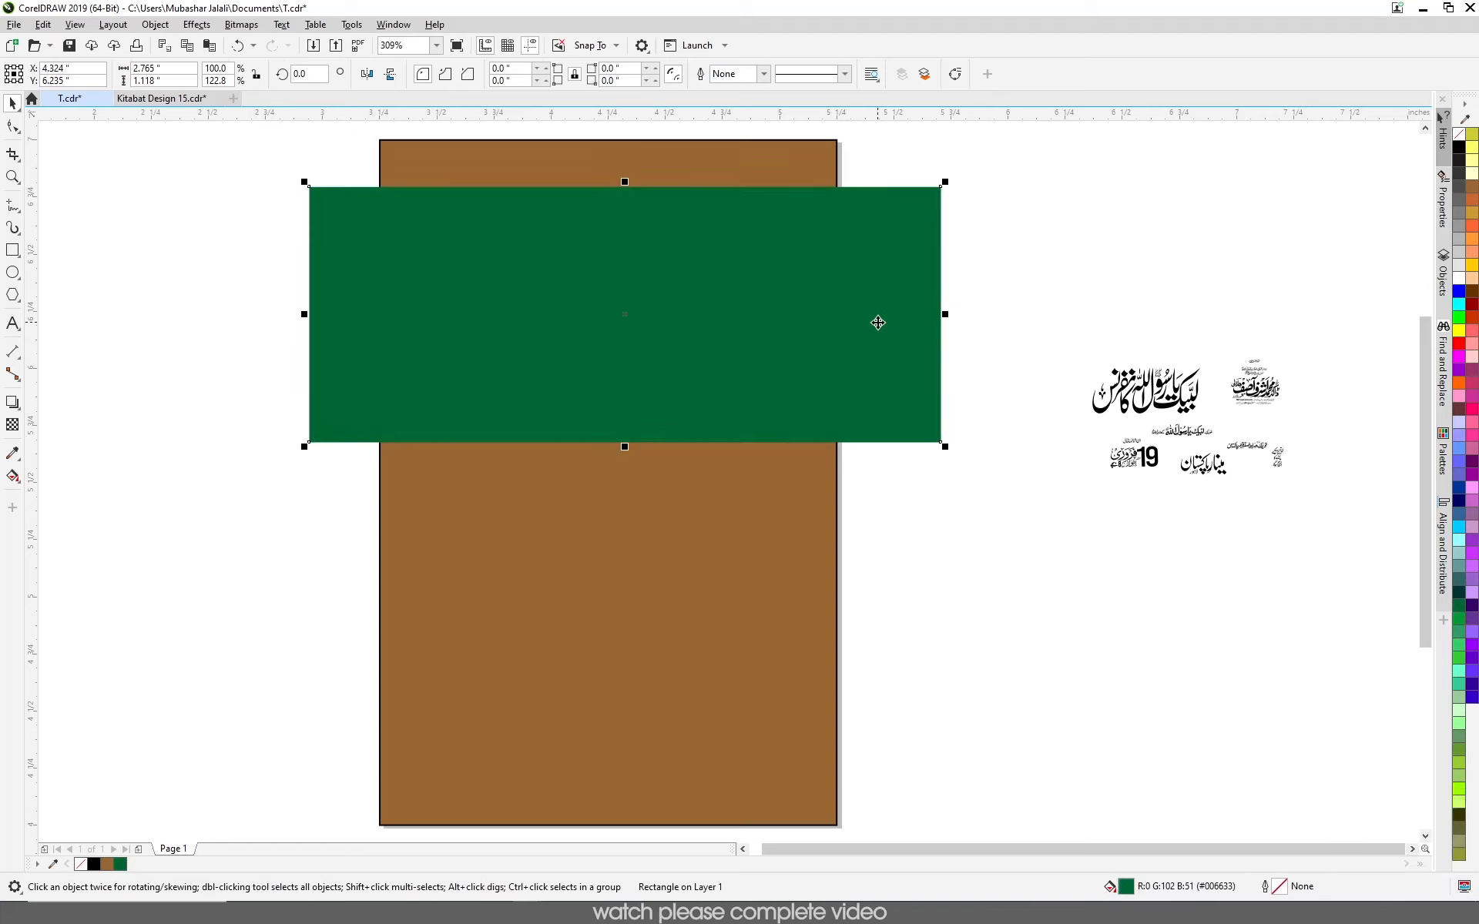
- Give the green rectangle a white outline 4.0 pt wide in the Outline Pen settings
double_click(1266, 890)
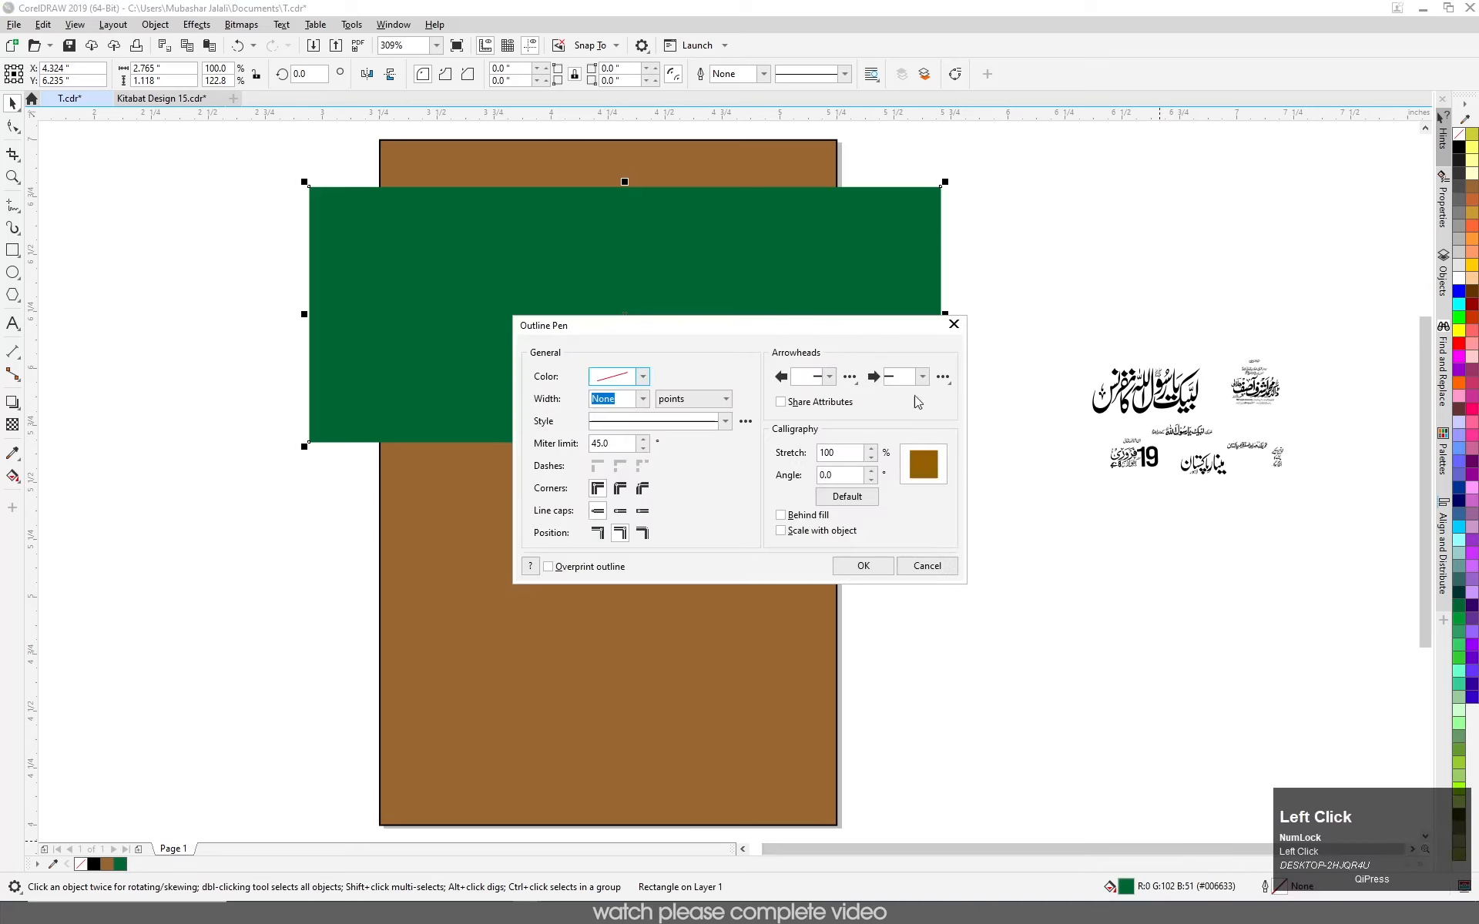
drag(738, 331, 827, 316)
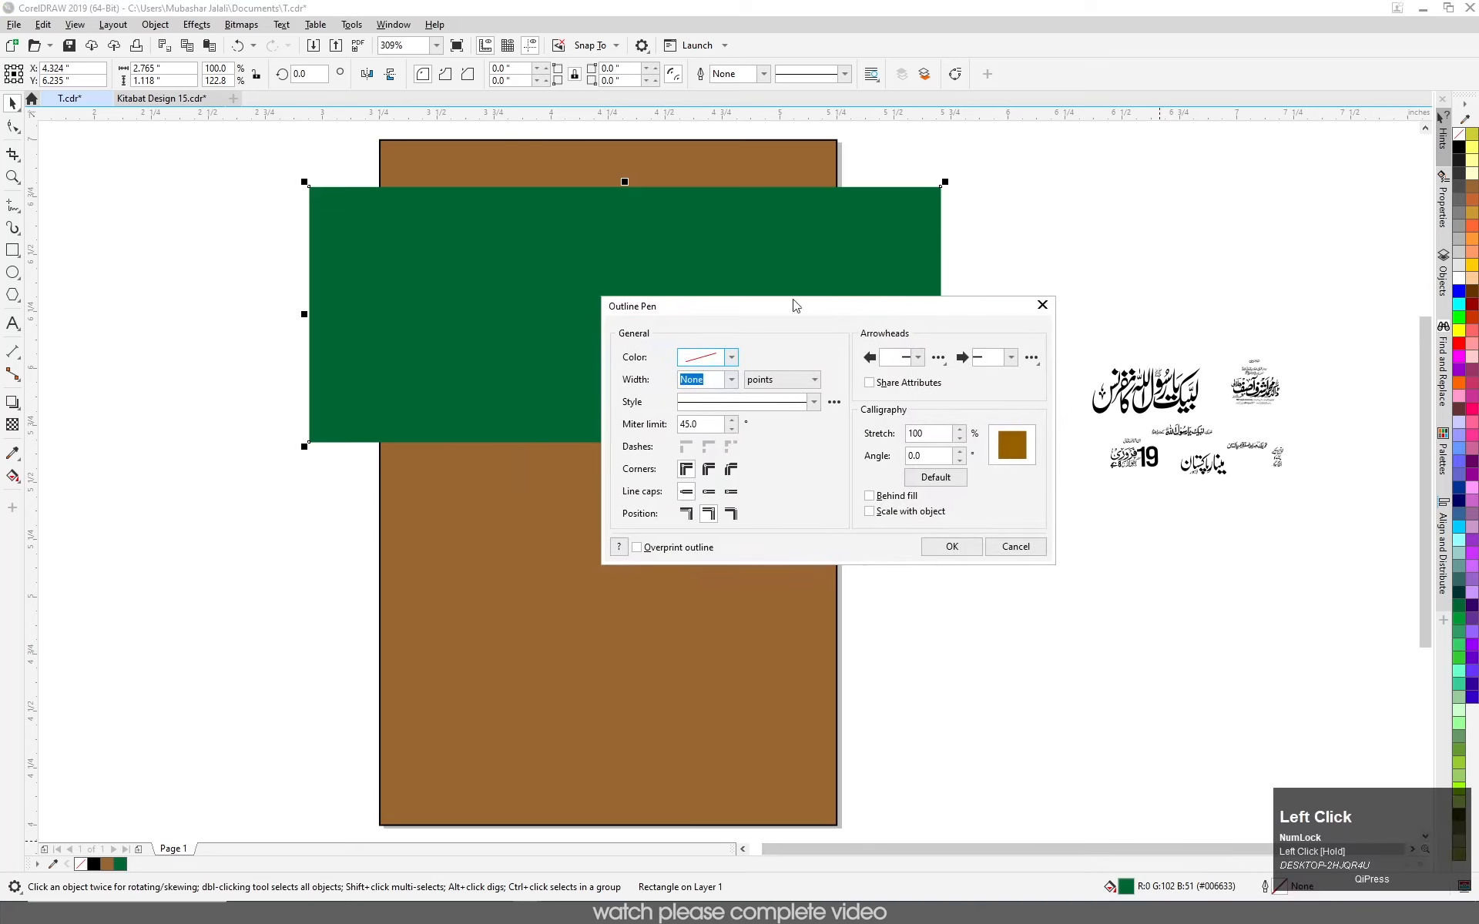
click(731, 381)
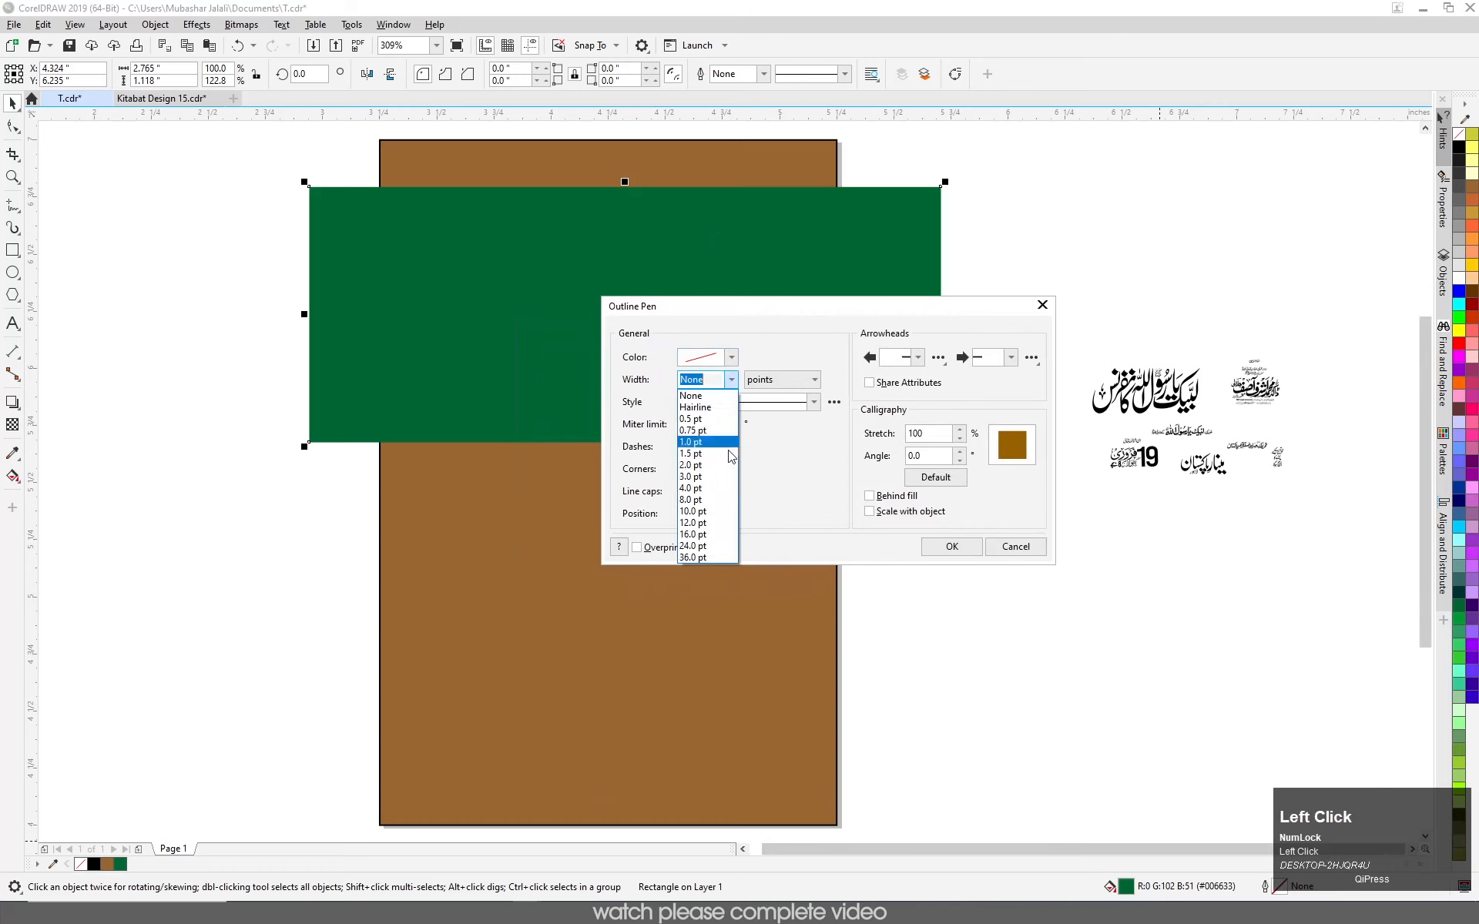
click(724, 488)
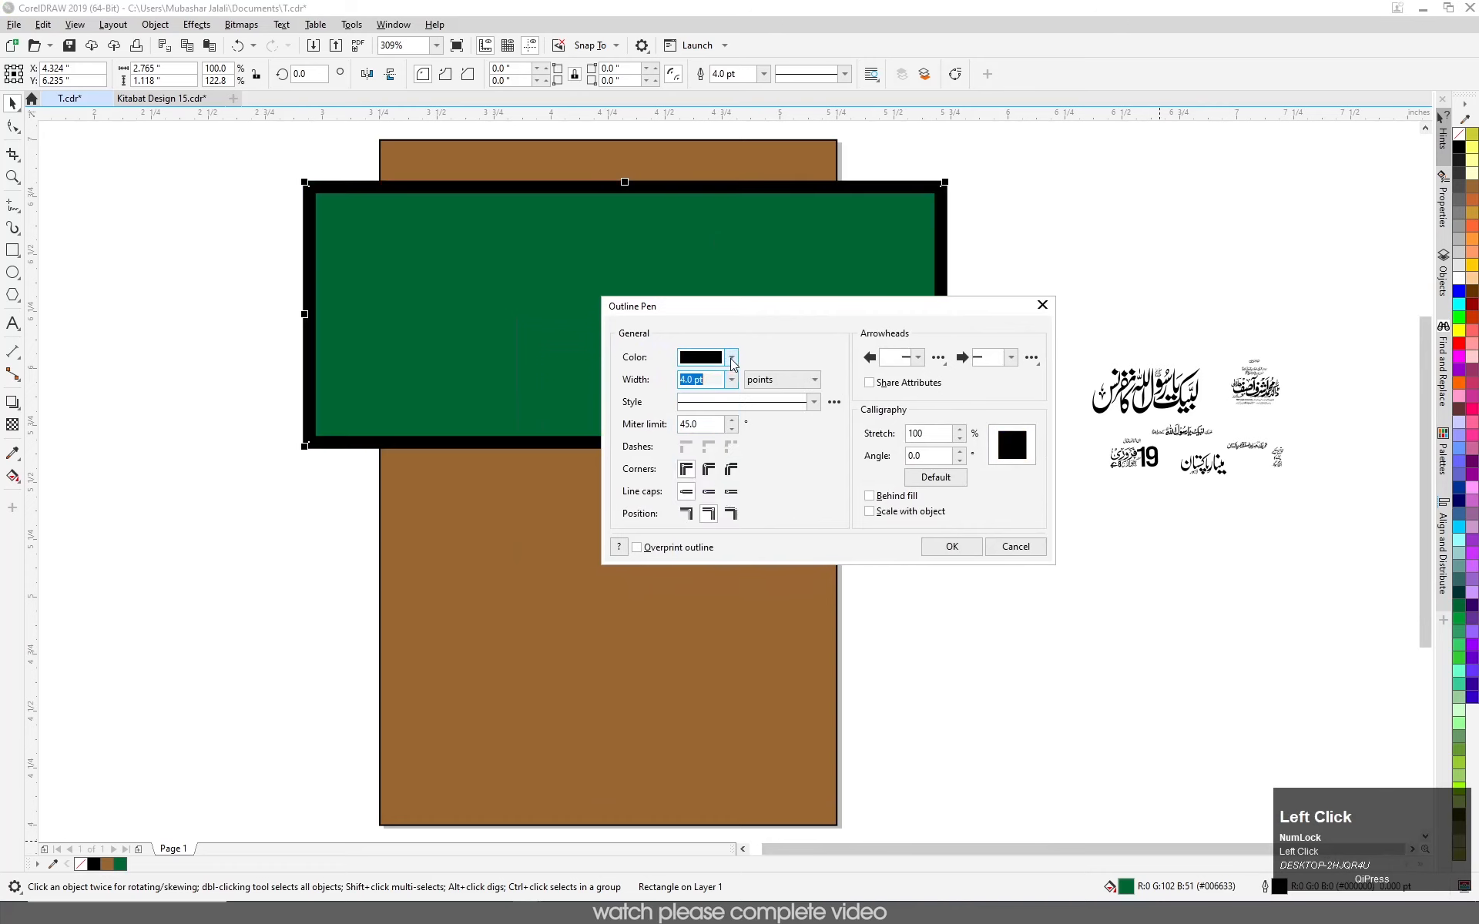
click(731, 357)
click(691, 430)
click(786, 335)
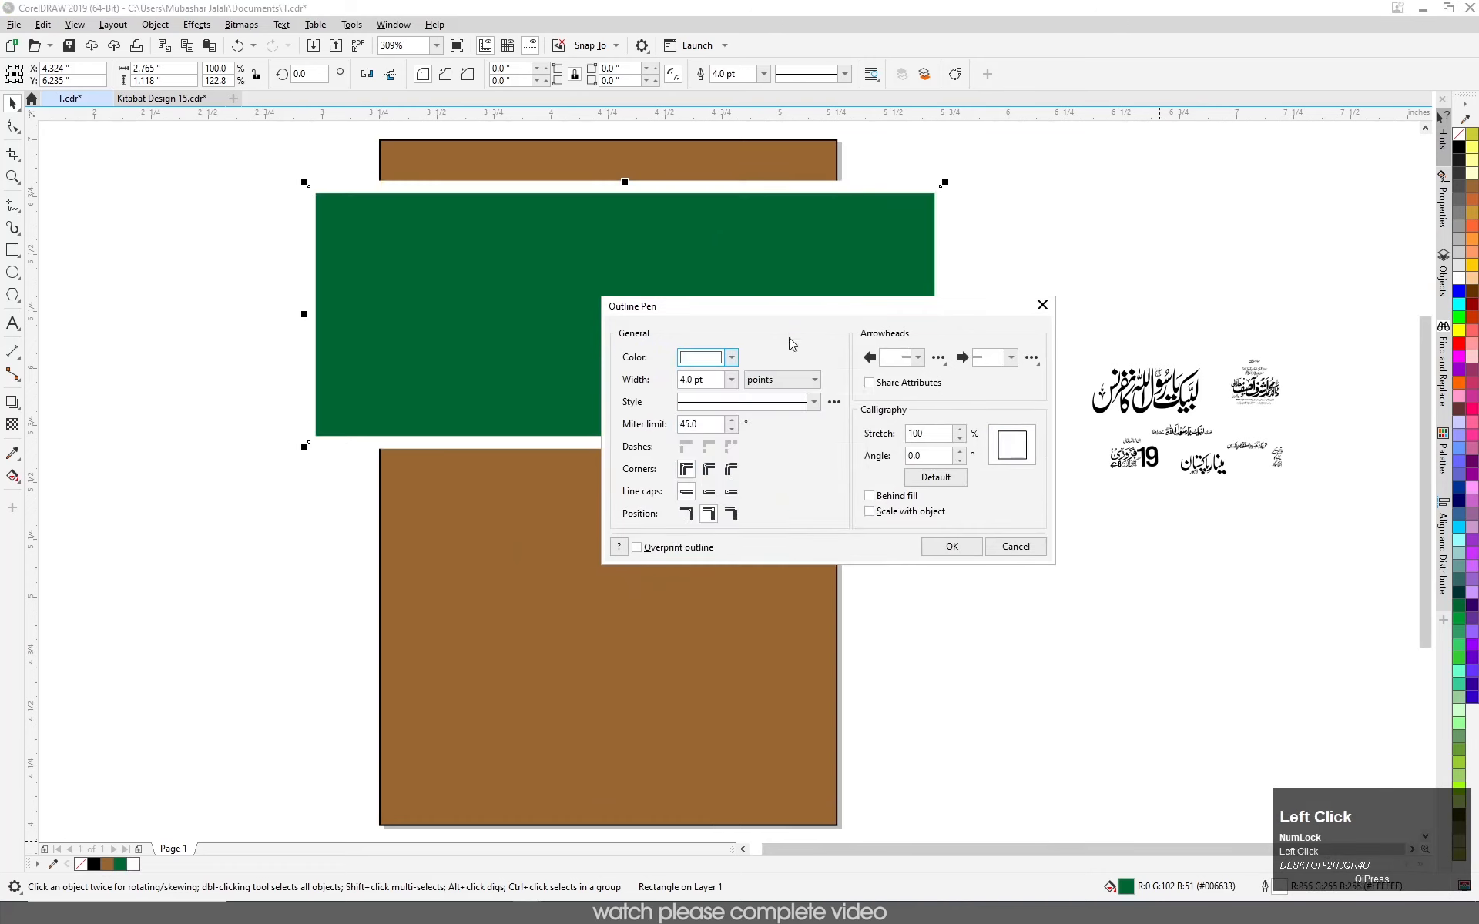
- Give the green rectangle's outline rounded corners and round caps, and enable Behind fill, Scale with object and Overprint outline
click(709, 469)
click(709, 492)
click(871, 496)
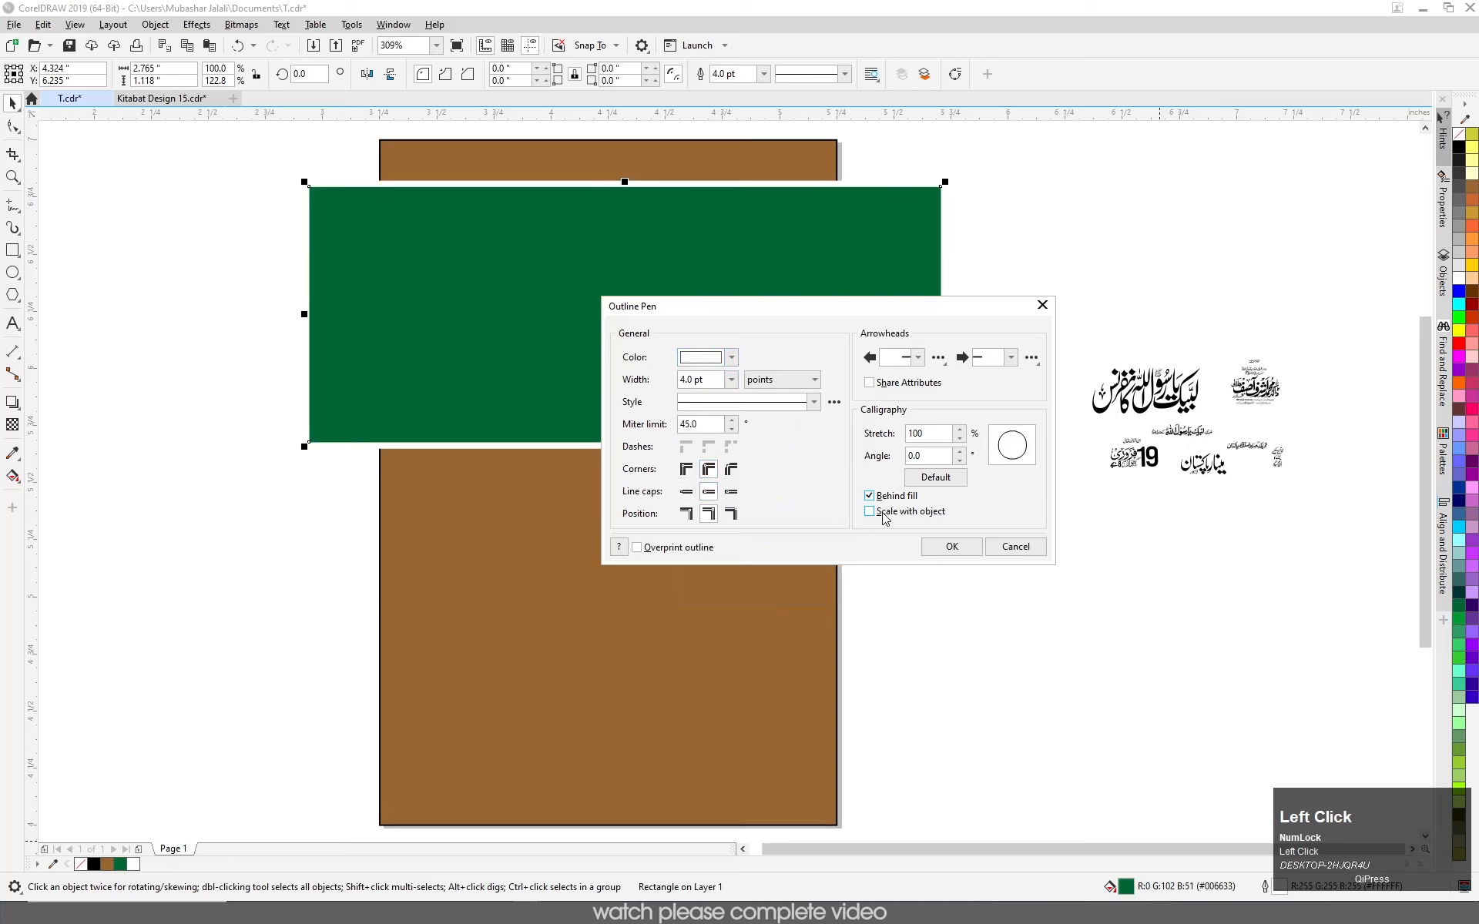
click(698, 546)
drag(768, 319, 805, 392)
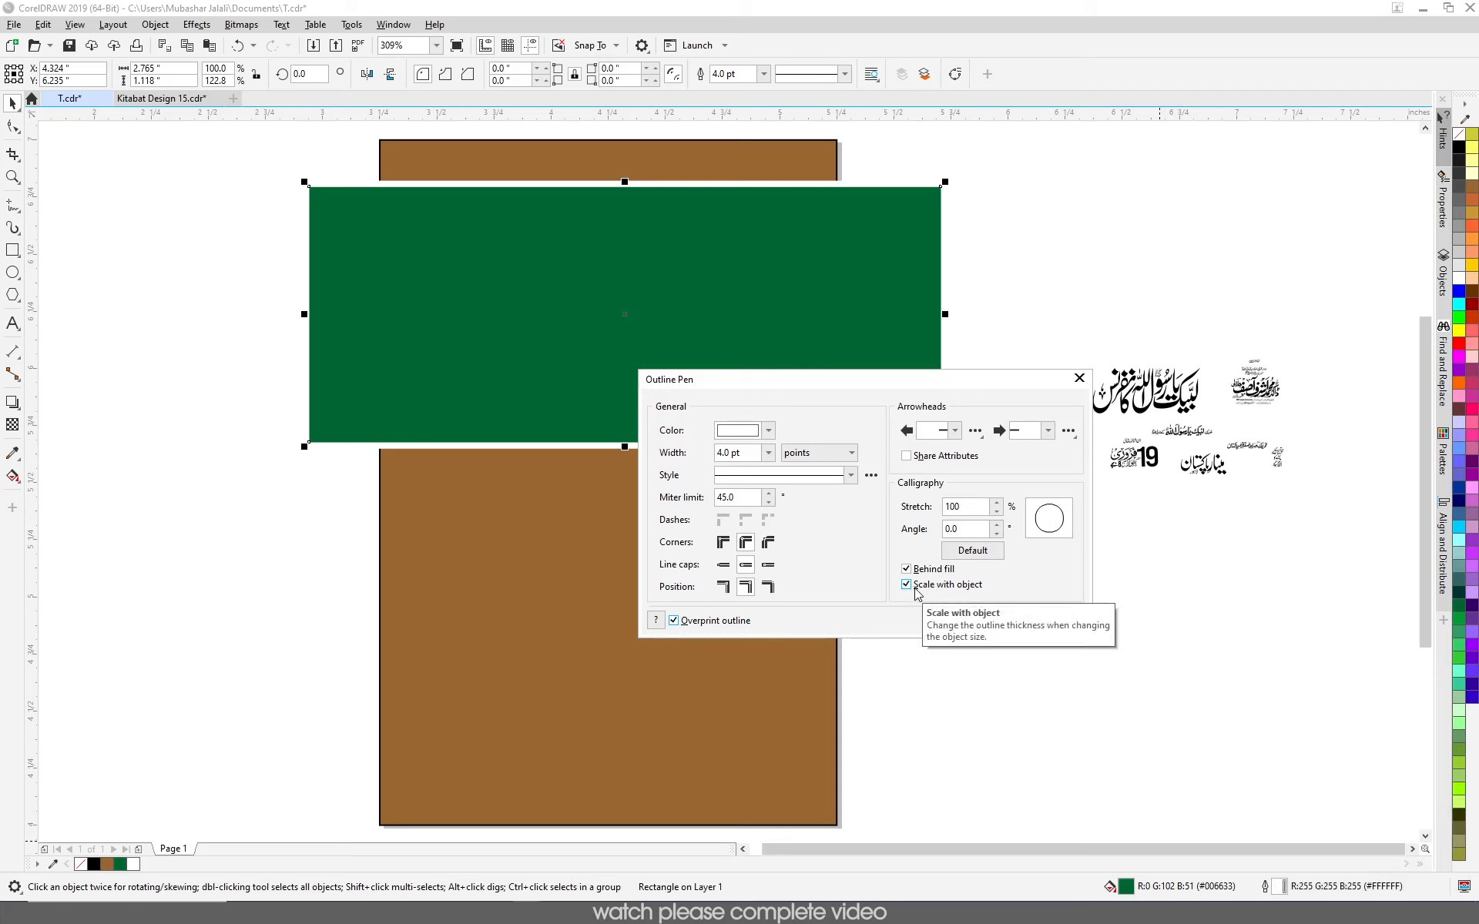
drag(859, 379, 986, 369)
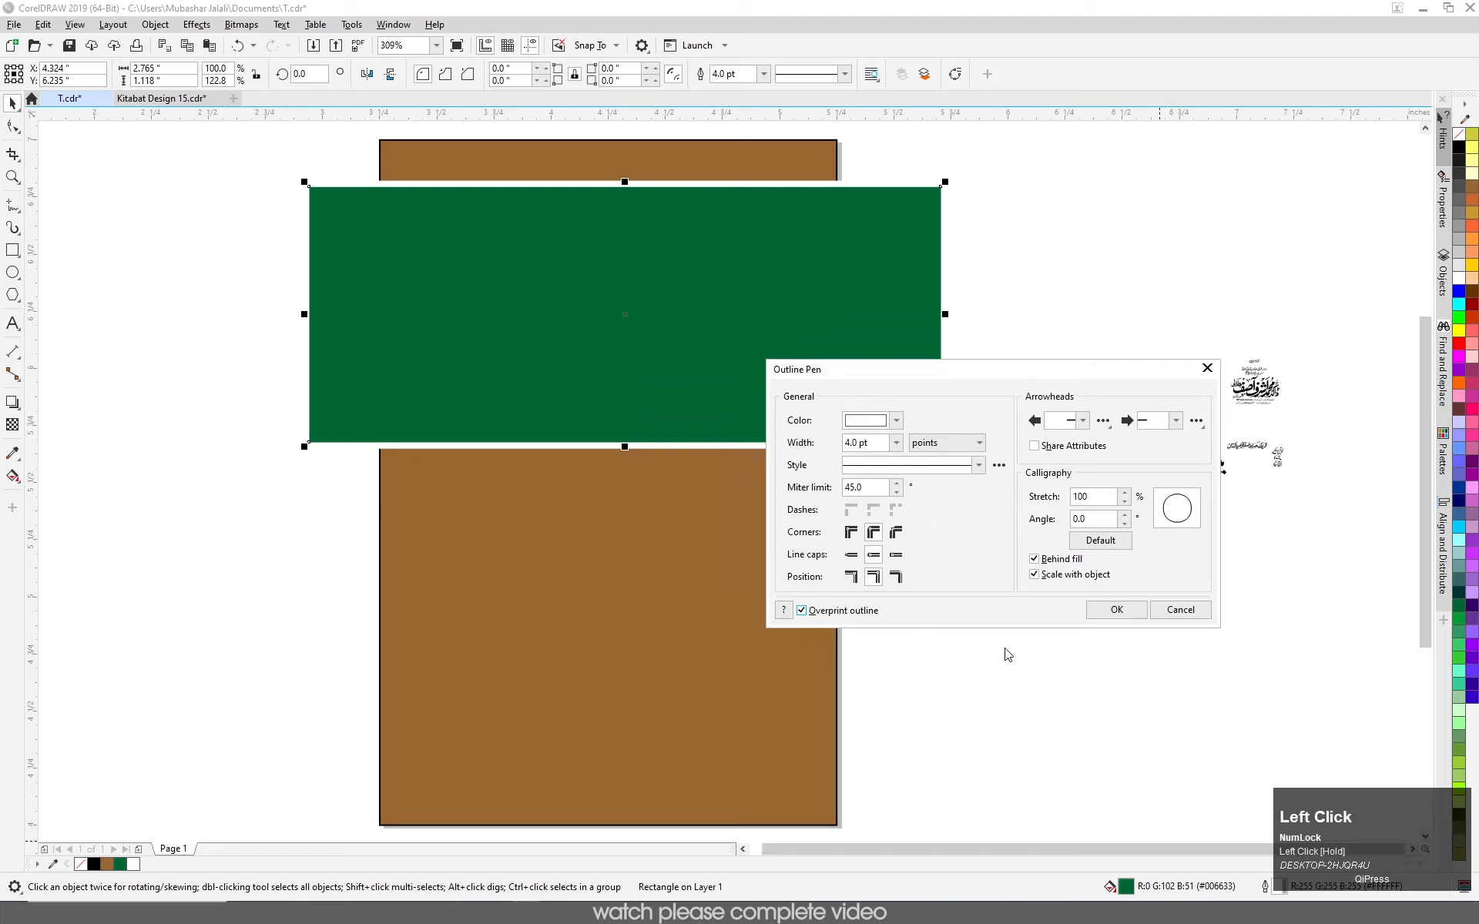
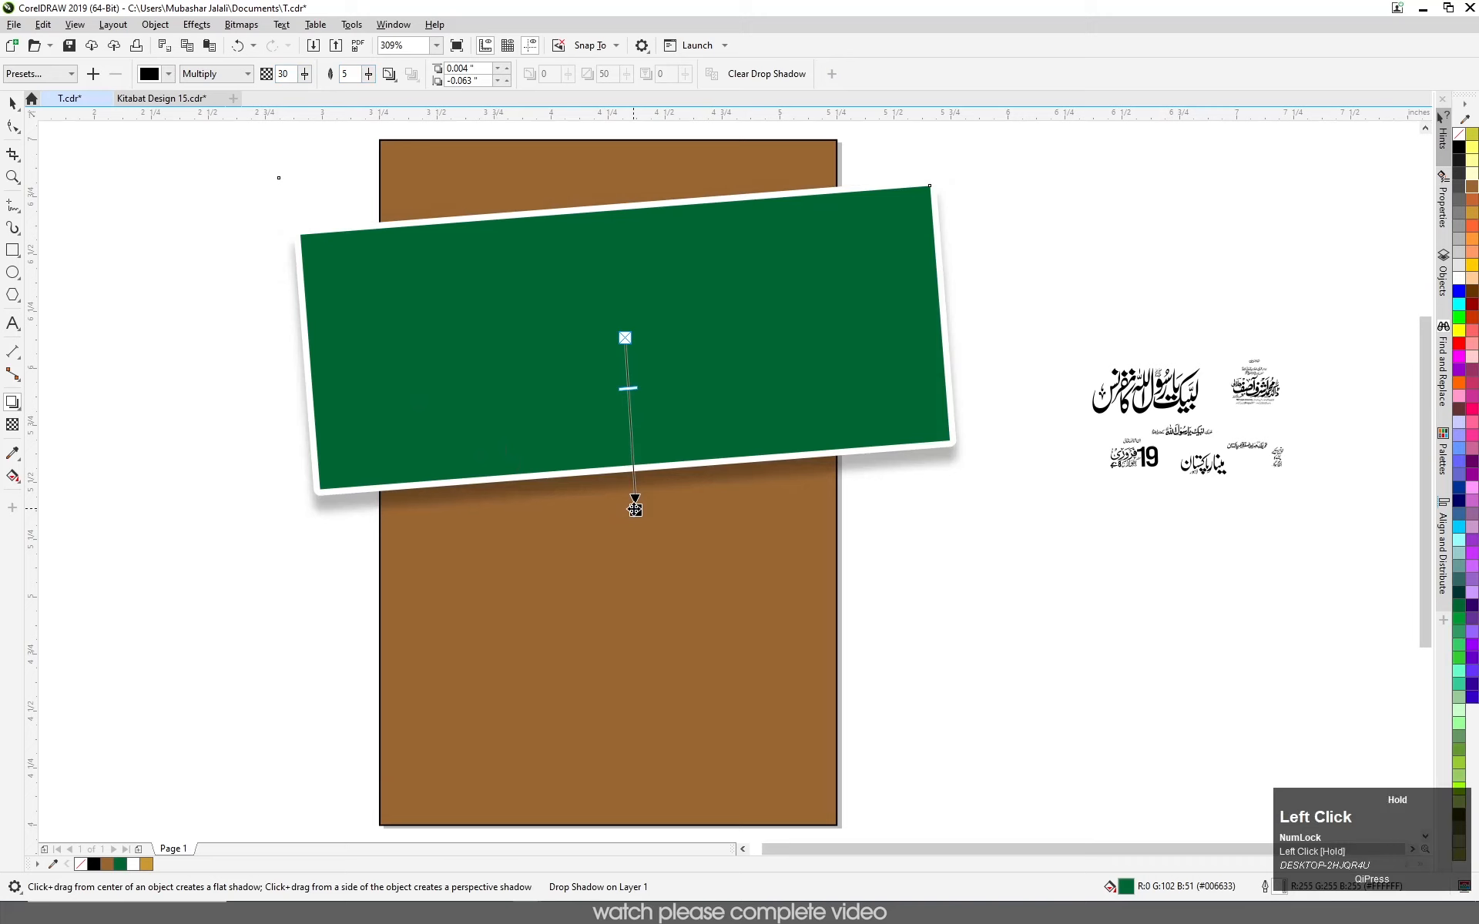
- PowerClip the tilted green band with its drop shadow inside the brown background rectangle
key(space)
click(542, 264)
right_click(548, 241)
click(609, 405)
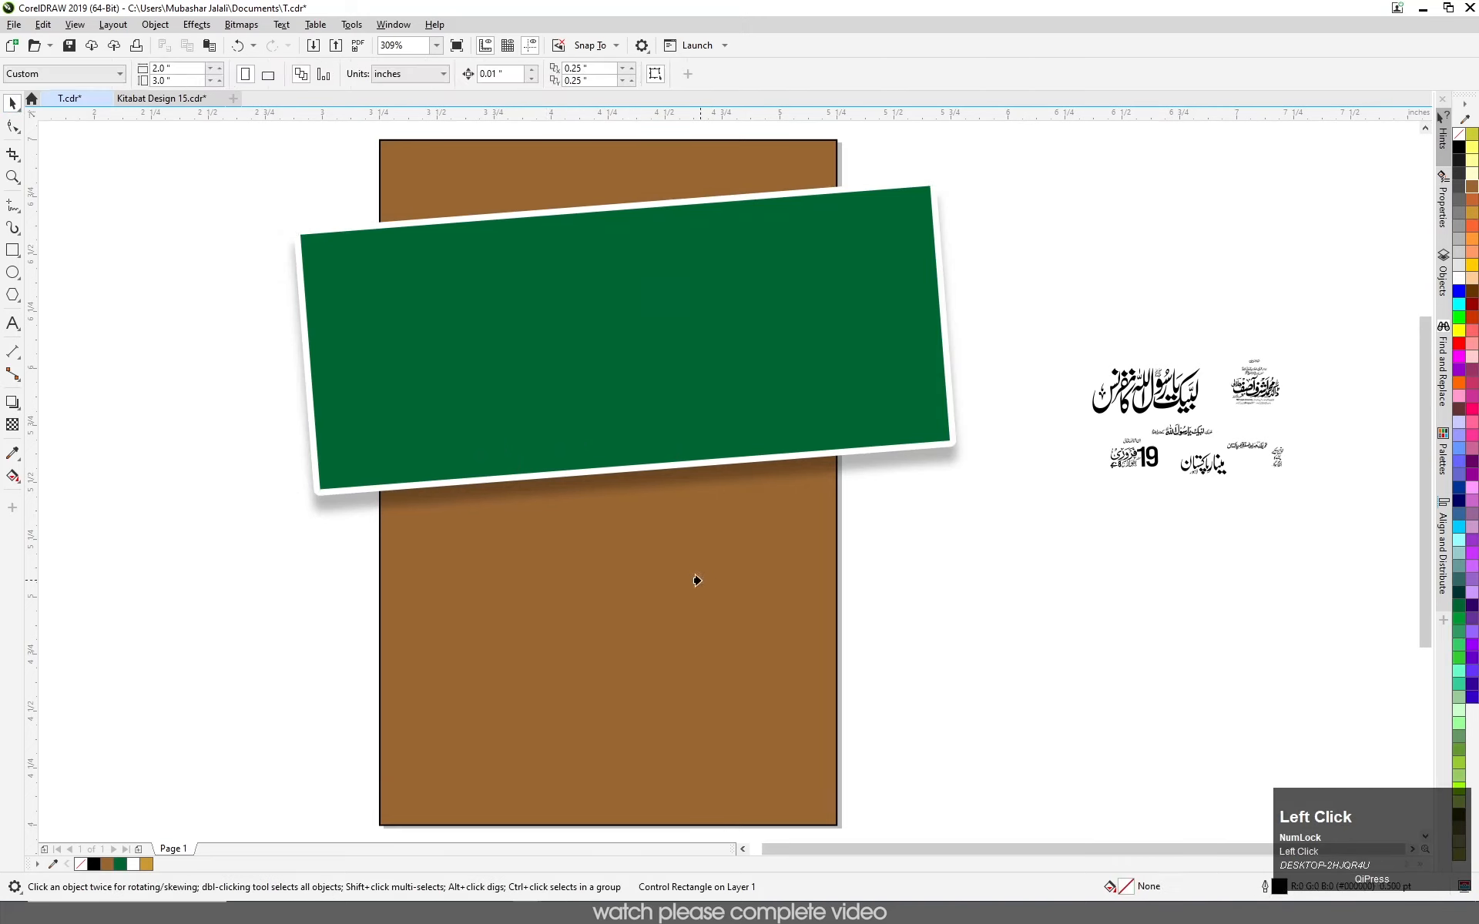
click(693, 578)
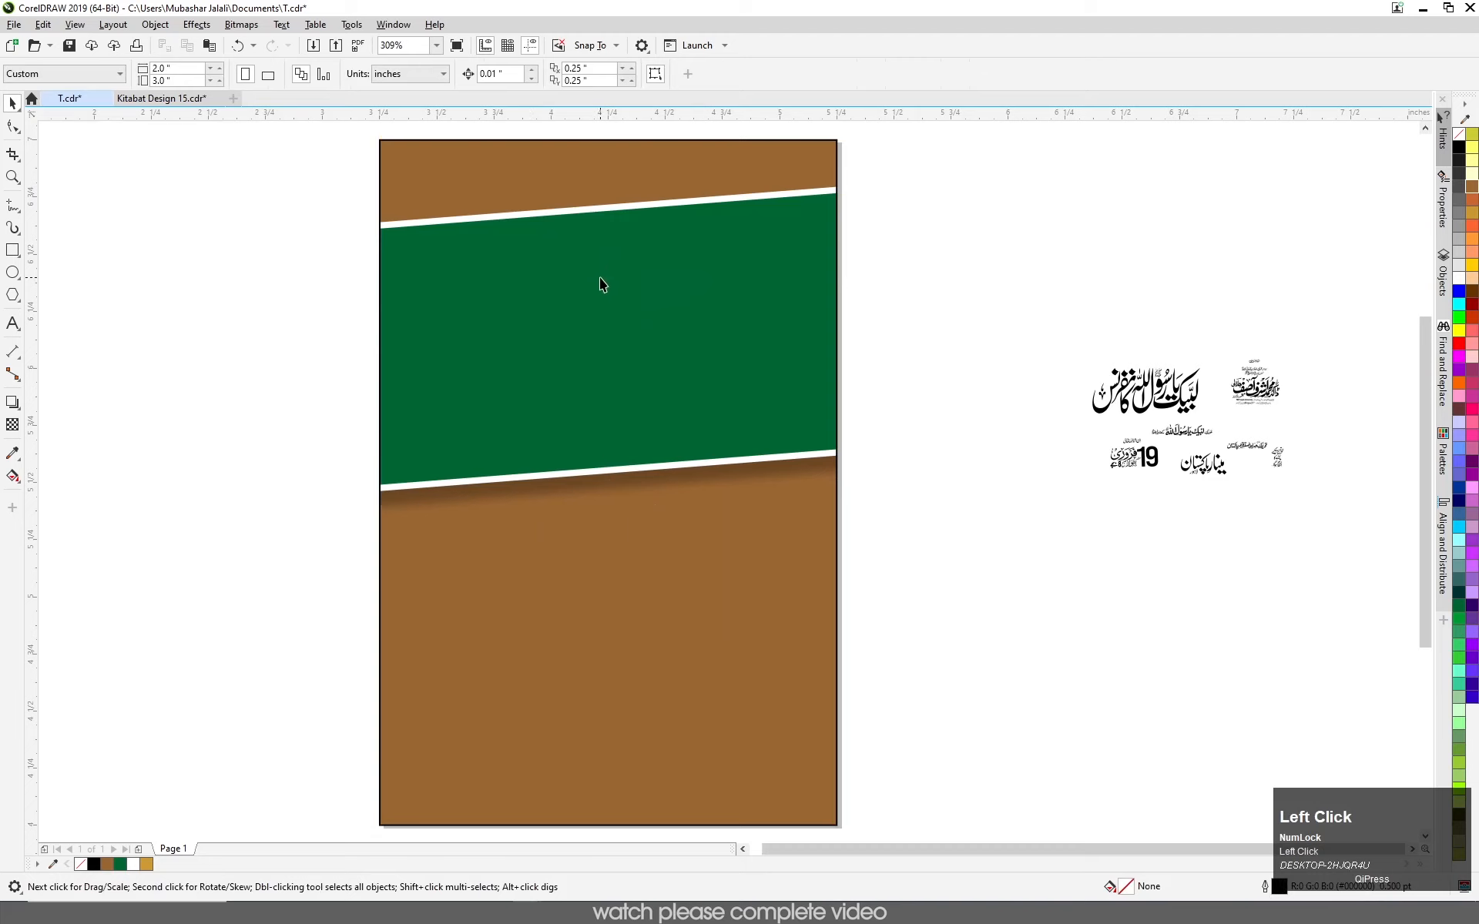
- Move the main conference title calligraphy up and away from the other text, to about X 6.294, Y 6.44 inches
drag(1117, 396, 1037, 266)
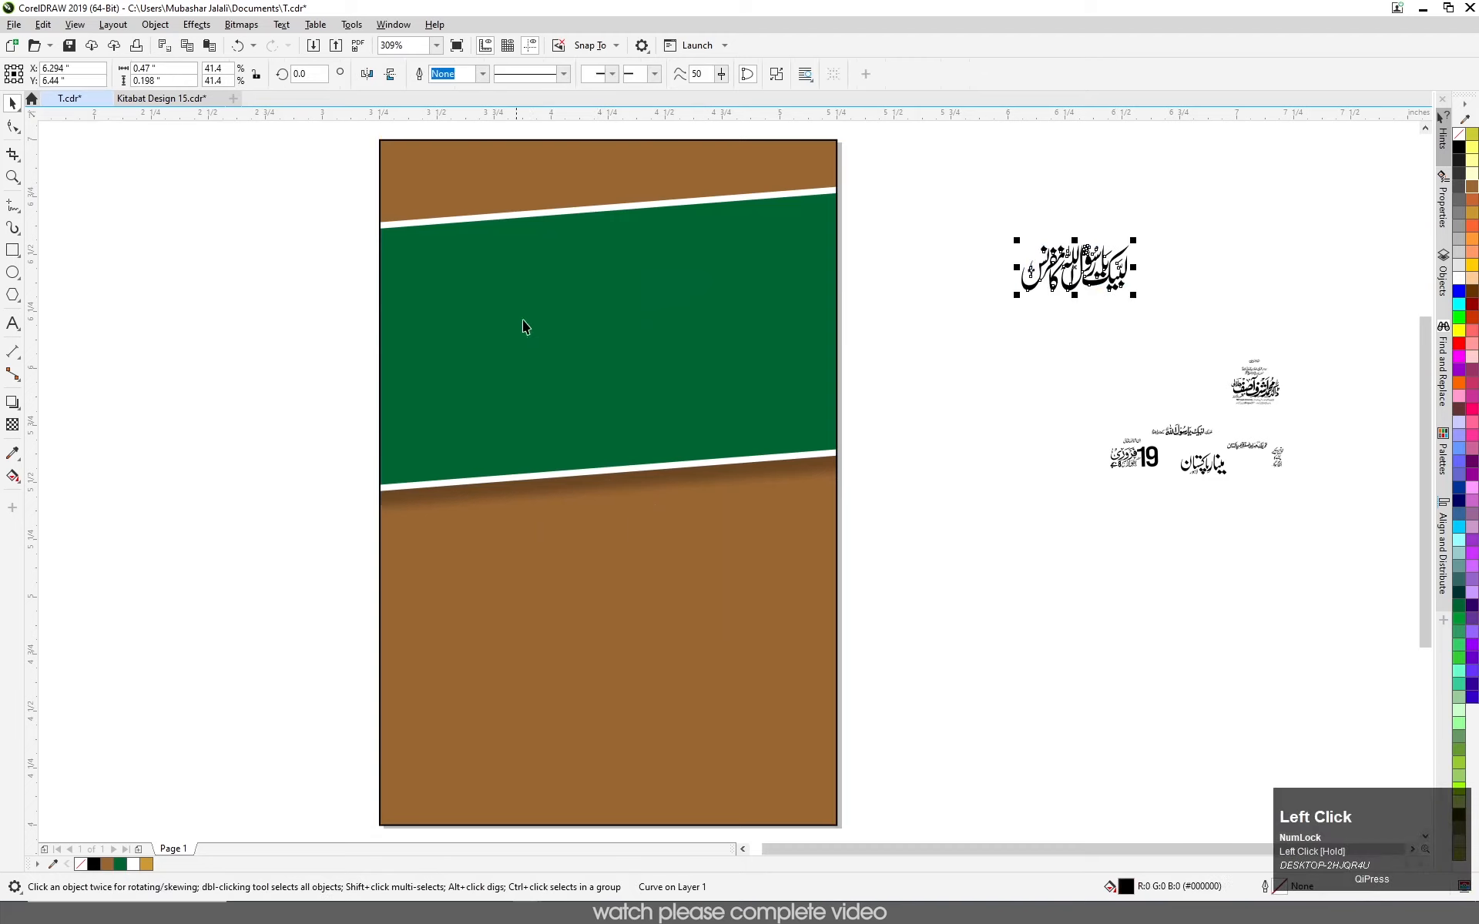
scroll(461, 362, down, 2)
scroll(493, 410, up, 2)
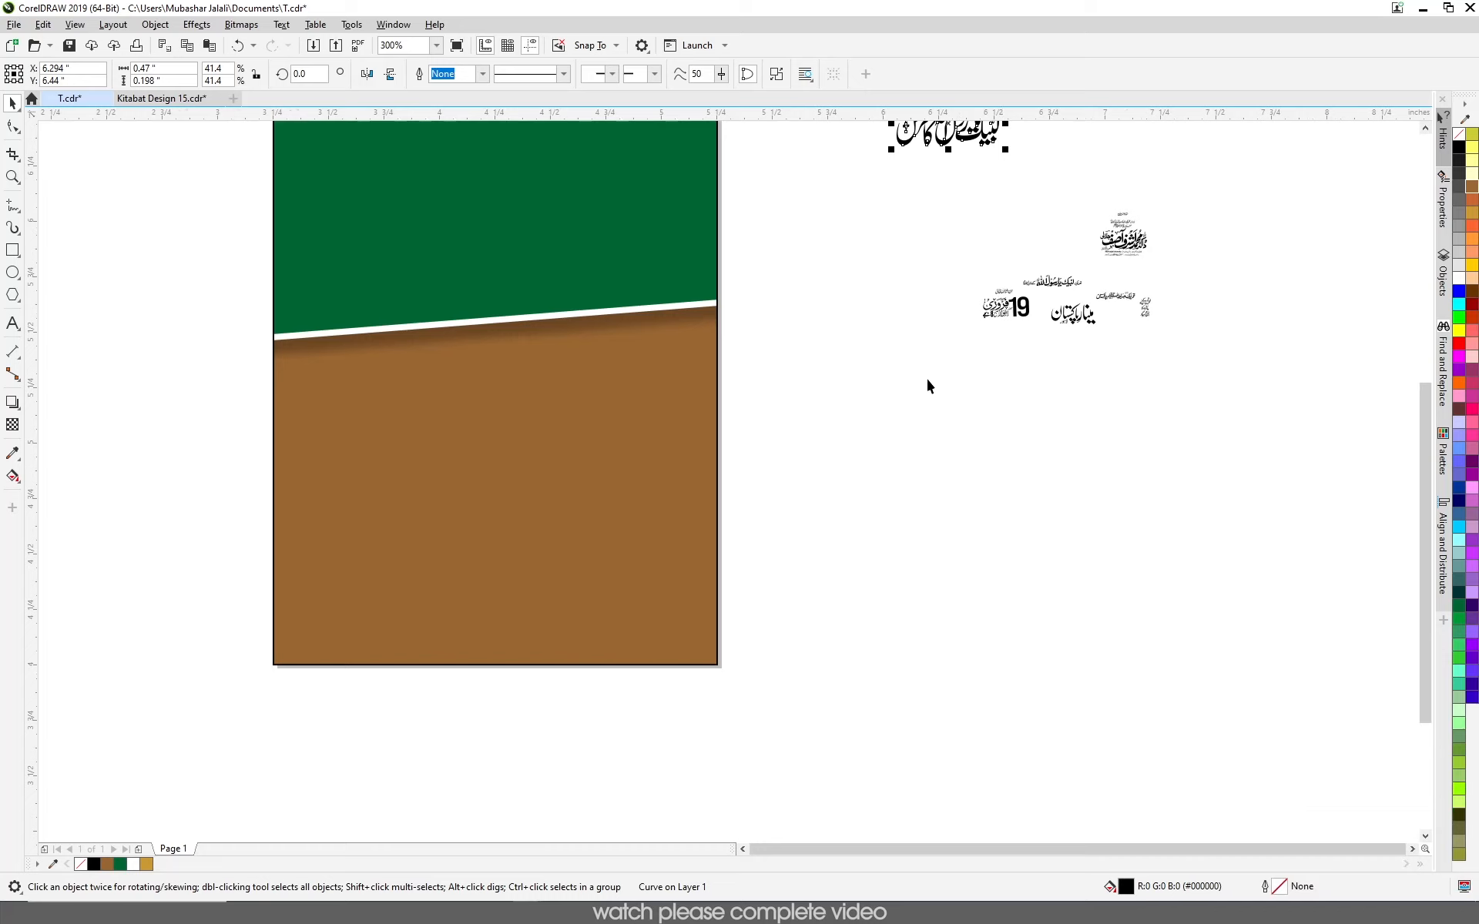
scroll(928, 386, down, 2)
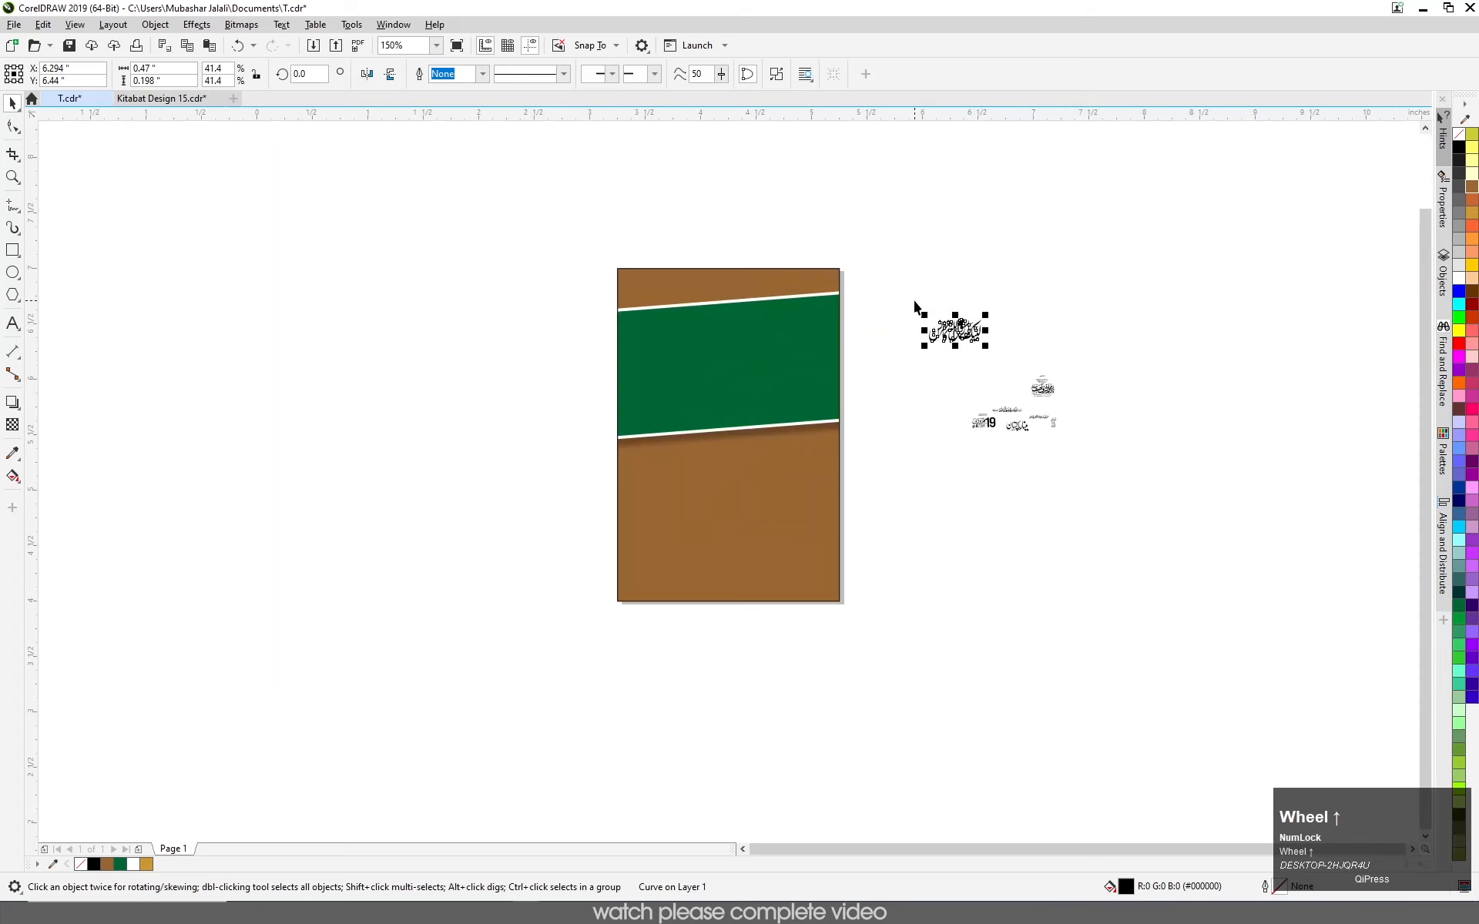
key(F4)
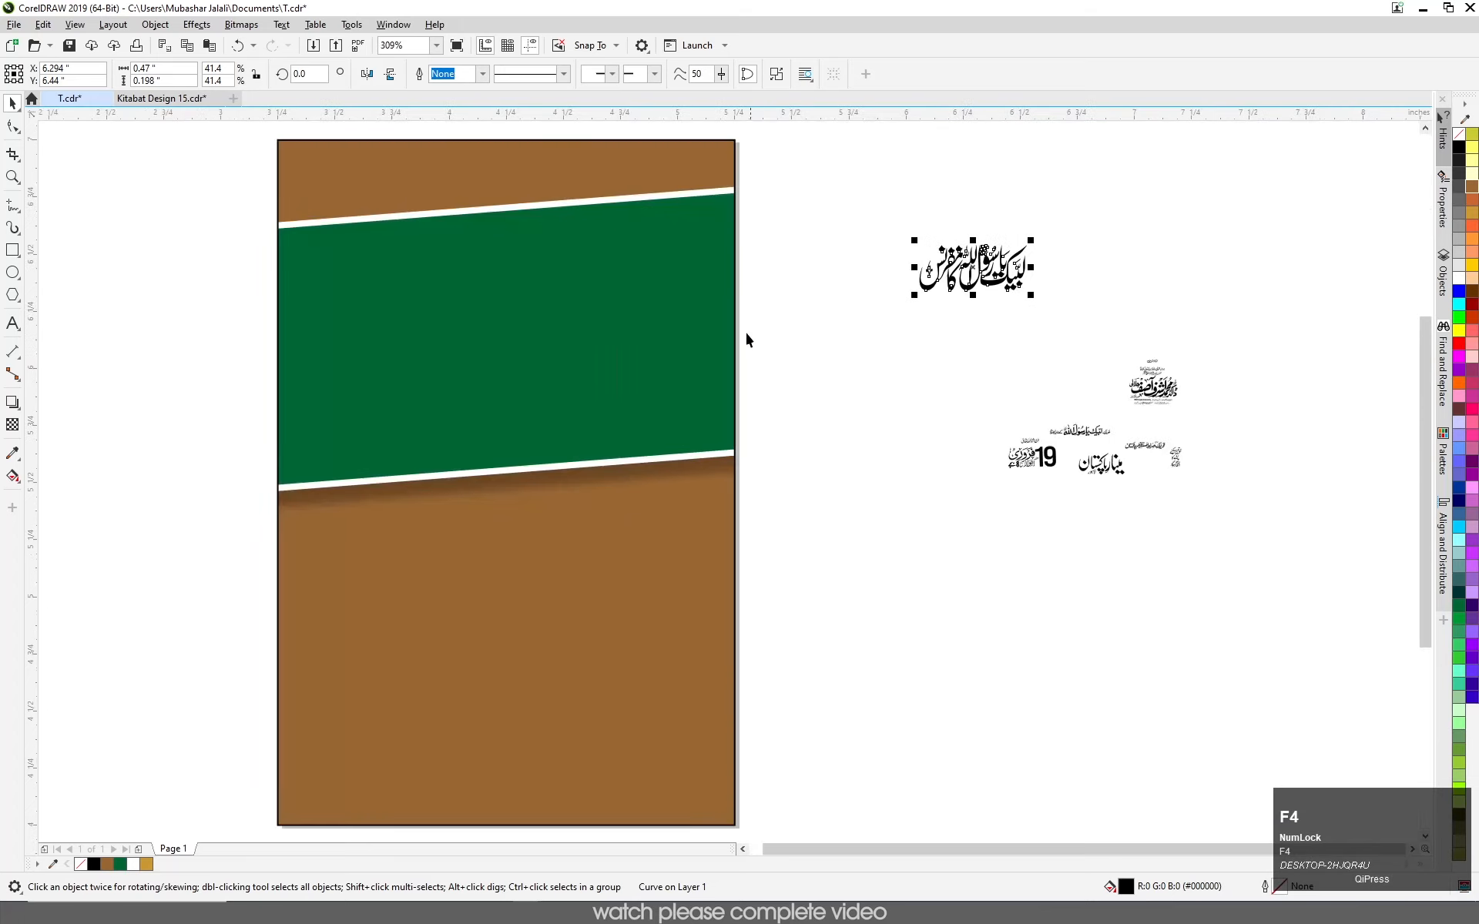
click(195, 339)
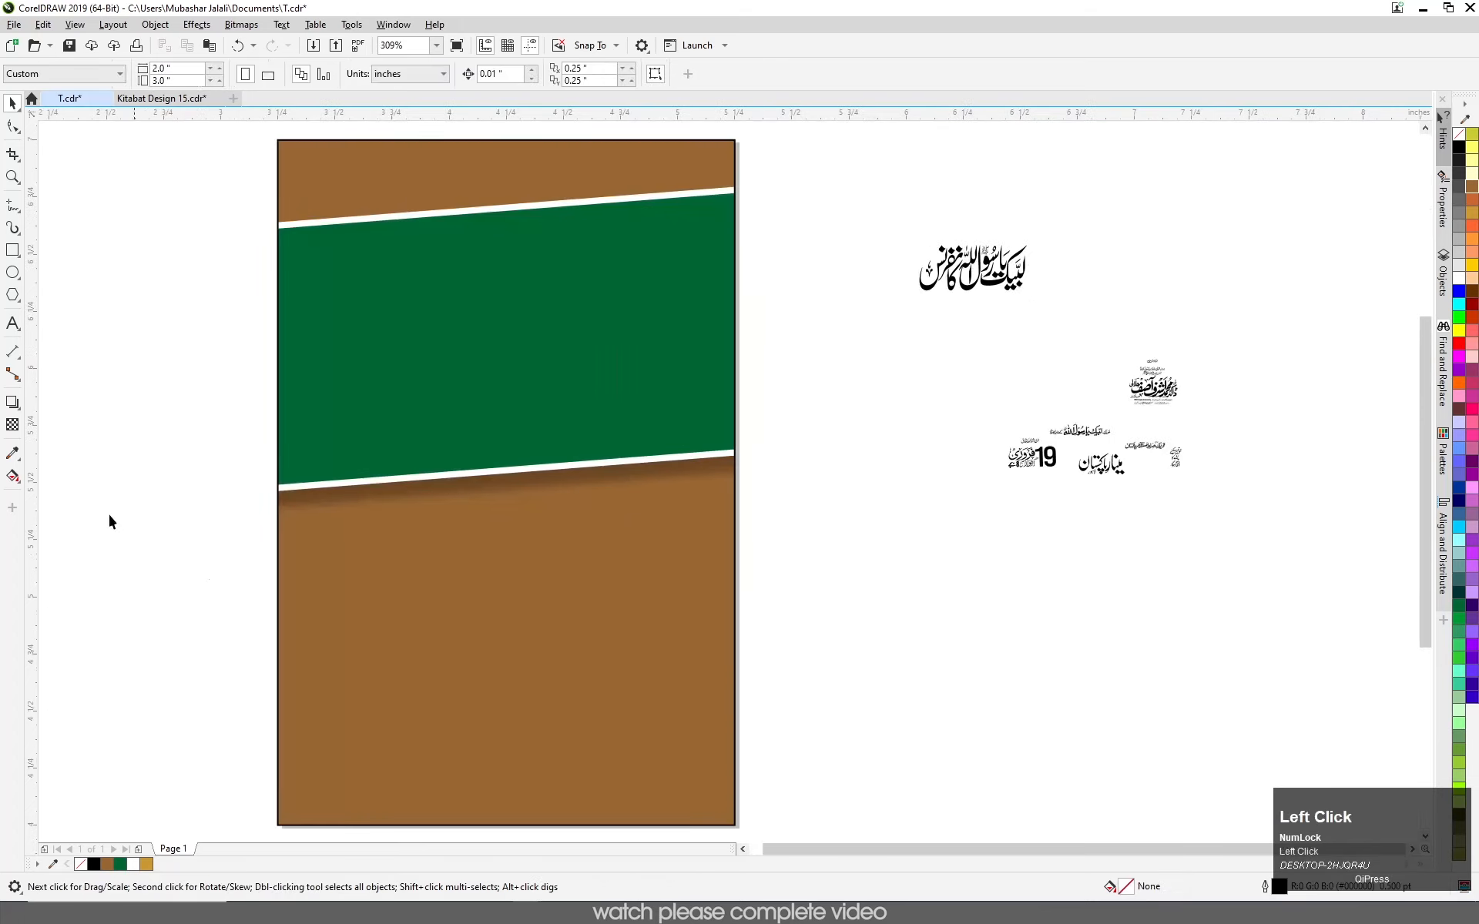
- Draw a square over the lower right part of the page and rotate it about 35 degrees
click(13, 250)
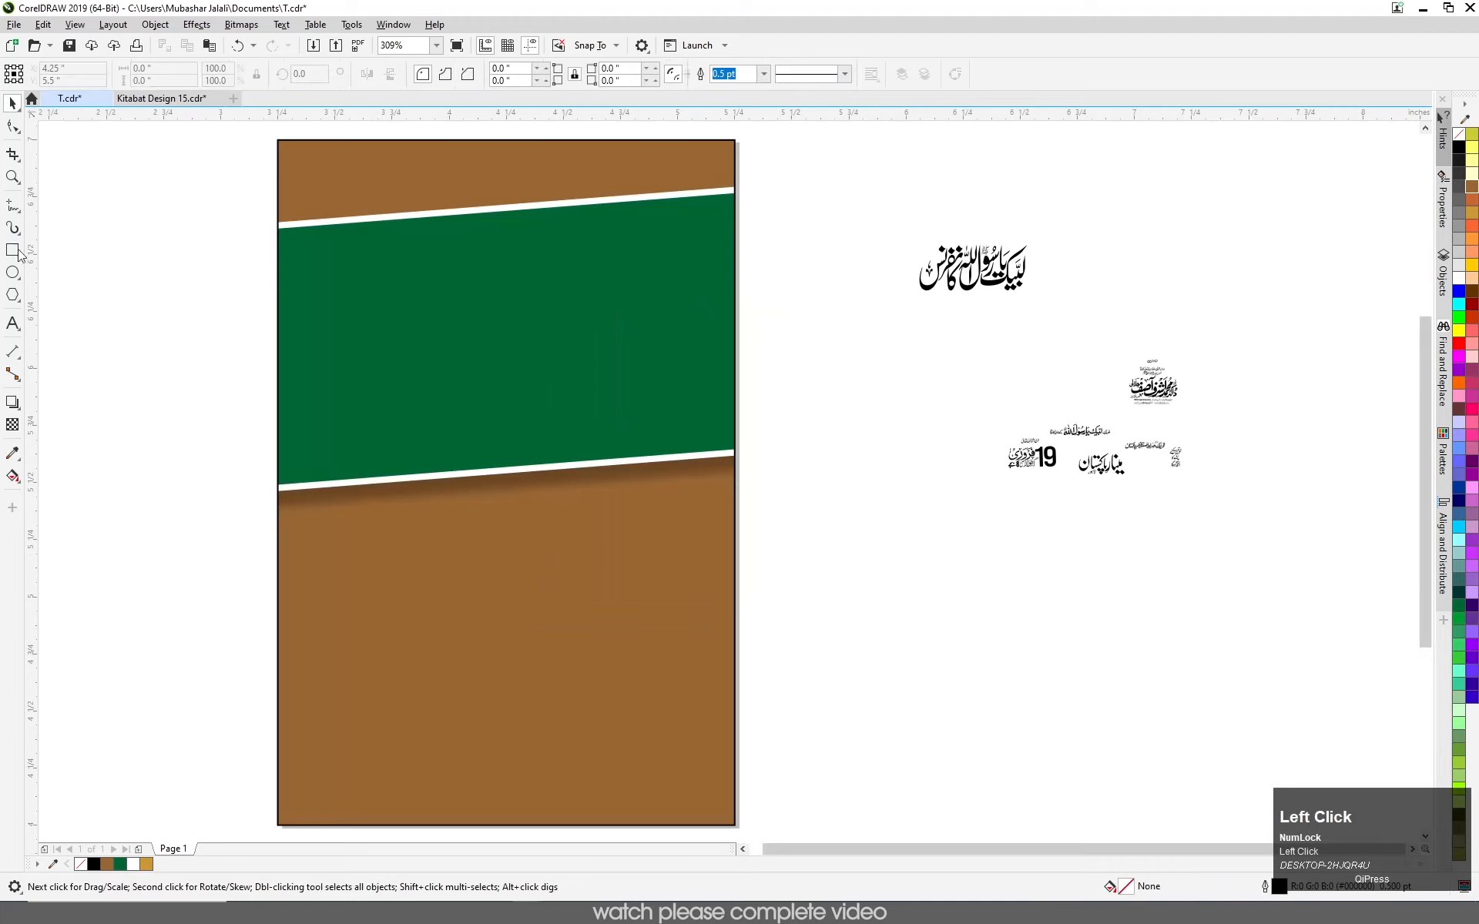
drag(604, 493, 916, 804)
click(11, 102)
click(829, 680)
drag(917, 488, 801, 443)
- Move the rotated square until its upper corner overlaps the green band's lower edge, at about X 4.764, Y 4.731 inches
drag(809, 561, 698, 606)
scroll(686, 562, up, 1)
scroll(789, 535, down, 1)
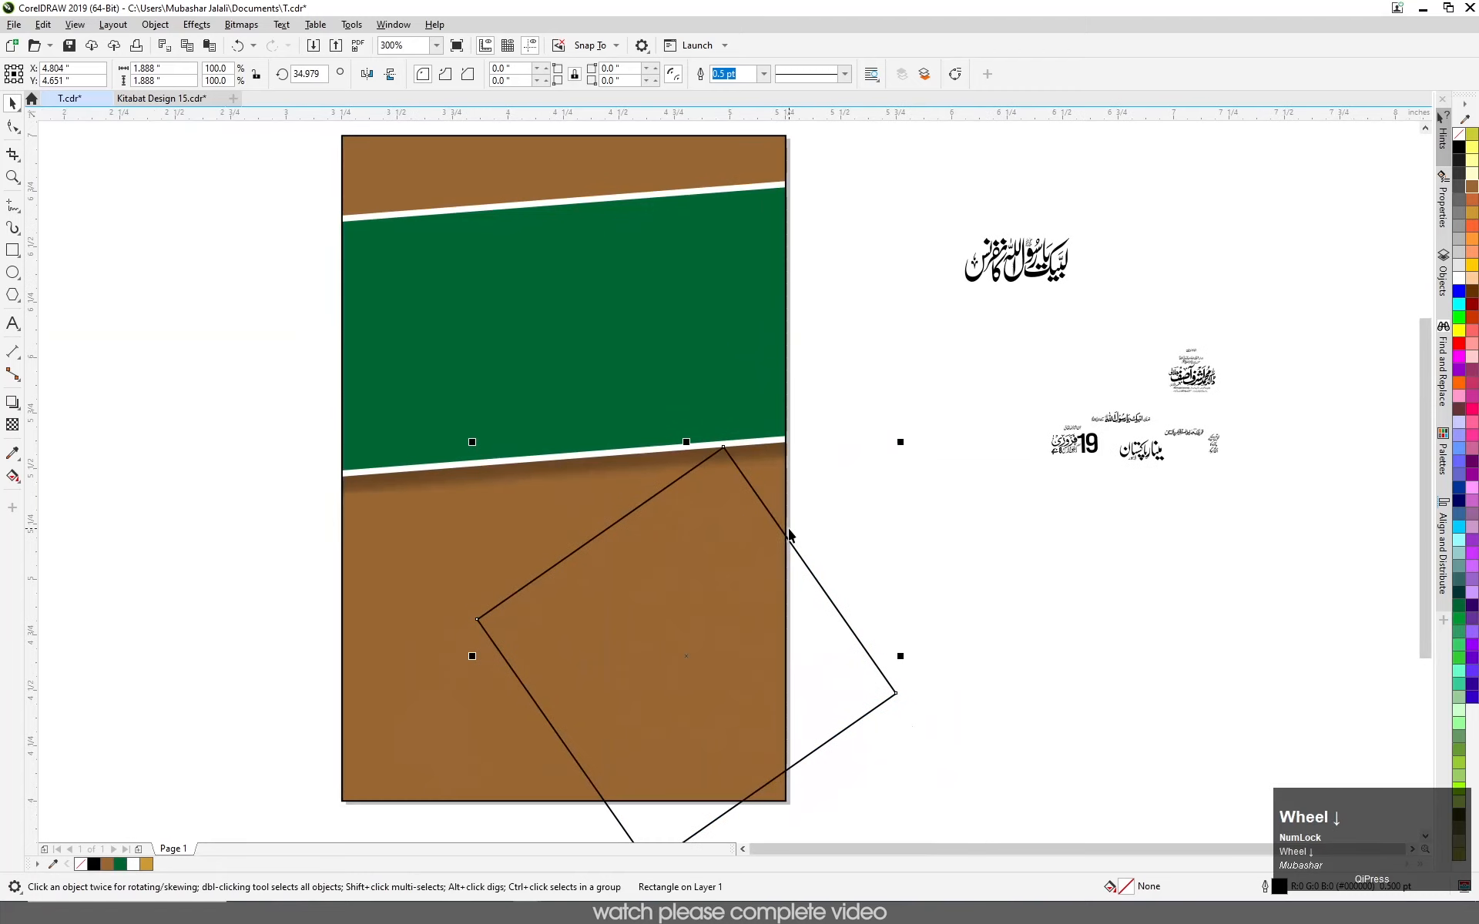
key(Up)
key(Up)
key(Up)
key(Up)
key(Up)
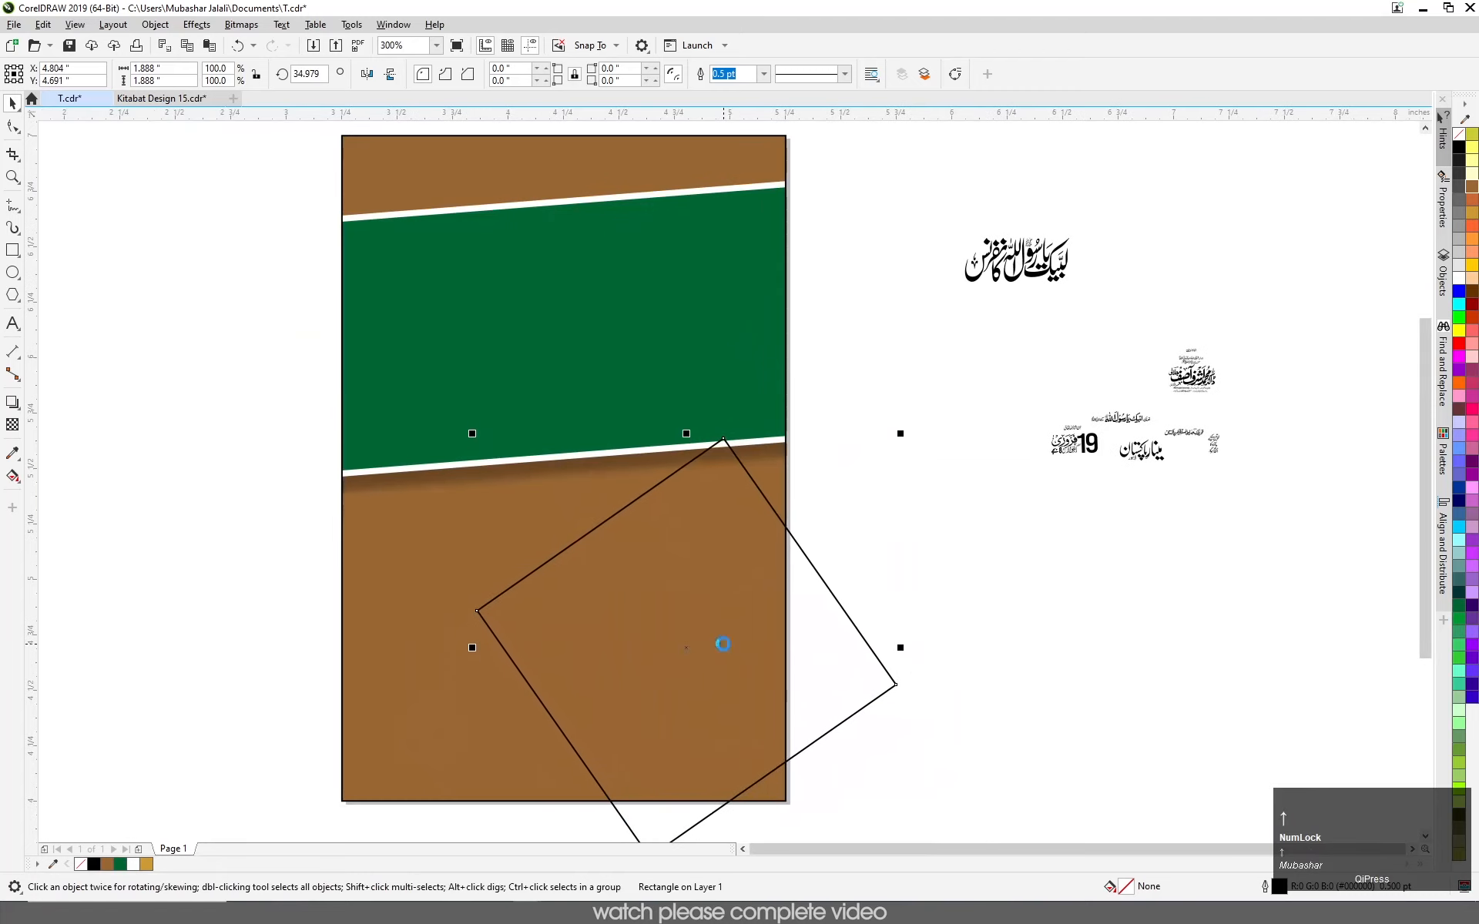
key(Left)
key(Left)
key(Left)
key(Left)
key(Left)
key(Up)
key(Up)
key(Up)
key(Up)
key(Up)
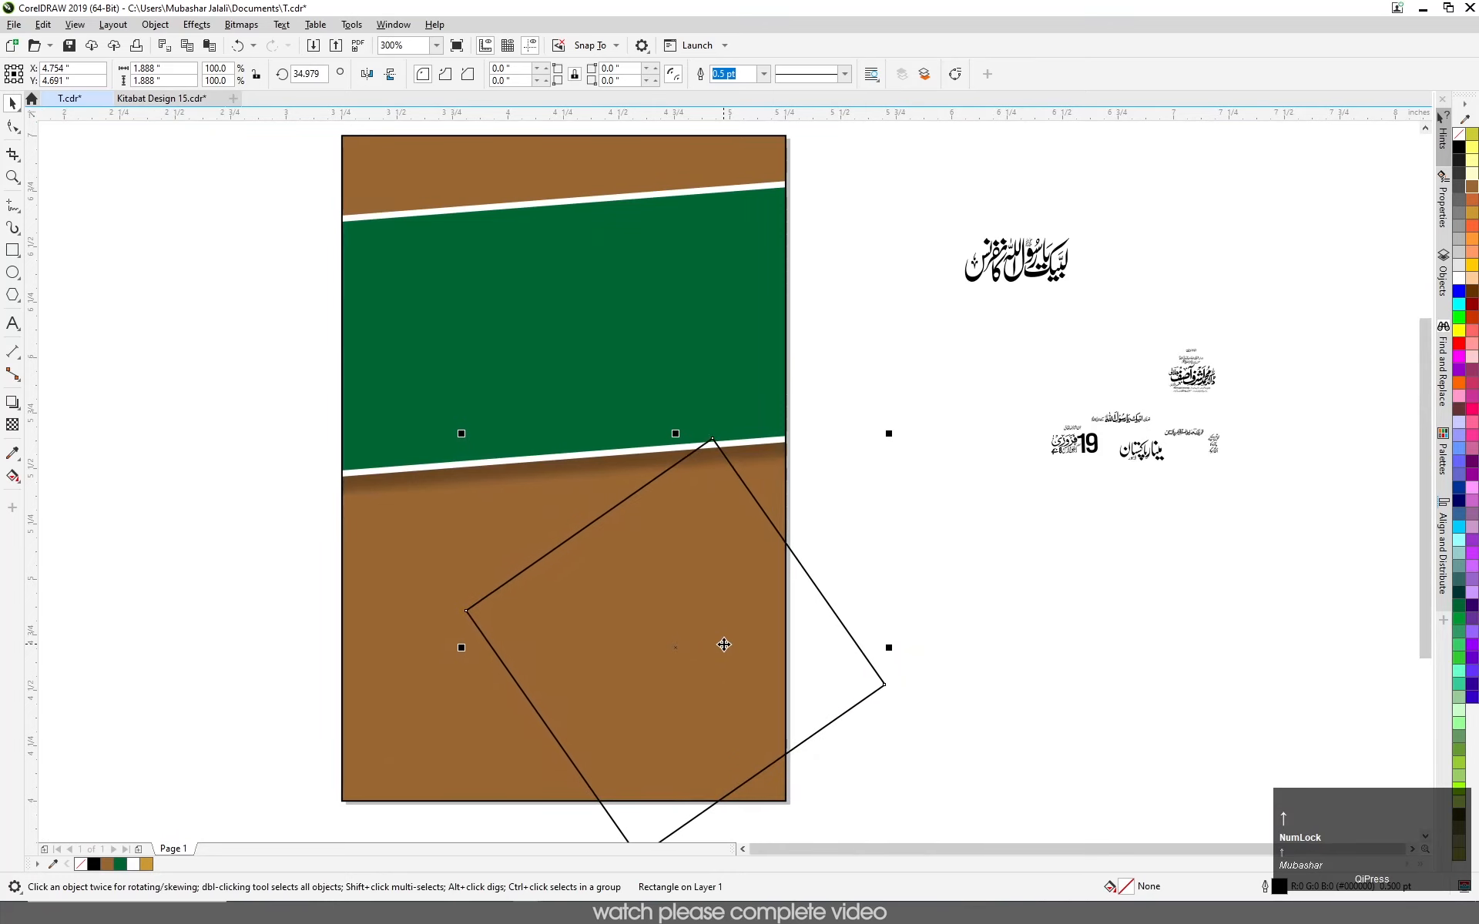
key(Right)
key(Right)
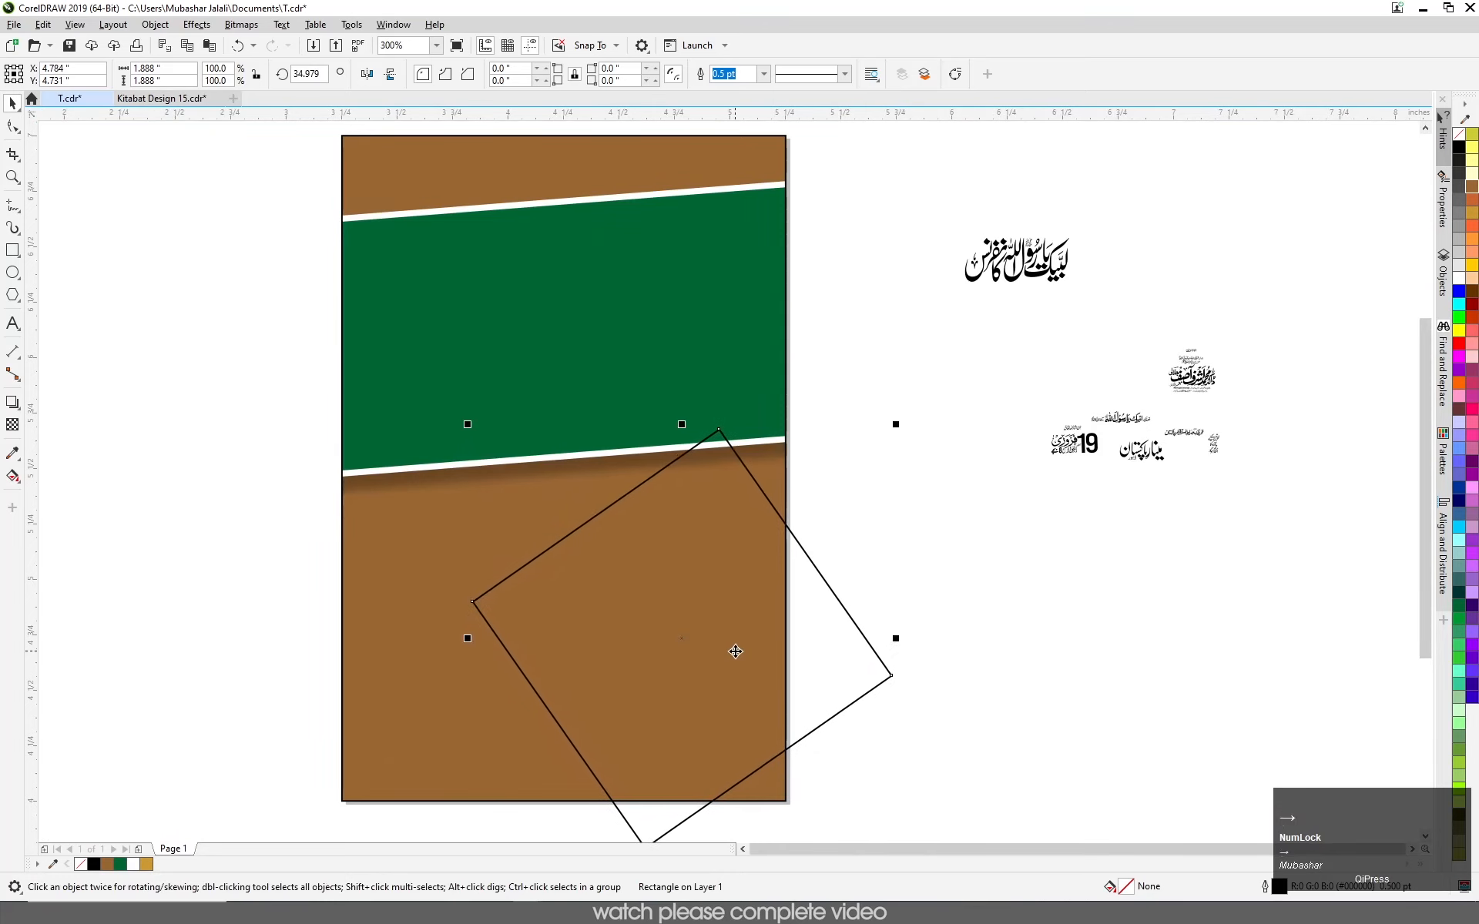
key(Left)
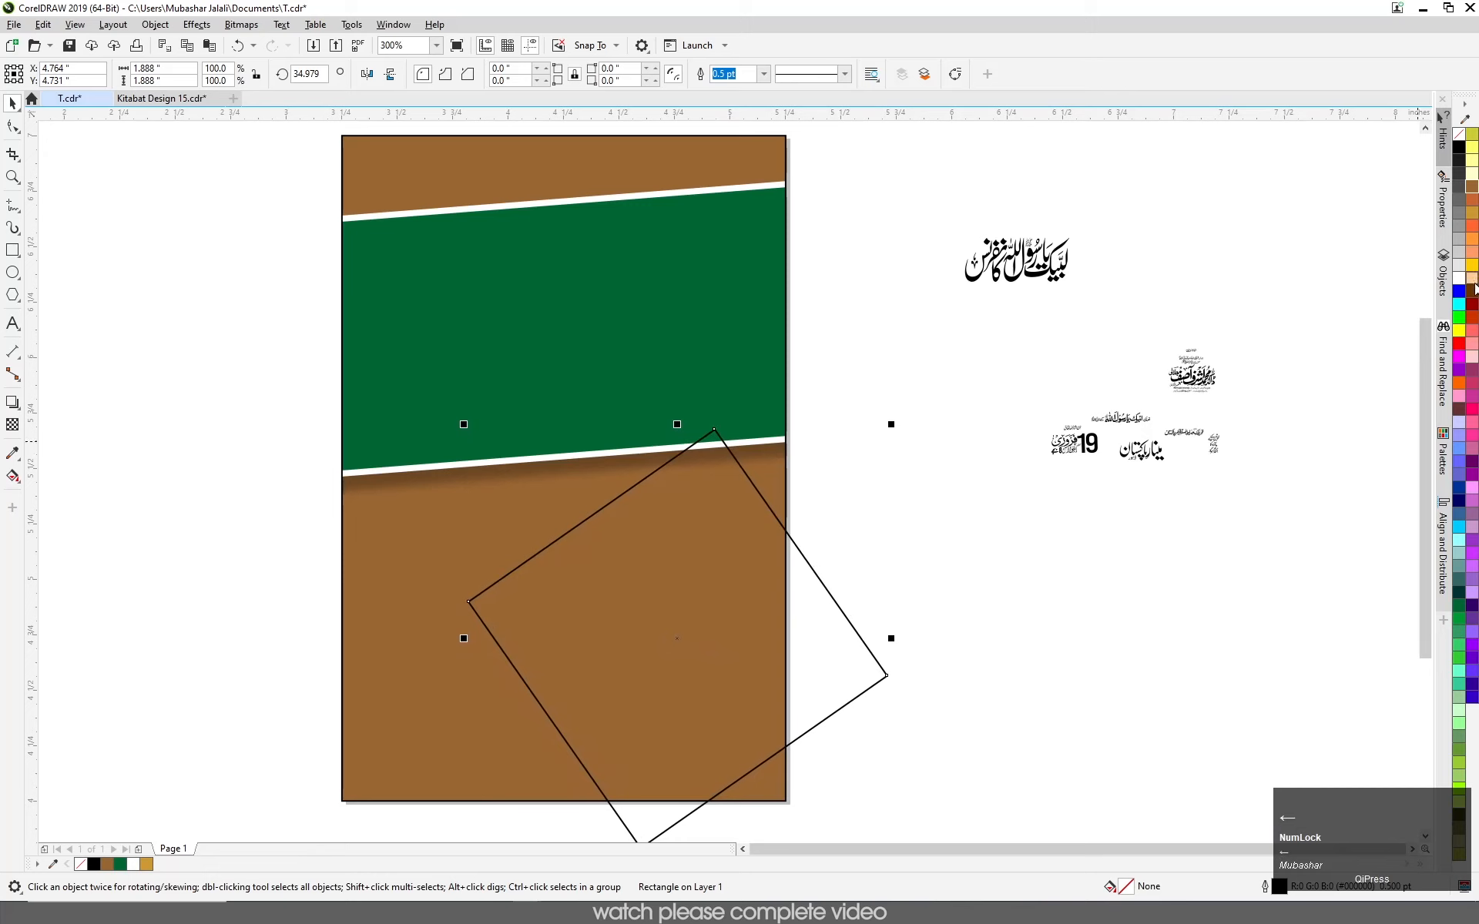
- Fill the rotated square with peach (R255 G204 B153) and shift it very slightly left and down
drag(1475, 285, 652, 645)
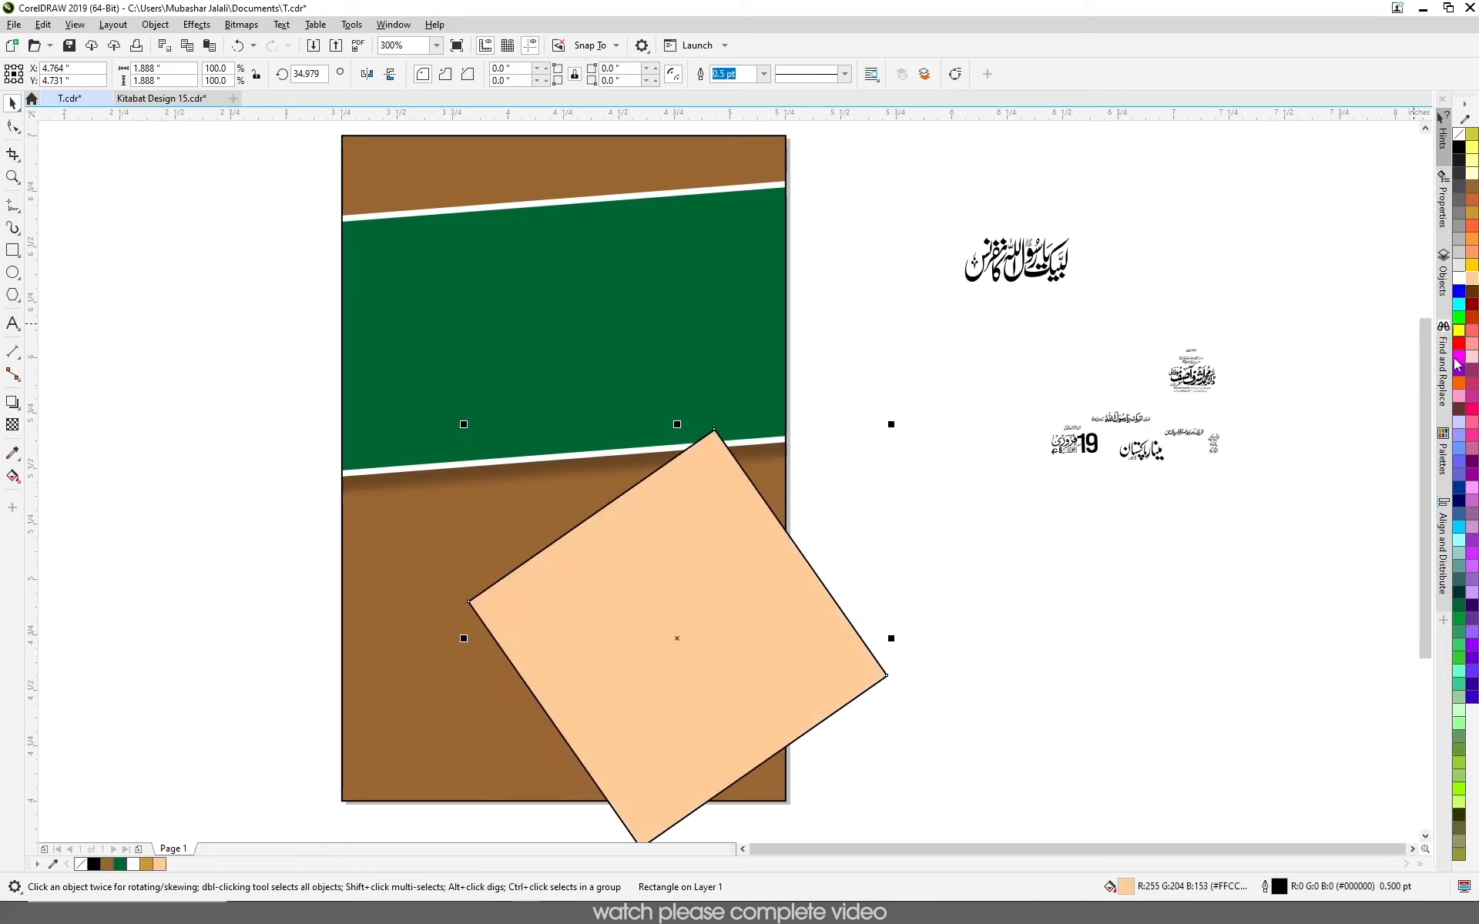
drag(724, 598, 722, 599)
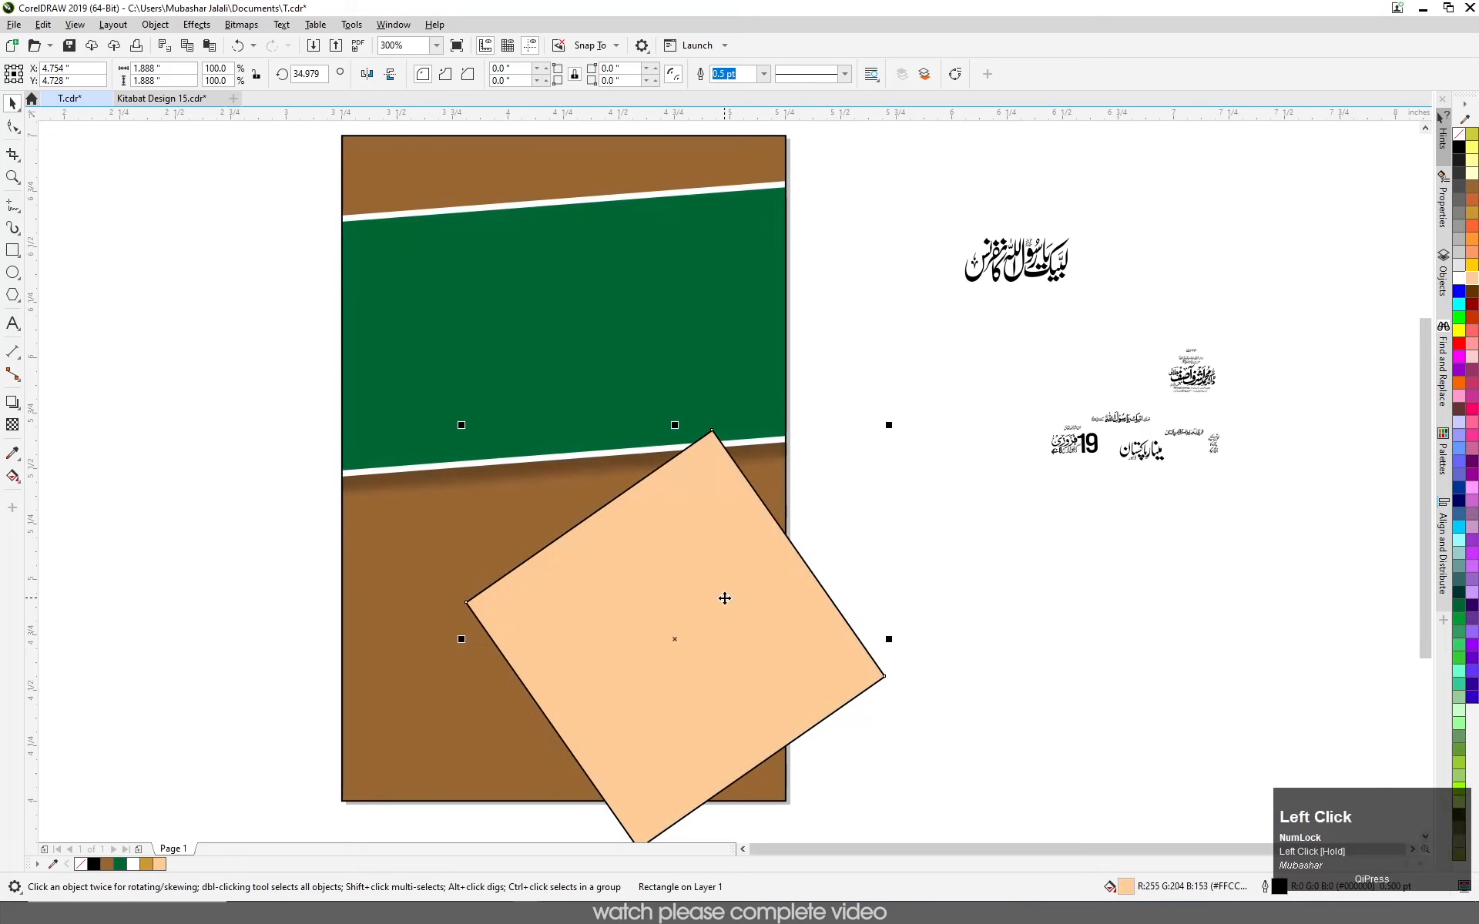
- Set the square's outline to 2.0 pt with rounded corners, and enable Behind fill and Scale with object
key(F12)
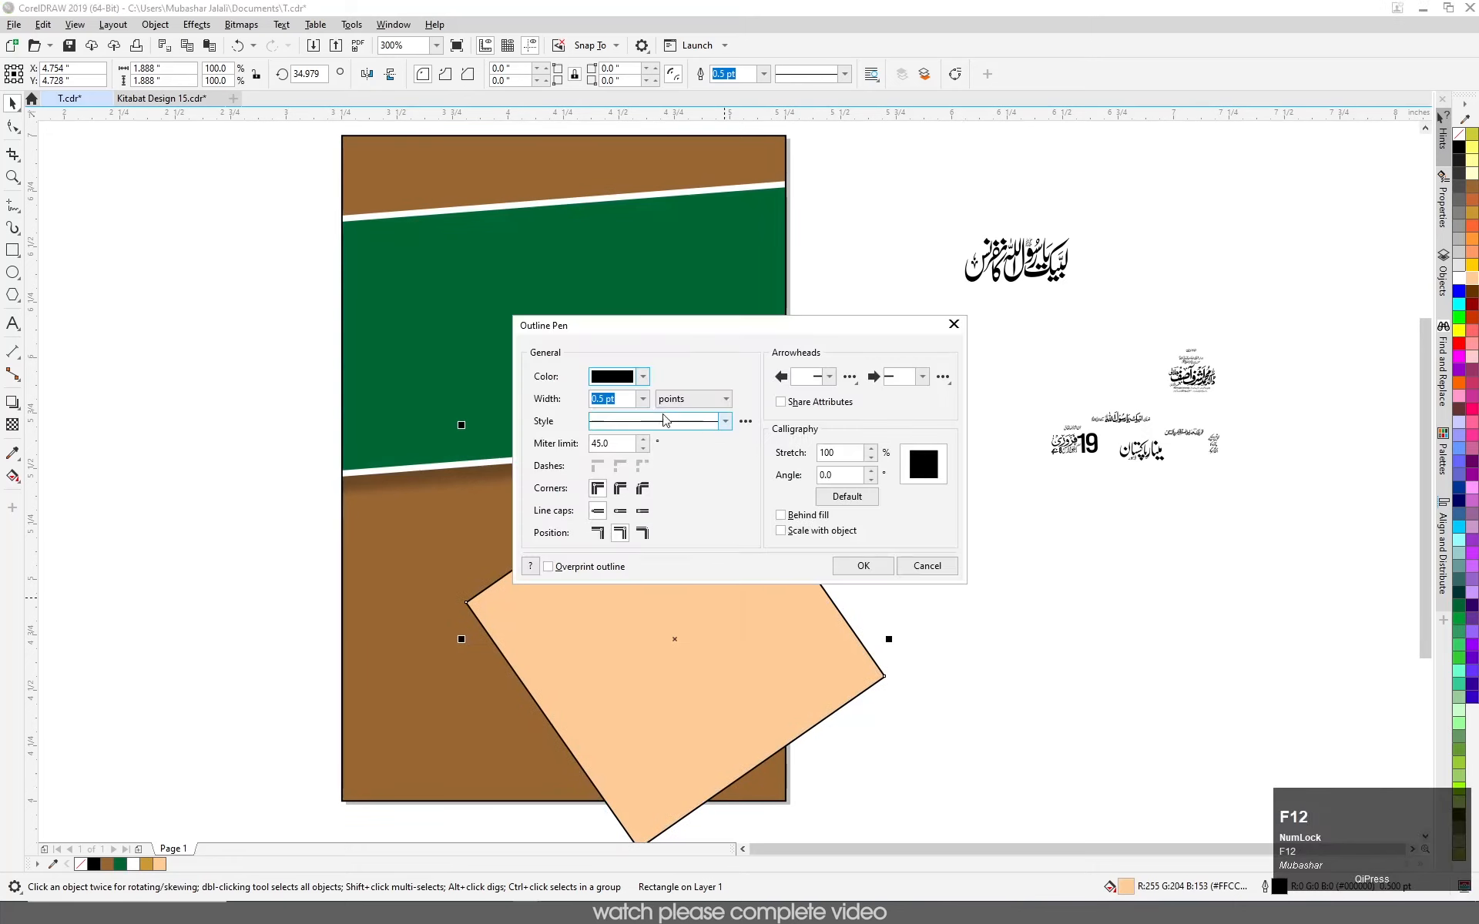
click(644, 399)
click(609, 484)
click(620, 488)
click(782, 515)
click(782, 531)
drag(694, 326, 925, 360)
- Try outline widths of 3.0 pt and 8.0 pt on the square, and apply a width of 4.0 pt
click(878, 436)
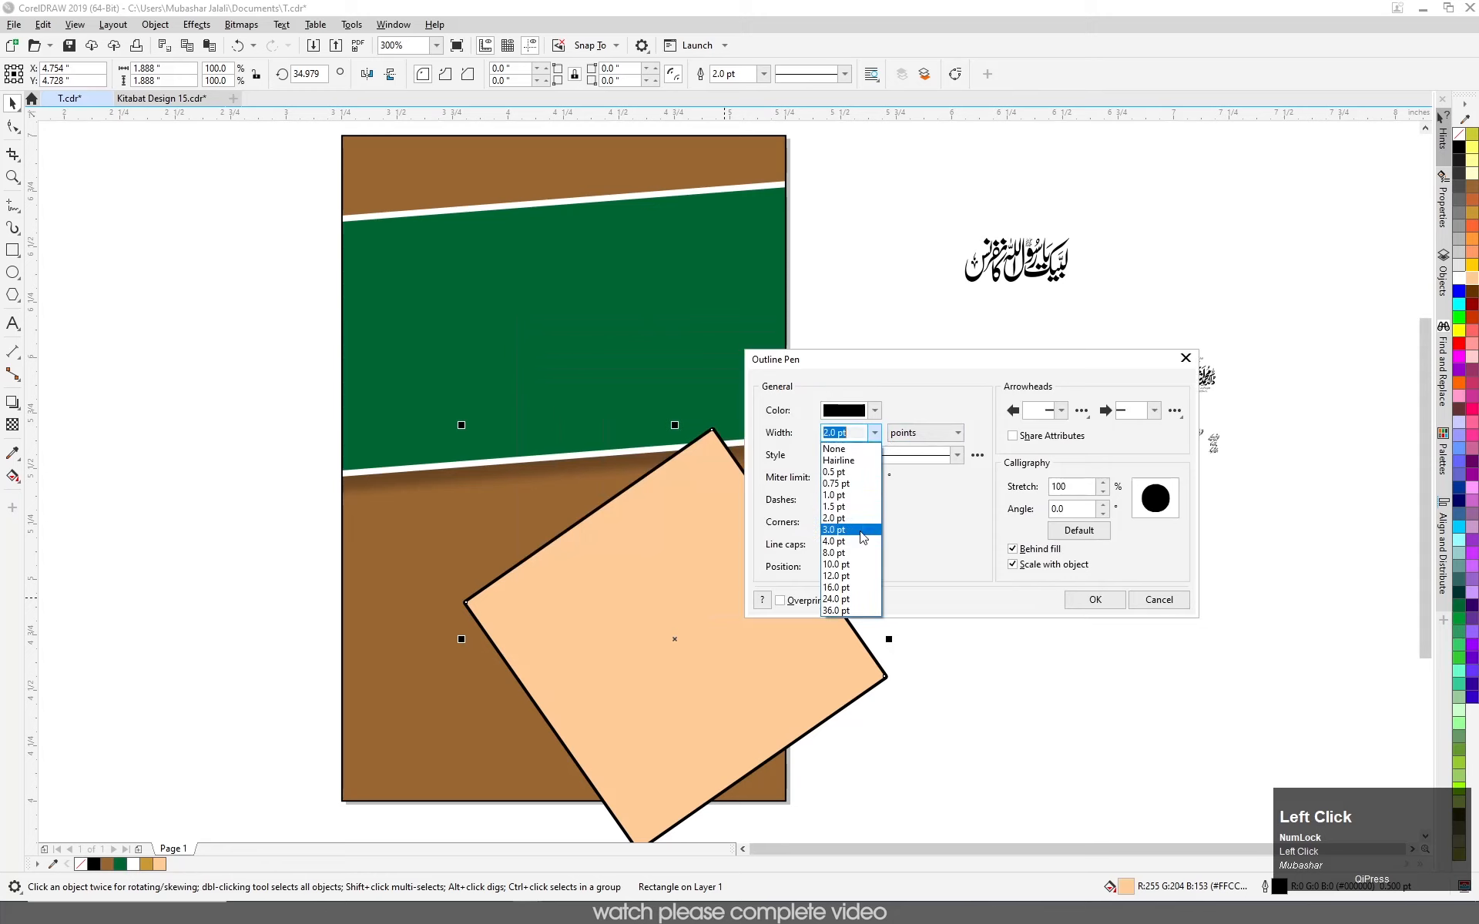
click(862, 530)
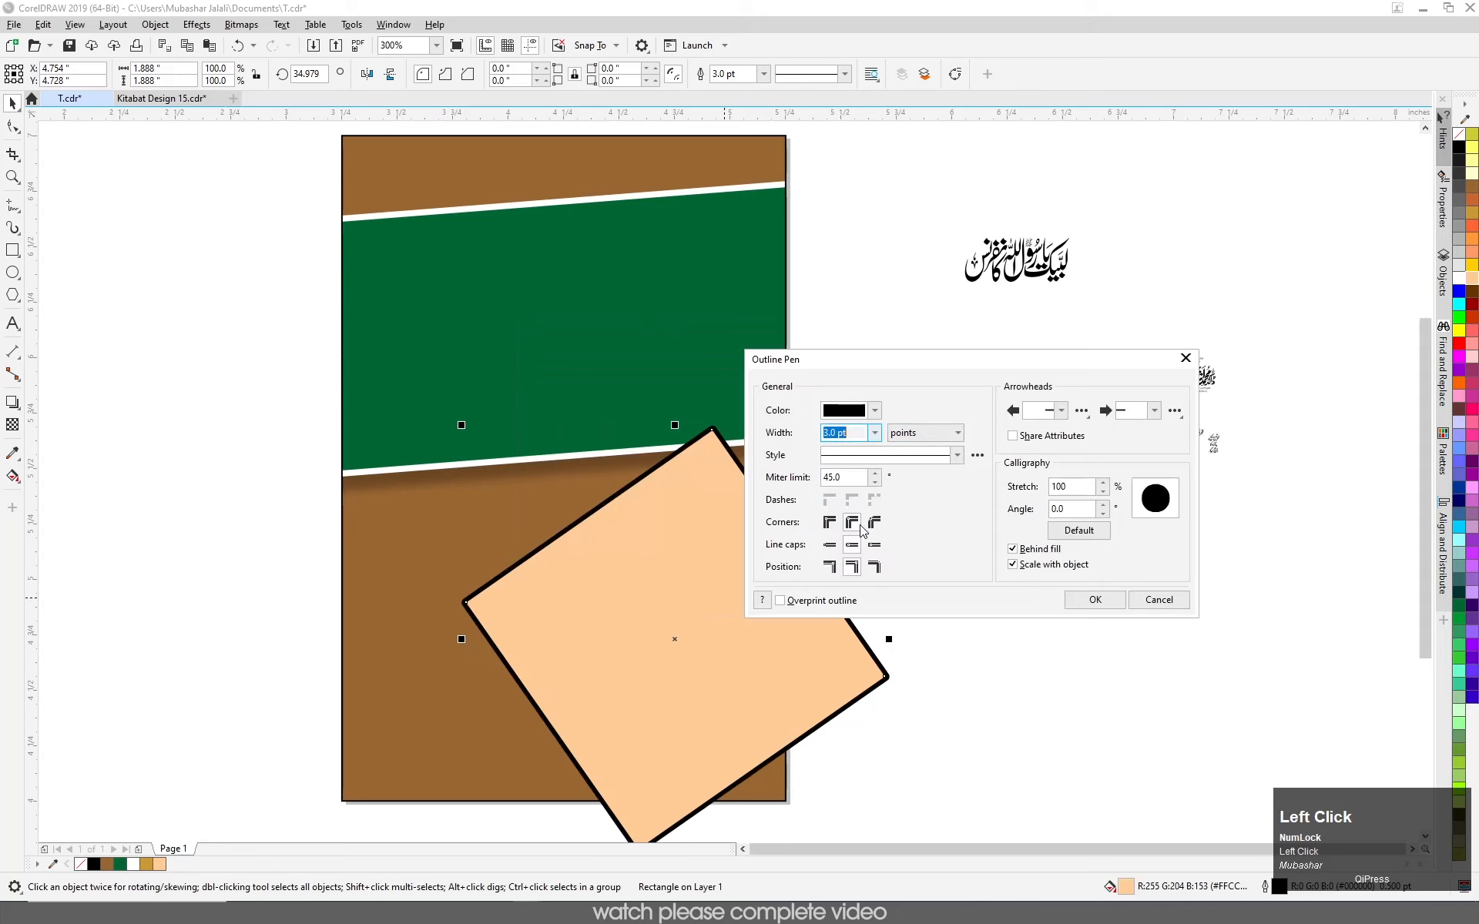
click(875, 433)
click(857, 553)
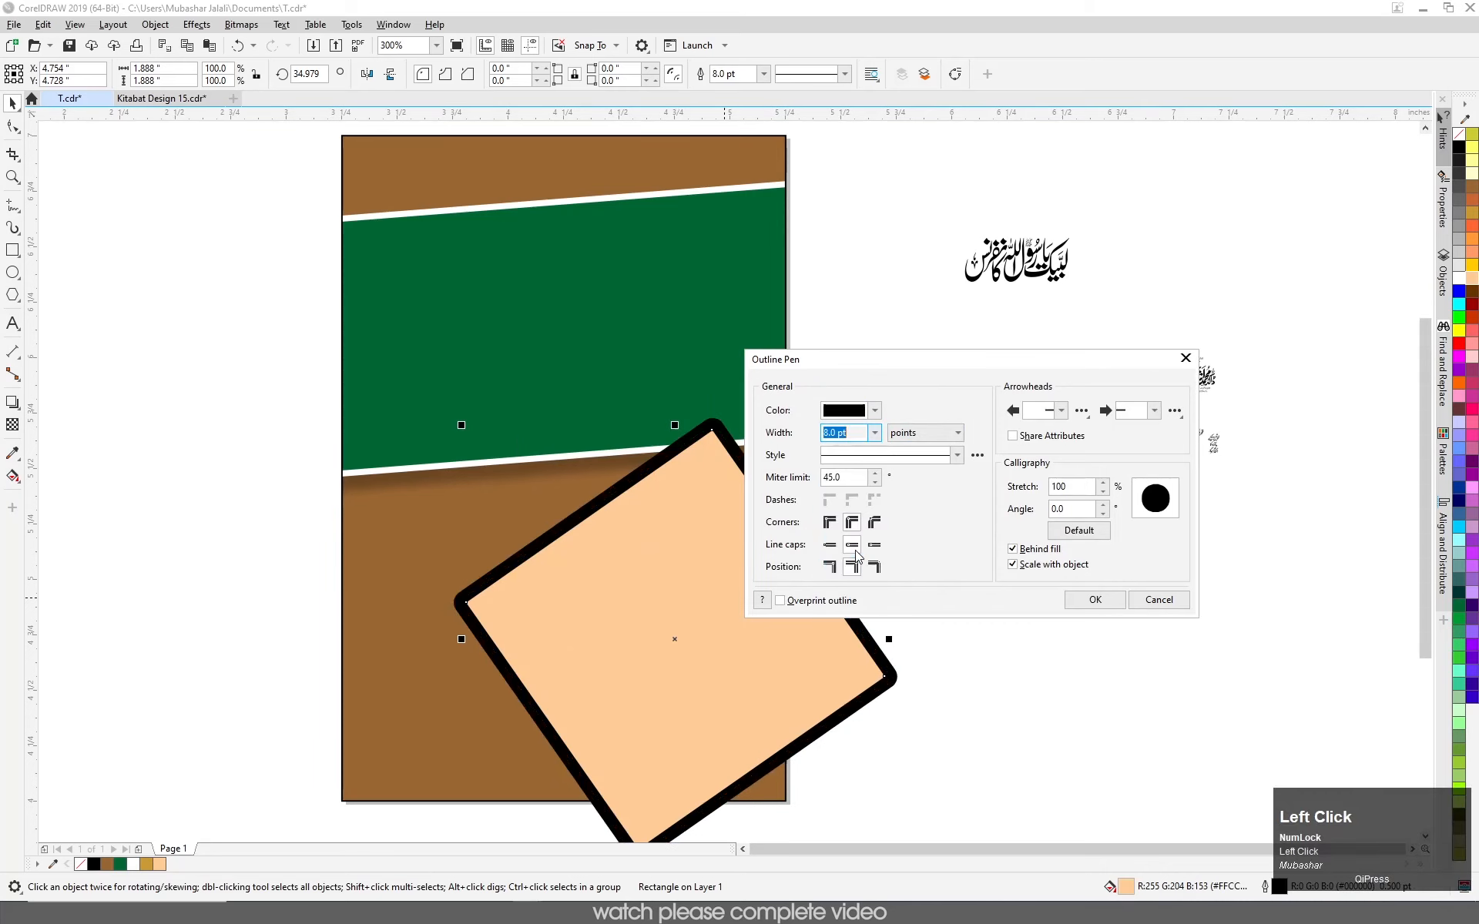
click(875, 433)
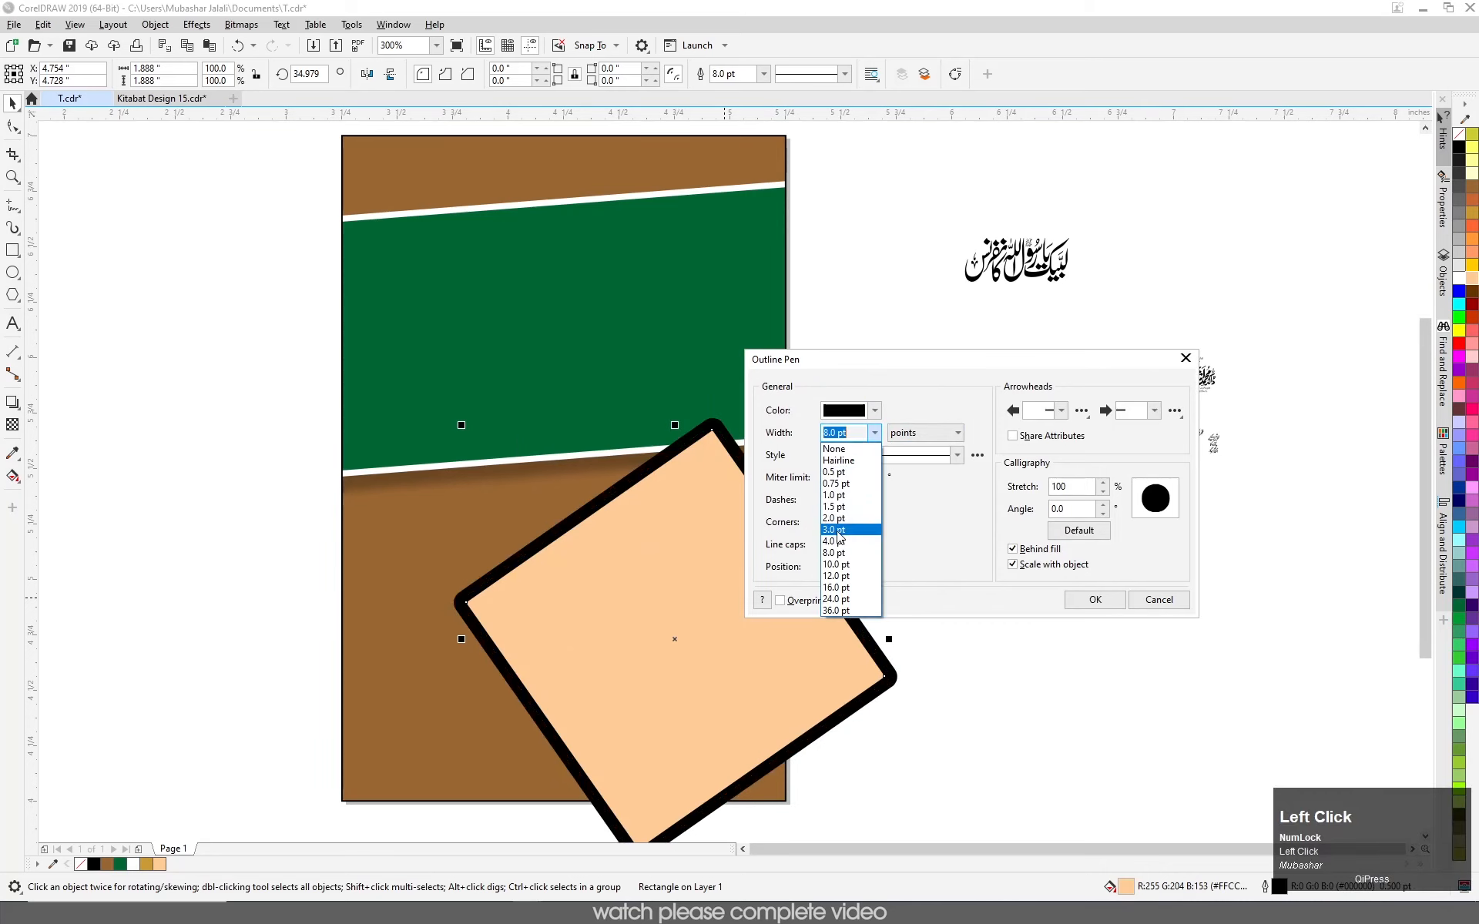
click(840, 541)
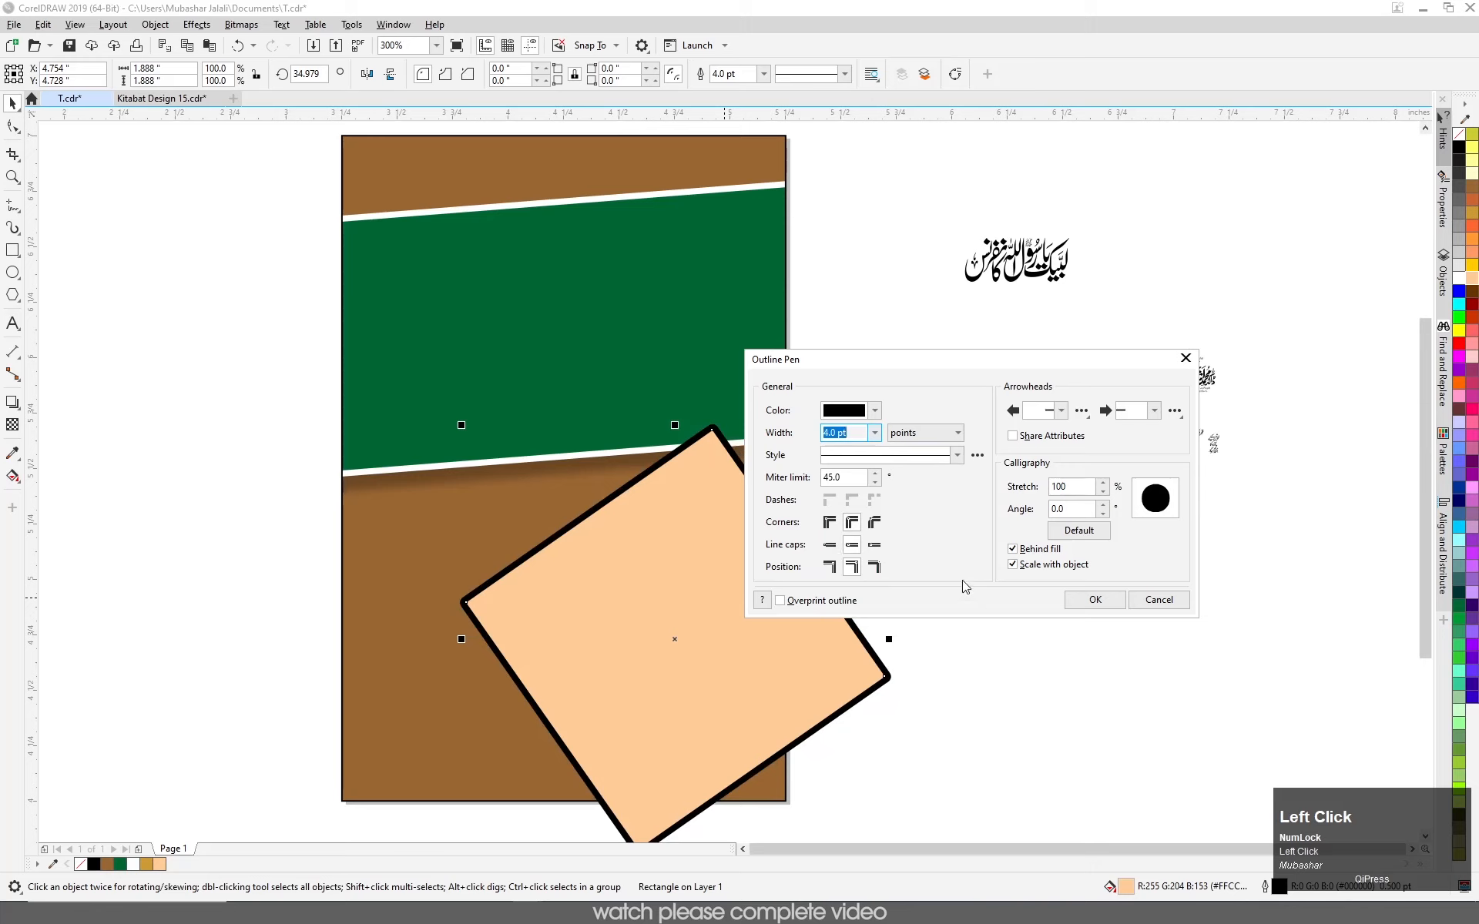
click(1092, 600)
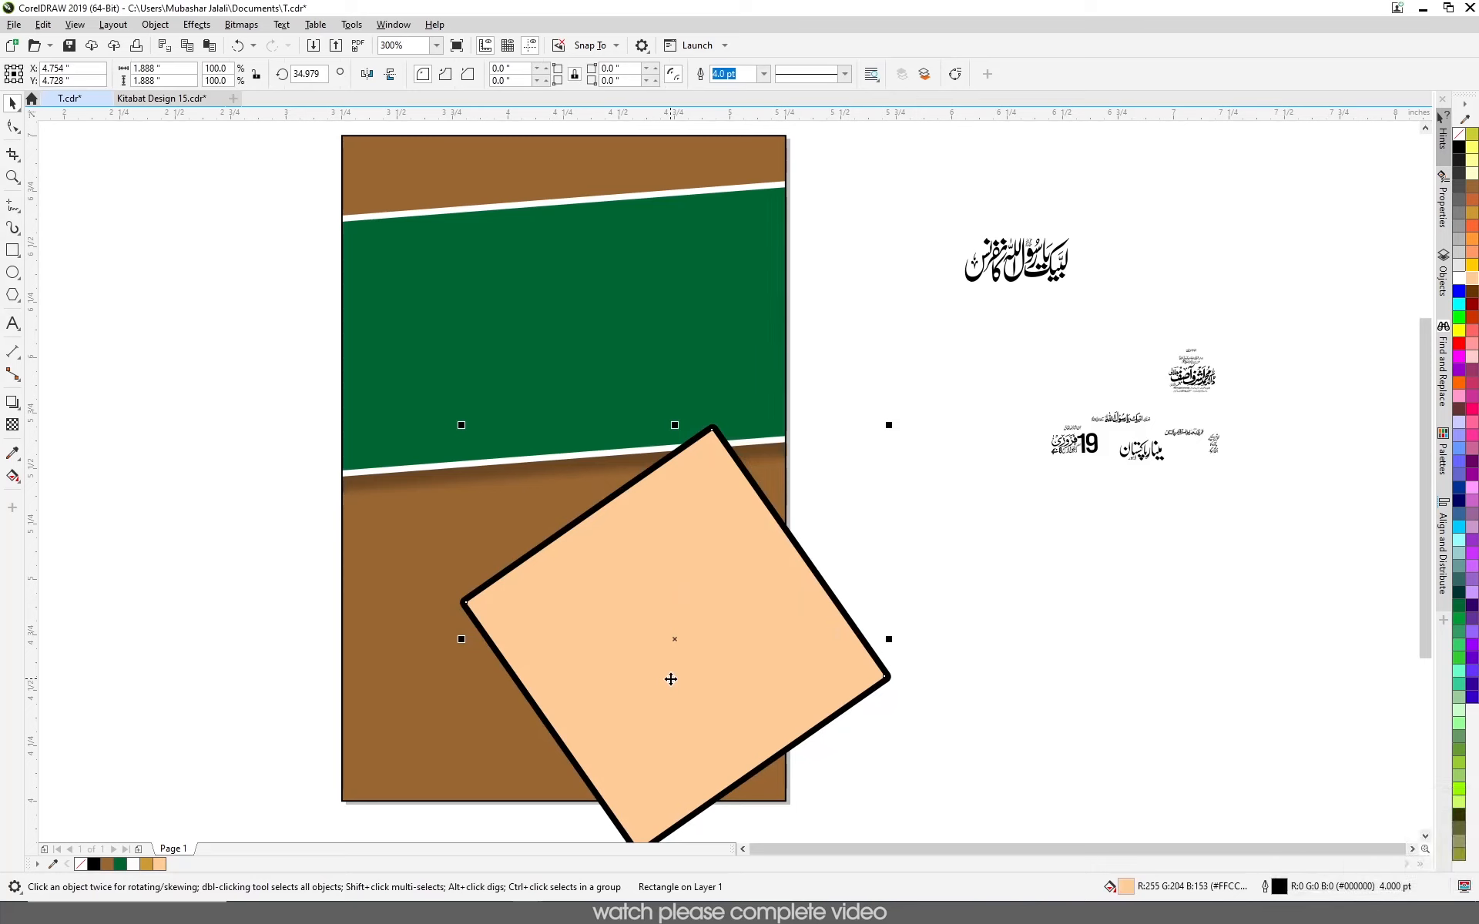
- Try converting the square's outline to a separate object, and undo the conversion
key(ctrl)
key(ctrl+shift+q)
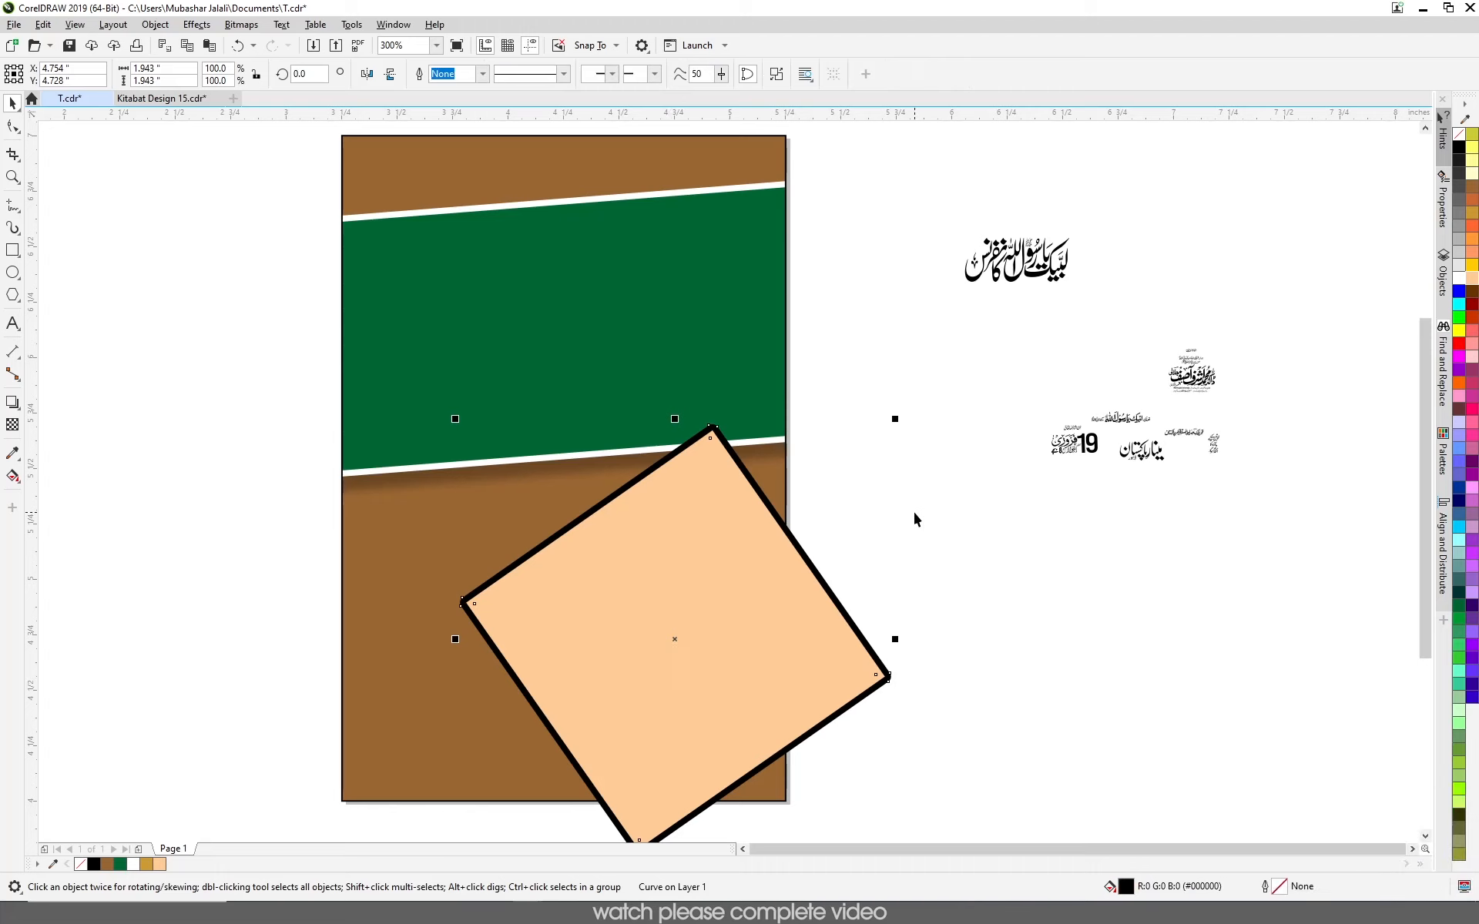
key(ctrl)
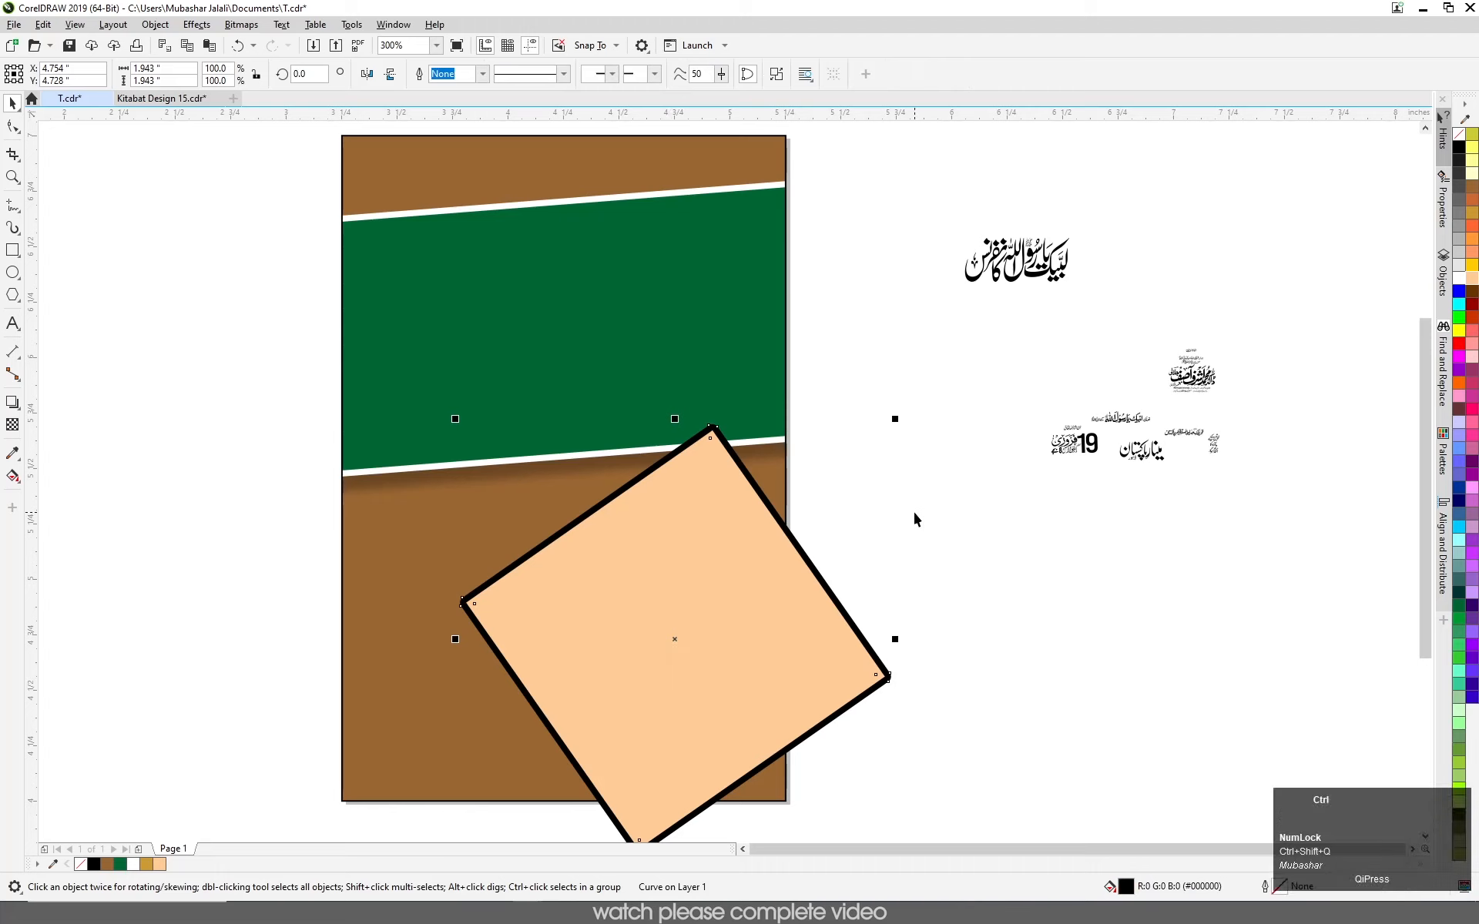
key(ctrl+z)
click(912, 516)
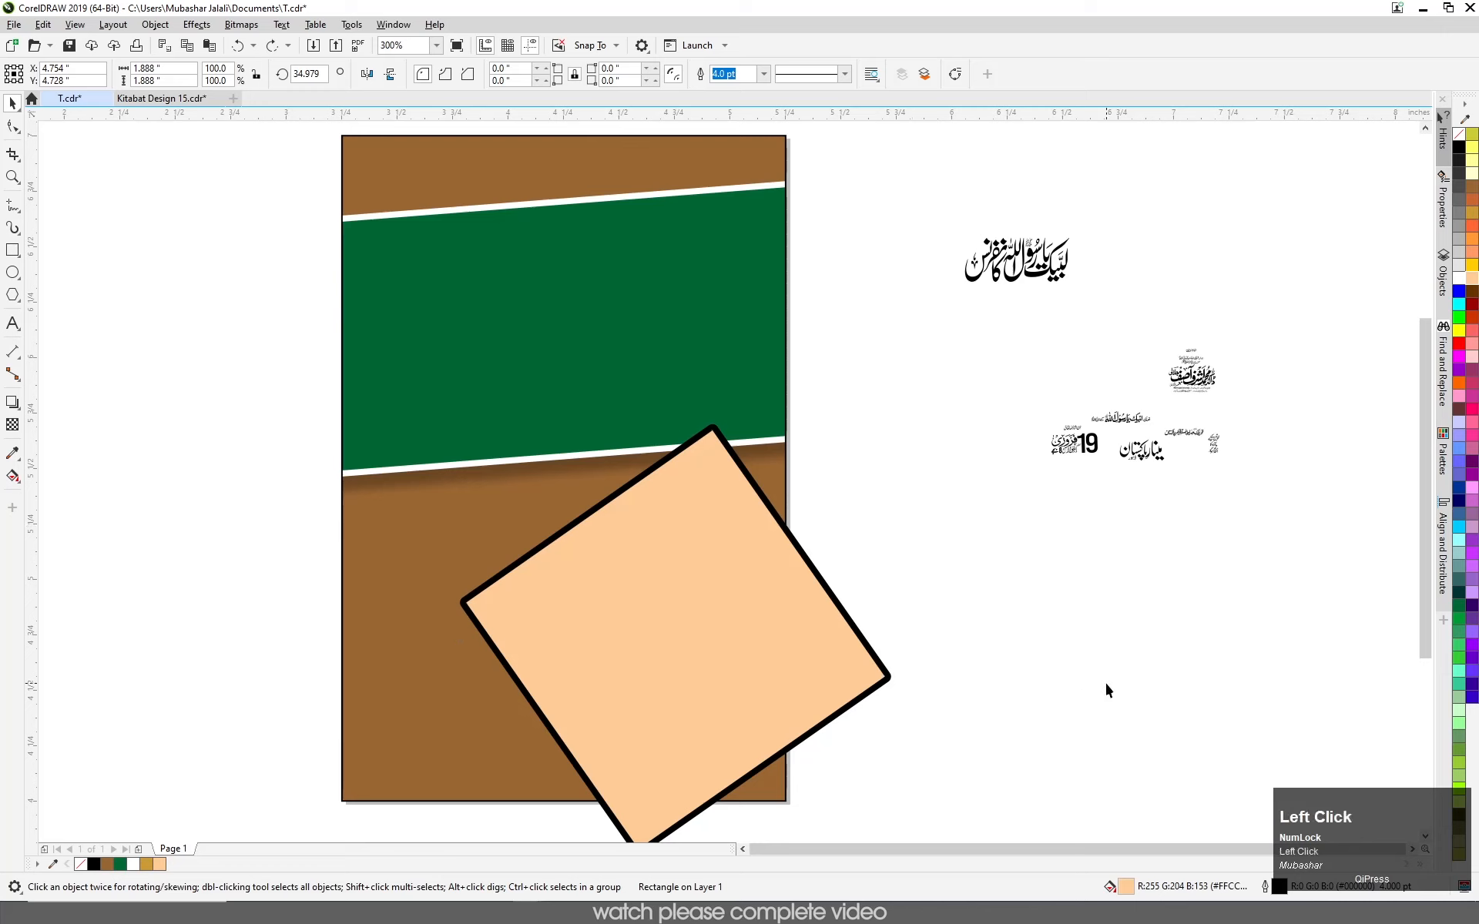
- Convert the peach square's 4.0 pt outline to a separate object and clear the selection
click(574, 650)
click(154, 24)
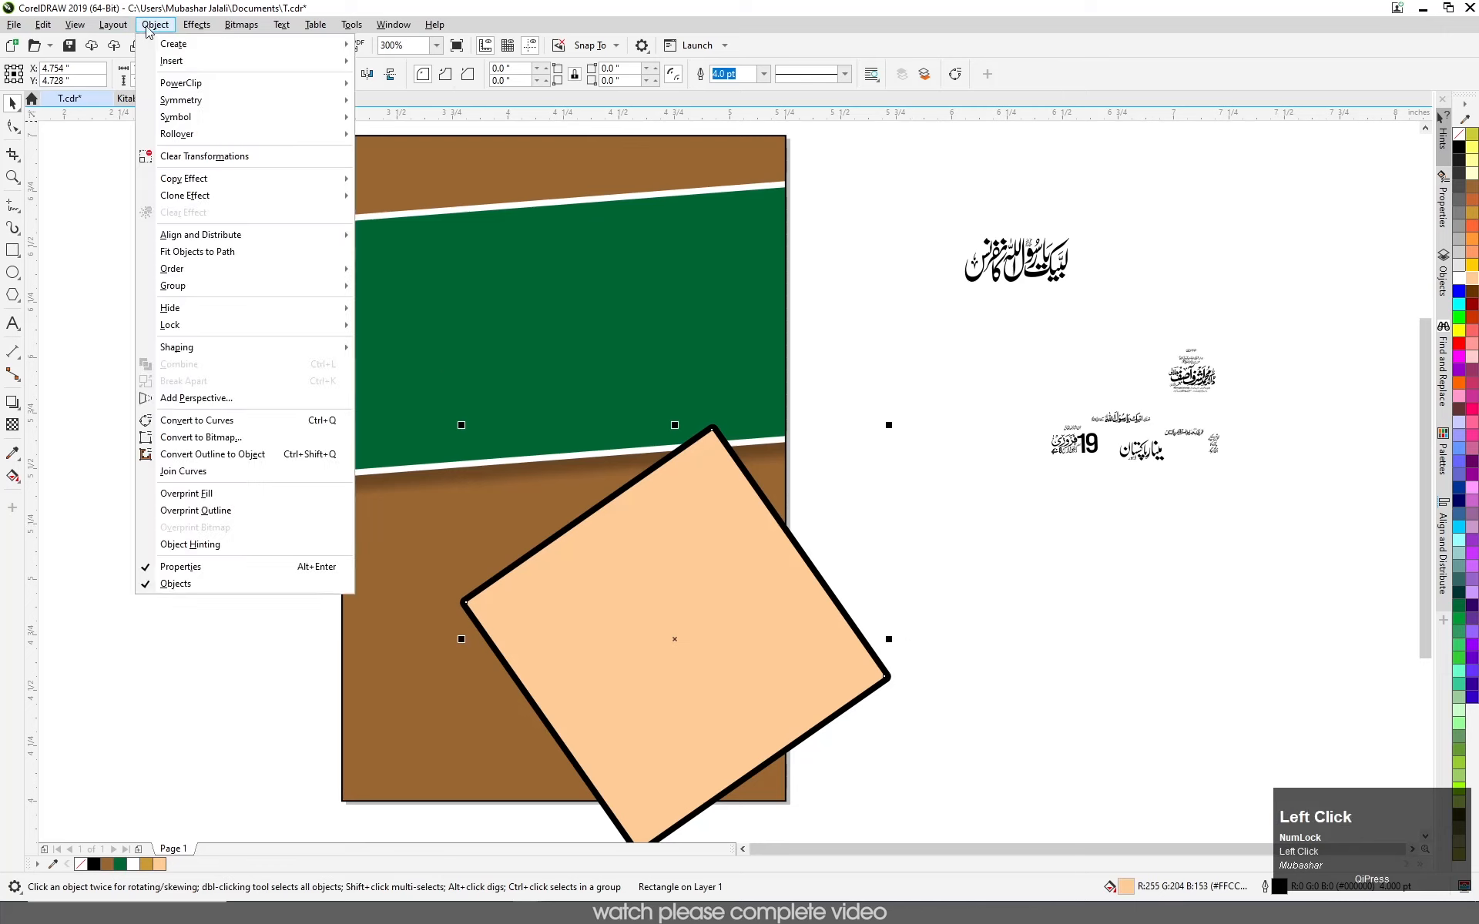
click(223, 456)
click(1028, 594)
- Move the peach square to the right off its separated black frame, and undo the move
click(708, 643)
drag(708, 641, 794, 642)
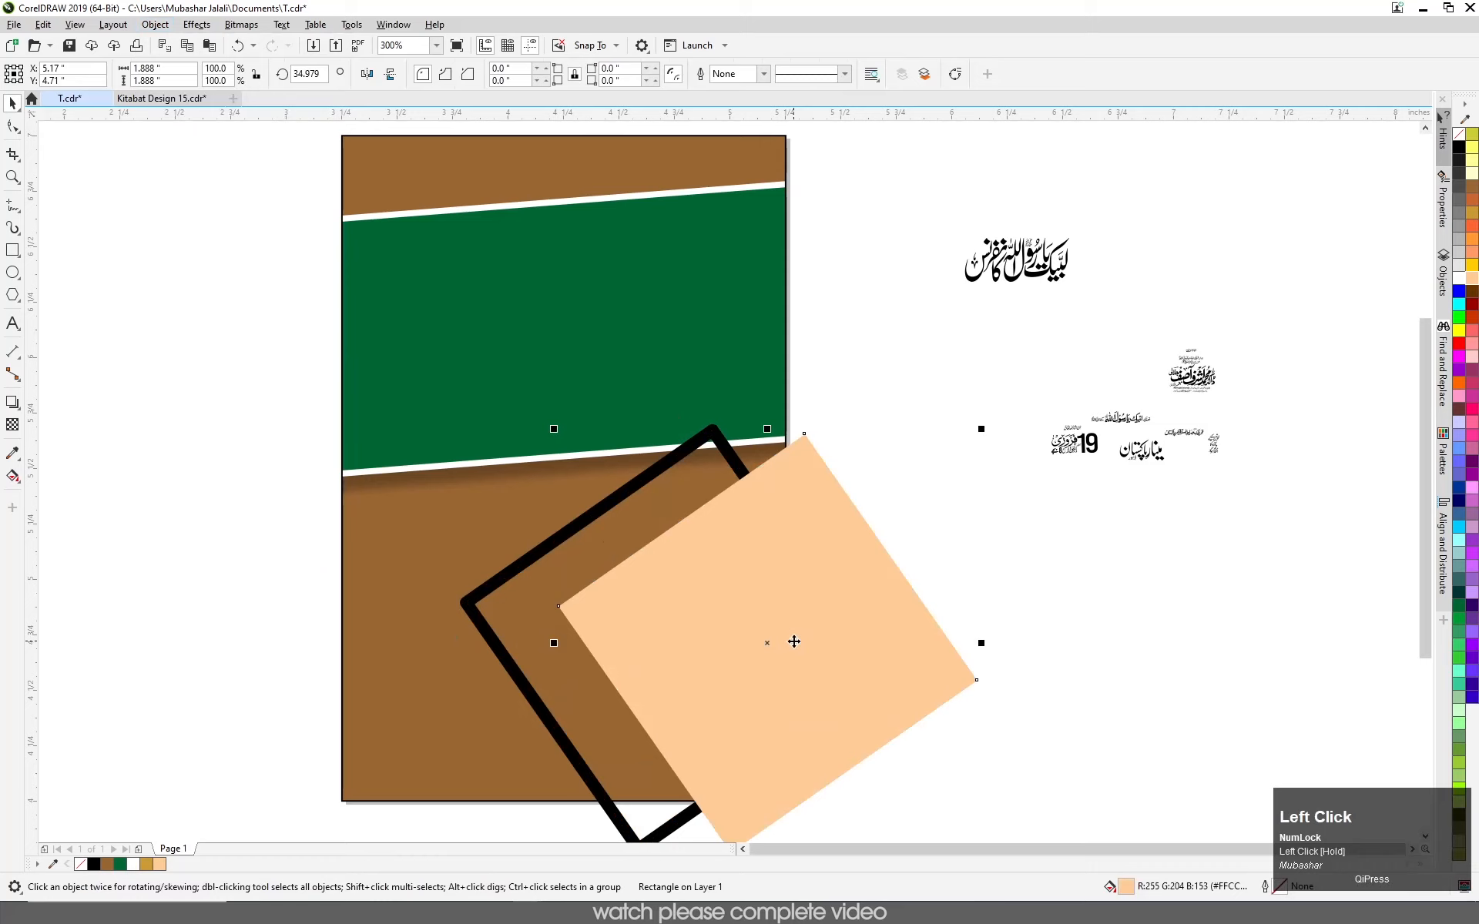
key(ctrl+z)
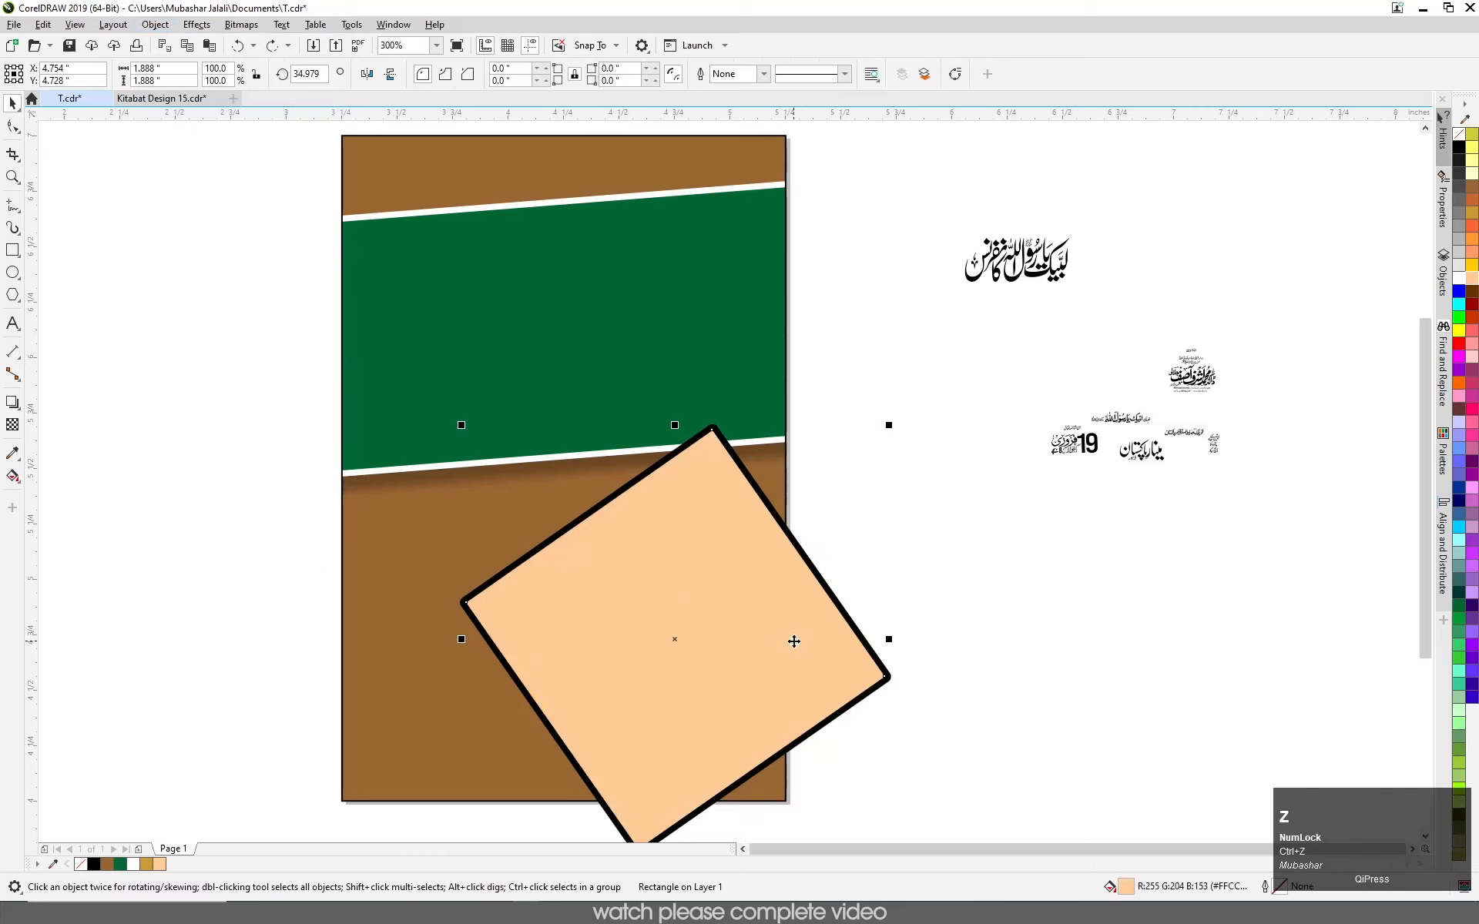
click(979, 624)
- Apply a linear fountain fill to the square's separate black frame, running from its top corner to its bottom corner
scroll(801, 497, down, 5)
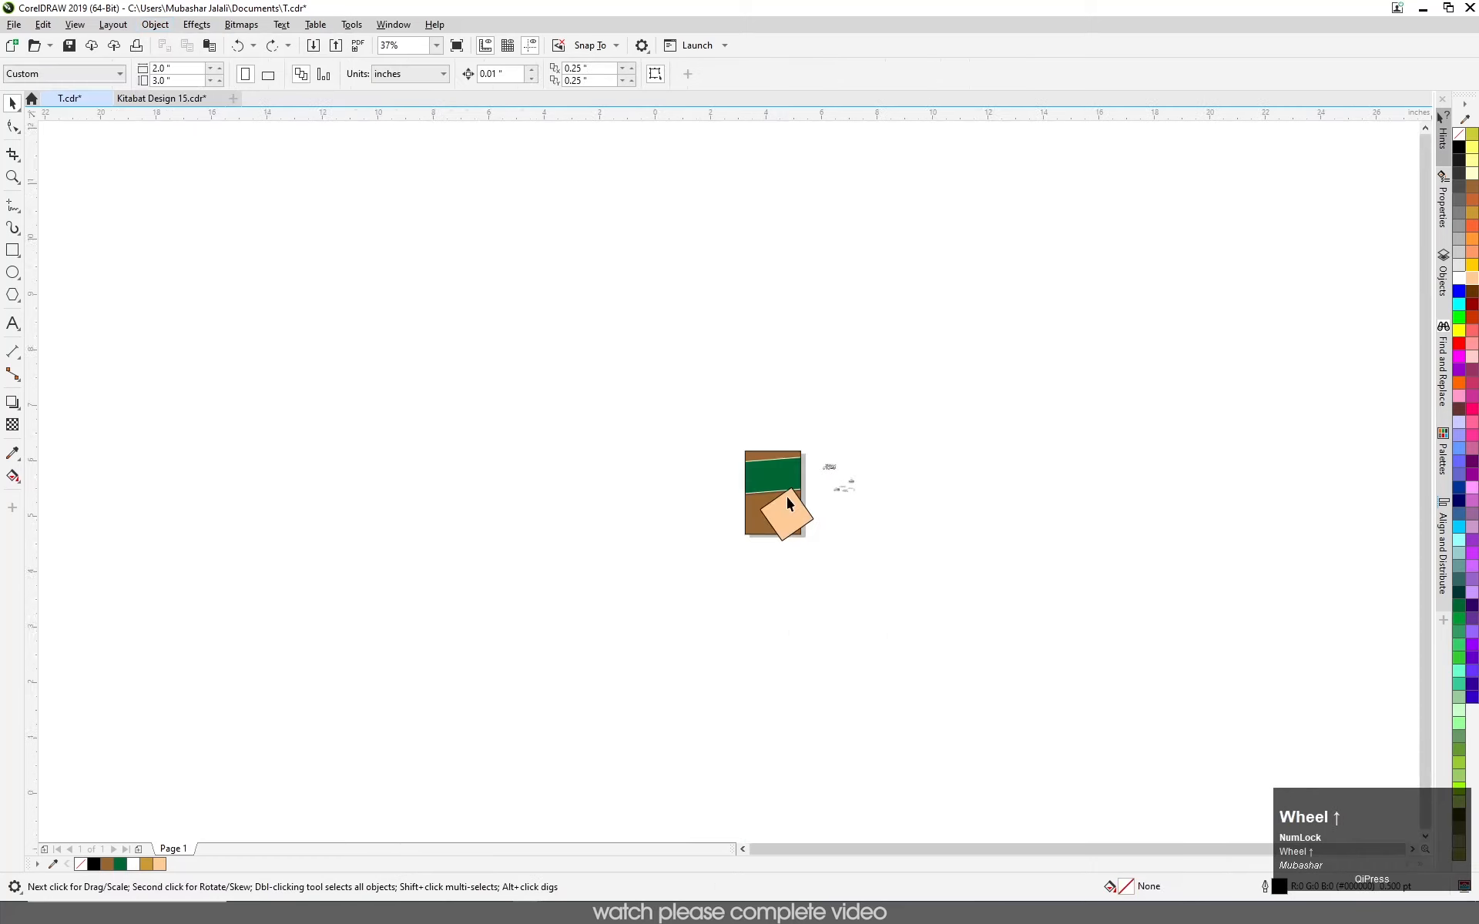
scroll(787, 497, up, 7)
click(836, 350)
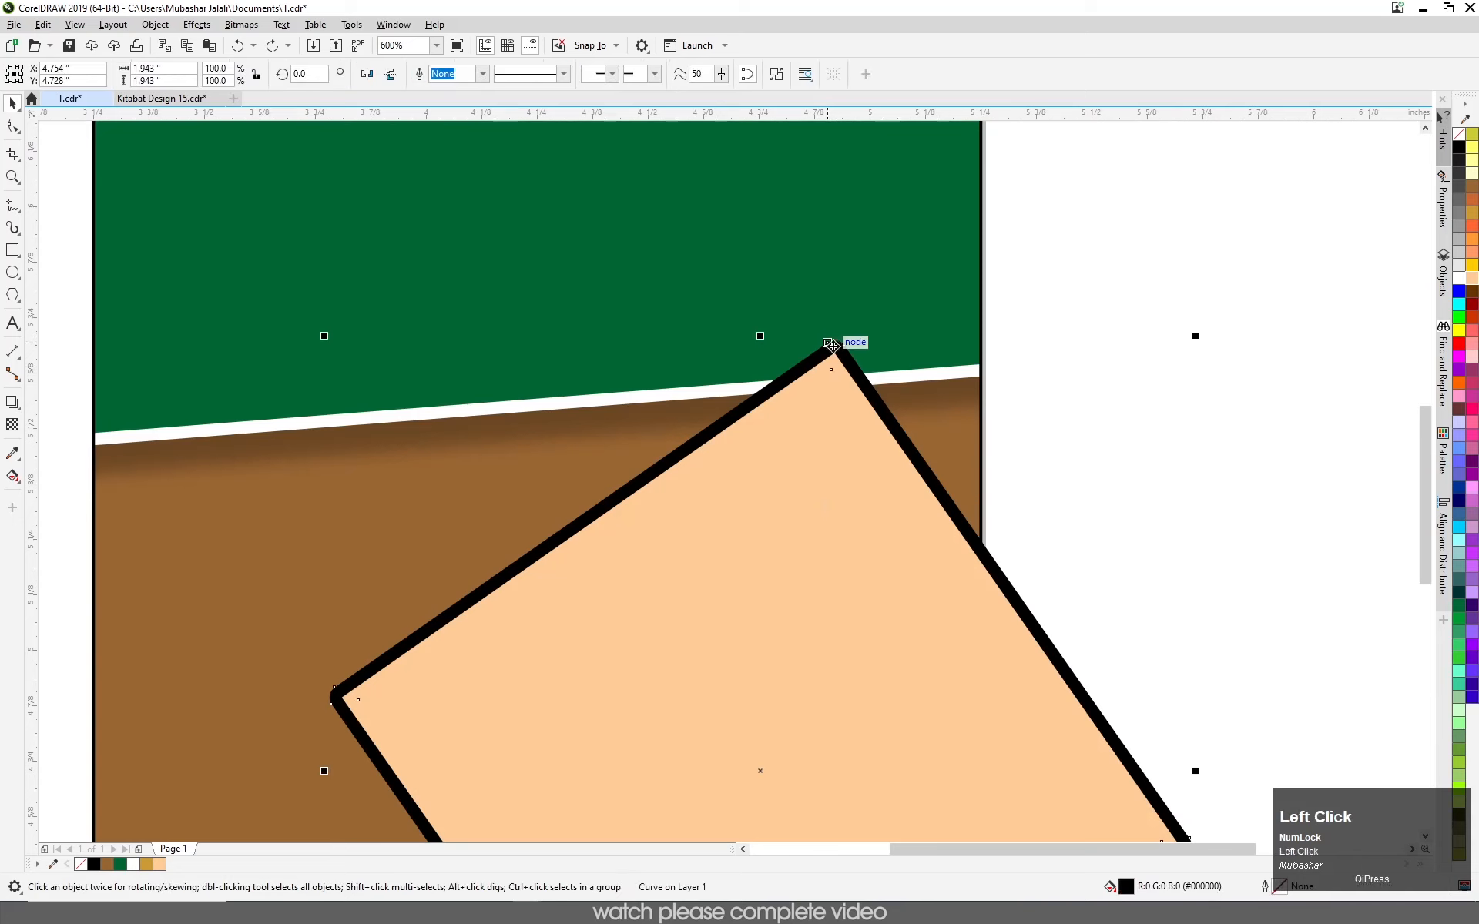
scroll(876, 381, down, 3)
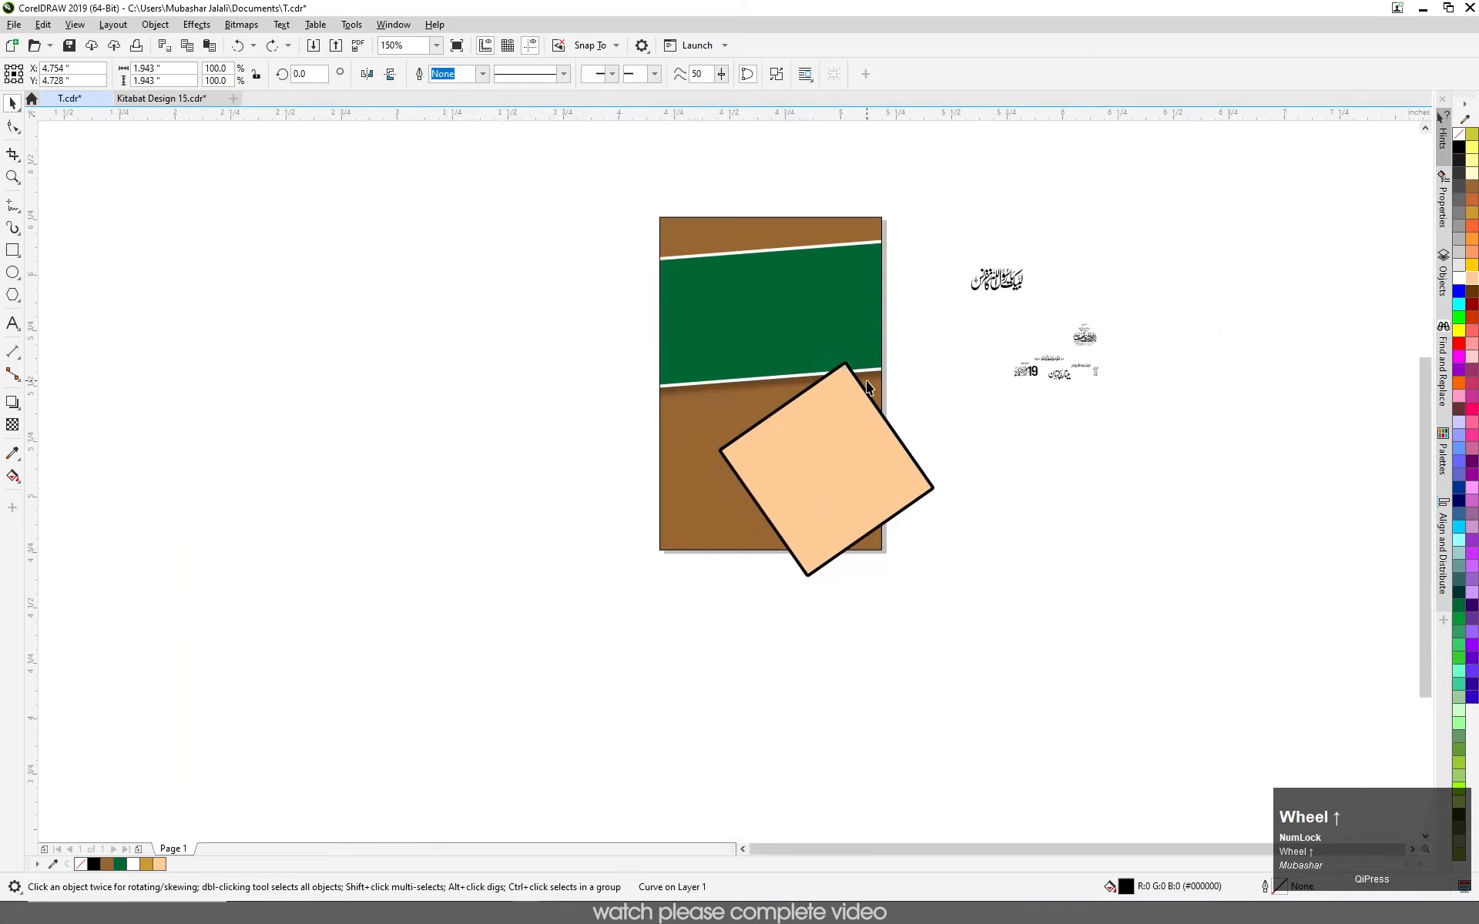
scroll(866, 380, up, 2)
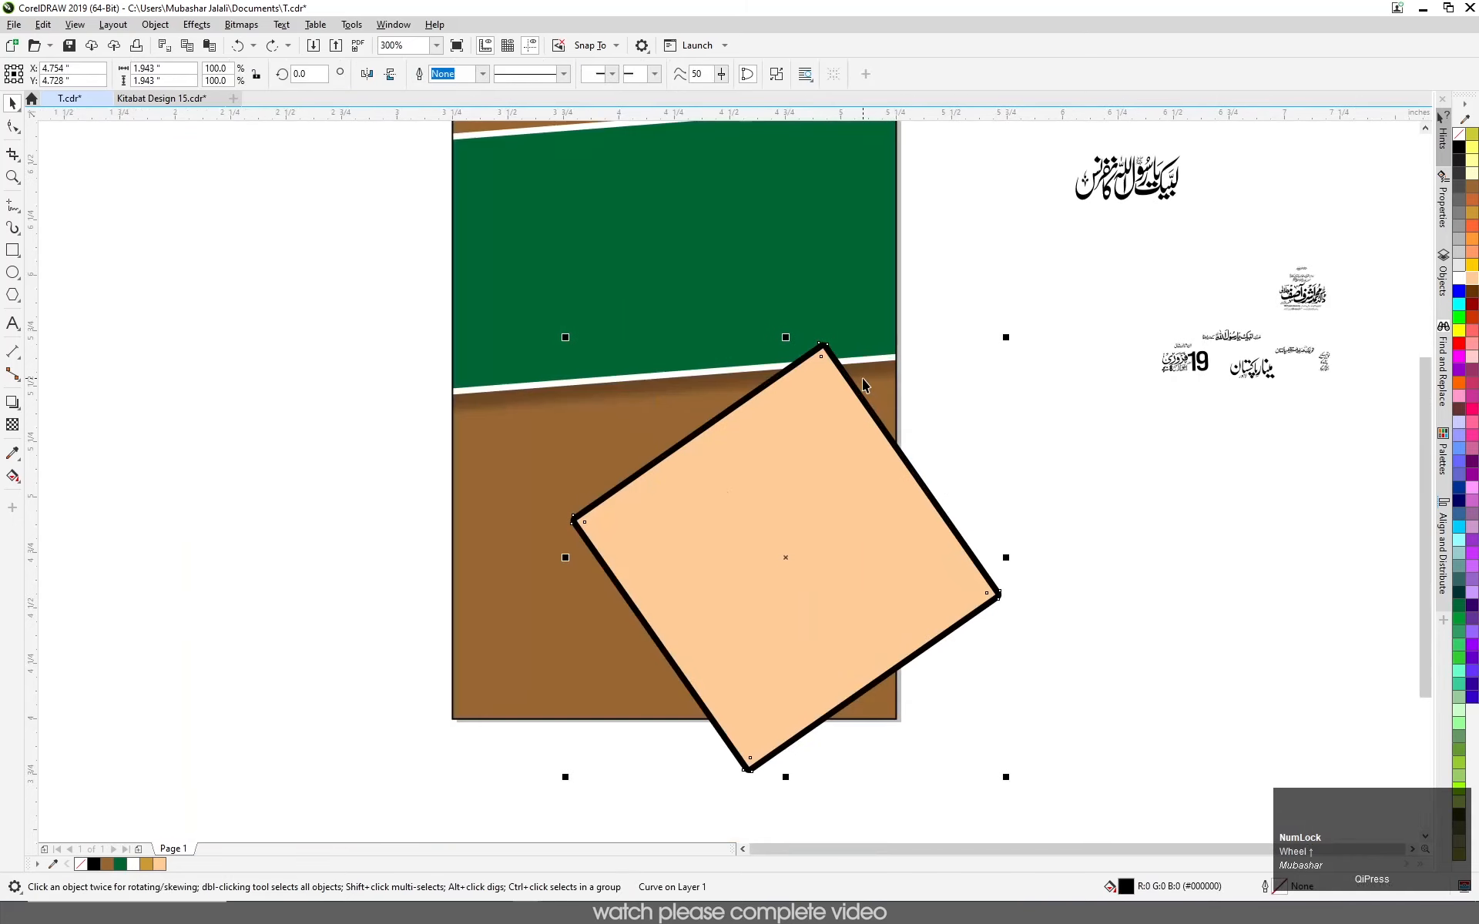
key(g)
drag(819, 319, 753, 764)
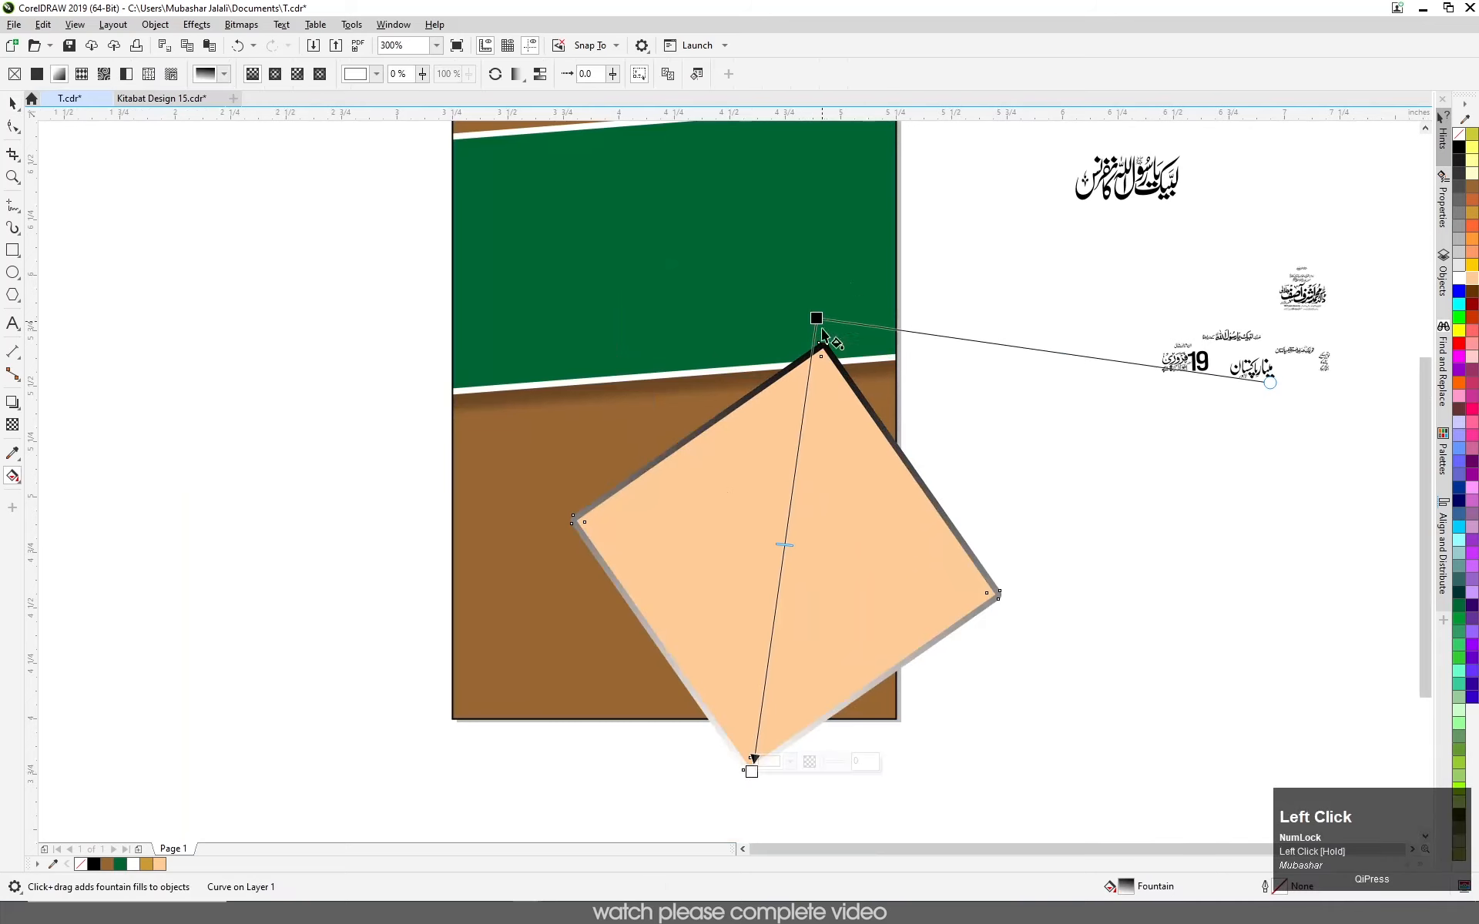
drag(817, 319, 822, 347)
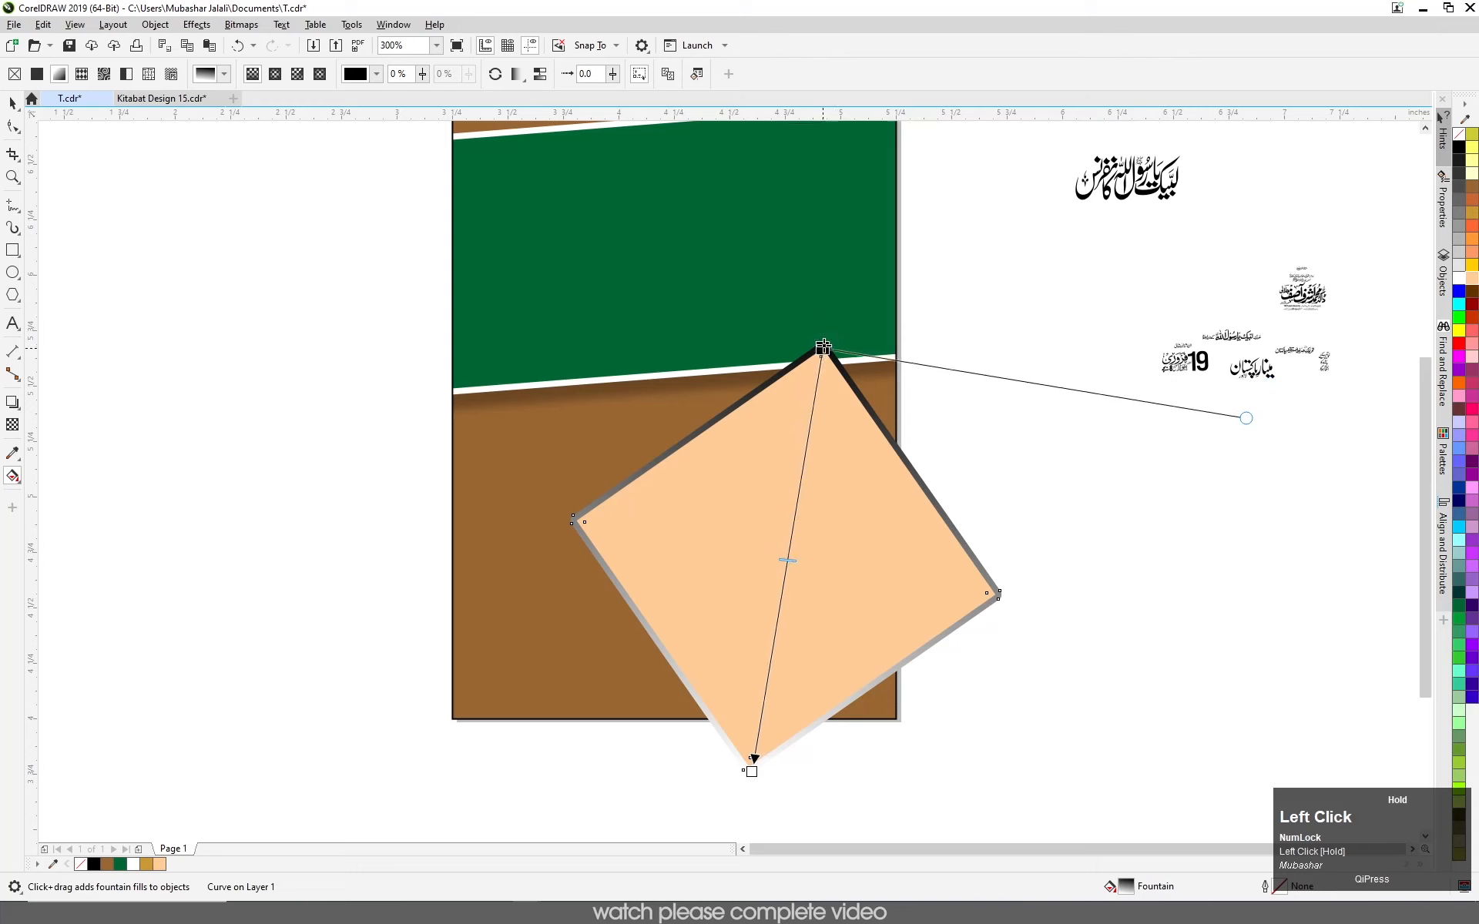
- Color the frame's gradient yellow at the top end and Deep Yellow at the bottom end
click(1472, 269)
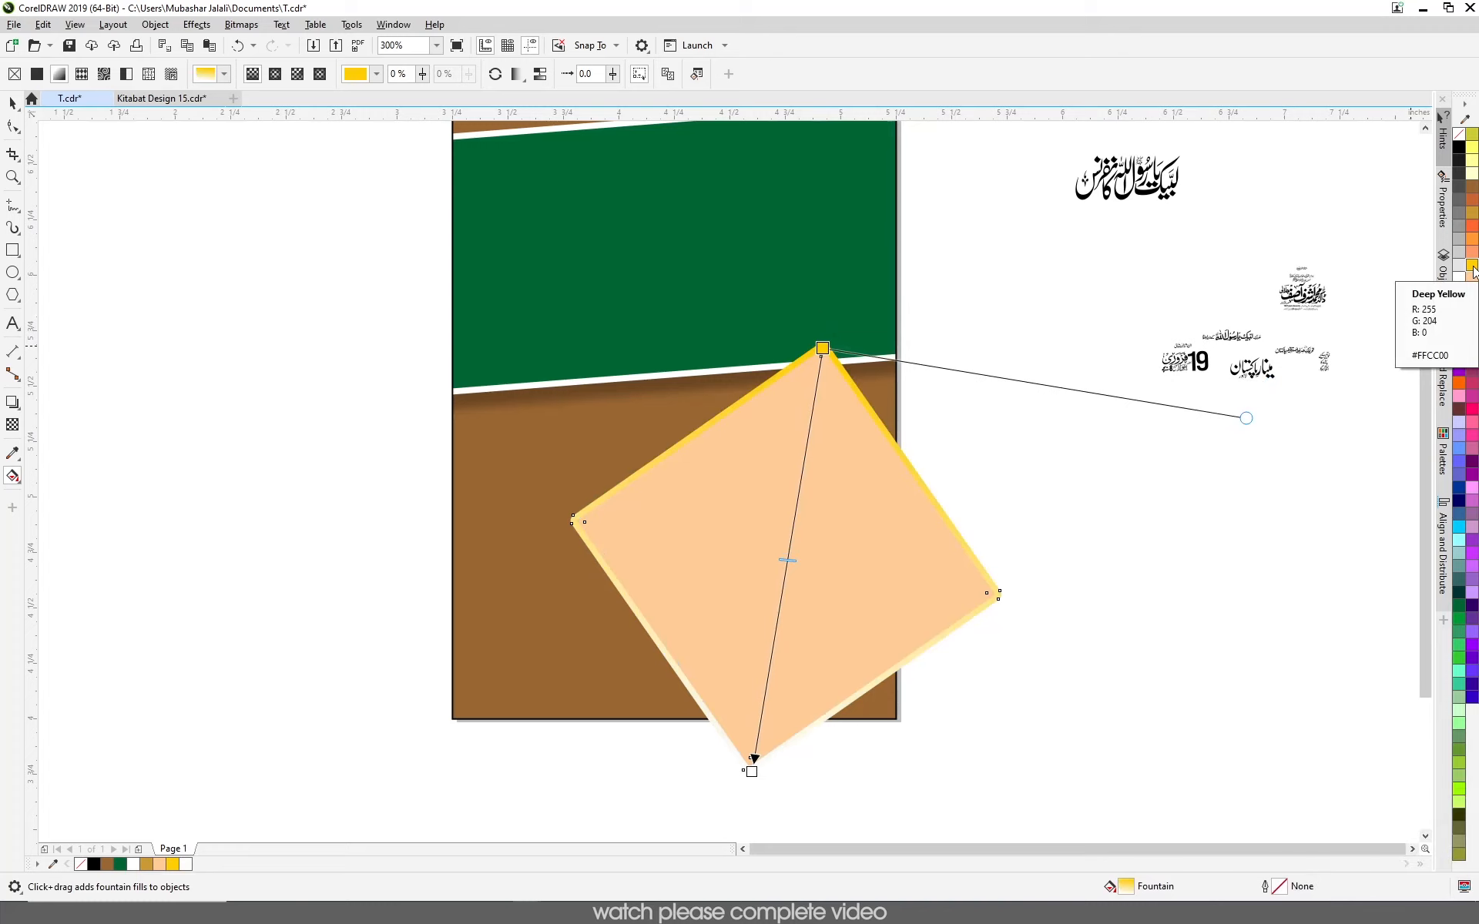
click(750, 772)
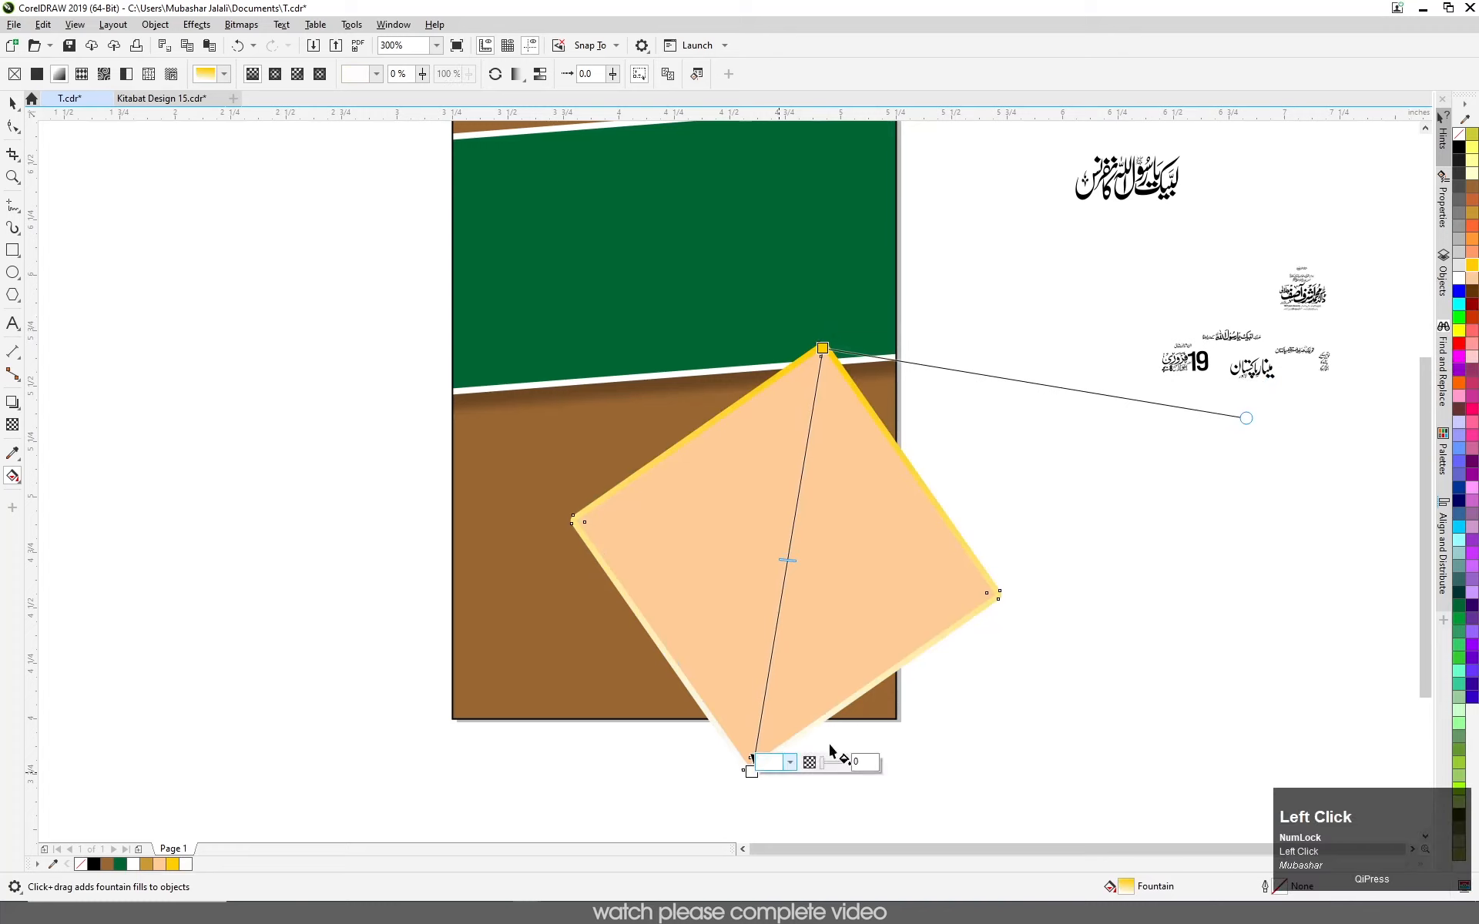
click(1472, 187)
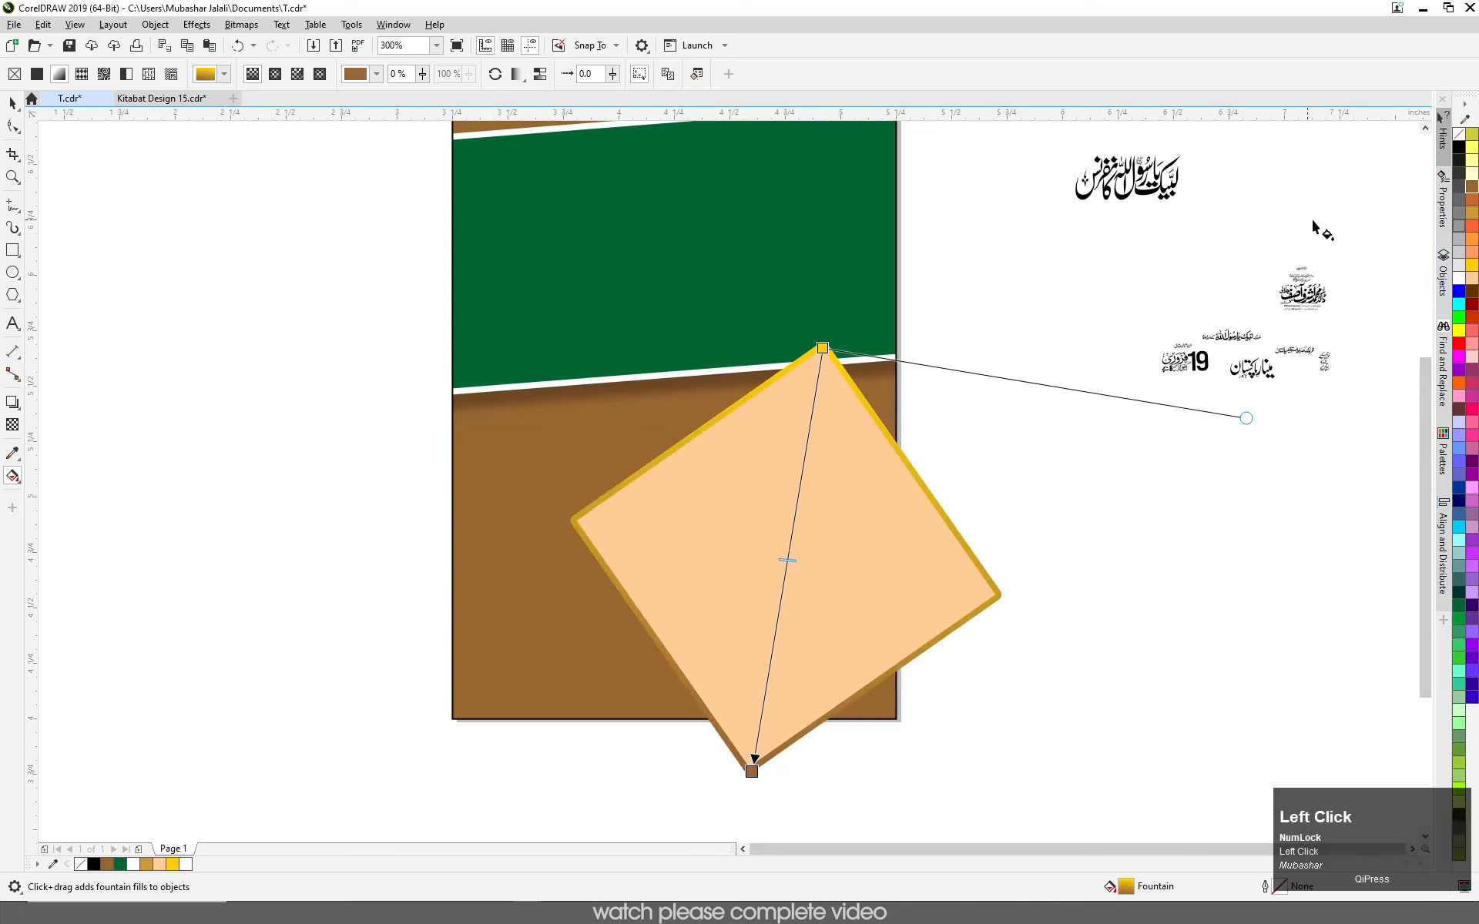
click(1459, 331)
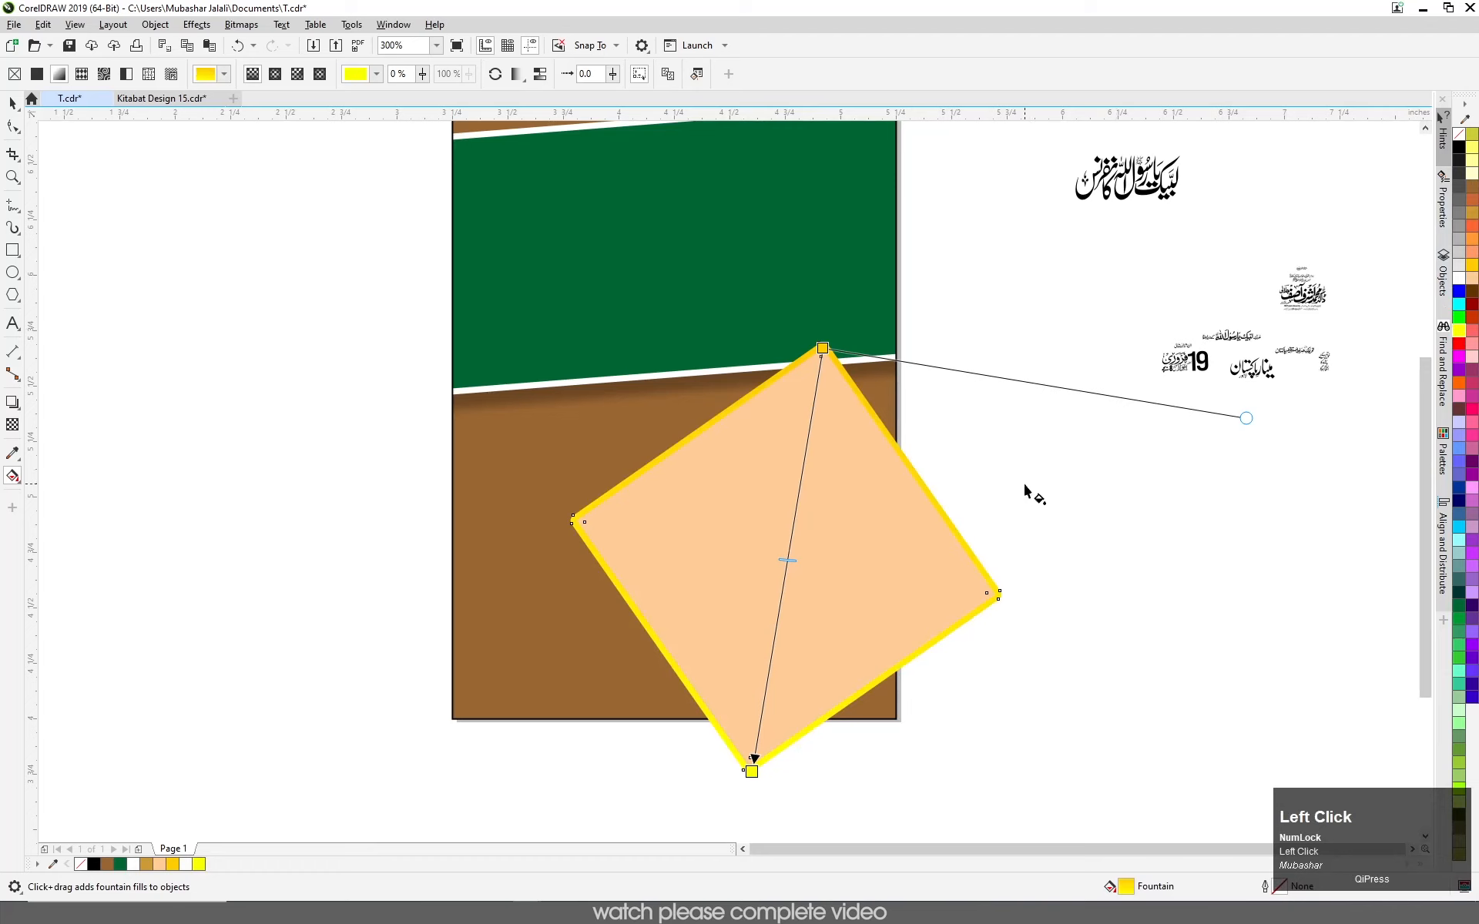
click(1460, 335)
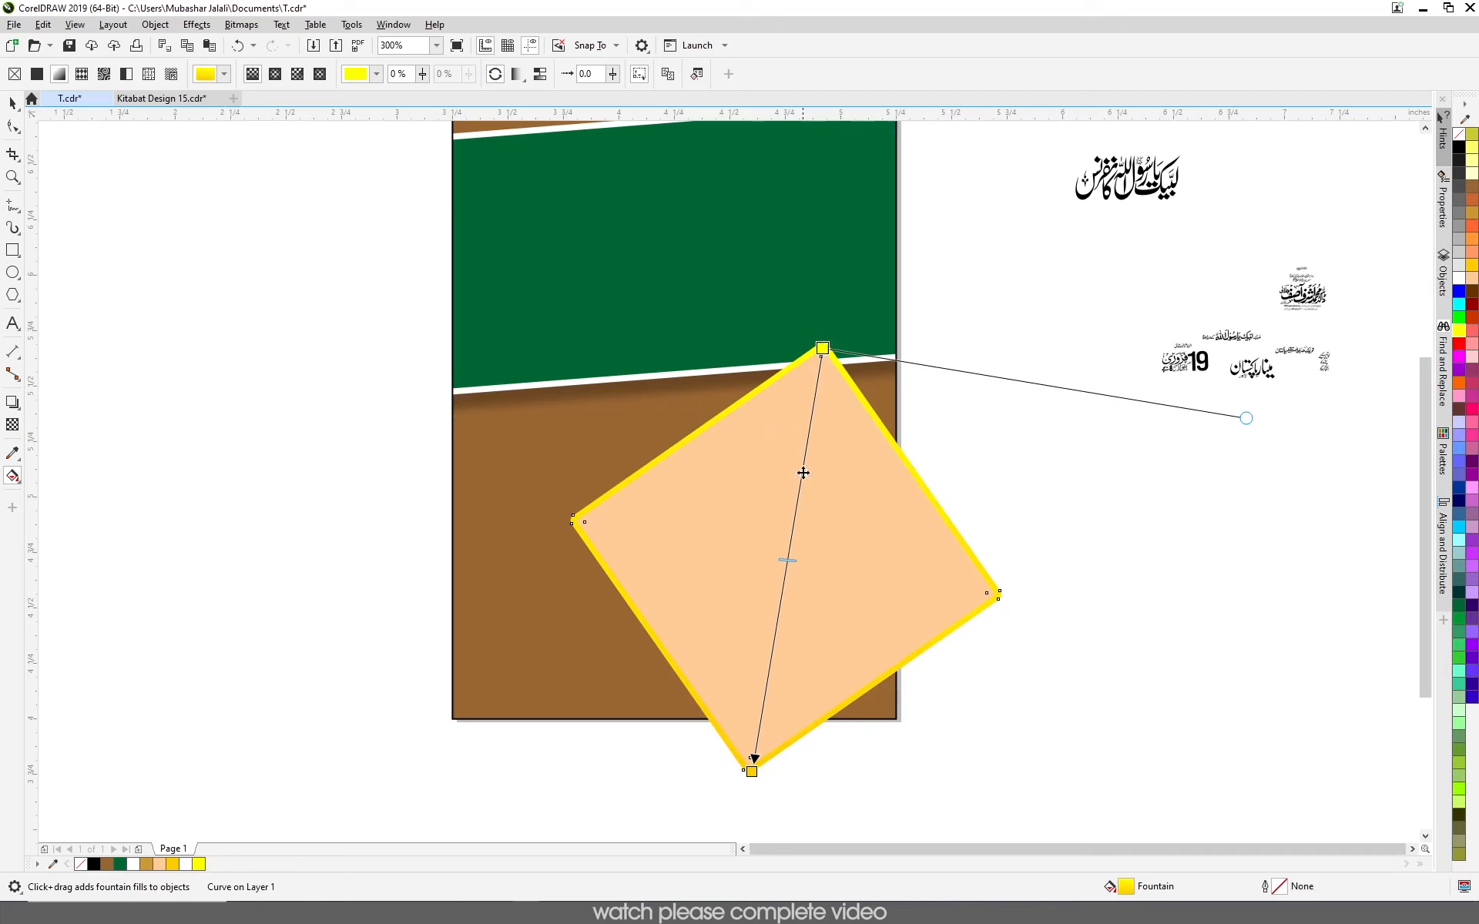
- Add a color node at about 46% along the frame's gradient, color it orange #F2A500, and clear the selection
double_click(789, 544)
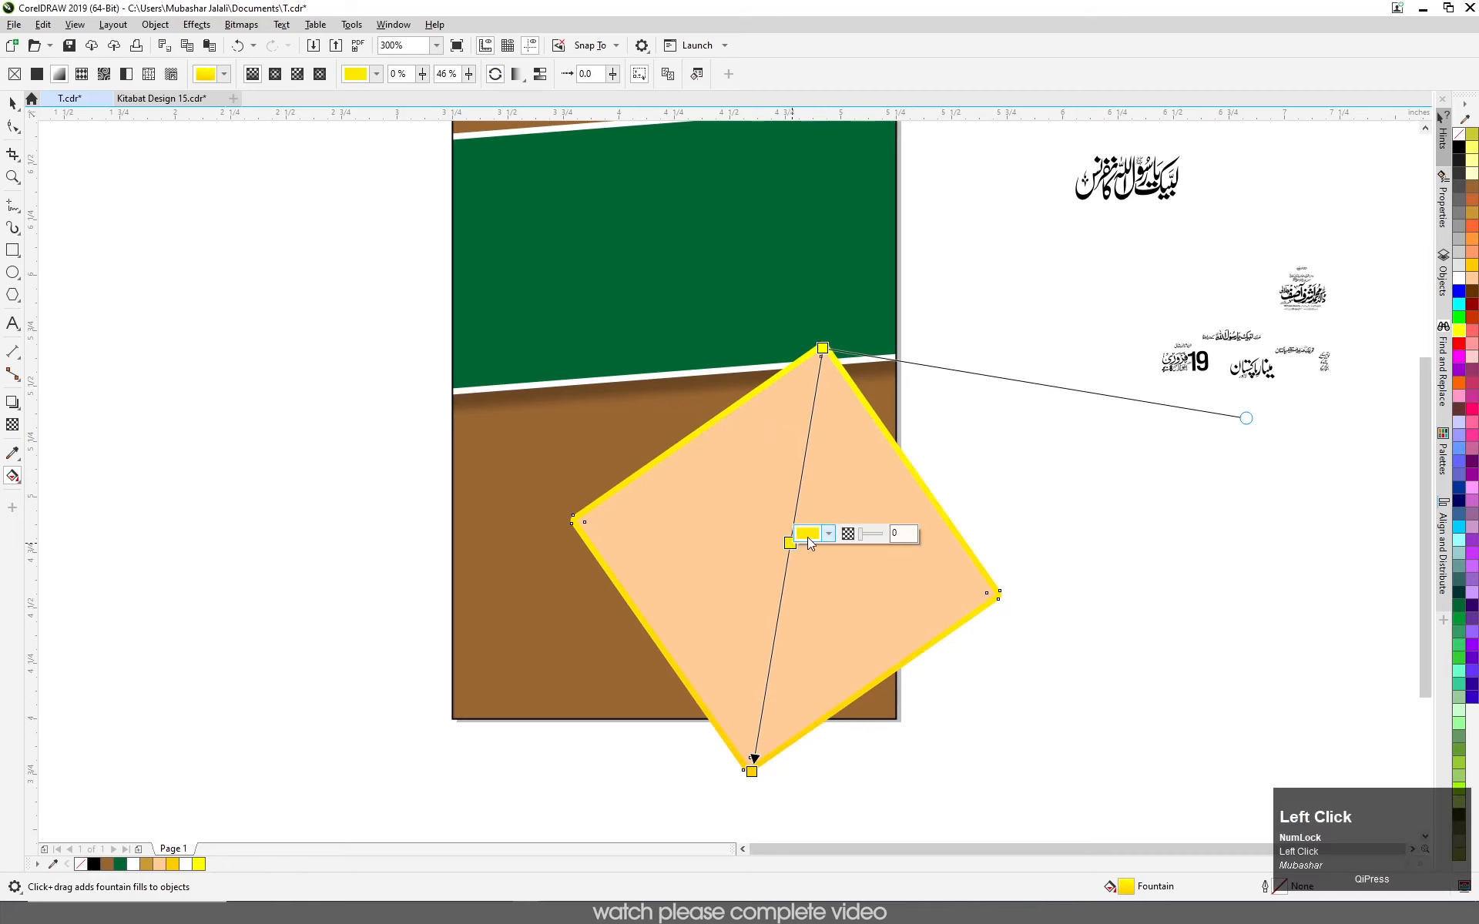
click(807, 538)
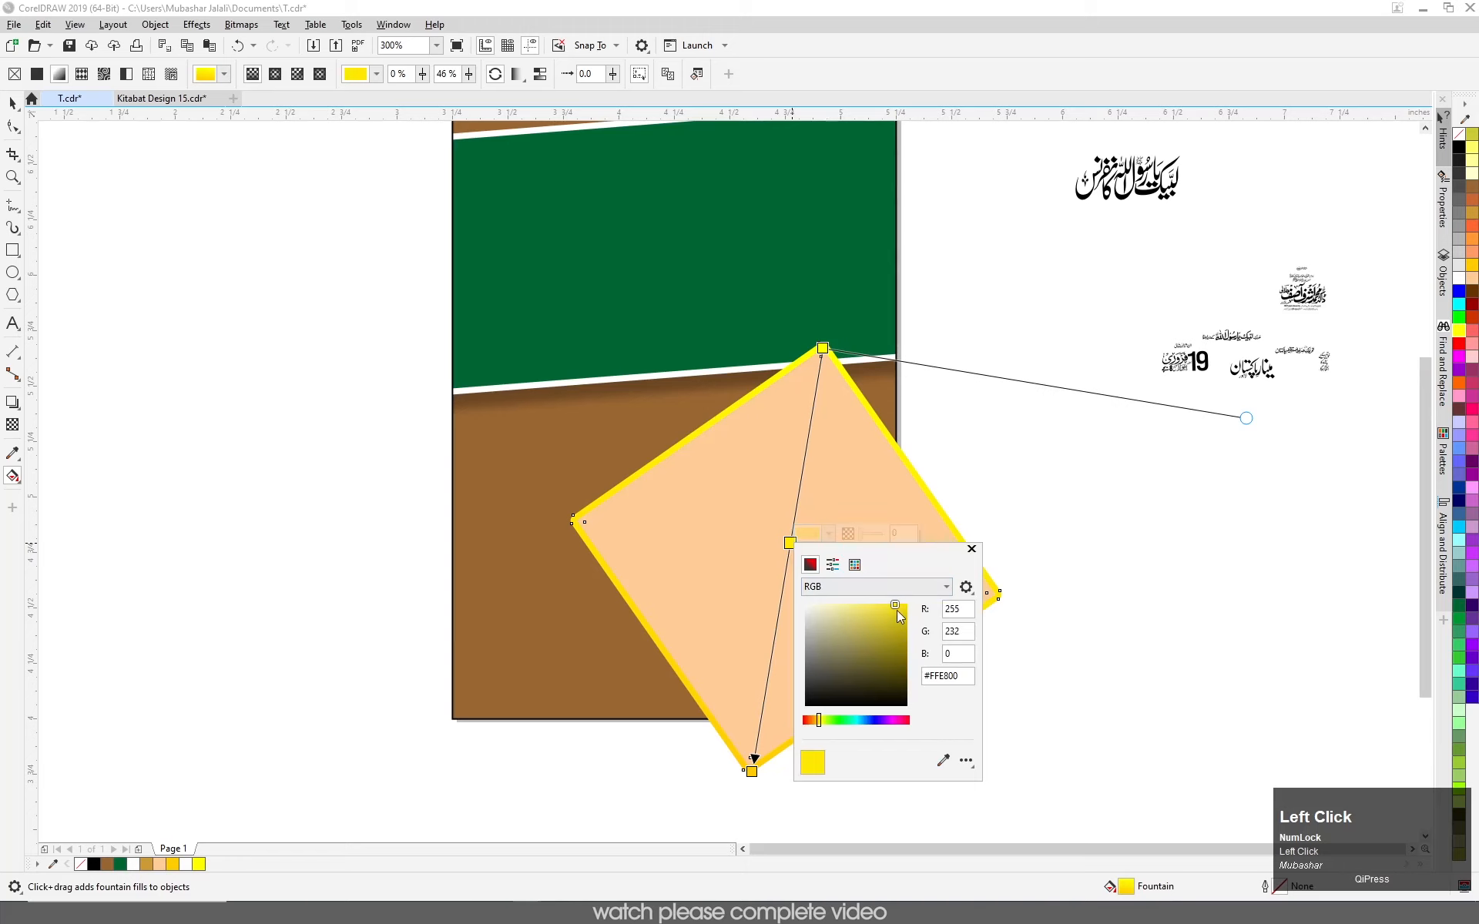
drag(818, 722, 815, 722)
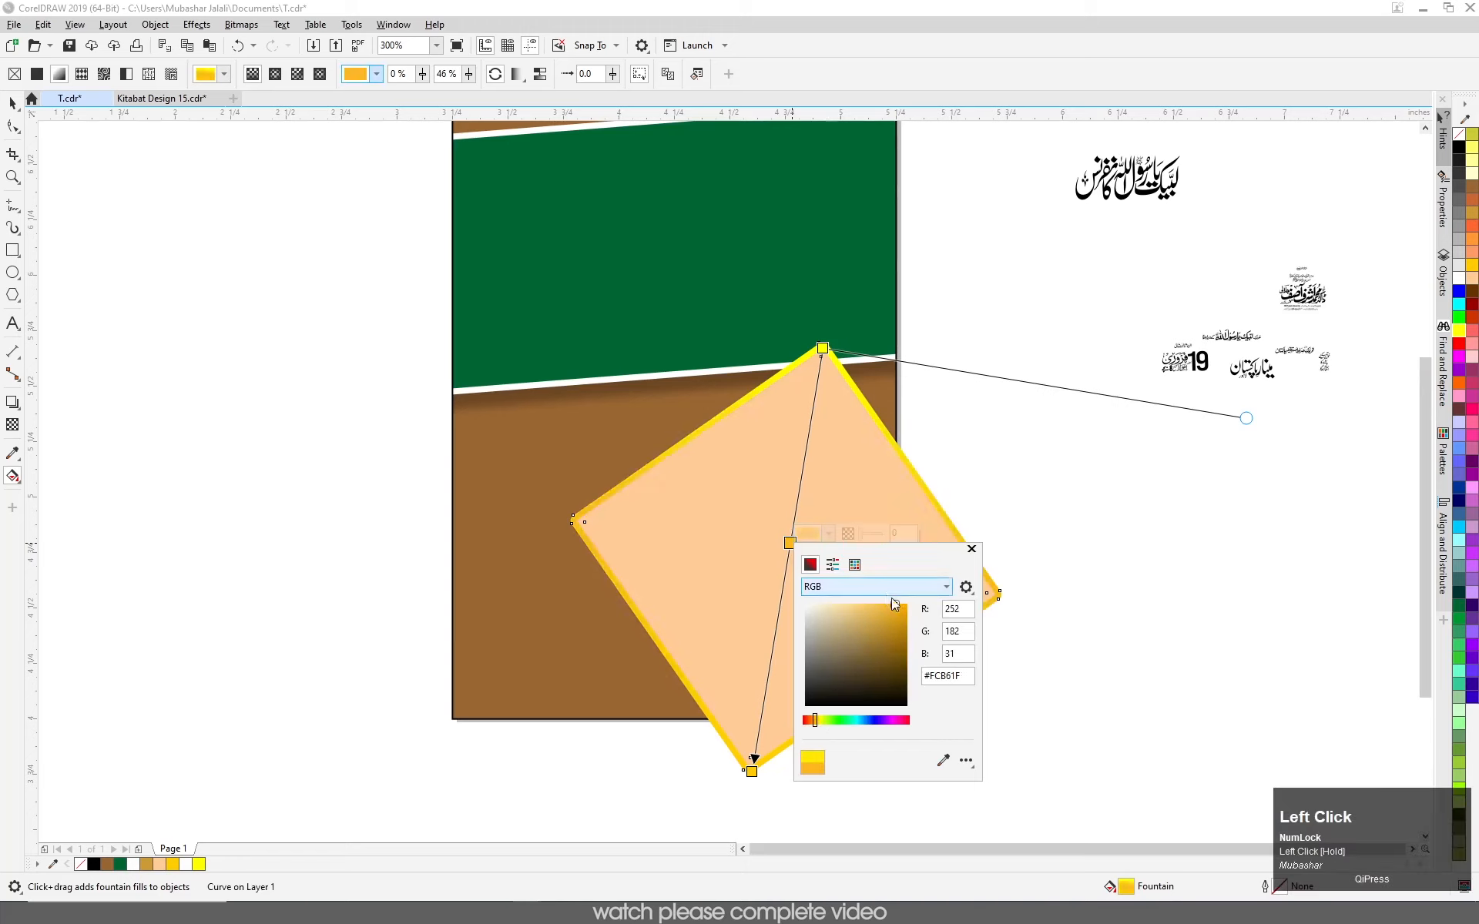
click(908, 609)
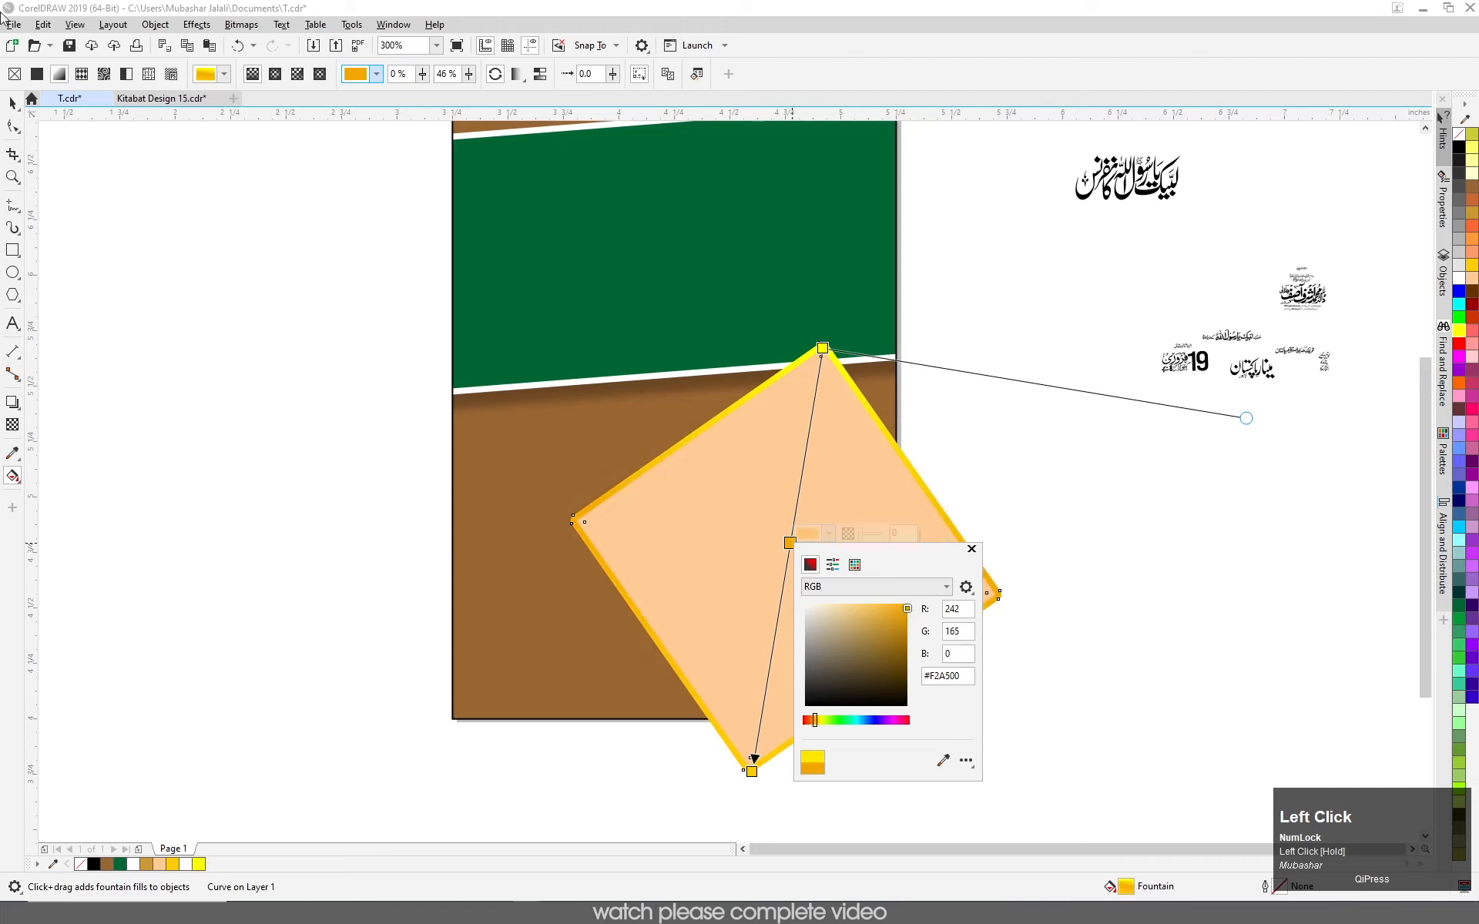
click(17, 109)
click(105, 299)
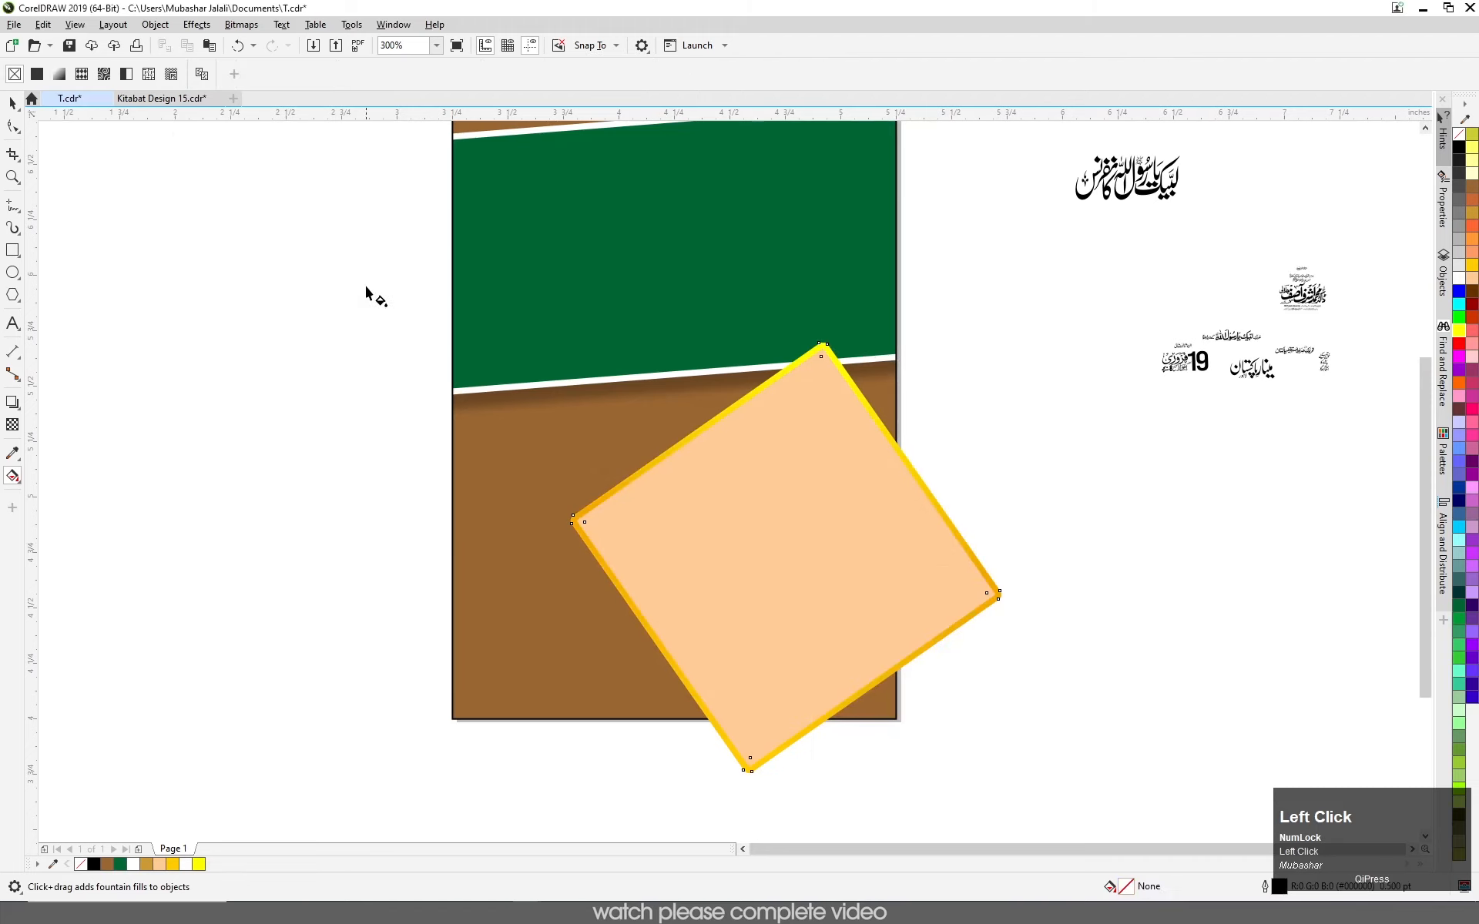
- Rotate the peach square and its yellow frame together counterclockwise by about 7.6 degrees
click(12, 102)
drag(597, 510, 1057, 809)
click(786, 558)
drag(1011, 332, 980, 305)
scroll(885, 527, down, 1)
- Group the peach square with its frame and PowerClip the group inside the brown background rectangle
right_click(885, 527)
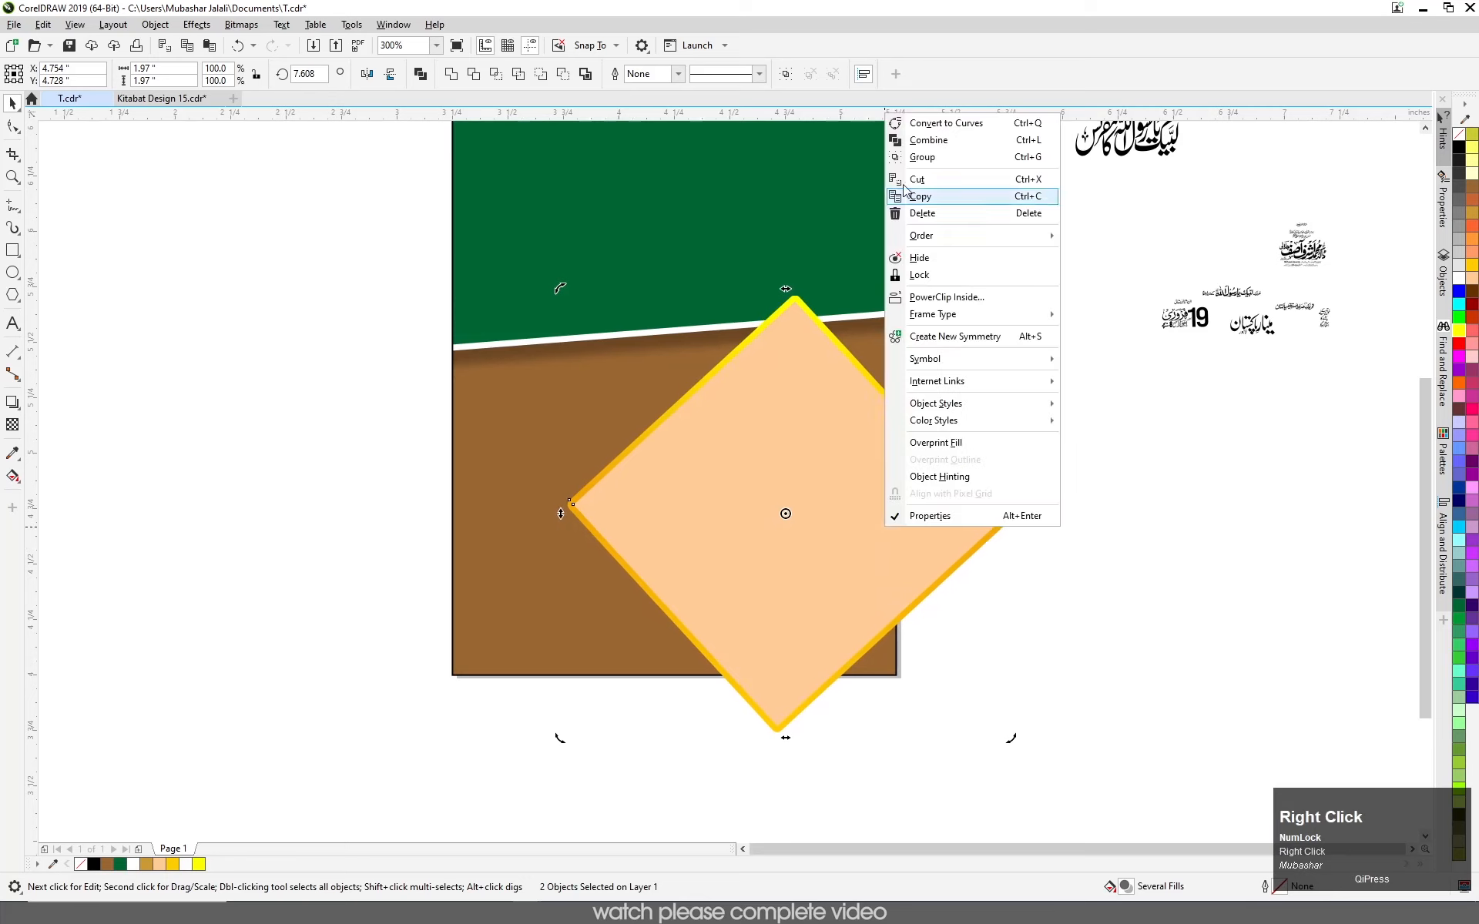
click(1160, 701)
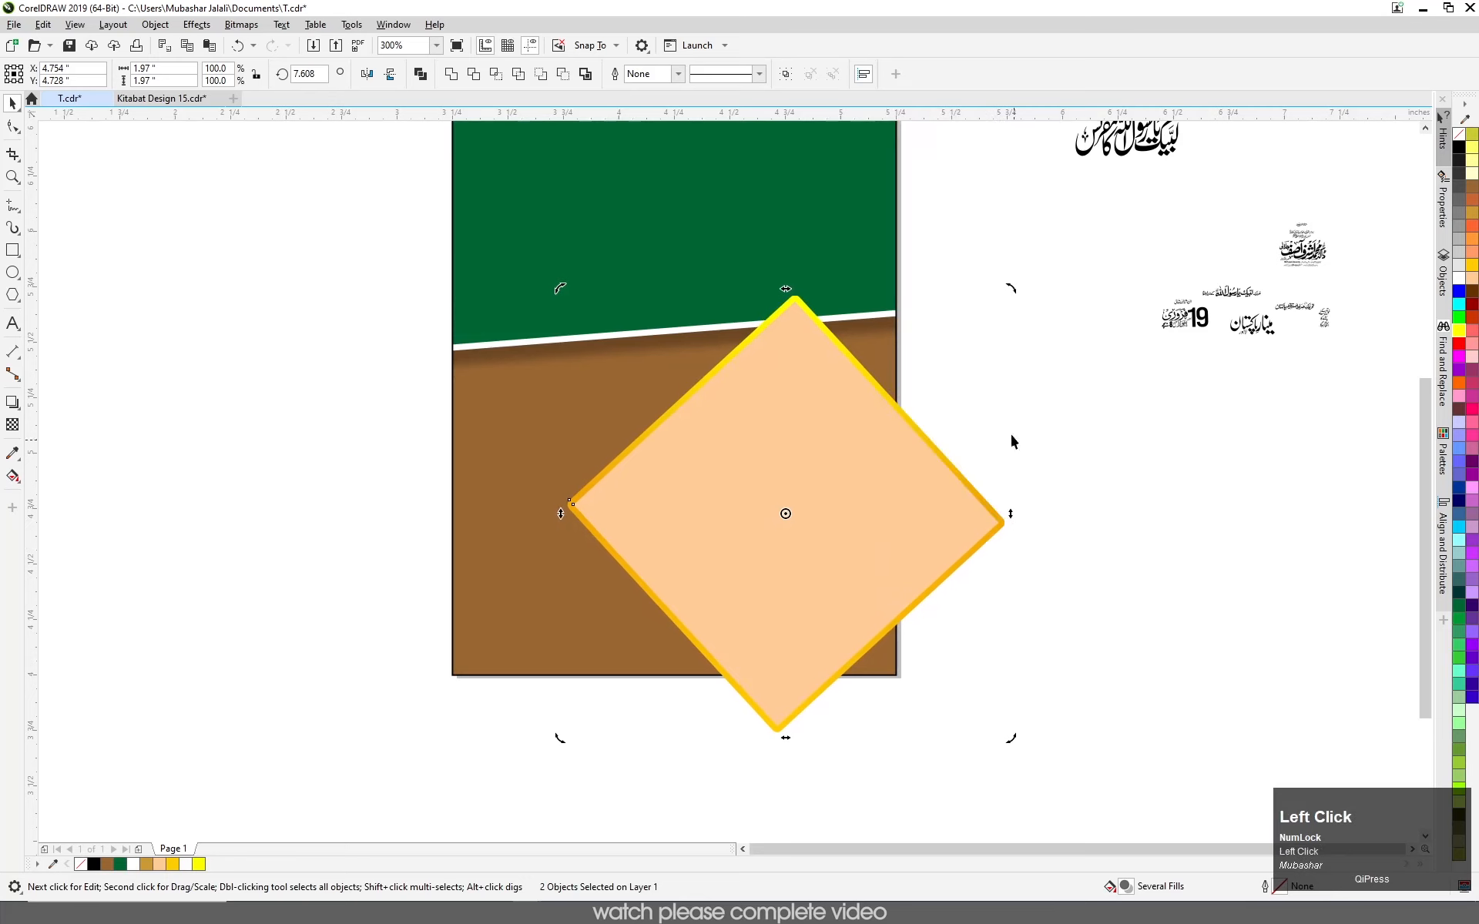
click(786, 73)
right_click(825, 399)
click(886, 582)
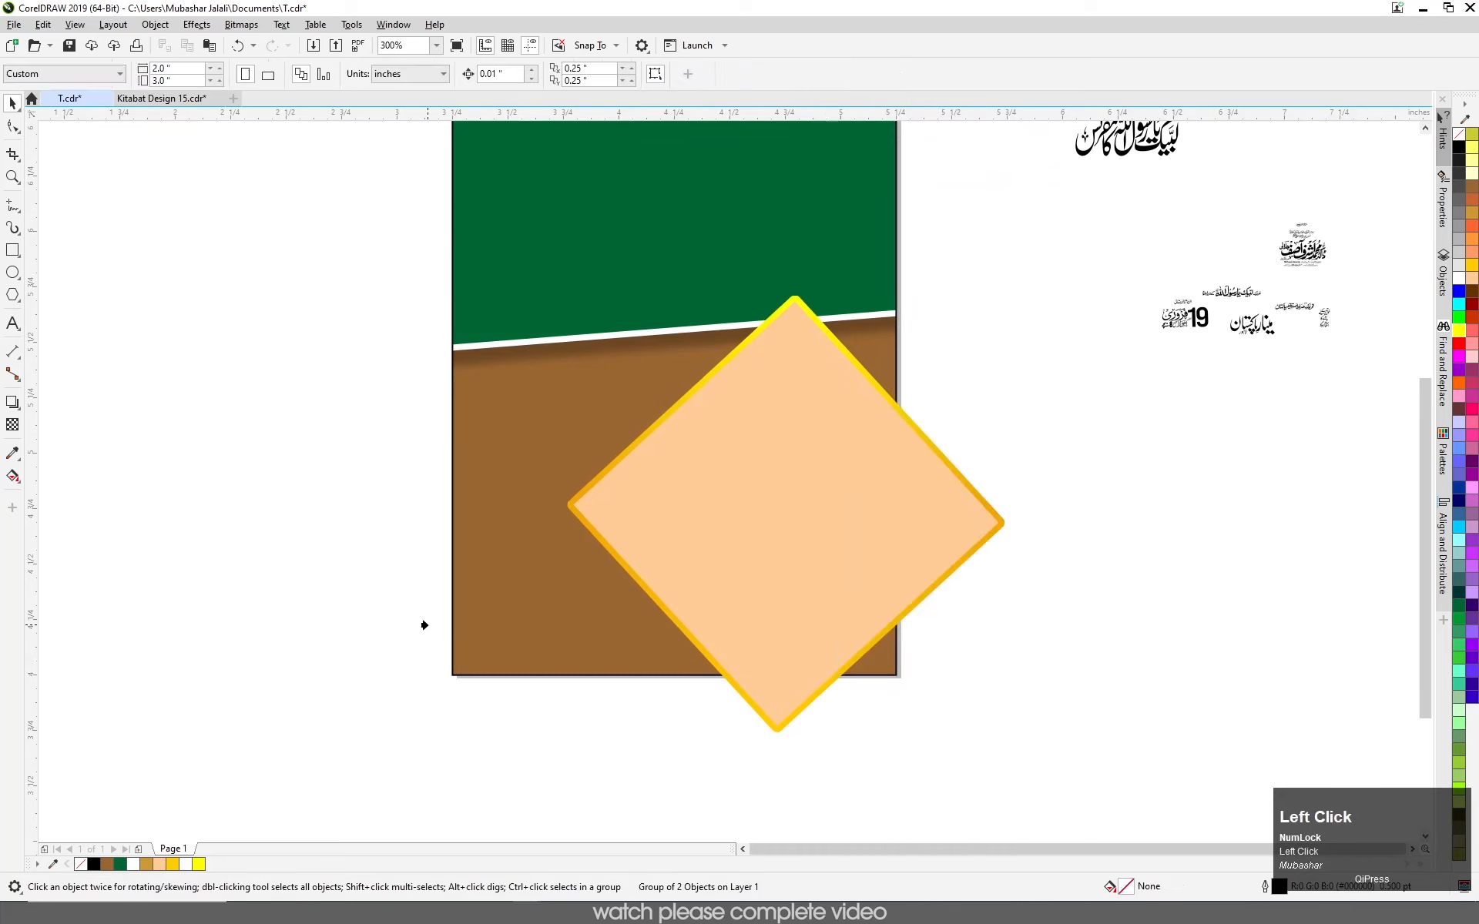
click(490, 616)
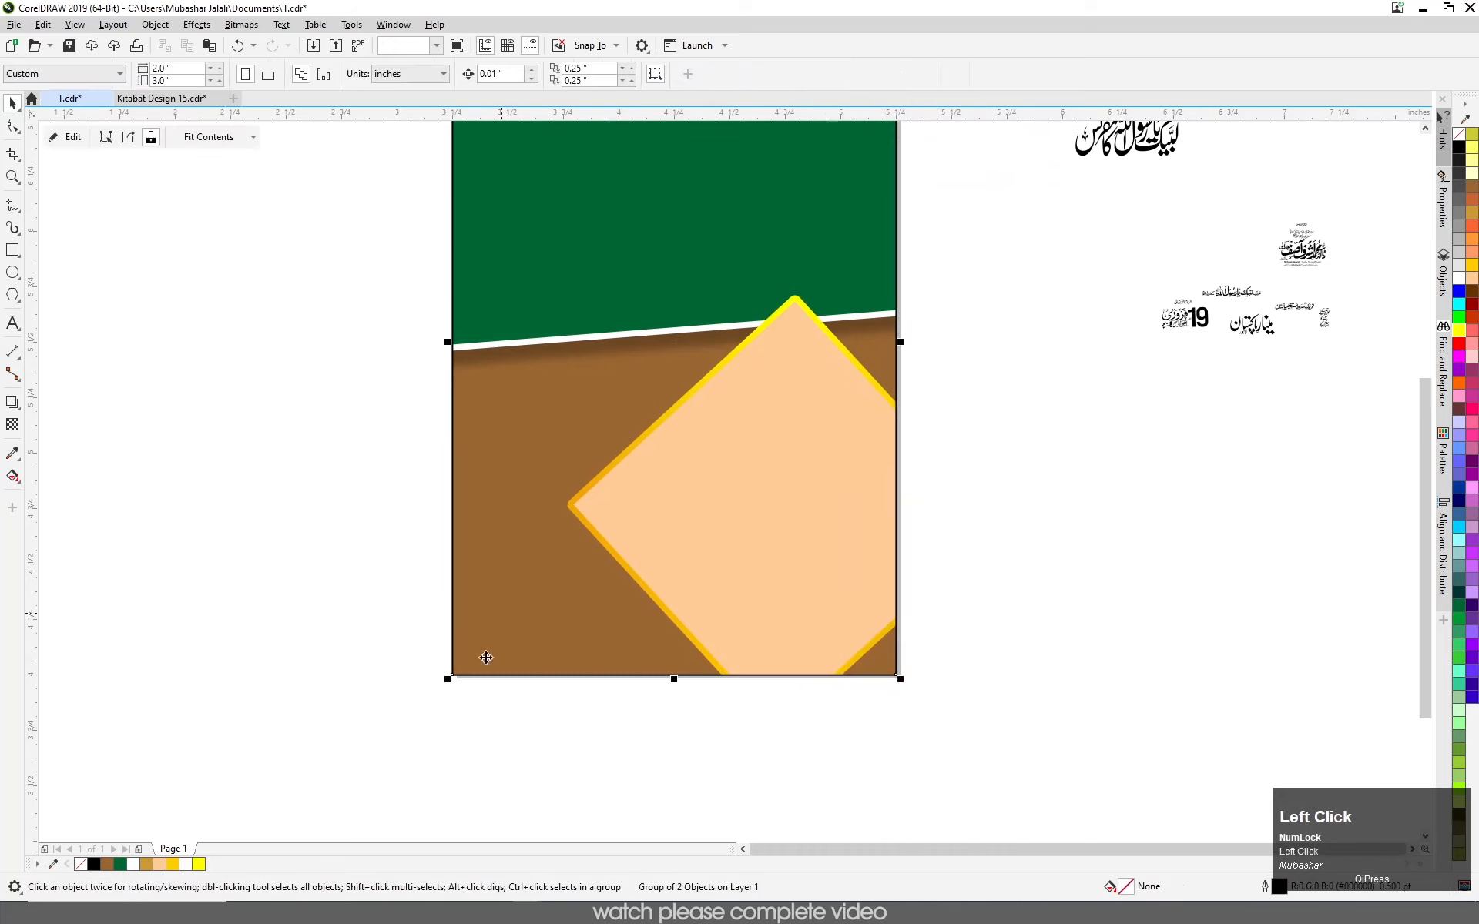
ctrl+click(529, 564)
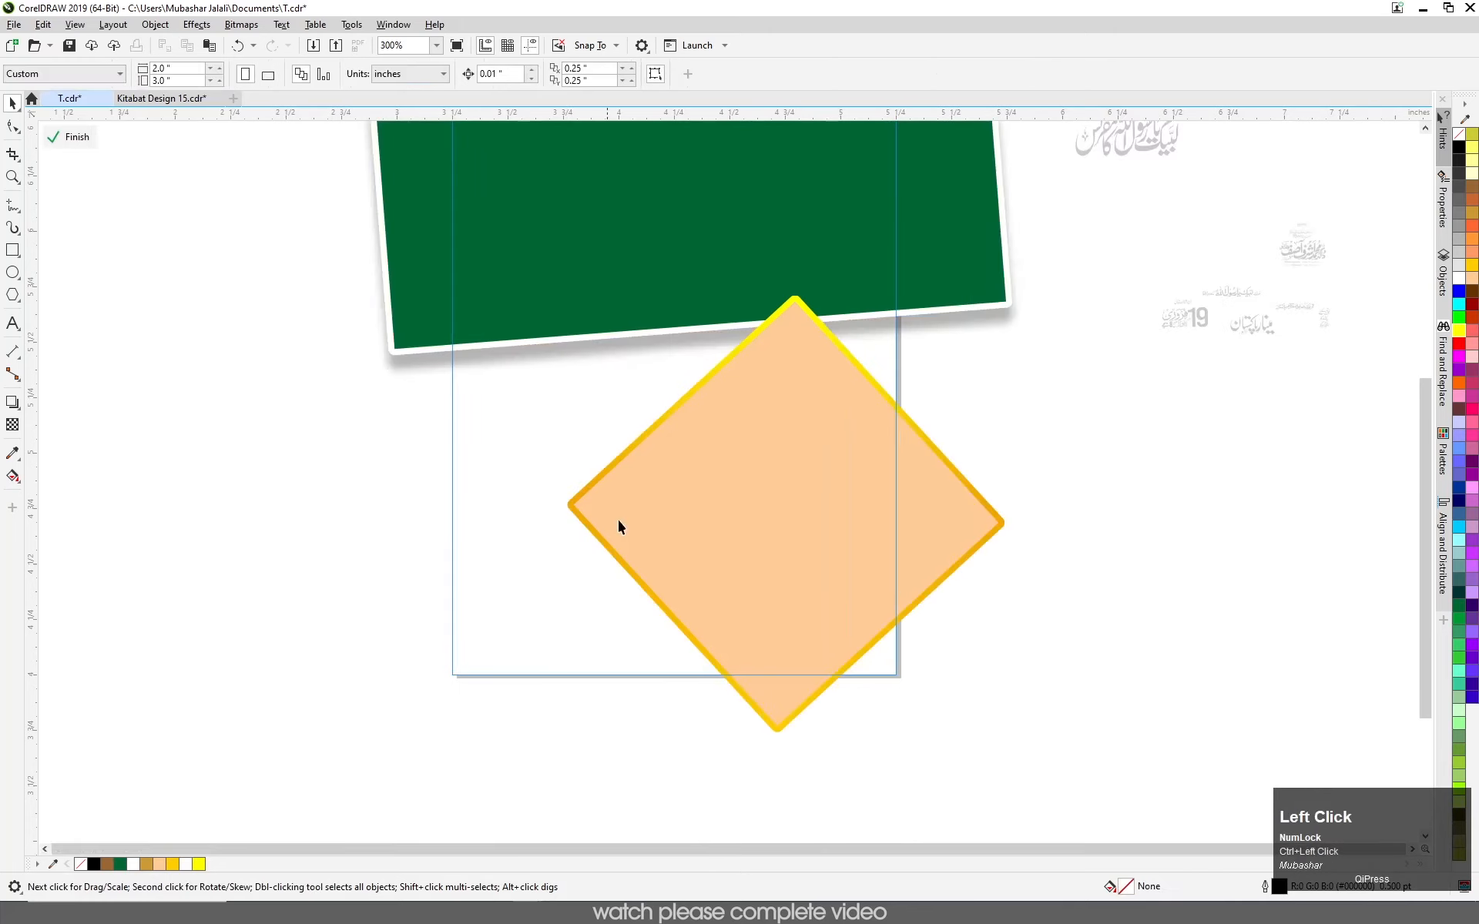
click(377, 581)
click(69, 137)
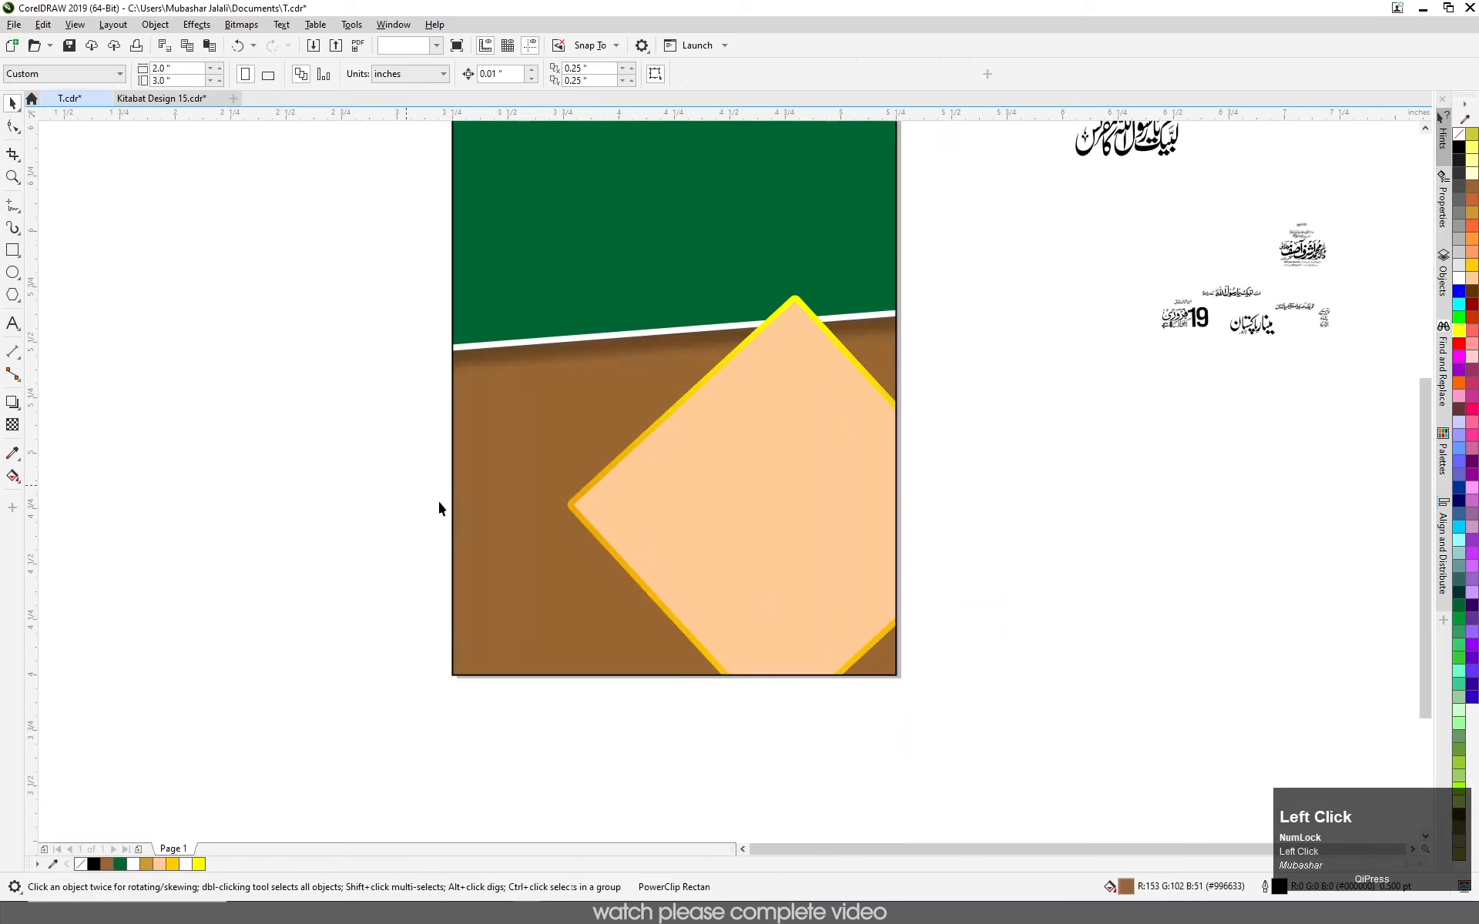
- Edit the brown rectangle's PowerClip contents to send the peach square group behind the green band, and finish editing
click(528, 549)
click(67, 139)
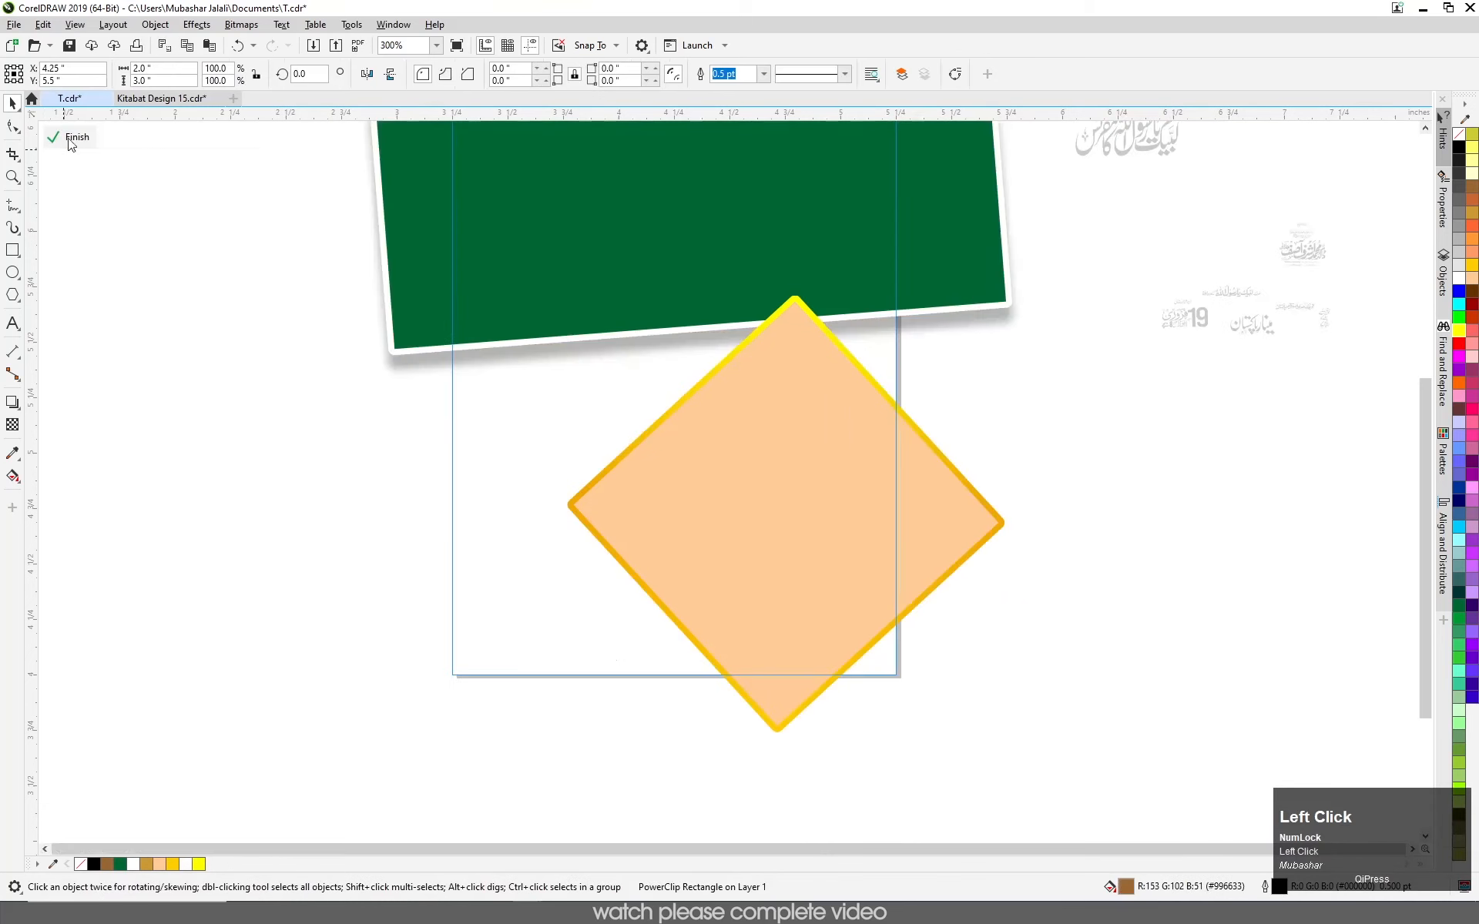
click(774, 516)
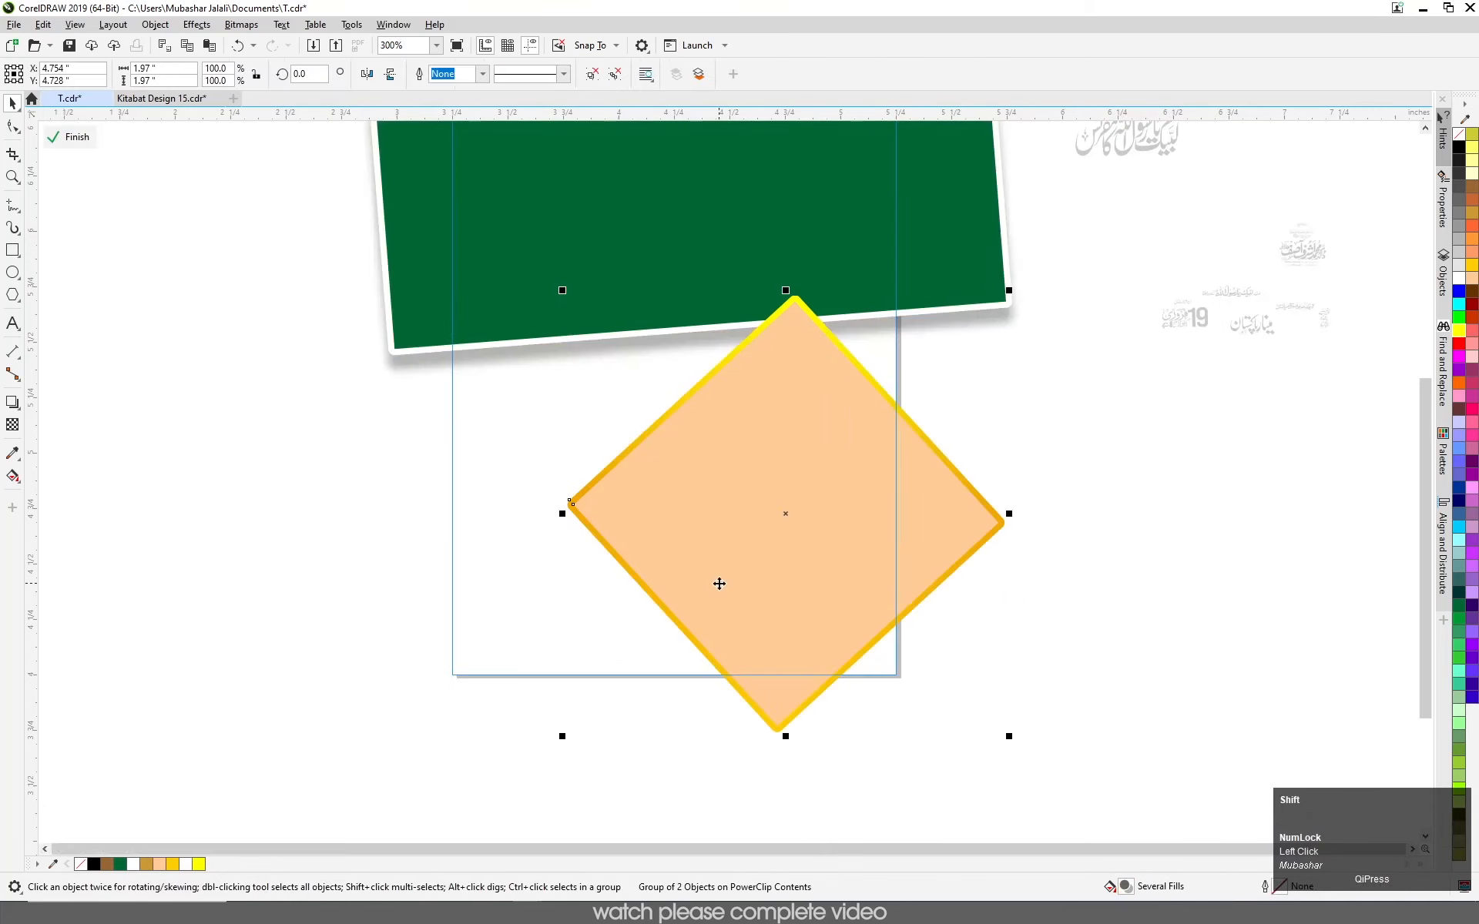
key(shift+Page_Down)
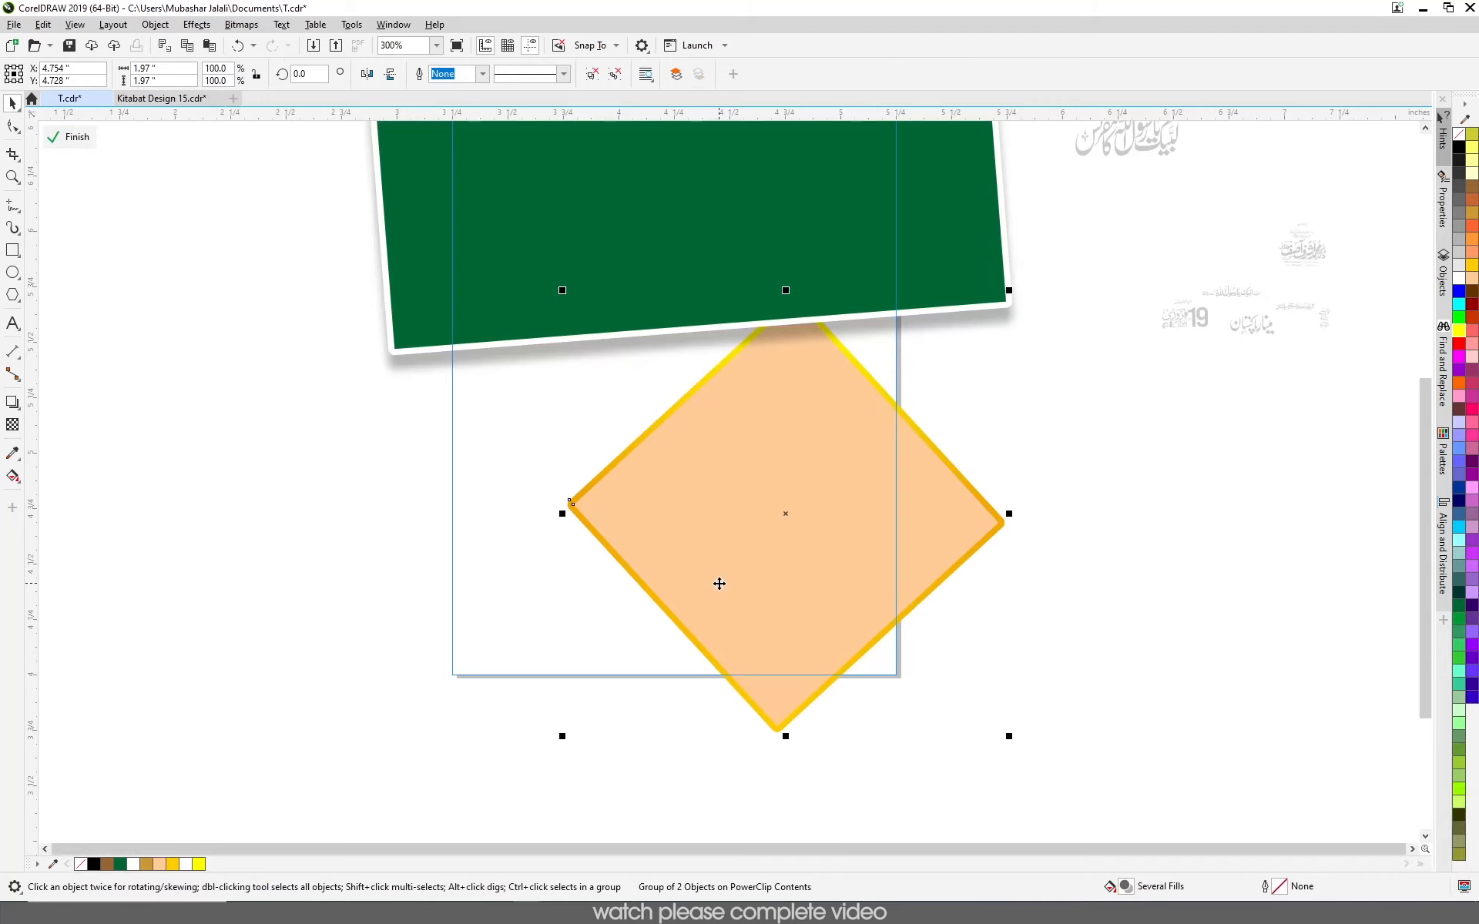
click(77, 138)
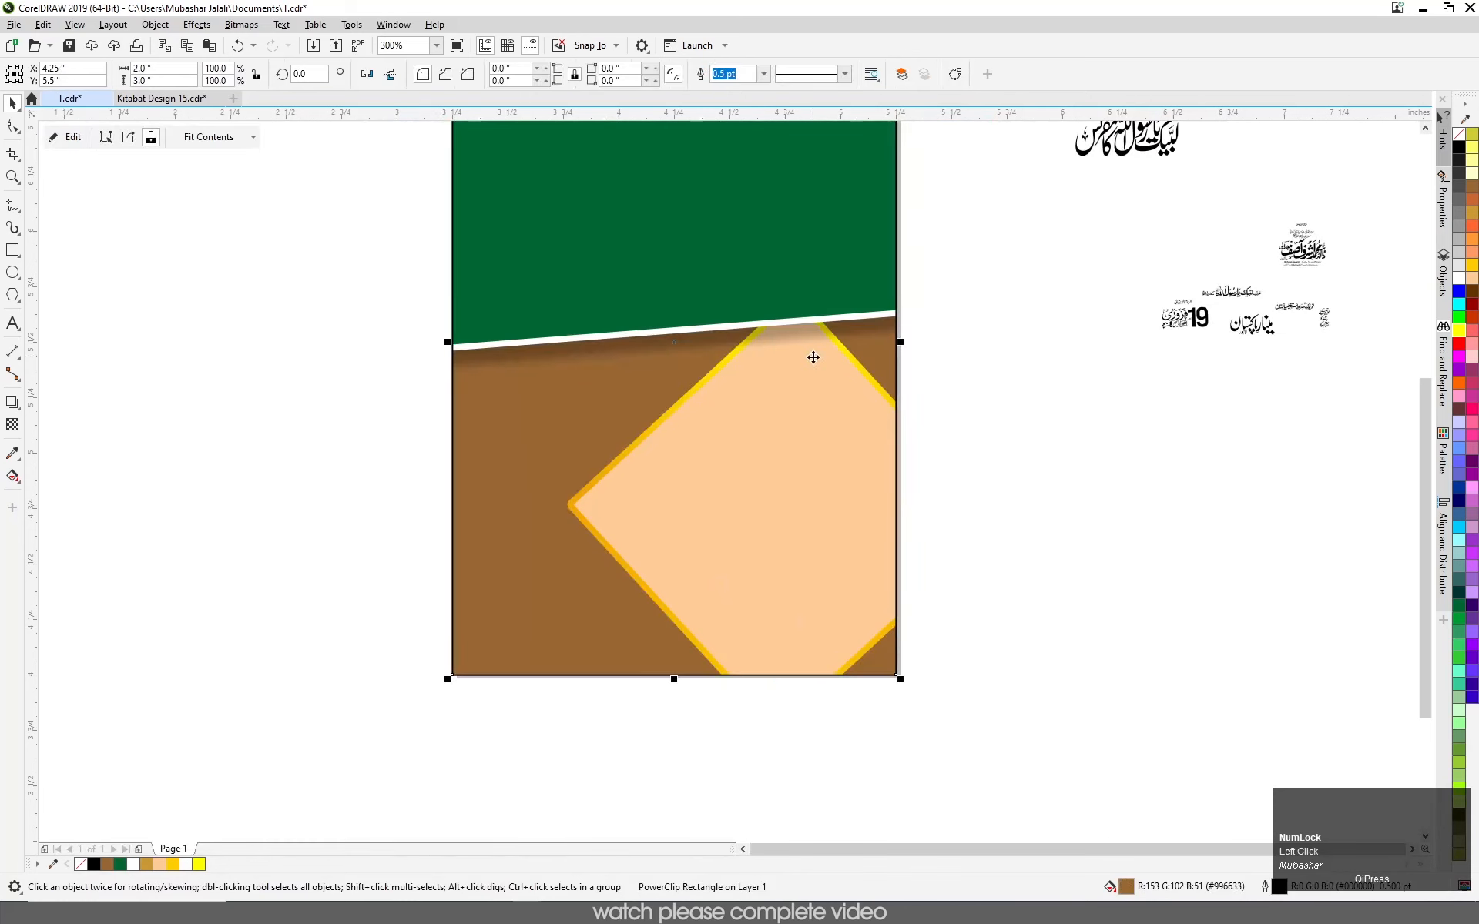
- Draw a vertical rectangle about 0.73 by 1.51 inches in the empty area to the left of the poster
scroll(824, 368, up, 2)
scroll(845, 377, down, 4)
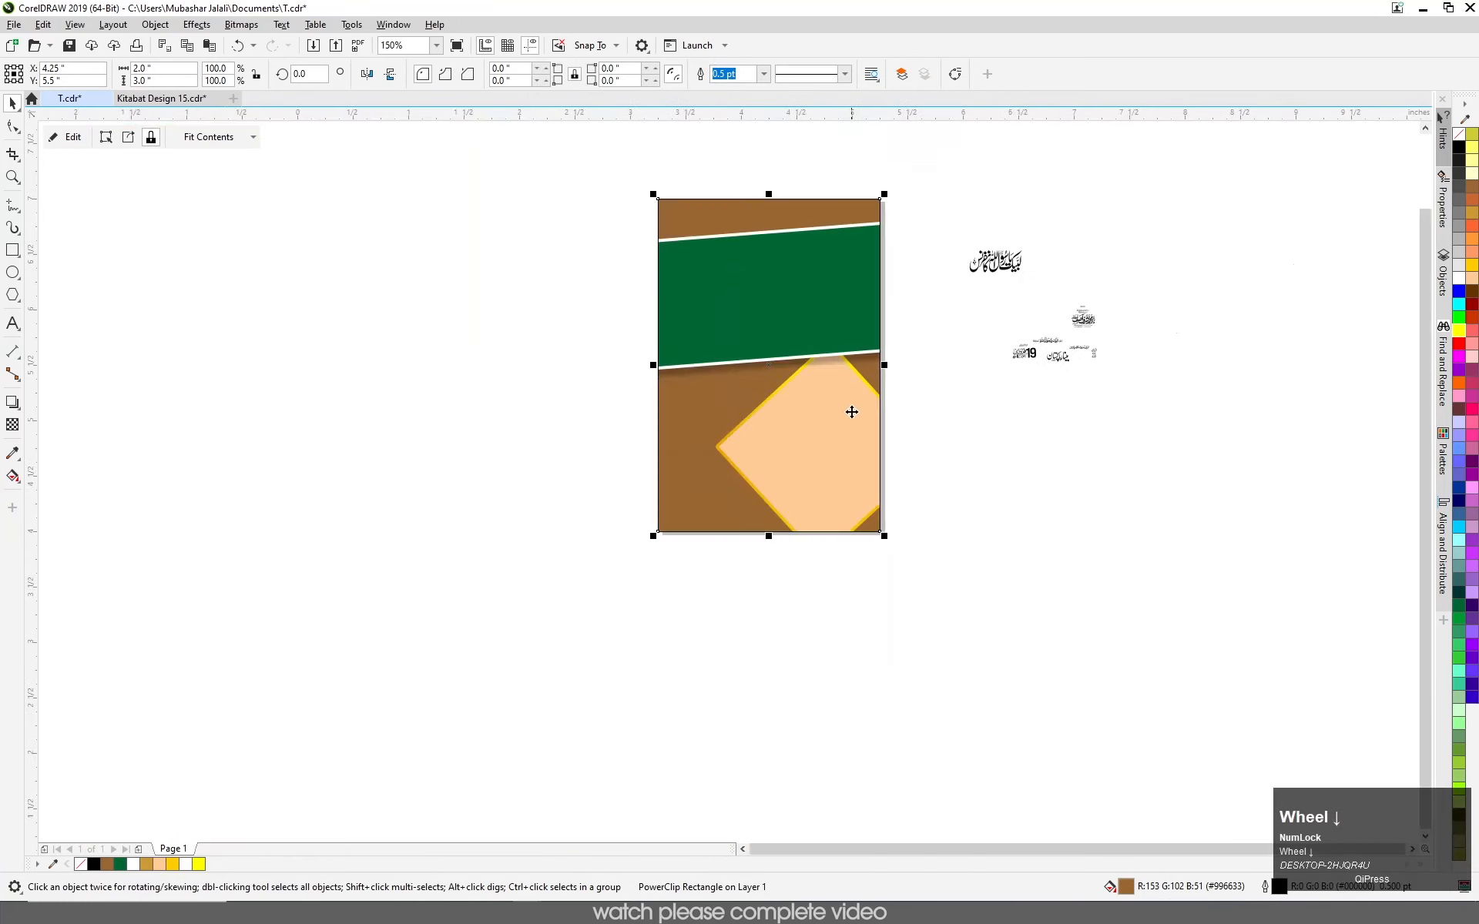
scroll(593, 460, up, 2)
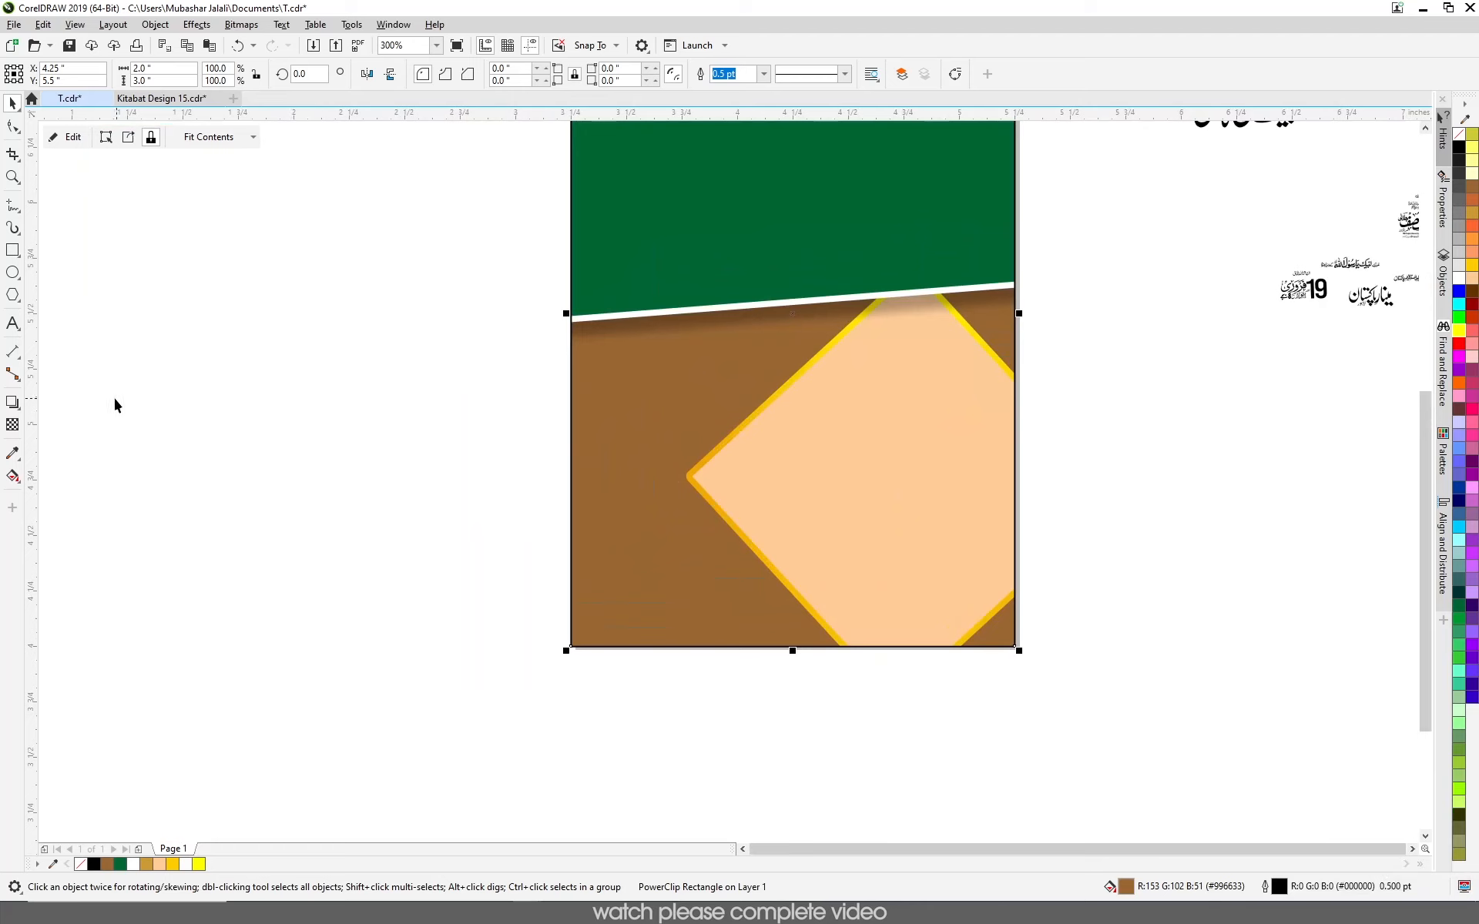
click(13, 249)
drag(239, 297, 401, 632)
- Round the new rectangle's two top corners to a radius of about 0.365 inches to form an arch
click(12, 126)
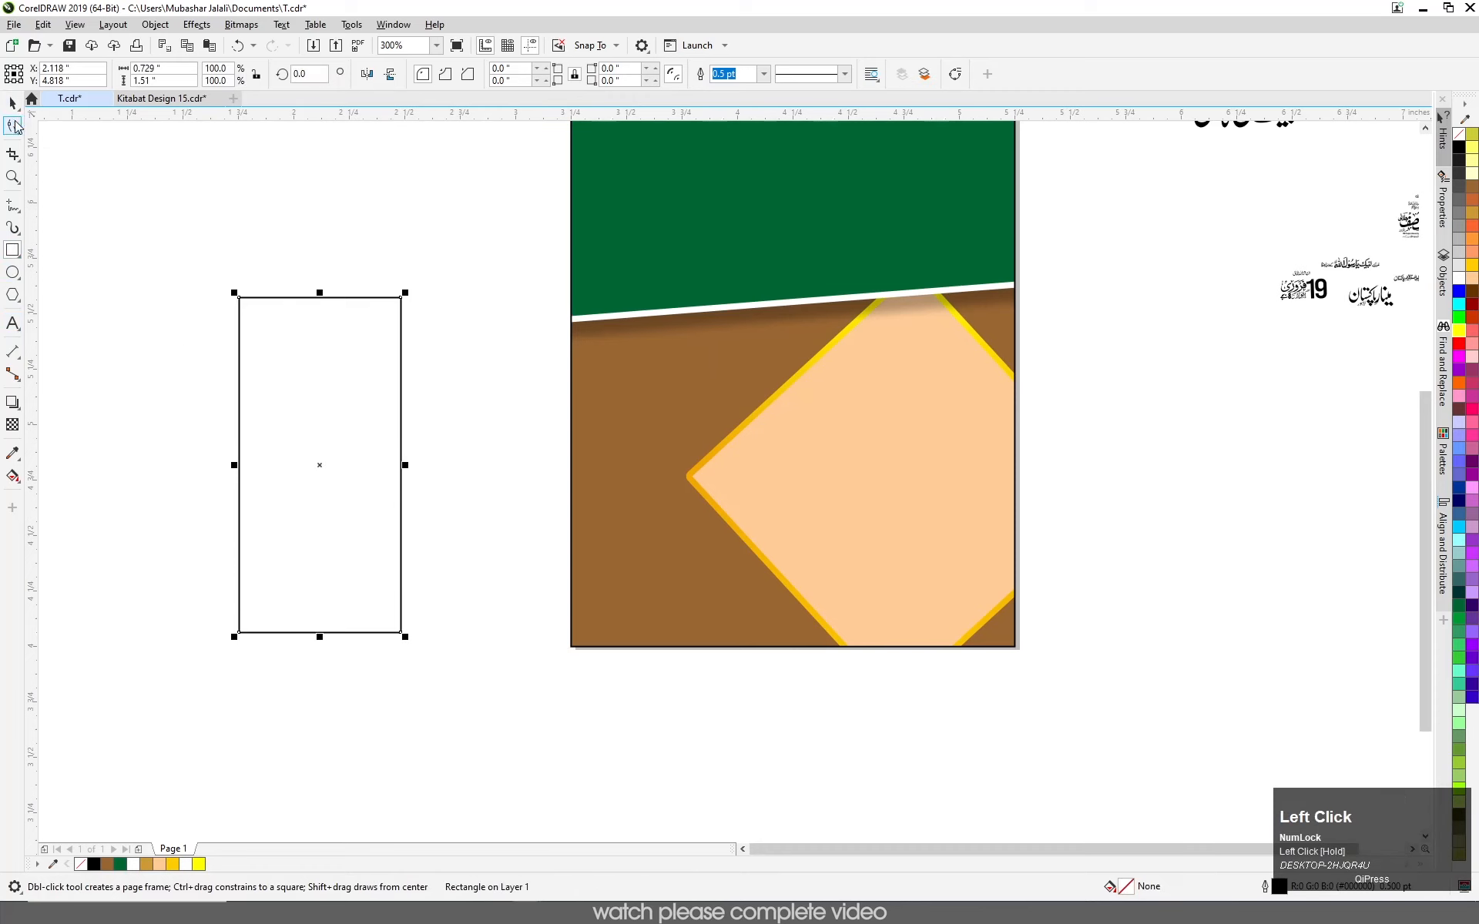
drag(242, 298, 231, 254)
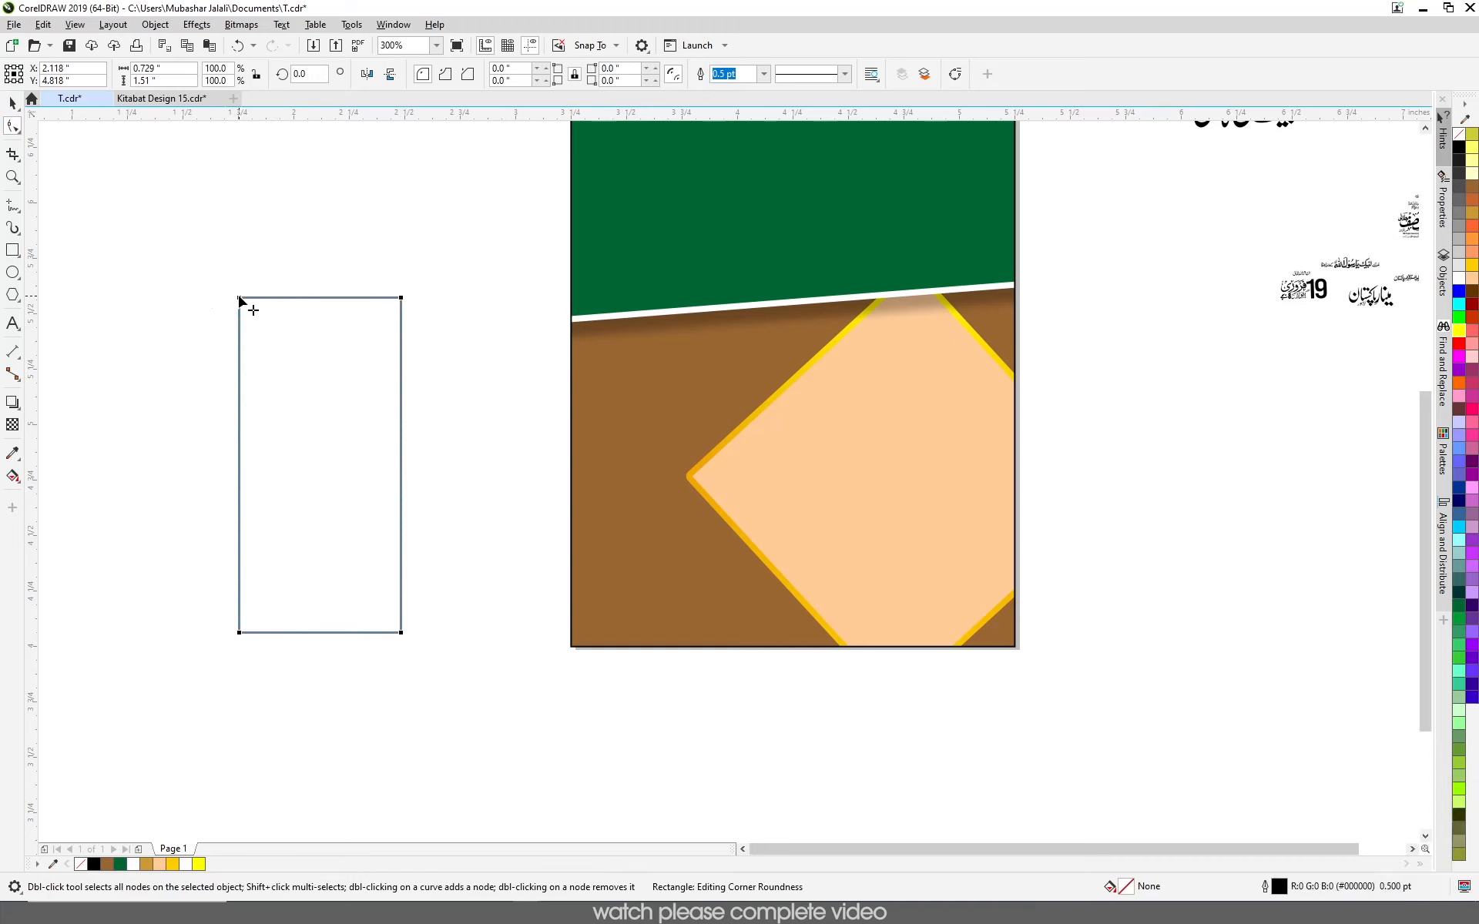
drag(240, 300, 234, 248)
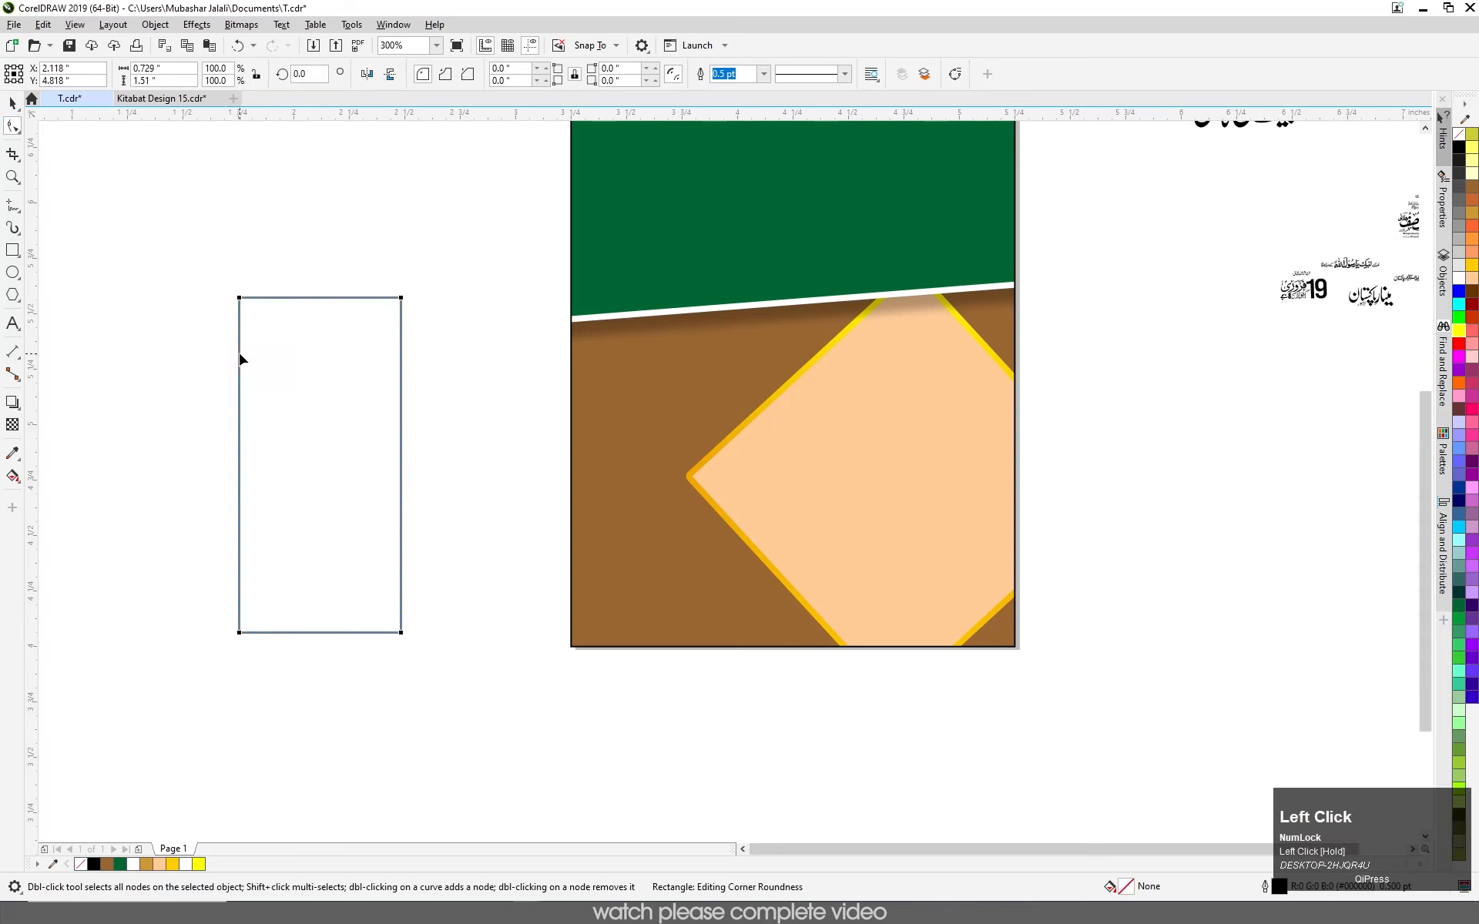
drag(241, 307, 191, 502)
- Place the arch in the poster's lower-left brown area below the green band, scaled to about 0.70 by 1.46 inches
click(12, 103)
drag(353, 590, 652, 561)
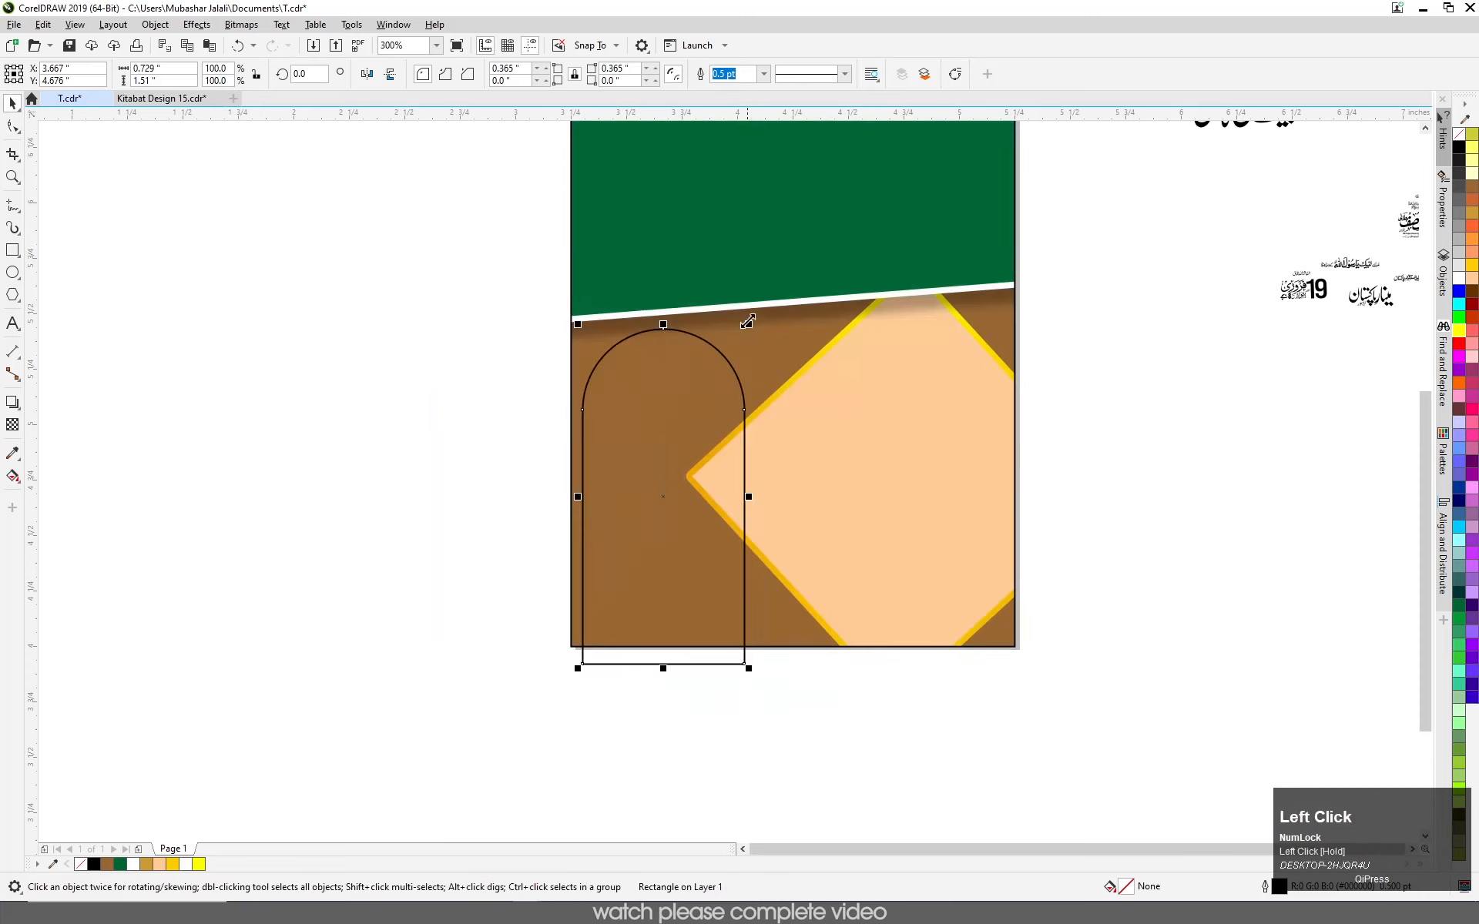
drag(748, 324, 742, 336)
key(Left)
key(Up)
key(Up)
key(Up)
key(Up)
key(Up)
key(Up)
key(Up)
key(Up)
key(Up)
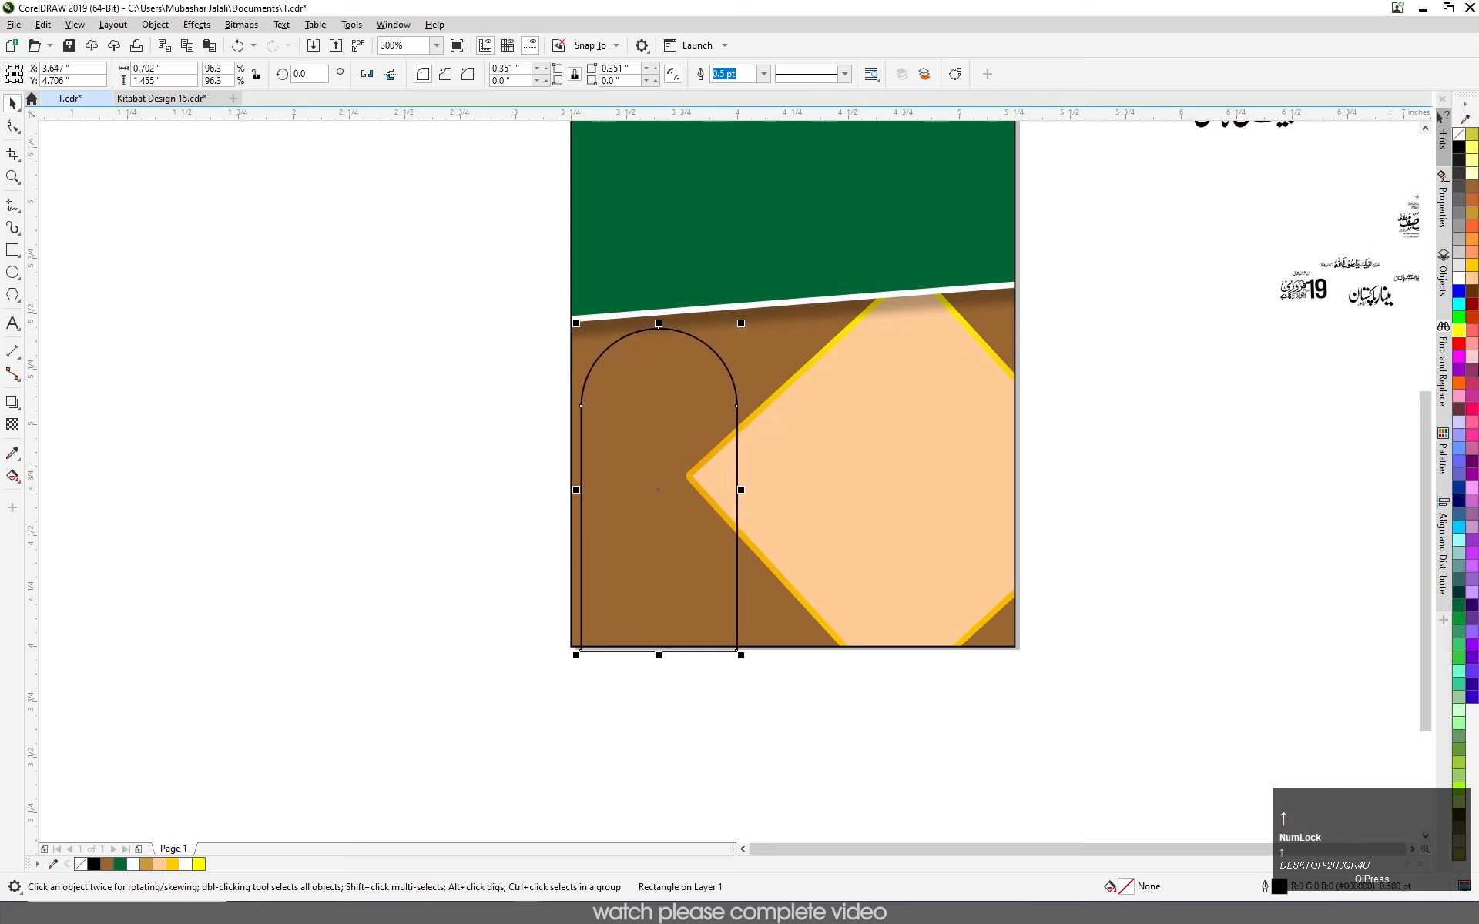
- Fill the arch with dark brown, RGB 102, 51, 0
drag(1473, 301, 667, 556)
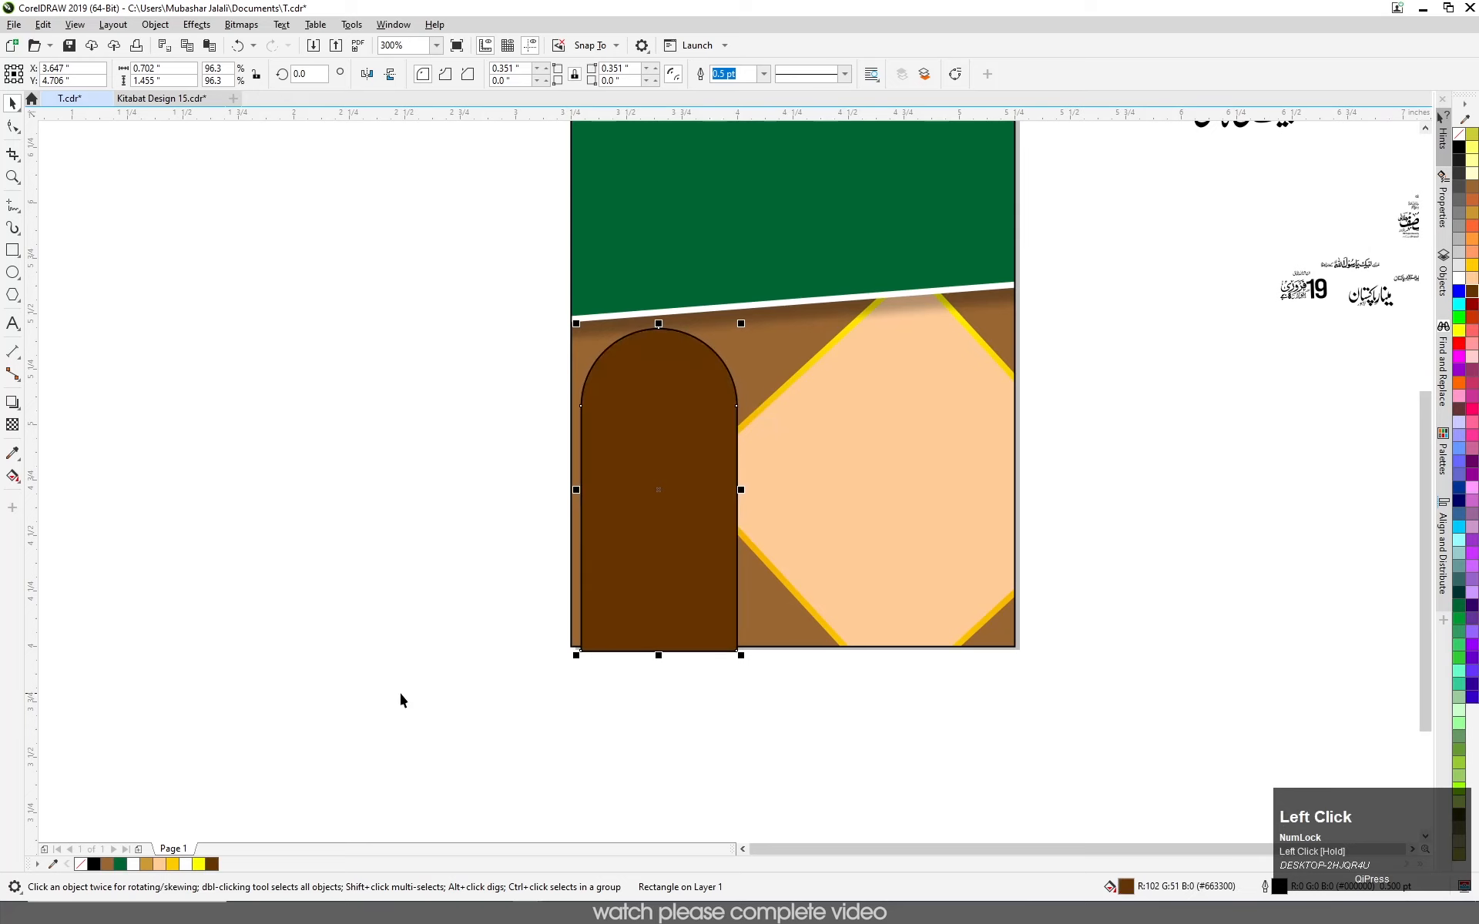
scroll(685, 405, up, 1)
scroll(685, 405, up, 1)
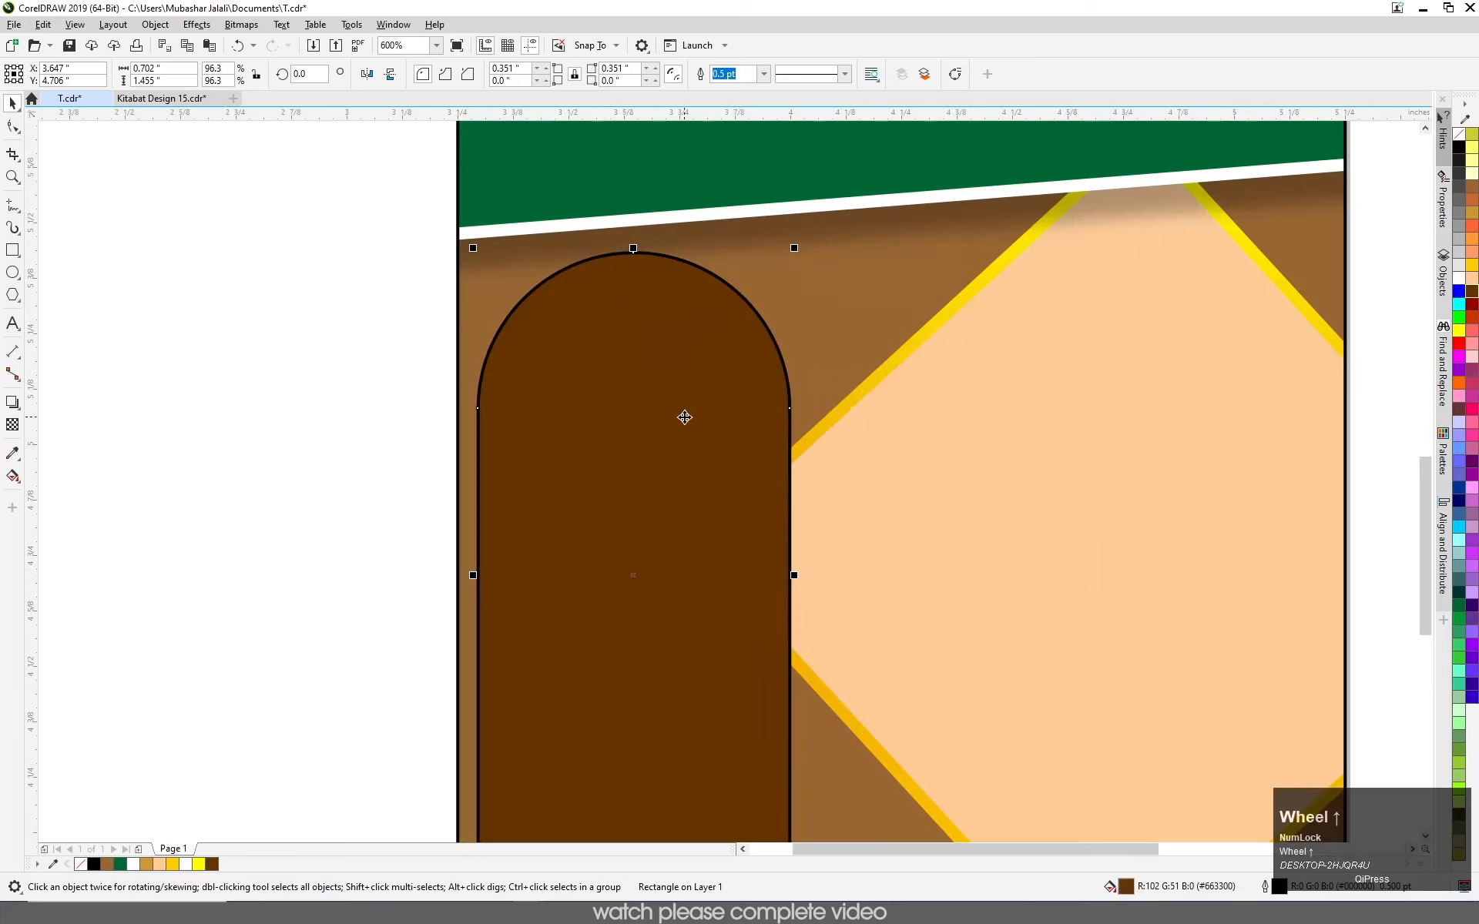
- Give the arch a 4.0 pt outline with round corners and caps, placed behind the fill, scaling with the object and overprinting
key(F12)
click(643, 400)
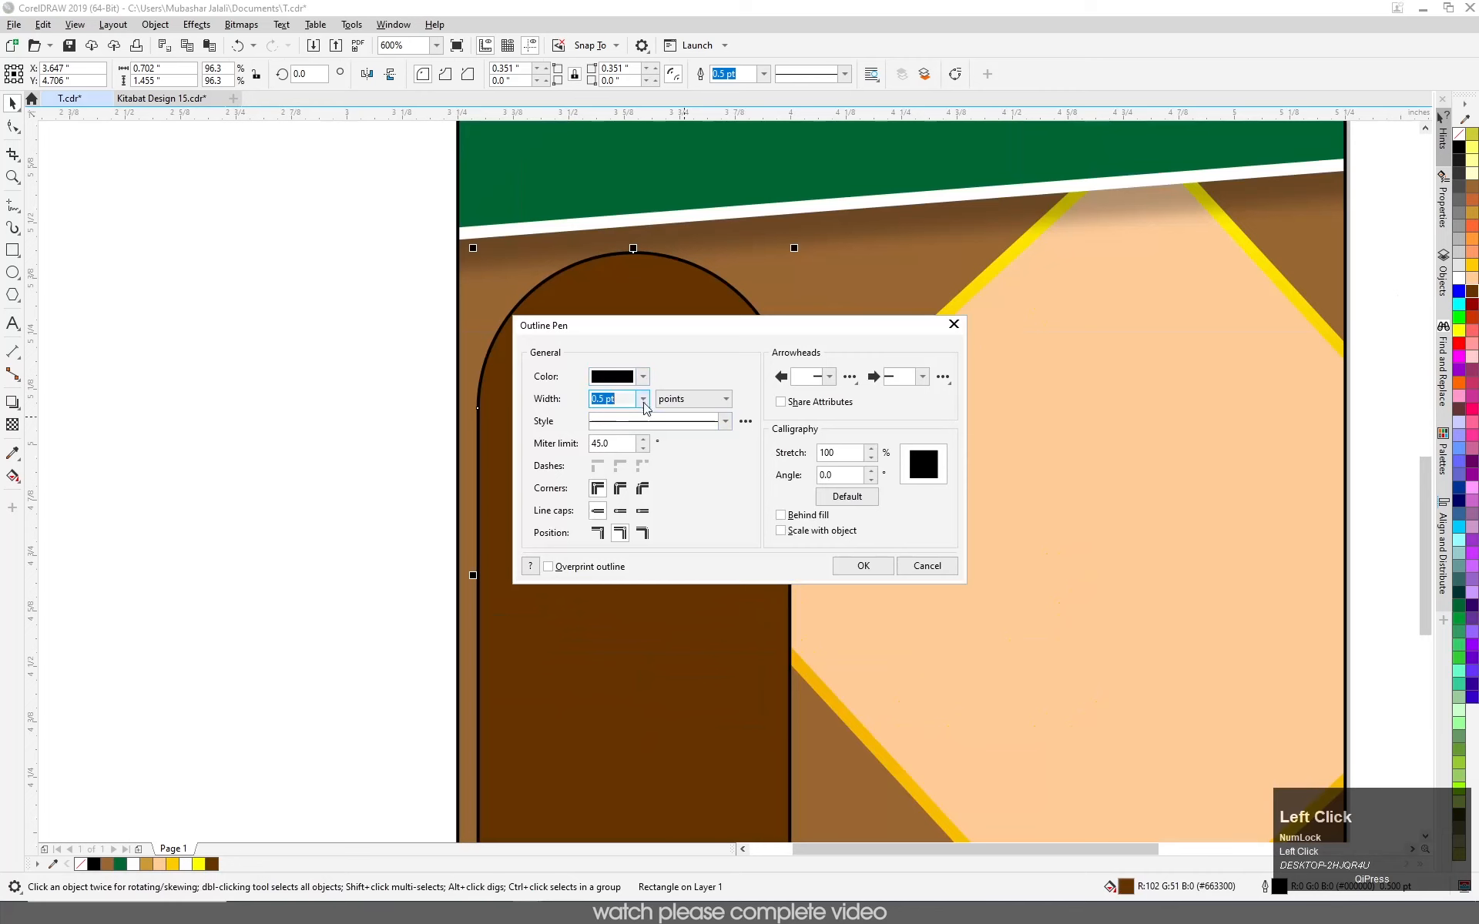
click(617, 510)
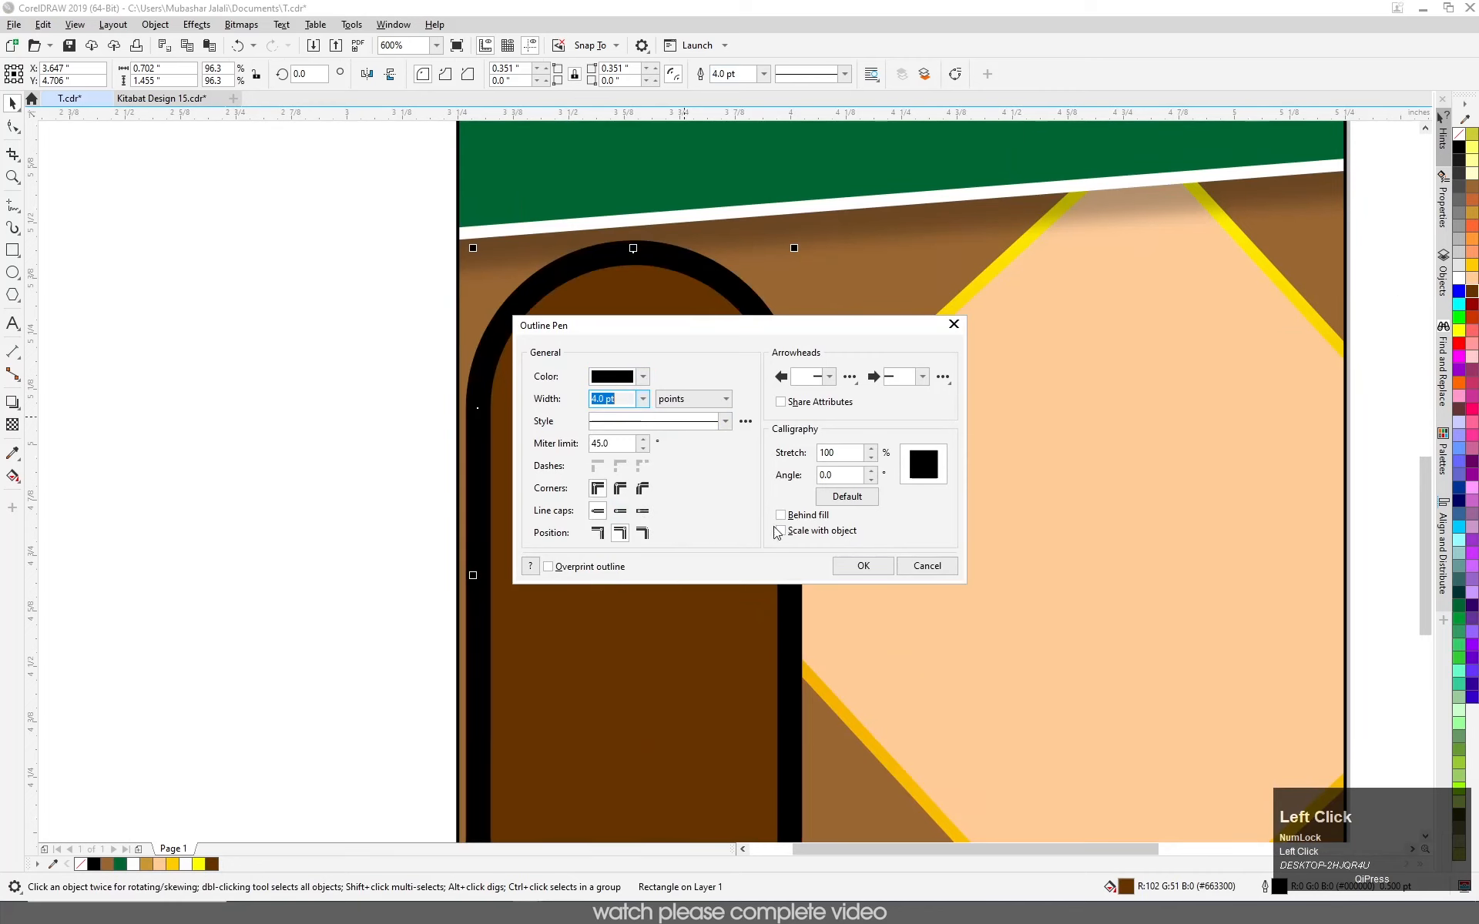
click(789, 517)
click(781, 531)
click(621, 488)
click(620, 510)
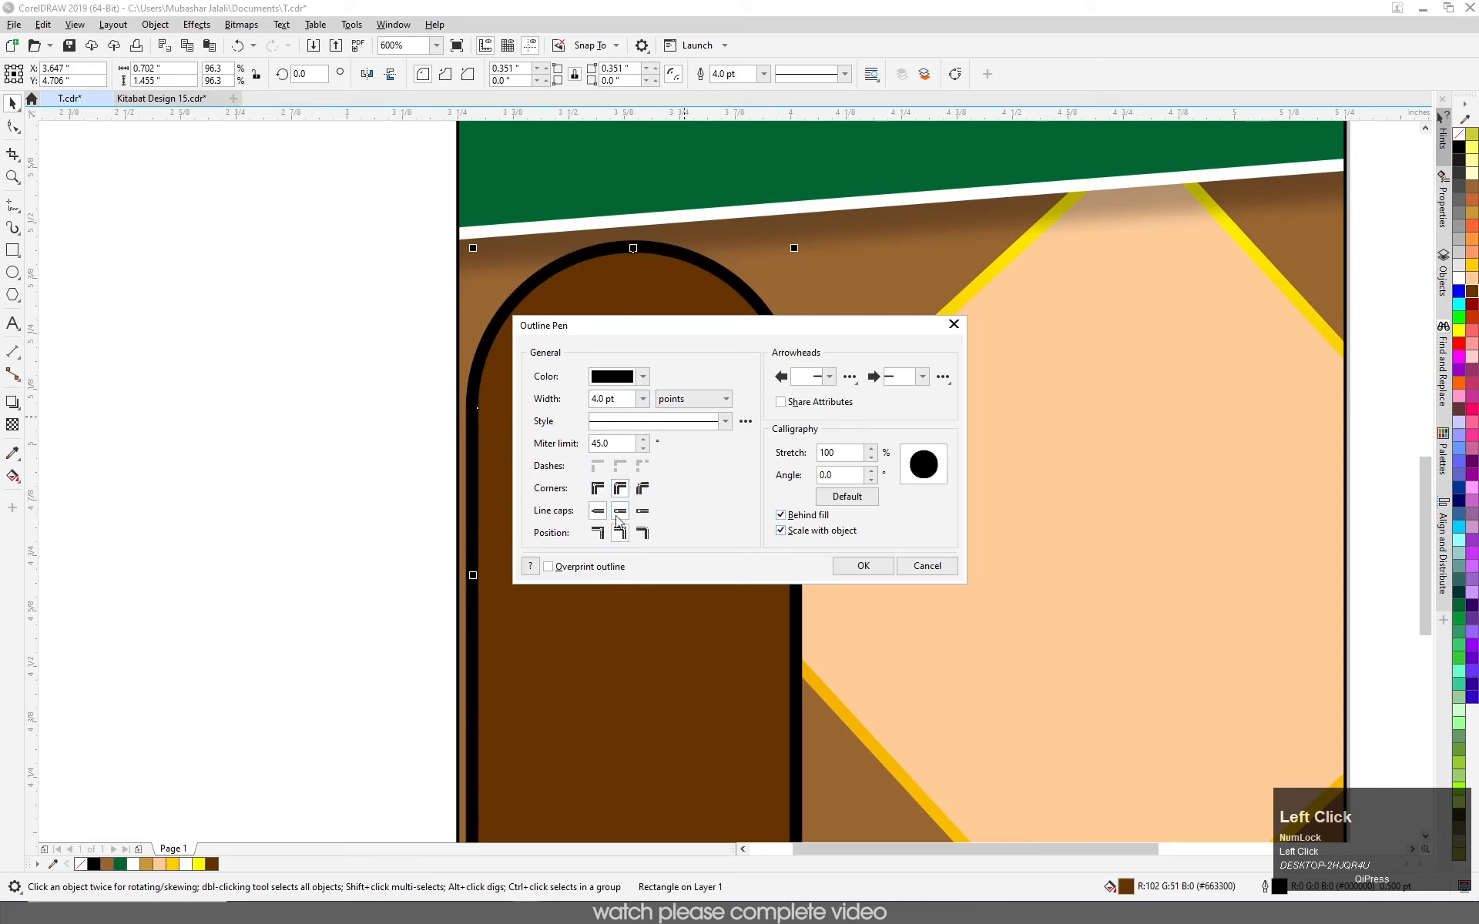
click(549, 566)
click(590, 568)
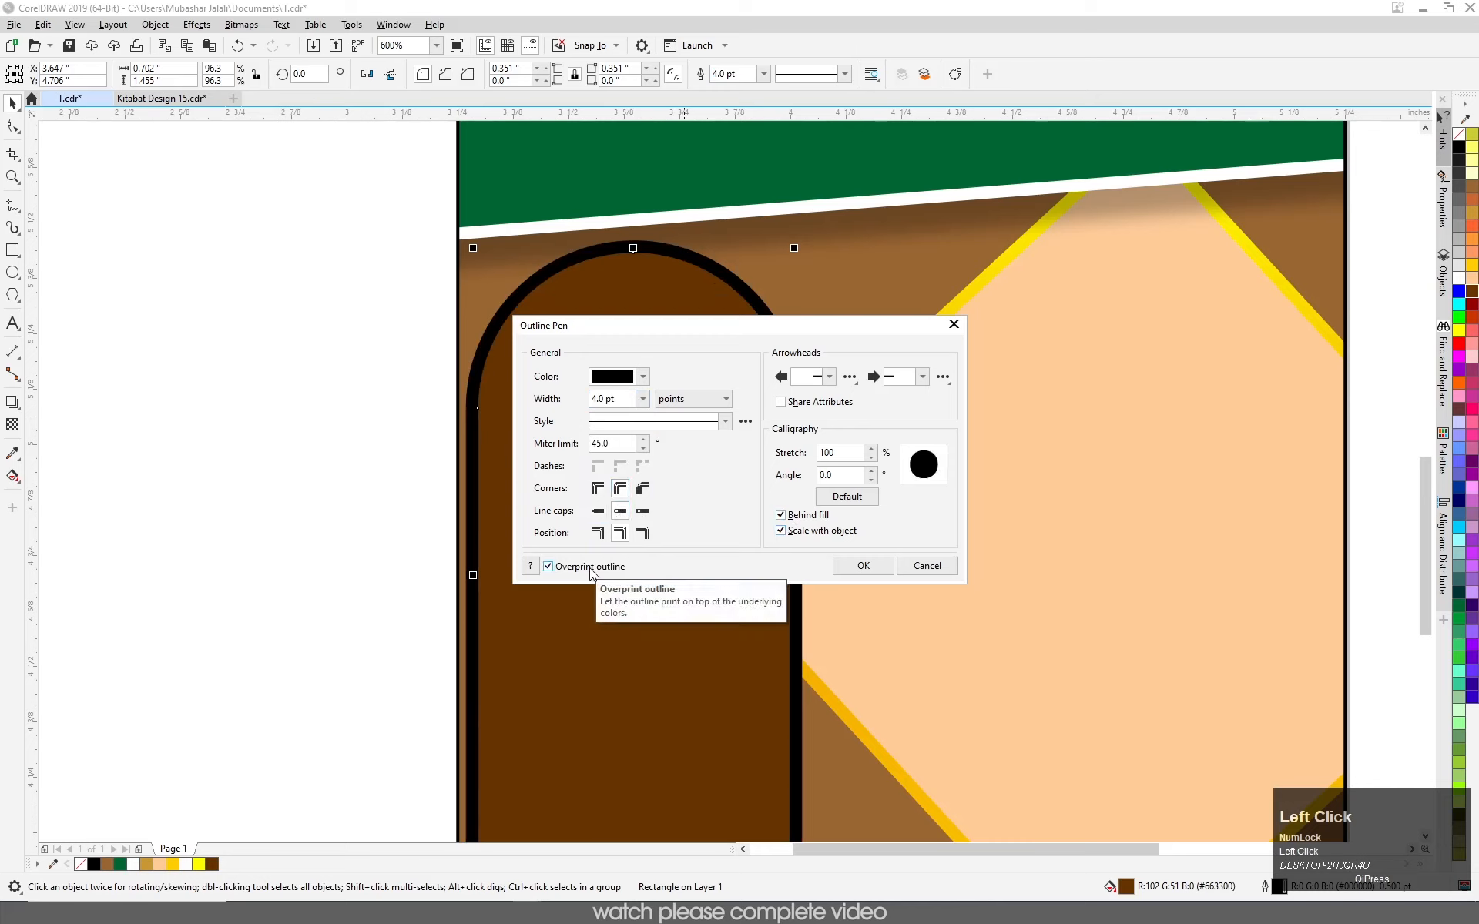
click(863, 565)
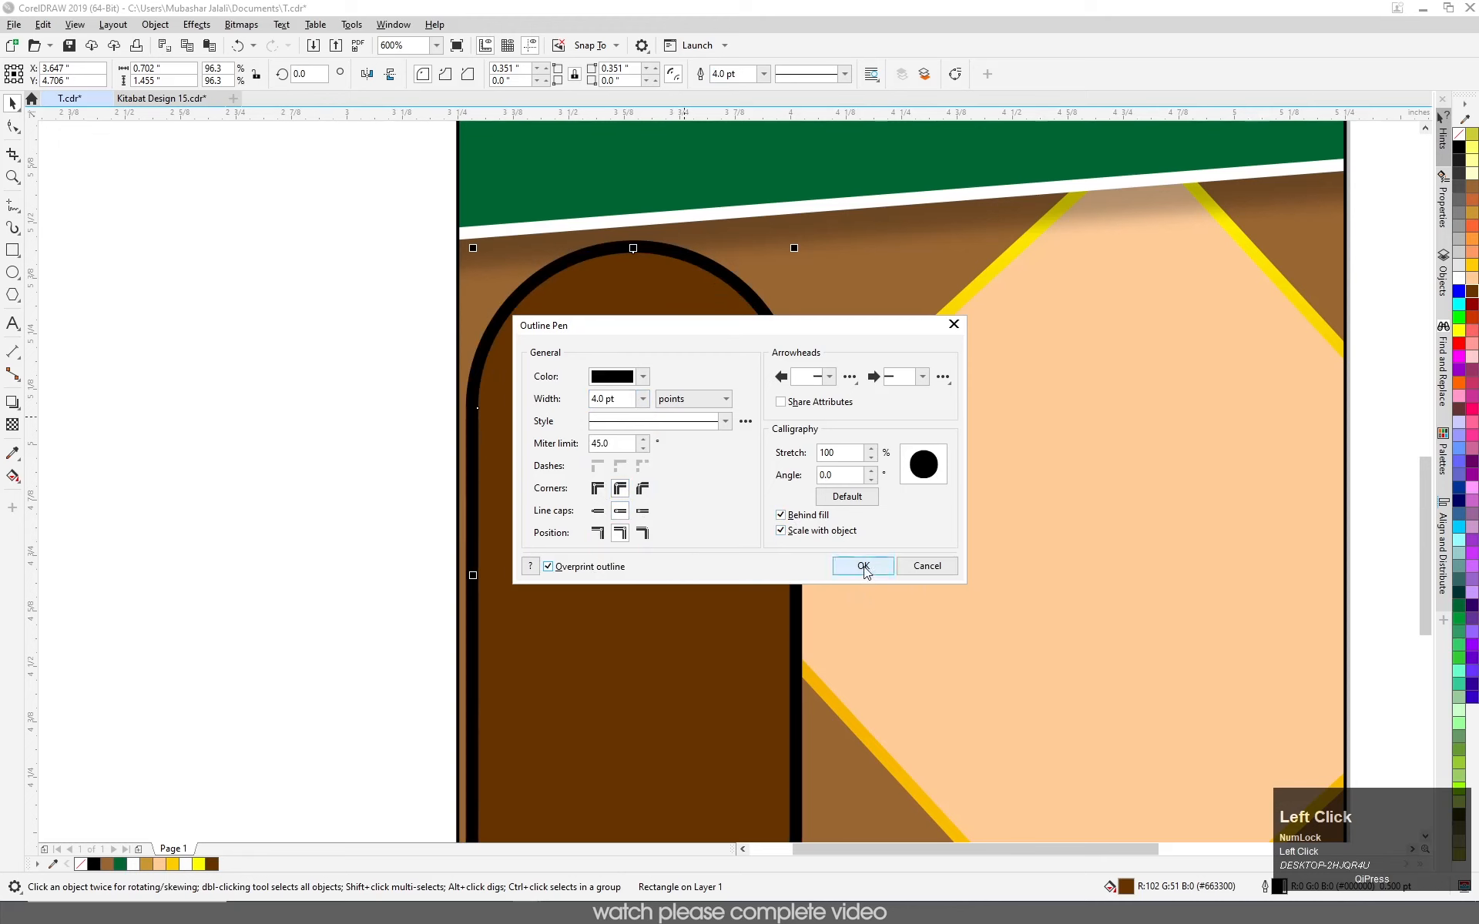
- Nudge the outlined arch up slightly toward the green band and convert its outline to a separate object
click(237, 464)
click(650, 462)
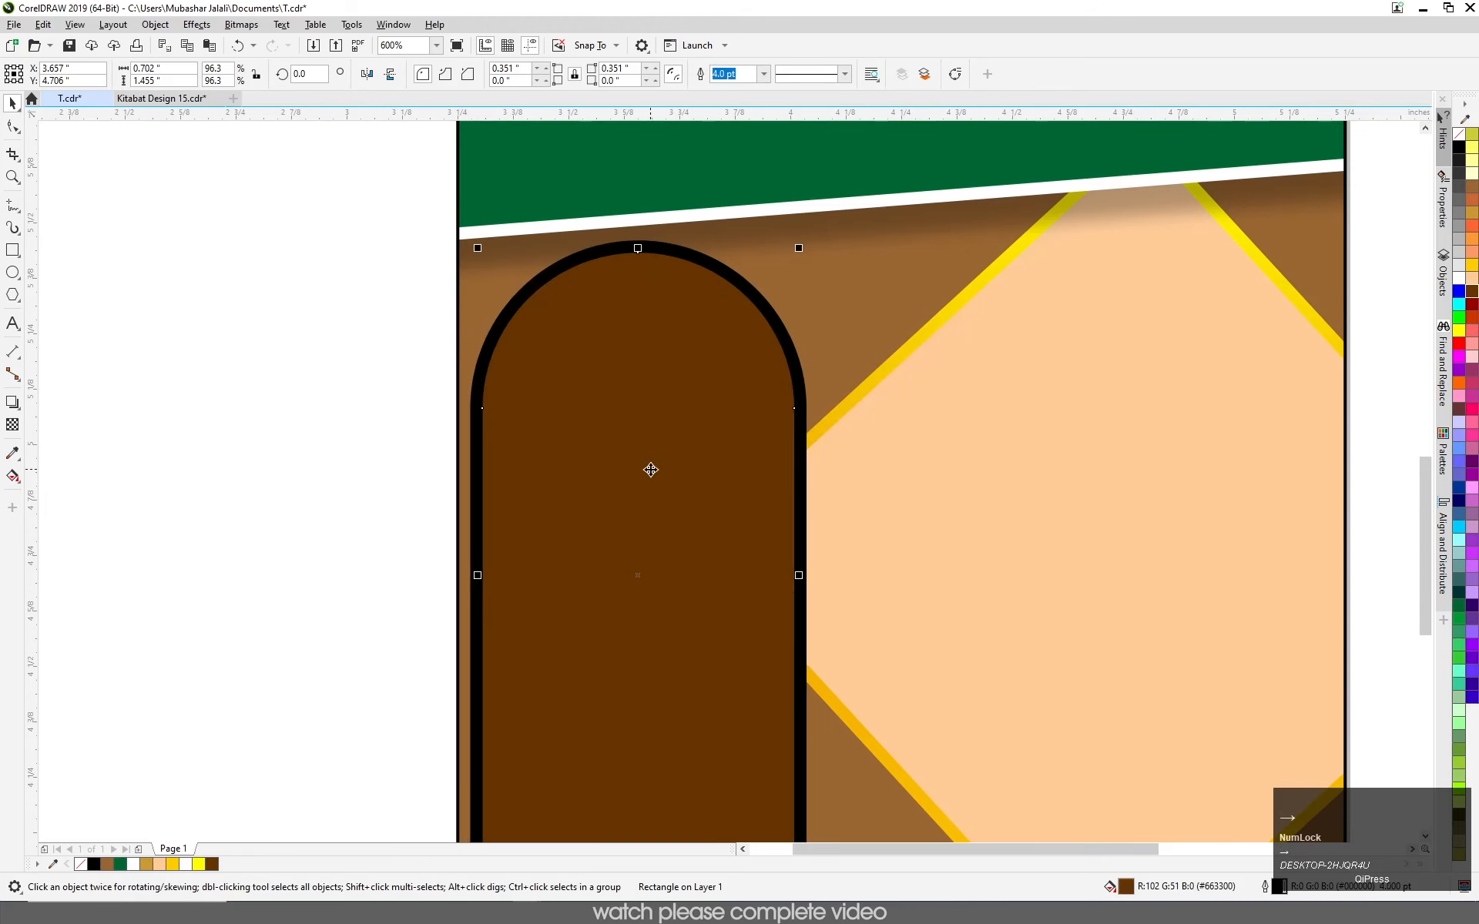
key(Up)
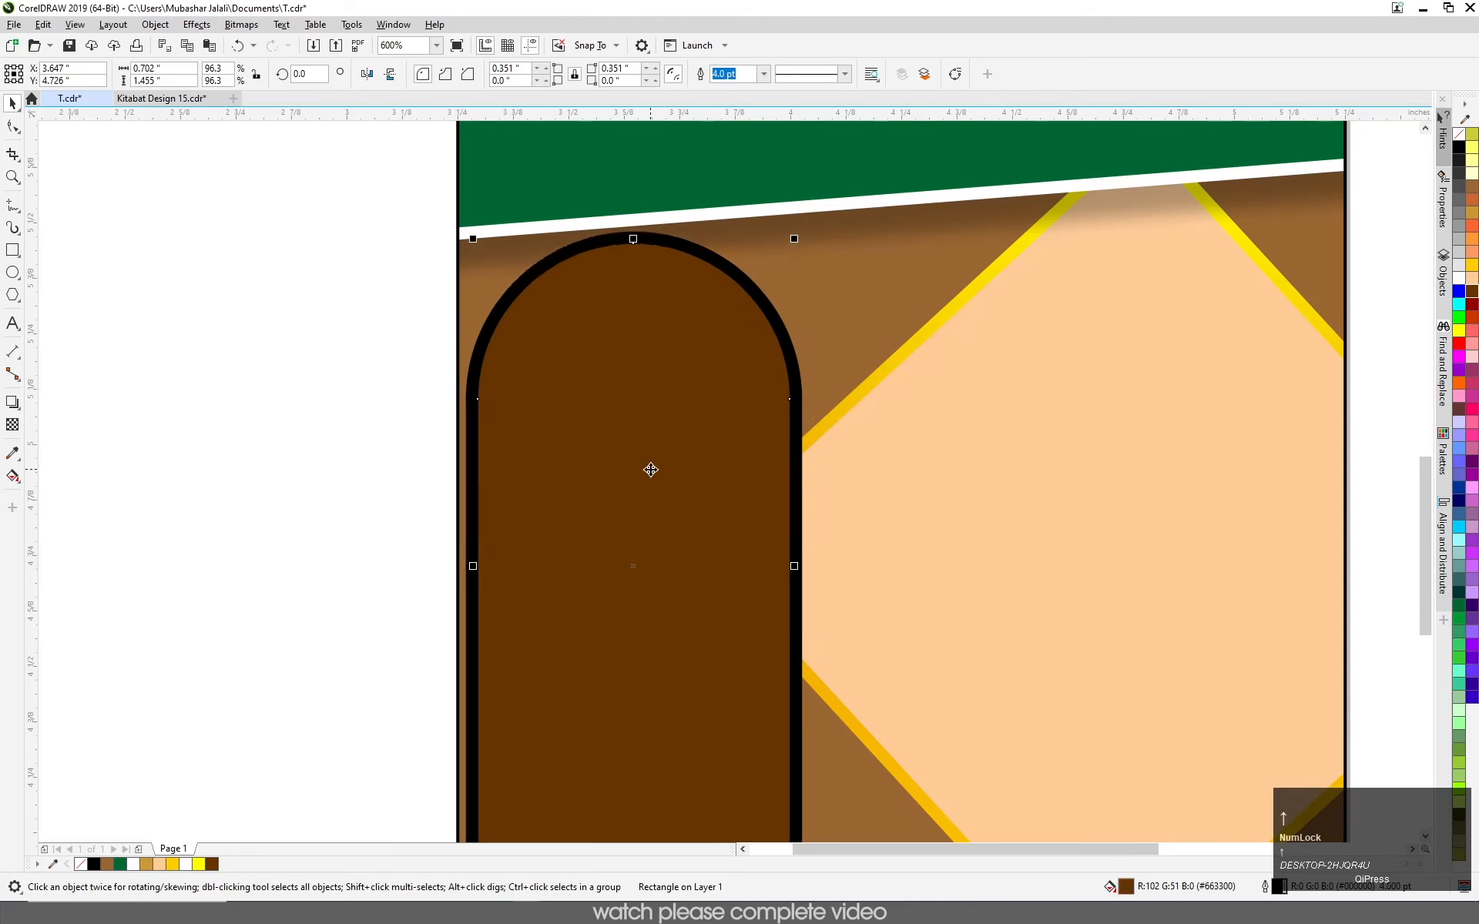
scroll(651, 470, down, 2)
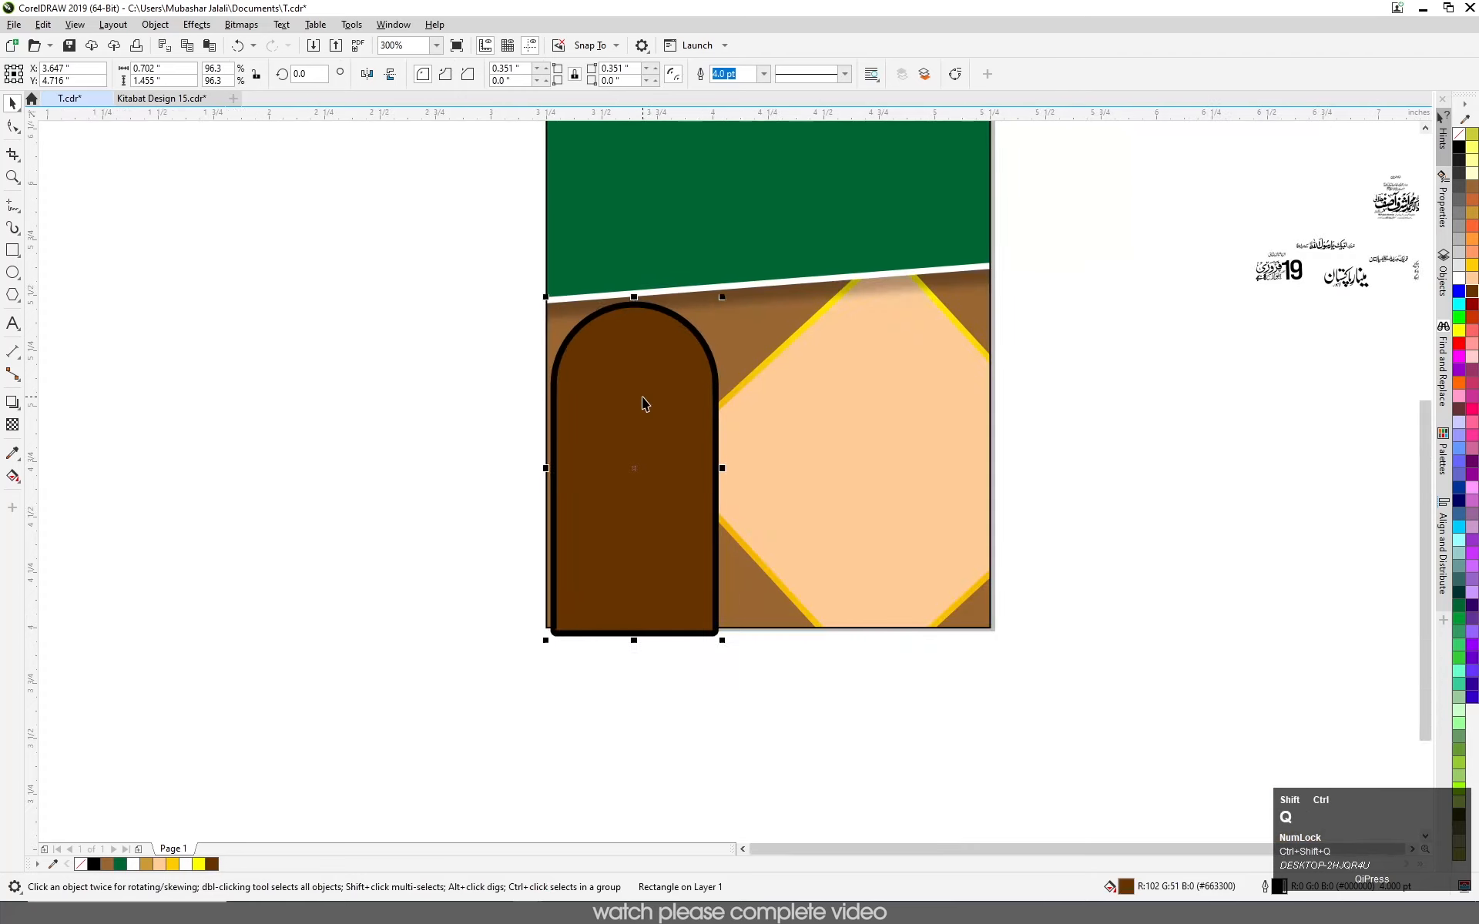
click(262, 402)
scroll(687, 288, up, 2)
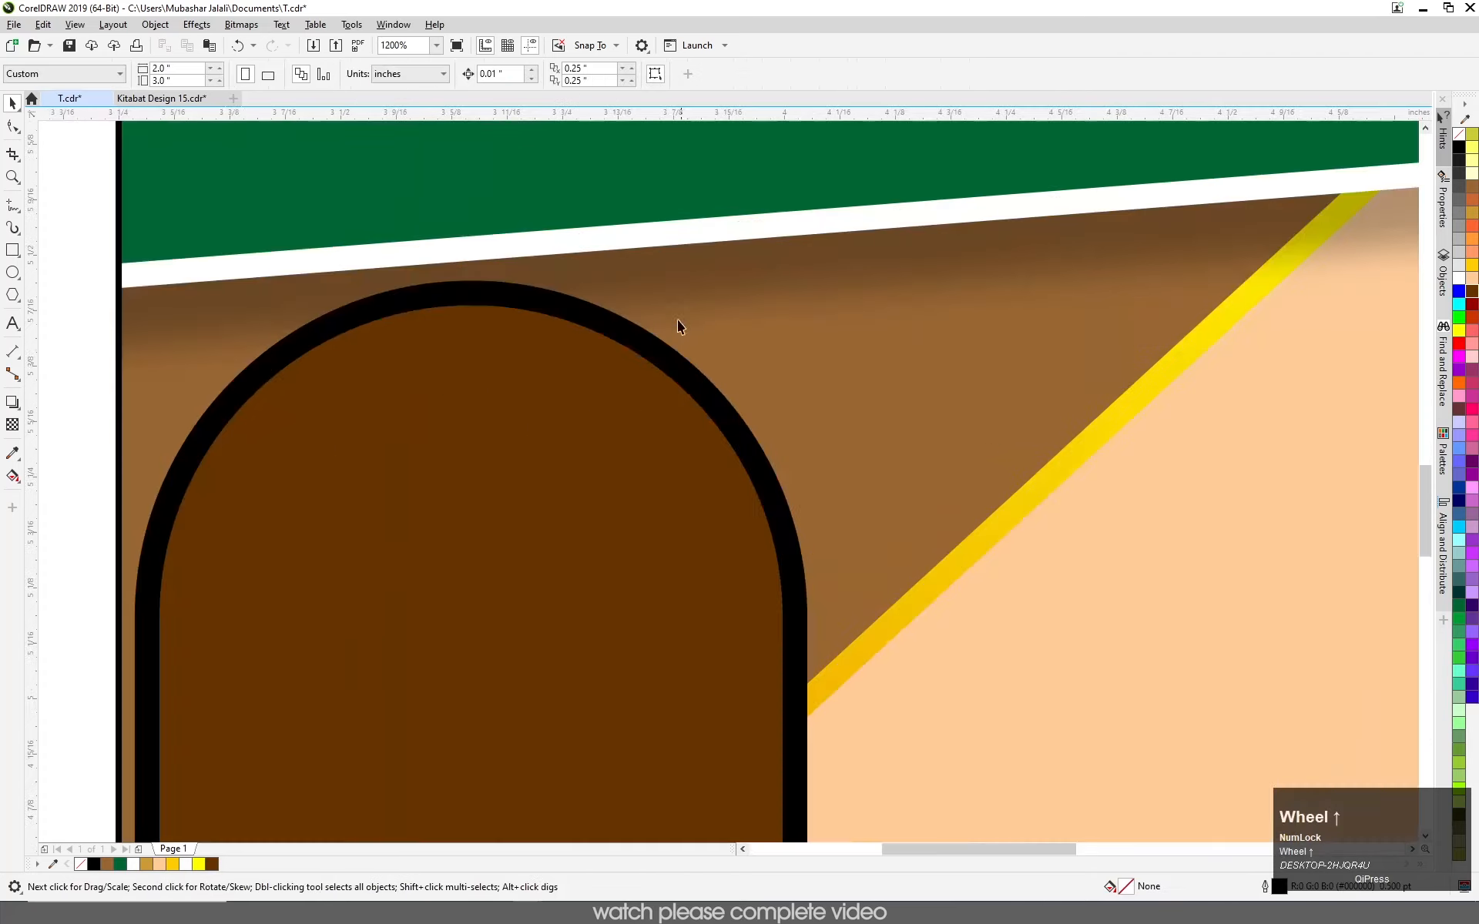
- Apply a vertical linear fountain fill to the arch's border, running from its top to just below the poster's lower edge
click(645, 351)
scroll(626, 308, down, 1)
key(g)
scroll(564, 289, down, 2)
drag(564, 258, 564, 495)
scroll(570, 245, up, 1)
drag(561, 275, 552, 333)
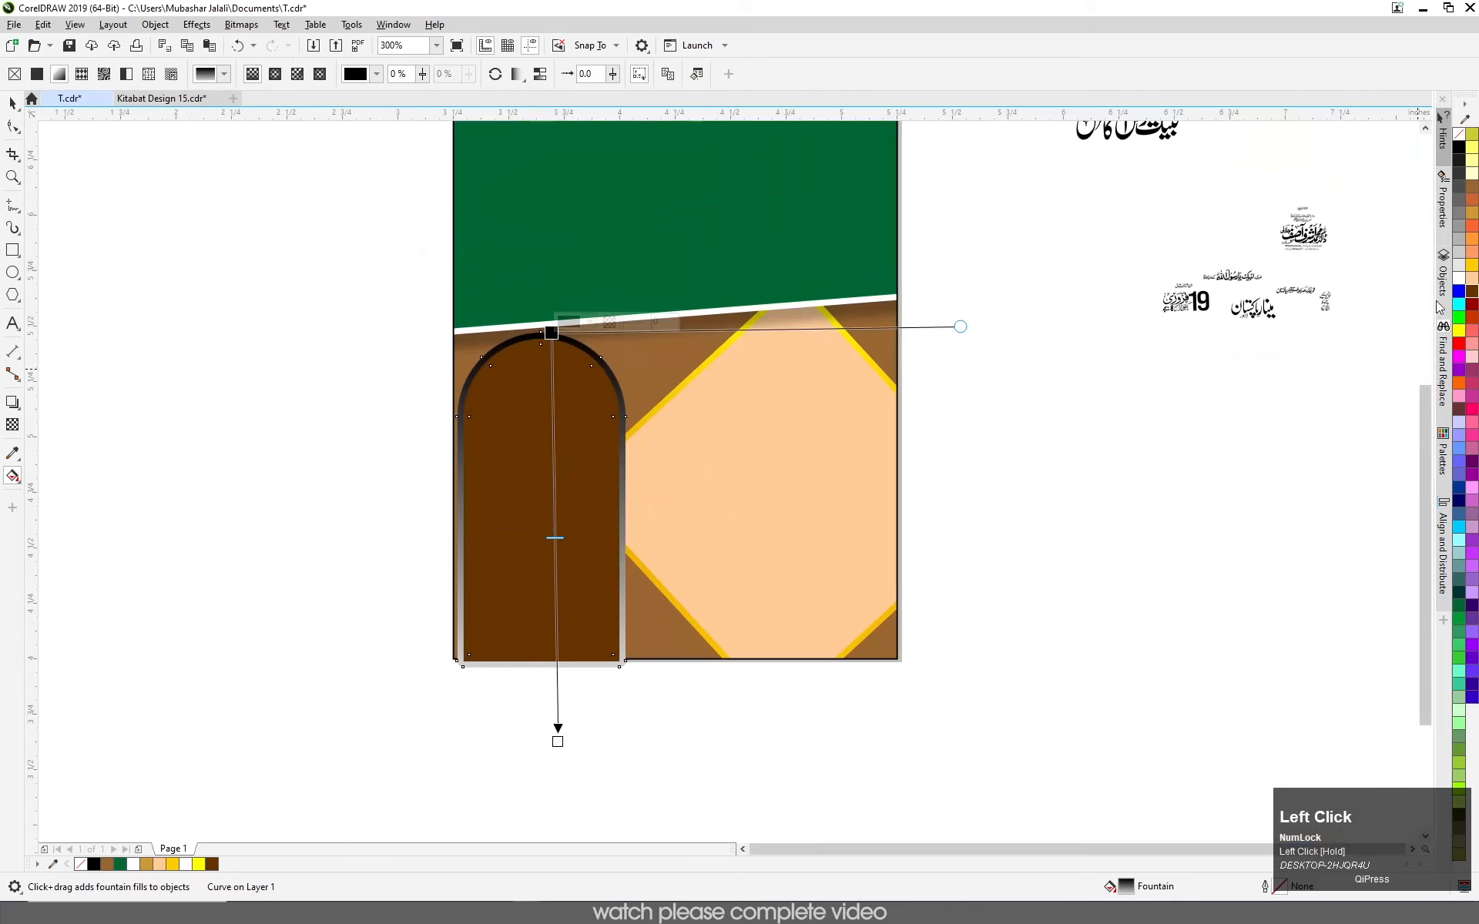
click(1457, 282)
drag(569, 742, 564, 685)
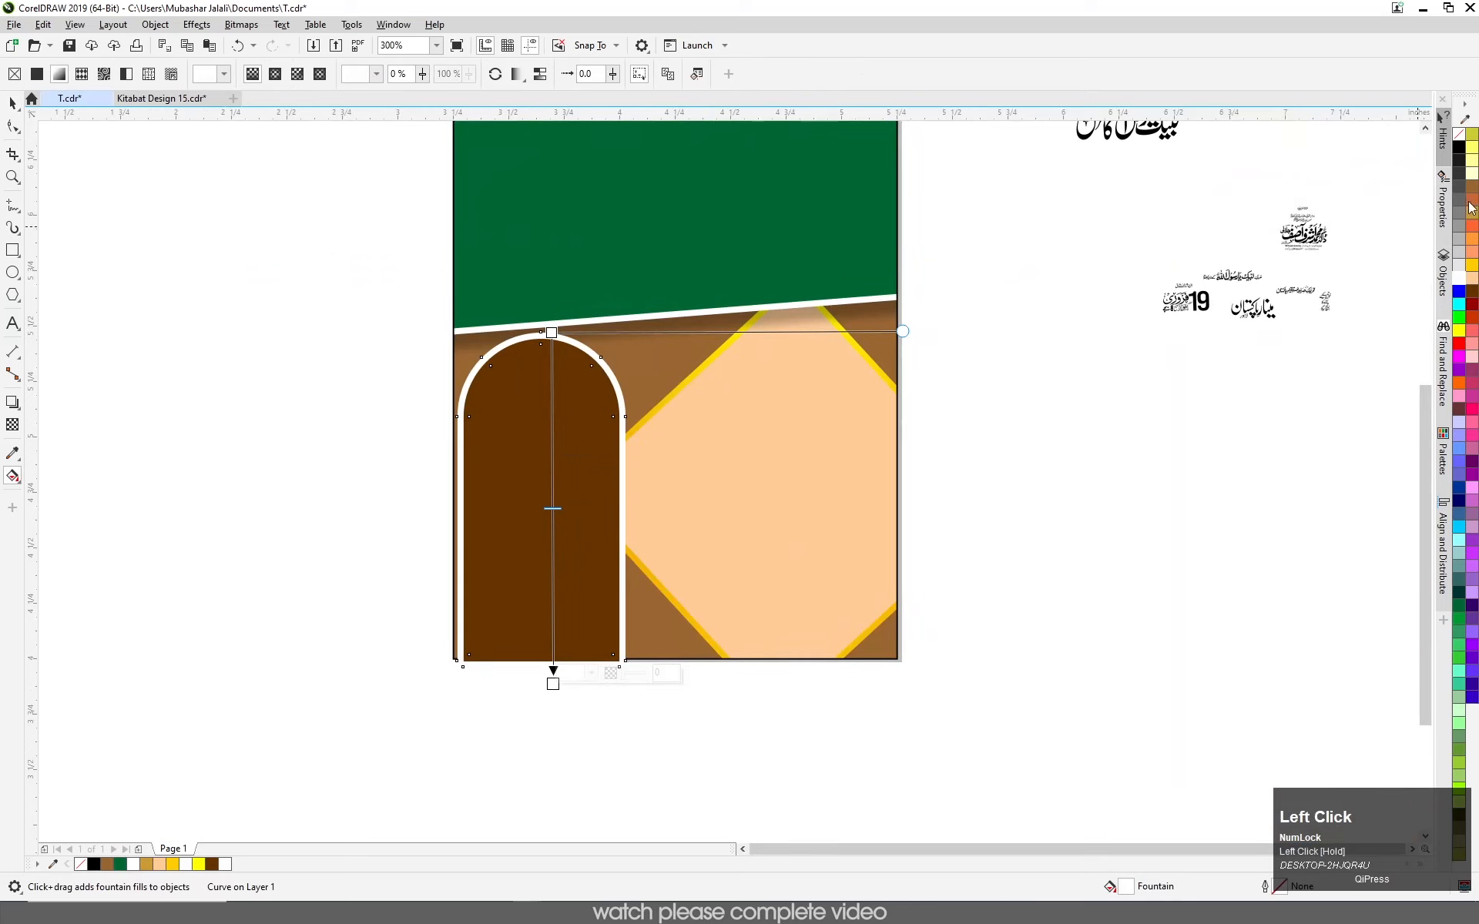
- Color the arch border's gradient gold at its upper end and pale yellow at its lower end
click(1471, 162)
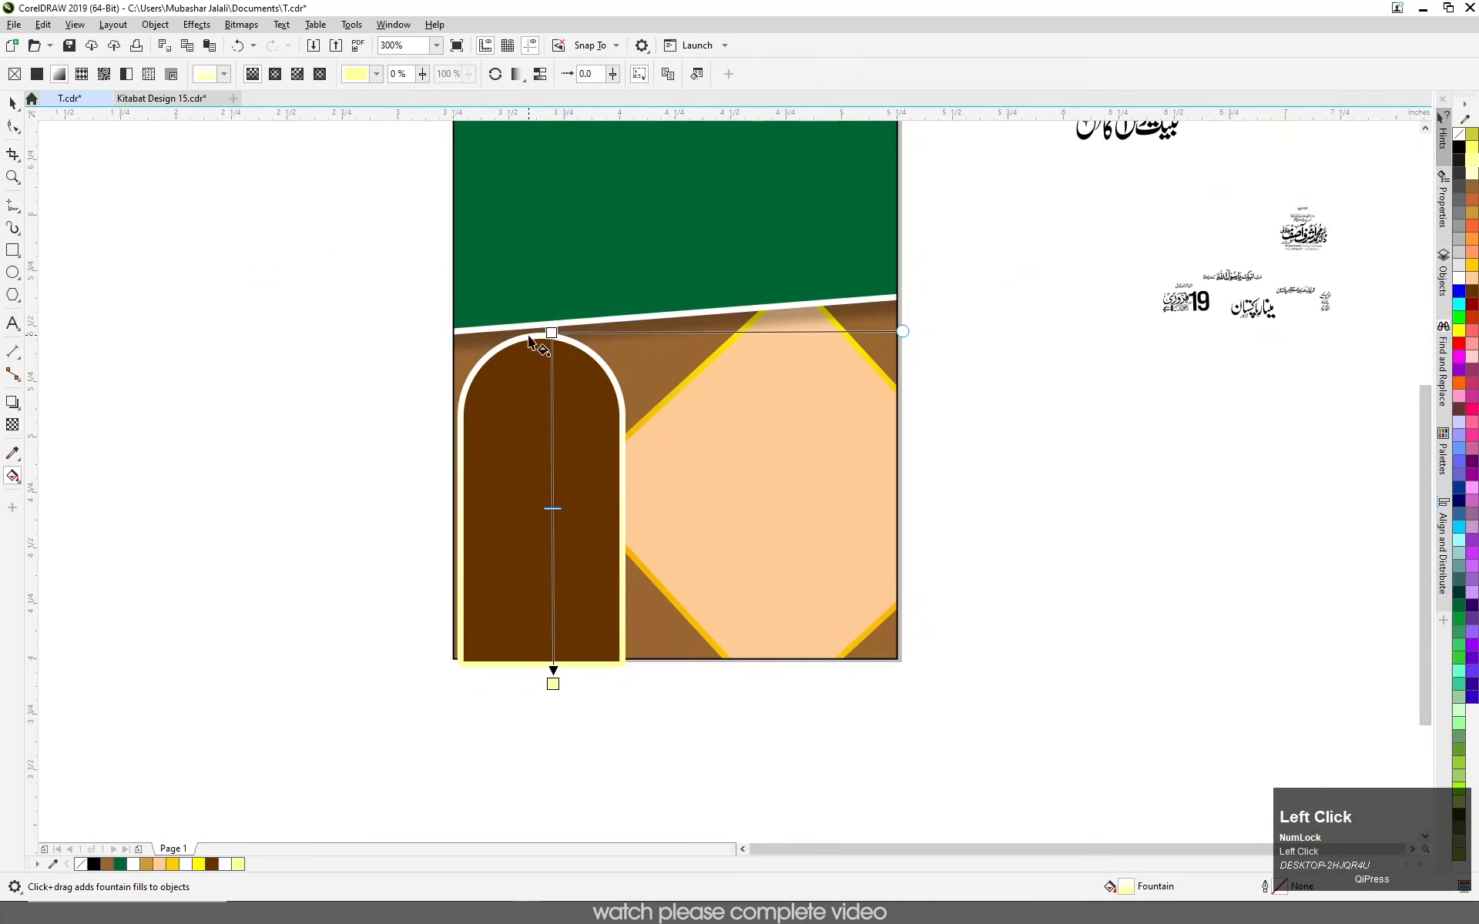
click(551, 332)
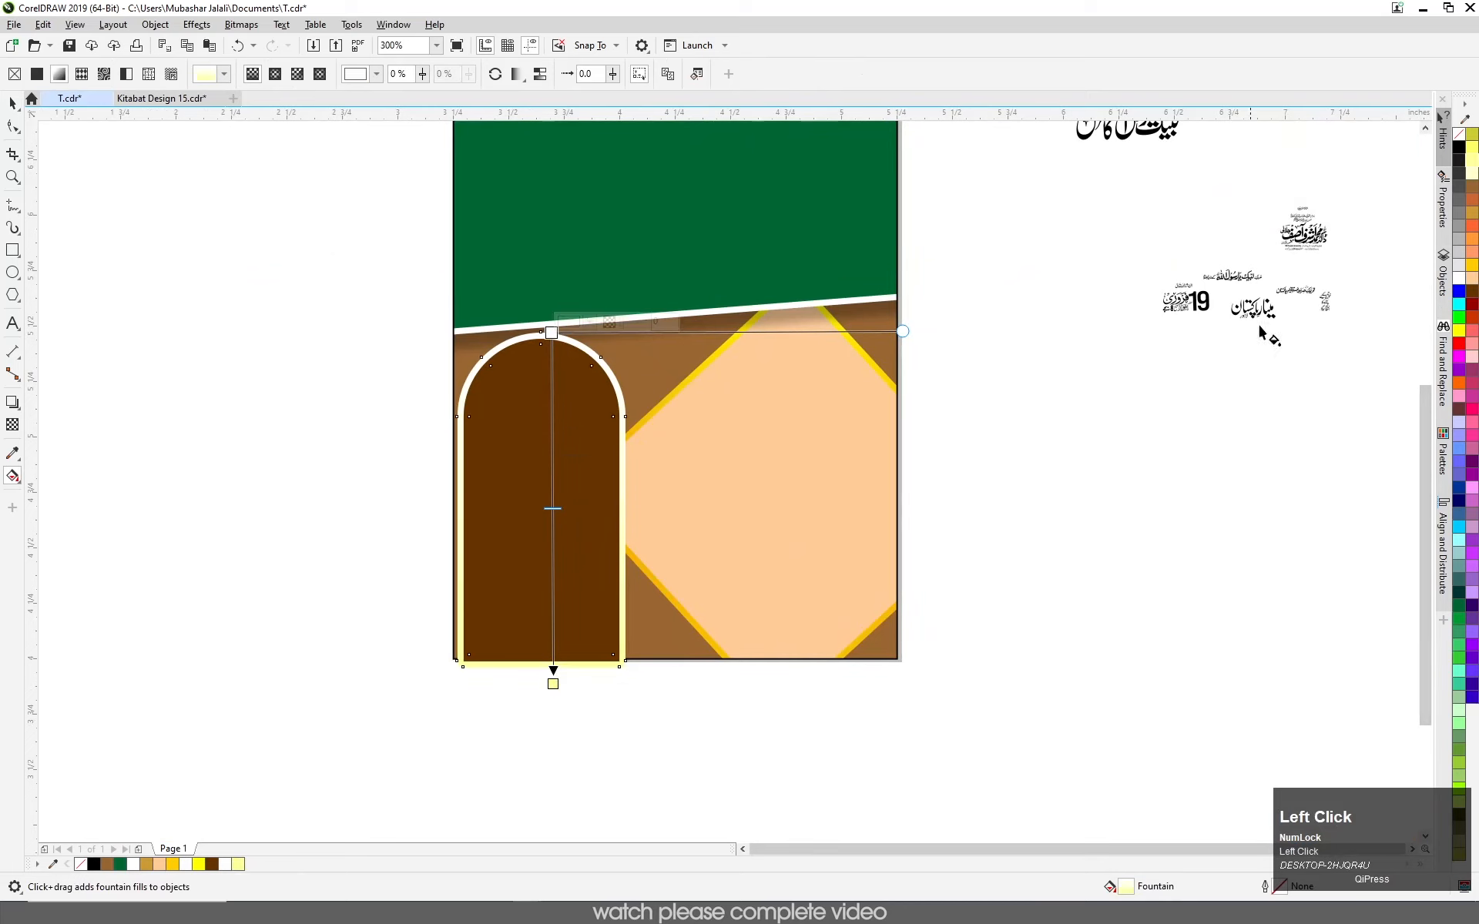
click(1472, 265)
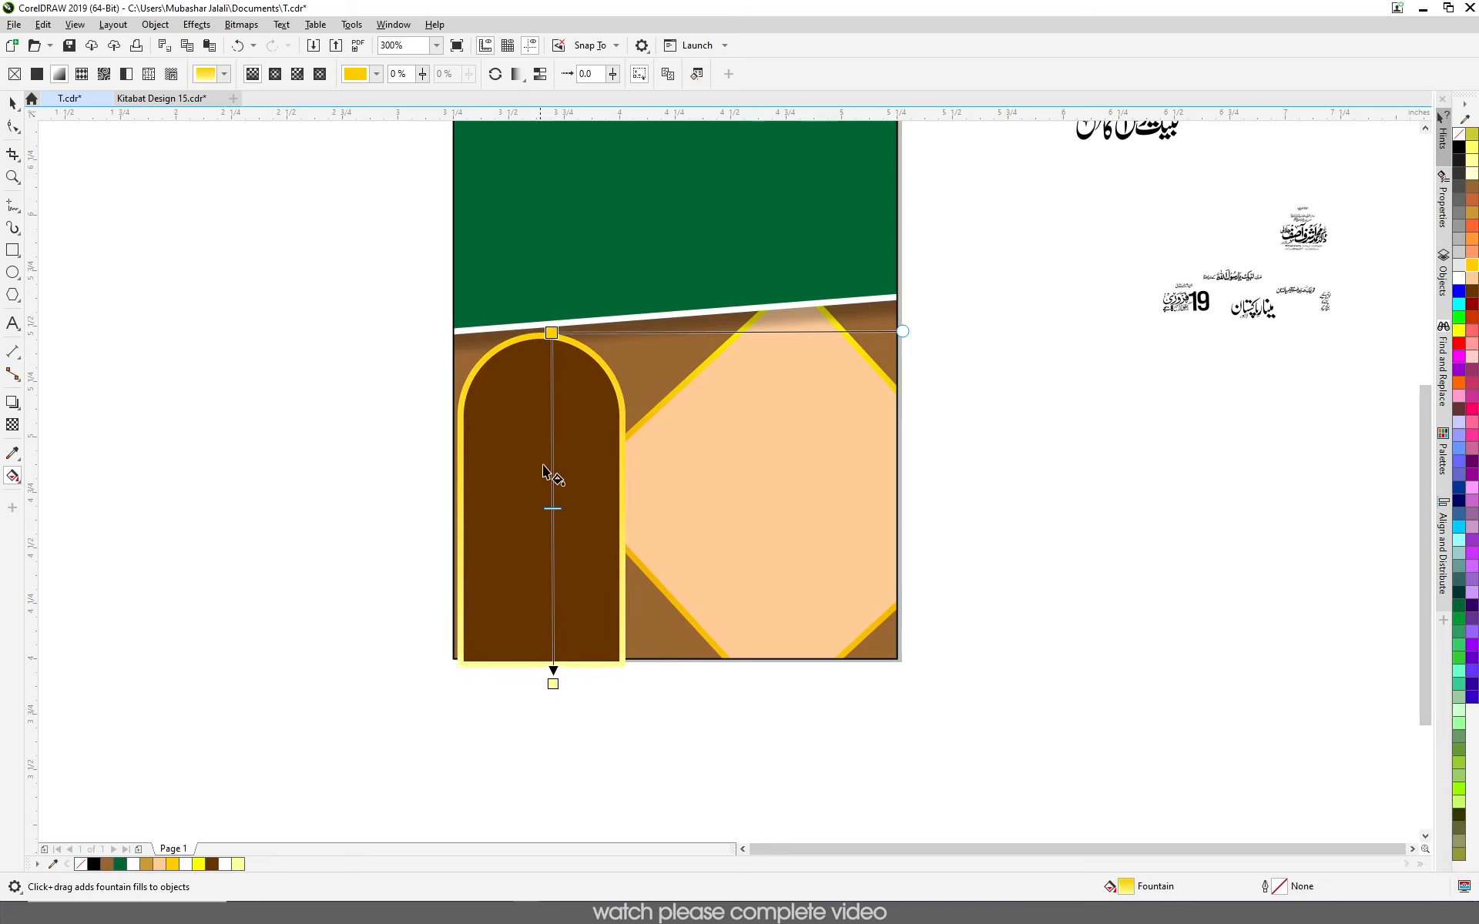
- Shift the arch border's gradient slightly left and color it light yellow at the upper end and gold at the lower end
drag(552, 463, 540, 462)
click(1471, 173)
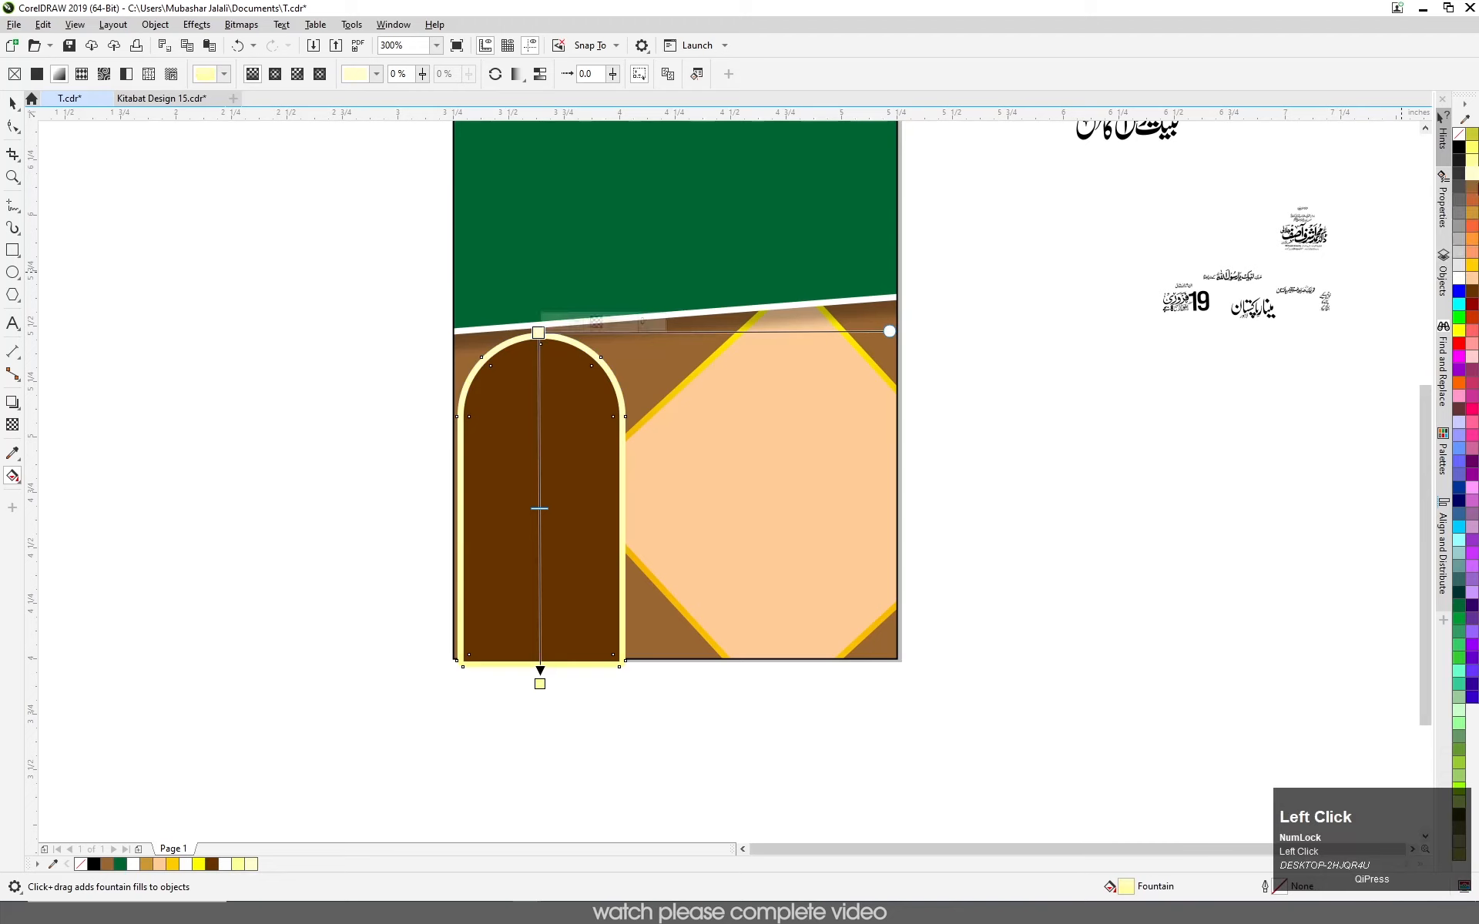
click(1471, 146)
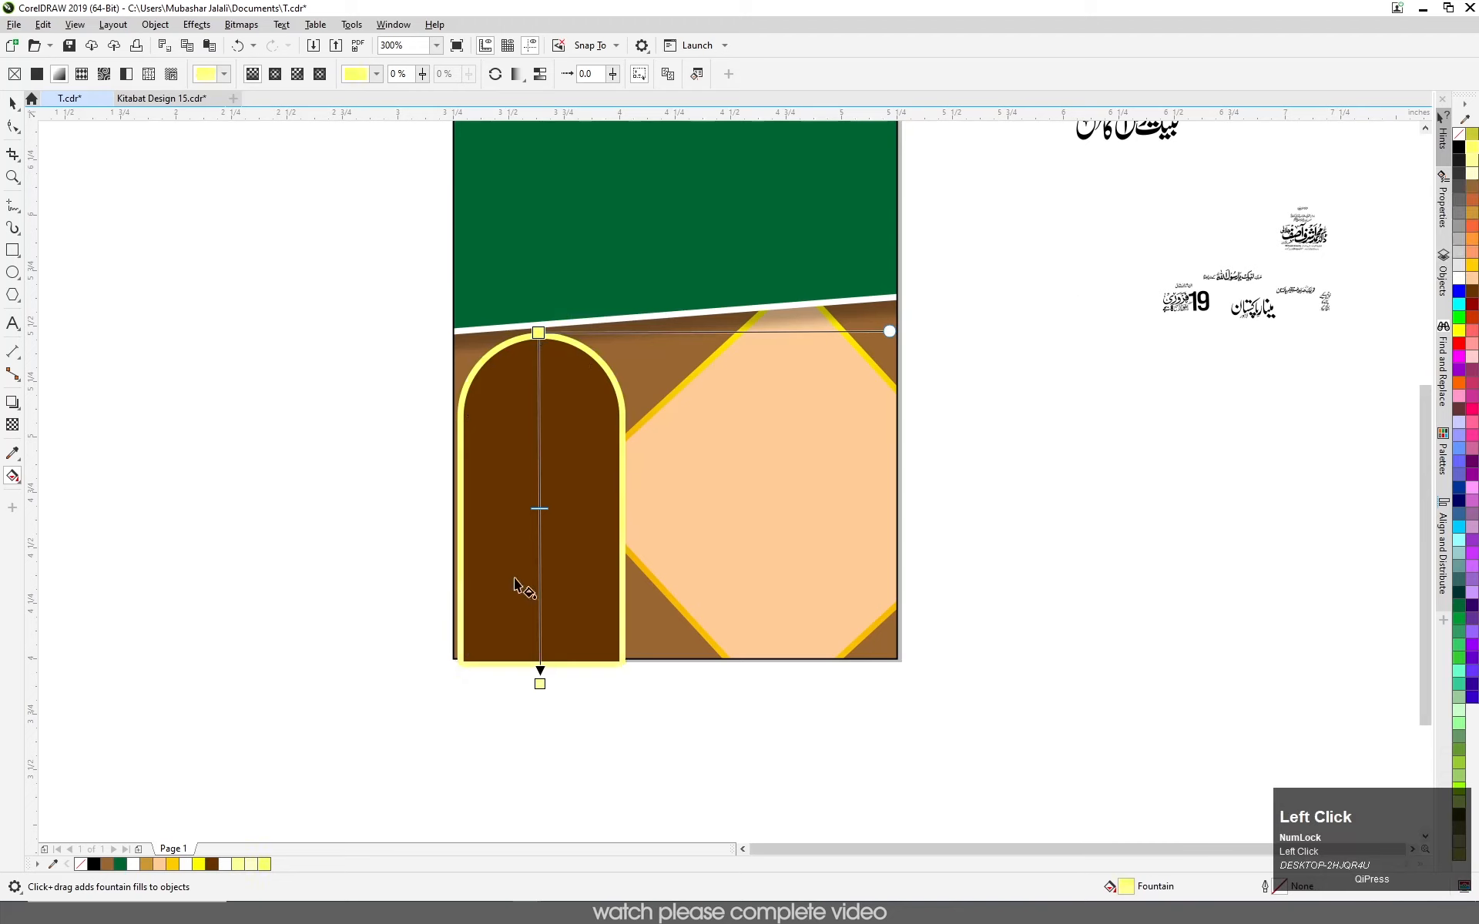
click(539, 684)
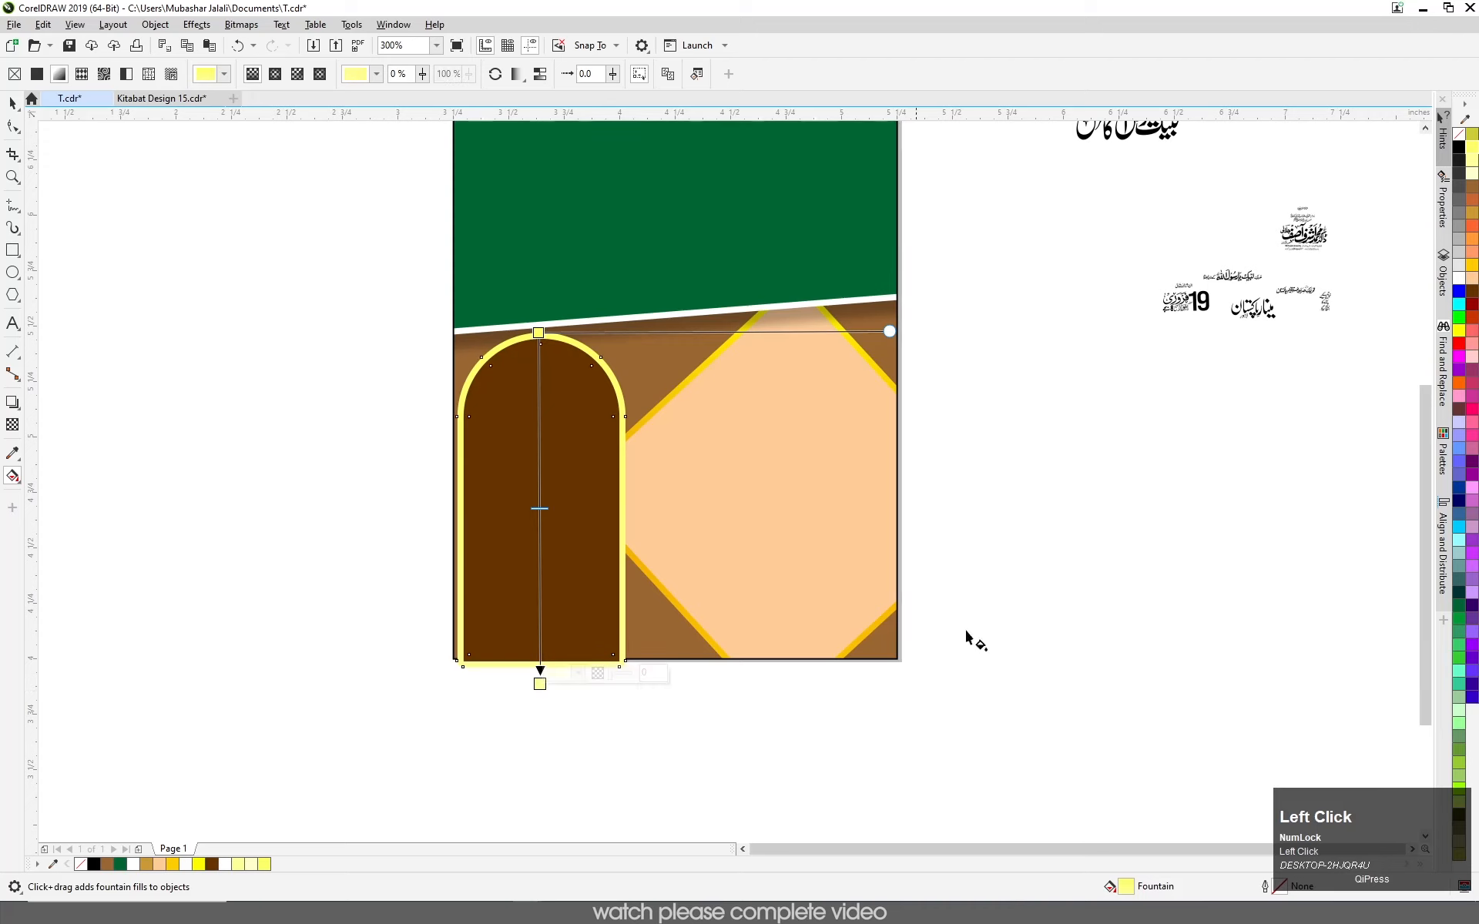
click(1468, 266)
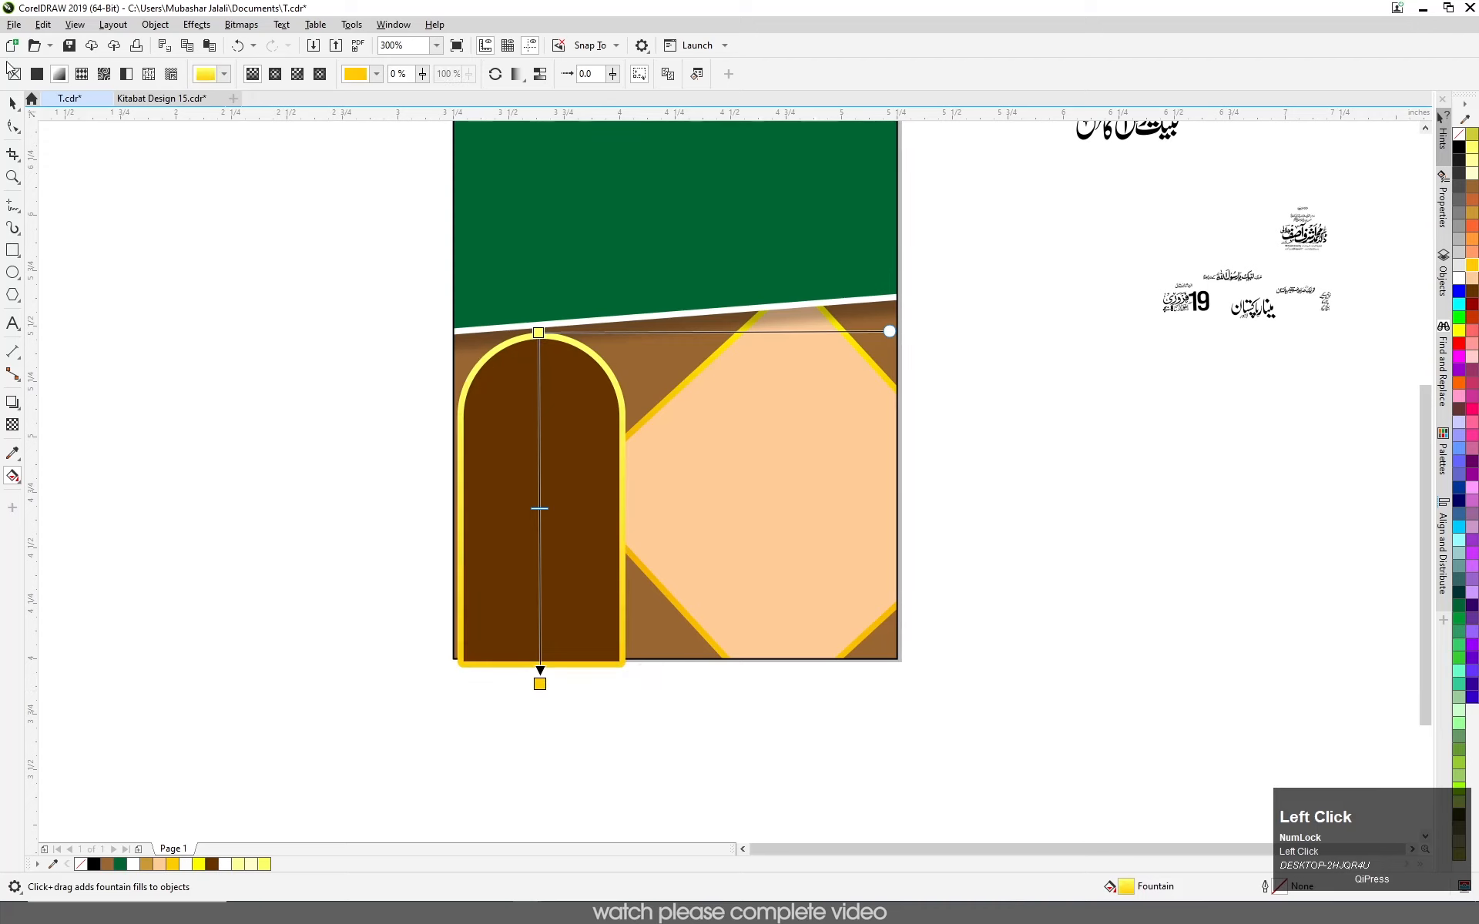
- Group the dark brown arch with its gold border and PowerClip the group inside the poster frame
click(13, 104)
click(53, 221)
click(548, 467)
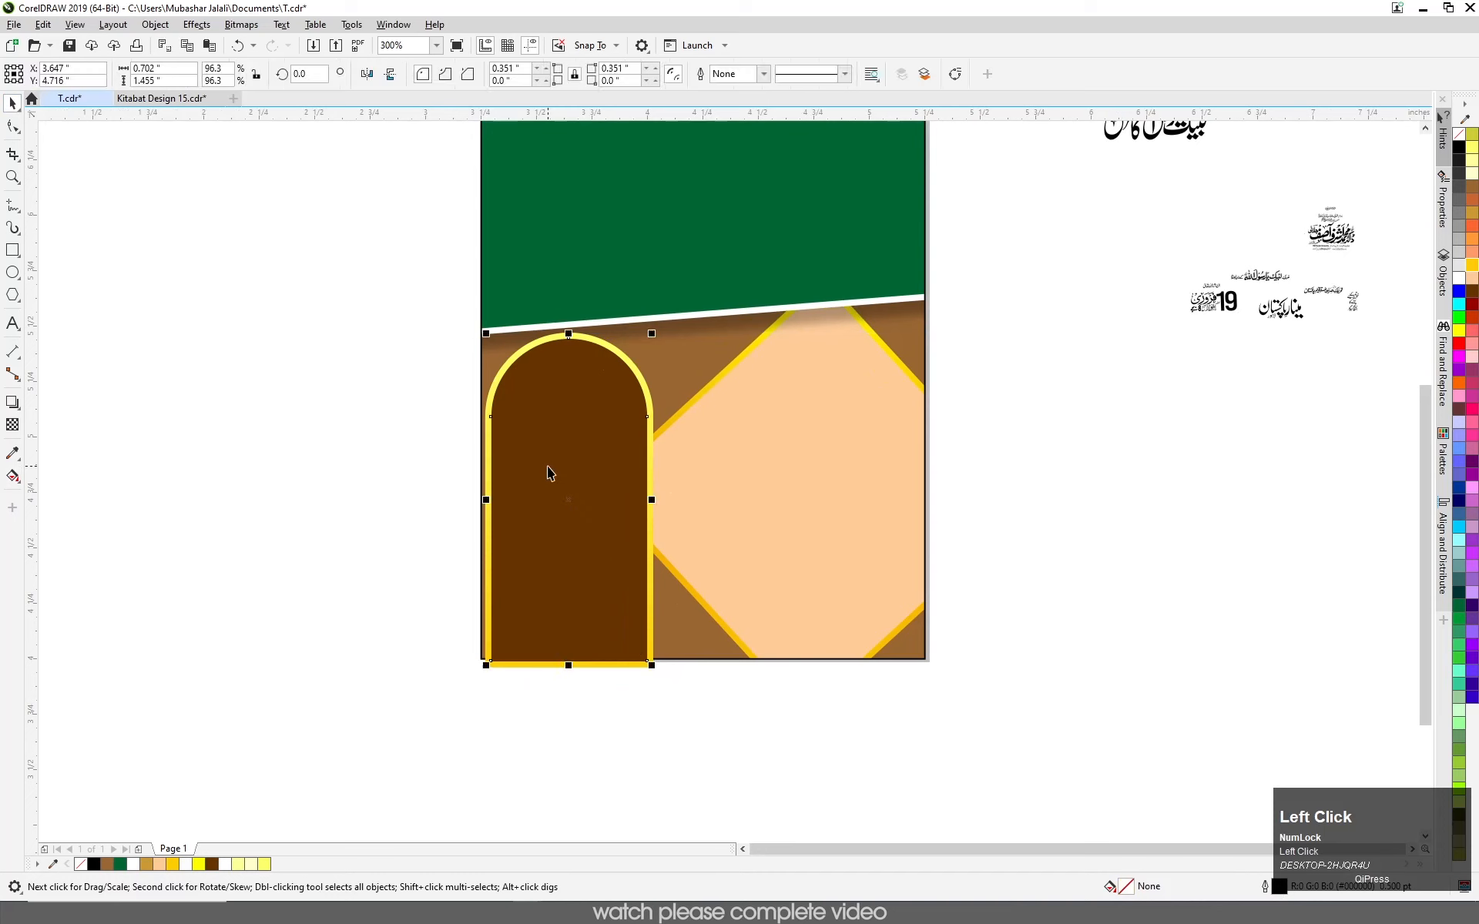
right_click(610, 481)
click(292, 266)
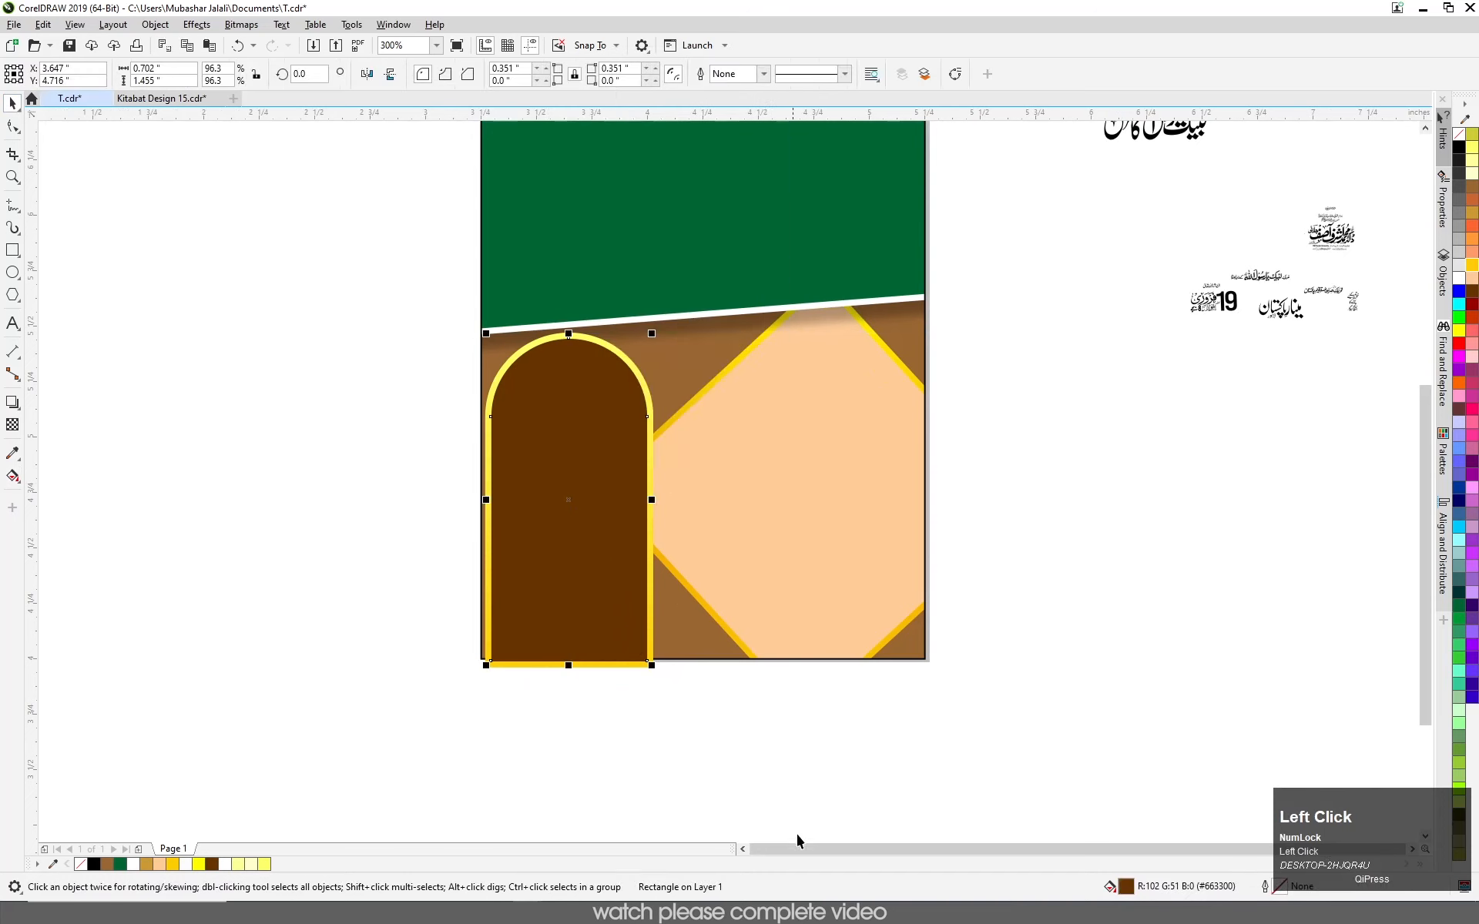
drag(333, 282, 791, 771)
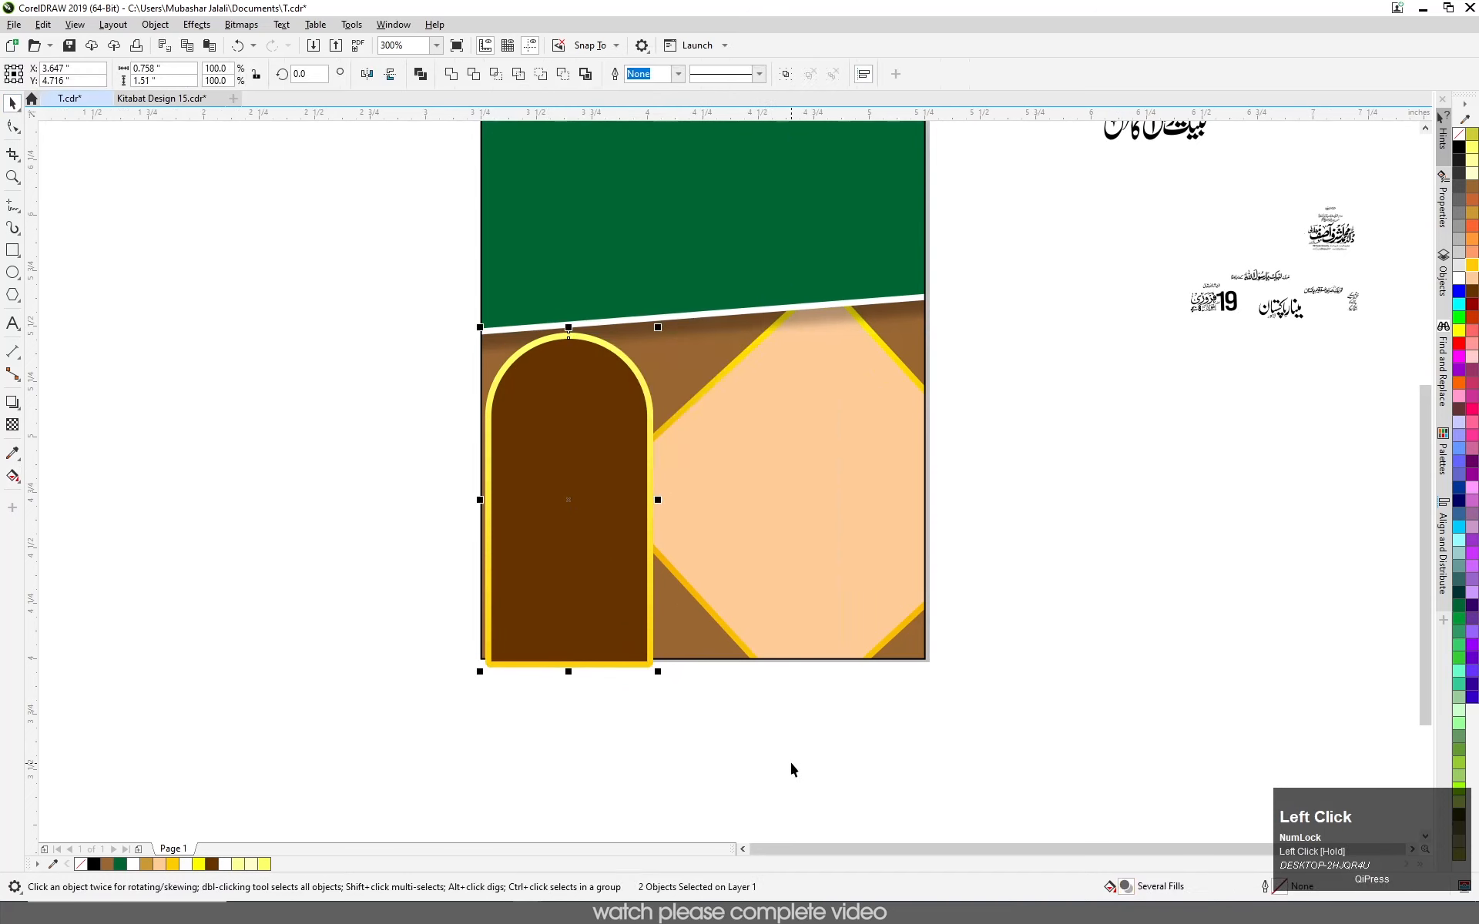
right_click(594, 617)
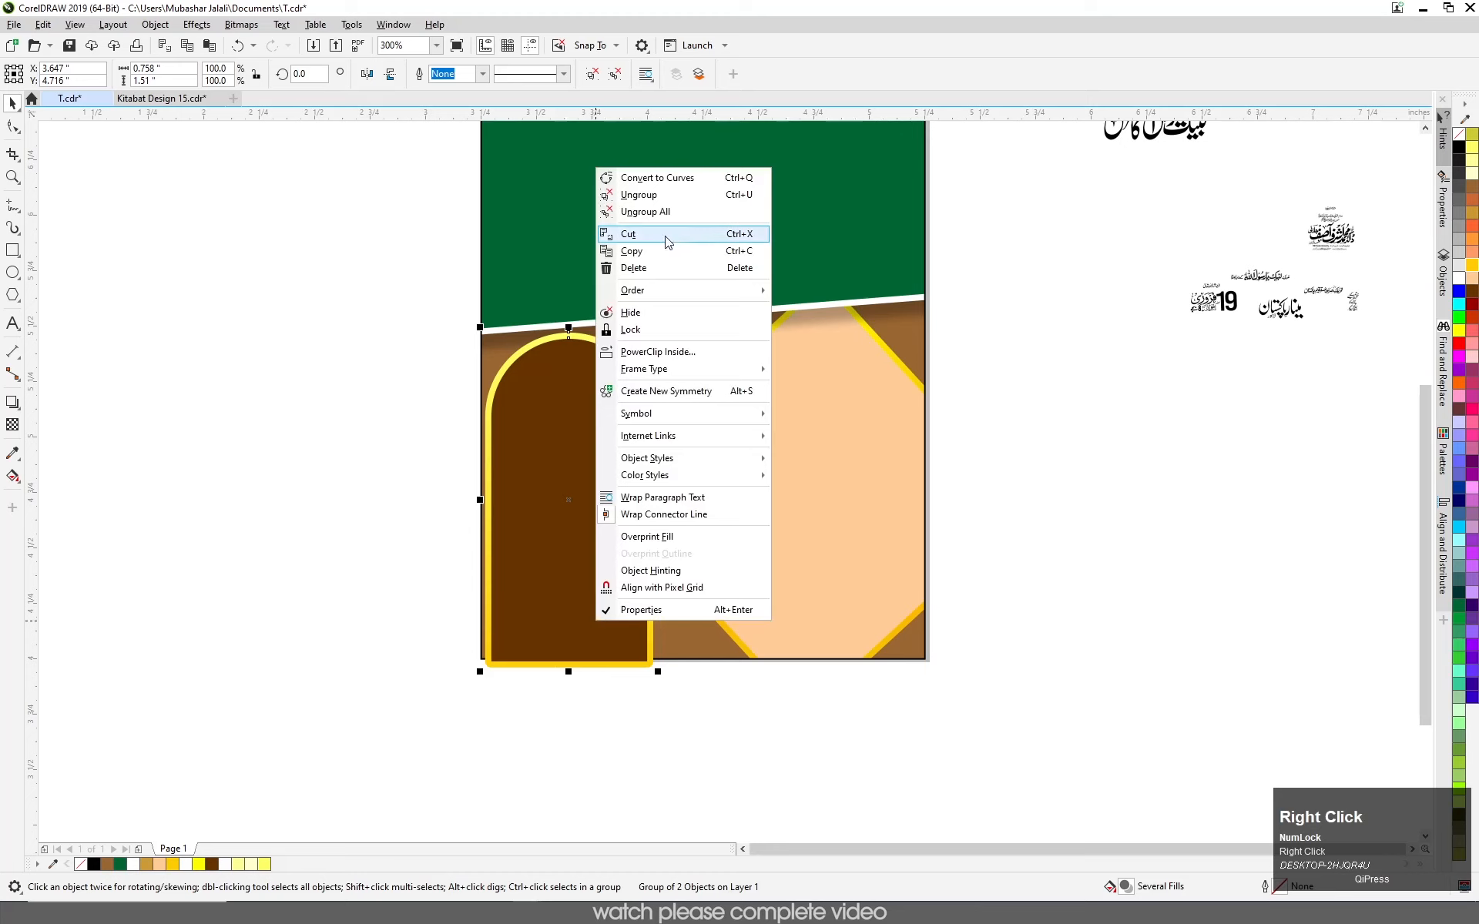
click(658, 351)
click(756, 555)
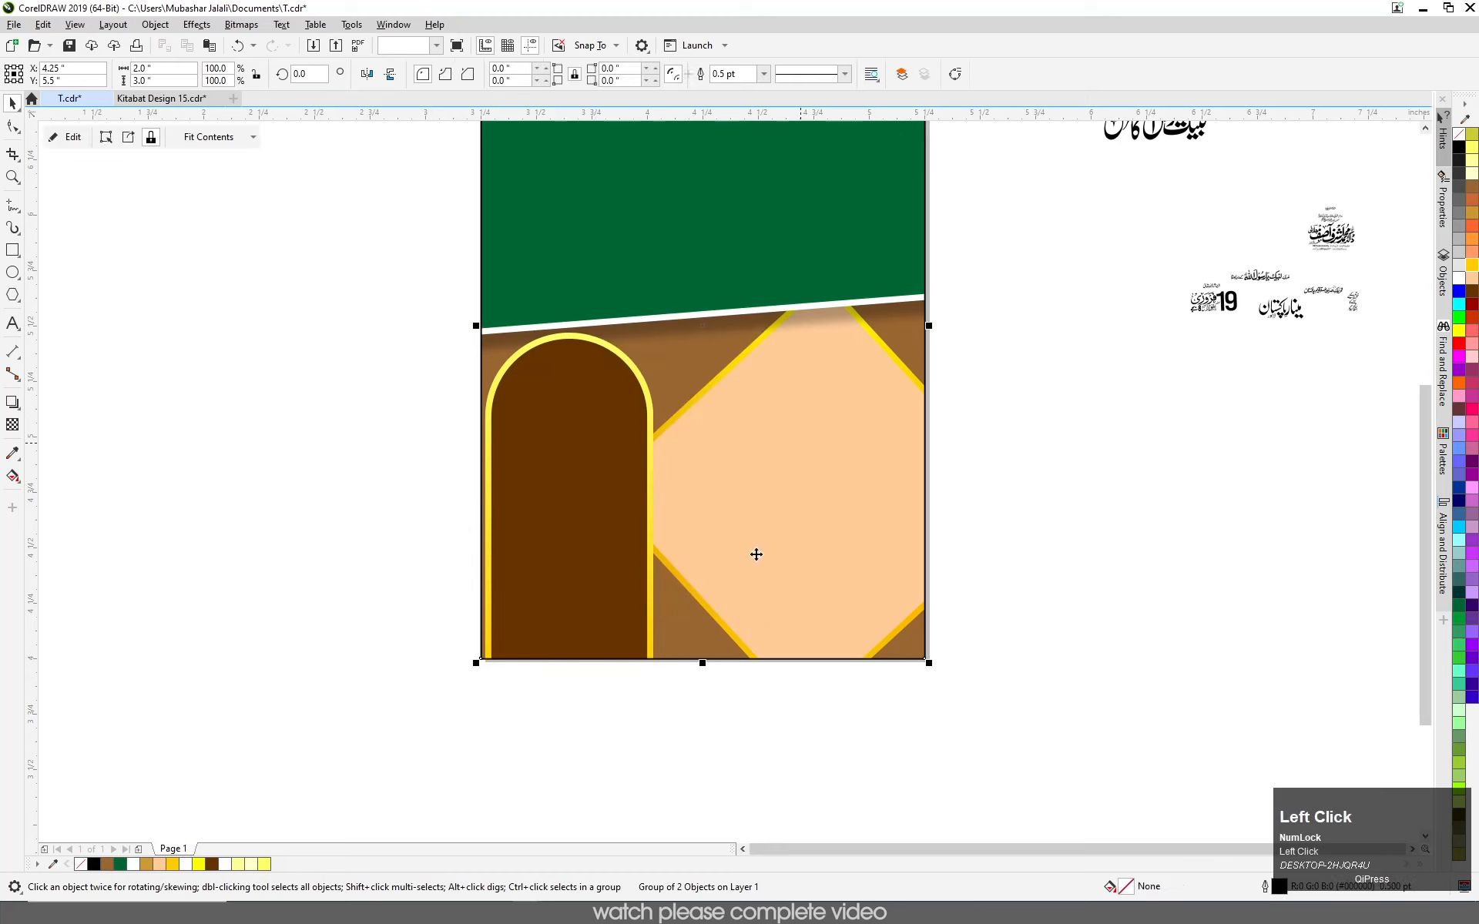
click(533, 756)
- Inside the poster's PowerClip, enlarge the gold-framed peach square to about 2.01 by 2.01 inches and move it slightly left
double_click(808, 508)
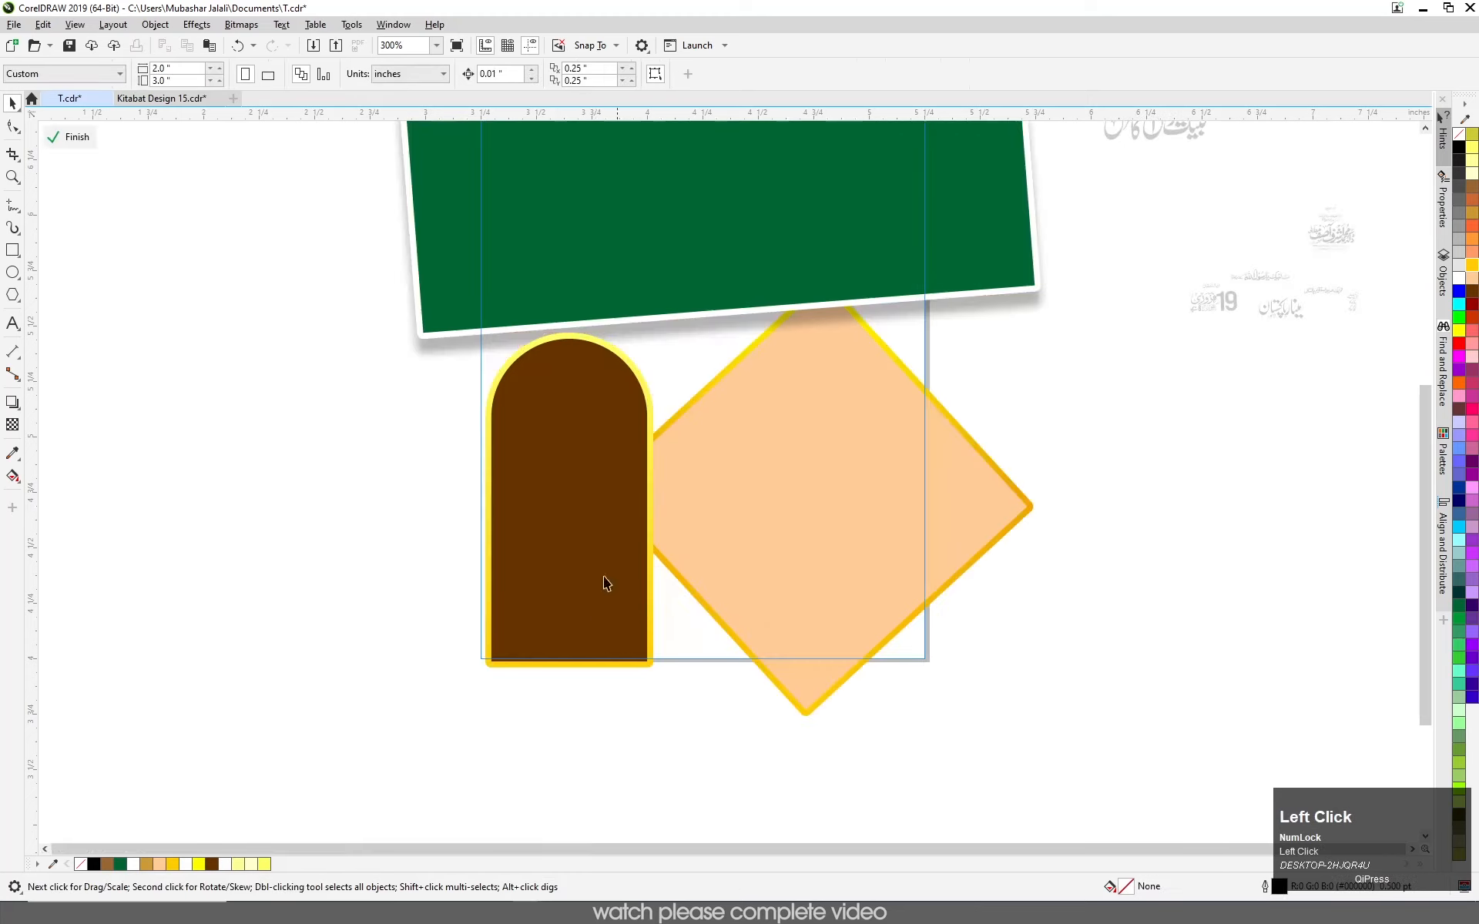
click(815, 515)
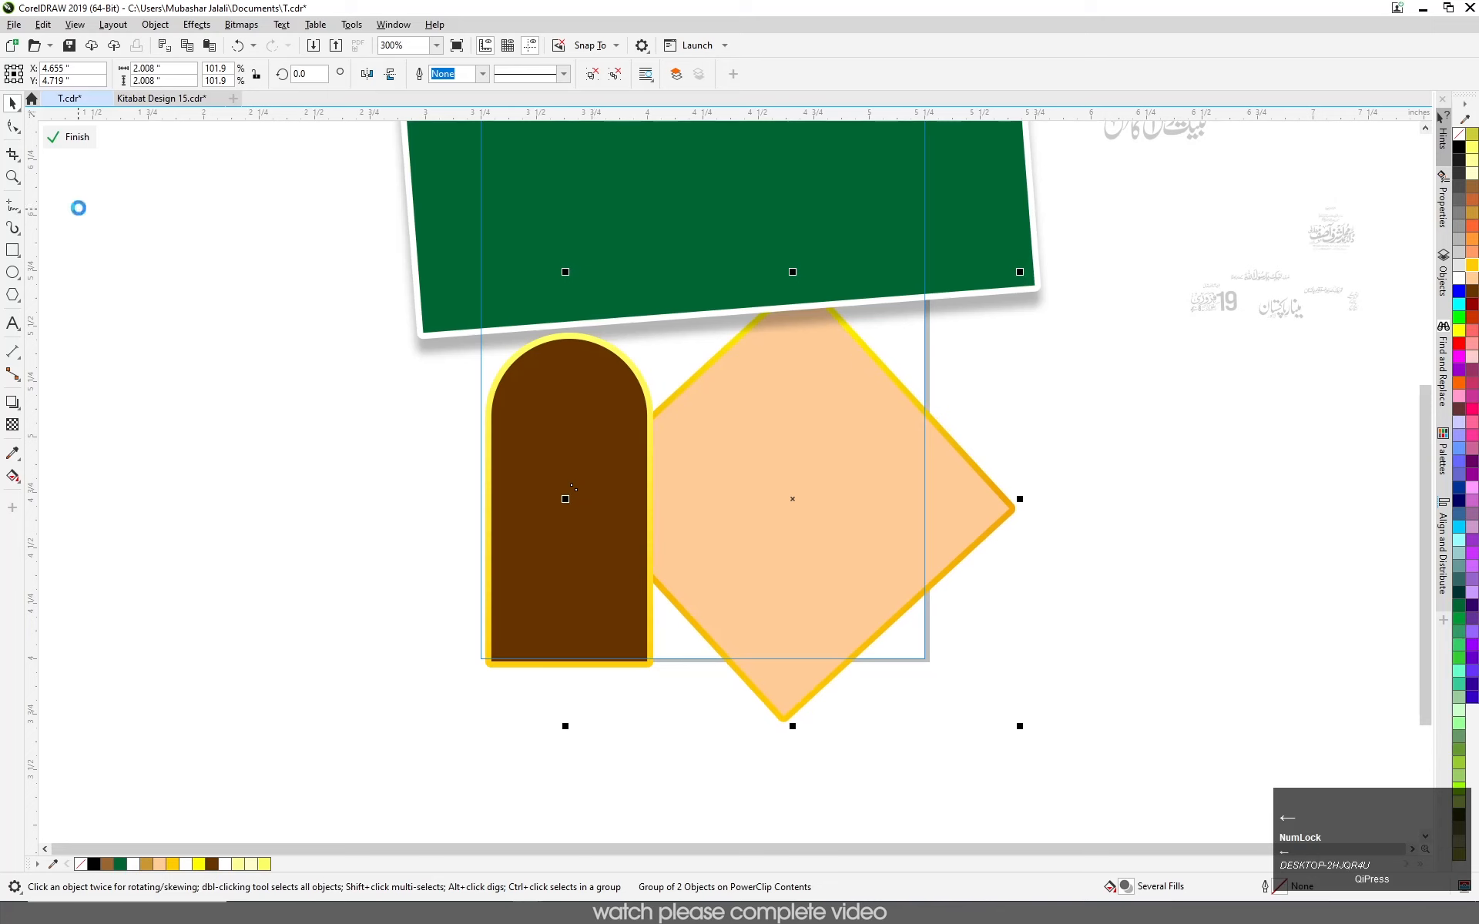
click(70, 137)
click(225, 416)
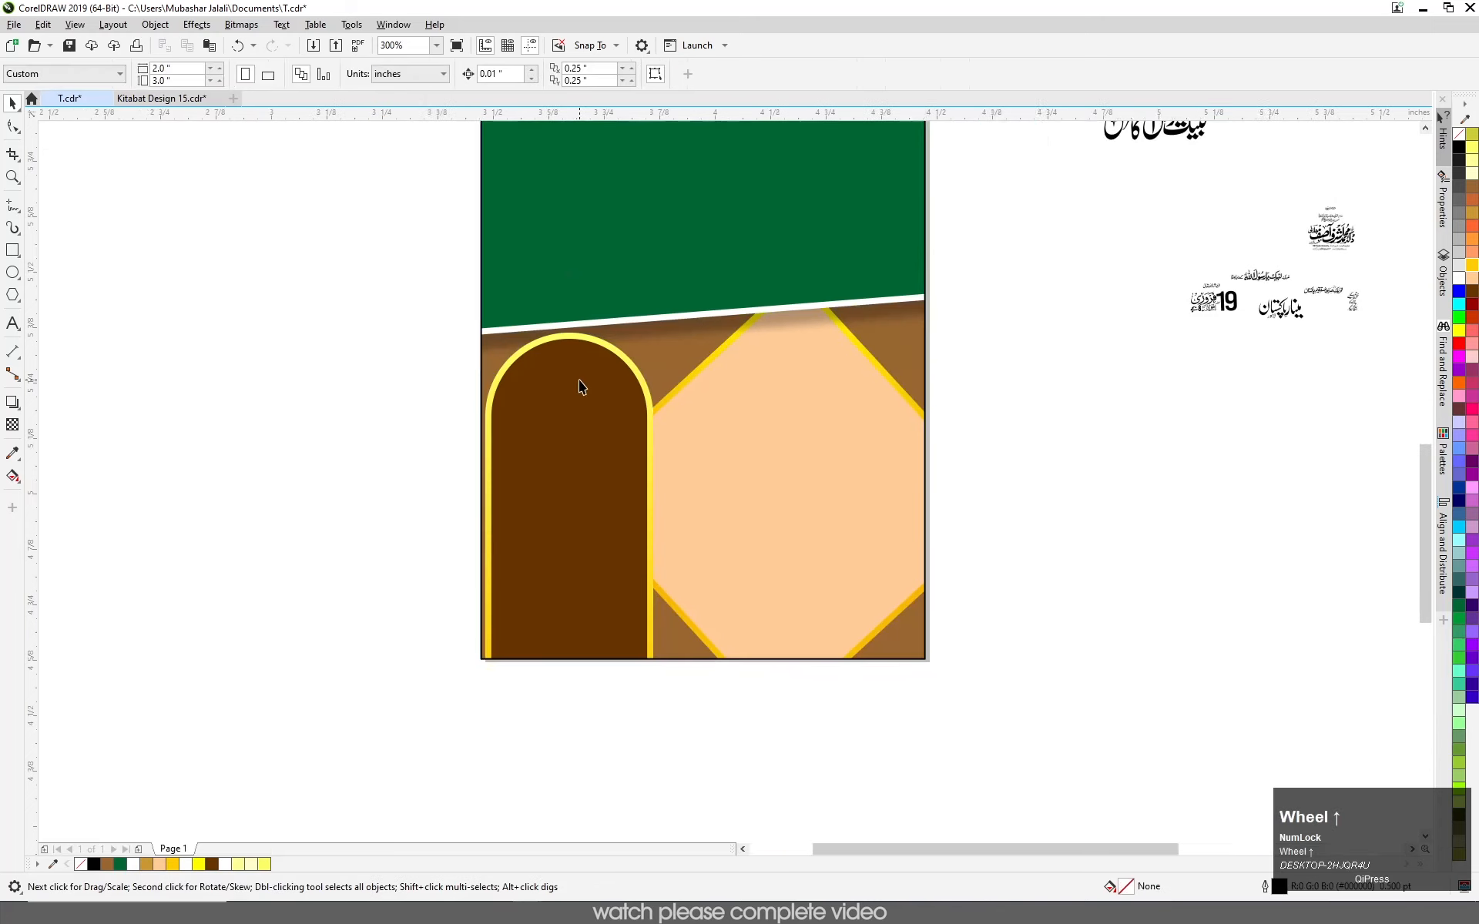
- Inside the poster's PowerClip, nudge the arch group to the right, enlarge it slightly from its lower-left corner and finish editing
scroll(580, 381, up, 2)
double_click(566, 535)
scroll(314, 347, down, 2)
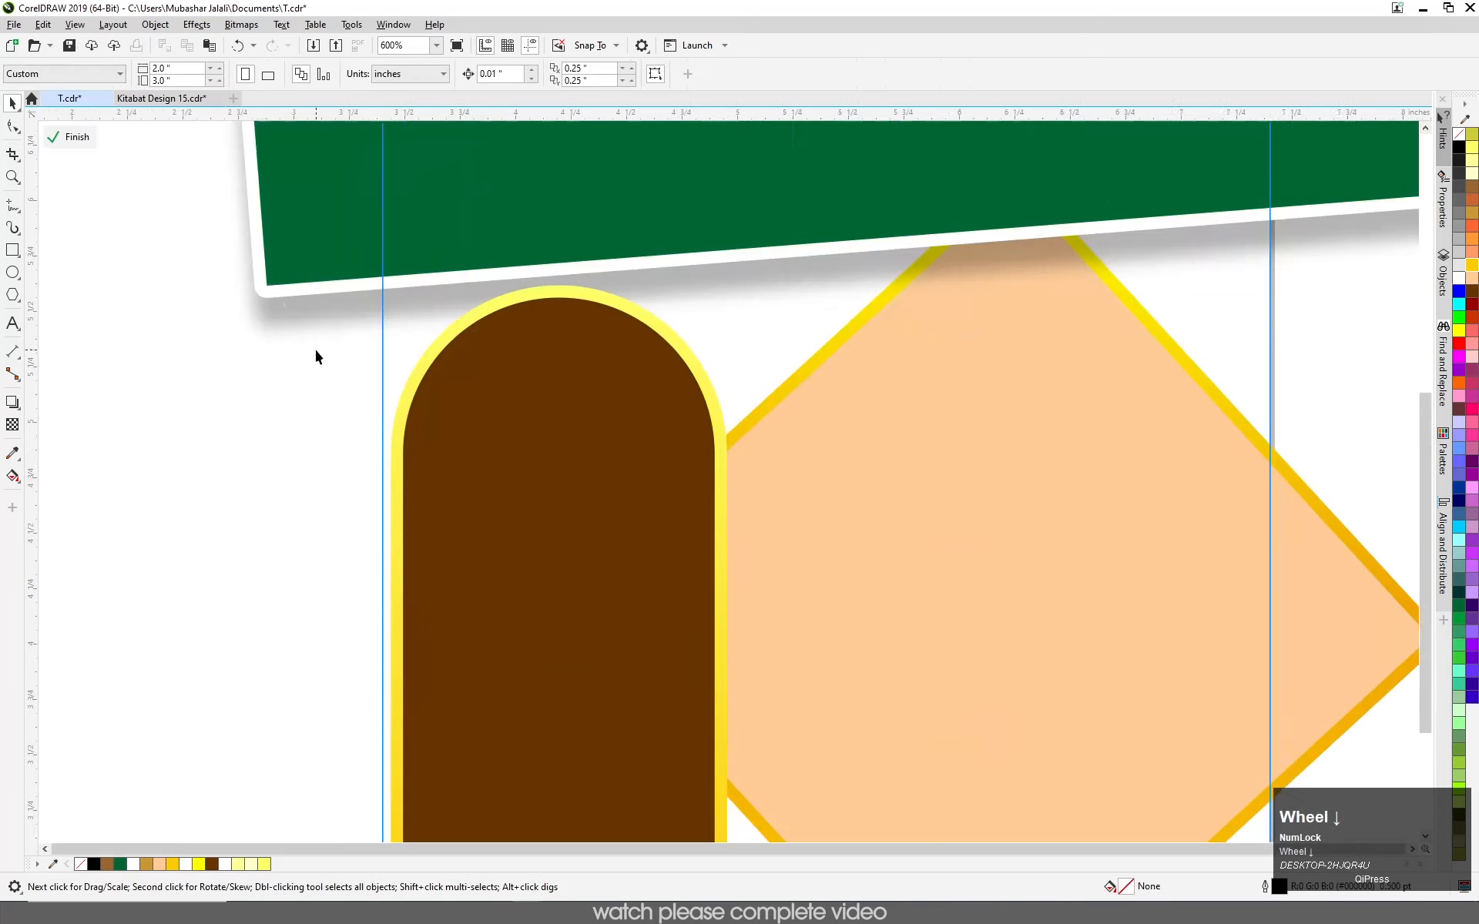
drag(196, 266, 602, 749)
key(Right)
key(Right)
key(Right)
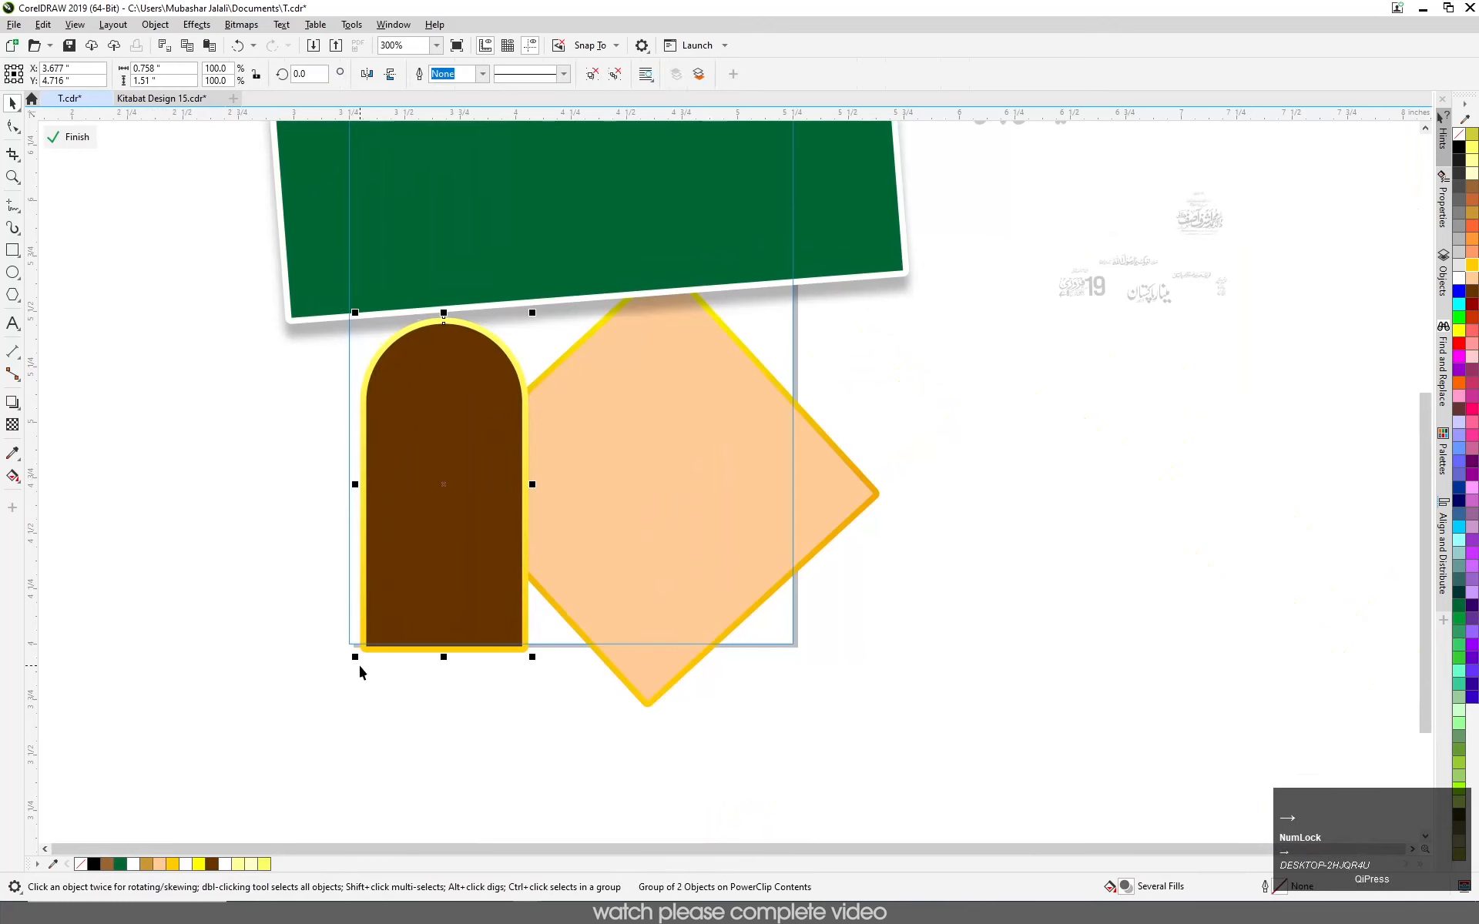
drag(355, 657, 350, 681)
key(Right)
key(Left)
key(Right)
click(72, 141)
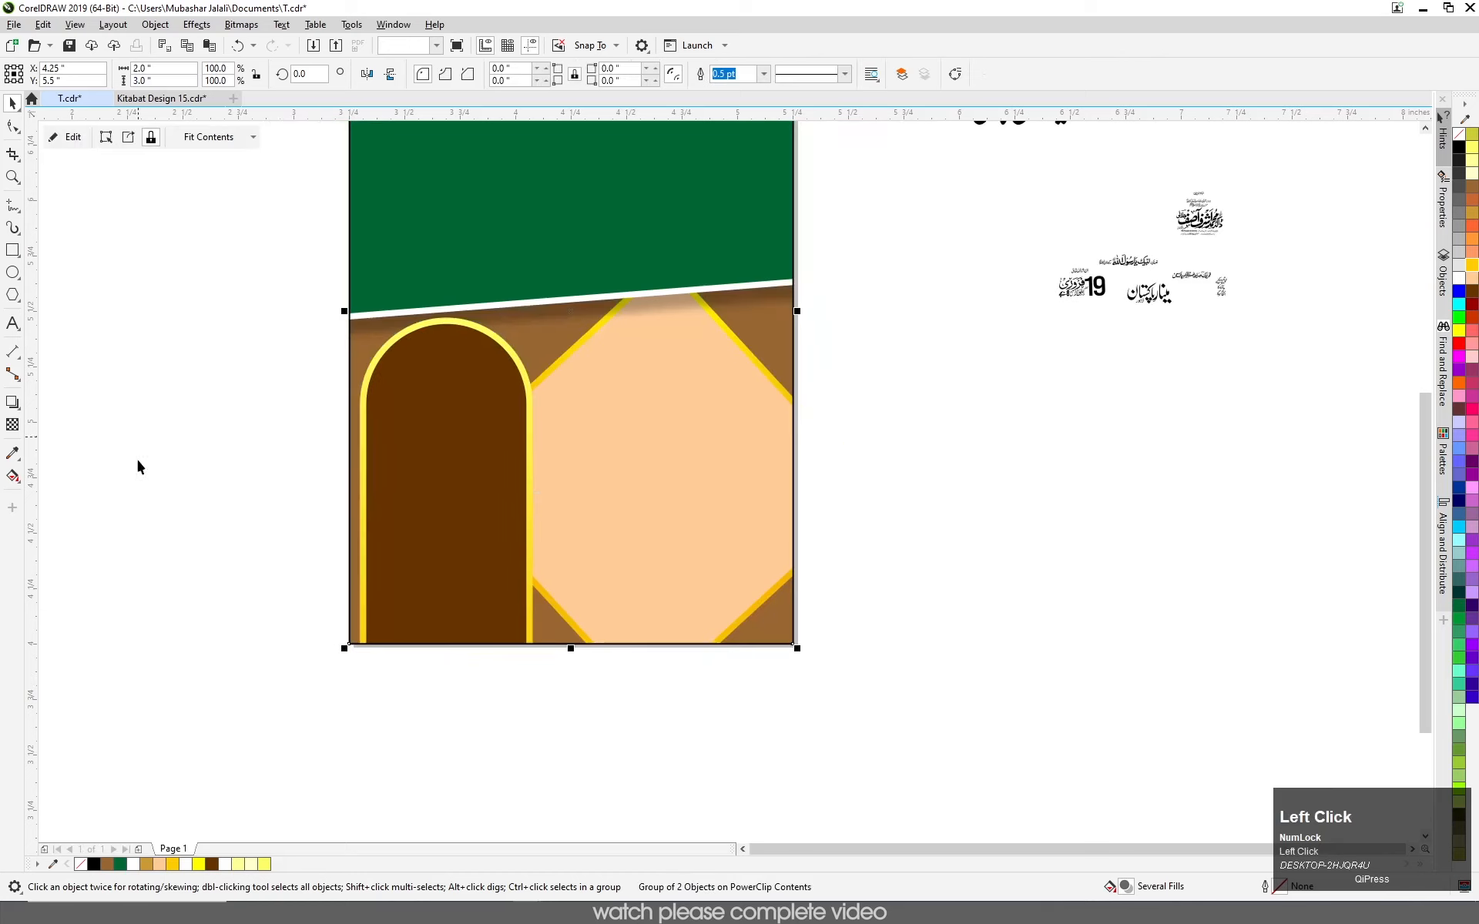
- Draw a horizontal rectangle about 2.06 by 0.18 inches across the poster's lower edge, slightly wider than the poster
scroll(756, 572, down, 3)
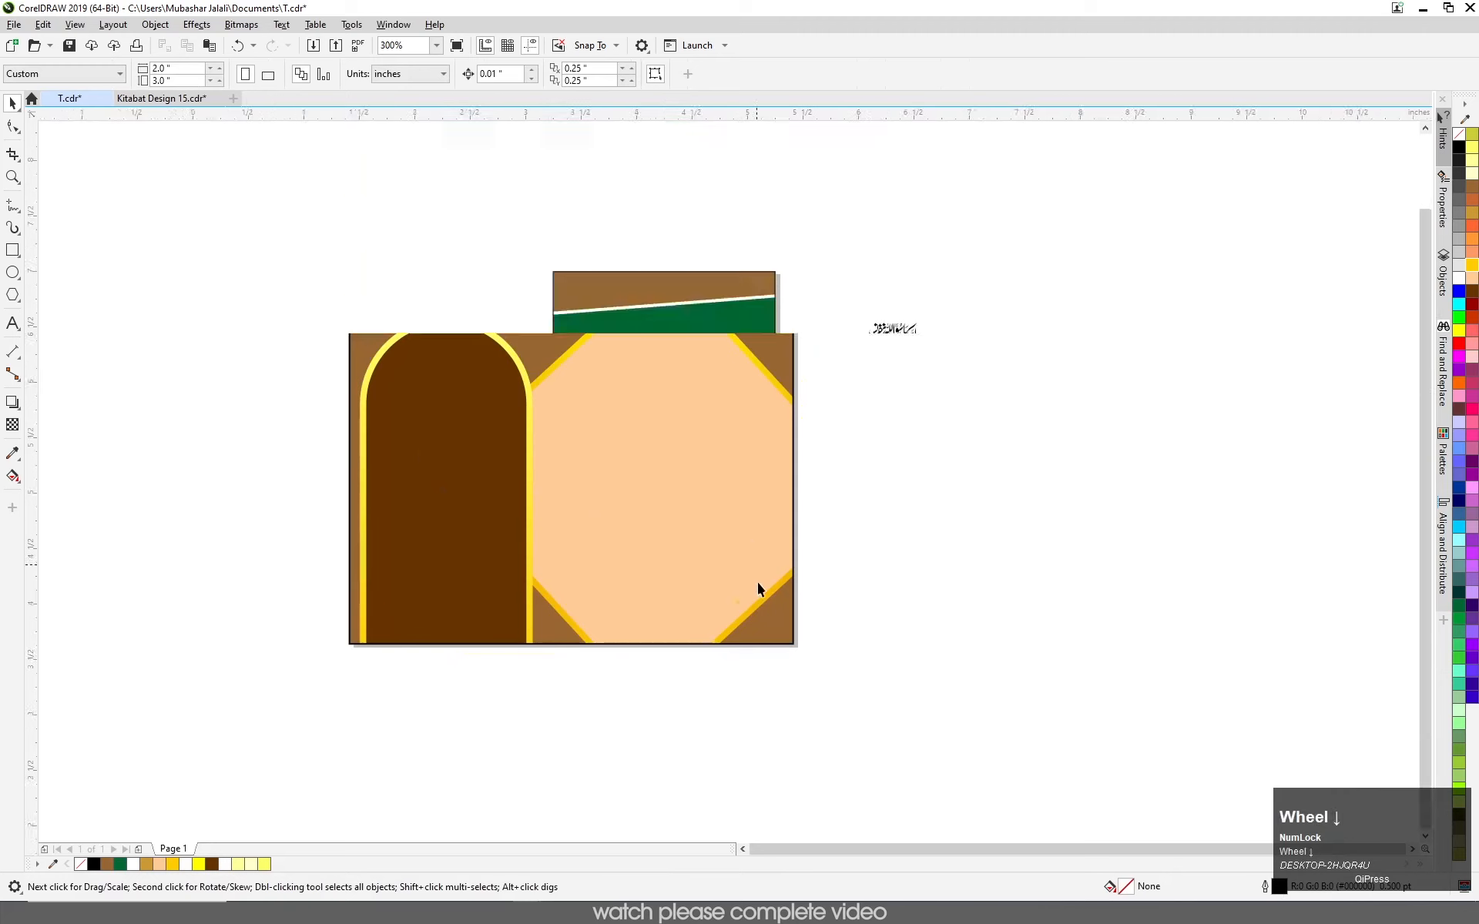
scroll(756, 500, up, 2)
scroll(652, 692, up, 2)
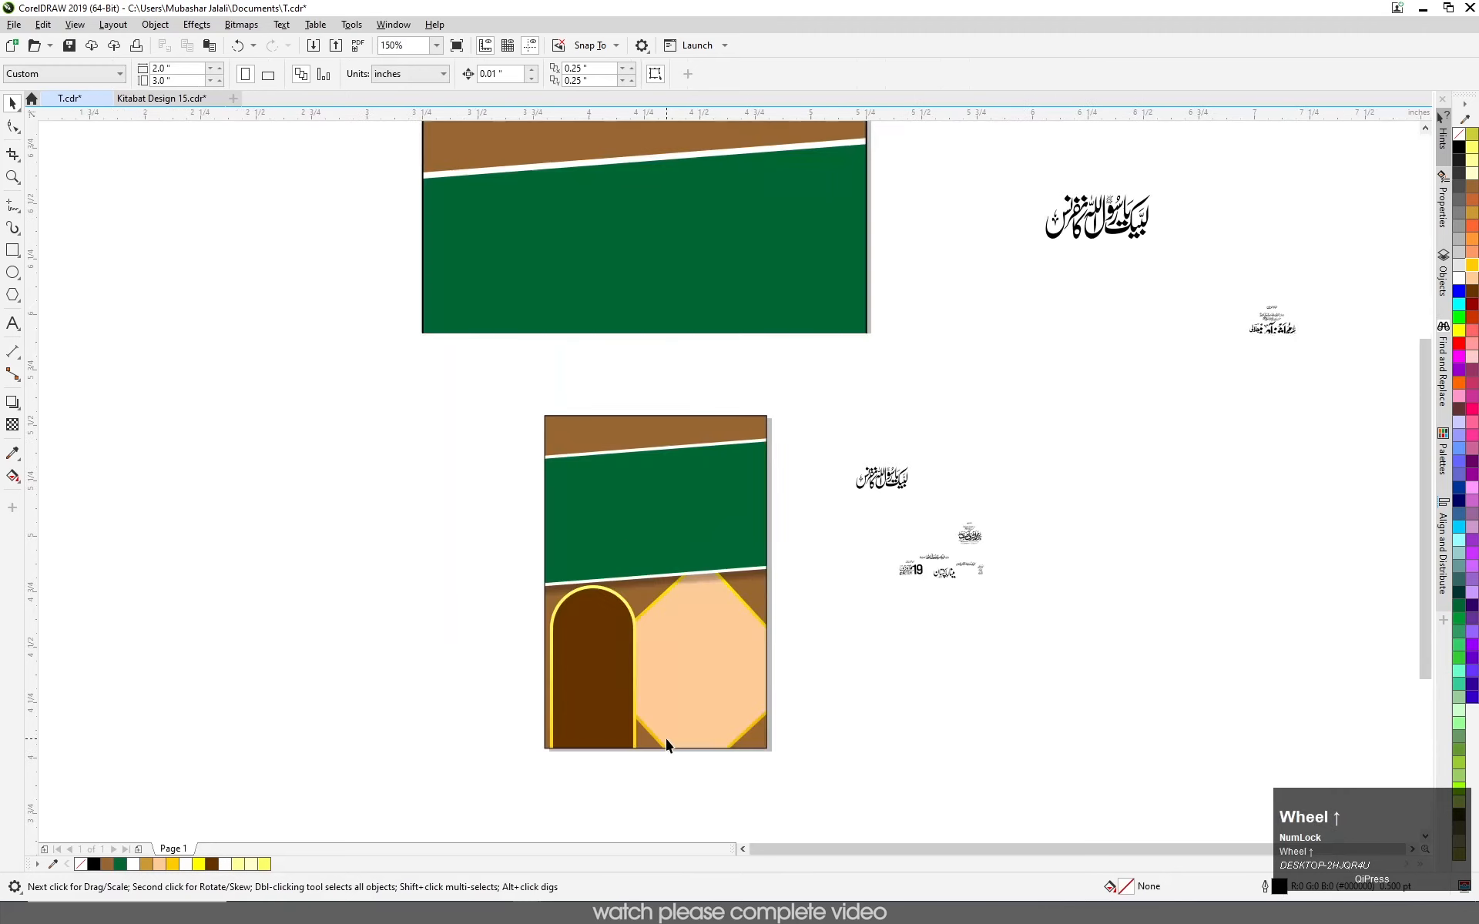
scroll(761, 597, down, 3)
scroll(710, 630, up, 3)
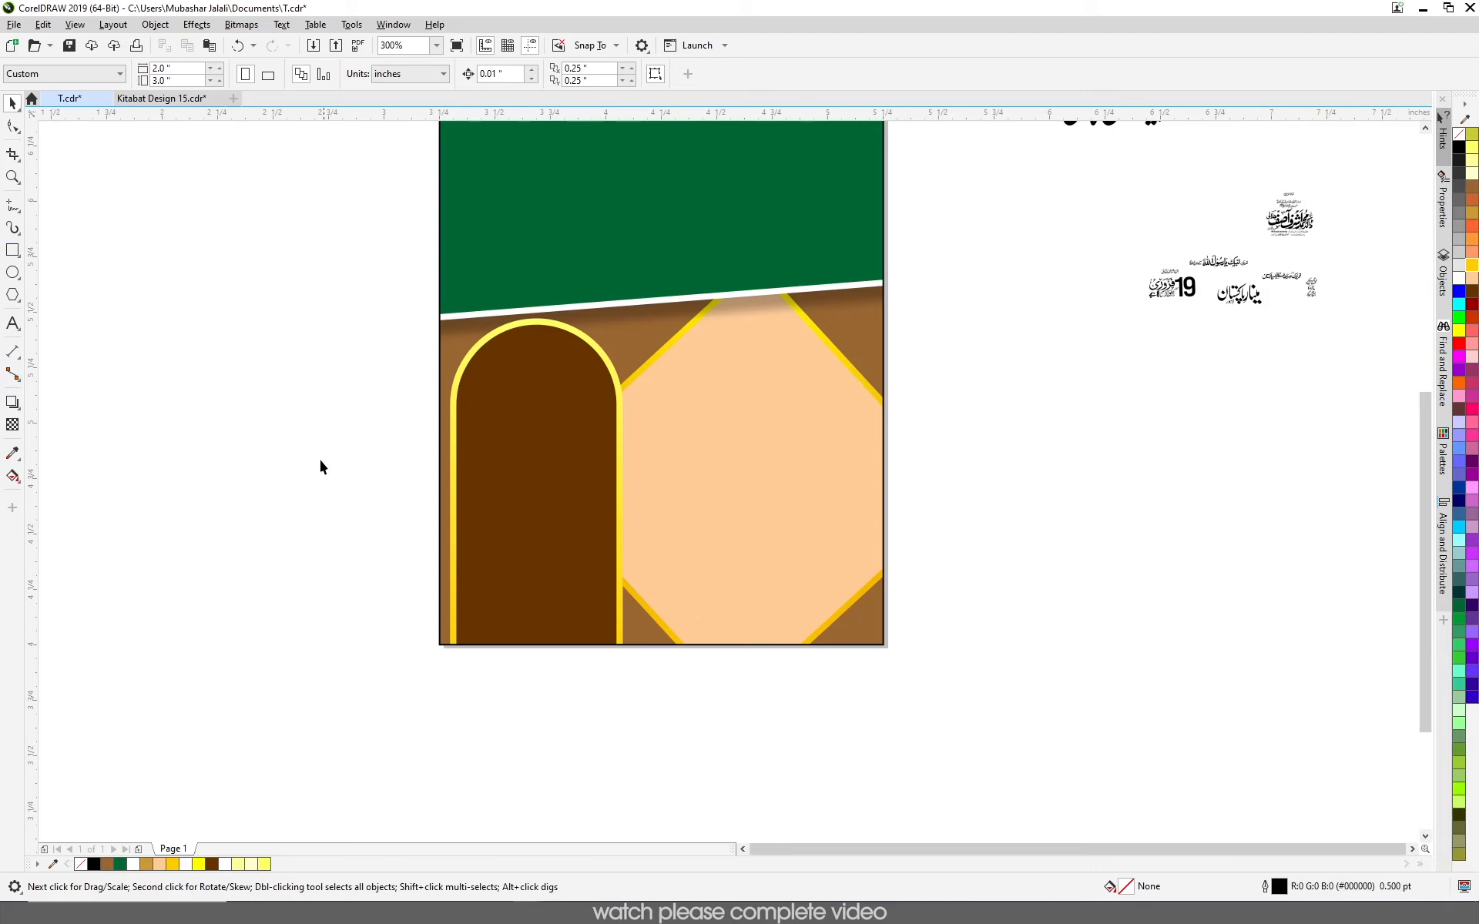
click(15, 251)
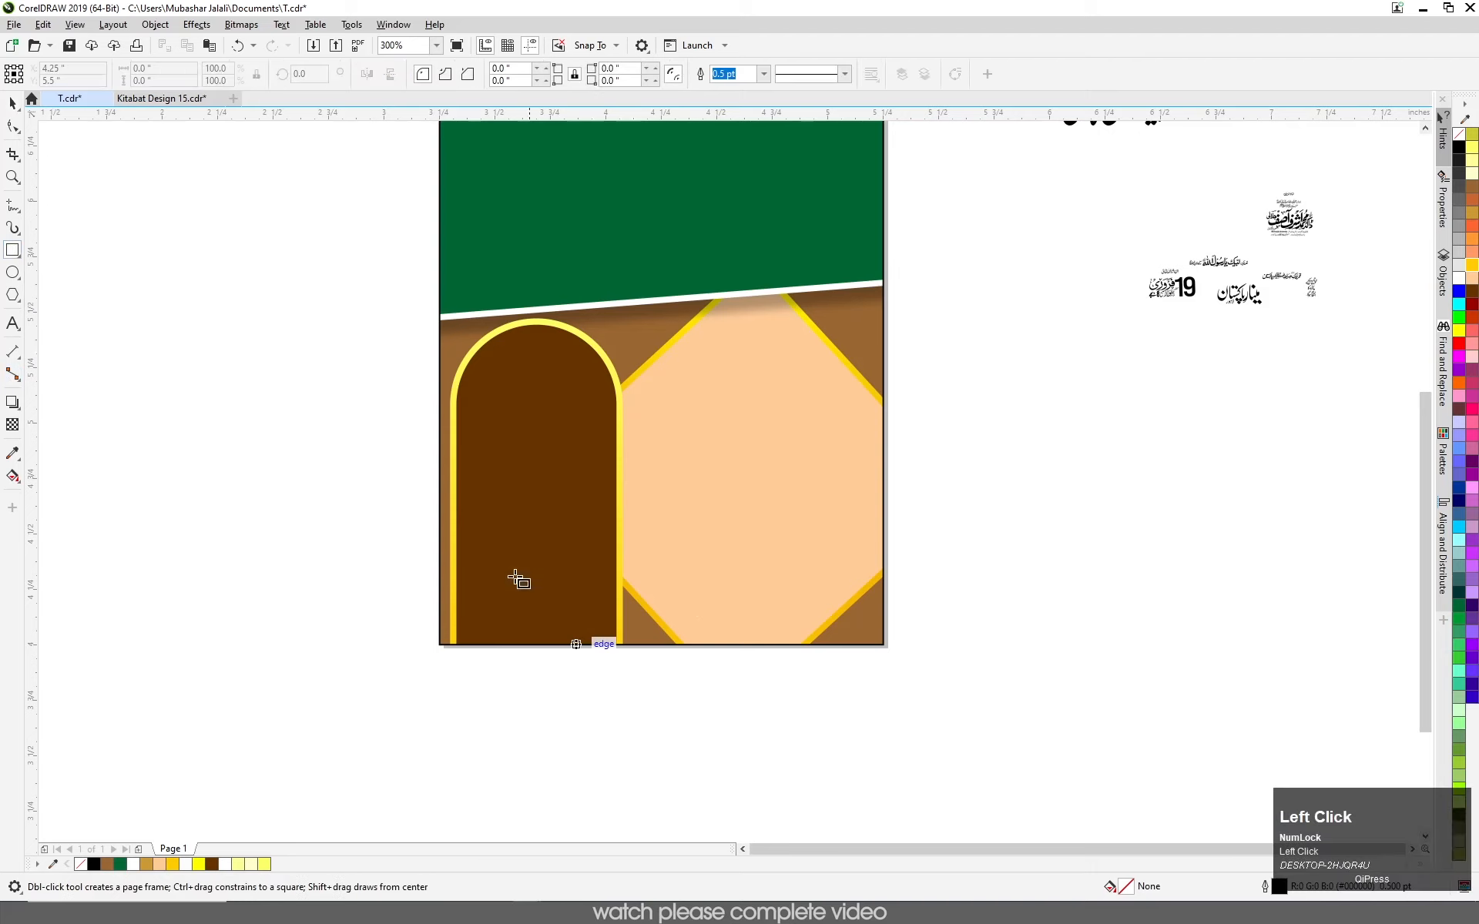
drag(431, 596, 888, 638)
key(space)
- Fill the new horizontal strip with dark red, RGB 153, 0, 0
click(1458, 264)
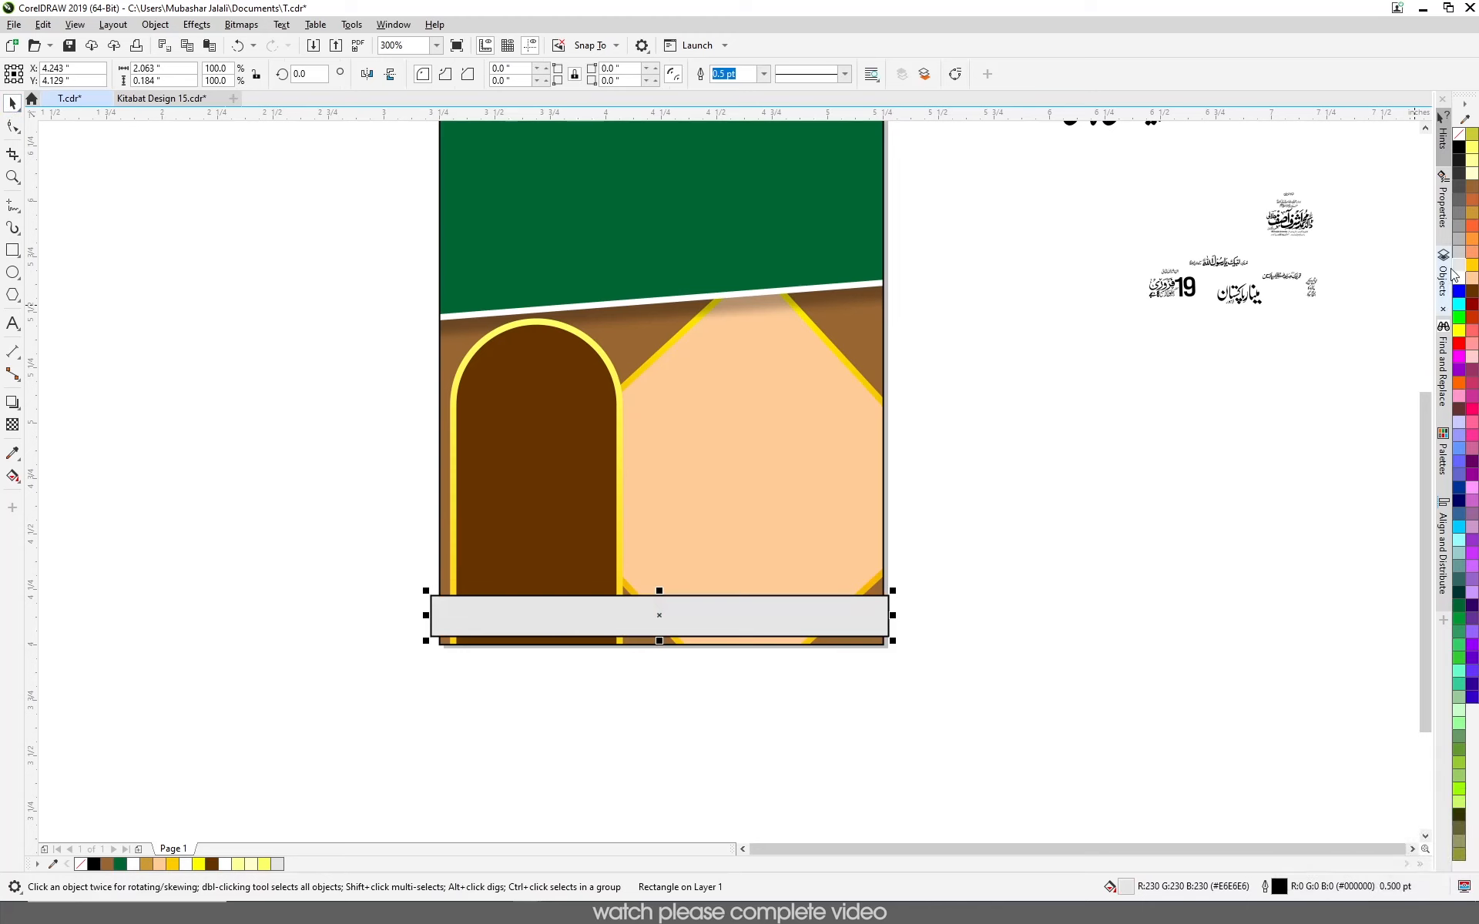
click(1472, 305)
scroll(690, 617, up, 2)
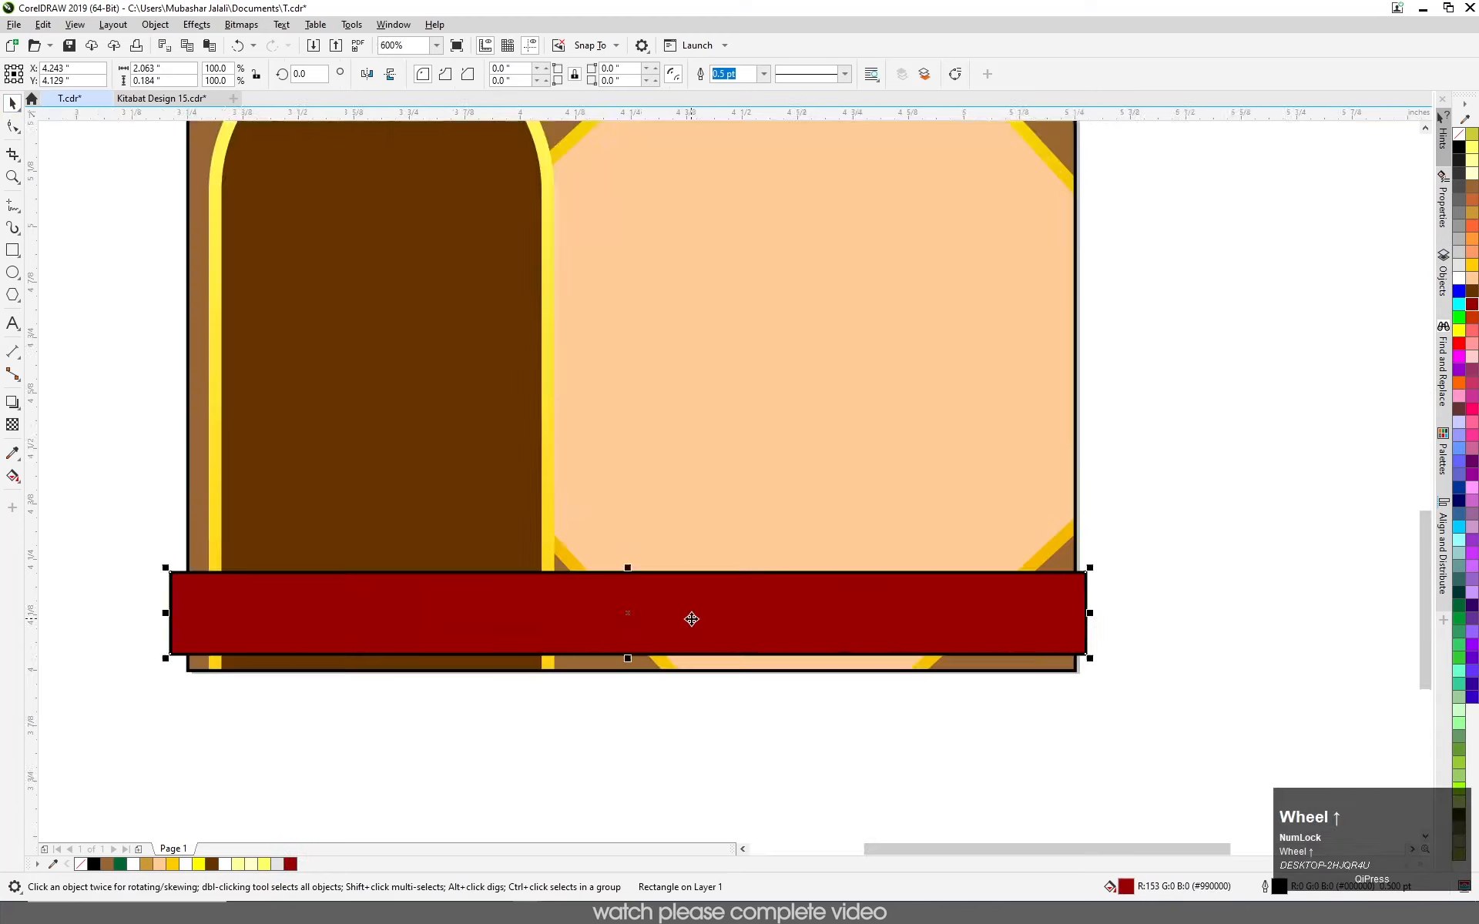
- Remove the outline of the strip across the poster's lower edge and fill it with light grey, RGB 230, 230, 230
scroll(756, 629, down, 1)
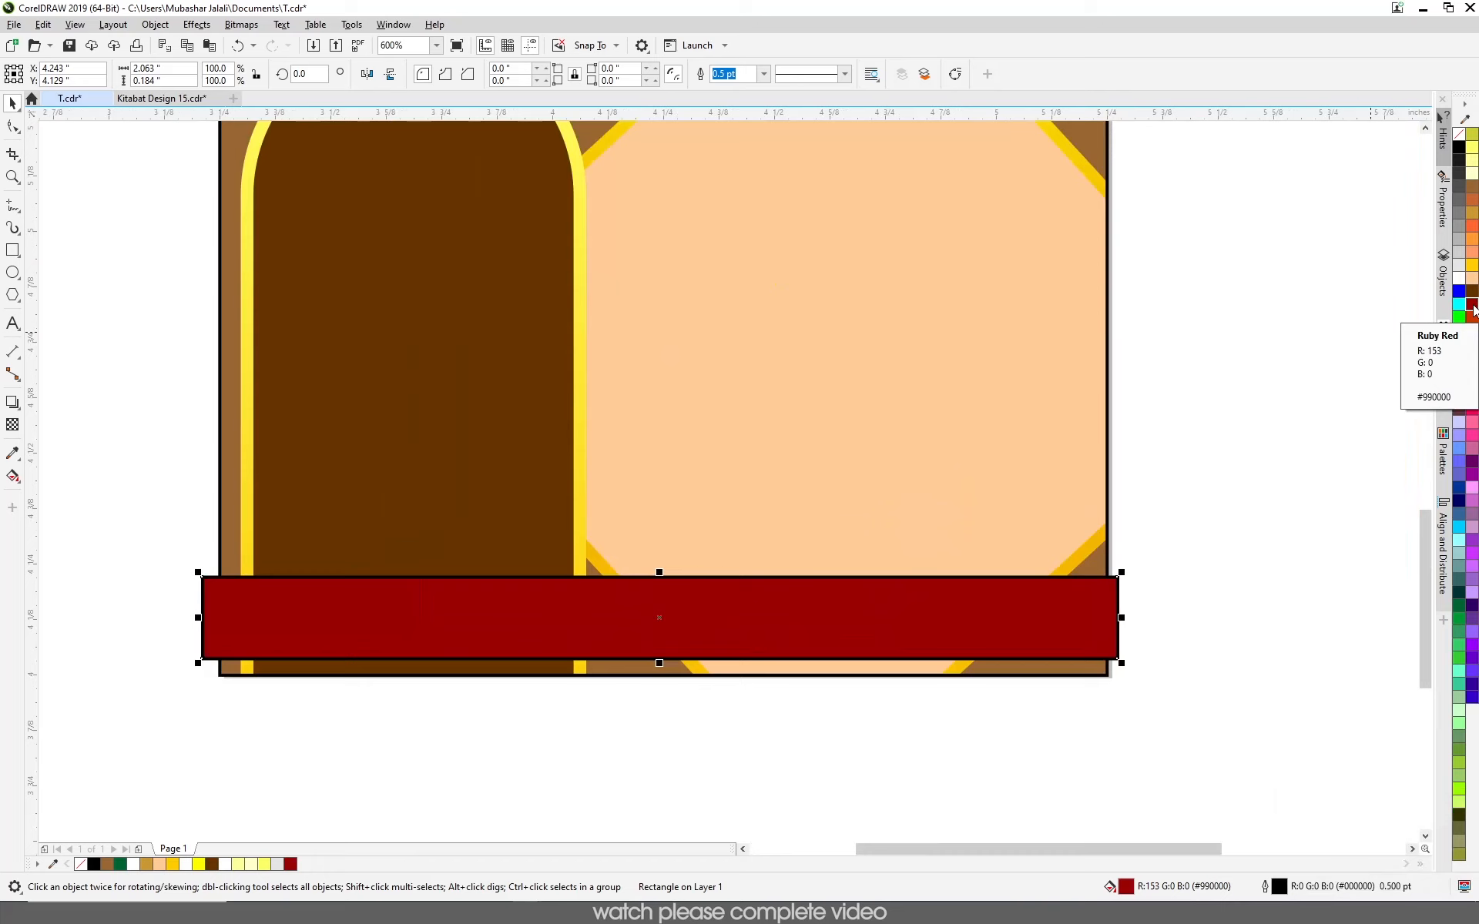
click(1472, 308)
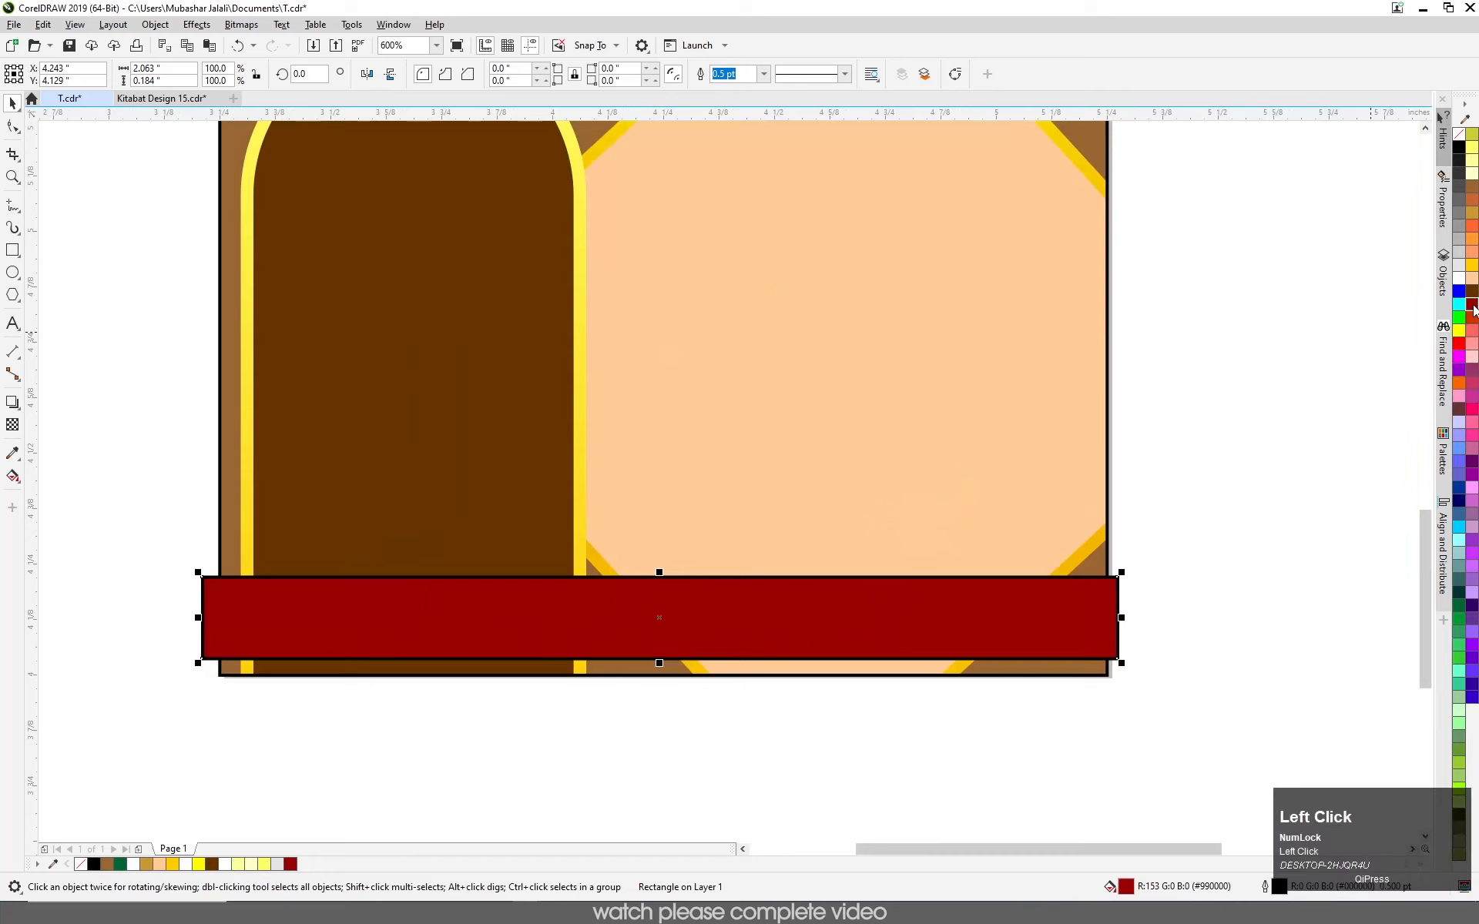
right_click(1458, 135)
click(1333, 462)
click(999, 626)
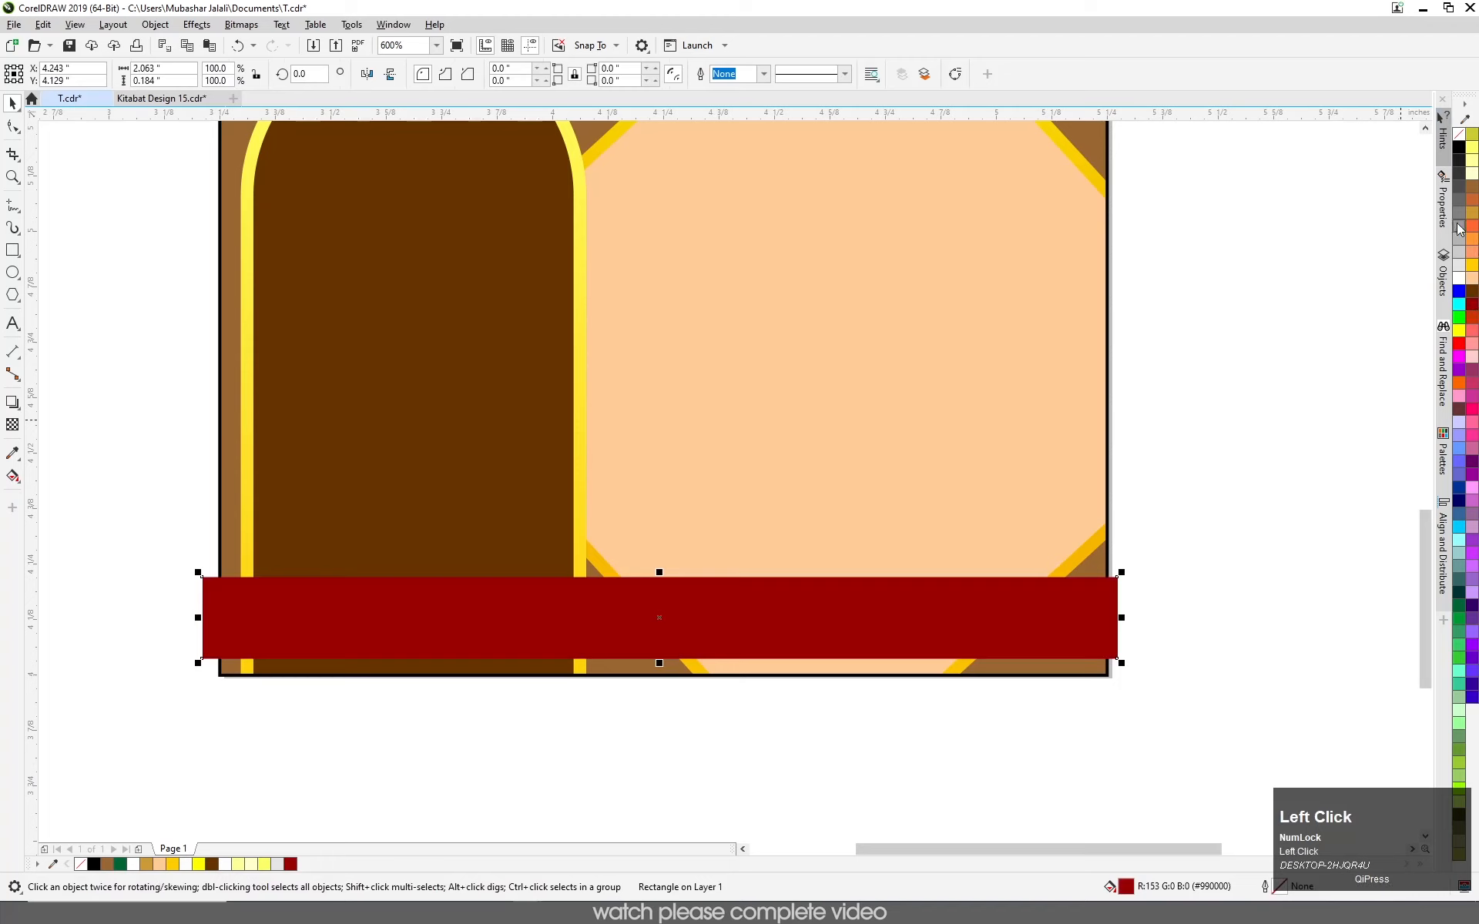
click(1459, 267)
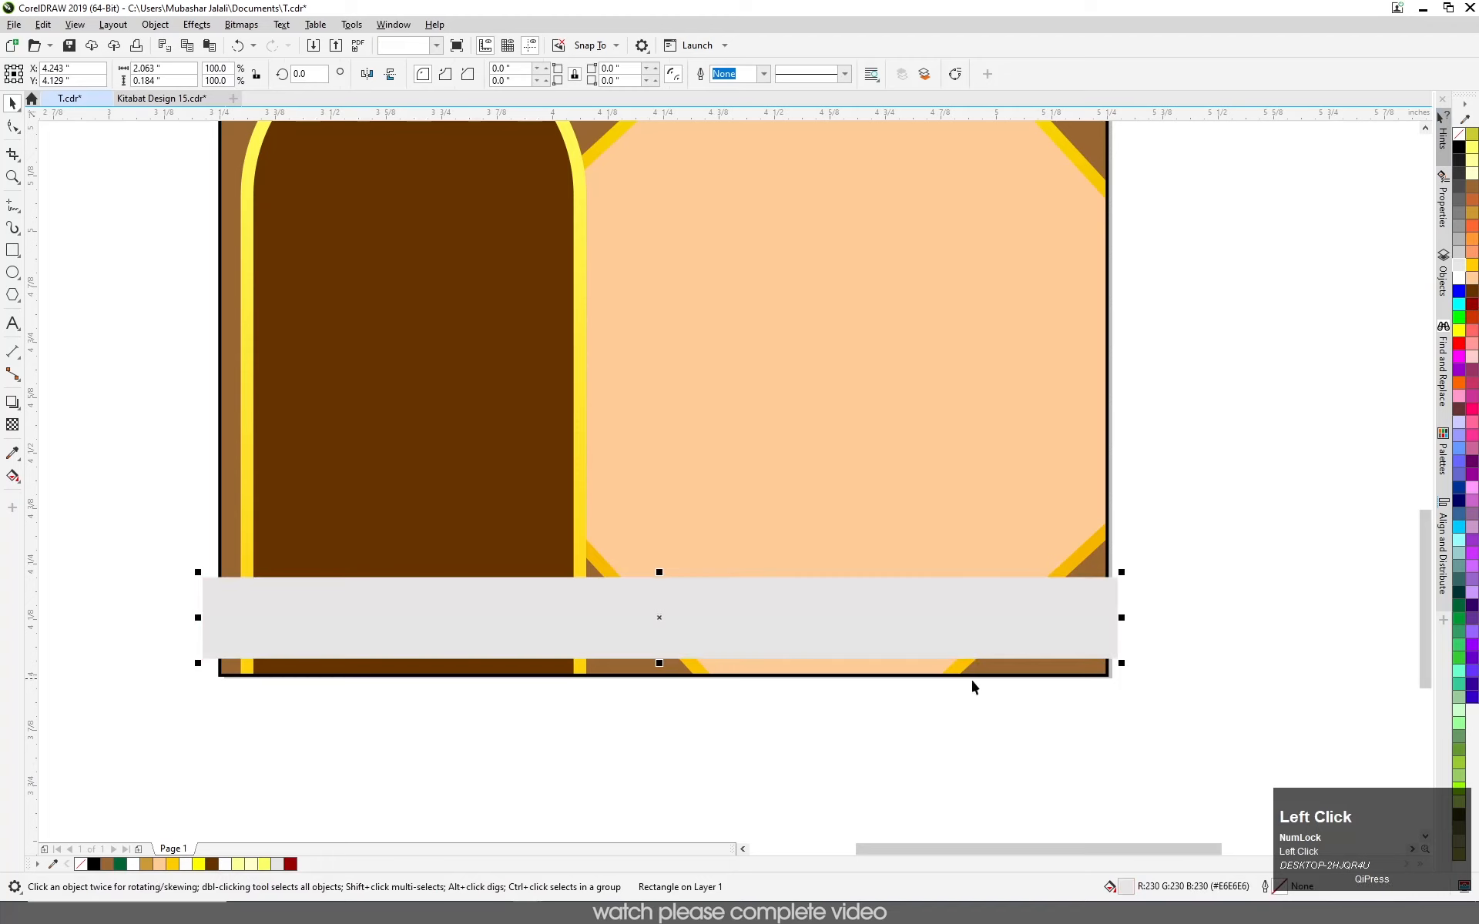
click(1459, 254)
click(1464, 267)
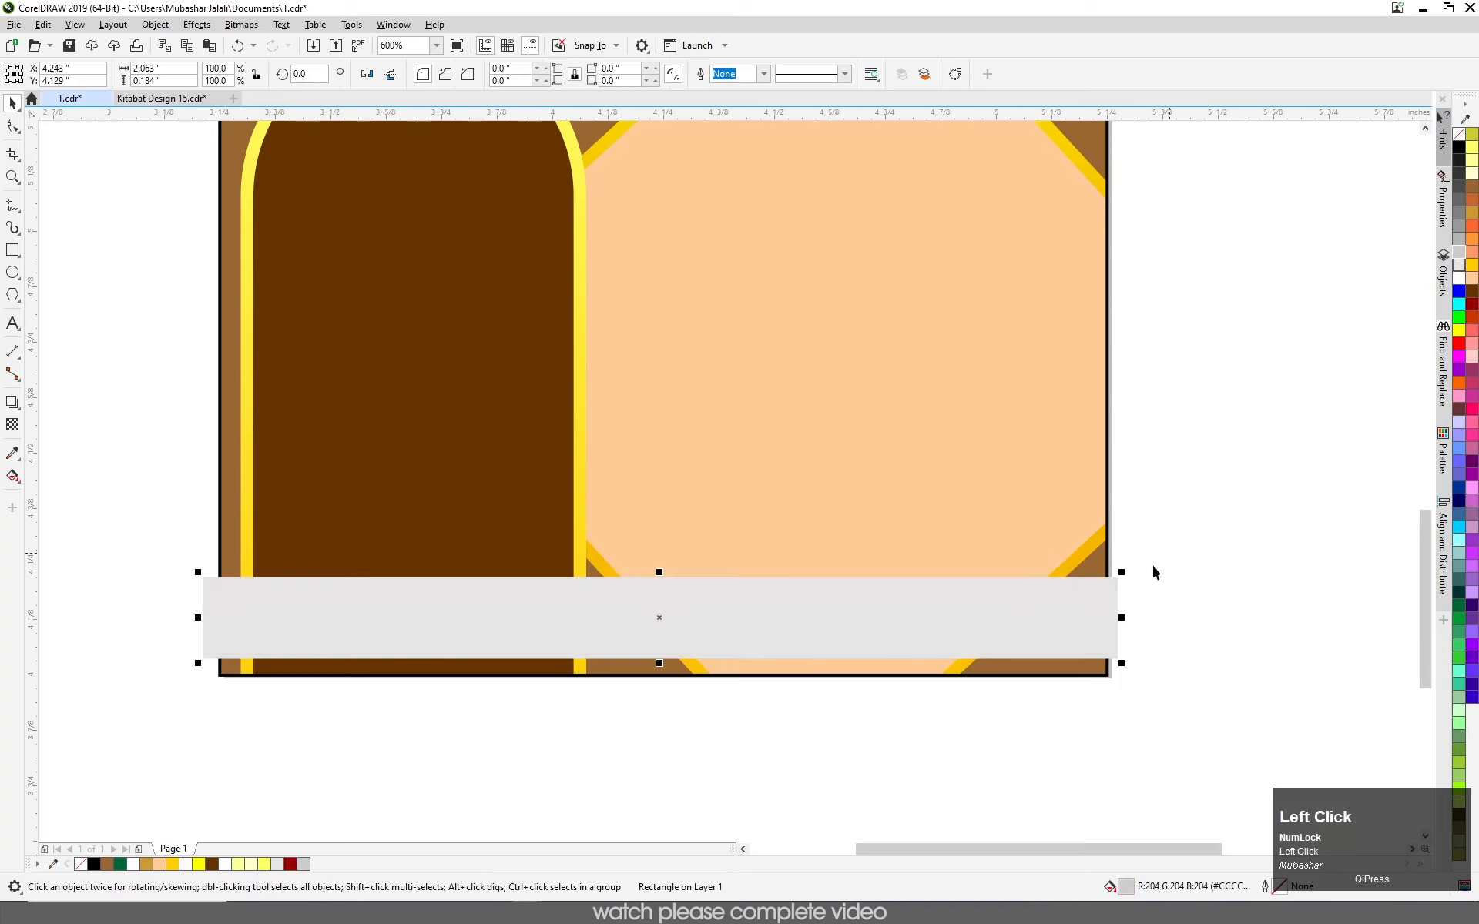
- Nudge the grey strip down by 0.01 inch and PowerClip it inside the poster rectangle
click(1019, 618)
key(Down)
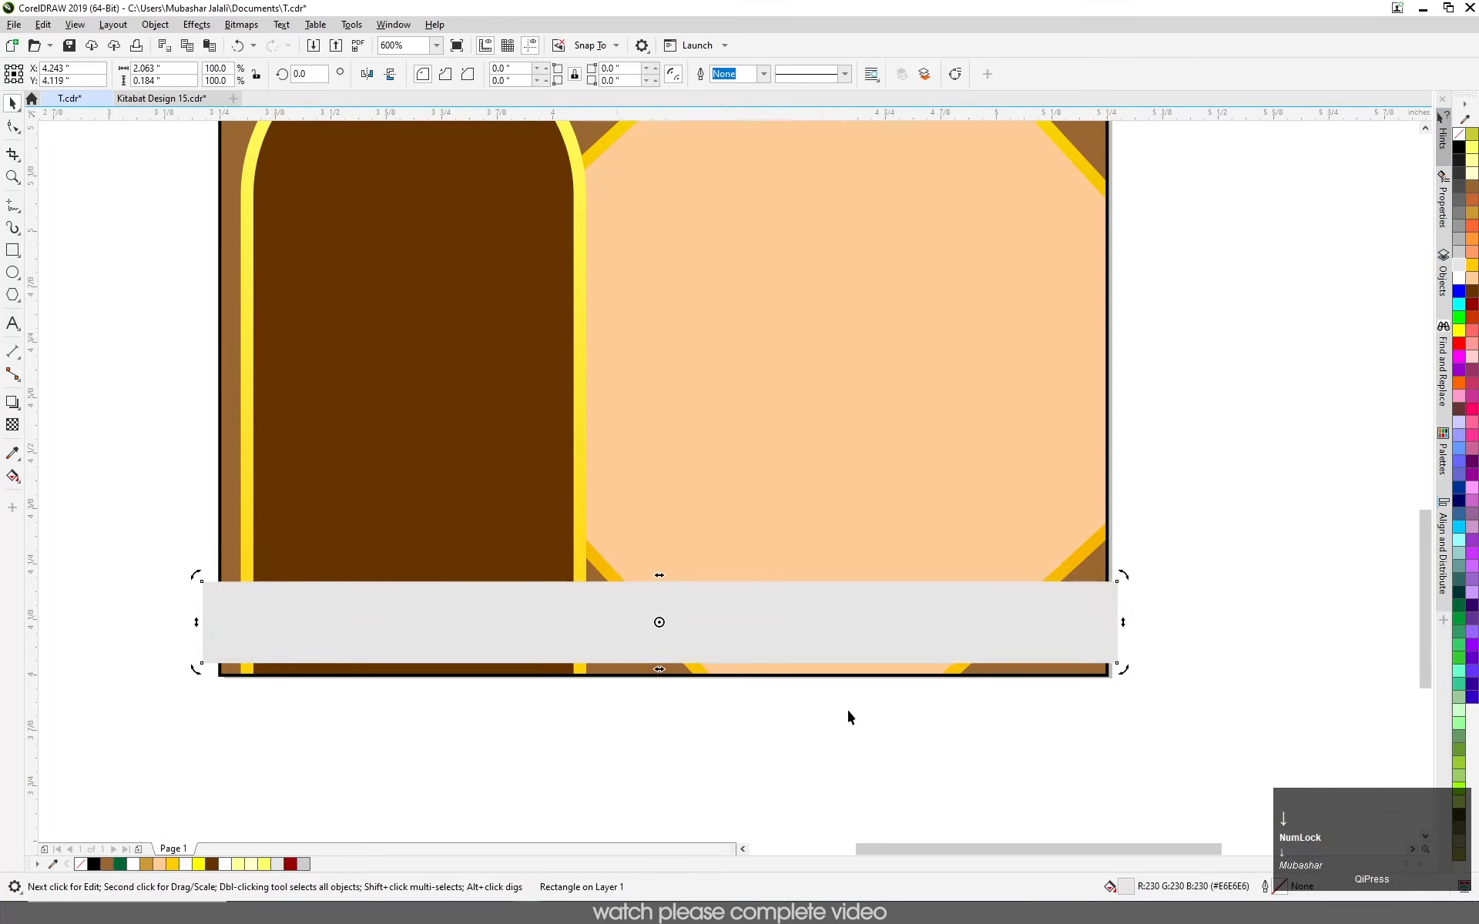
click(956, 644)
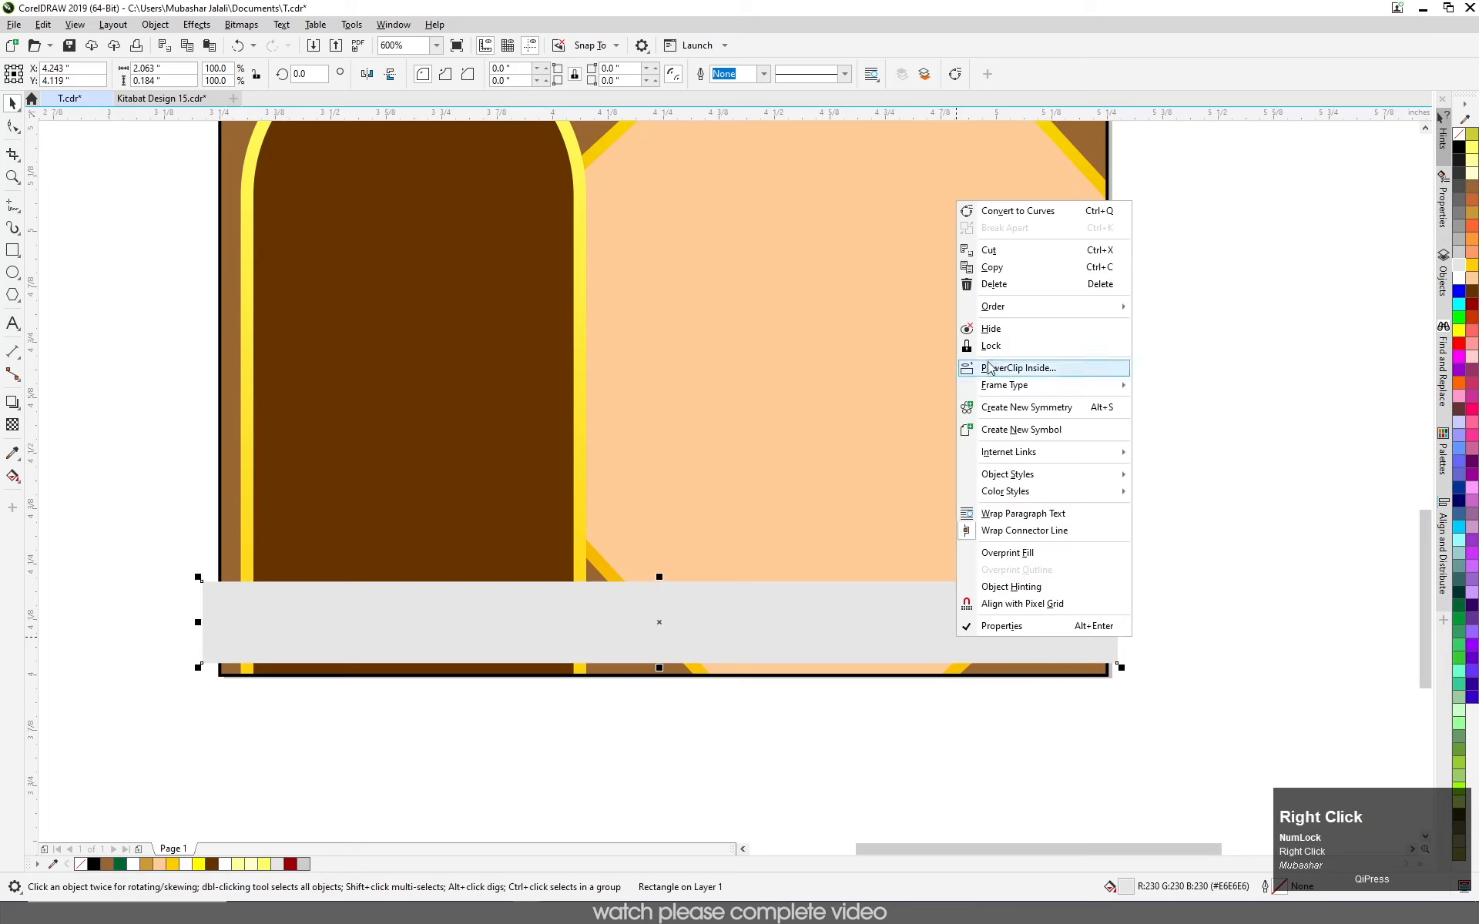
click(1040, 373)
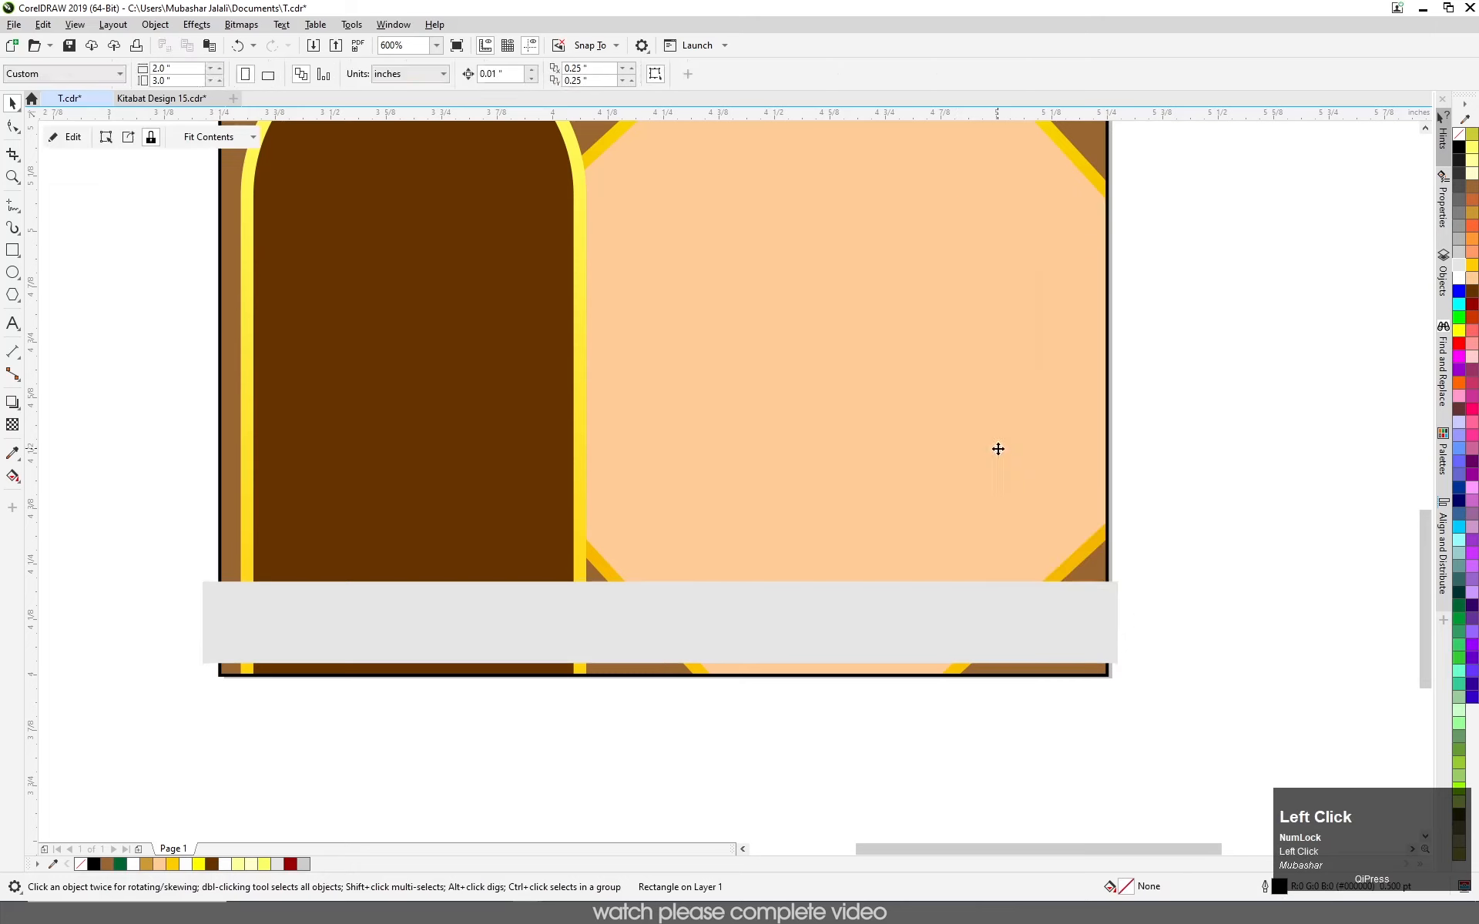
click(914, 657)
- Remove the black outline around the poster rectangle
scroll(915, 558, down, 2)
scroll(905, 494, up, 3)
click(906, 494)
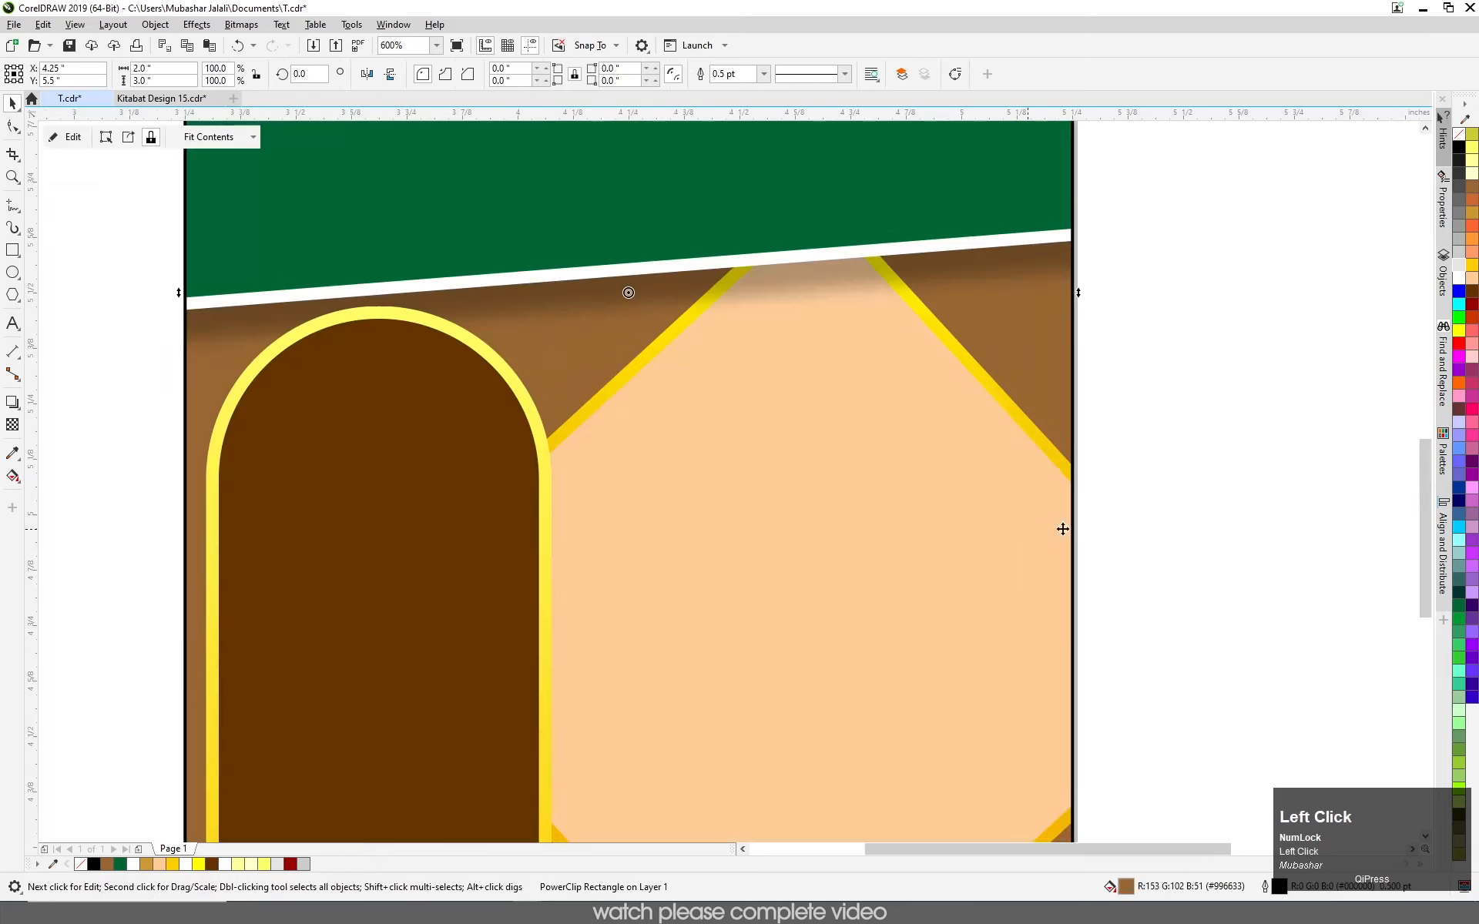
scroll(835, 454, down, 2)
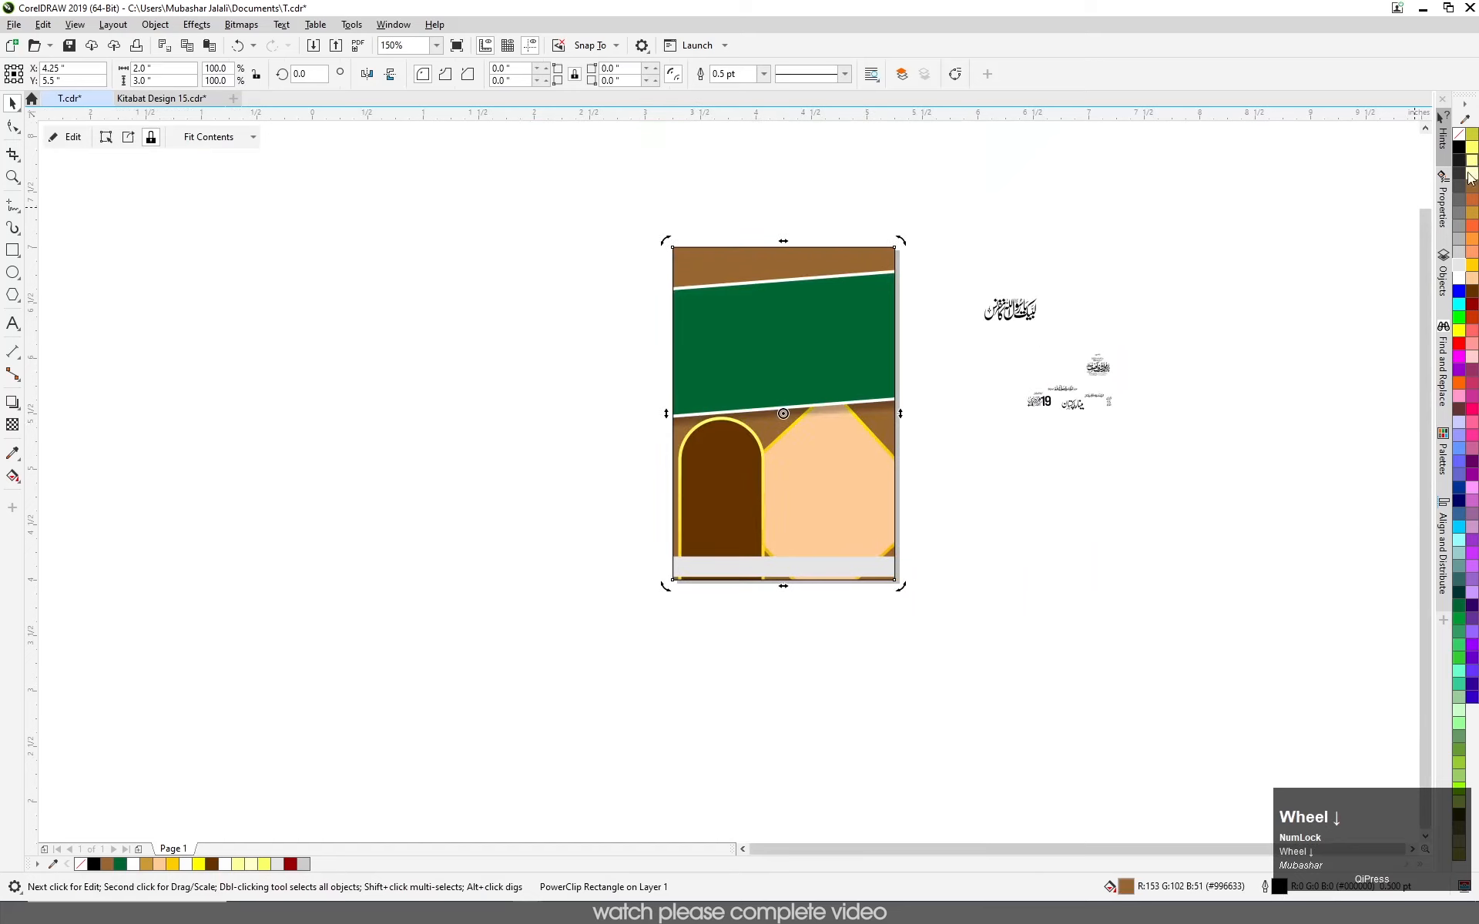
right_click(1199, 544)
click(796, 238)
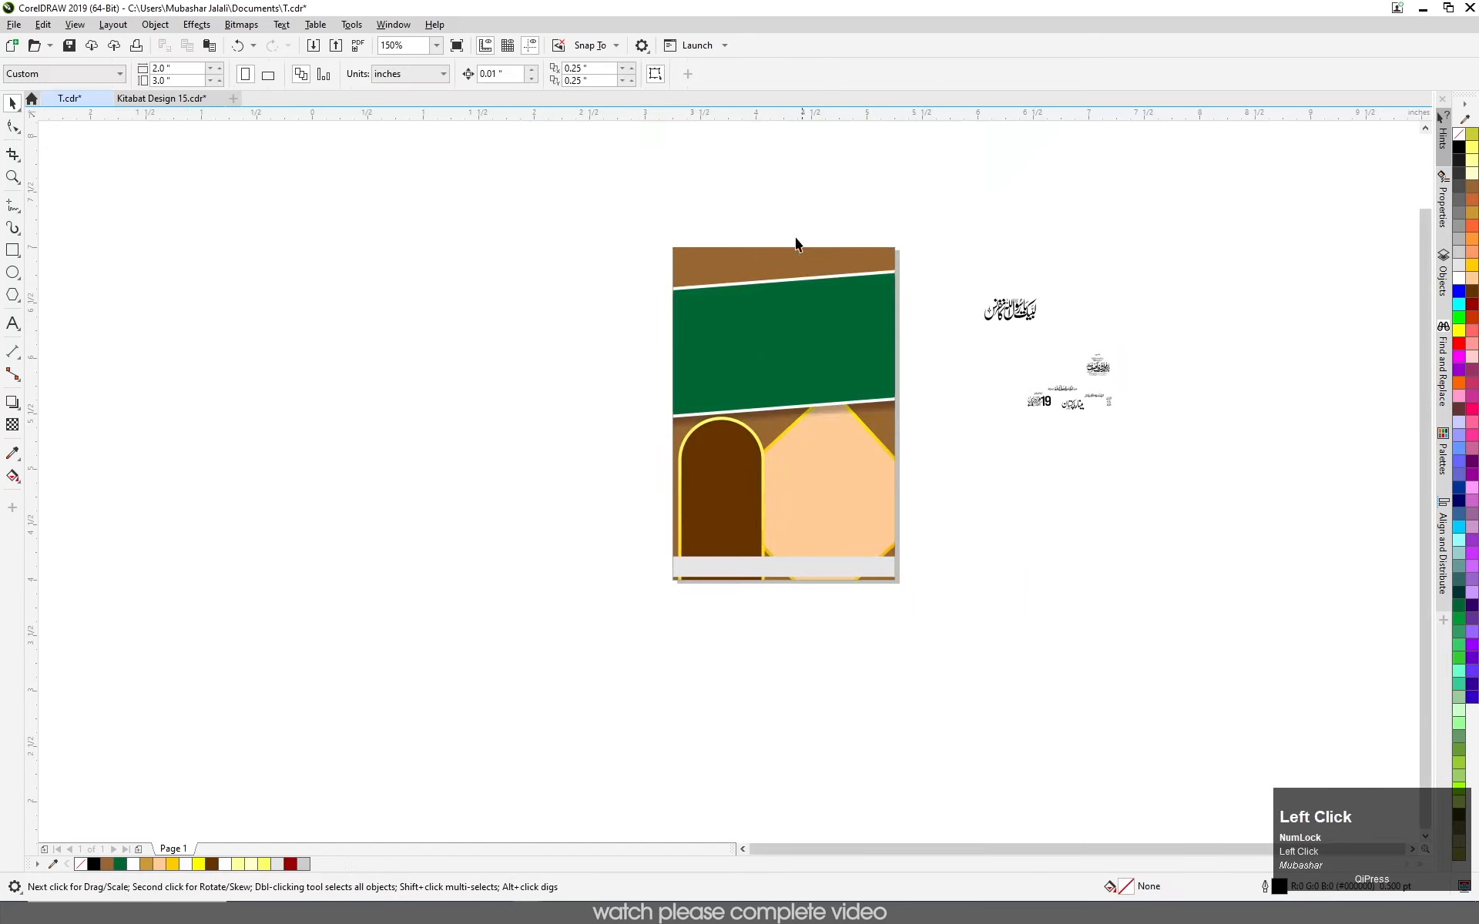
- Place the main Urdu calligraphy title on the green band, enlarged to about 153% and tilted about 6.3 degrees
scroll(746, 242, up, 1)
scroll(909, 378, down, 2)
scroll(909, 378, up, 2)
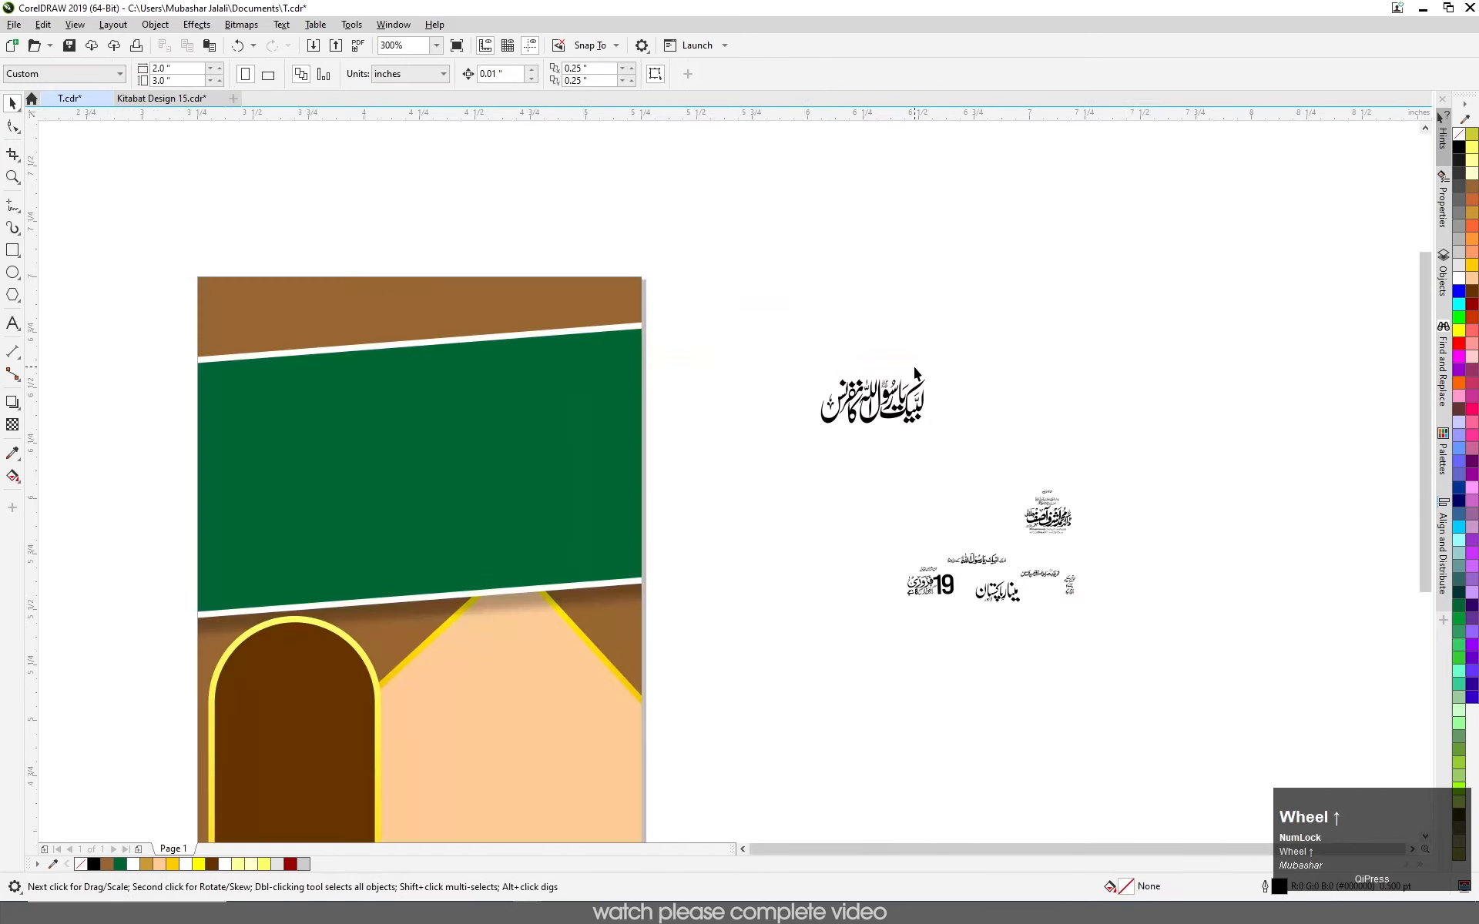
key(F4)
drag(973, 271, 506, 335)
drag(560, 358, 719, 402)
click(481, 416)
click(880, 367)
click(624, 394)
click(624, 394)
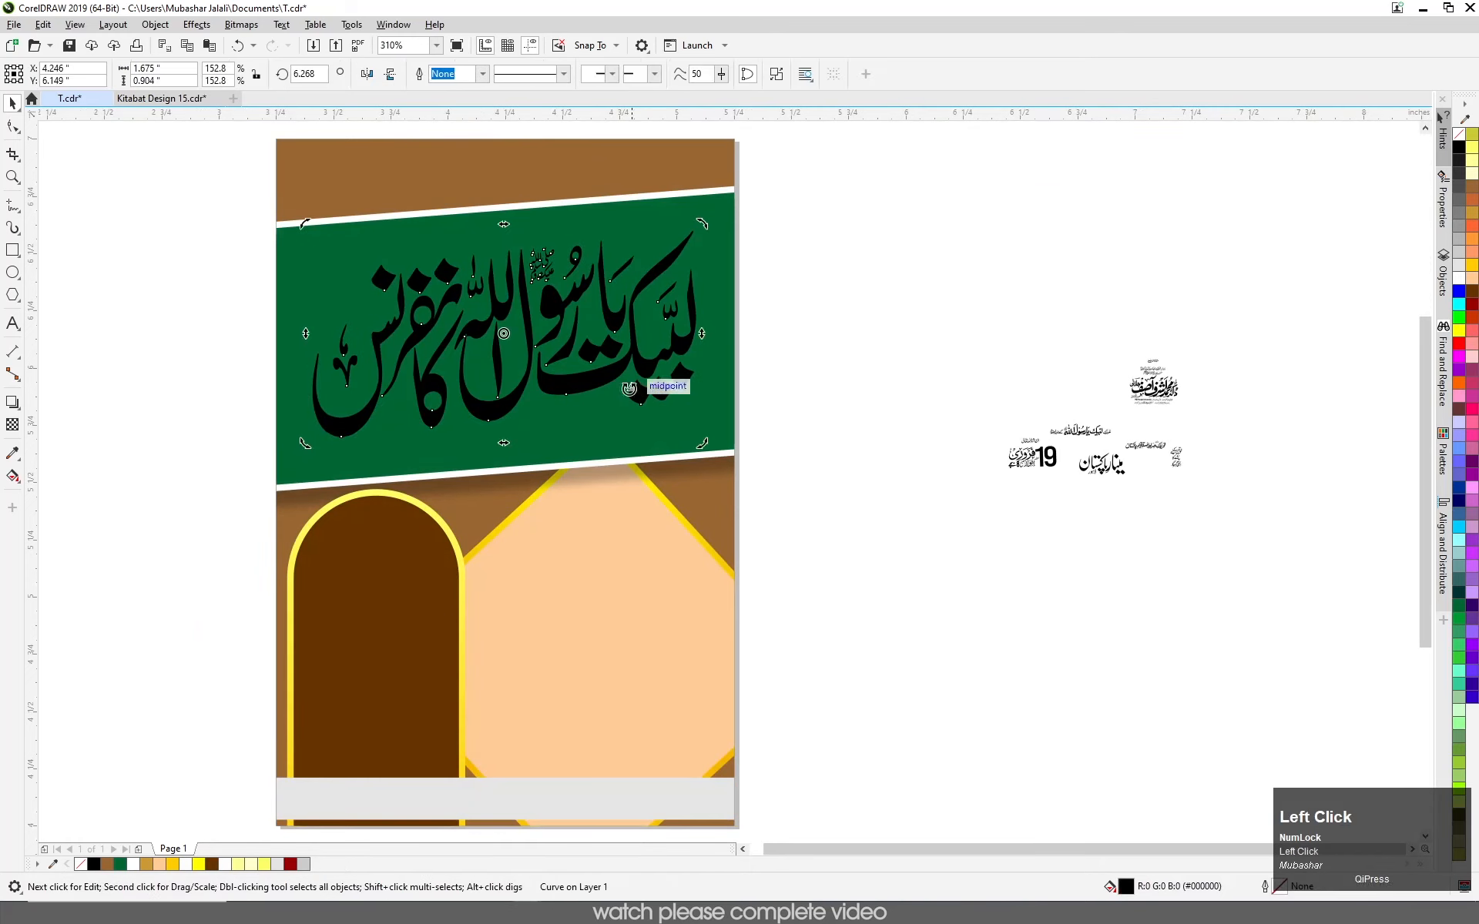
- Adjust the calligraphy title's tilt to about 3.4 degrees to suit the slope of the green band
drag(697, 453, 701, 463)
click(849, 381)
click(561, 409)
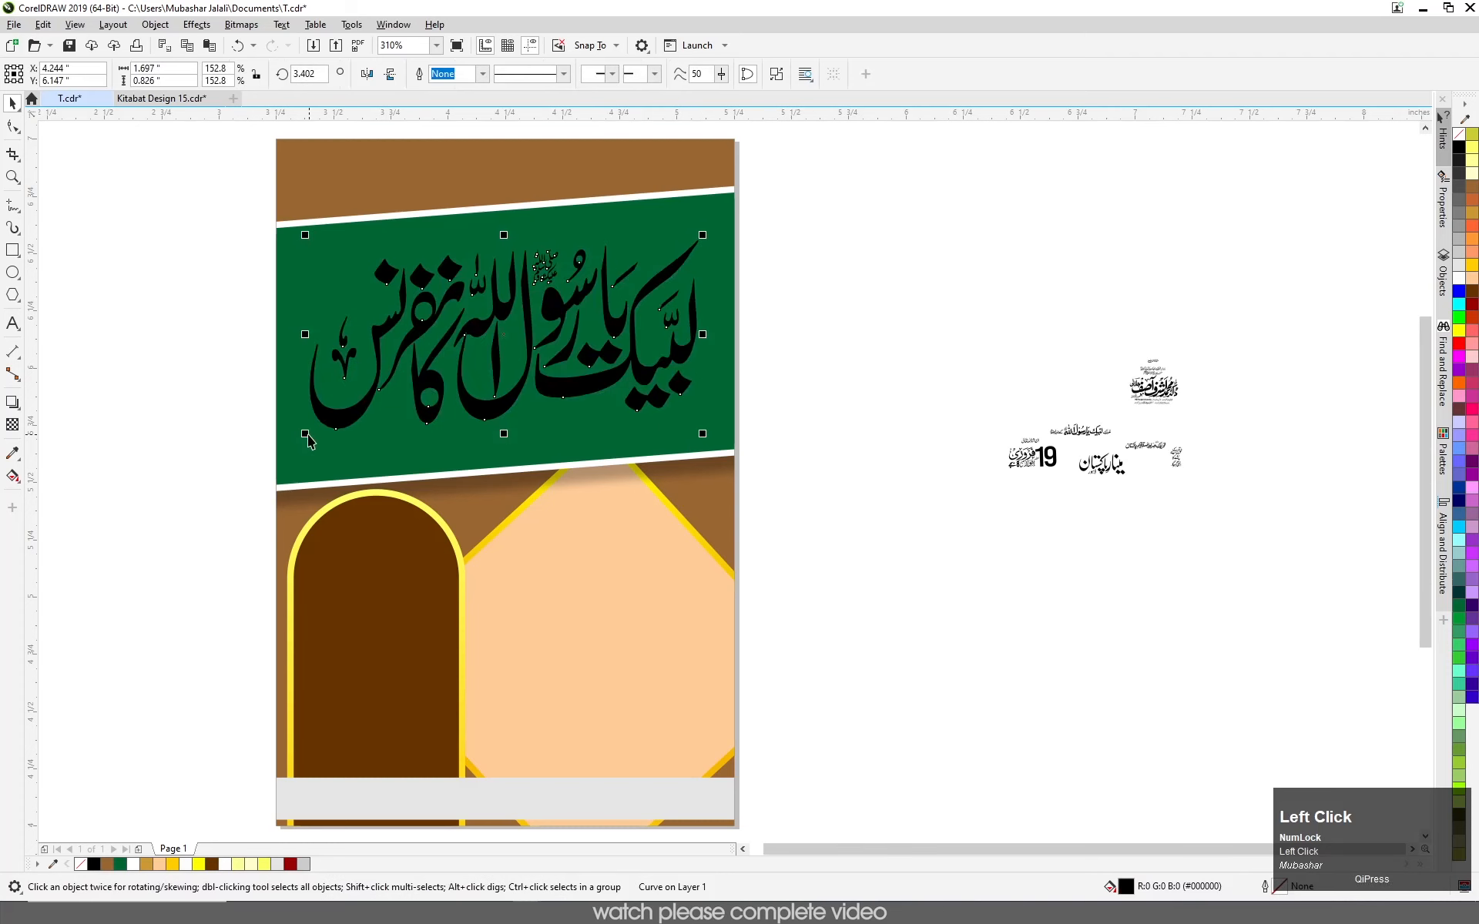
- Resize the calligraphy title to about 1.76 by 0.85 inches and nudge it down by 0.02 inch within the green band
drag(305, 434, 289, 444)
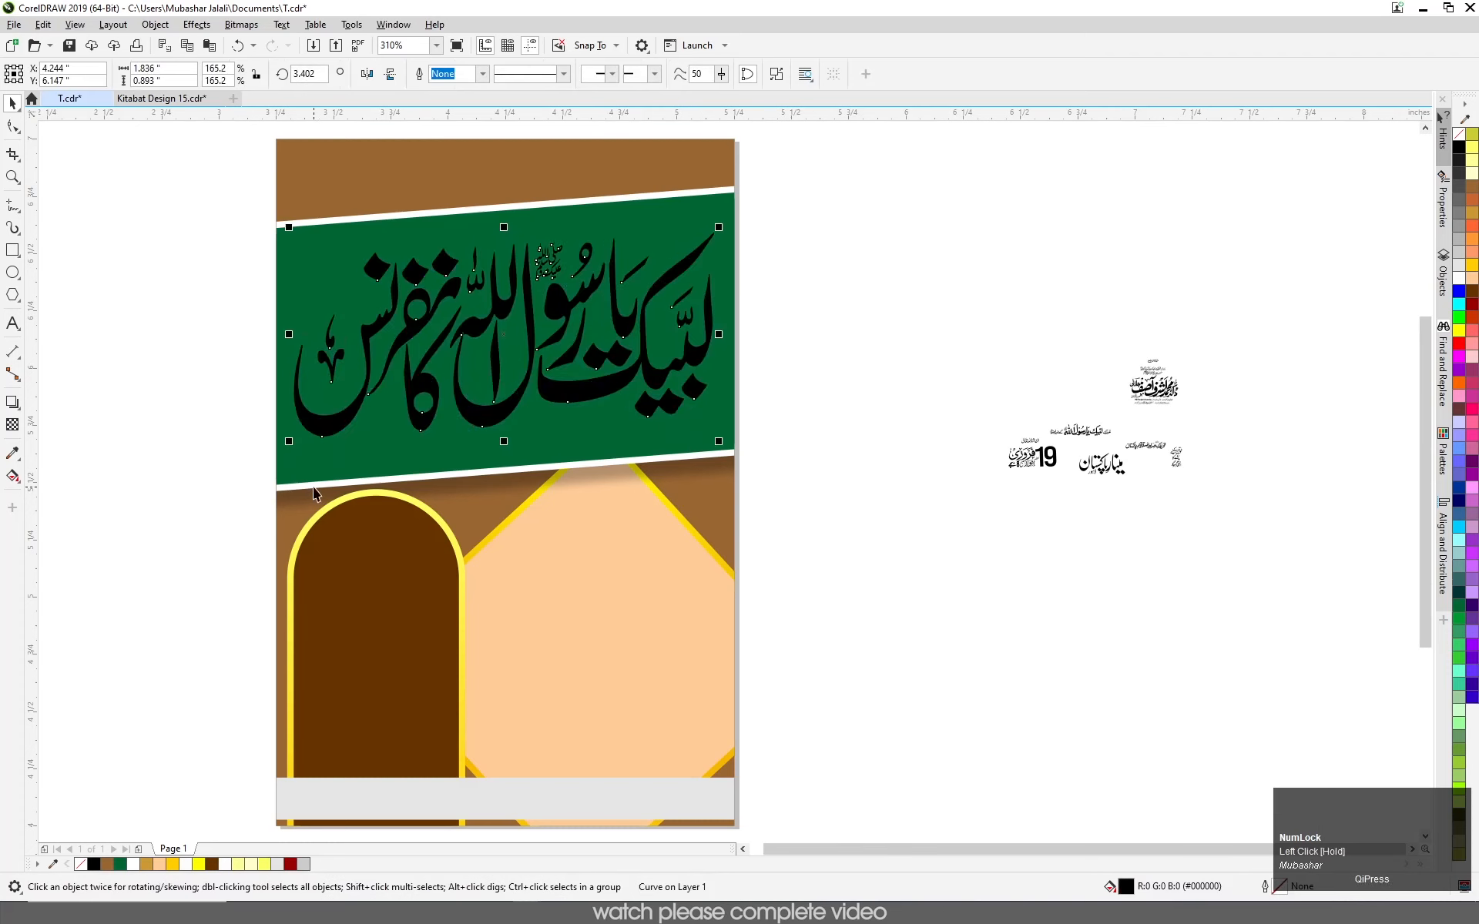
key(Down)
key(Up)
key(Up)
key(Down)
key(Down)
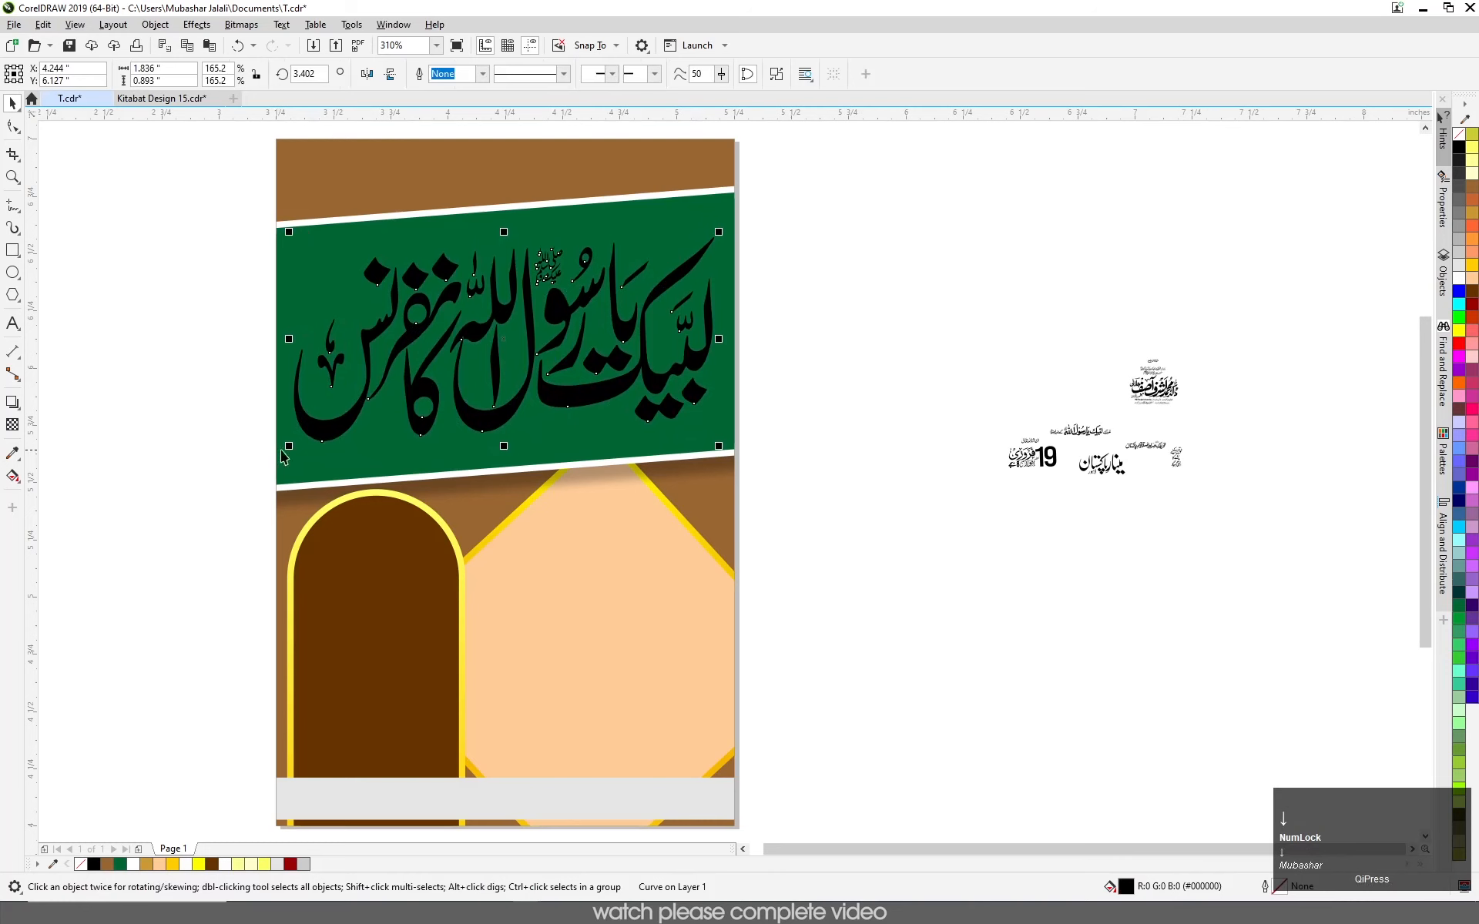
drag(287, 449, 298, 442)
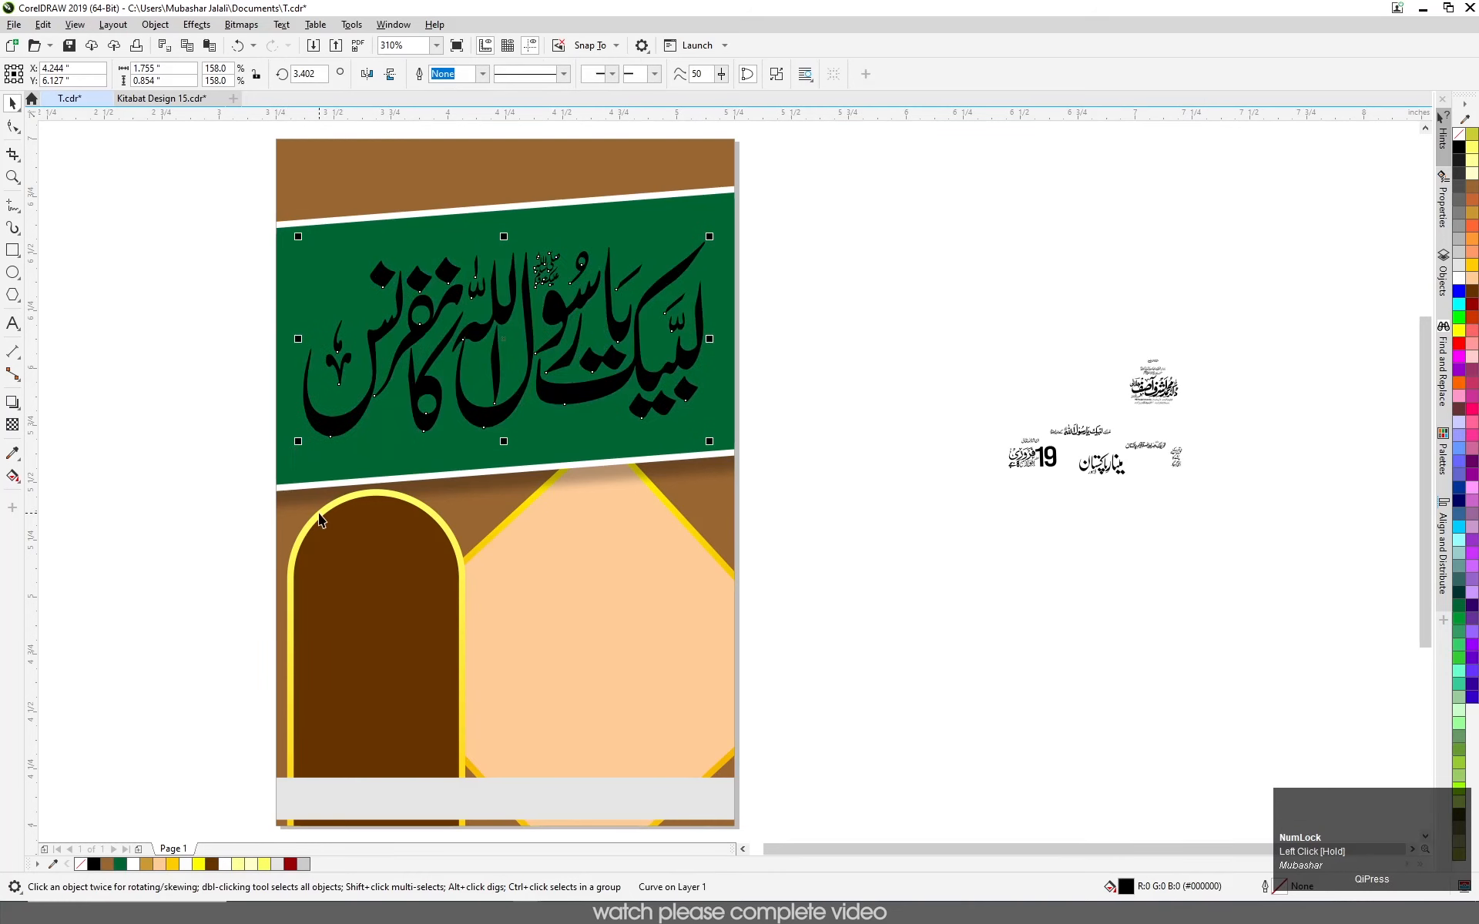
- Fill the title white and give it a 4 pt outline behind the fill with round corners and caps, scaled with the object and overprinted
click(1460, 280)
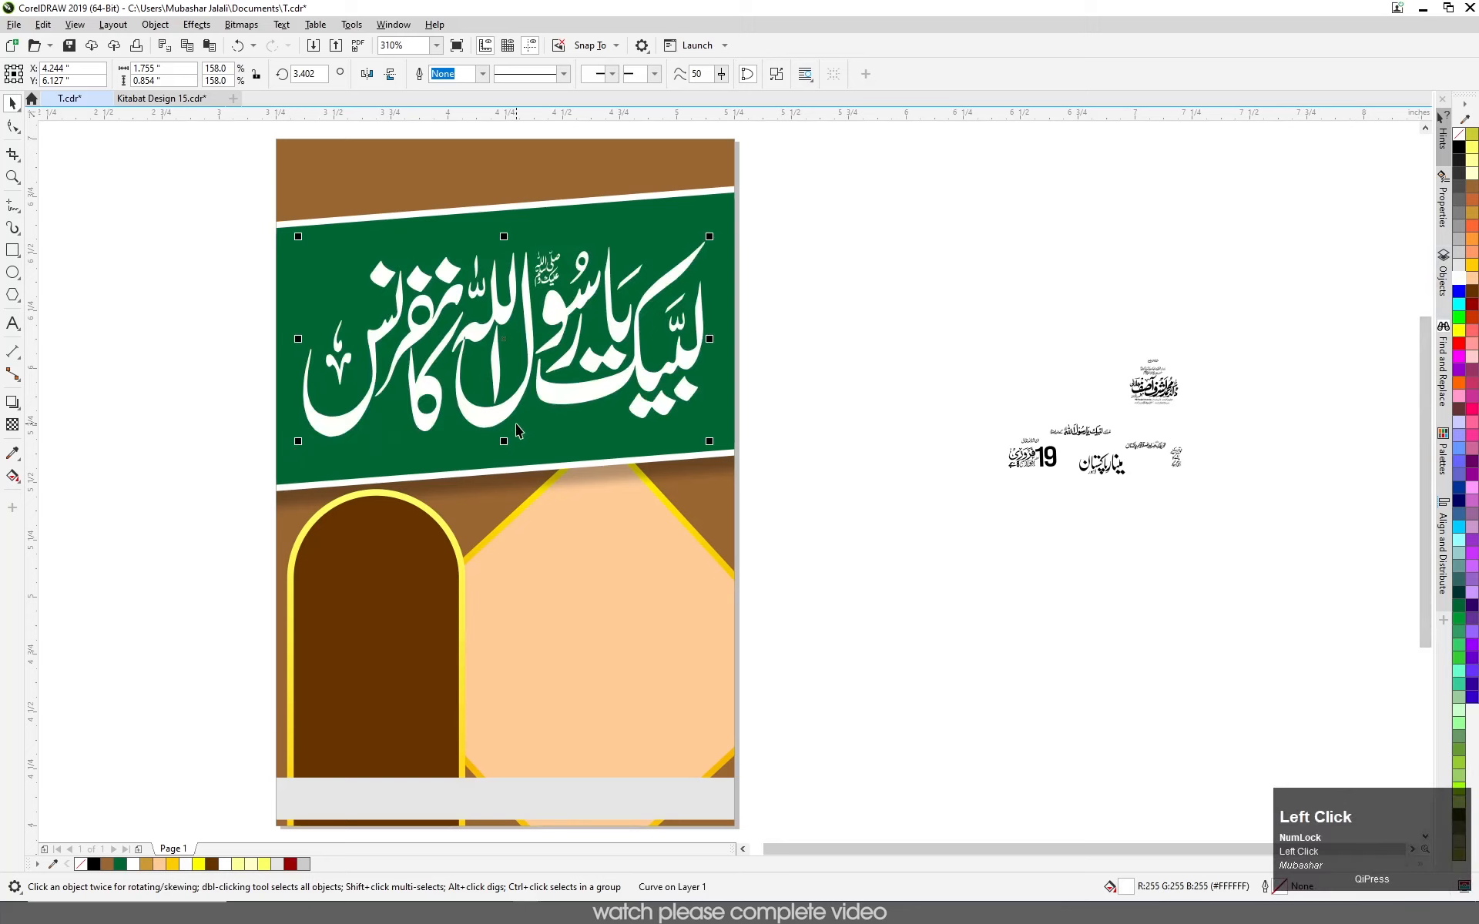
key(F12)
click(643, 400)
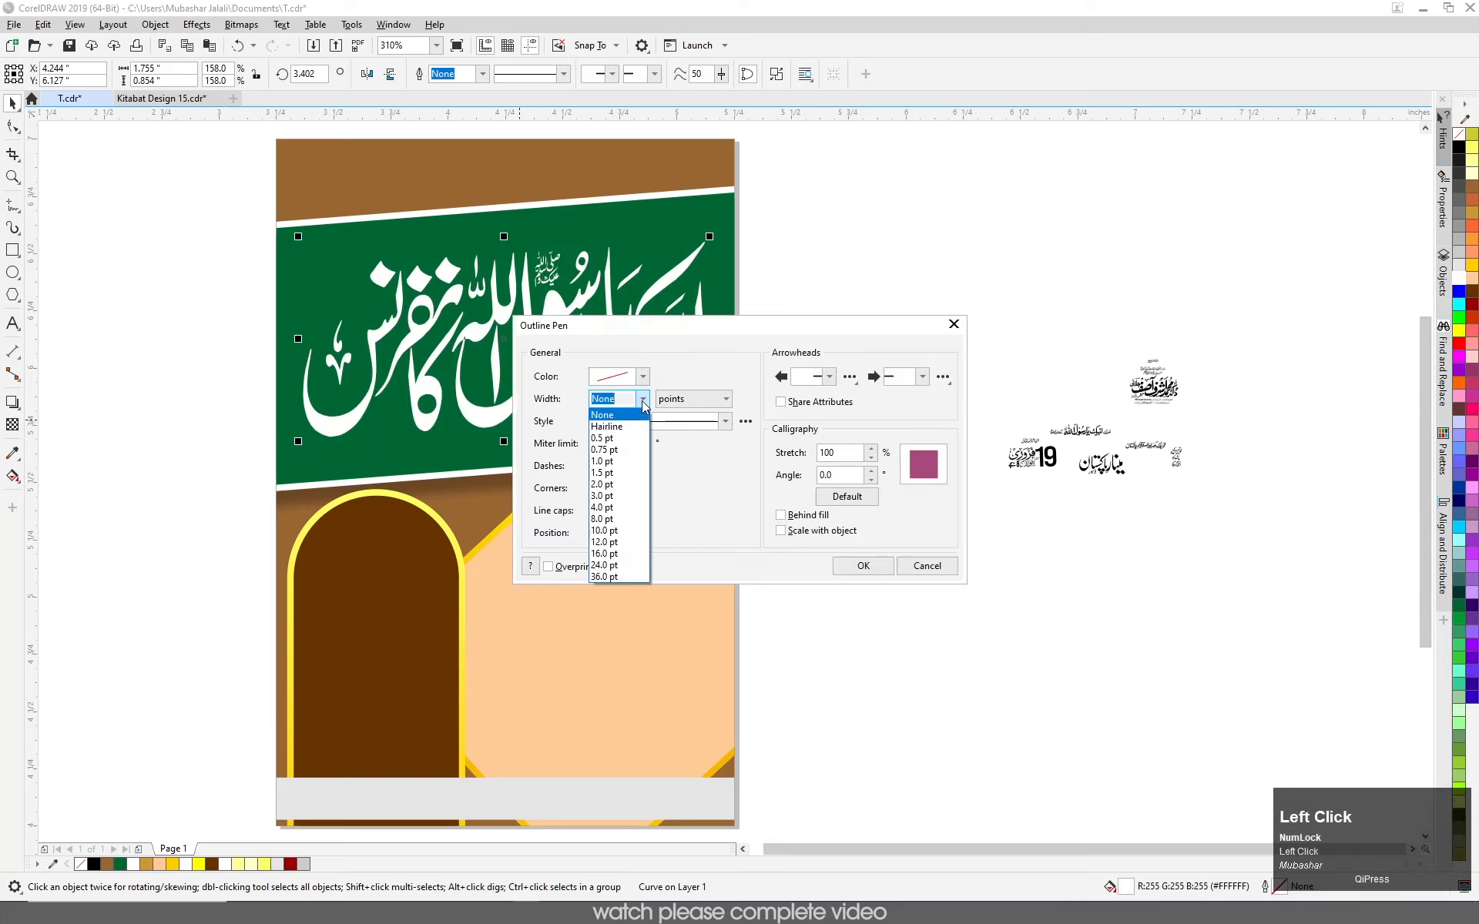
click(630, 508)
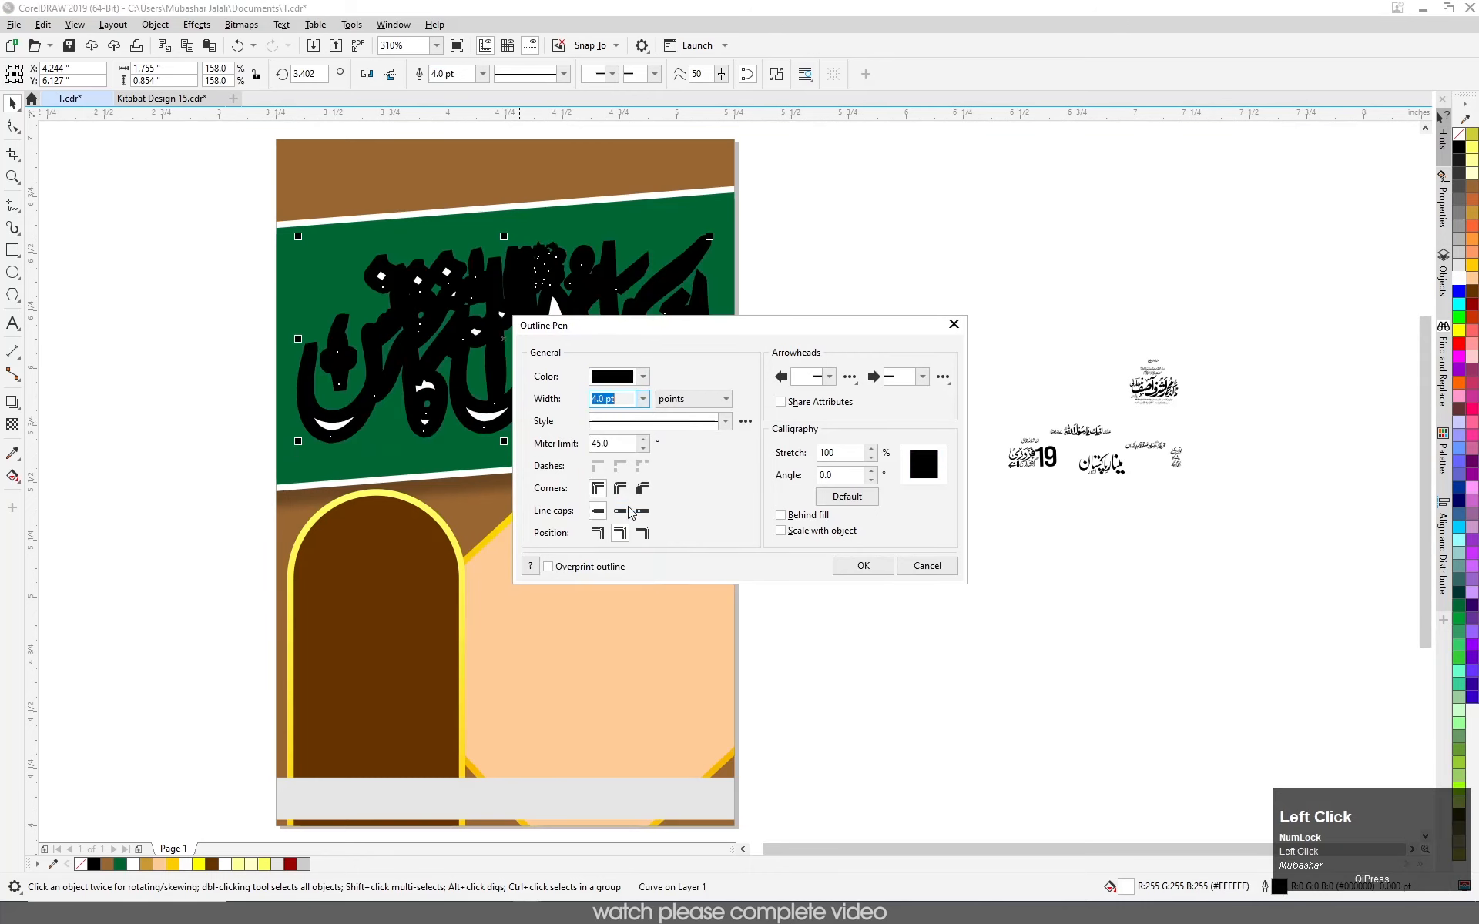
click(620, 488)
click(620, 511)
click(781, 514)
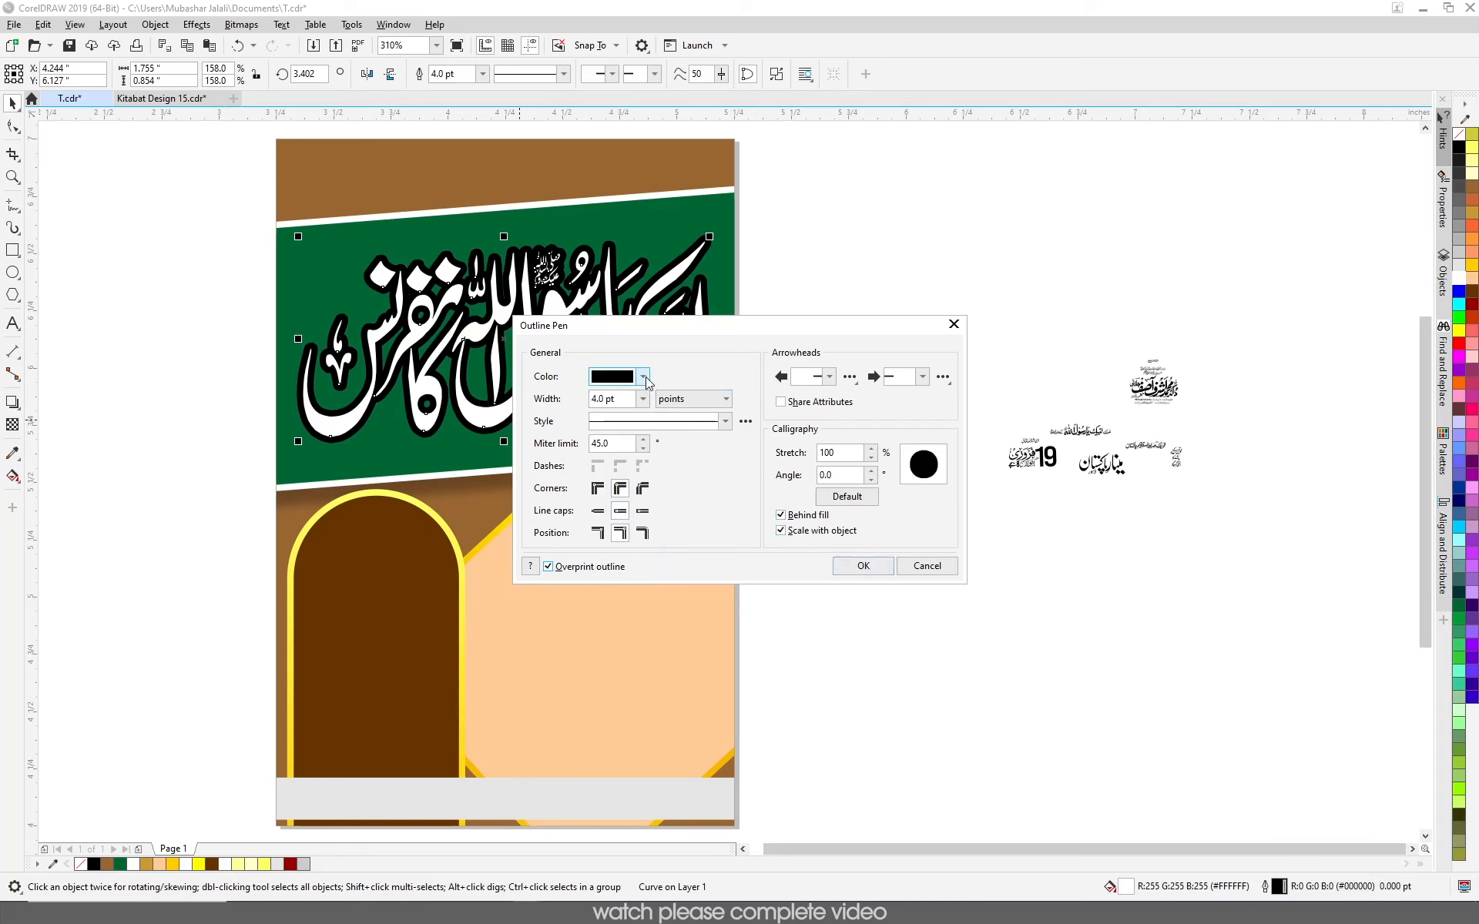
- Sample the band's green for the title's outline and darken it to RGB 0, 54, 27
click(644, 377)
click(737, 604)
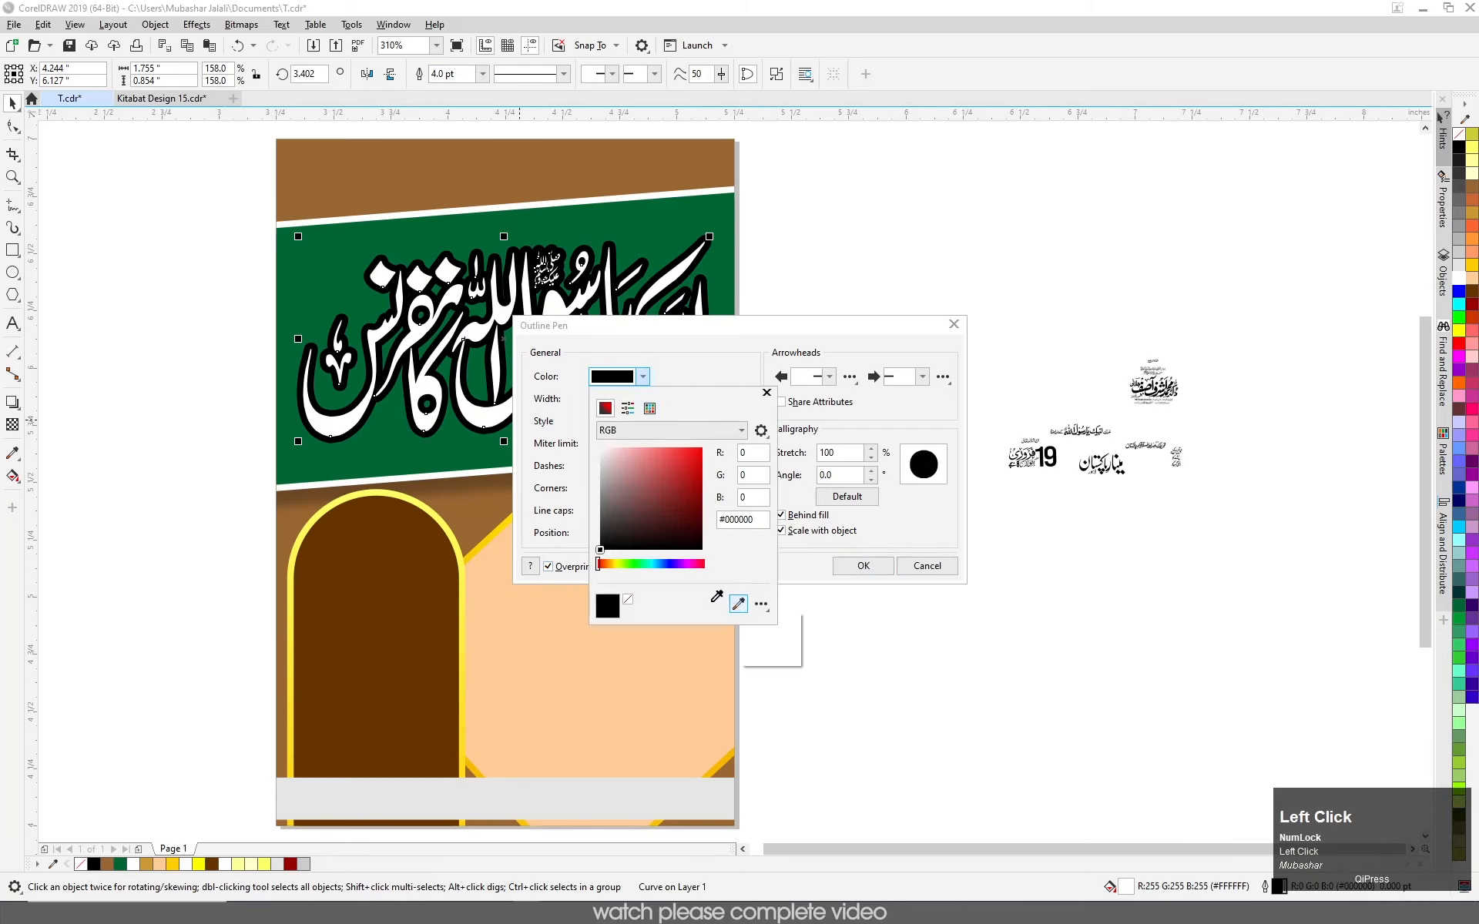
click(402, 463)
drag(703, 513, 709, 533)
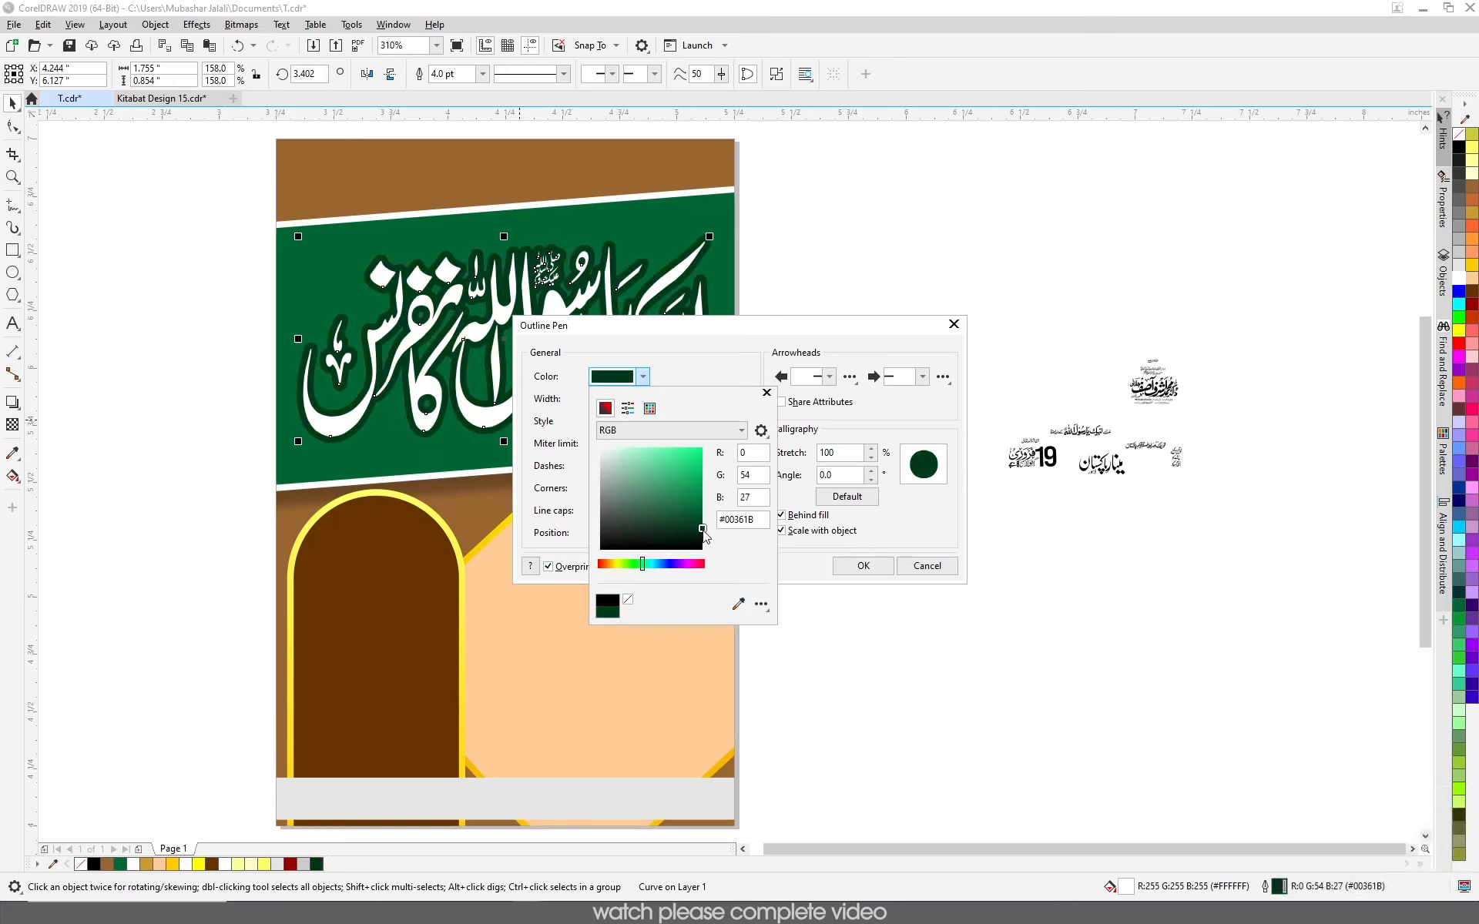
- Switch the outline's colour model to HSB, set it to H 133, S 100, B 22 and apply the outline settings
click(628, 408)
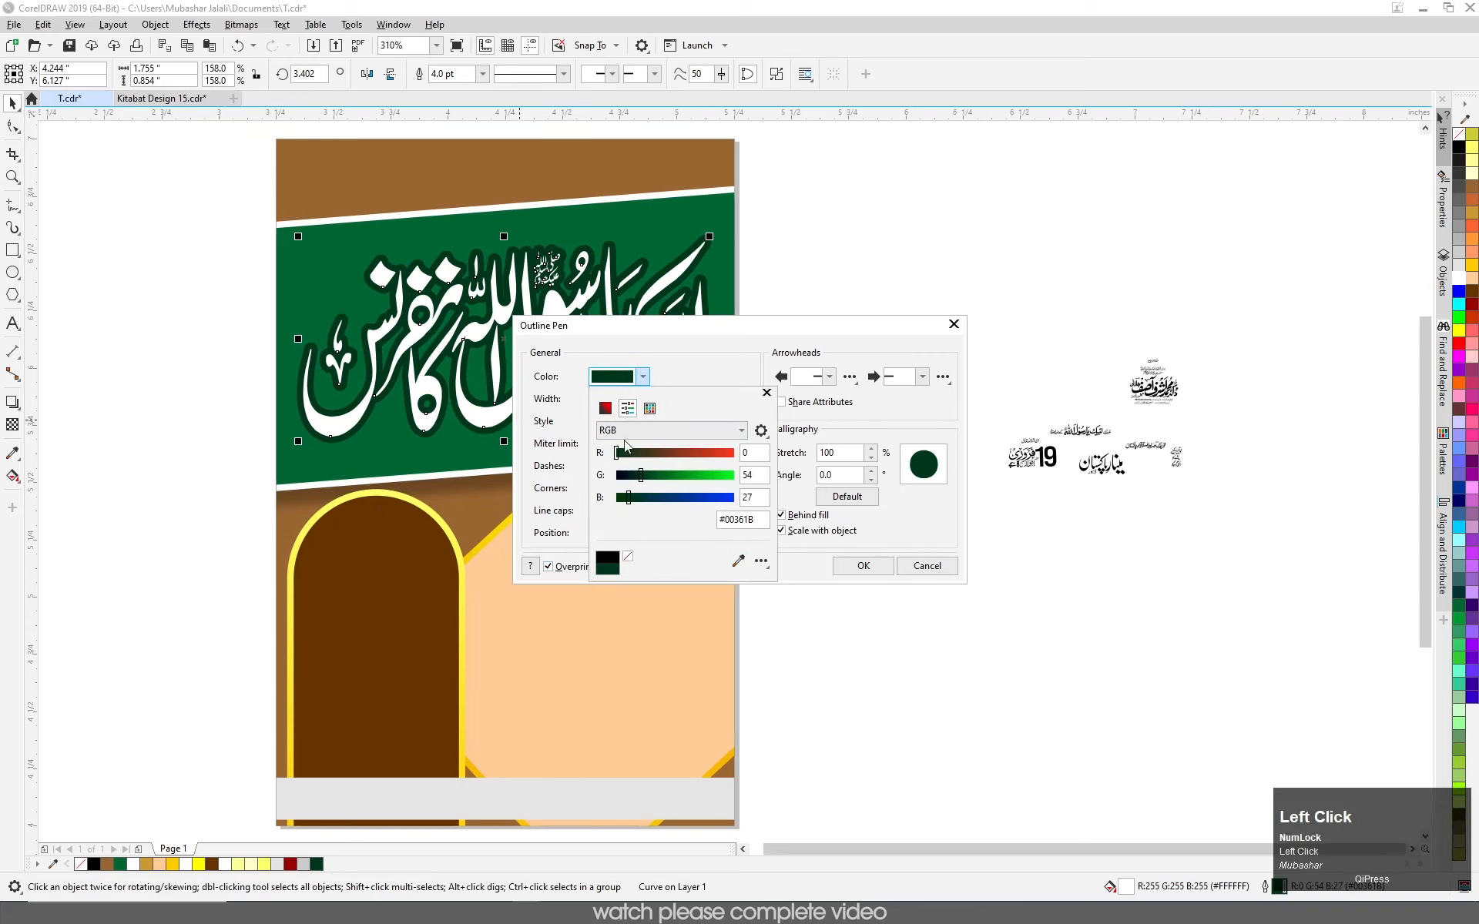
click(628, 432)
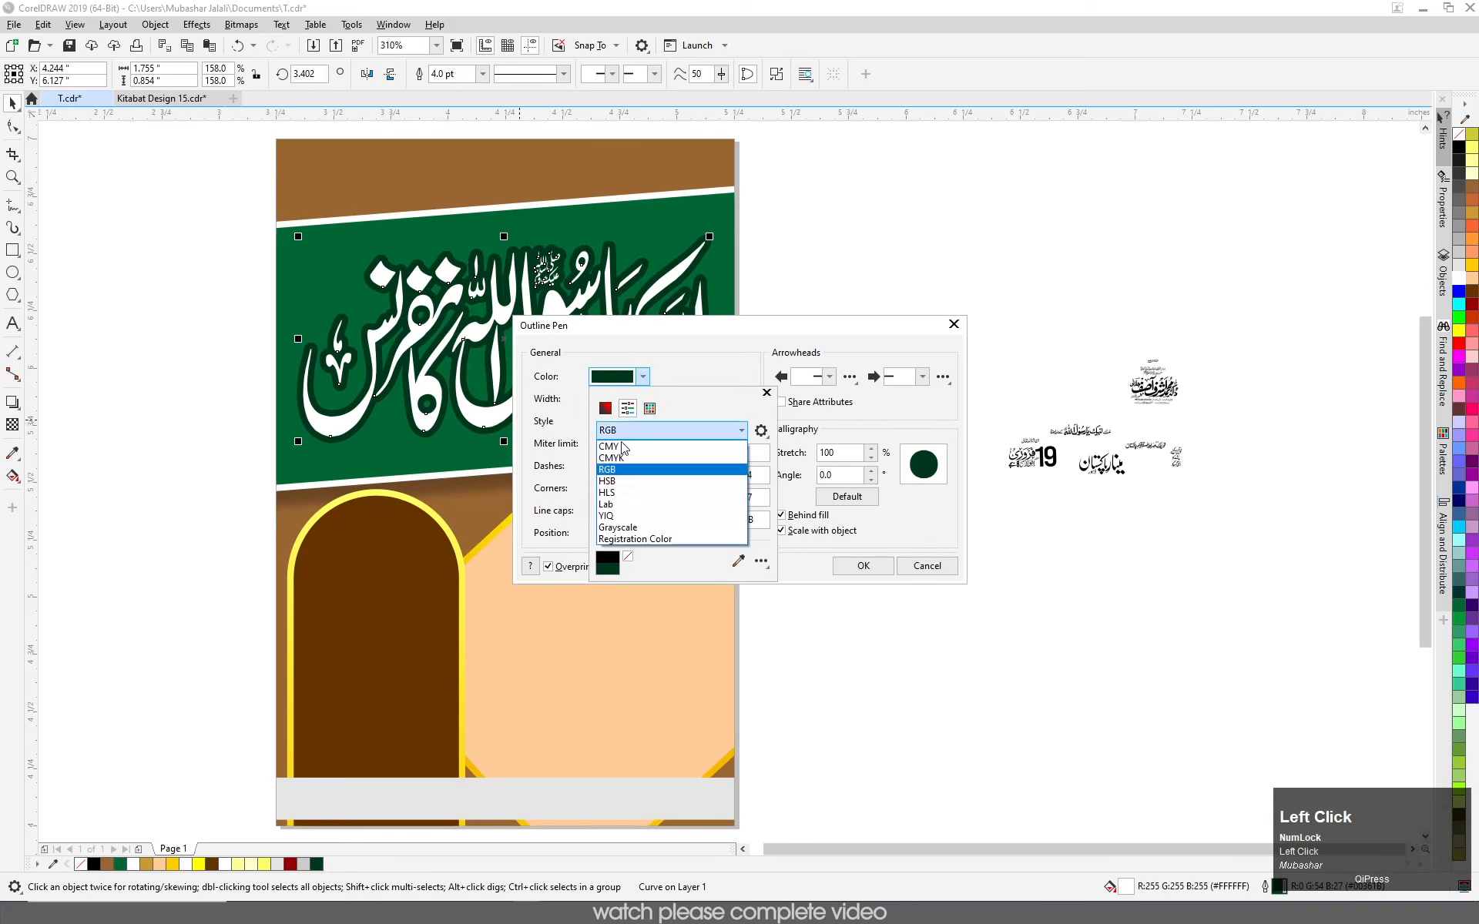
click(625, 481)
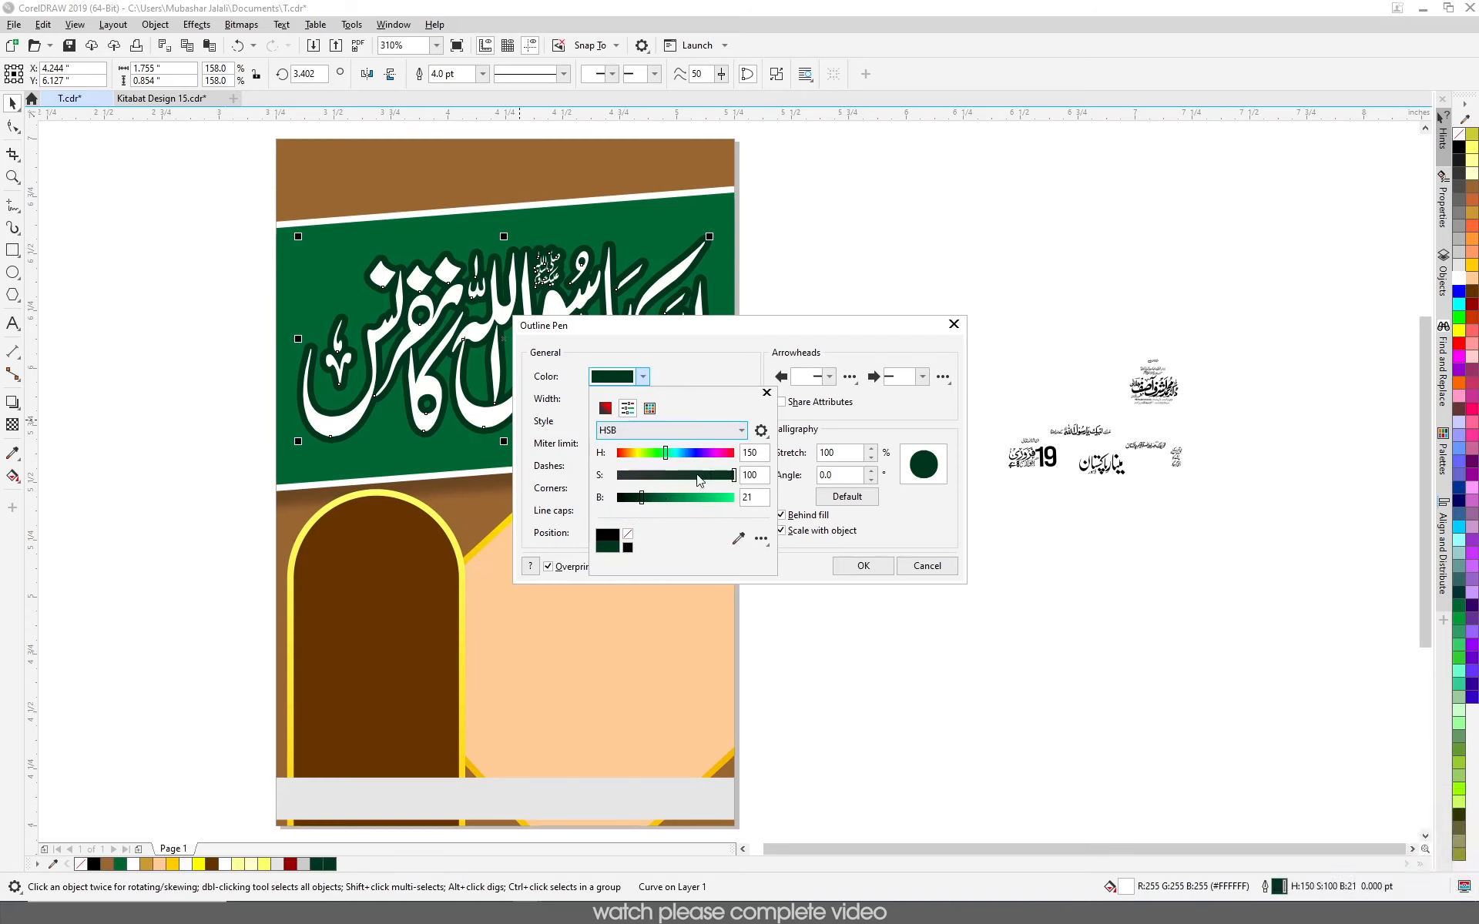
drag(667, 460, 663, 462)
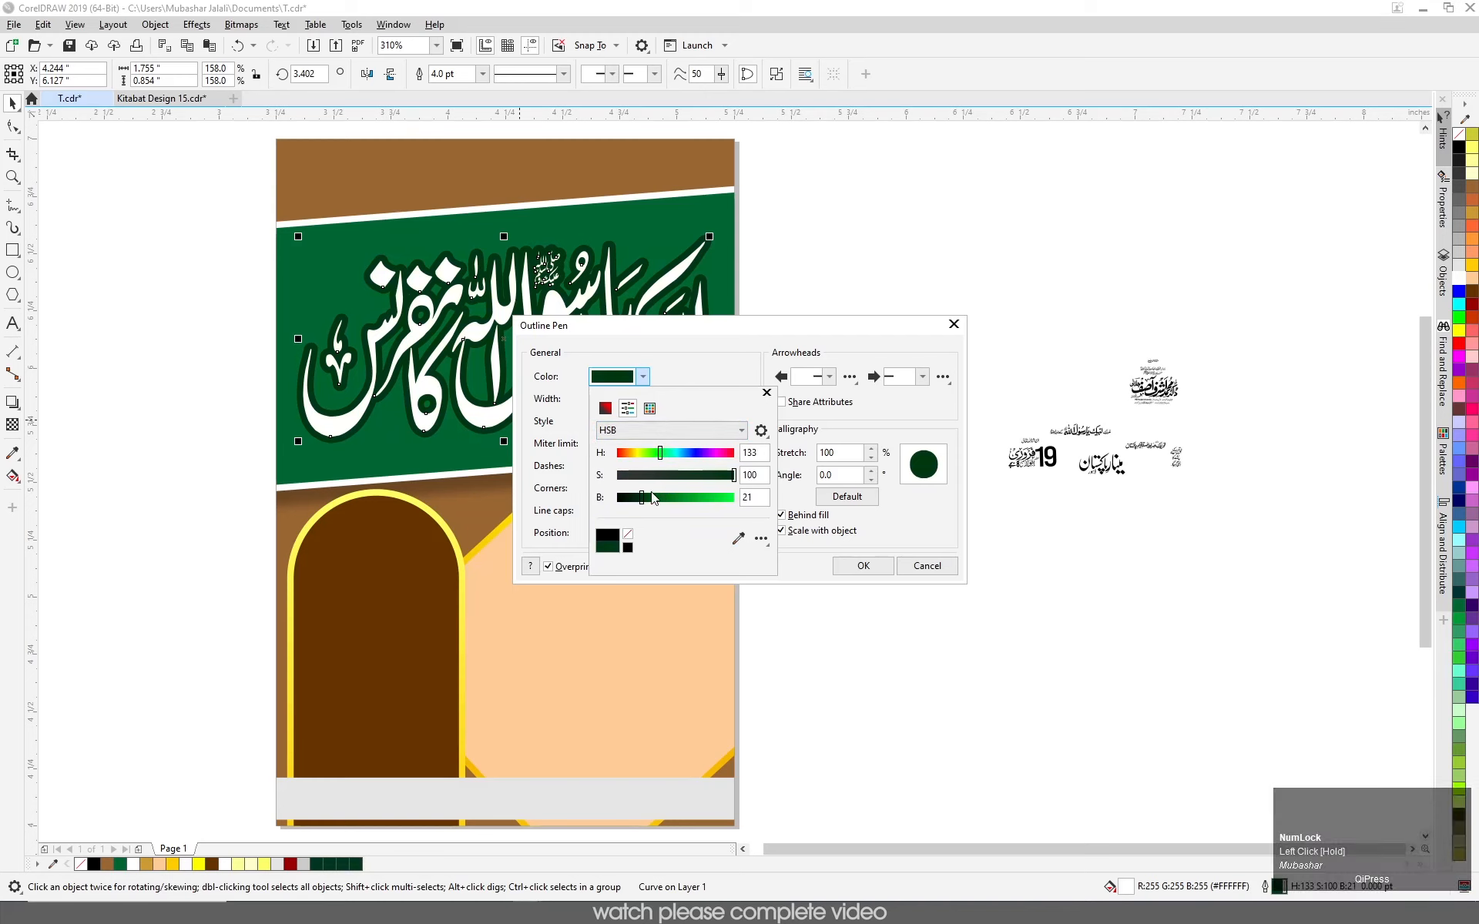
drag(643, 499, 644, 505)
click(863, 566)
- Duplicate the outlined calligraphy title in place
key(ctrl+c)
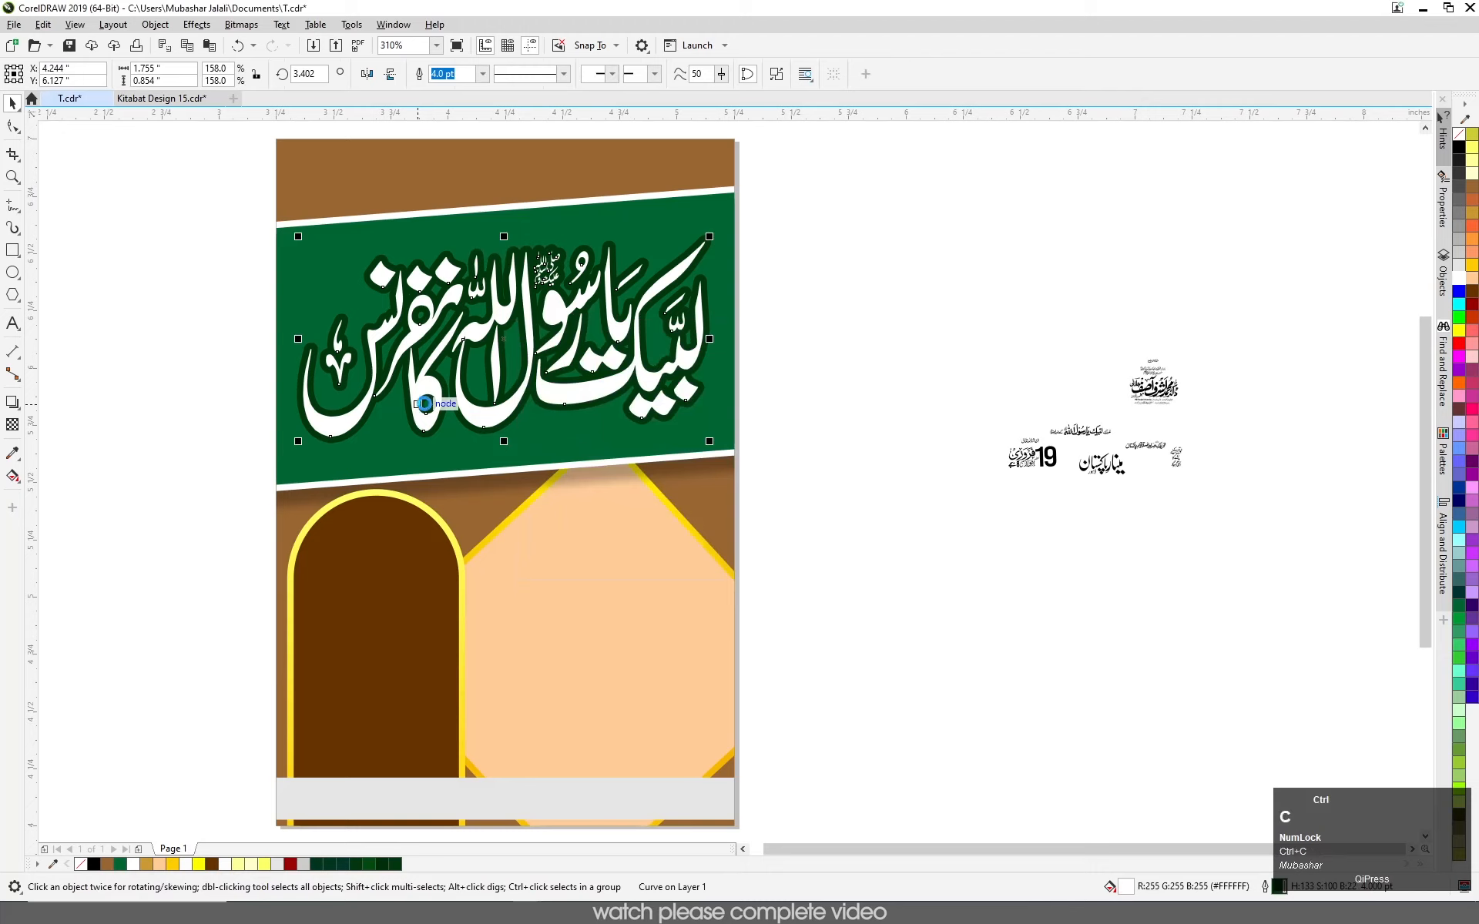
key(ctrl+v)
- Try a deep yellow outline, RGB 255, 204, 0, on the duplicate title with the copy nudged down by 0.01 inch
right_click(1473, 265)
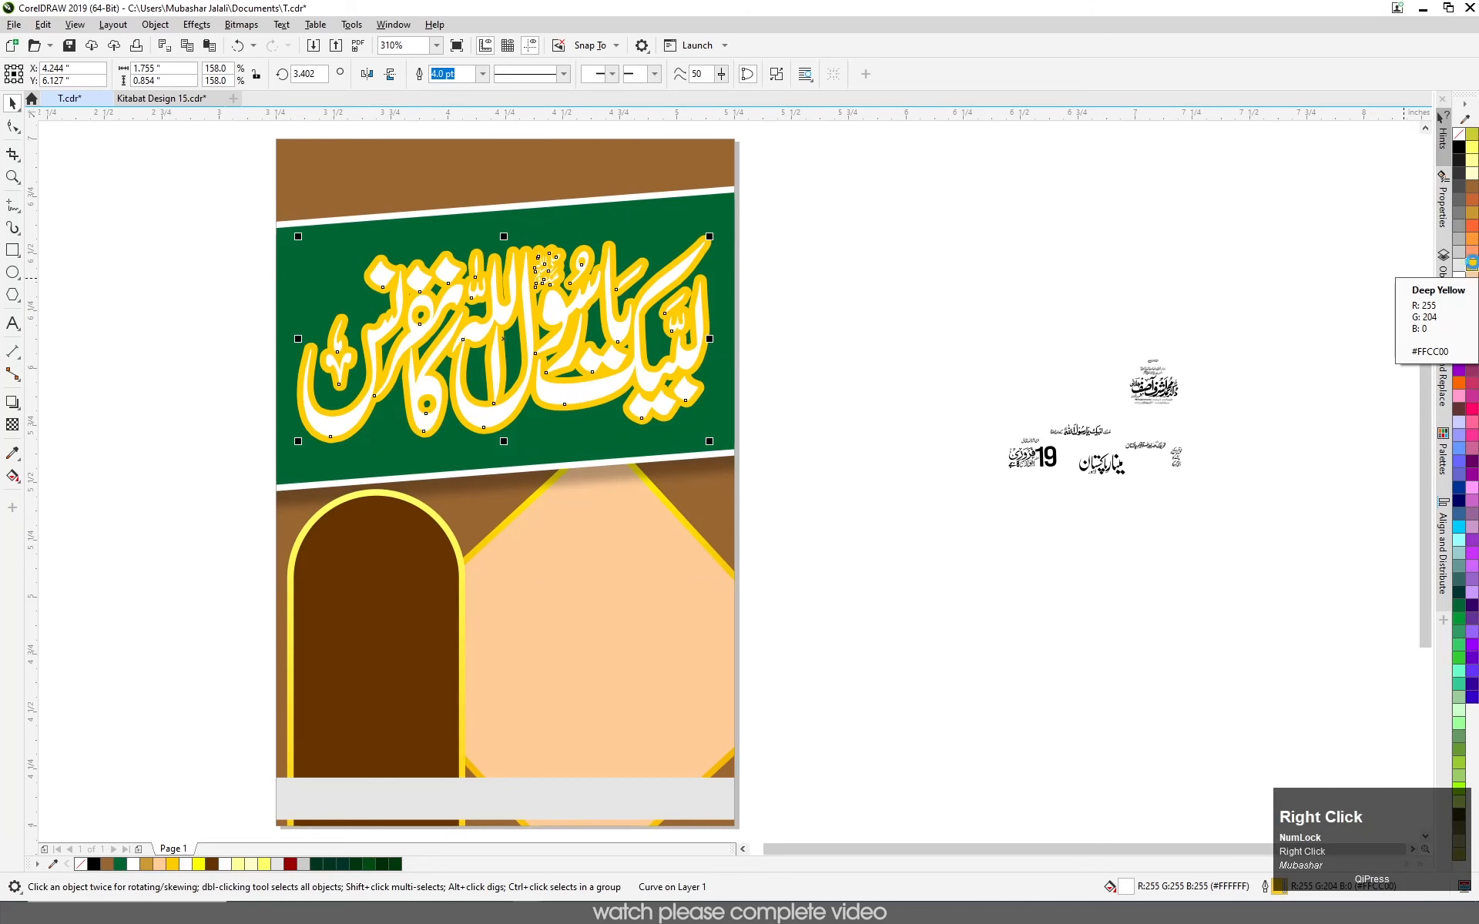
key(Down)
scroll(520, 277, up, 4)
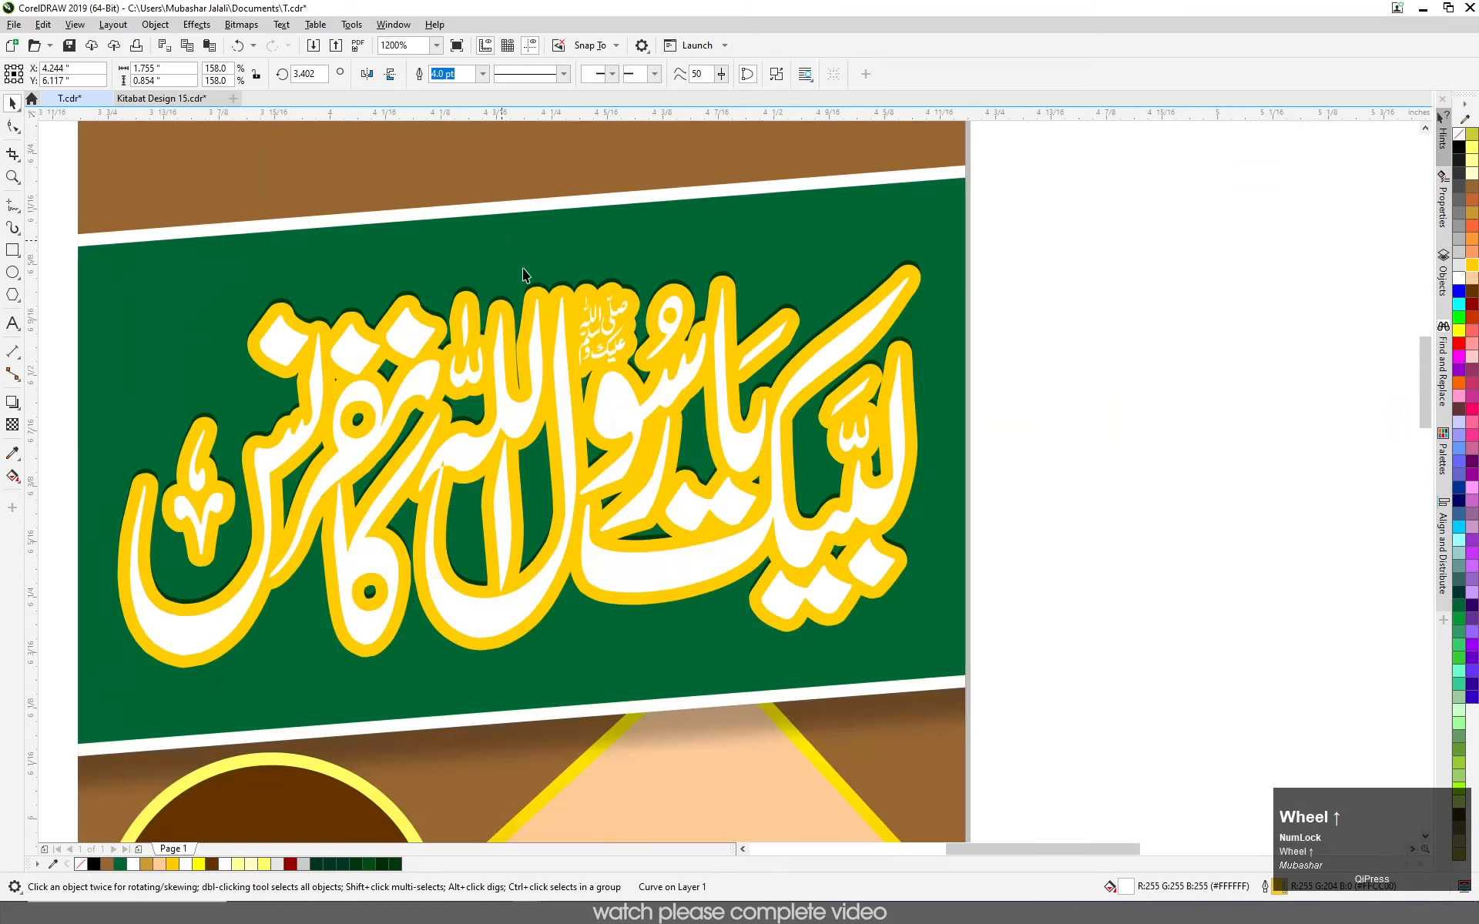
scroll(609, 421, down, 4)
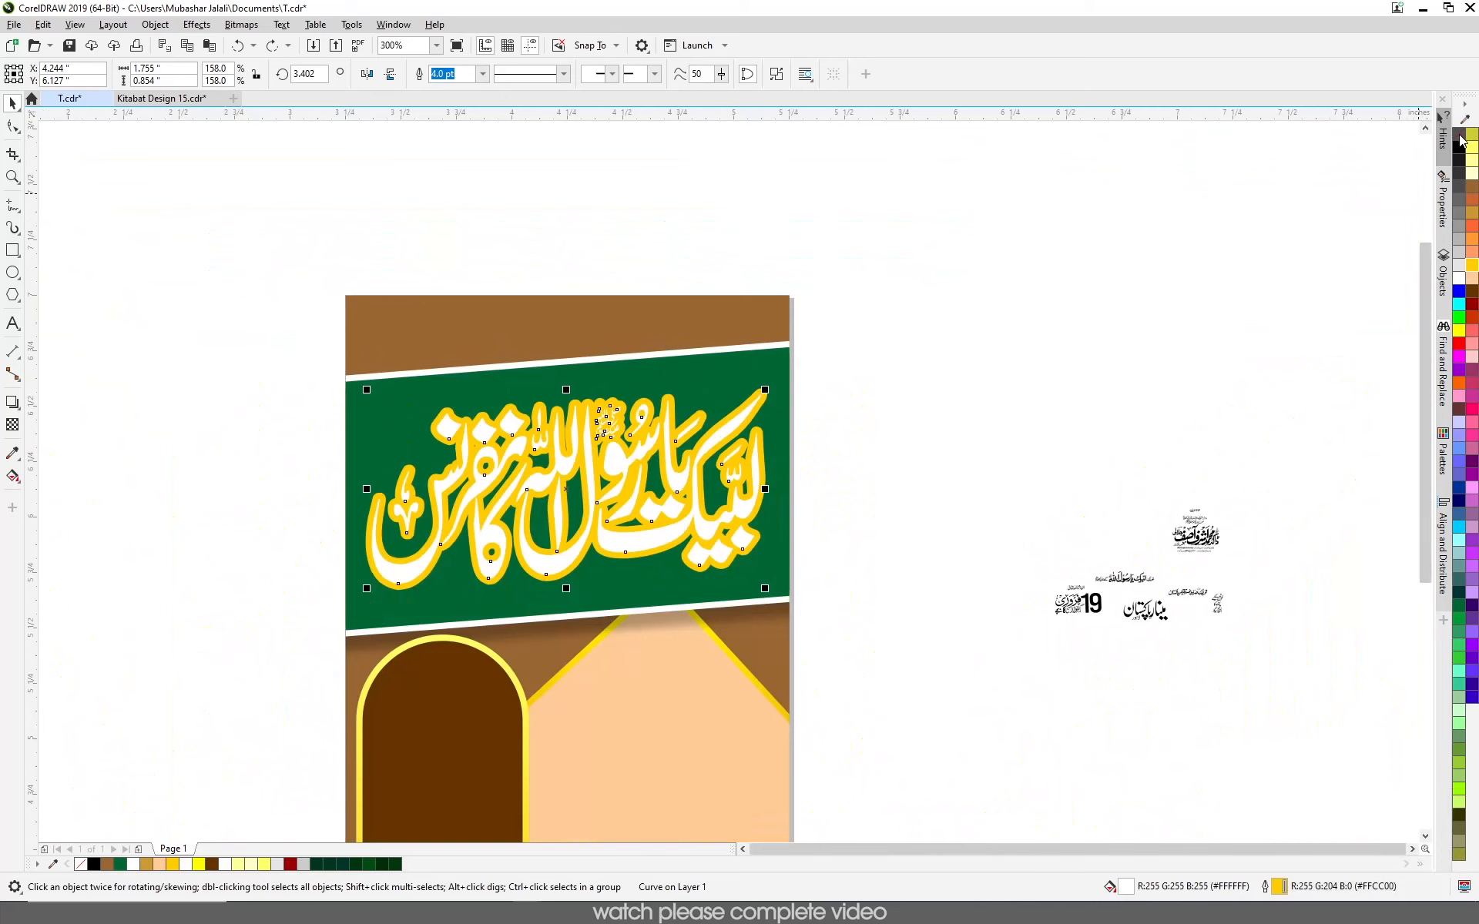
- Remove the outline from the duplicate title, leaving only its white fill above the dark green outlined copy
right_click(1461, 137)
scroll(460, 568, up, 4)
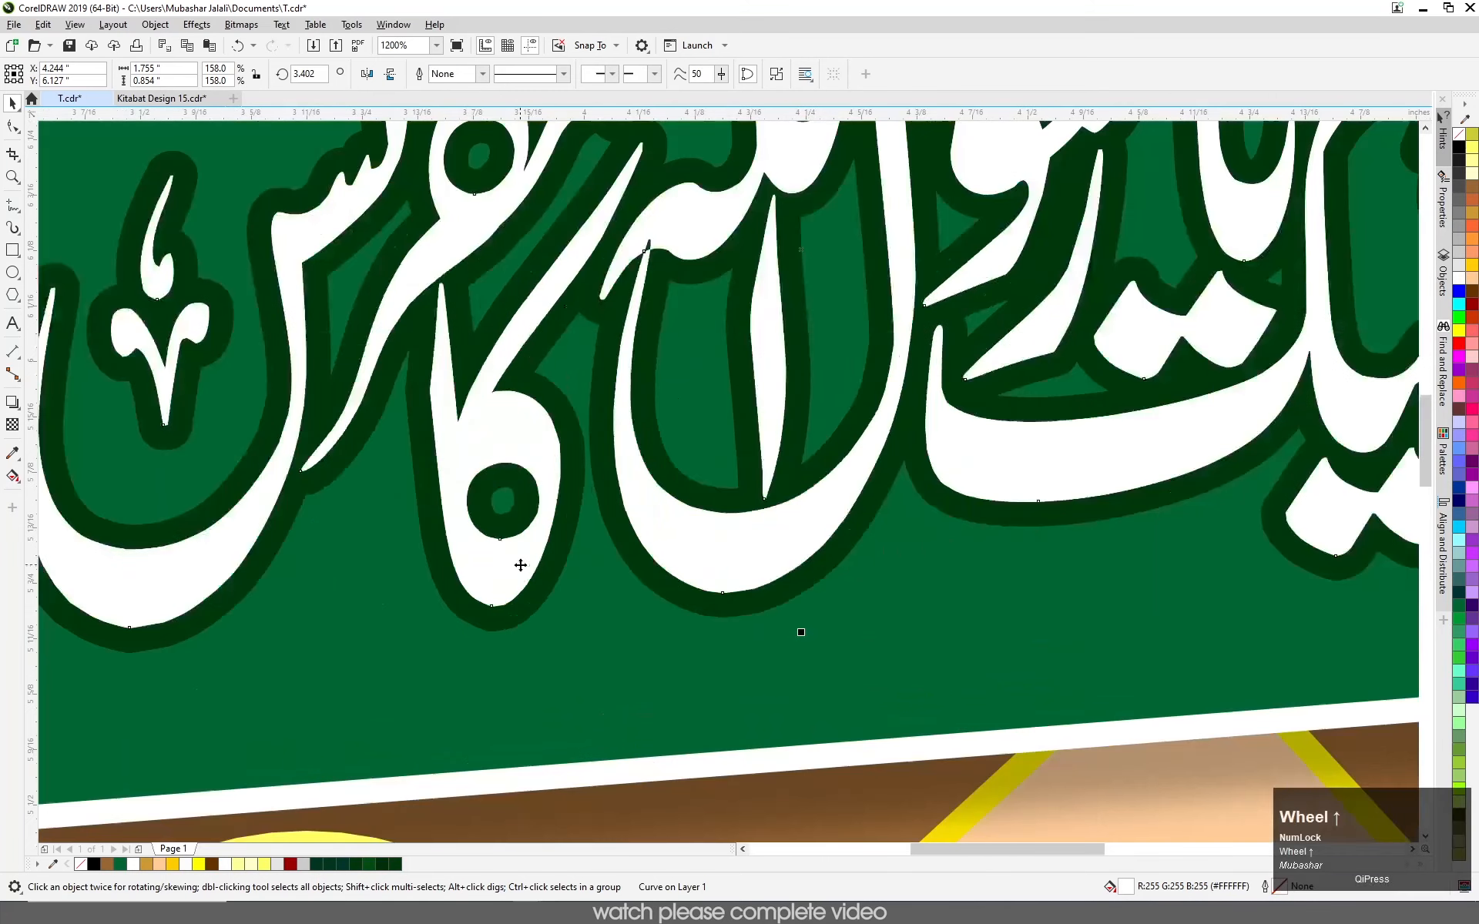
scroll(678, 532, down, 2)
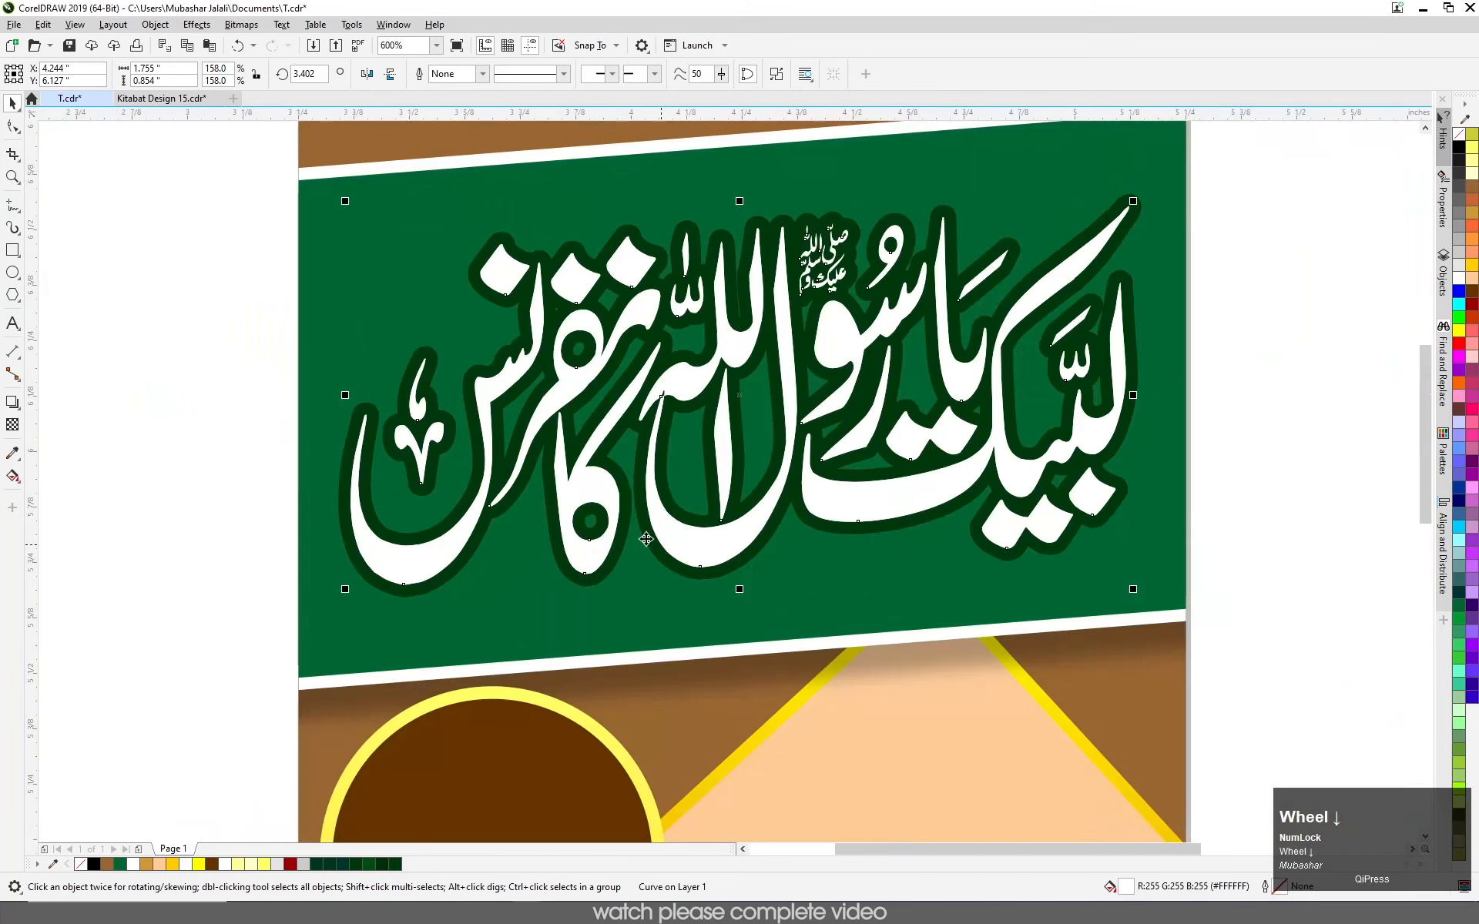
- Add a drop shadow falling straight below the white calligraphy title and set its feathering to 2
click(12, 402)
click(65, 419)
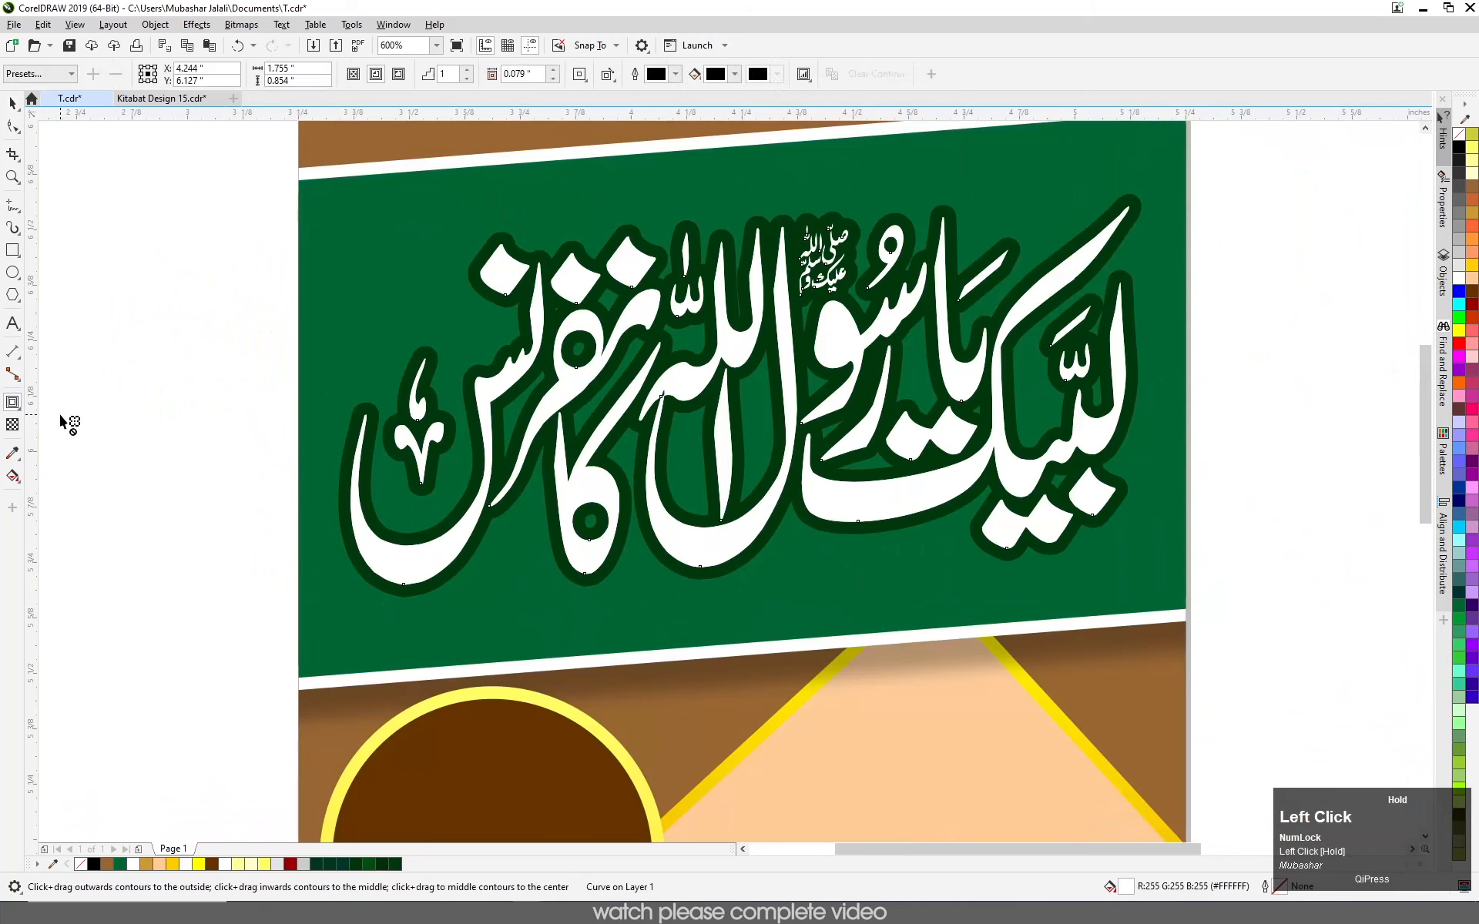
click(17, 404)
click(32, 403)
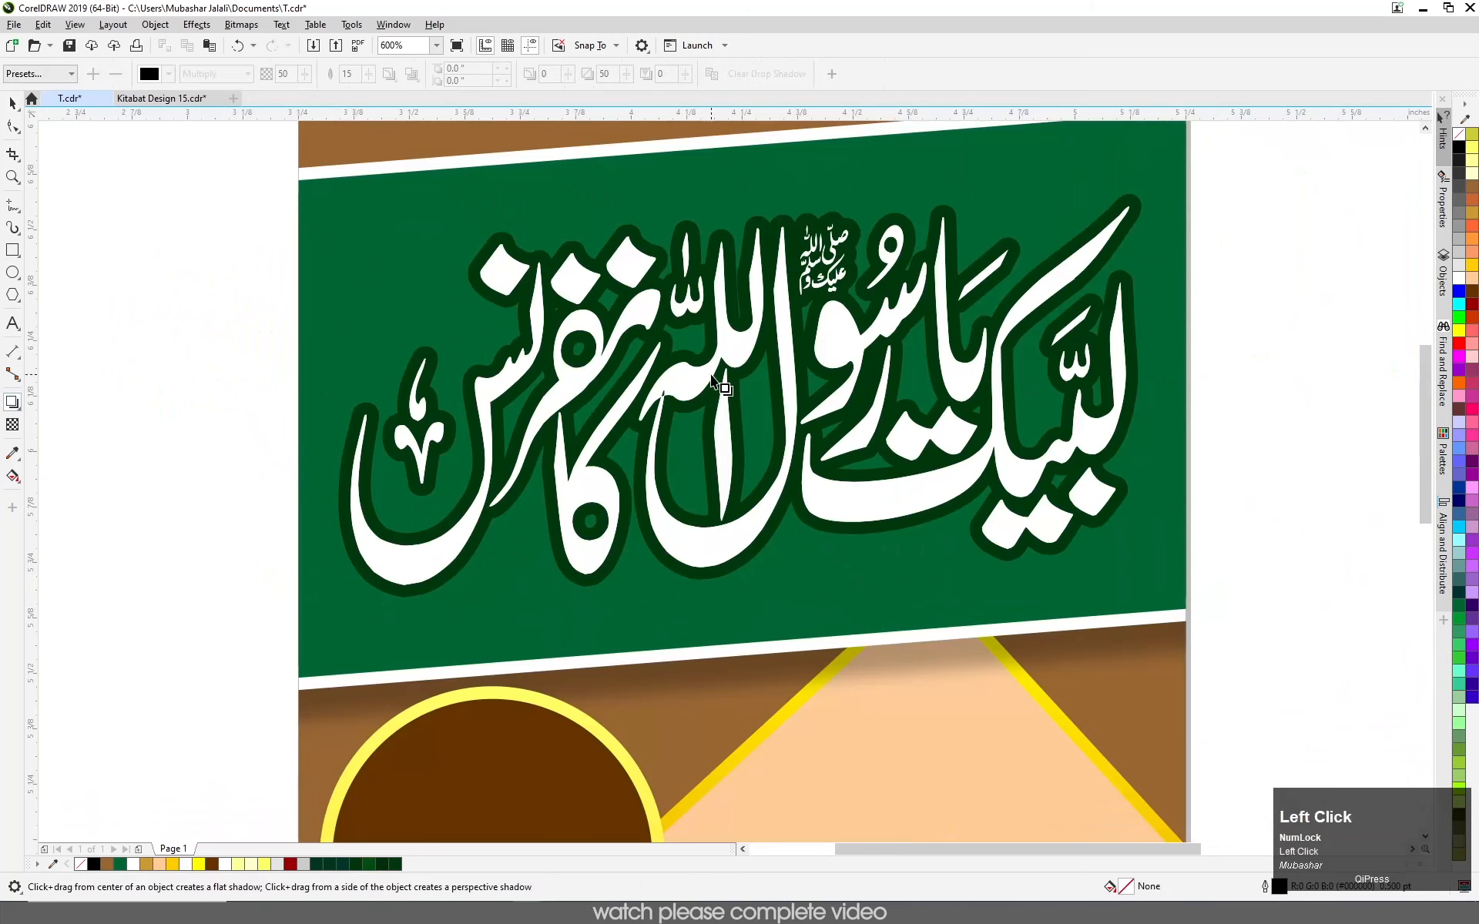
drag(739, 549, 743, 597)
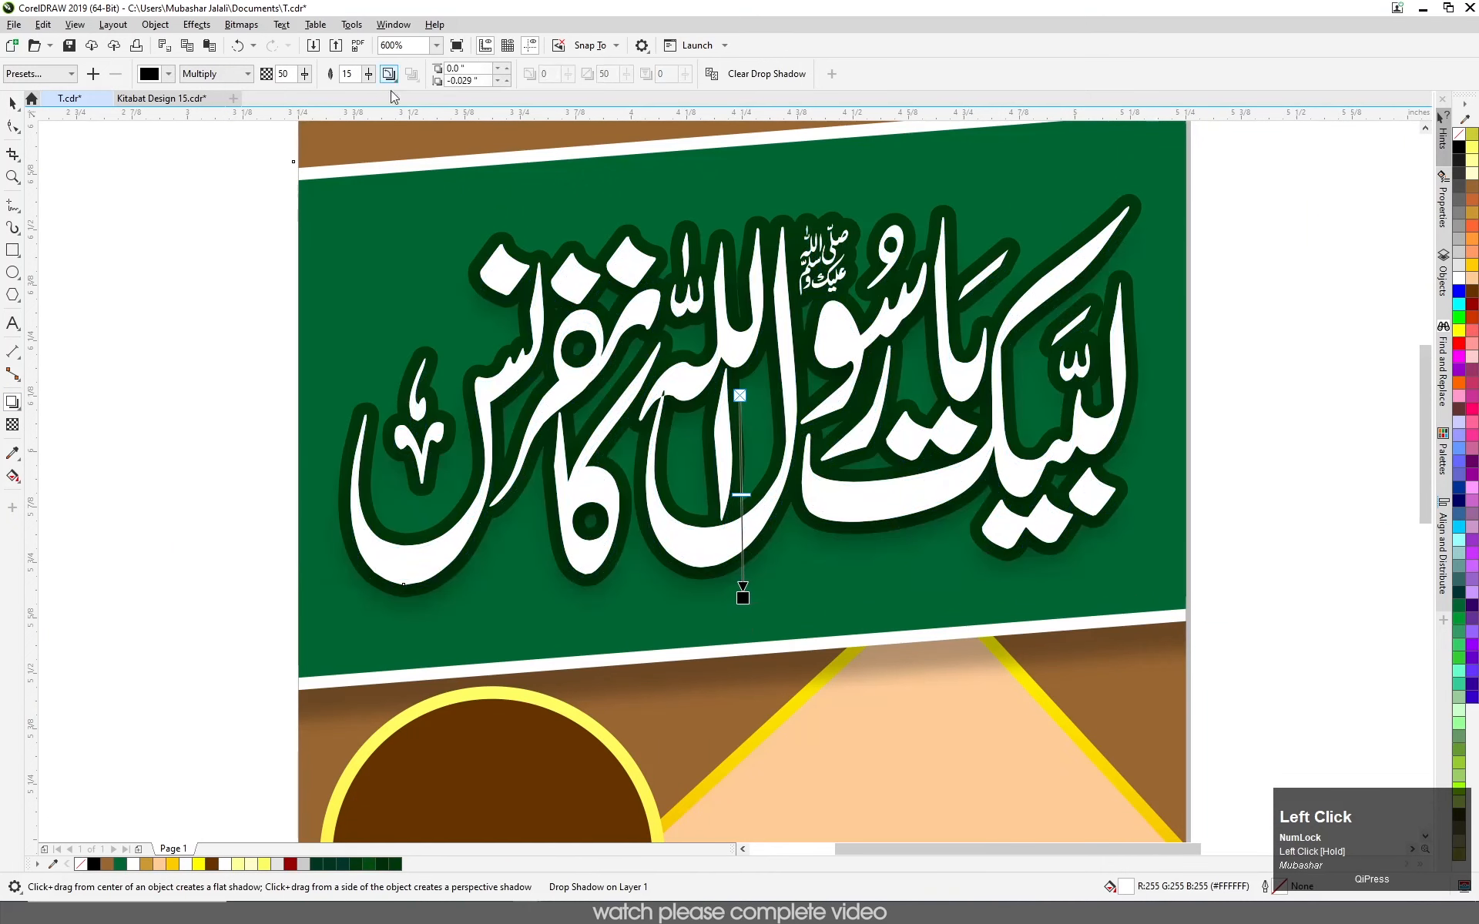
click(355, 74)
key(Return)
- Set the title shadow's opacity to 30 and shorten its downward offset to about 0.017 inch
click(284, 74)
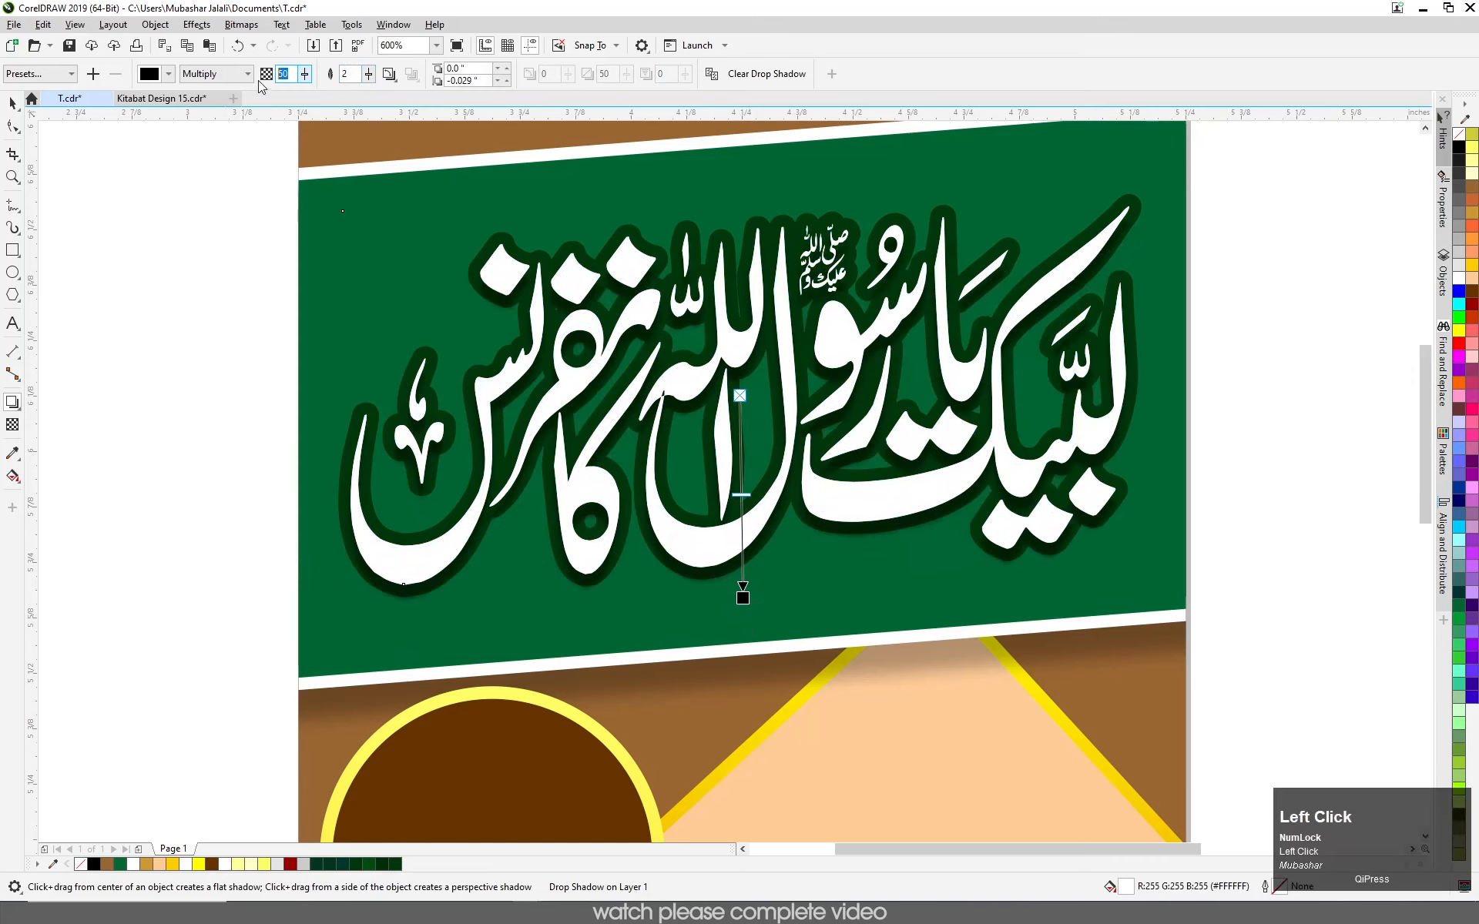
text(30)
key(Return)
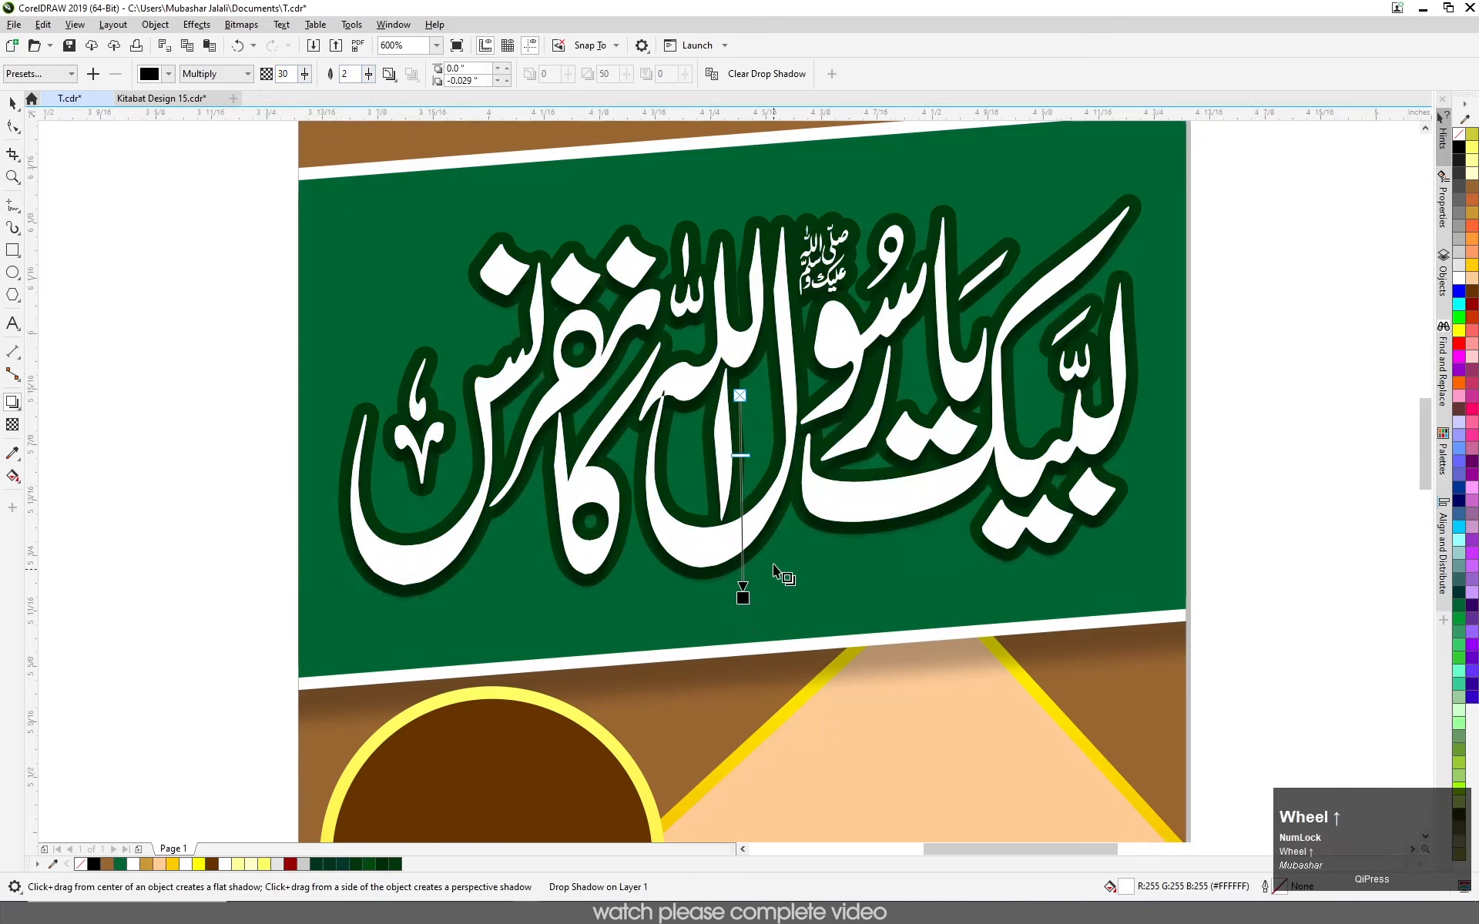
scroll(778, 593, up, 2)
drag(650, 686, 651, 664)
scroll(783, 539, down, 2)
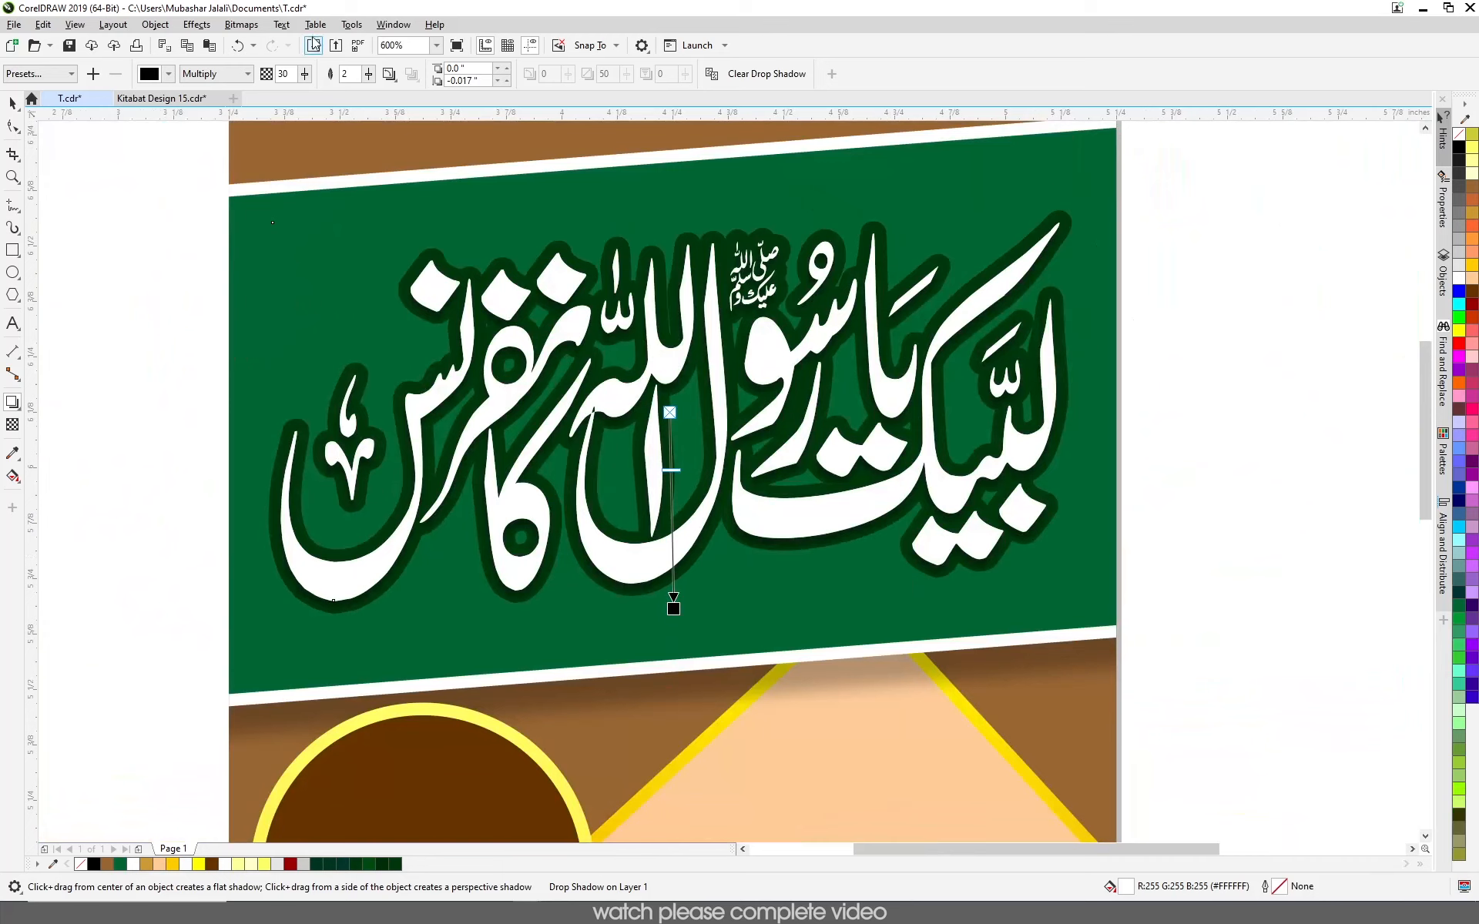
- Set the title shadow's opacity to 50, inspect it closely and leave the shadow tool with nothing selected
click(282, 74)
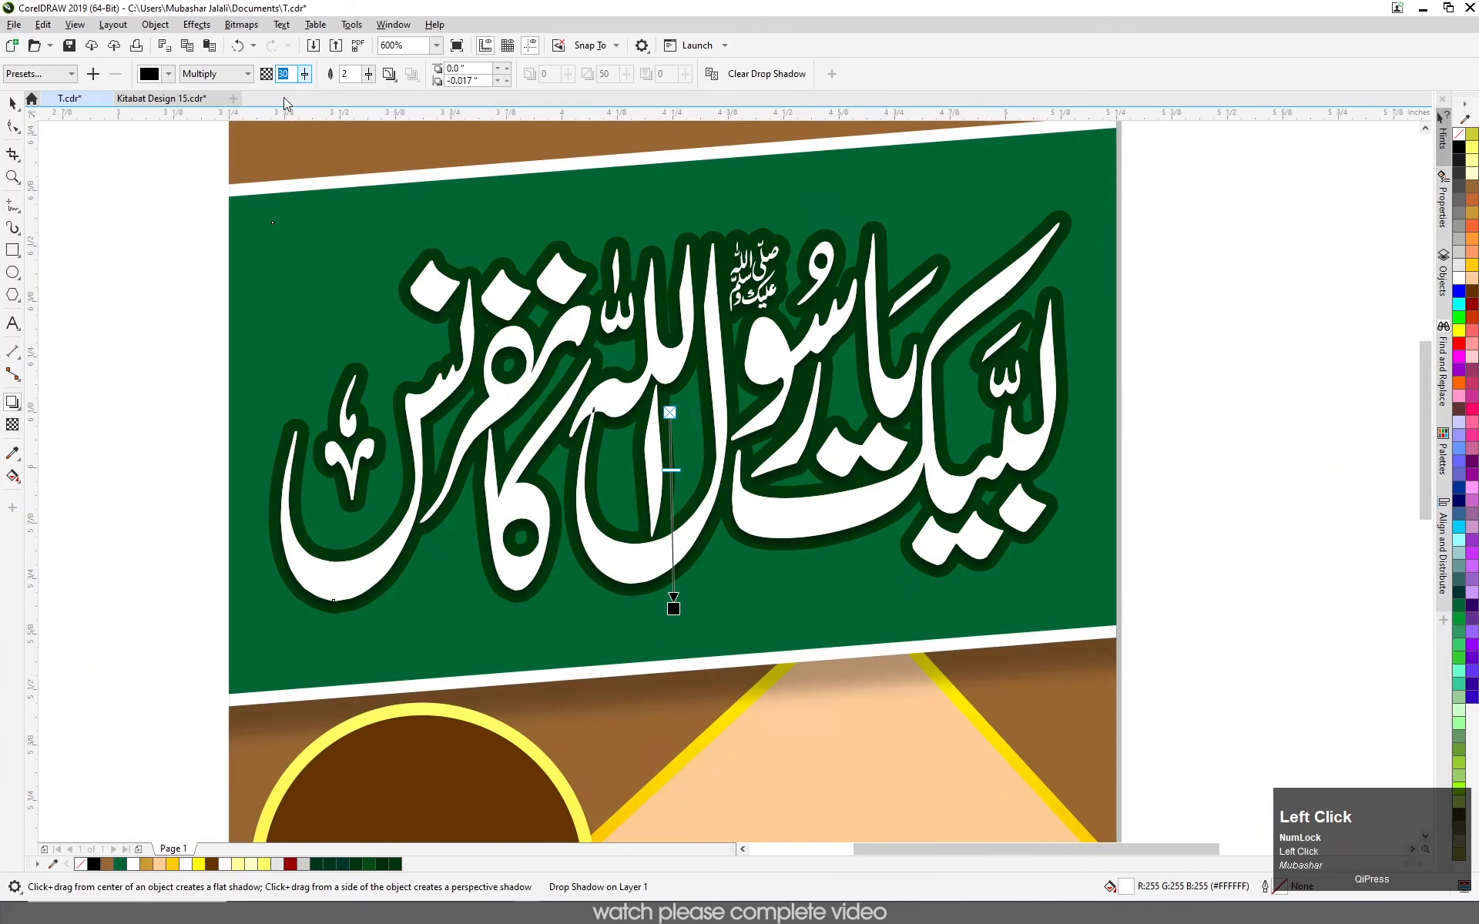
text(50)
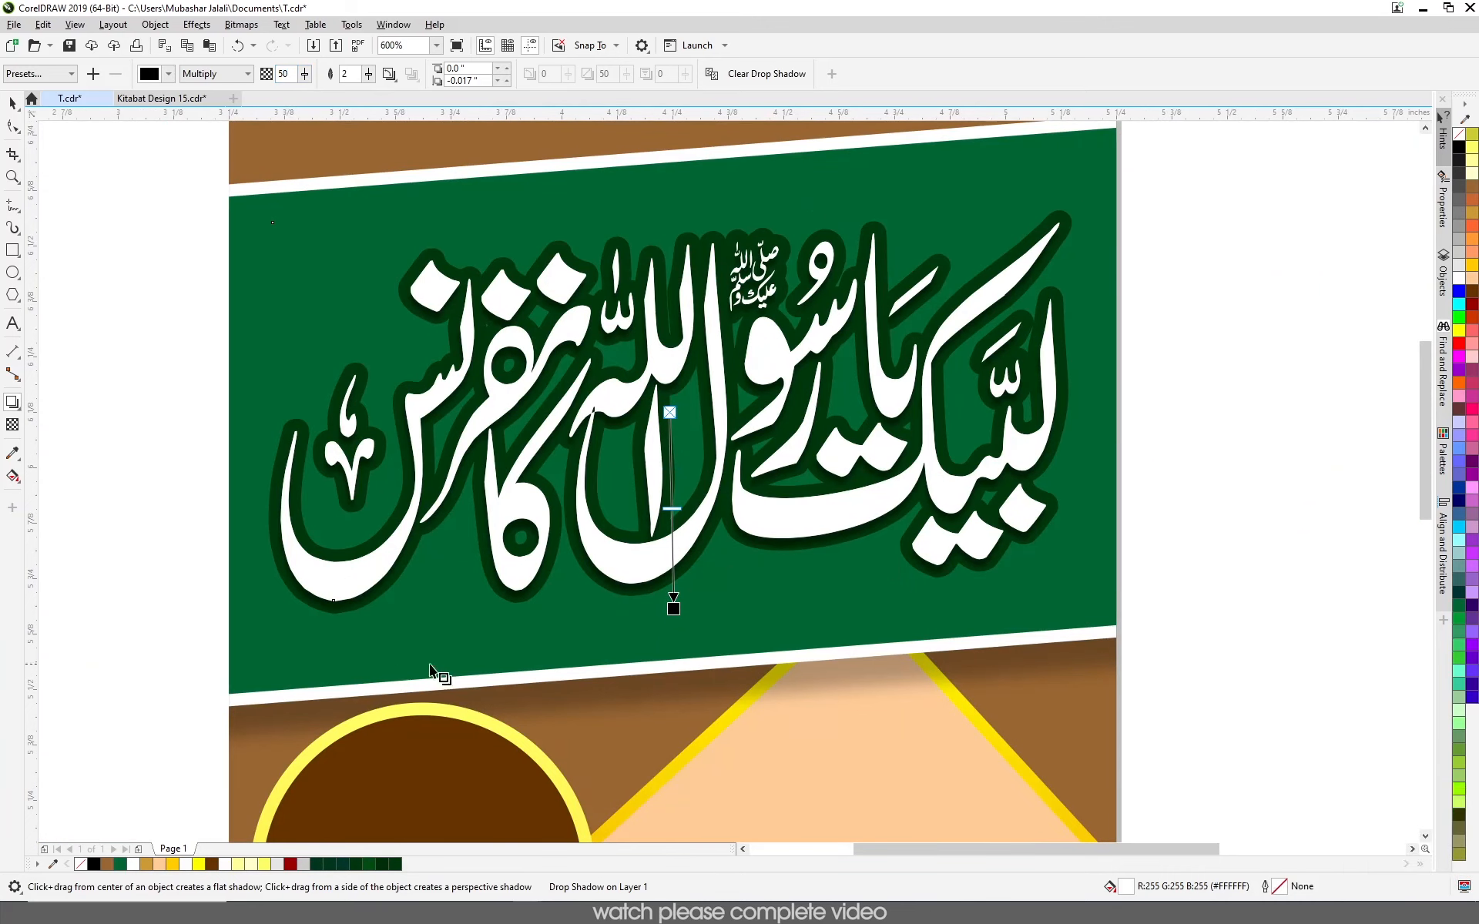
scroll(558, 613, up, 2)
scroll(704, 483, down, 2)
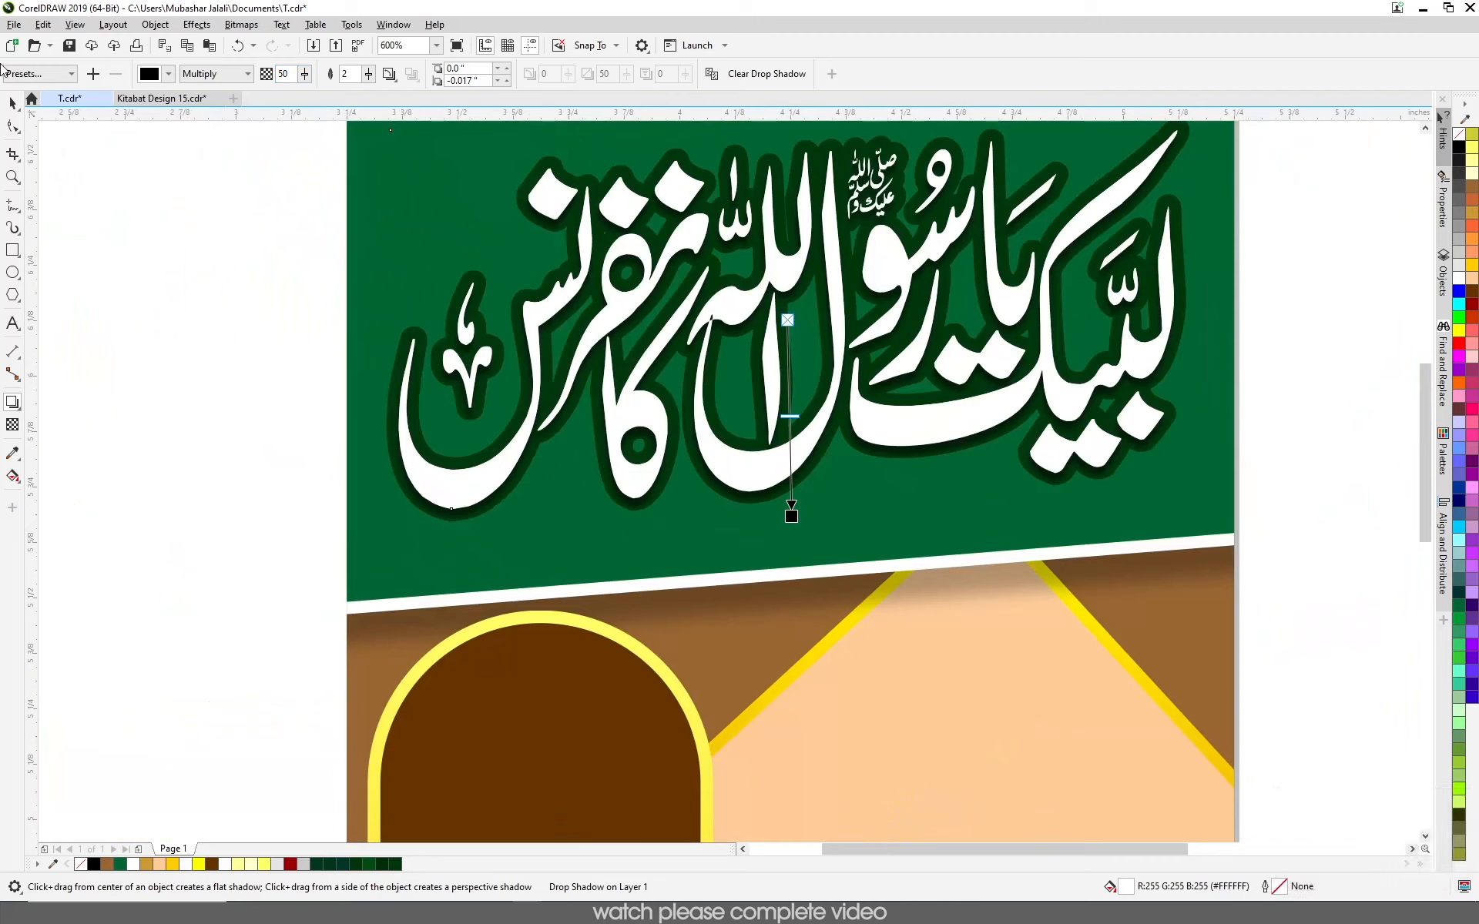
click(12, 102)
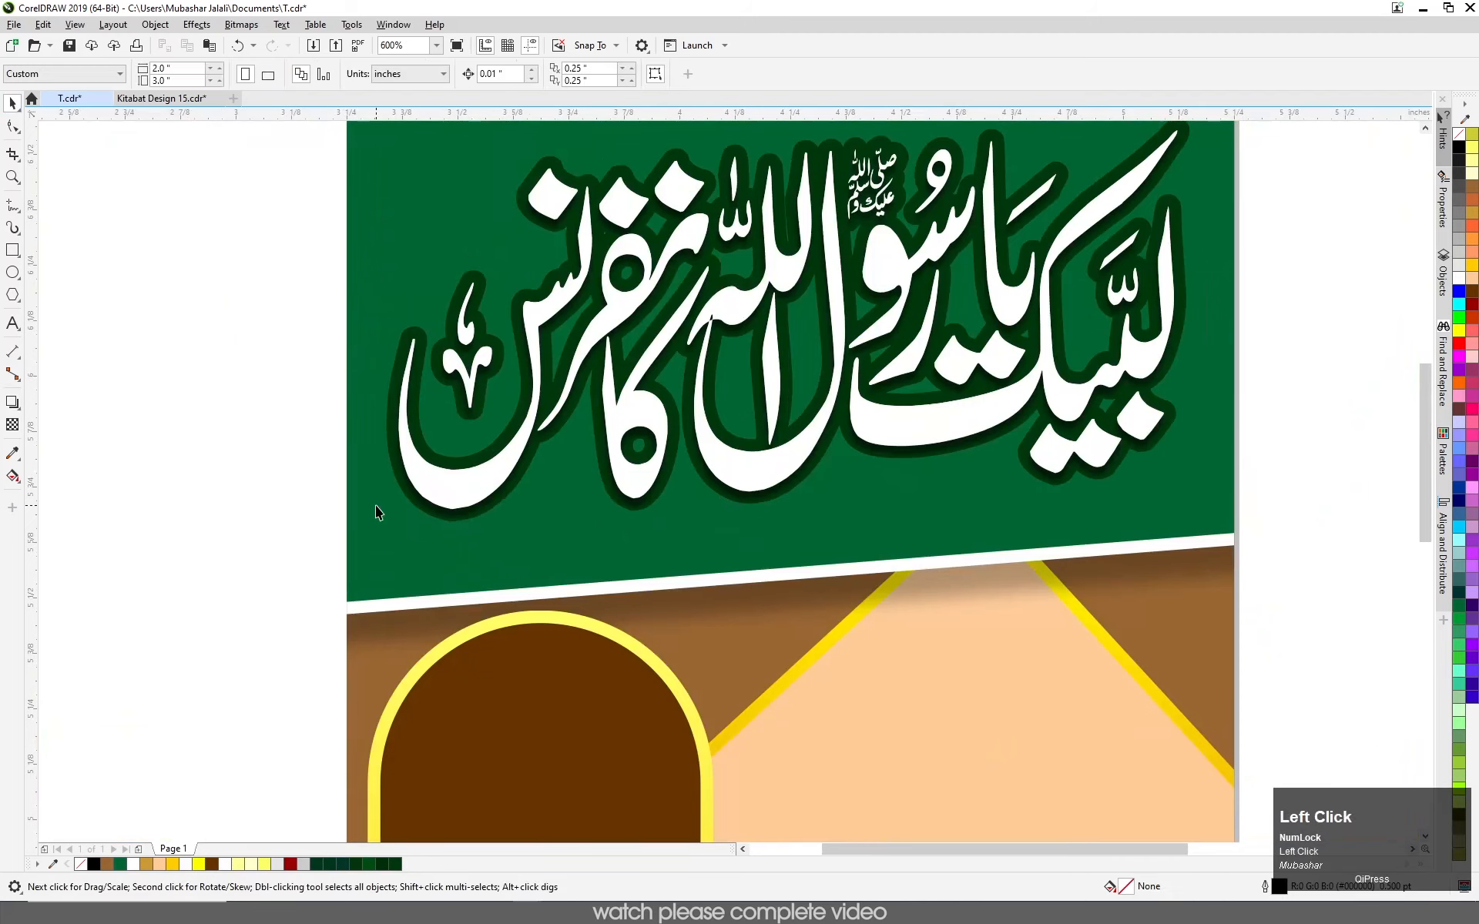
- Move the small black calligraphy line from the spare texts to a spot beside the poster's upper part
key(F4)
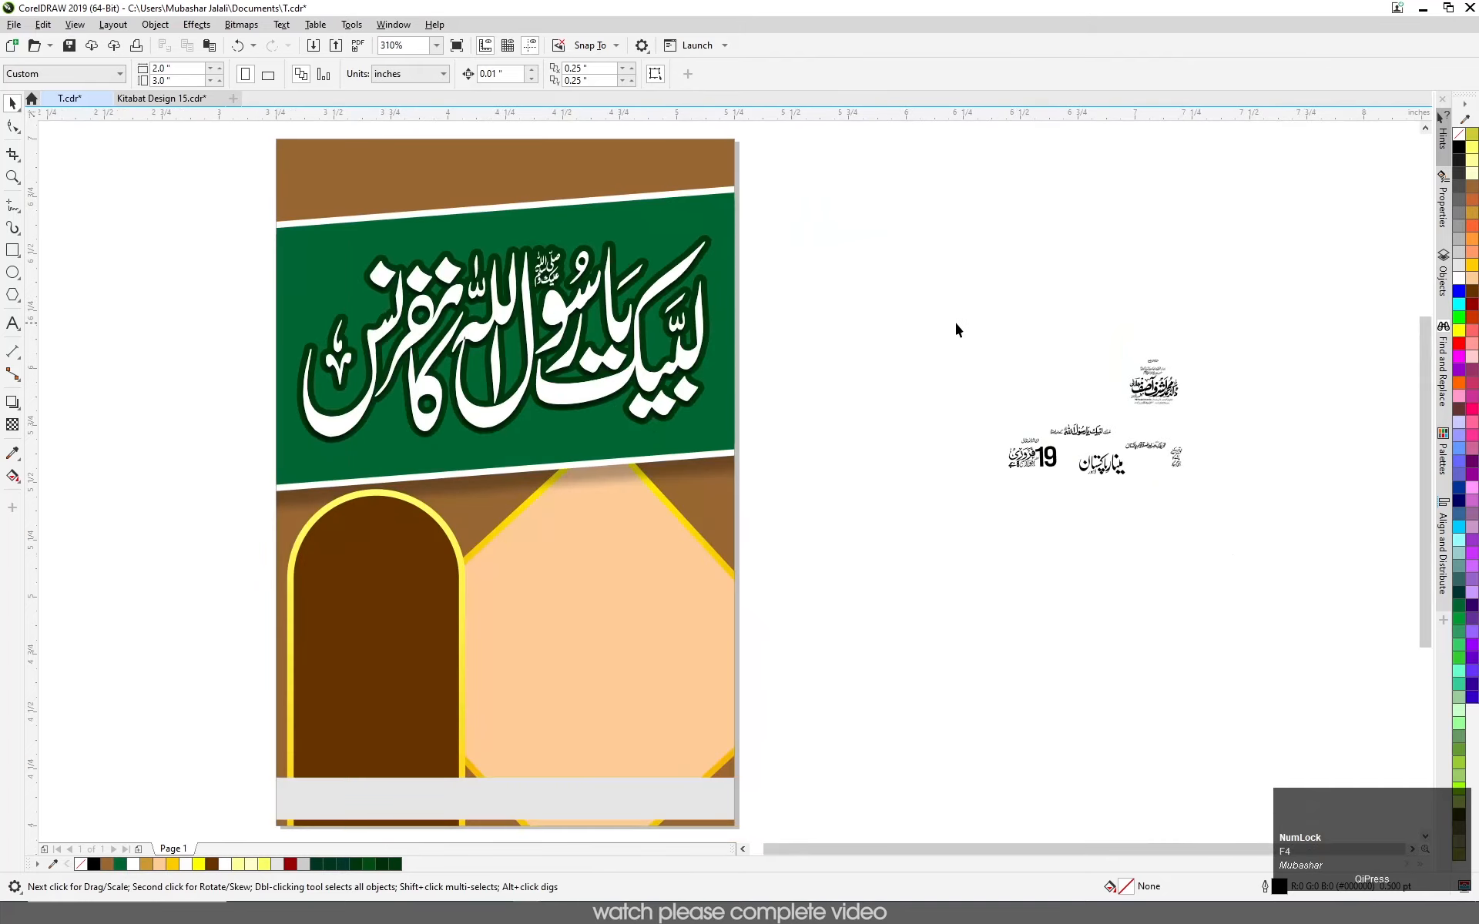
click(1038, 402)
click(1109, 434)
drag(1099, 433, 852, 245)
scroll(855, 285, down, 3)
scroll(840, 277, up, 3)
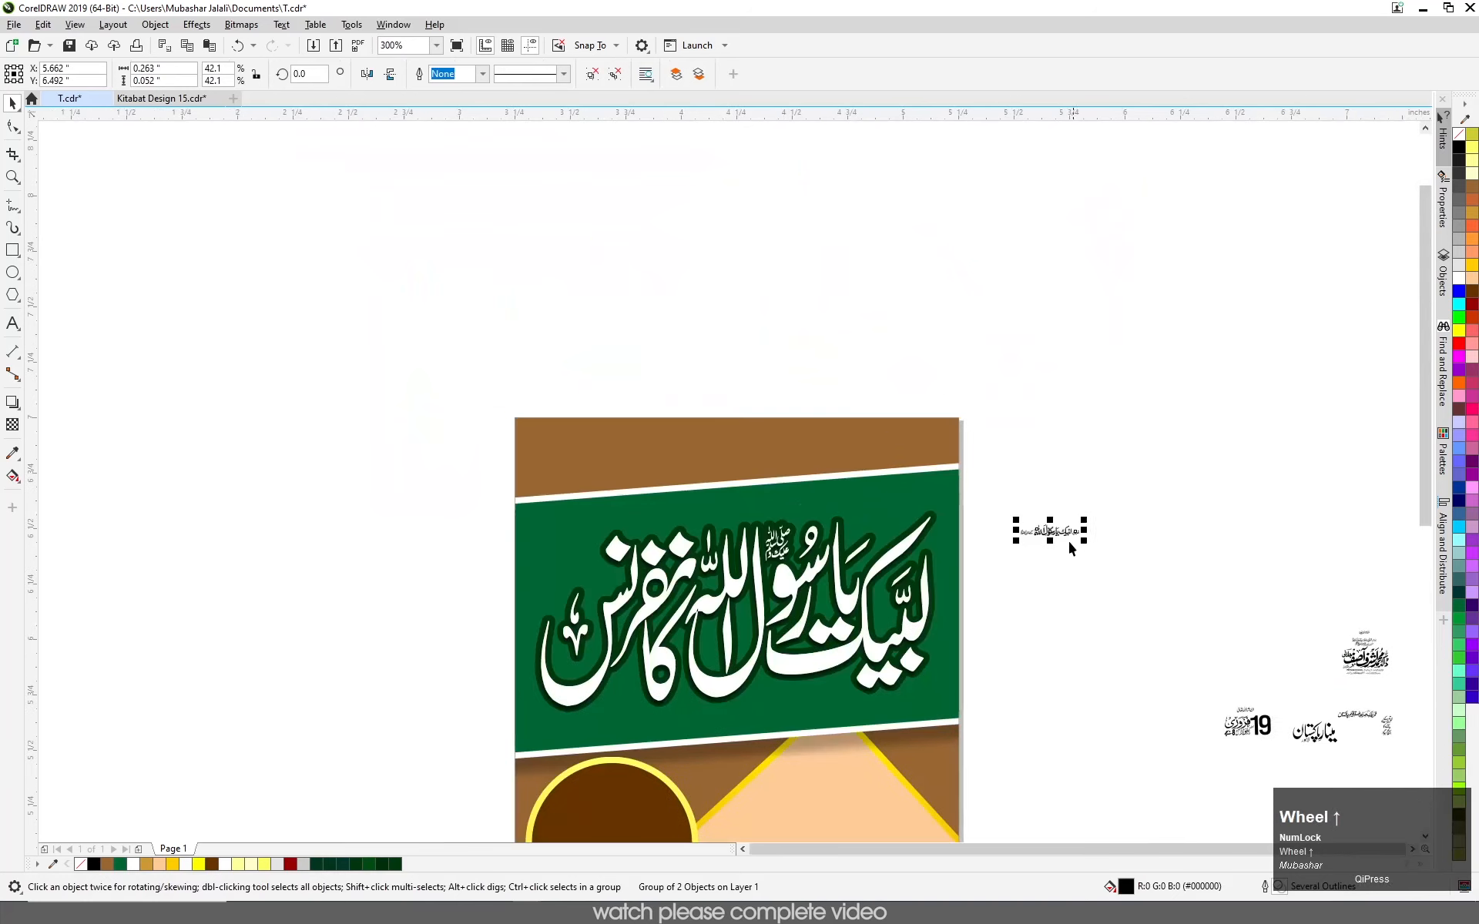
- Place the calligraphy line on the brown area above the green band, about 0.996 inch wide and rotated about 4.4 degrees to match the band
drag(1067, 531, 187, 595)
scroll(705, 445, up, 4)
click(690, 561)
drag(1086, 595, 1094, 562)
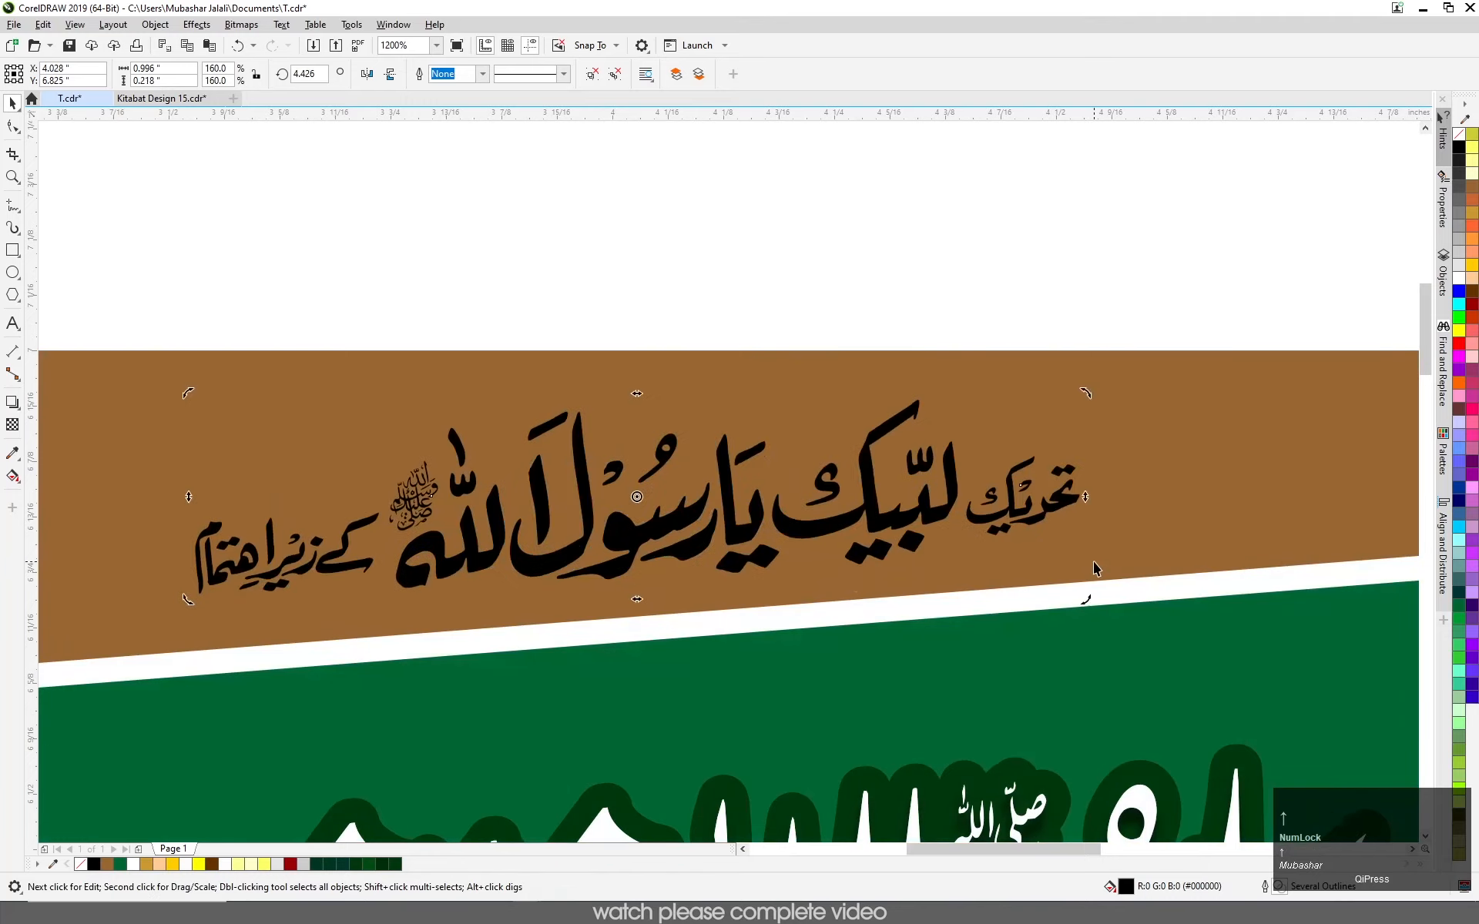
- Nudge the black calligraphy line slightly up and right on the brown area, to about X 4.058, Y 6.845 inches
scroll(984, 356, down, 3)
scroll(984, 356, down, 1)
click(970, 321)
scroll(1024, 391, up, 3)
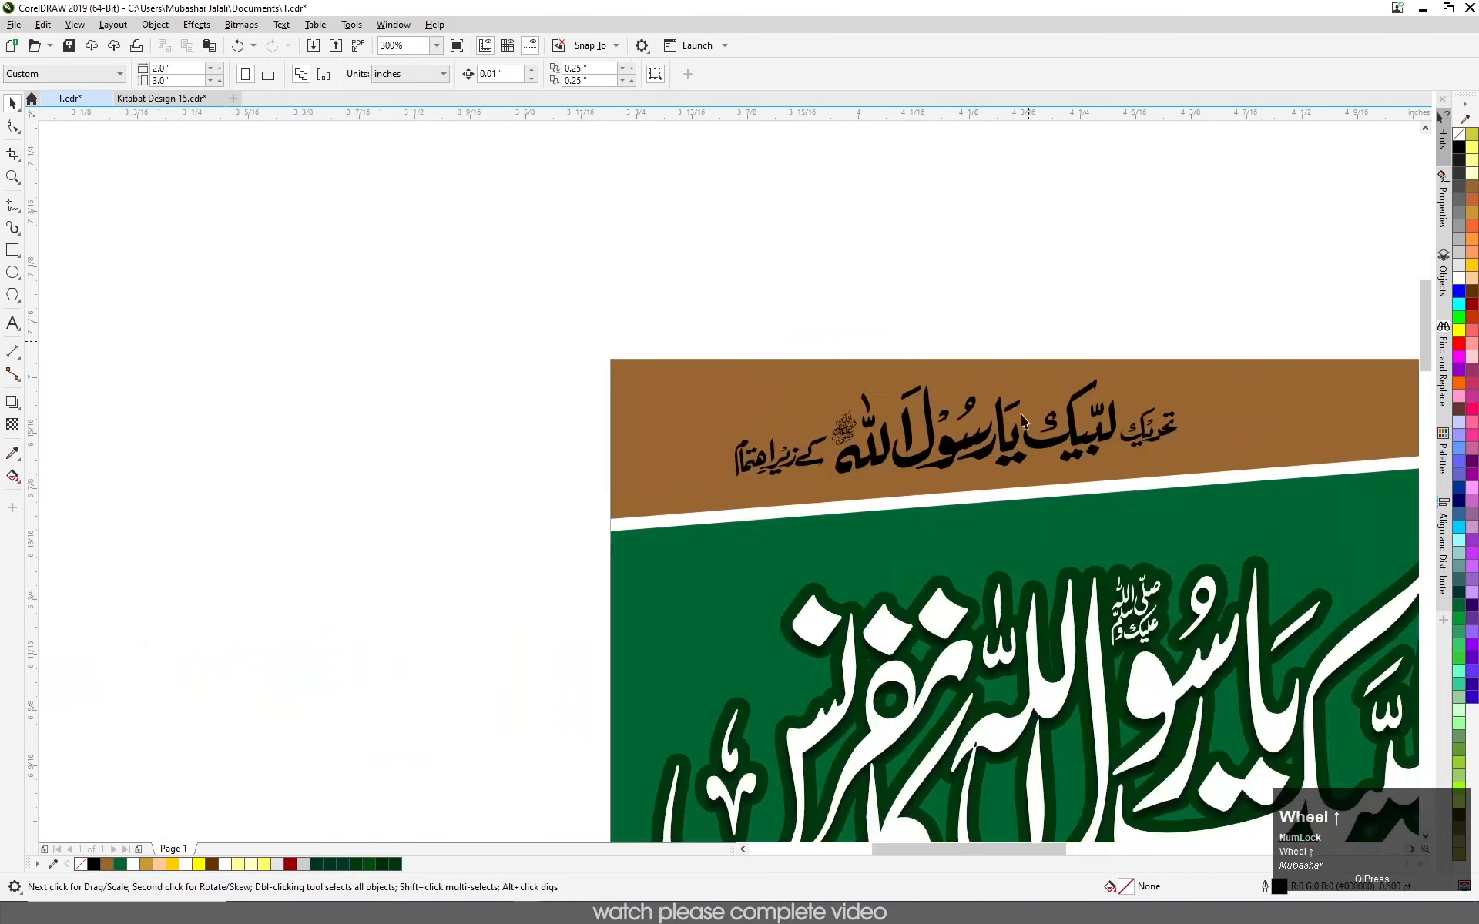
click(994, 551)
key(Right)
key(Right)
key(Right)
key(Right)
key(Right)
key(Right)
key(Right)
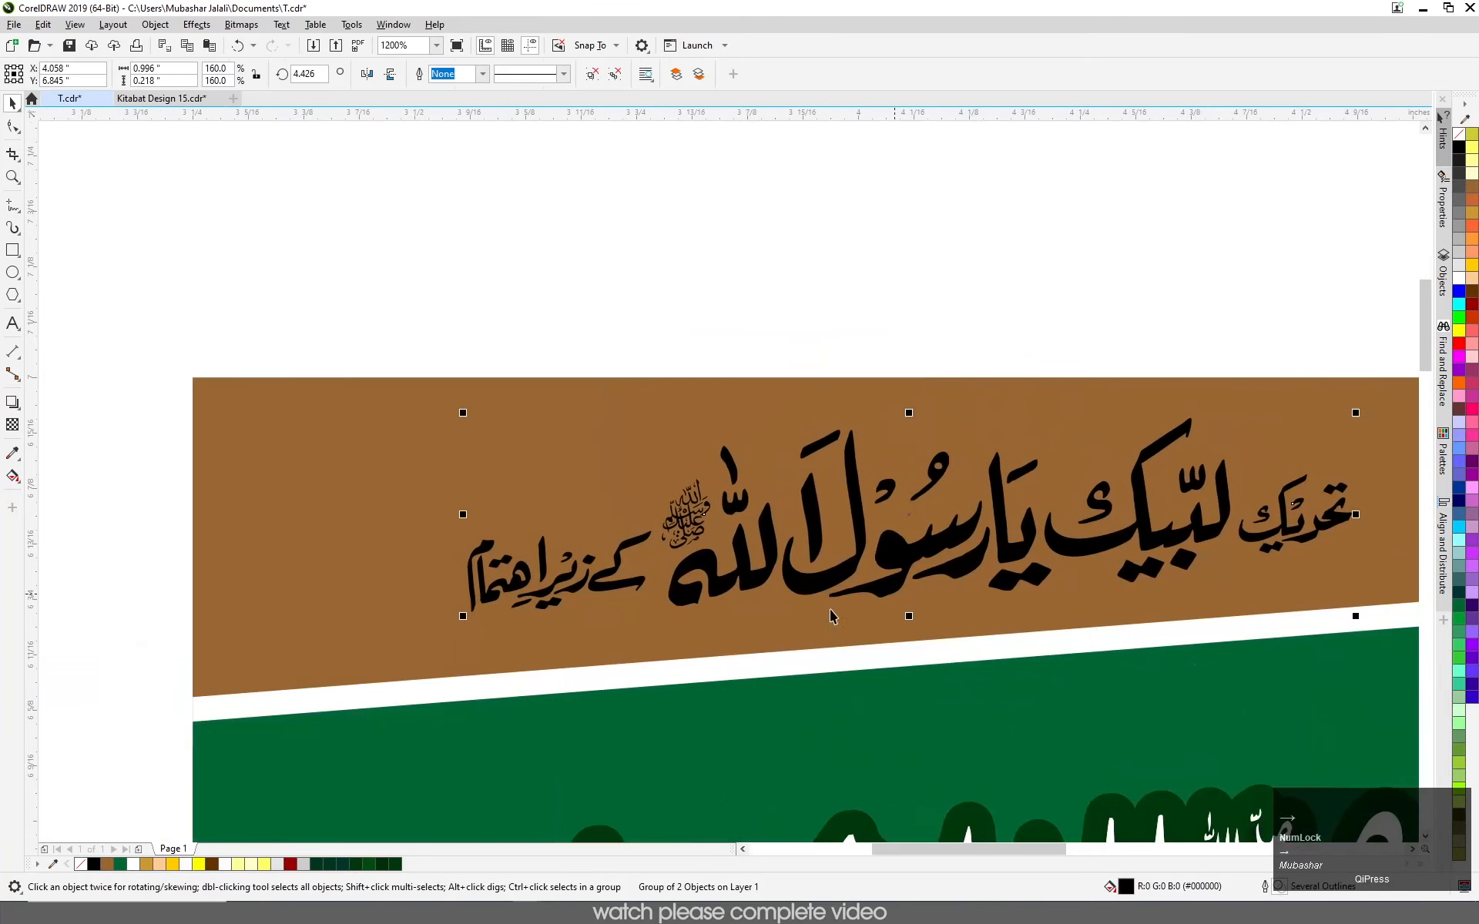
- Enlarge the black calligraphy line to about 1.116 inches wide and shift it right to about X 4.188 inches
drag(499, 623, 446, 672)
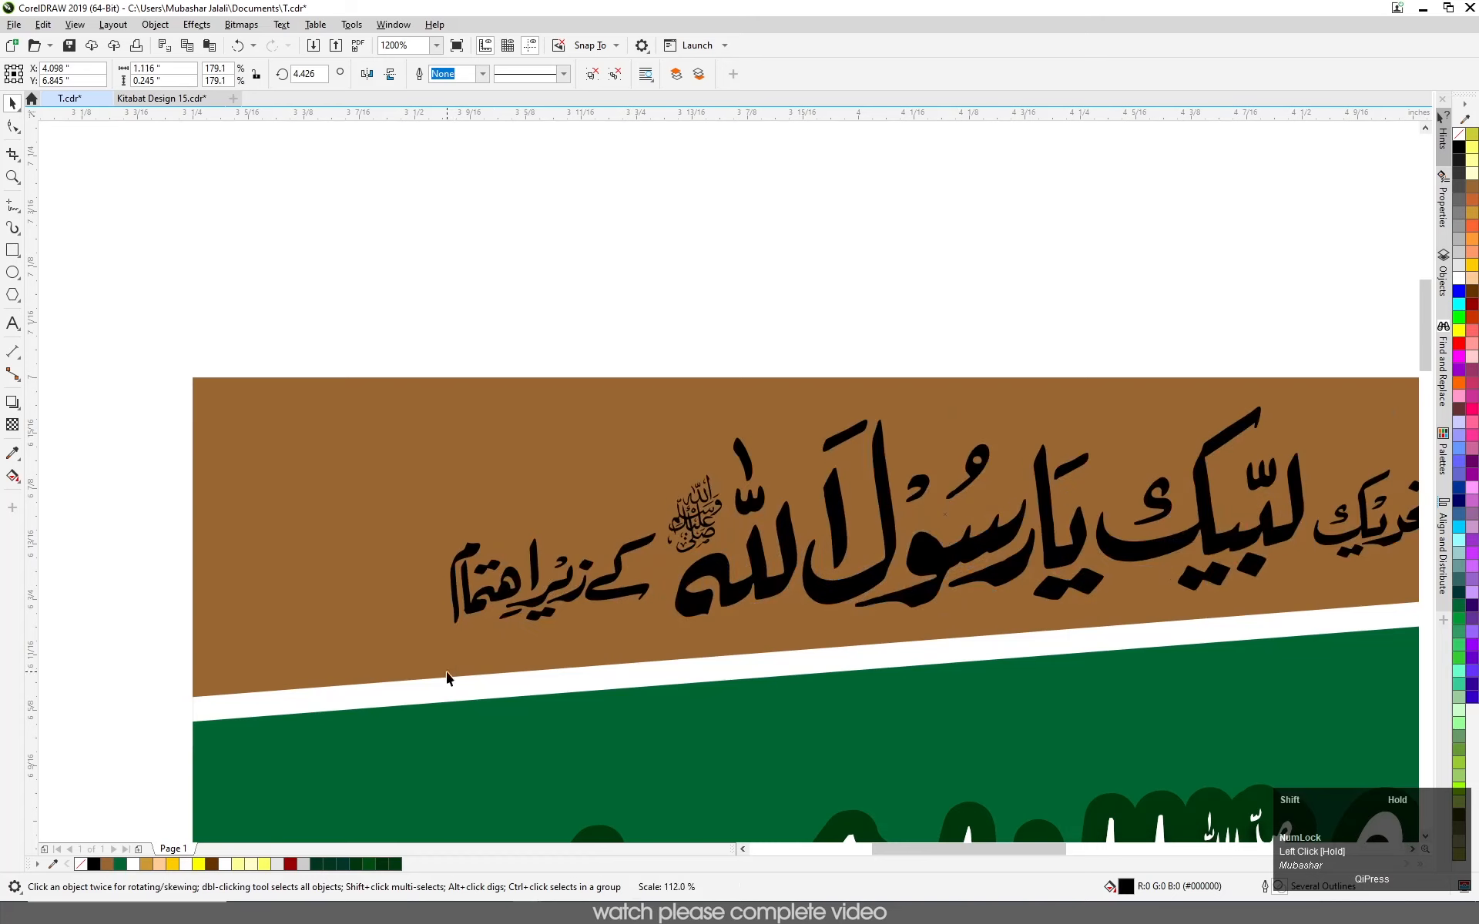
scroll(446, 672, down, 3)
key(Right)
key(Right)
key(Right)
key(Right)
key(Right)
key(Right)
key(Right)
key(Right)
key(Right)
key(Right)
key(Right)
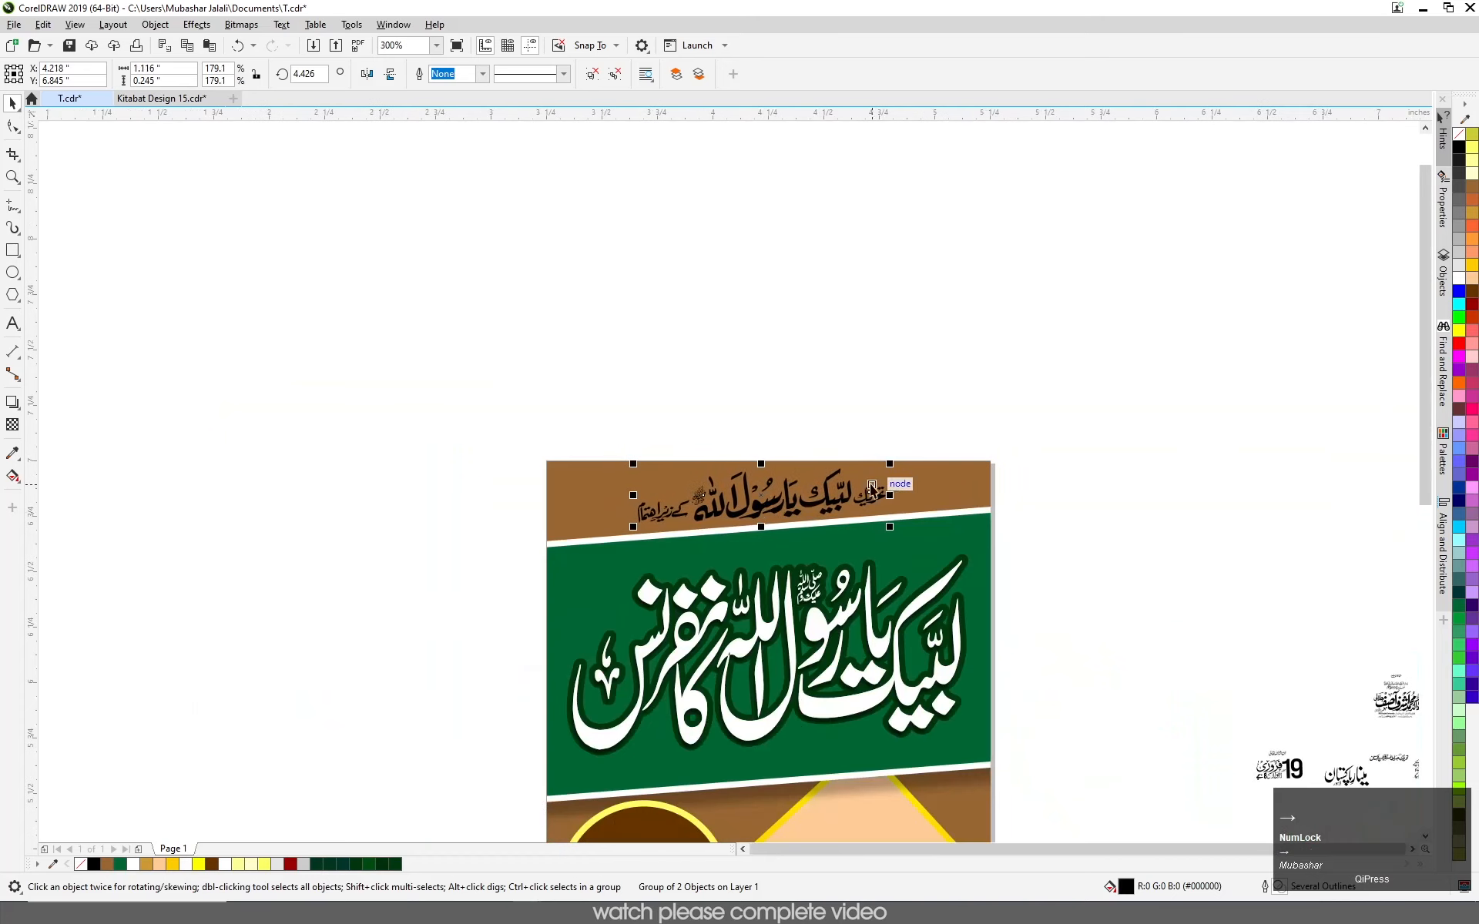
scroll(842, 495, up, 1)
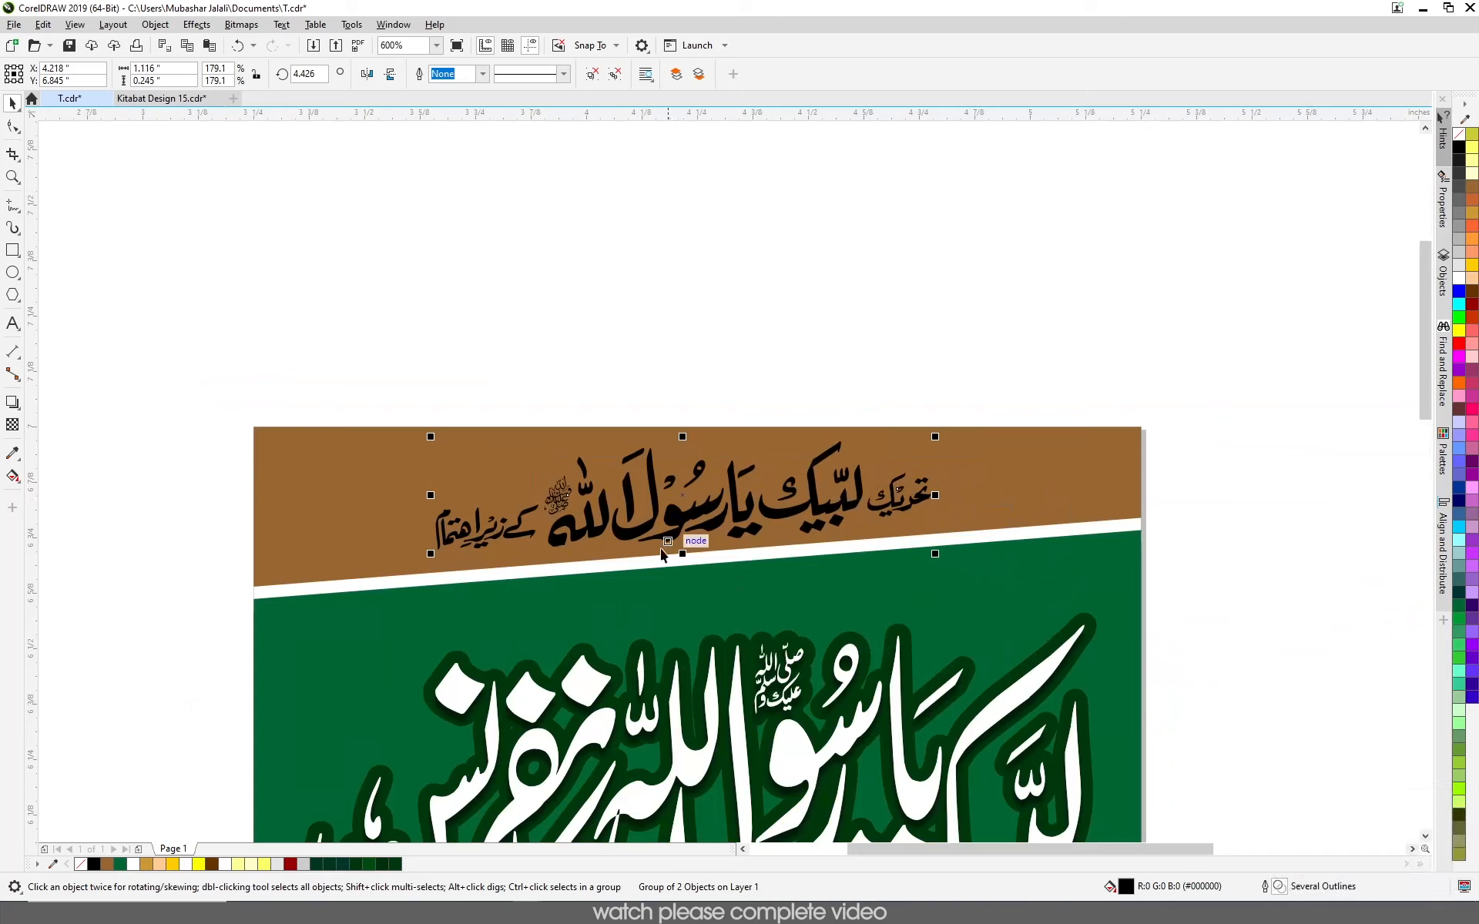
key(Left)
key(Left)
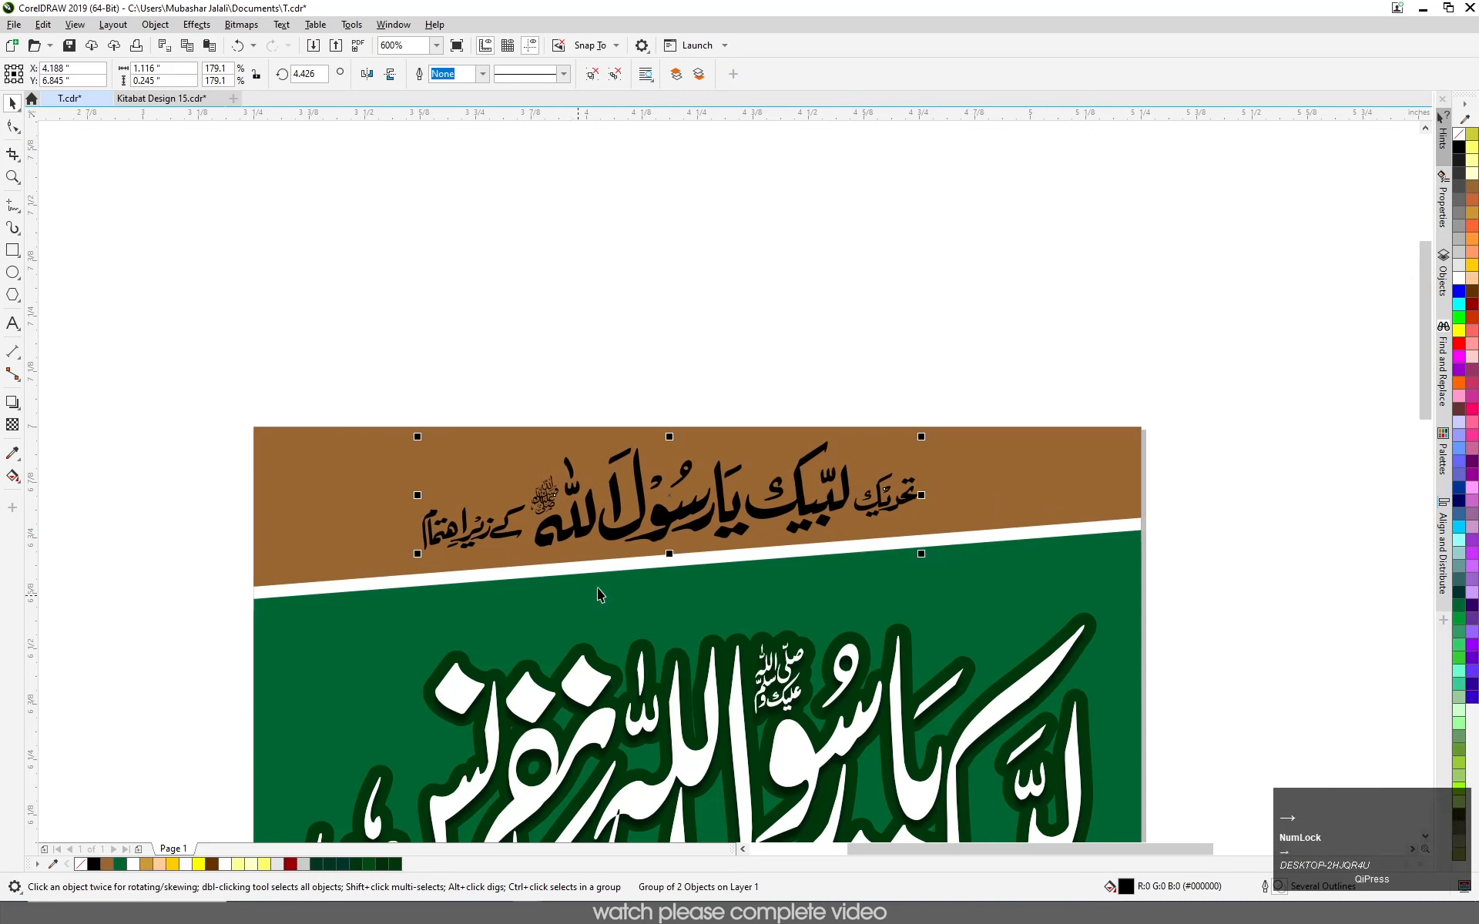
- Ungroup the black calligraphy line completely and select its large middle phrase and small end words separately
scroll(643, 517, up, 2)
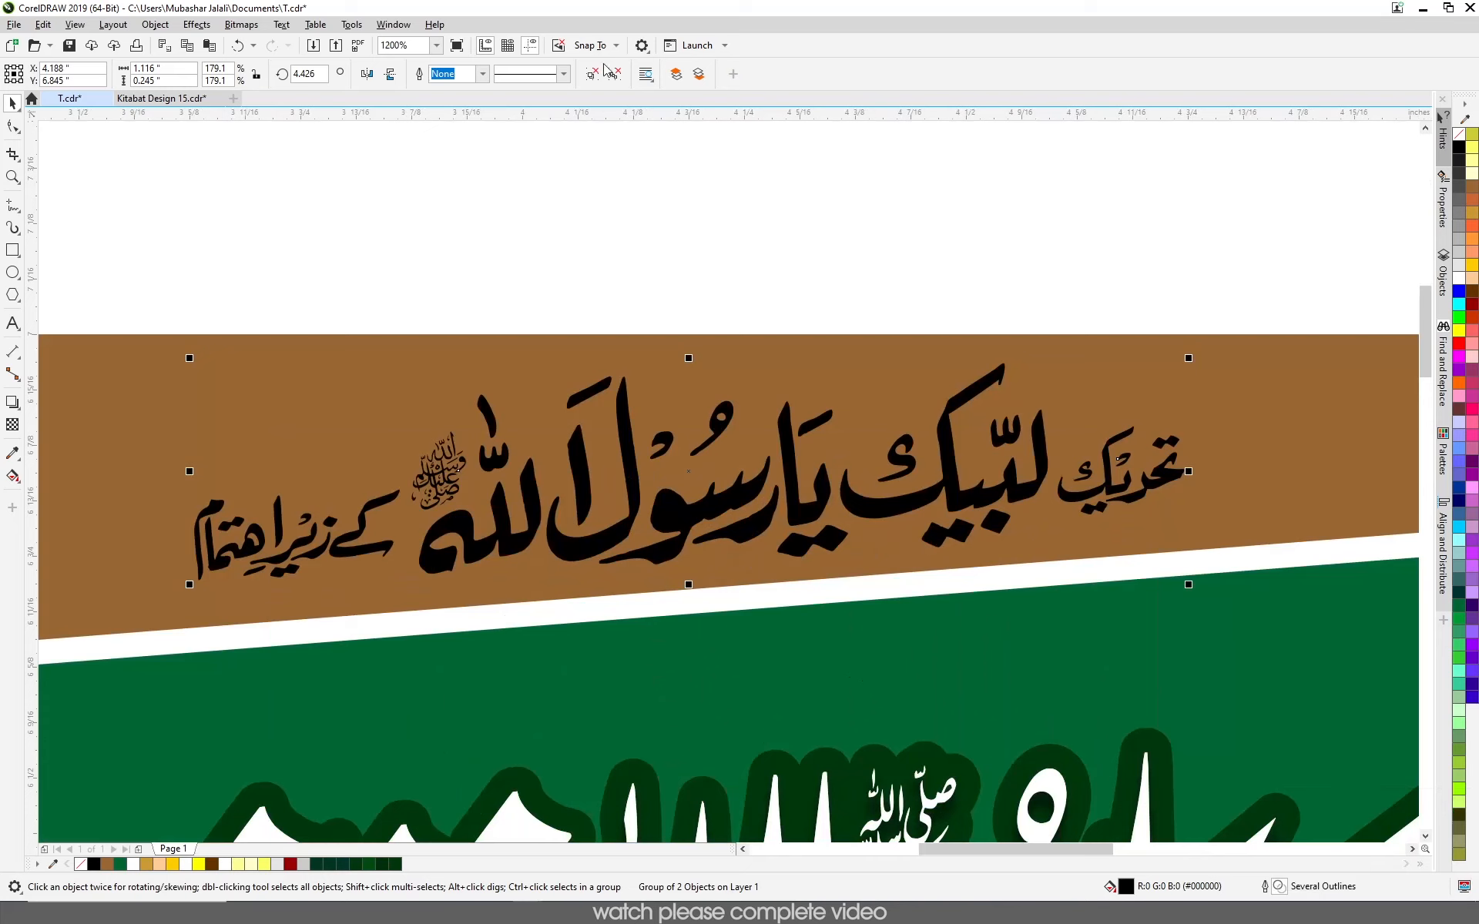
click(635, 167)
click(637, 494)
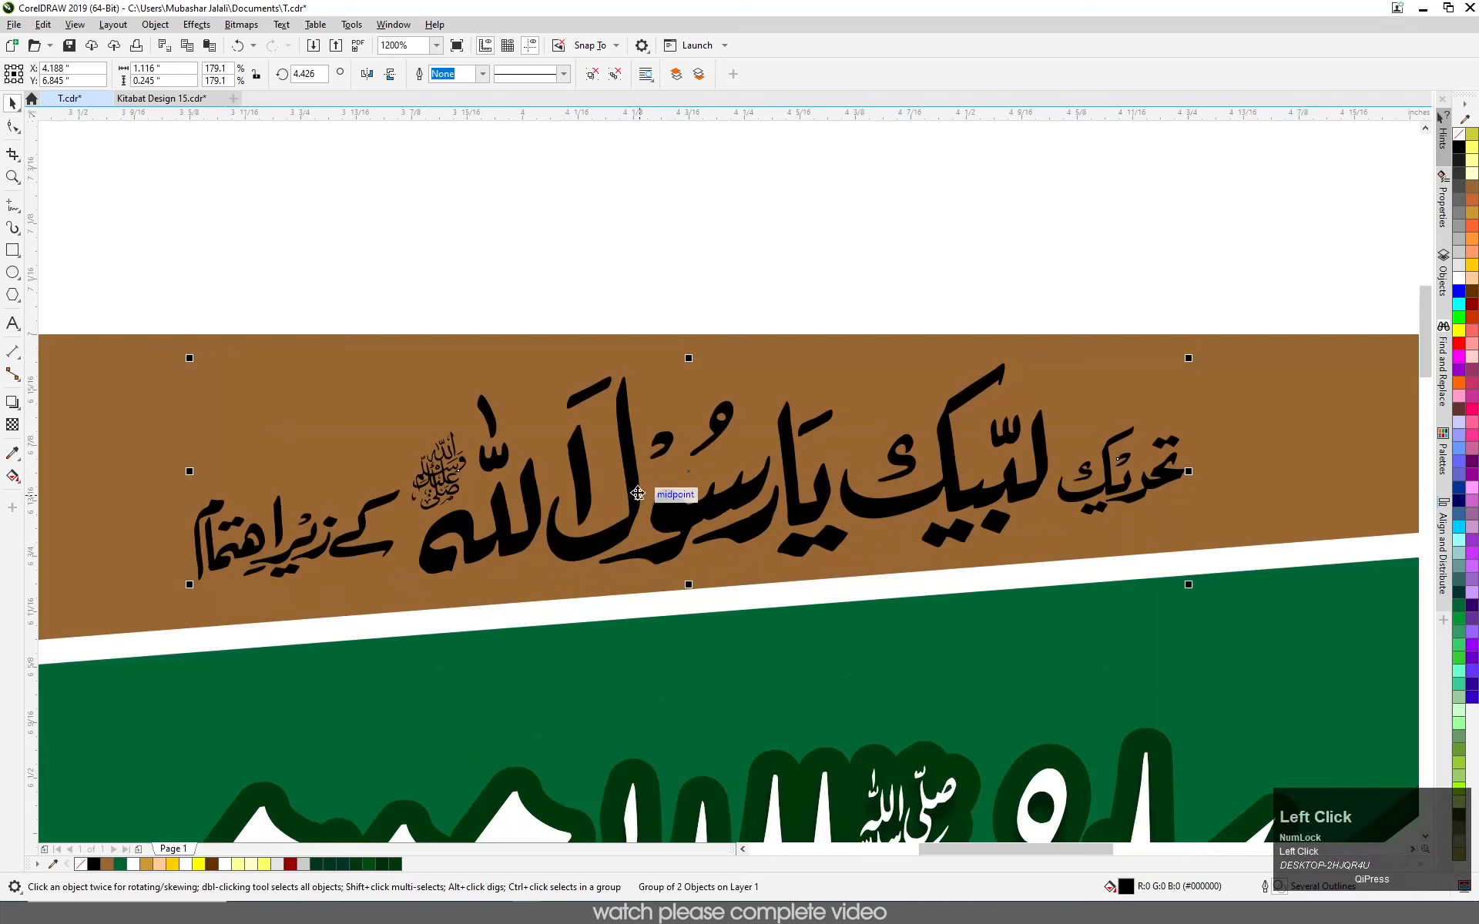
click(616, 80)
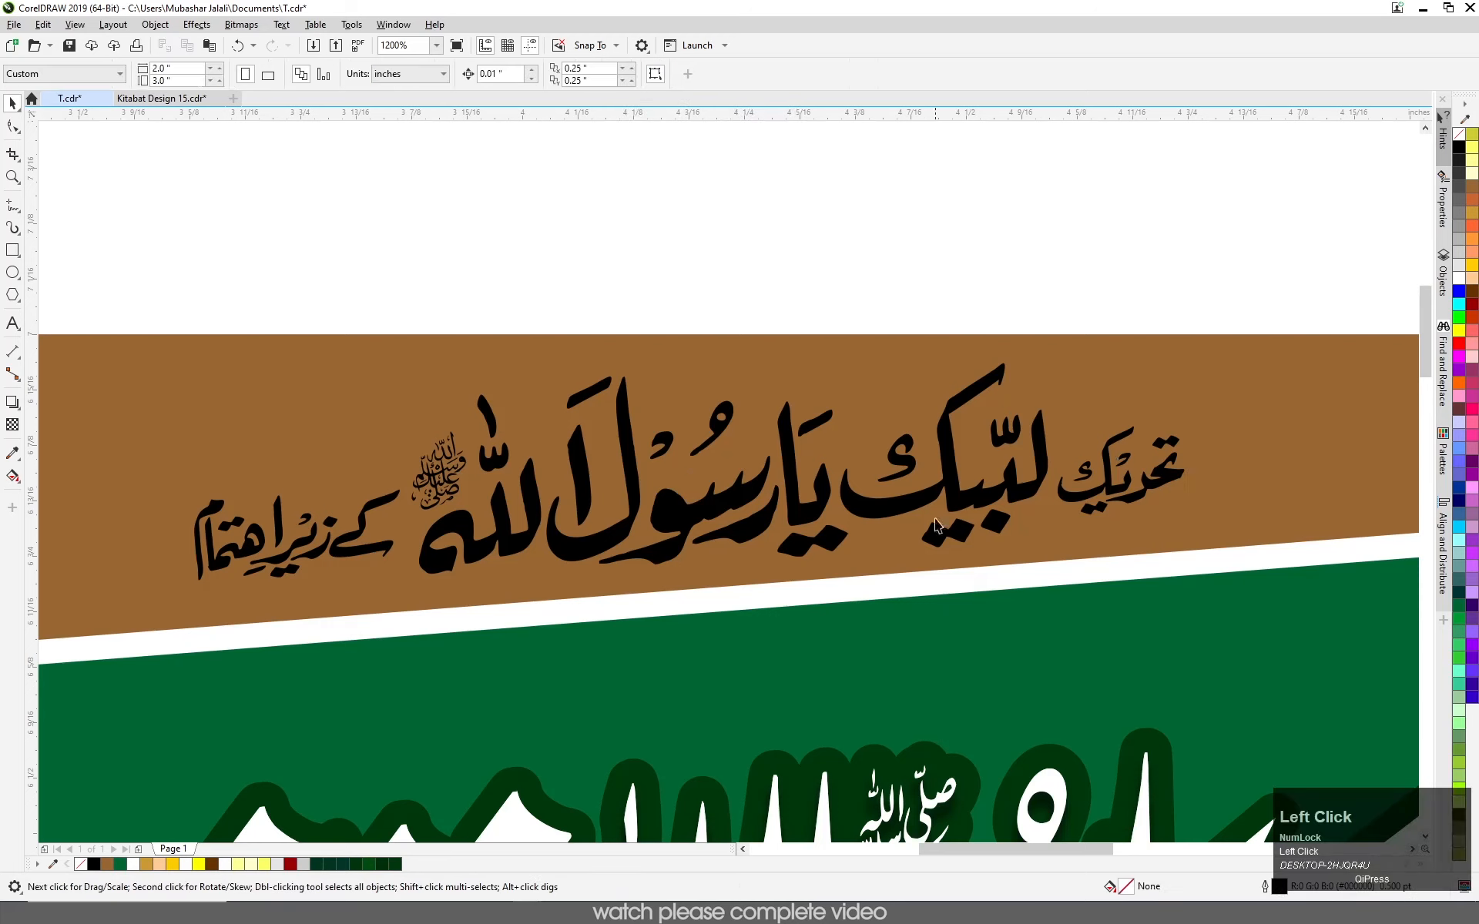
click(890, 508)
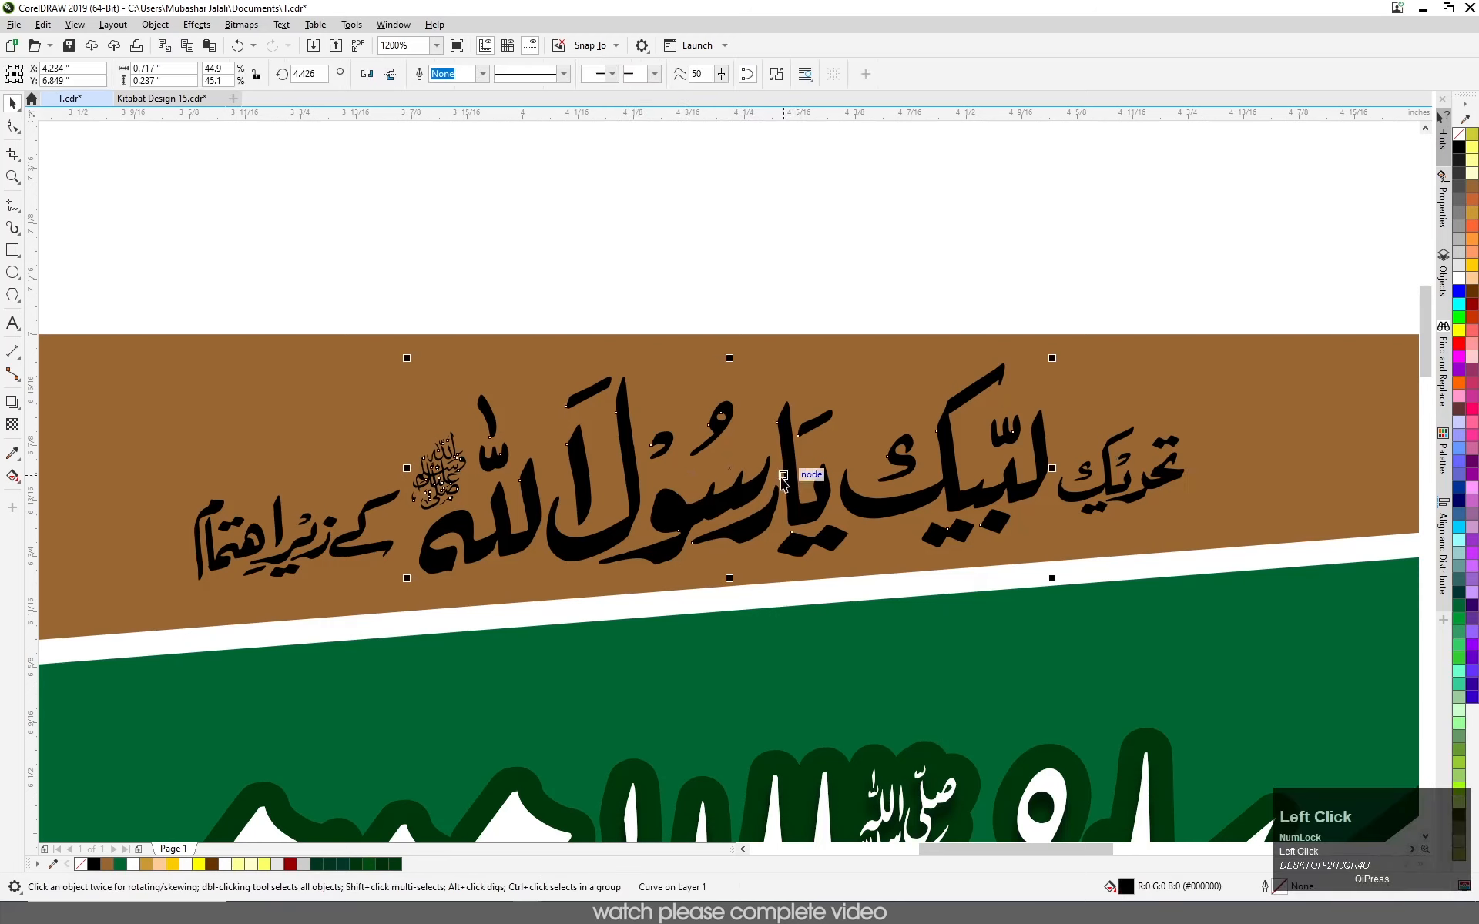
click(287, 558)
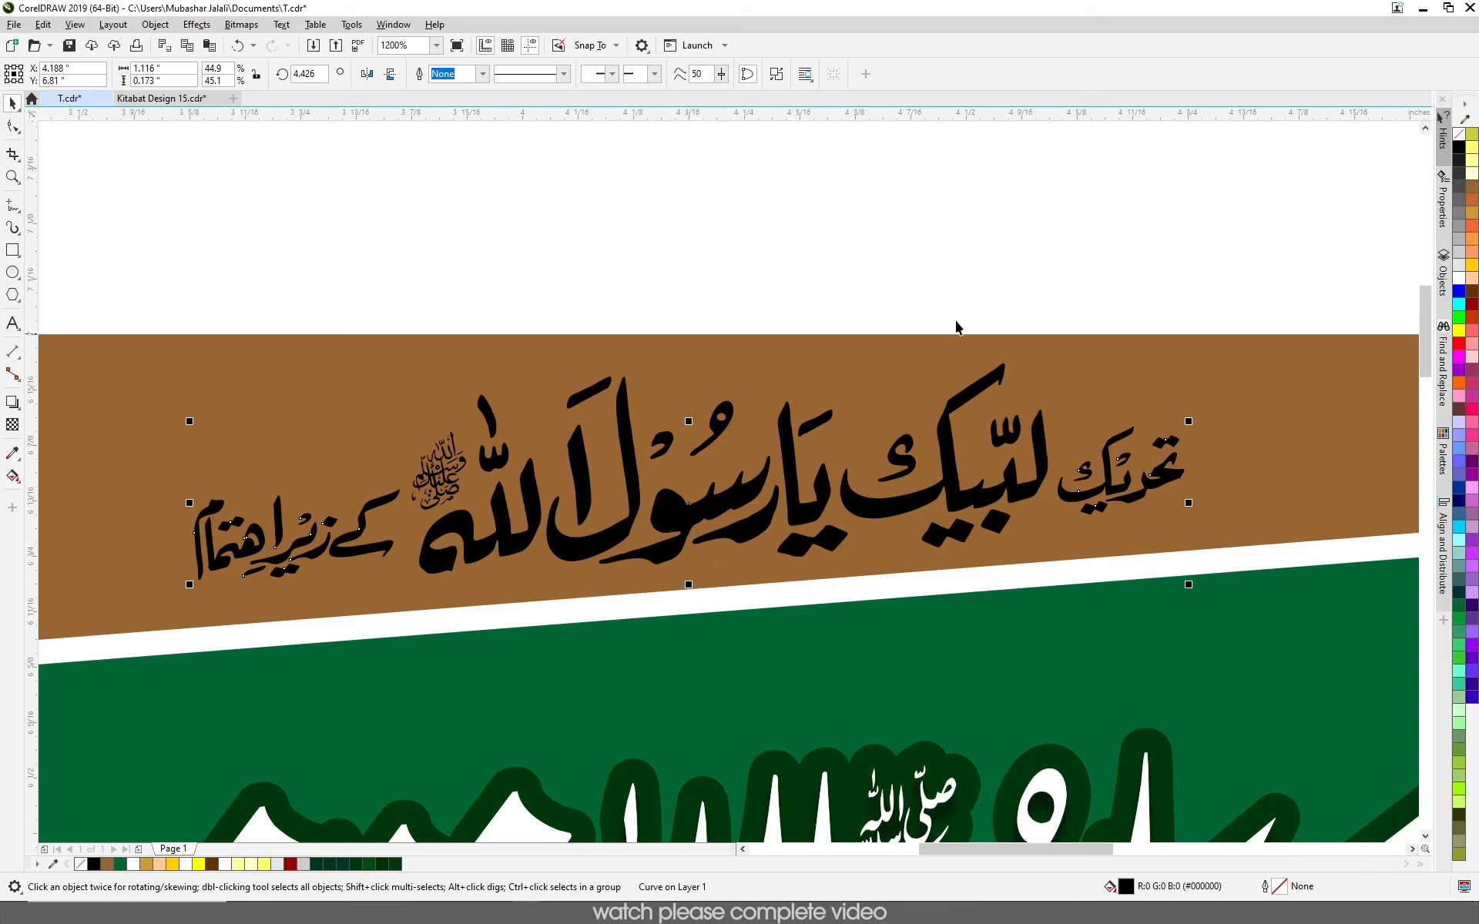
- Try yellow fills on the large middle phrase, including RGB 255, 255, 153 and 255, 204, 0, ending with pure yellow, RGB 255, 255, 0
click(957, 500)
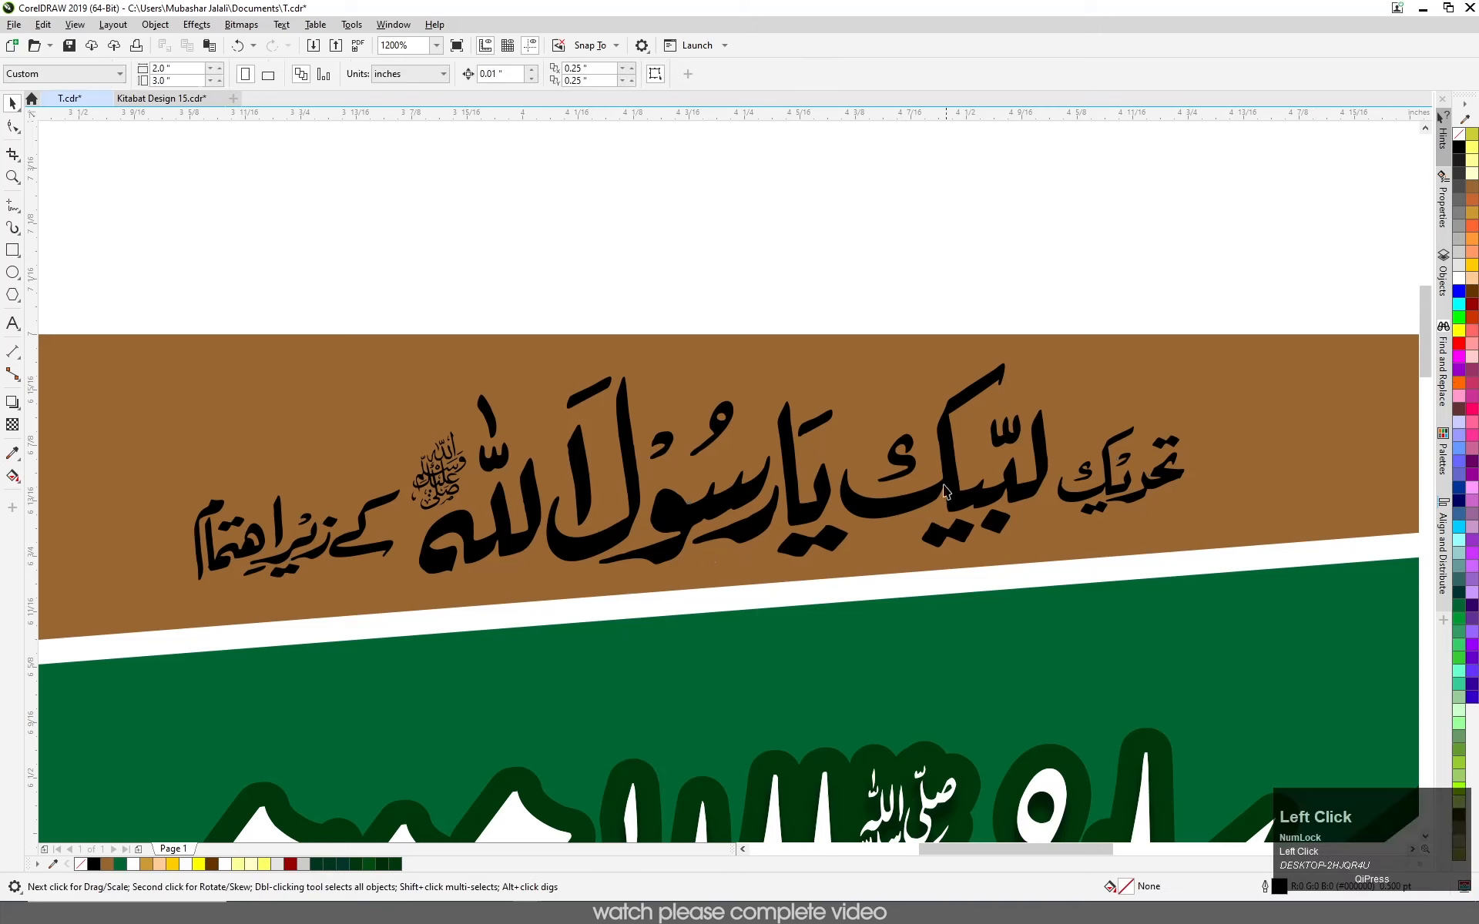
click(1472, 162)
scroll(680, 482, down, 2)
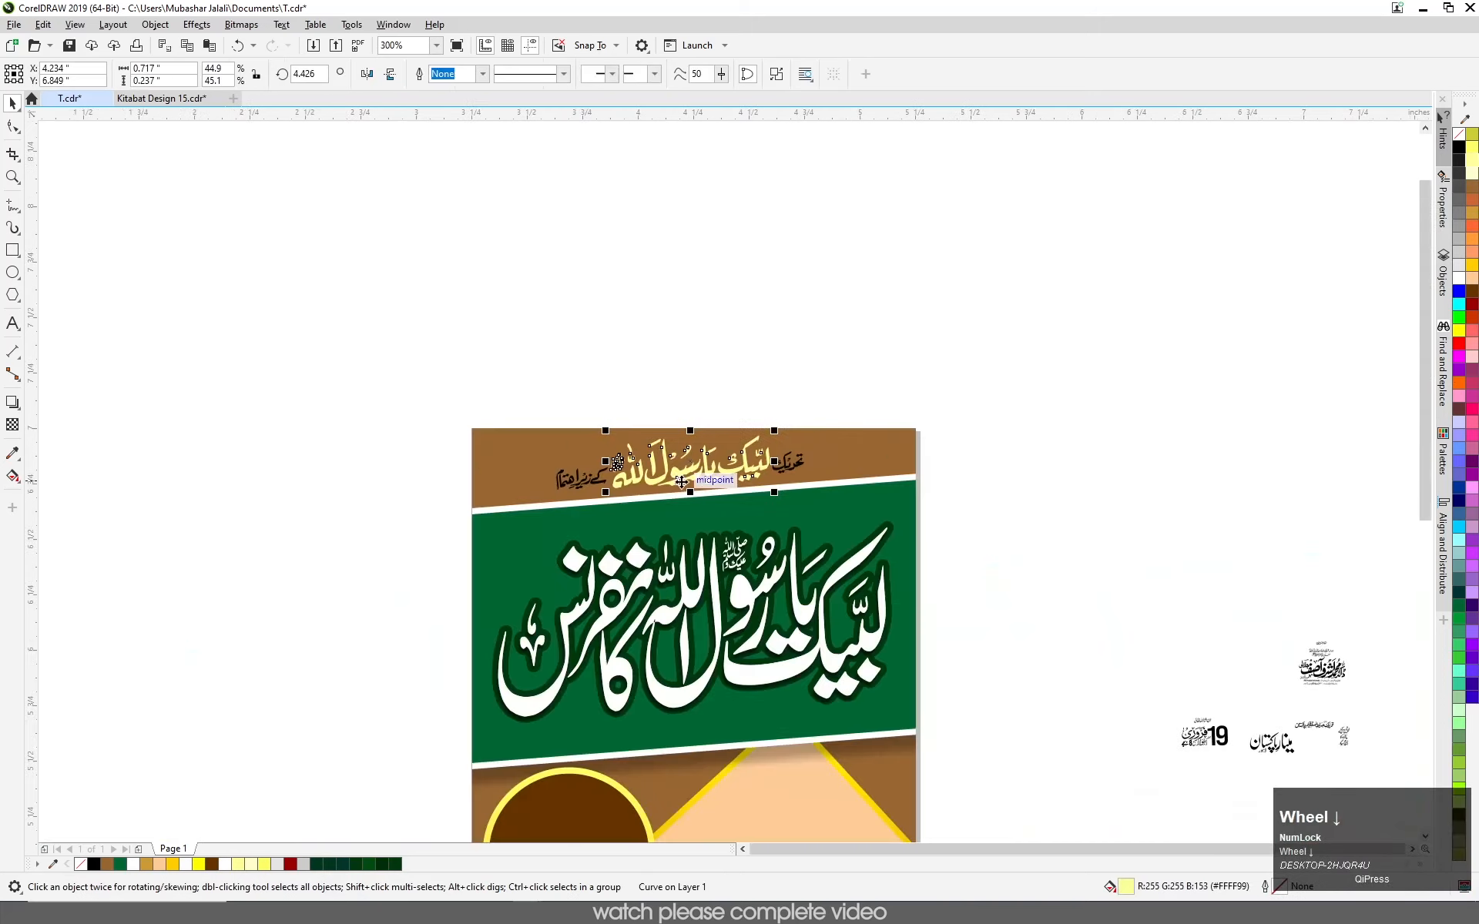
scroll(681, 482, up, 2)
click(1473, 149)
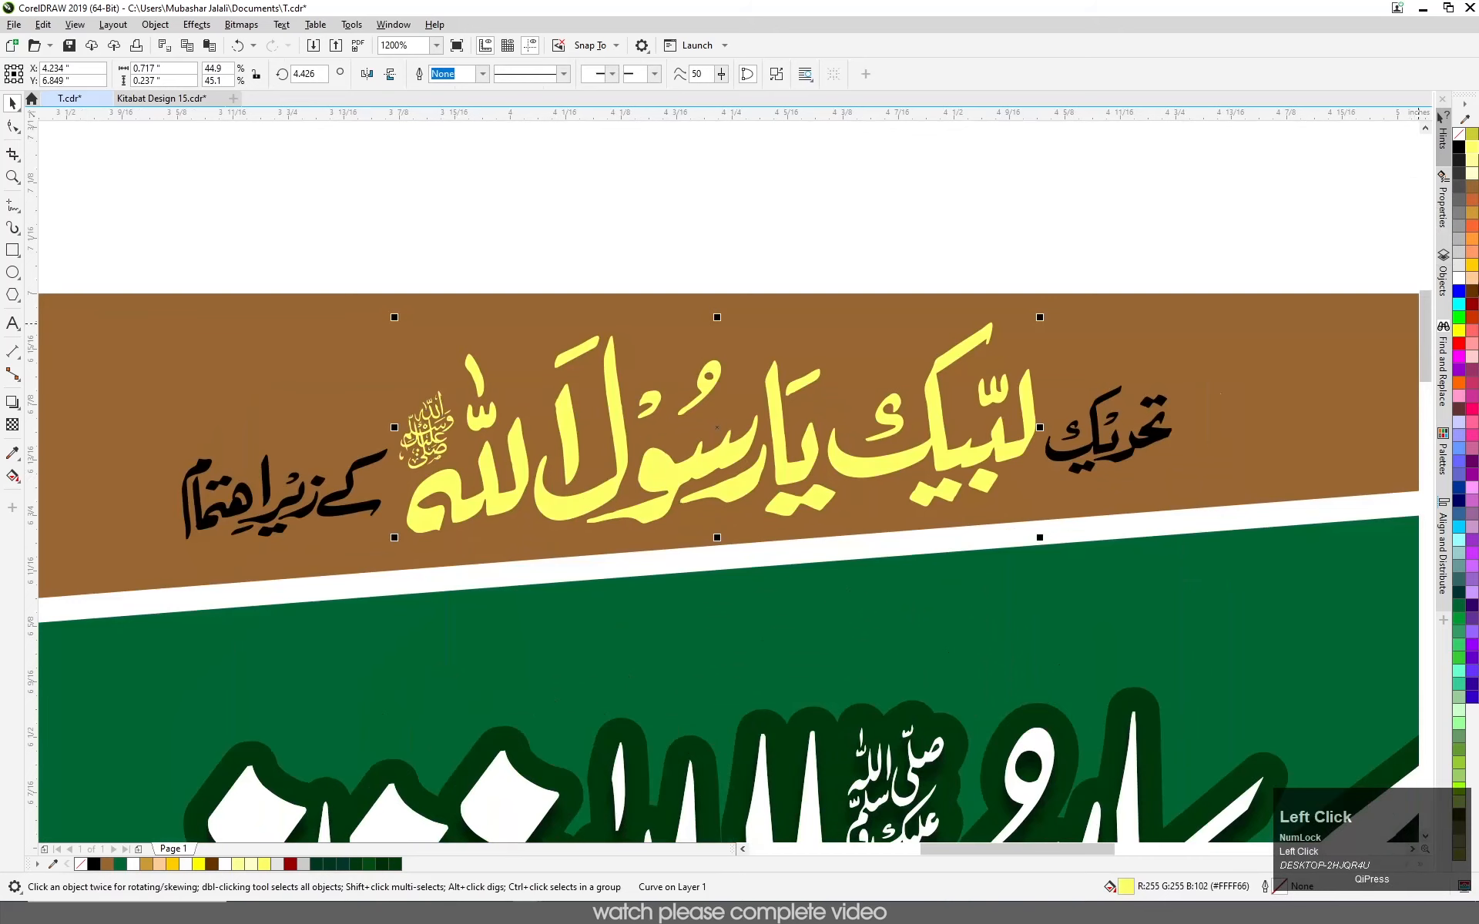
click(1458, 331)
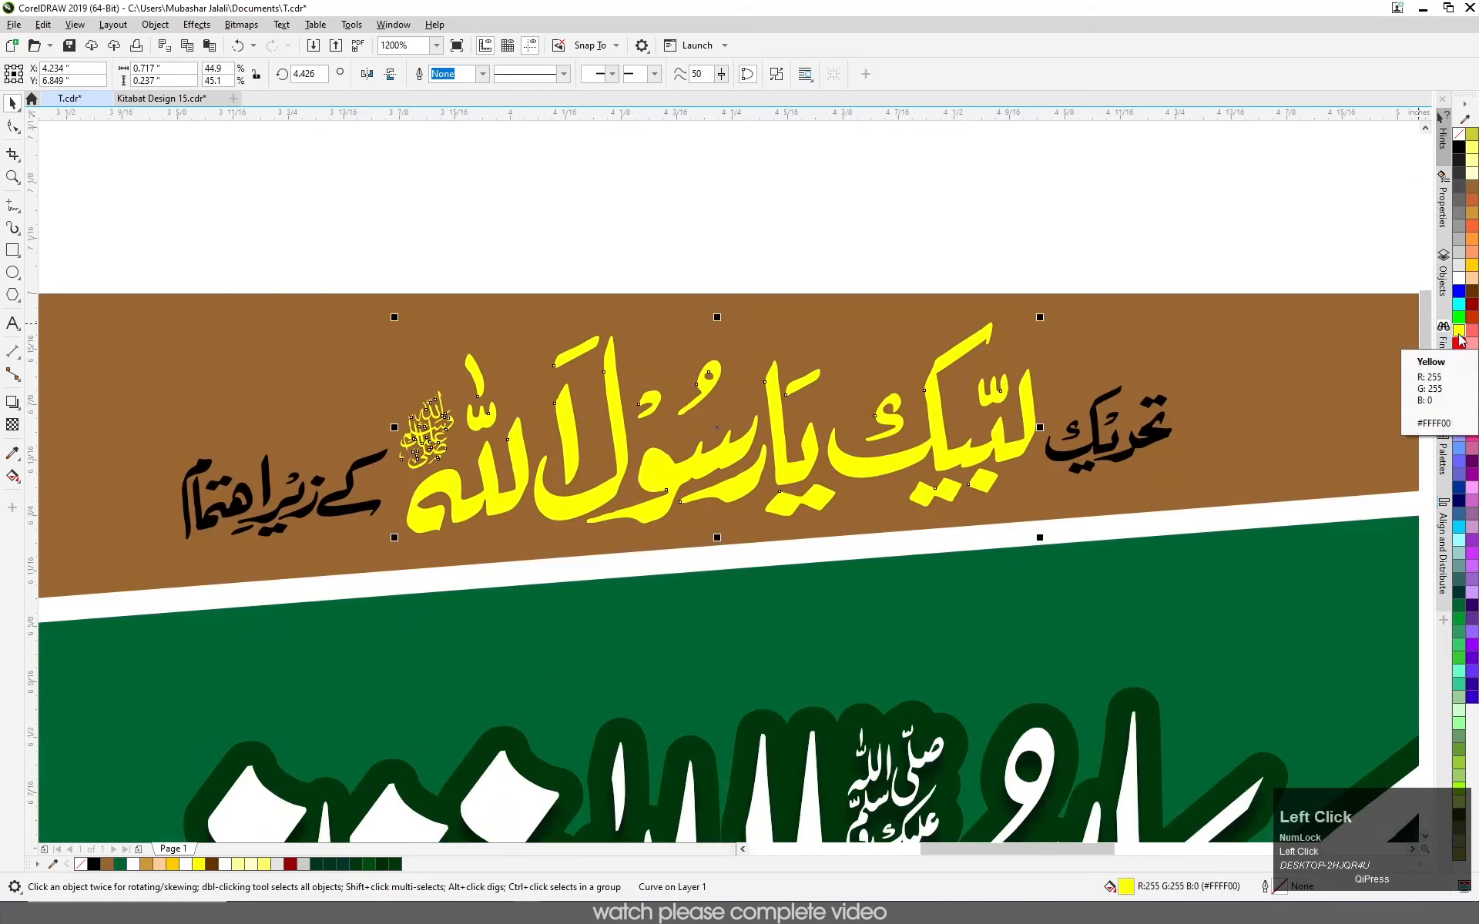
click(1470, 267)
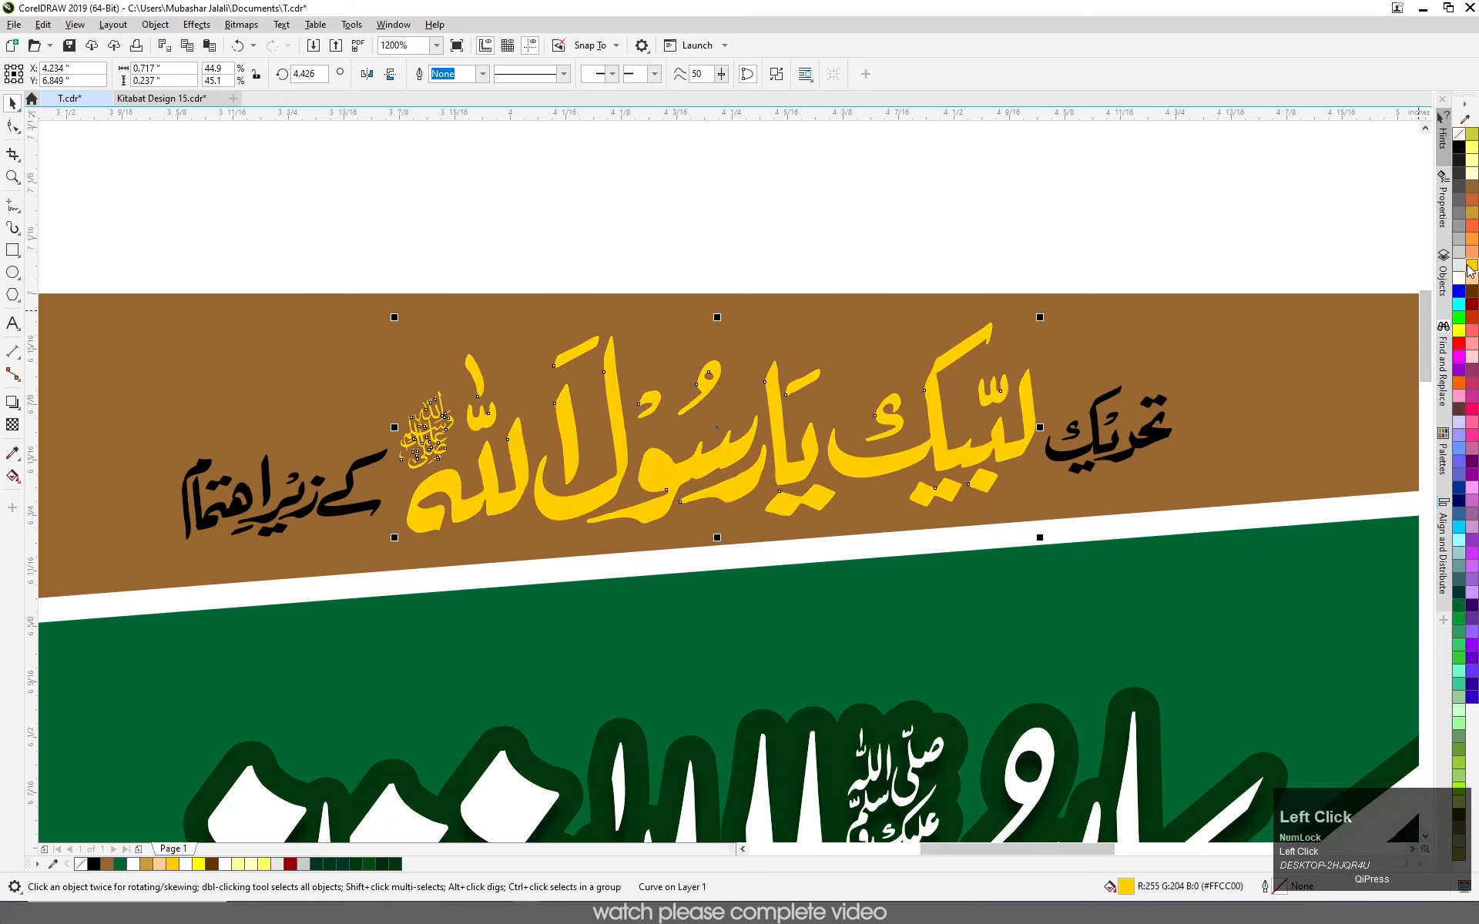
click(1458, 337)
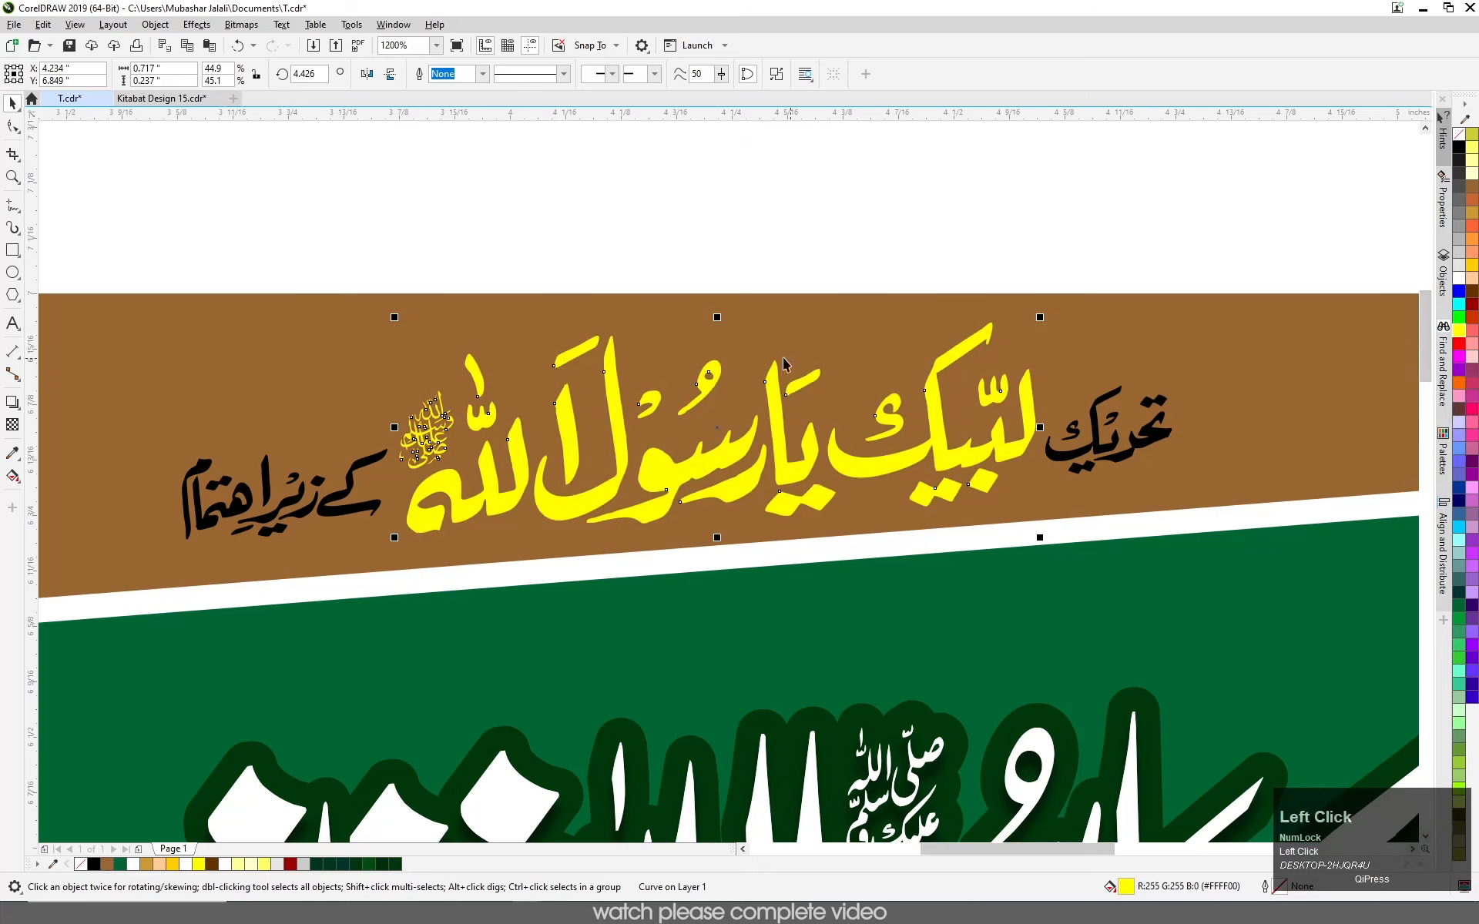
- Fill the small words at both ends of the calligraphy line with white
scroll(678, 493, down, 3)
scroll(853, 496, up, 2)
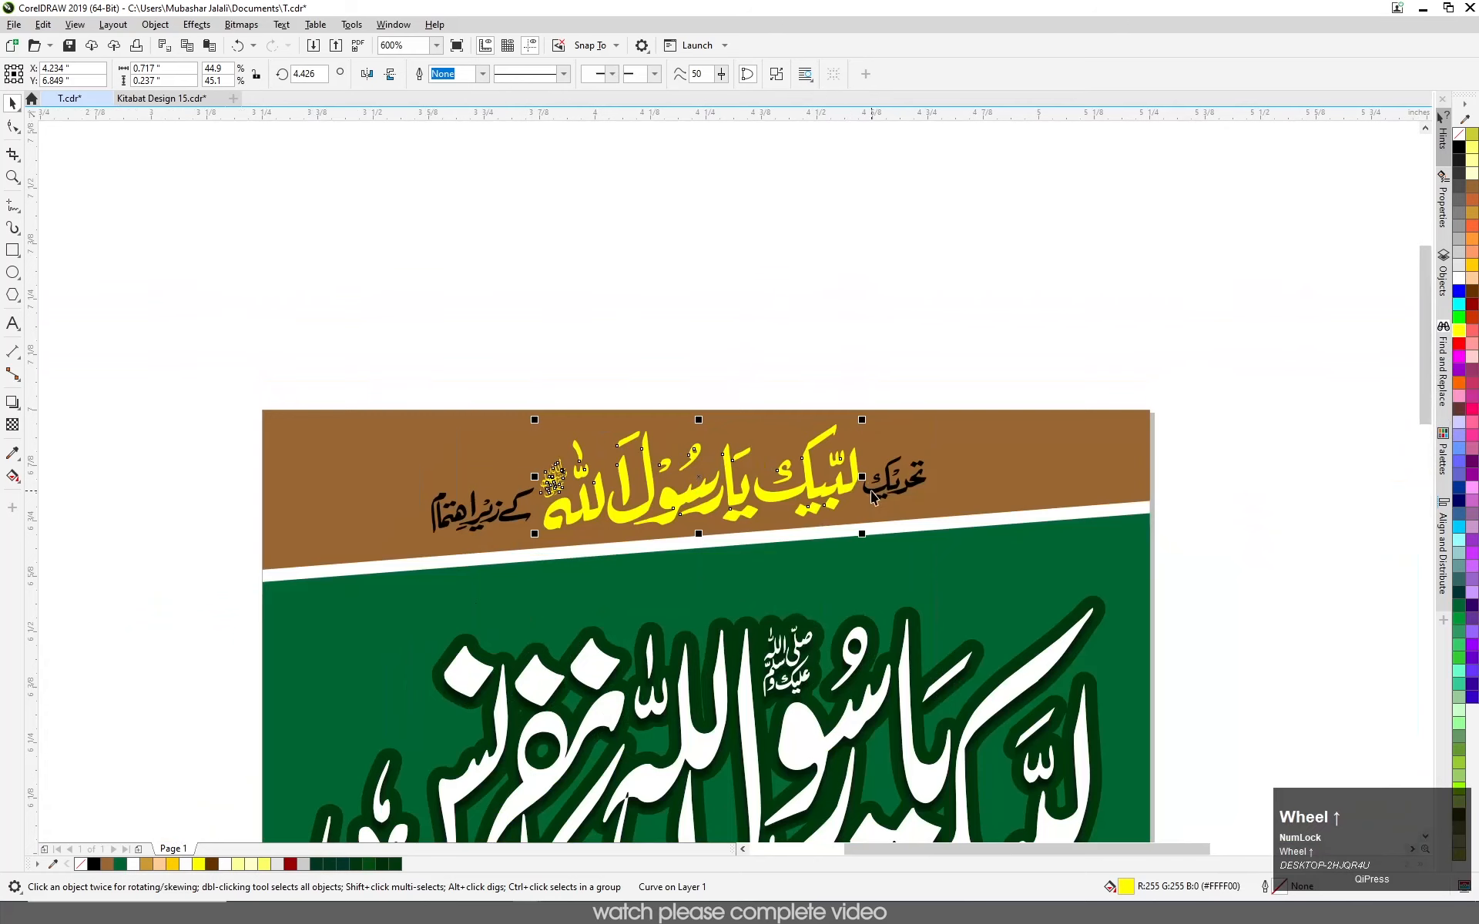
click(869, 493)
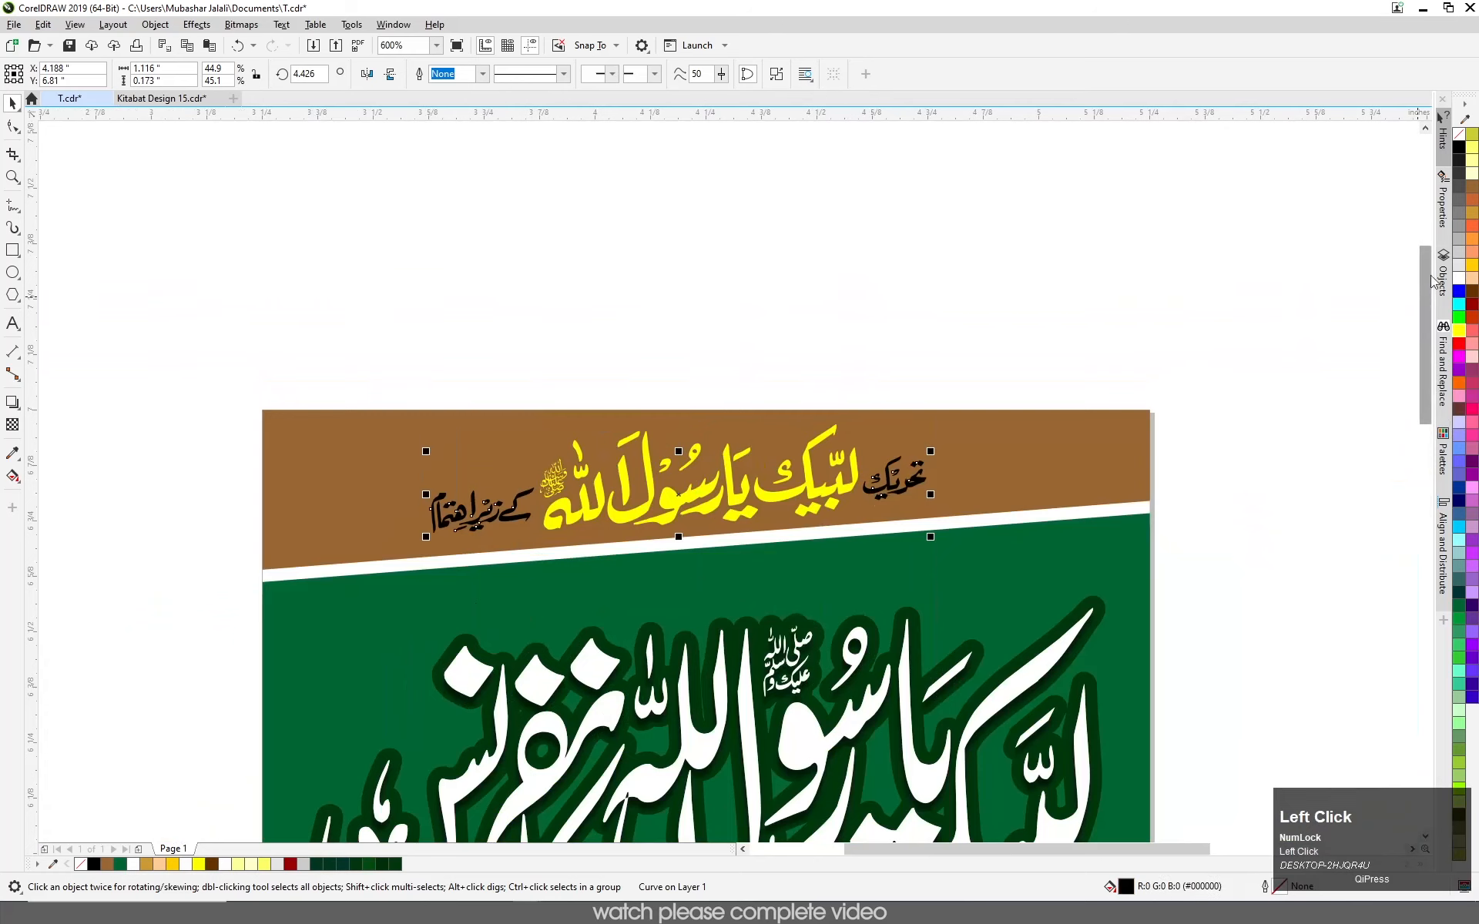
click(1459, 277)
scroll(782, 479, down, 3)
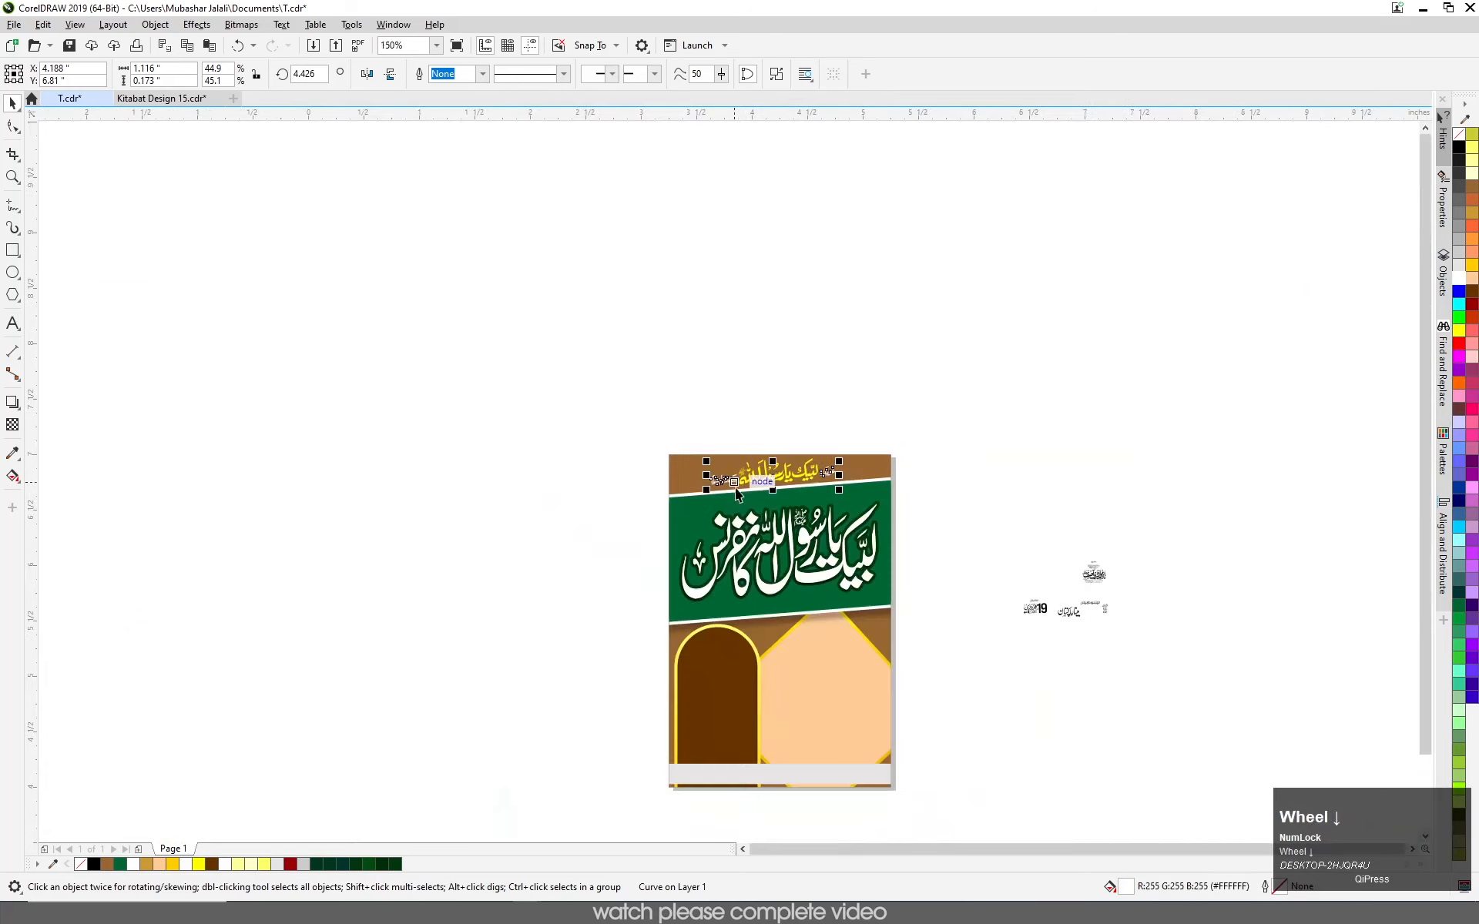
scroll(751, 507, up, 3)
- Try a walnut fill, RGB 102, 51, 0, on the large middle phrase, then fill it with red, RGB 255, 0, 0
click(959, 377)
click(1472, 241)
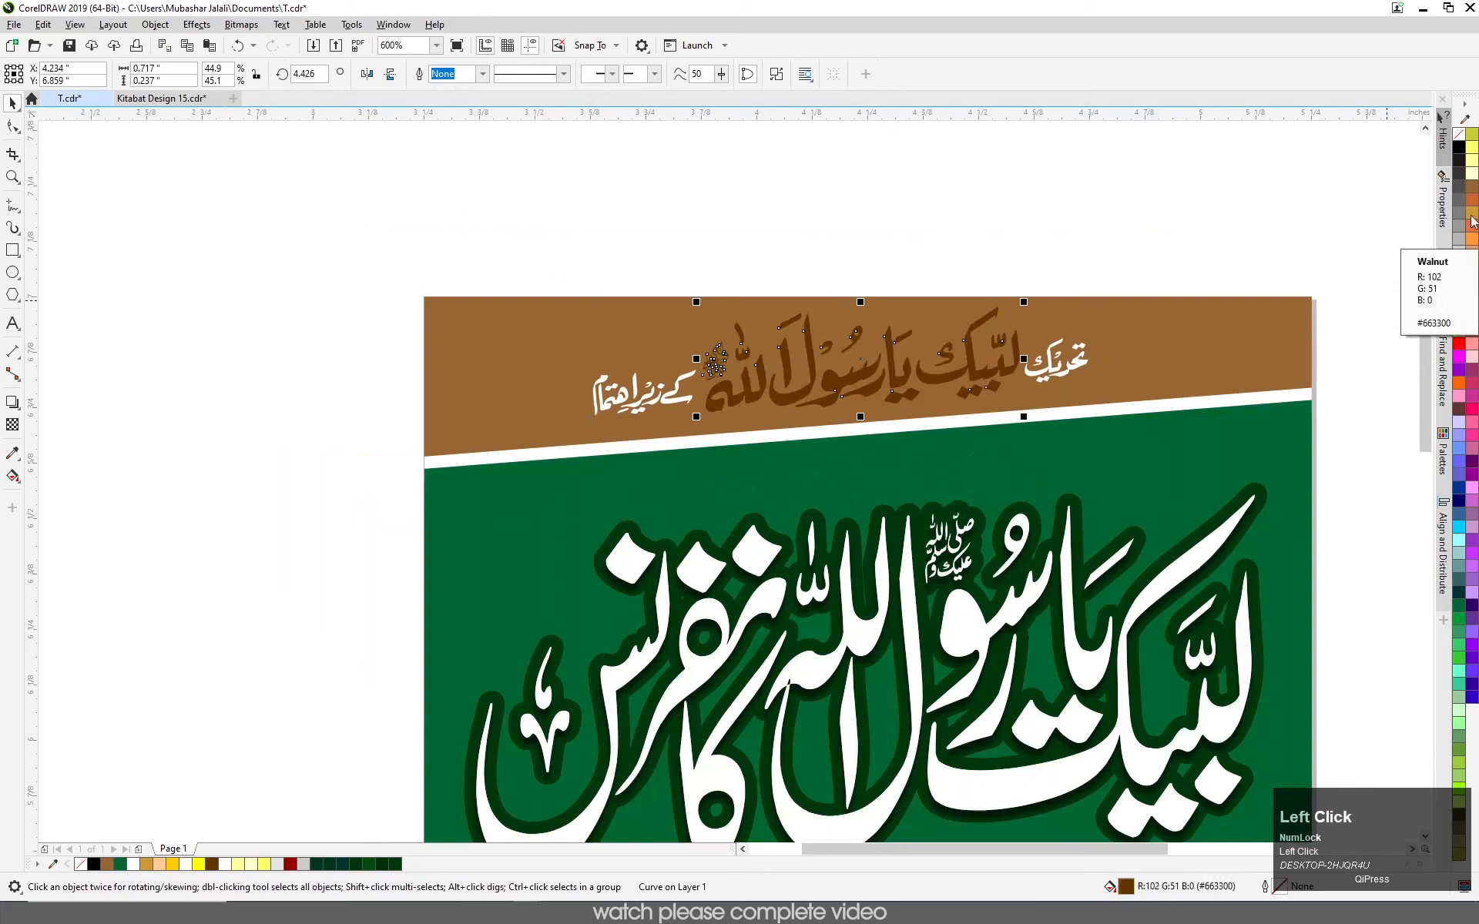
click(1460, 344)
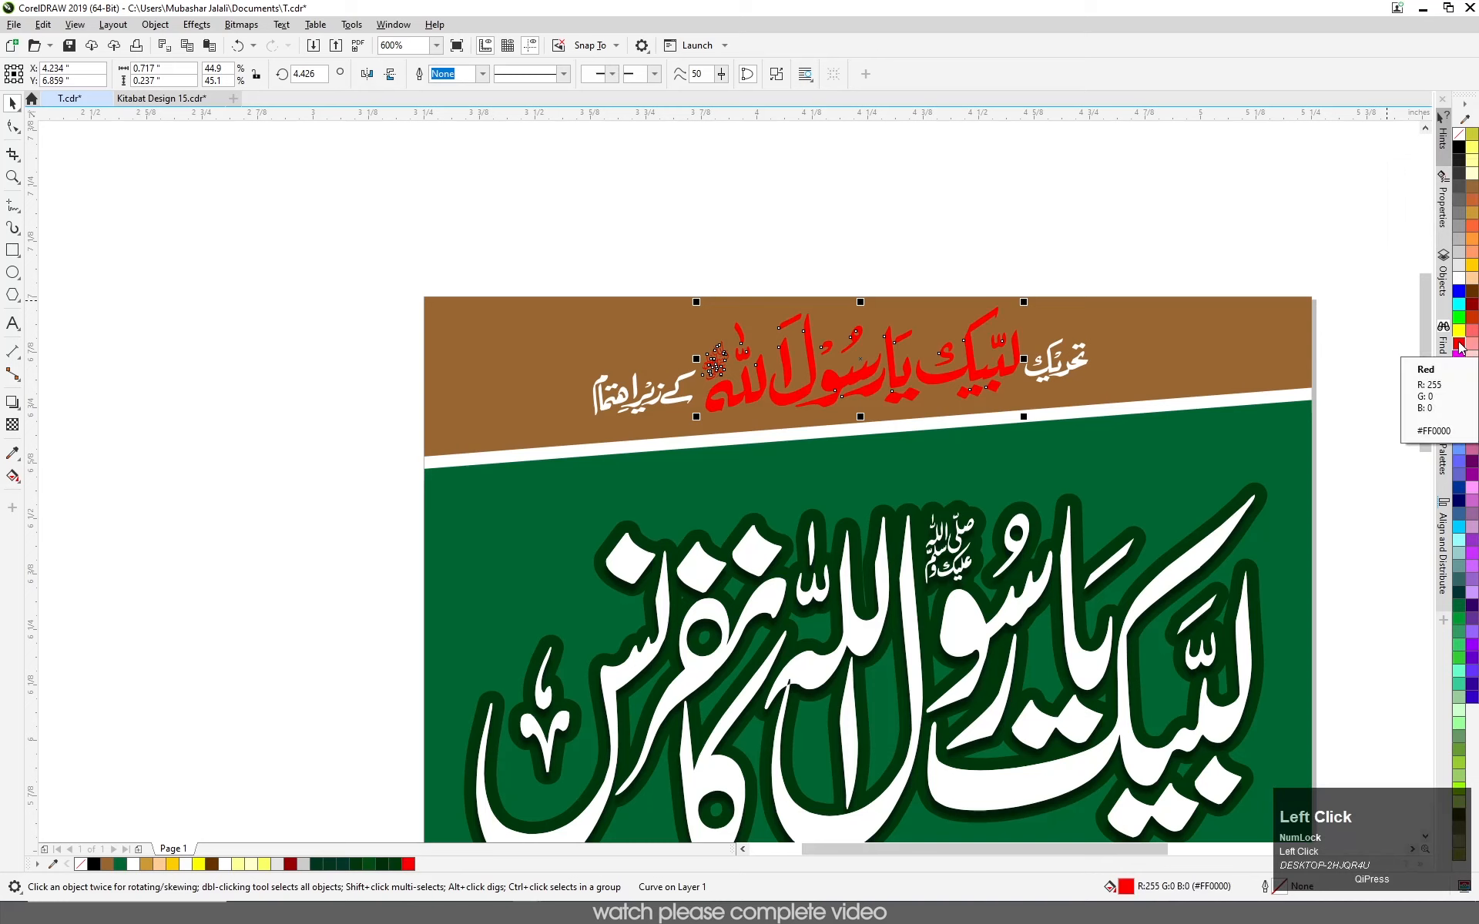
- Add a white outline to the red middle phrase, trying widths of 1.5 pt and 0.75 pt before applying 1.0 pt
key(F12)
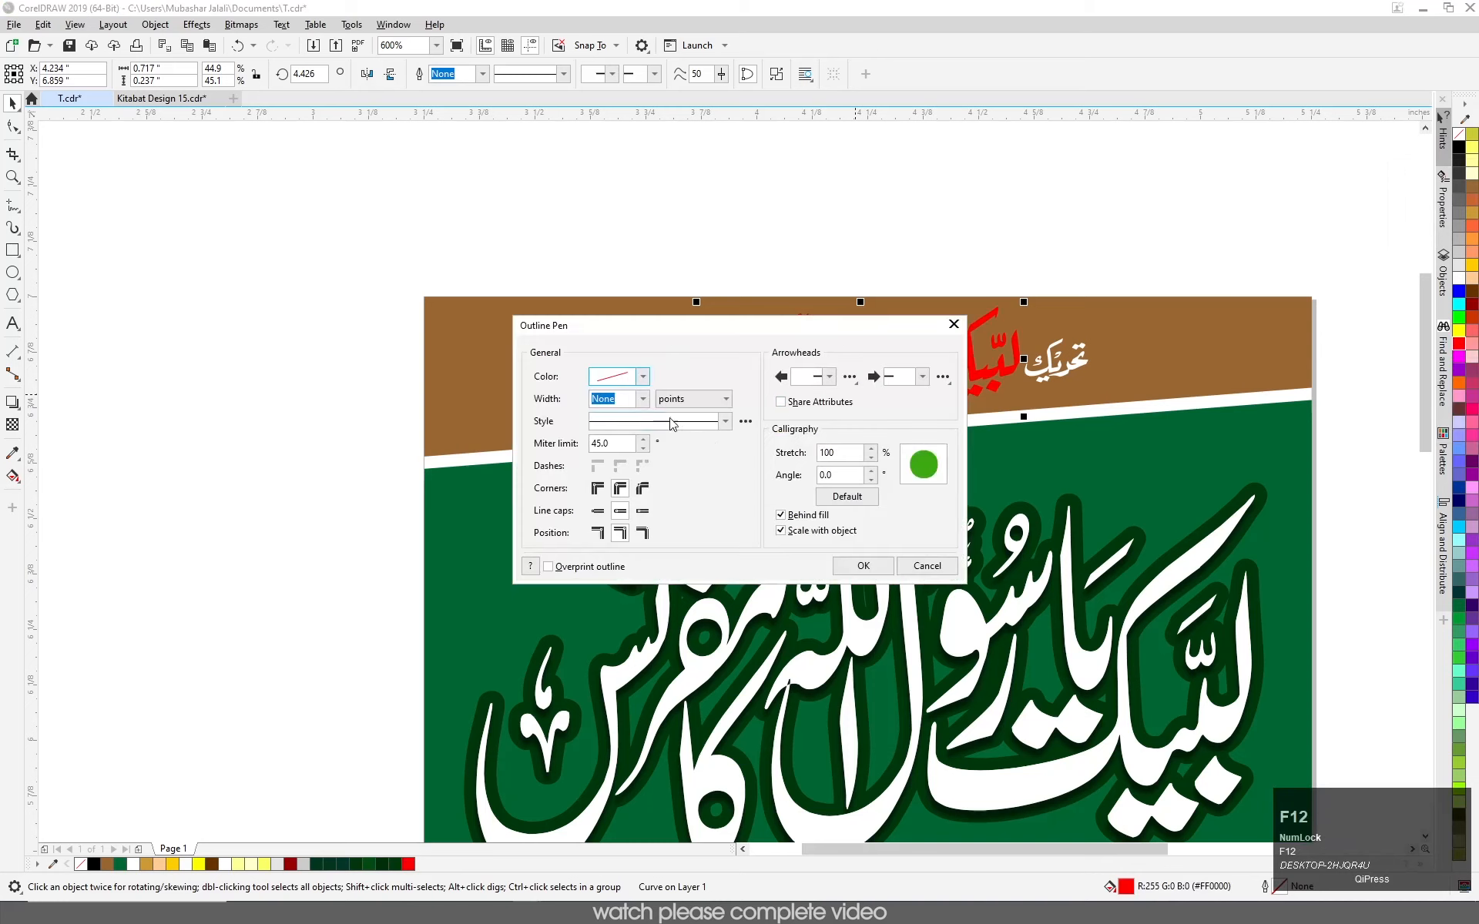
click(643, 401)
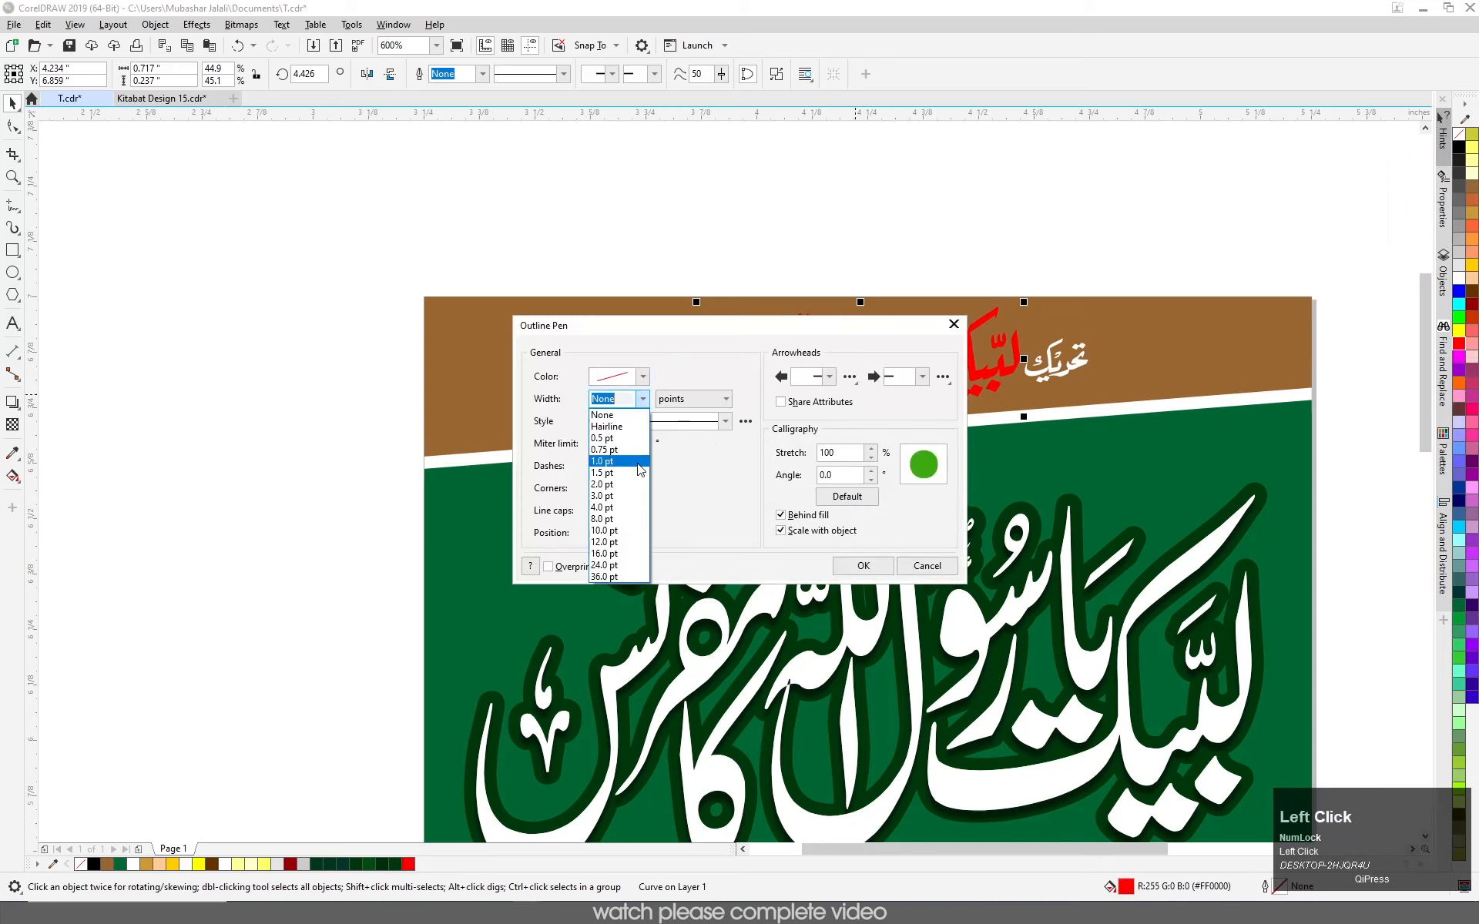
click(638, 473)
drag(776, 333, 888, 509)
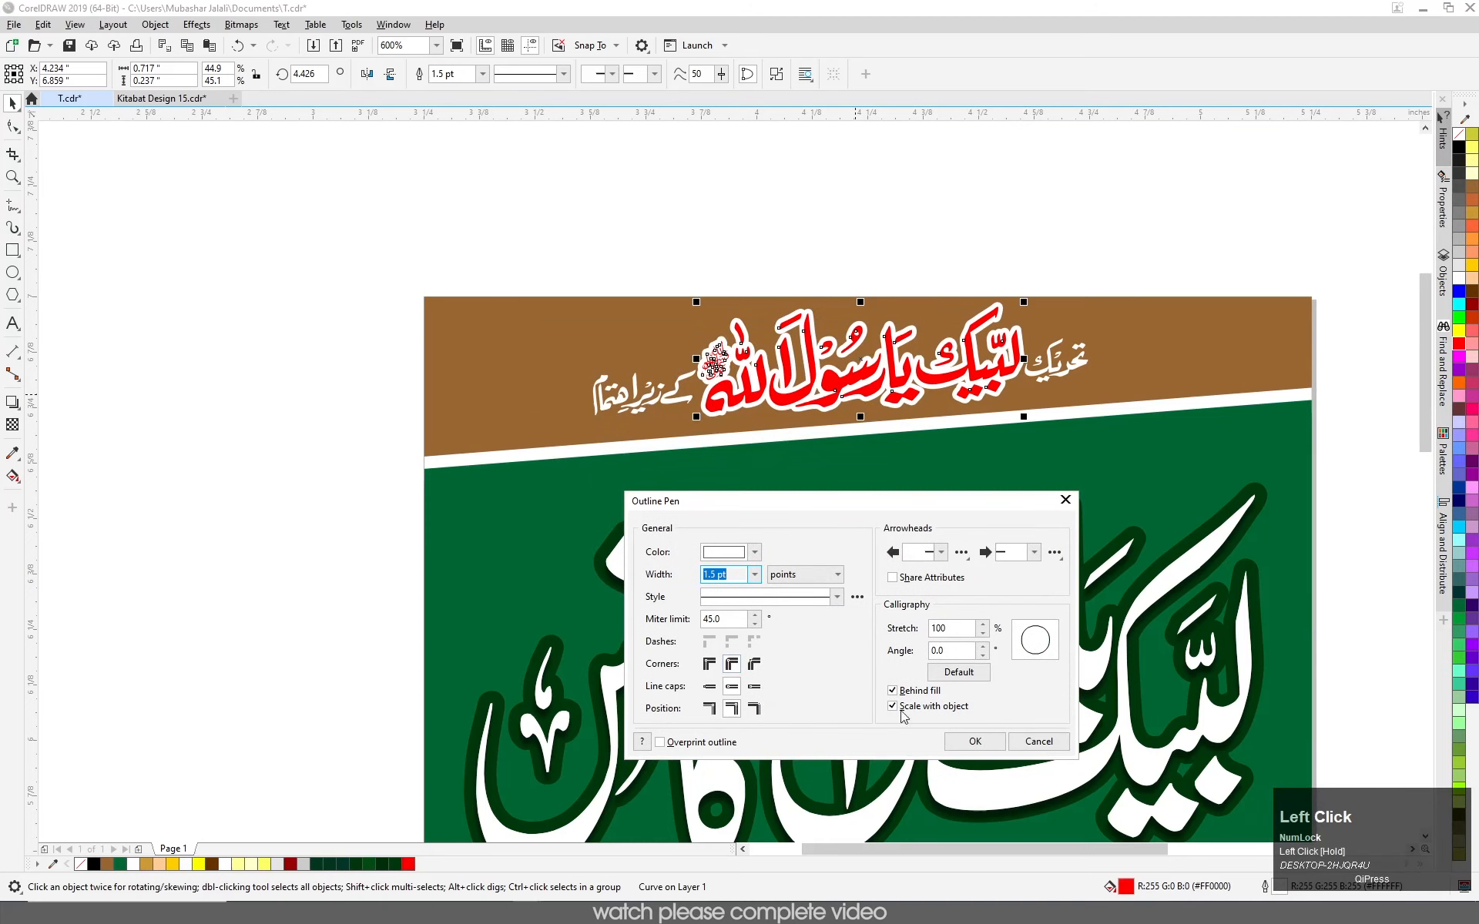
click(754, 576)
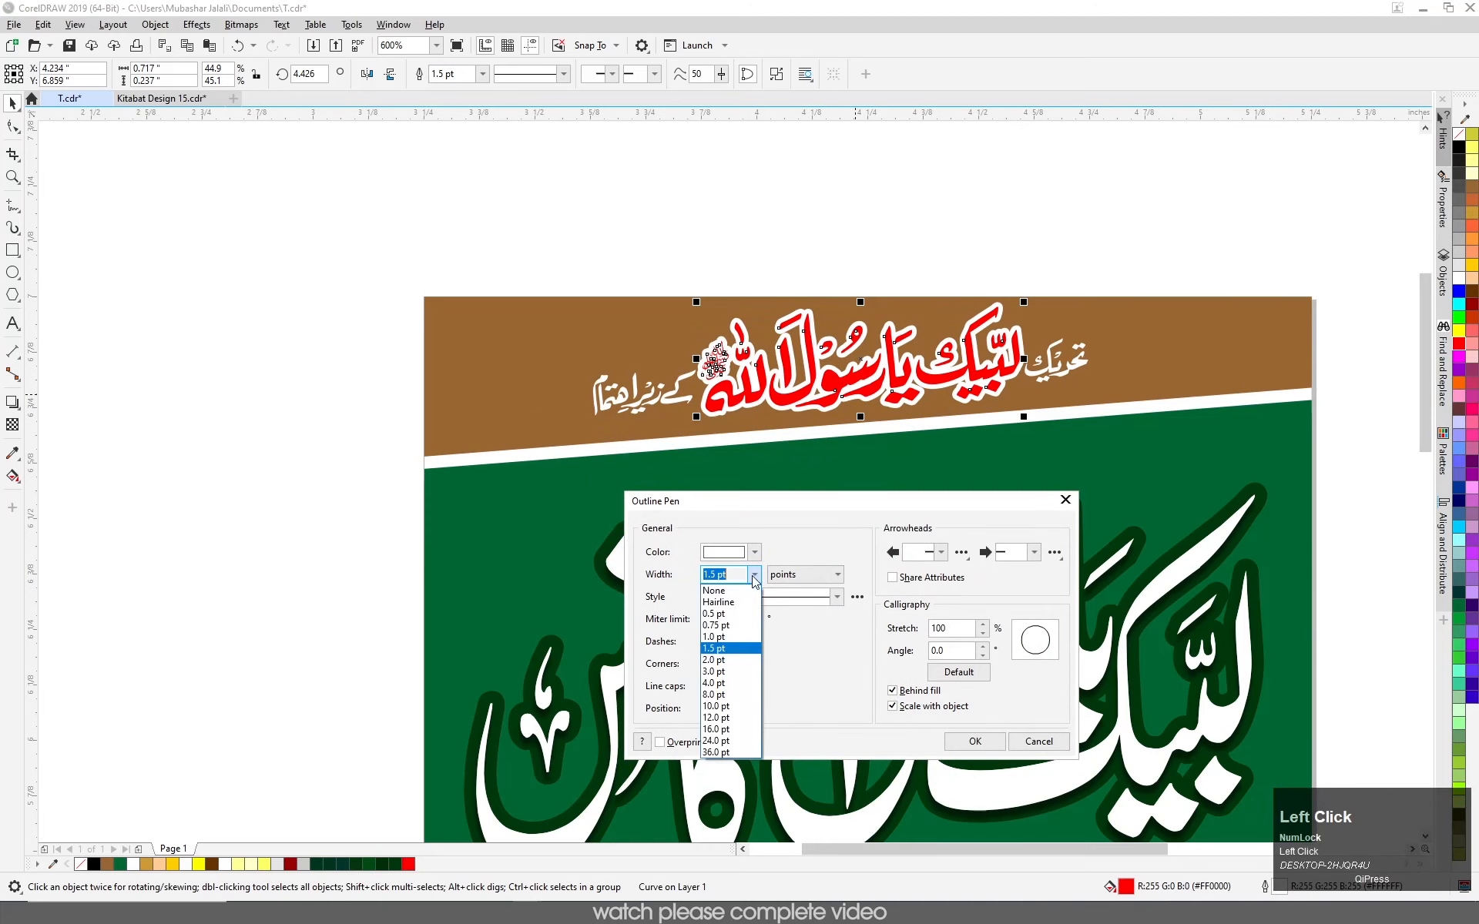
click(740, 626)
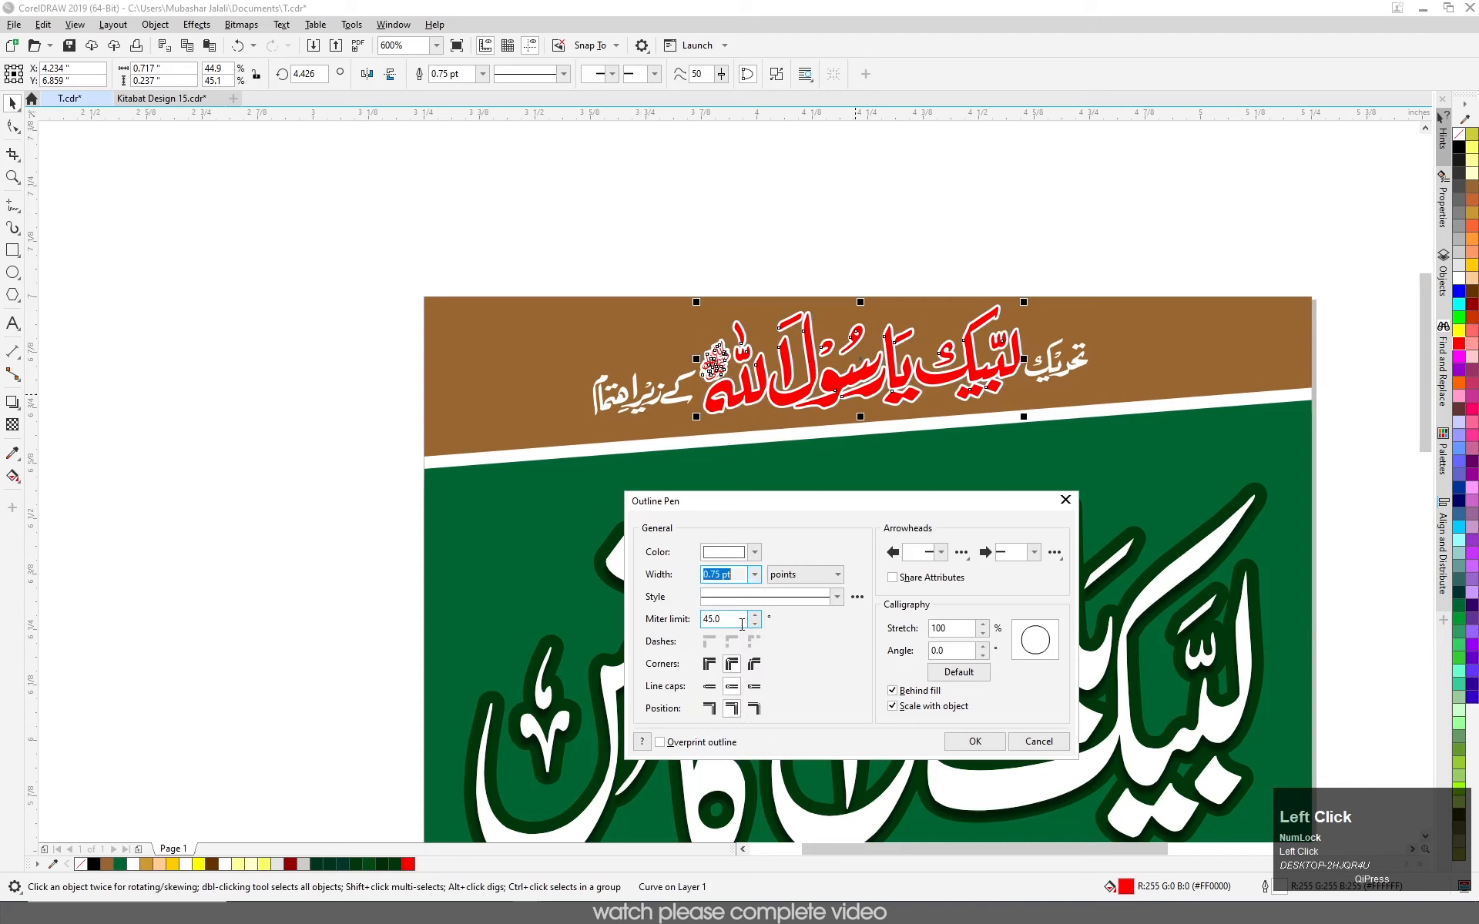
click(754, 575)
click(736, 639)
click(974, 741)
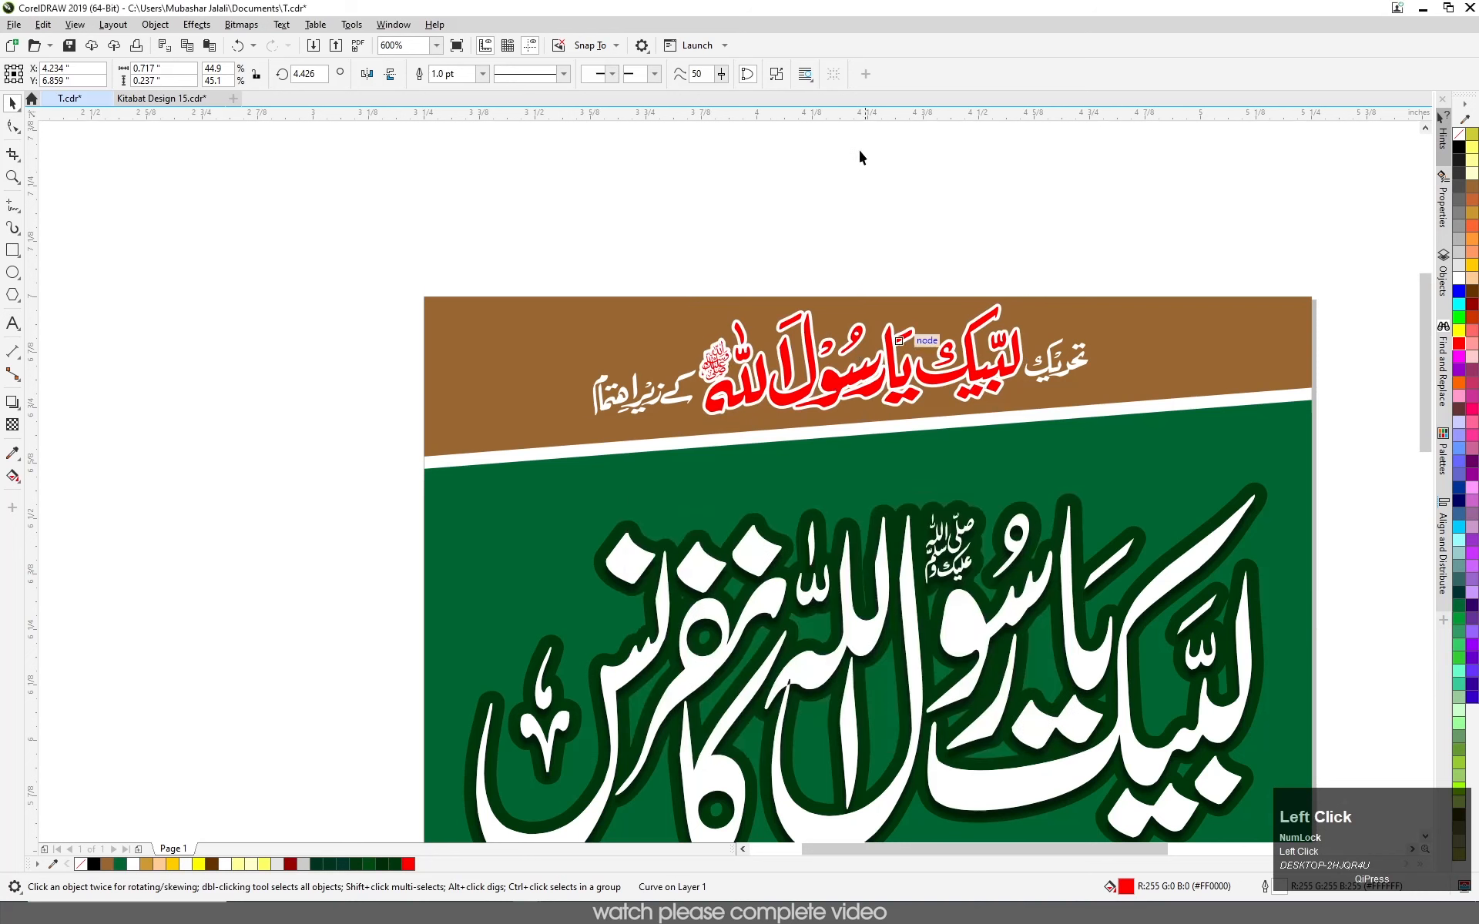
- Fill the small words at both ends of the calligraphy line with light yellow, RGB 255, 255, 102
click(771, 216)
click(670, 406)
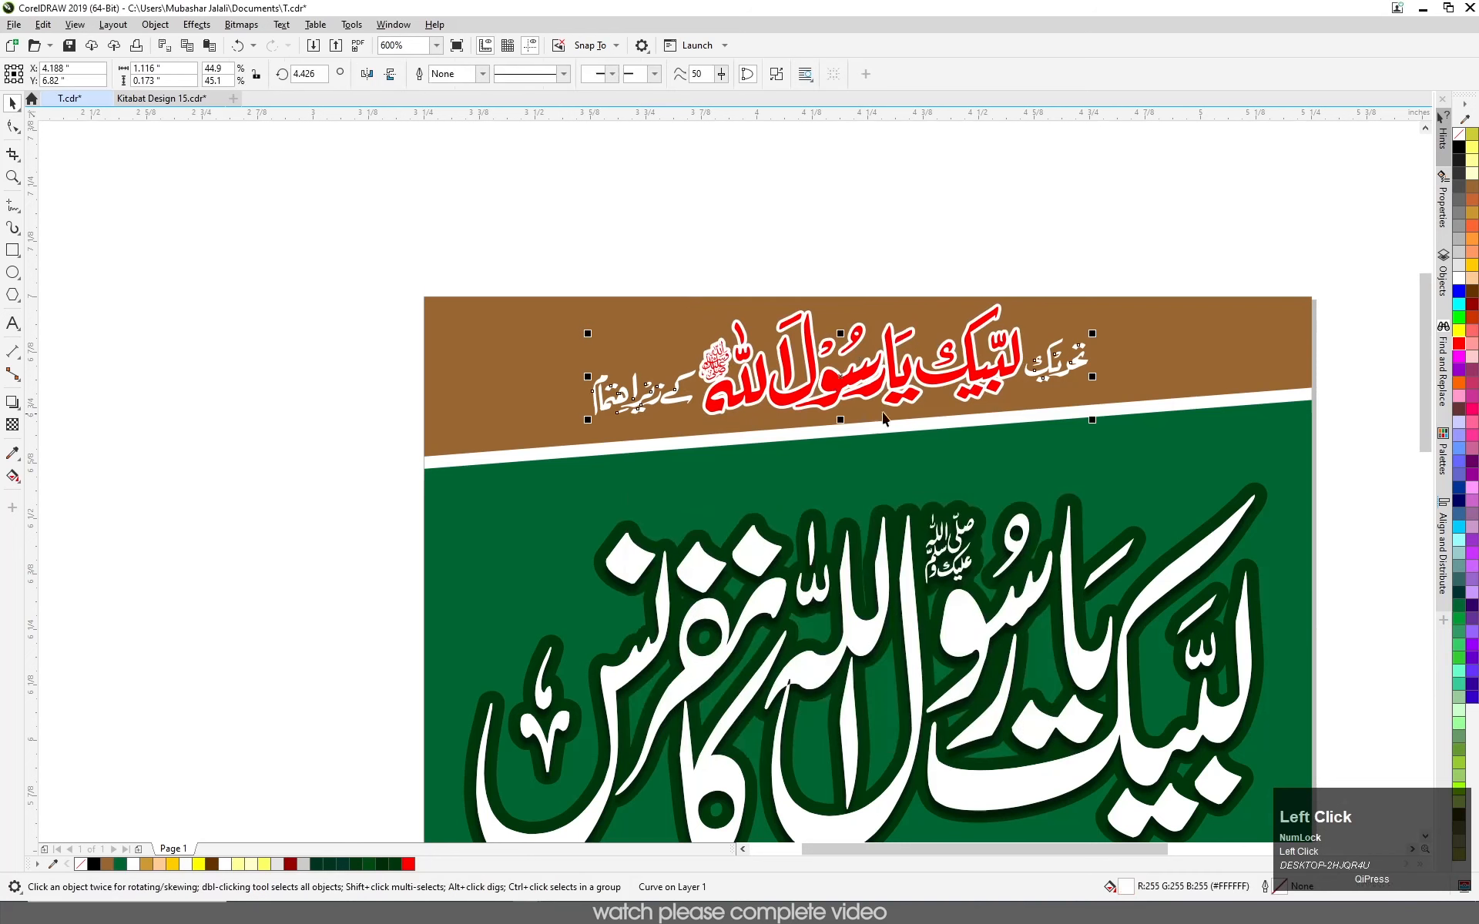
click(1471, 152)
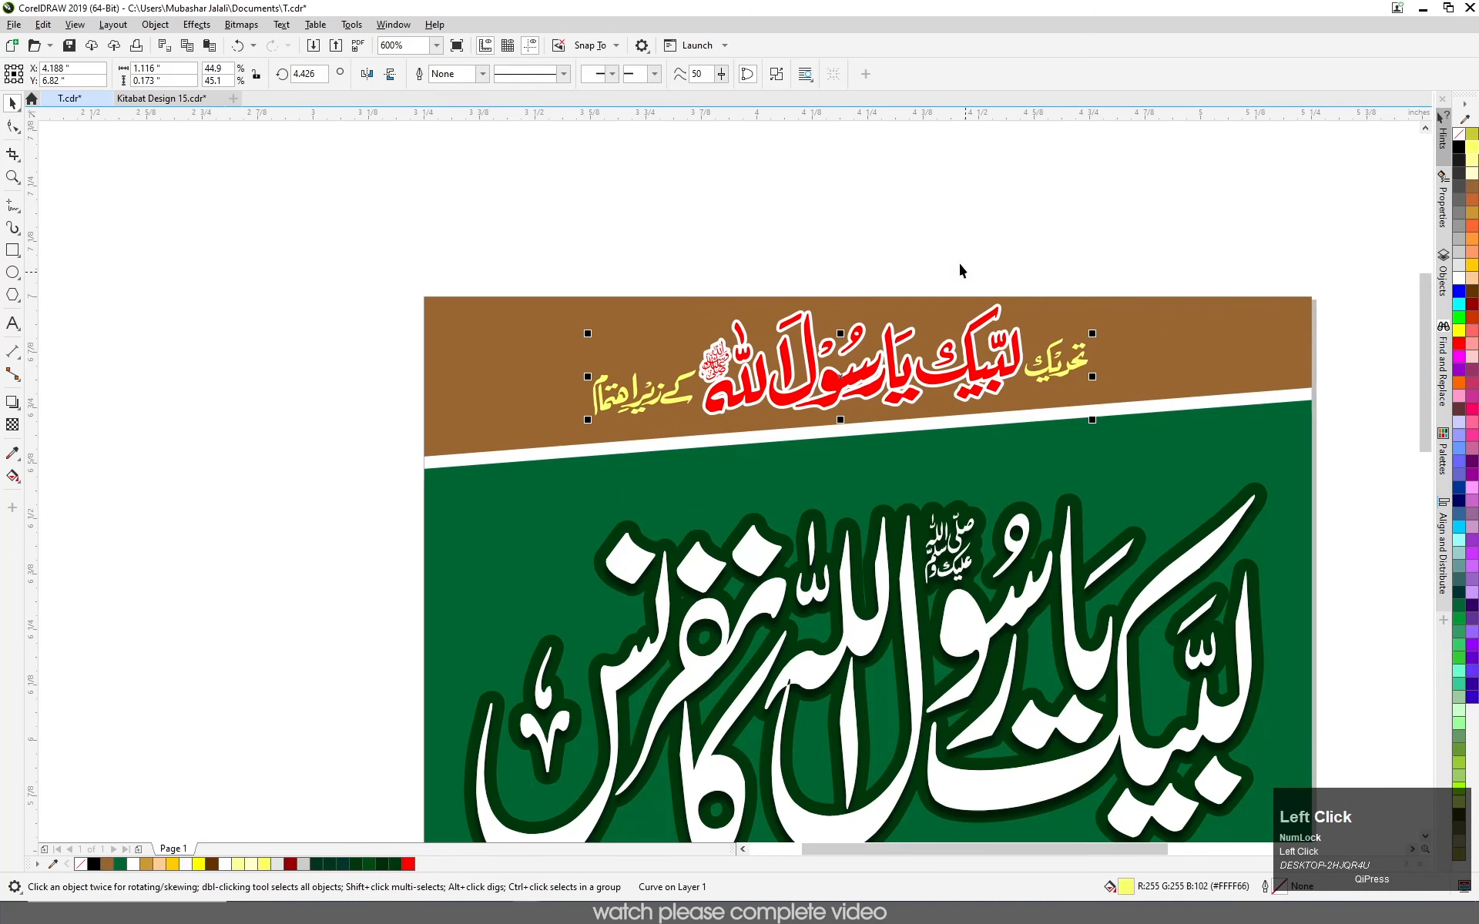
scroll(890, 287, down, 3)
scroll(894, 296, up, 3)
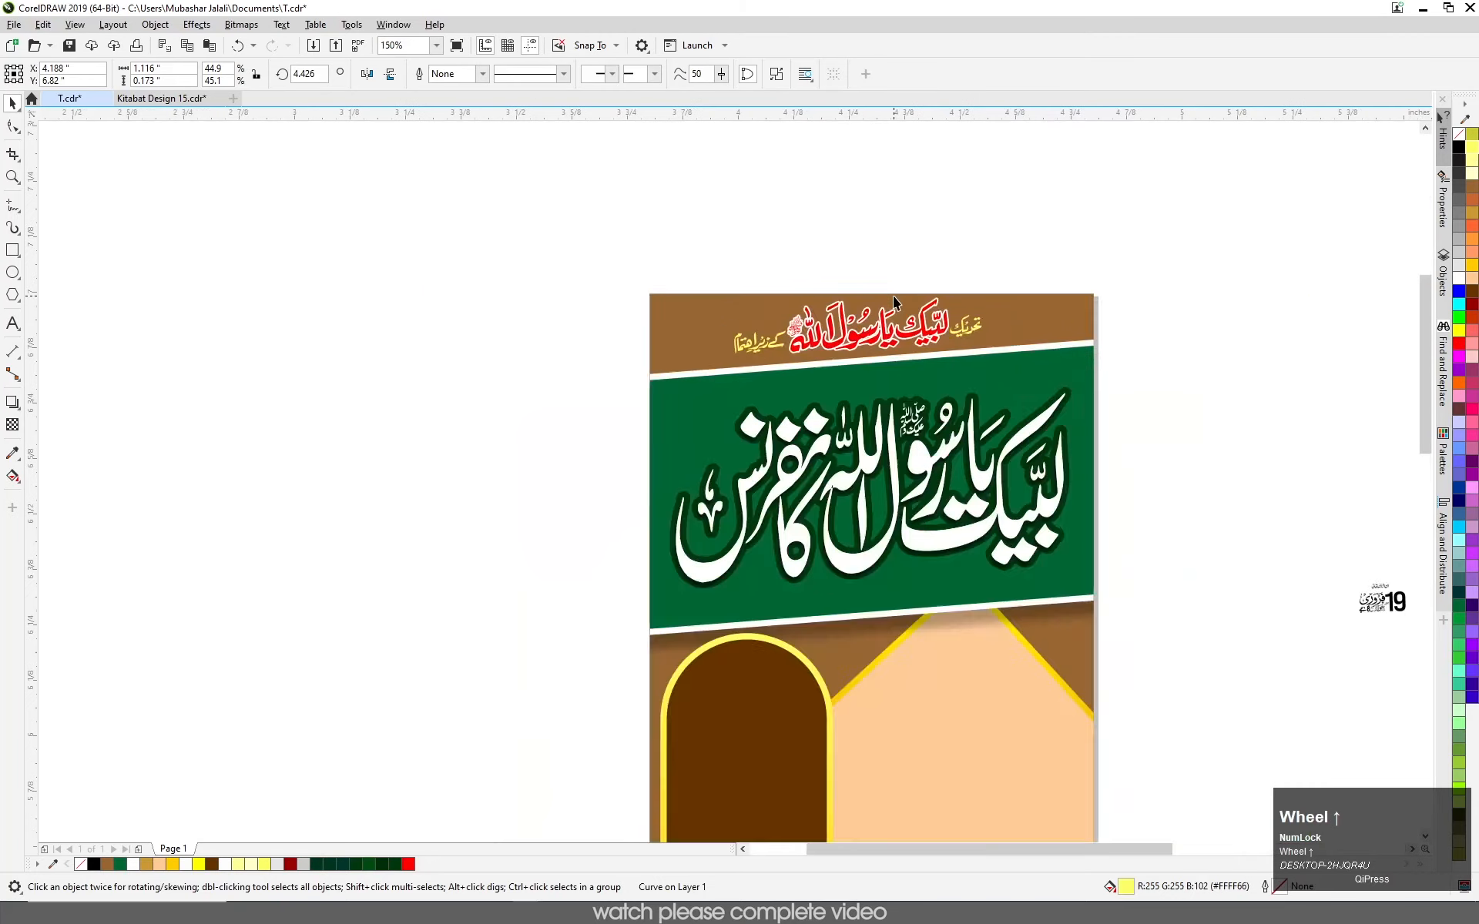
click(757, 265)
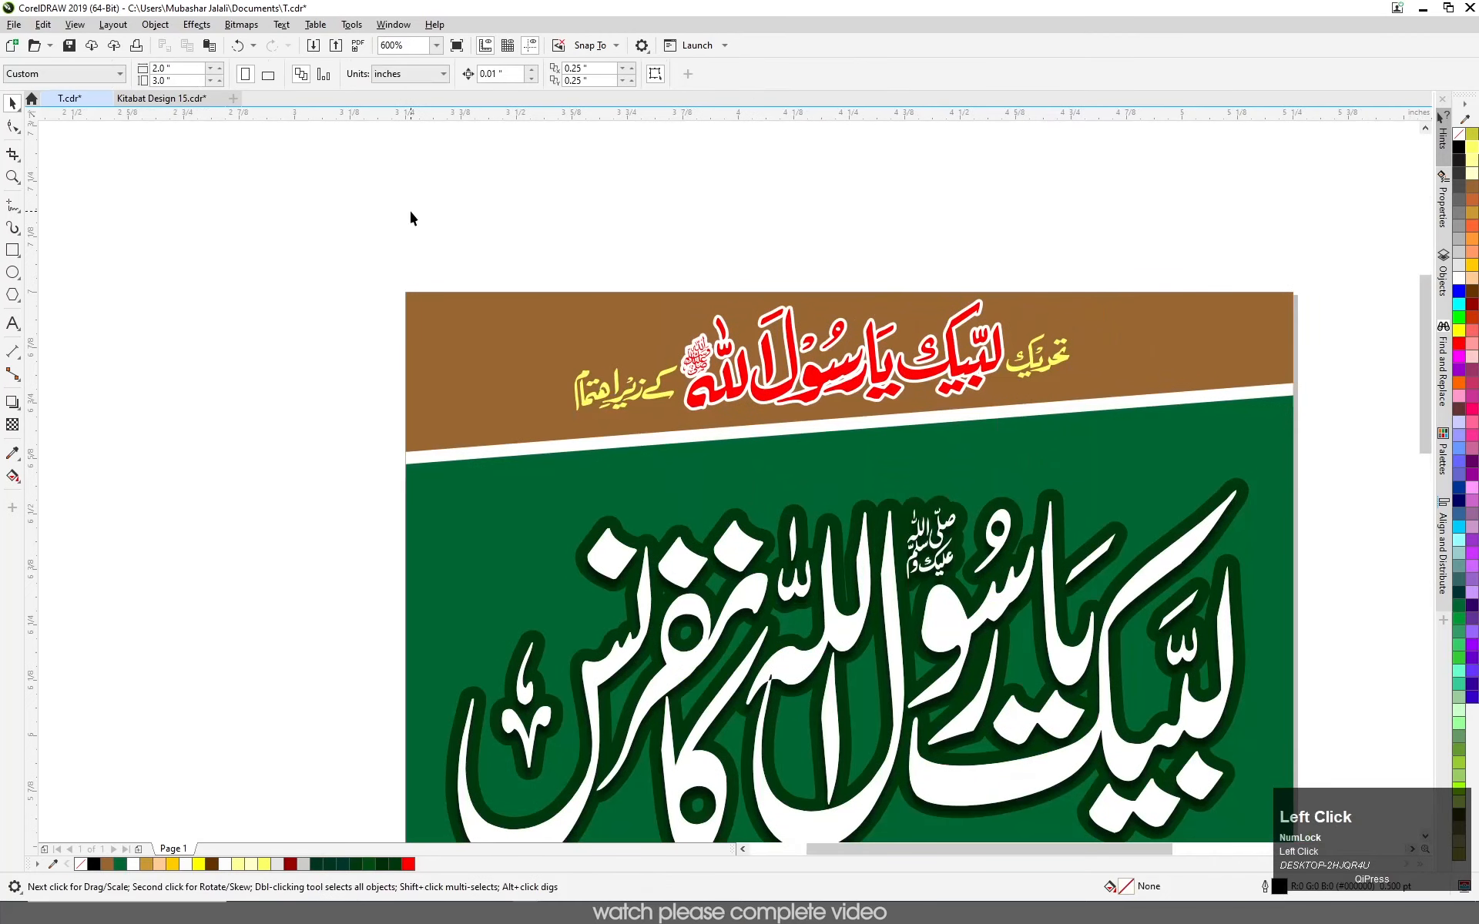
- Apply a vertical fountain fill to the red middle phrase, running from red at its upper edge to dark red at its lower edge
drag(970, 428, 852, 290)
drag(776, 381, 816, 376)
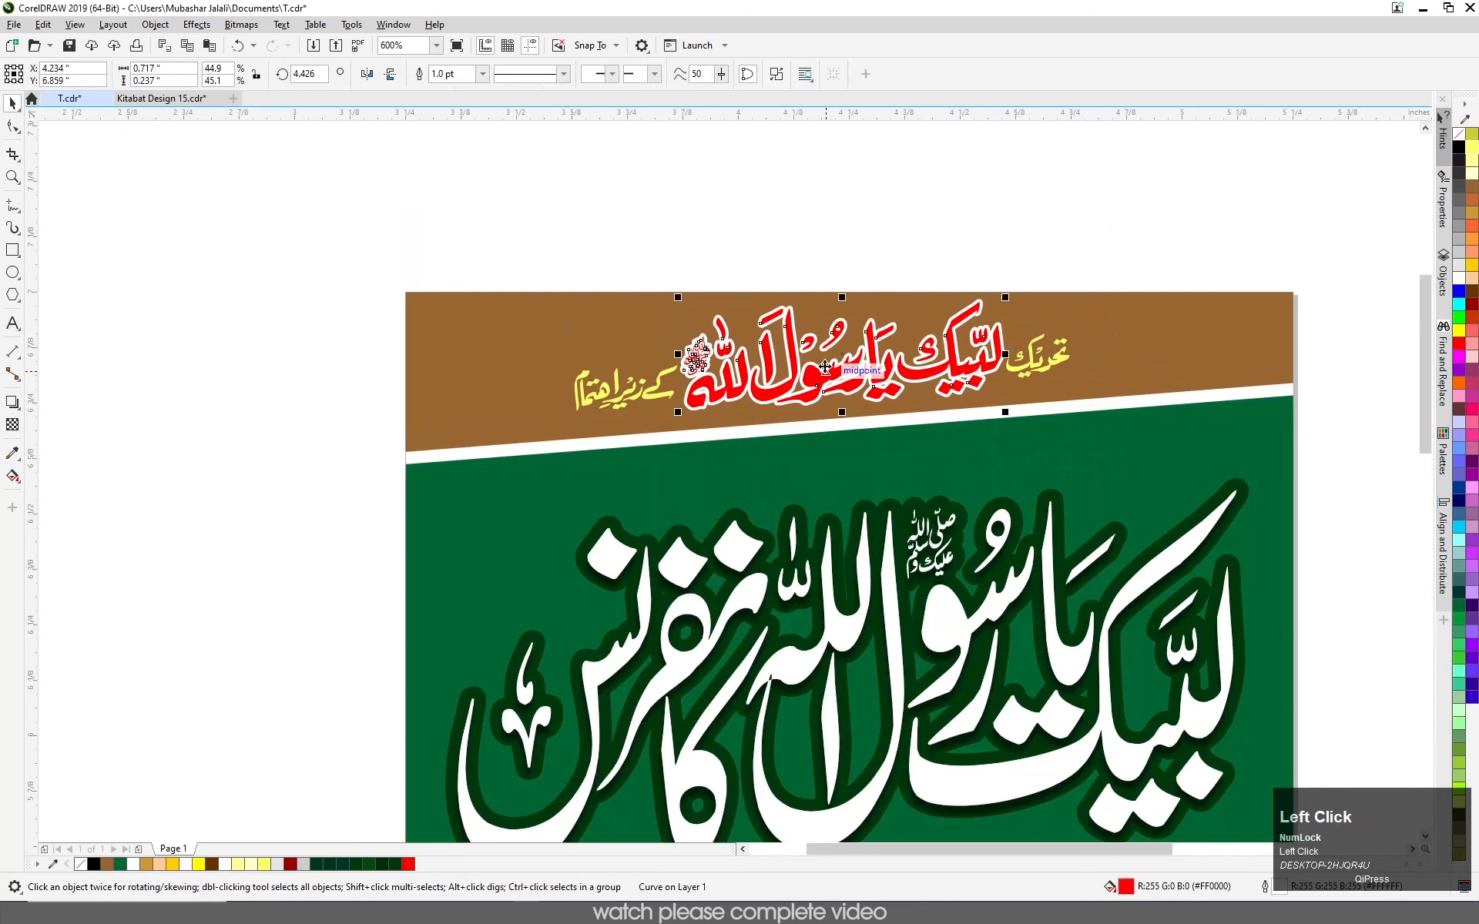
key(g)
drag(849, 297, 852, 423)
drag(1476, 306, 852, 423)
scroll(852, 423, down, 1)
scroll(959, 381, up, 1)
click(13, 103)
click(61, 259)
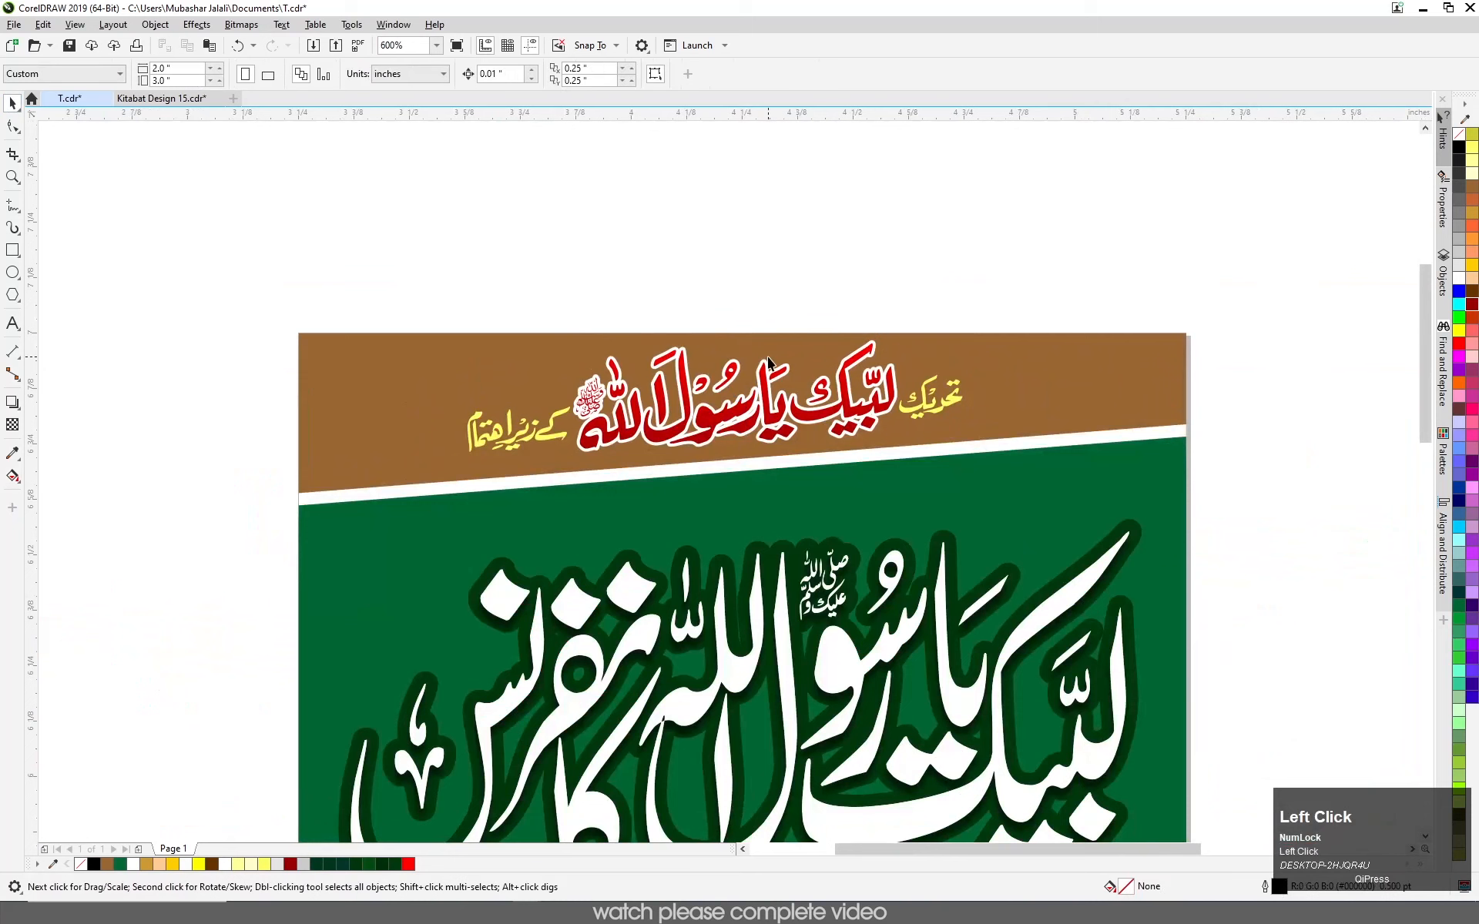
- Bring the black speaker calligraphy block closer to the poster and move its small top line away from the rest
key(F4)
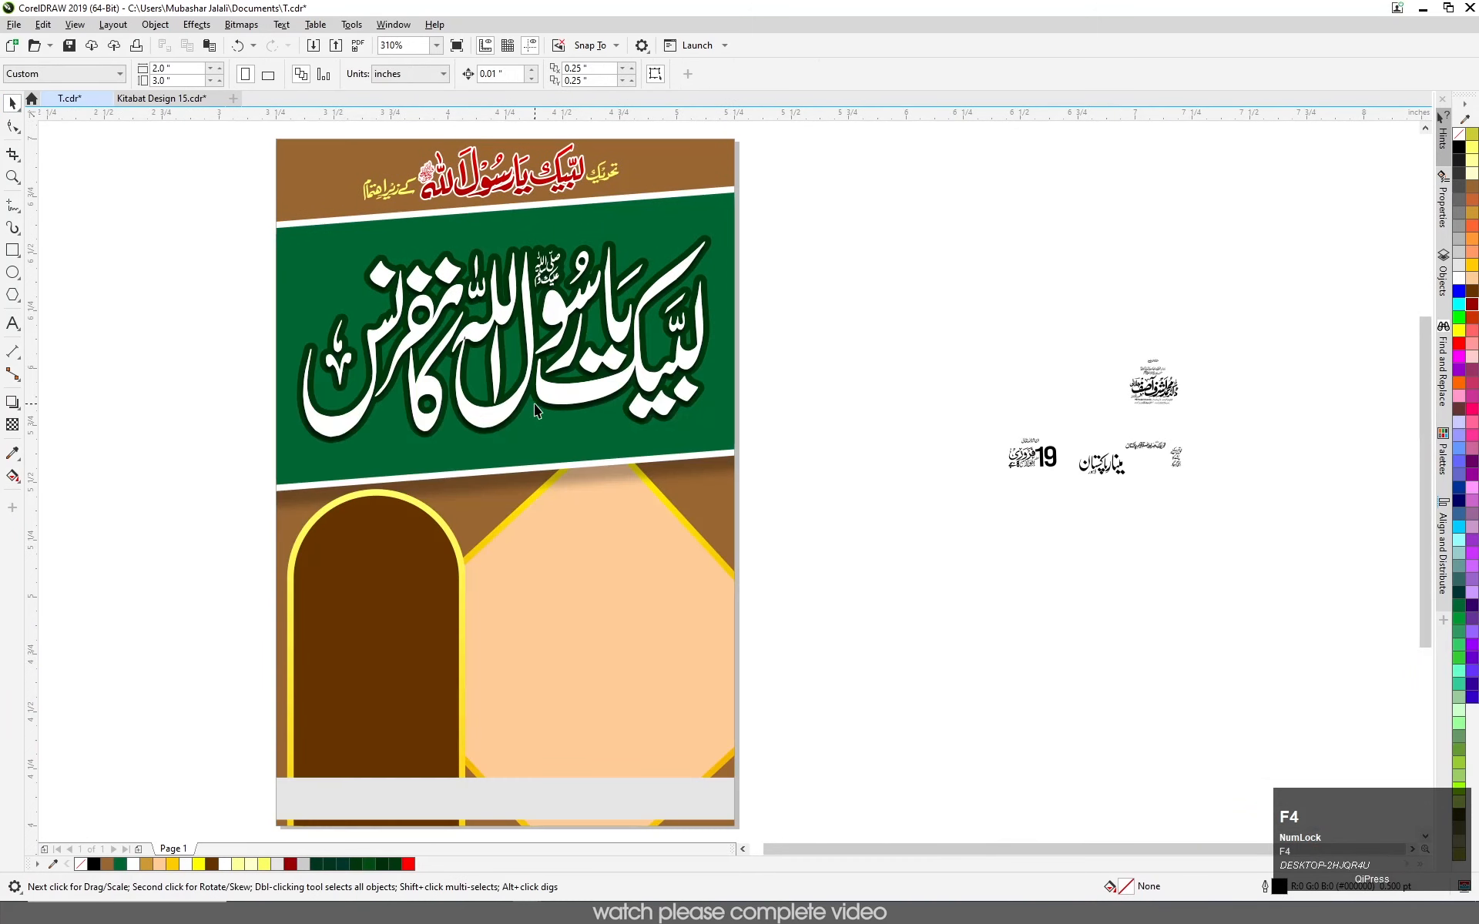
mouse_move(1107, 329)
mouse_down()
mouse_move(1199, 419)
mouse_move(868, 574)
mouse_up()
scroll(812, 620, up, 2)
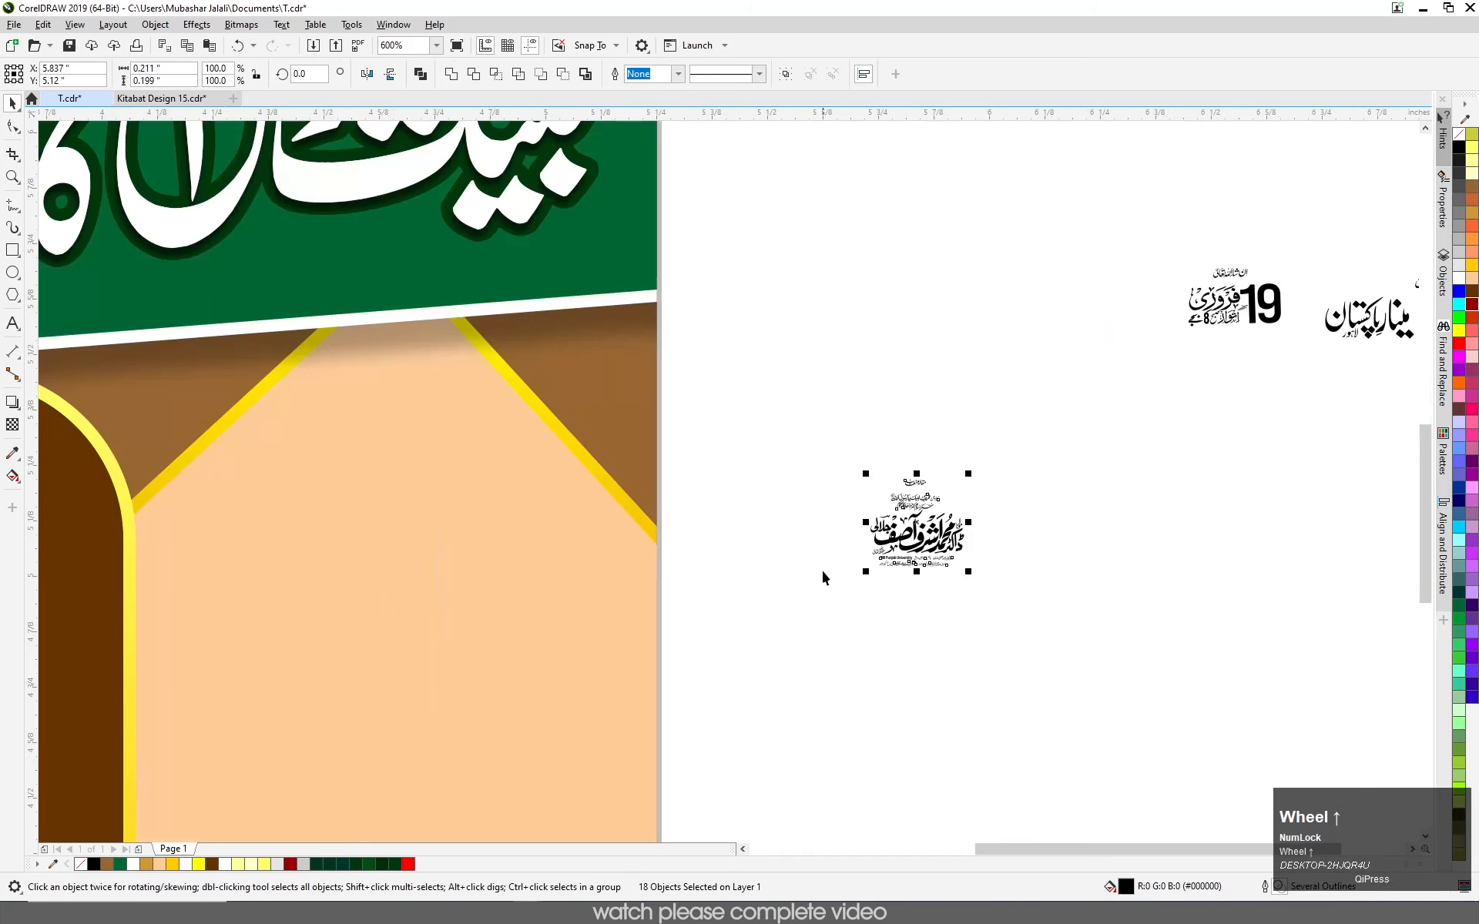
click(842, 506)
scroll(903, 508, up, 2)
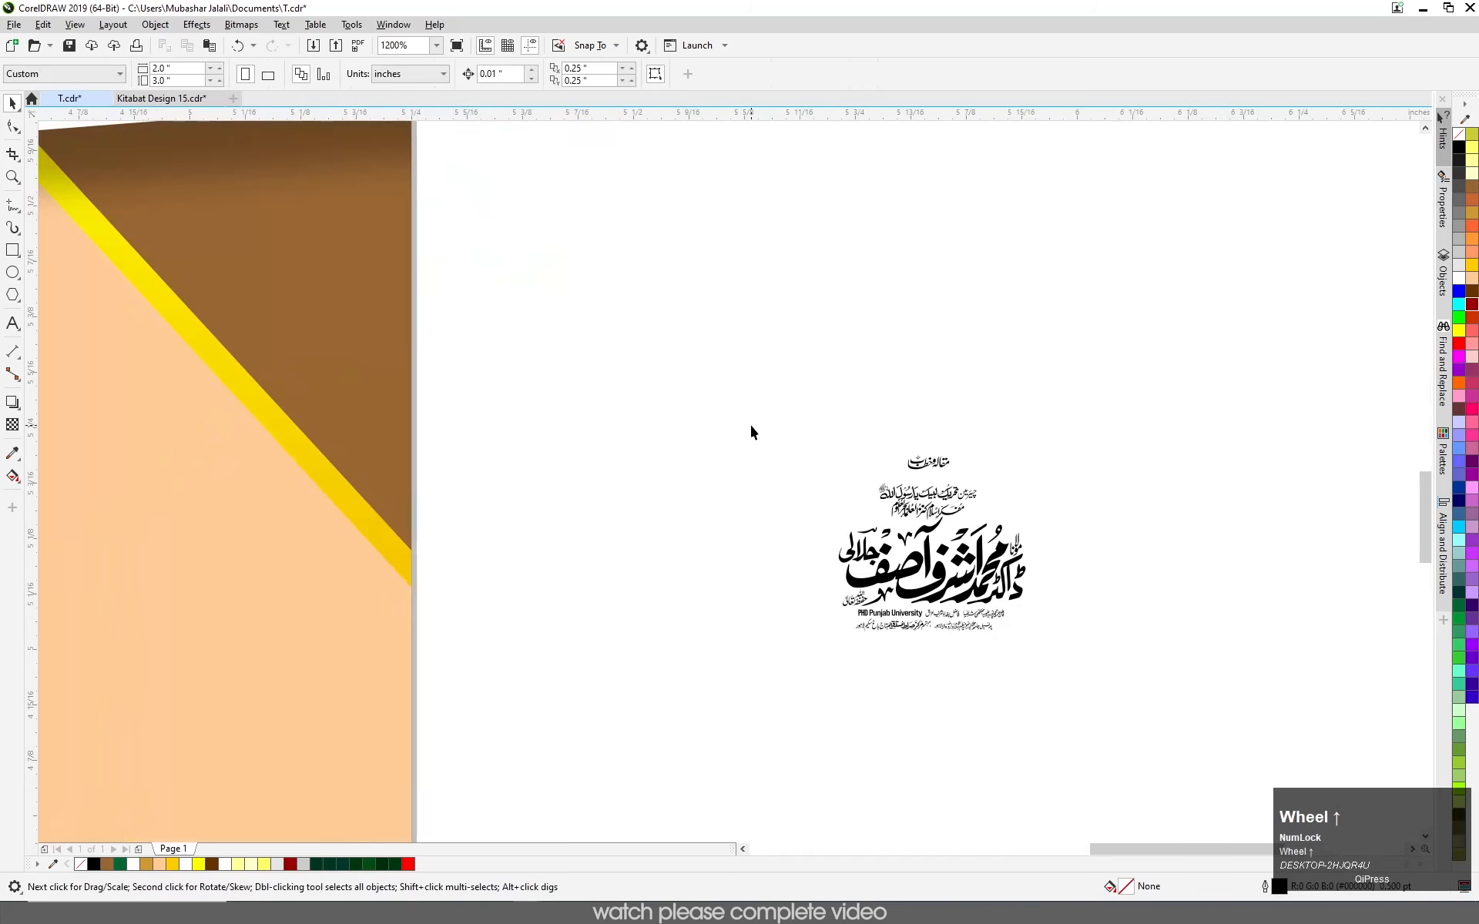
mouse_move(838, 427)
mouse_down()
mouse_move(1002, 468)
mouse_move(974, 256)
mouse_up()
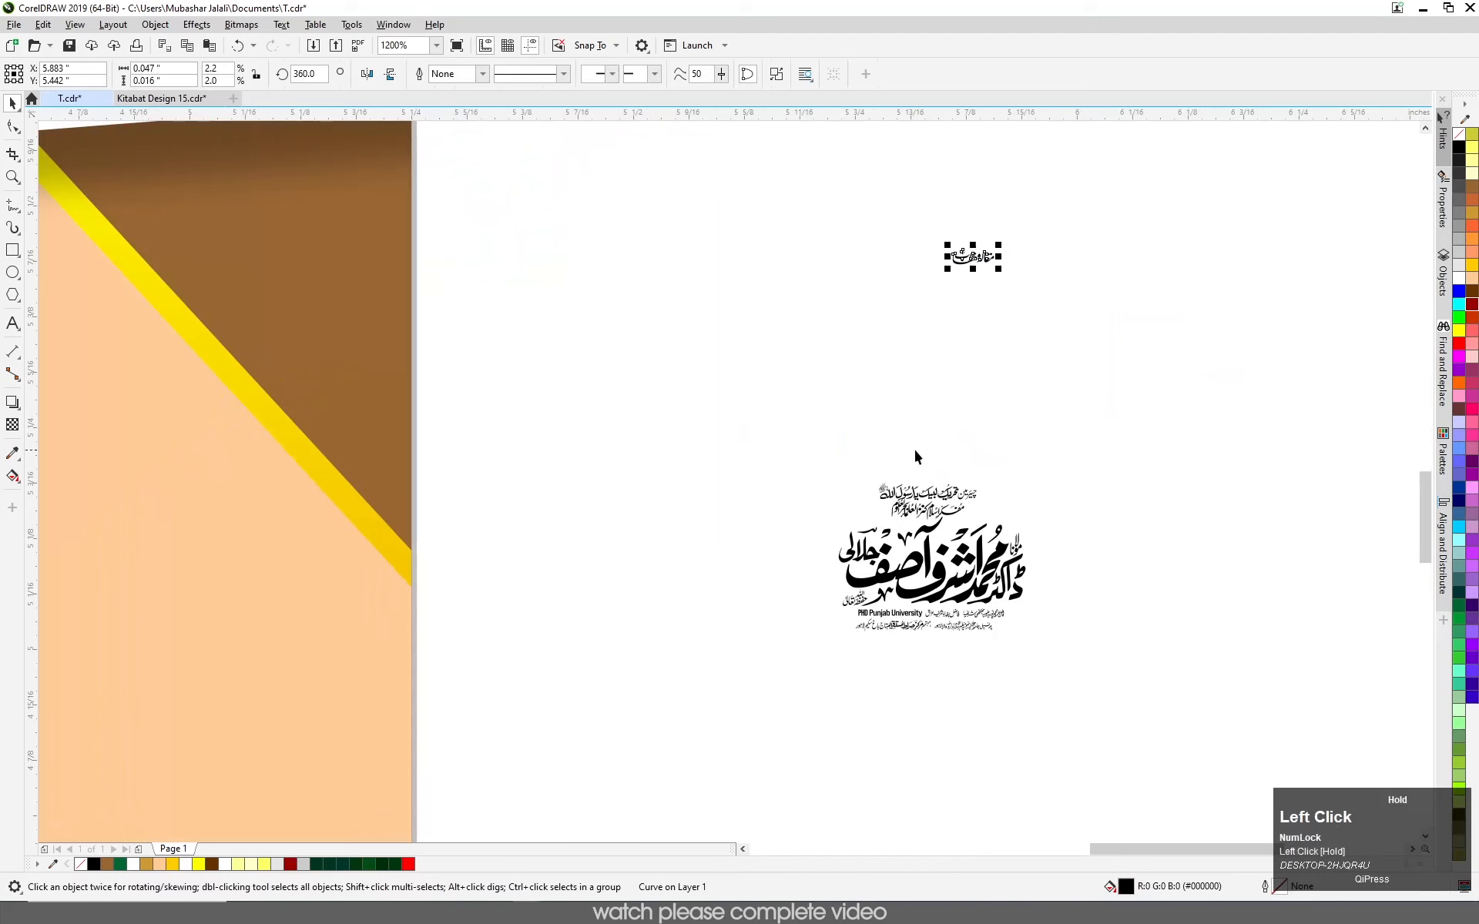
scroll(1005, 422, down, 2)
click(886, 429)
- Place the remaining speaker calligraphy on the peach octagon and enlarge it to about 1.11 by 0.89 inches
drag(886, 428, 1075, 532)
scroll(1074, 444, down, 2)
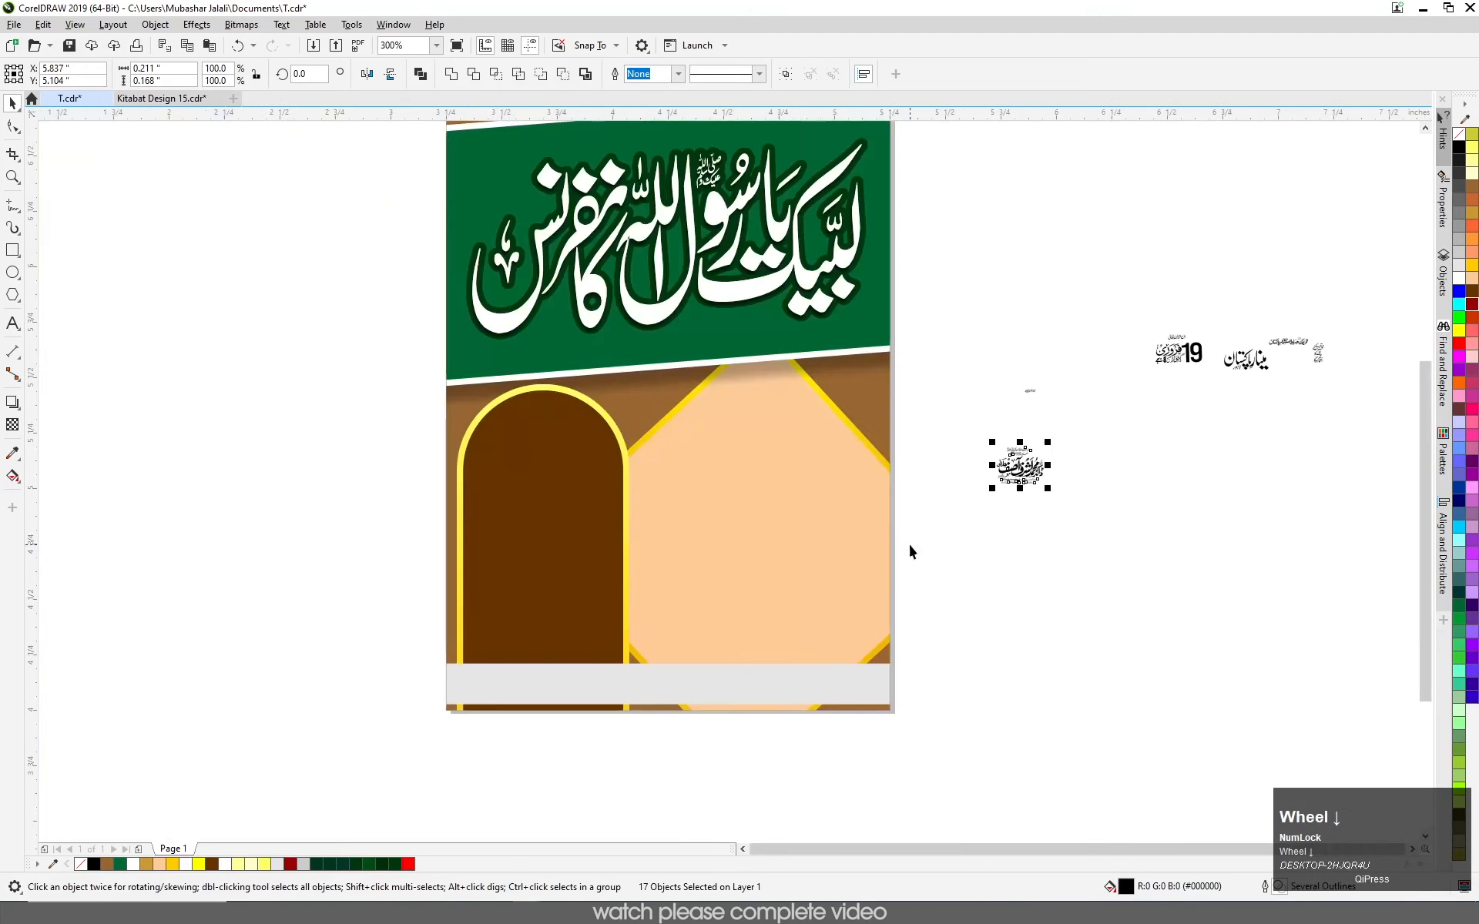
mouse_move(1033, 471)
mouse_down()
mouse_move(722, 561)
mouse_move(730, 531)
mouse_move(878, 638)
mouse_move(813, 560)
mouse_up()
mouse_move(685, 591)
mouse_down()
mouse_move(647, 621)
mouse_move(684, 624)
mouse_move(635, 641)
mouse_up()
key(Left)
key(Left)
key(Left)
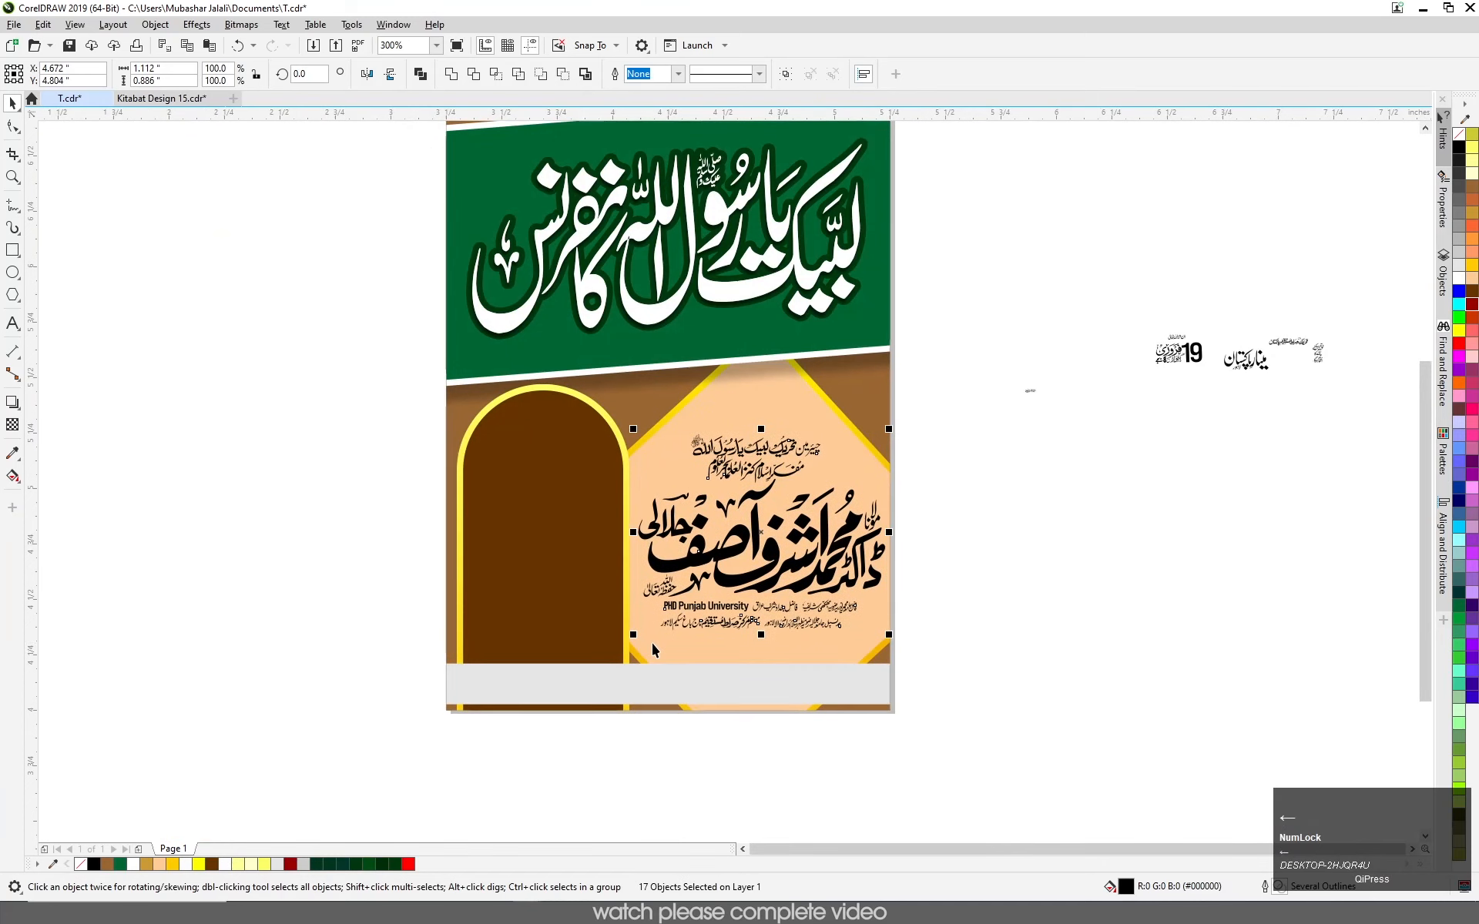
- Fine-tune the speaker calligraphy's position on the peach octagon and enlarge it slightly to fill the width
key(Down)
key(Left)
key(Down)
key(Left)
drag(633, 641, 627, 641)
key(Down)
key(Down)
key(Up)
key(Up)
click(994, 573)
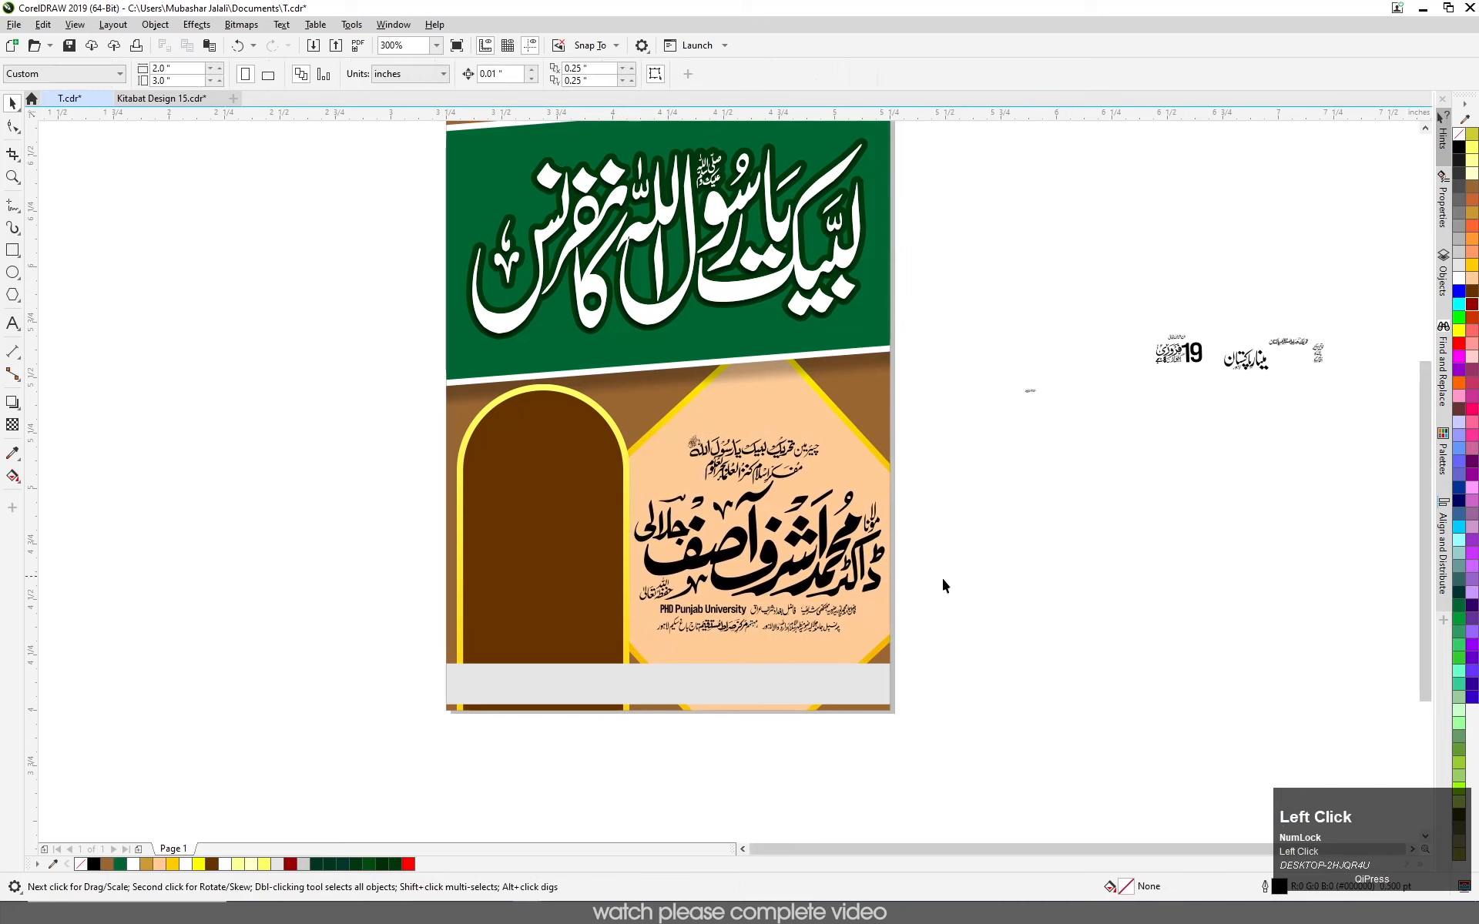
- Fill the small lines above and below the large speaker name with dark brown
drag(964, 389, 621, 499)
scroll(741, 438, up, 2)
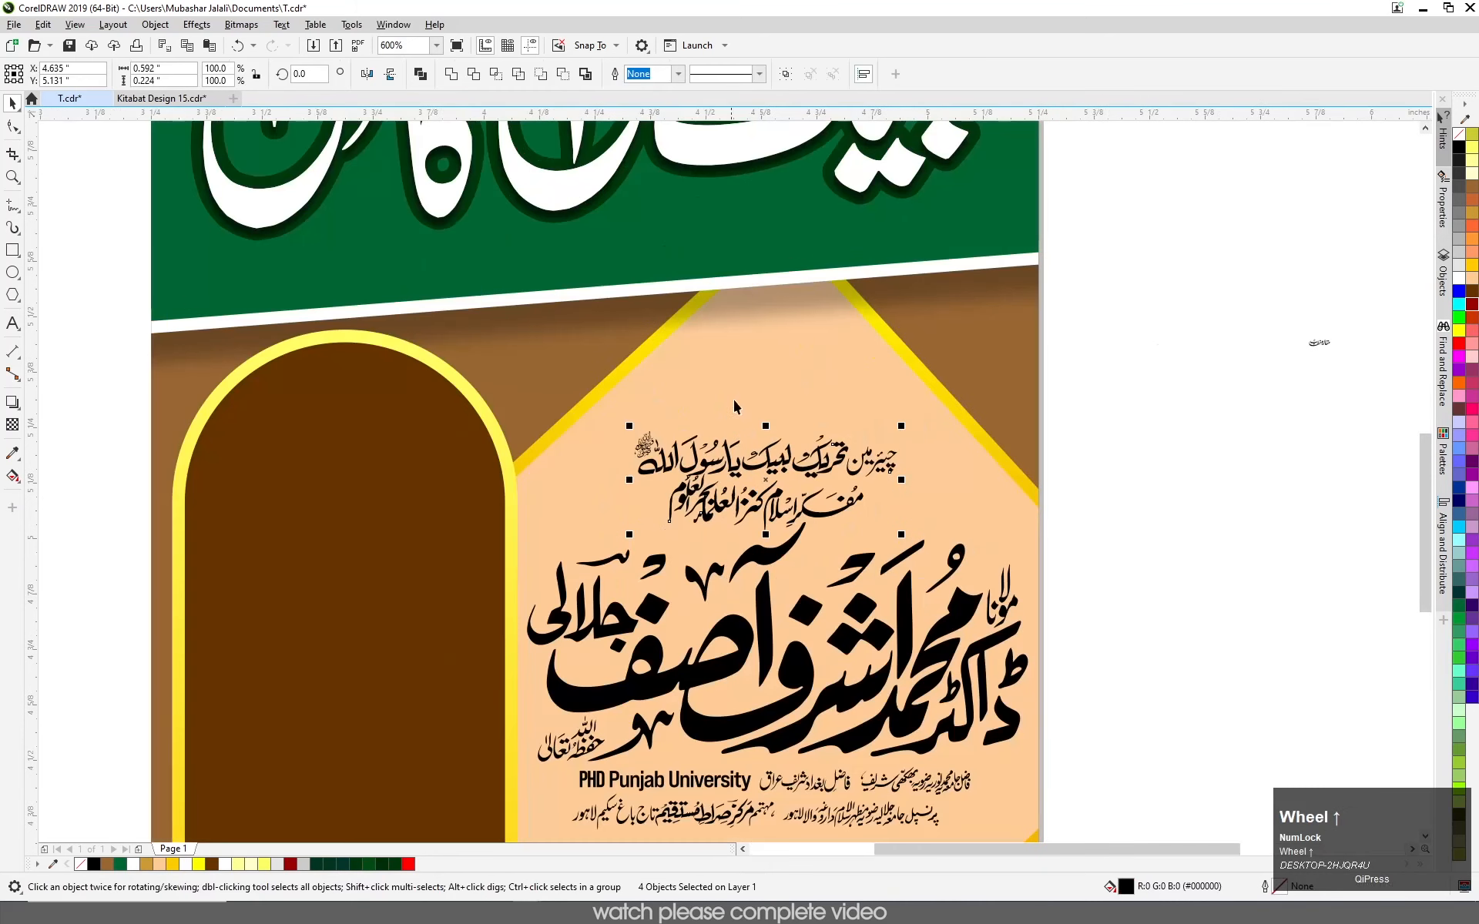
click(1472, 295)
scroll(900, 372, down, 2)
drag(1060, 524, 667, 621)
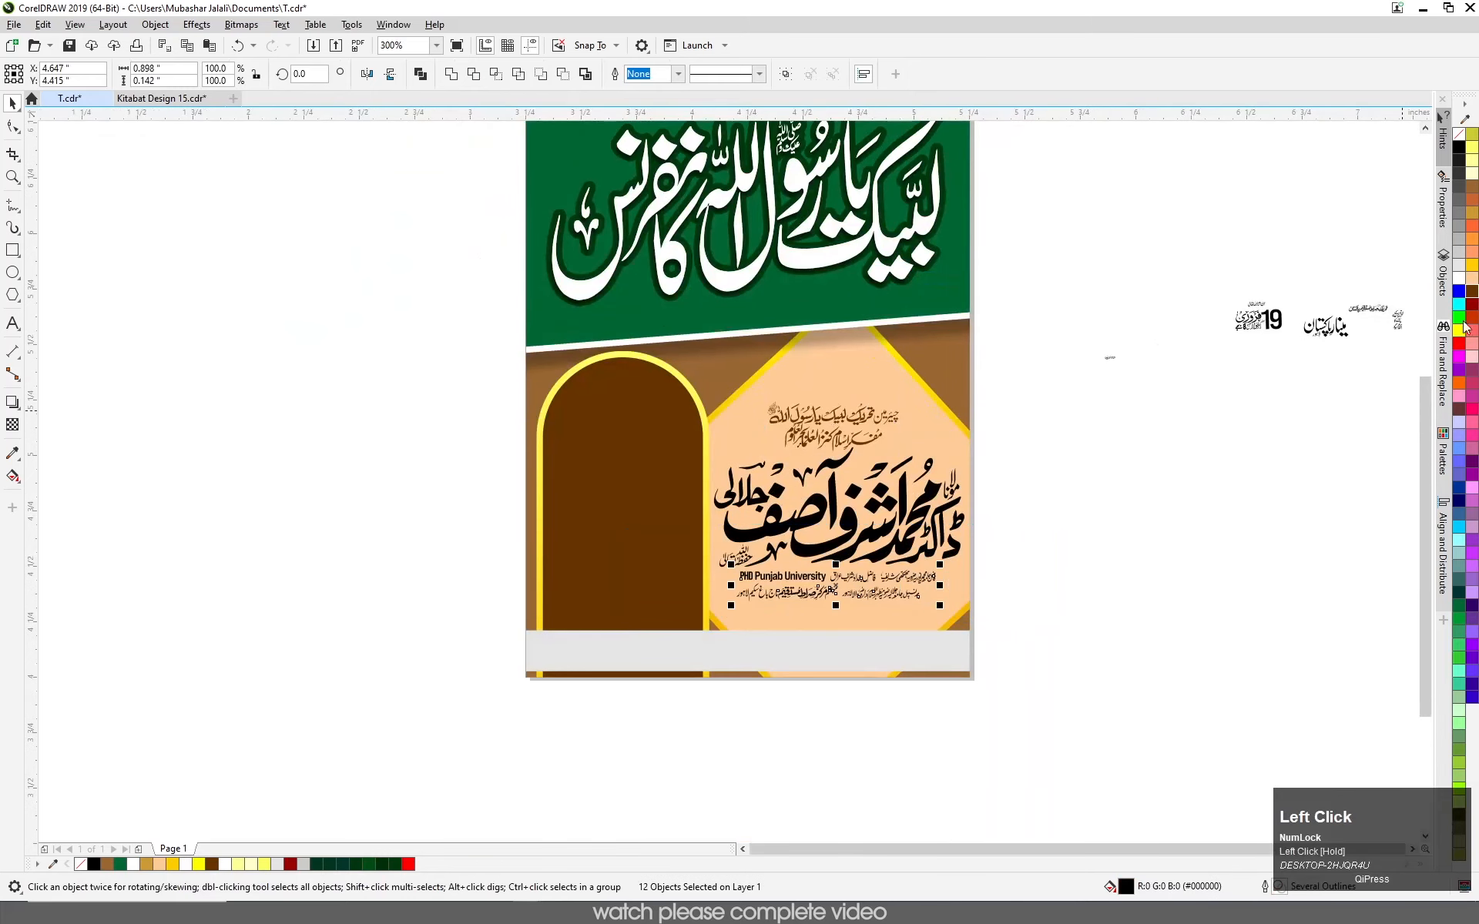
click(1248, 456)
- Apply a vertical fountain fill to the large speaker name, with red at its upper edge and dark red at its lower edge
scroll(813, 534, up, 2)
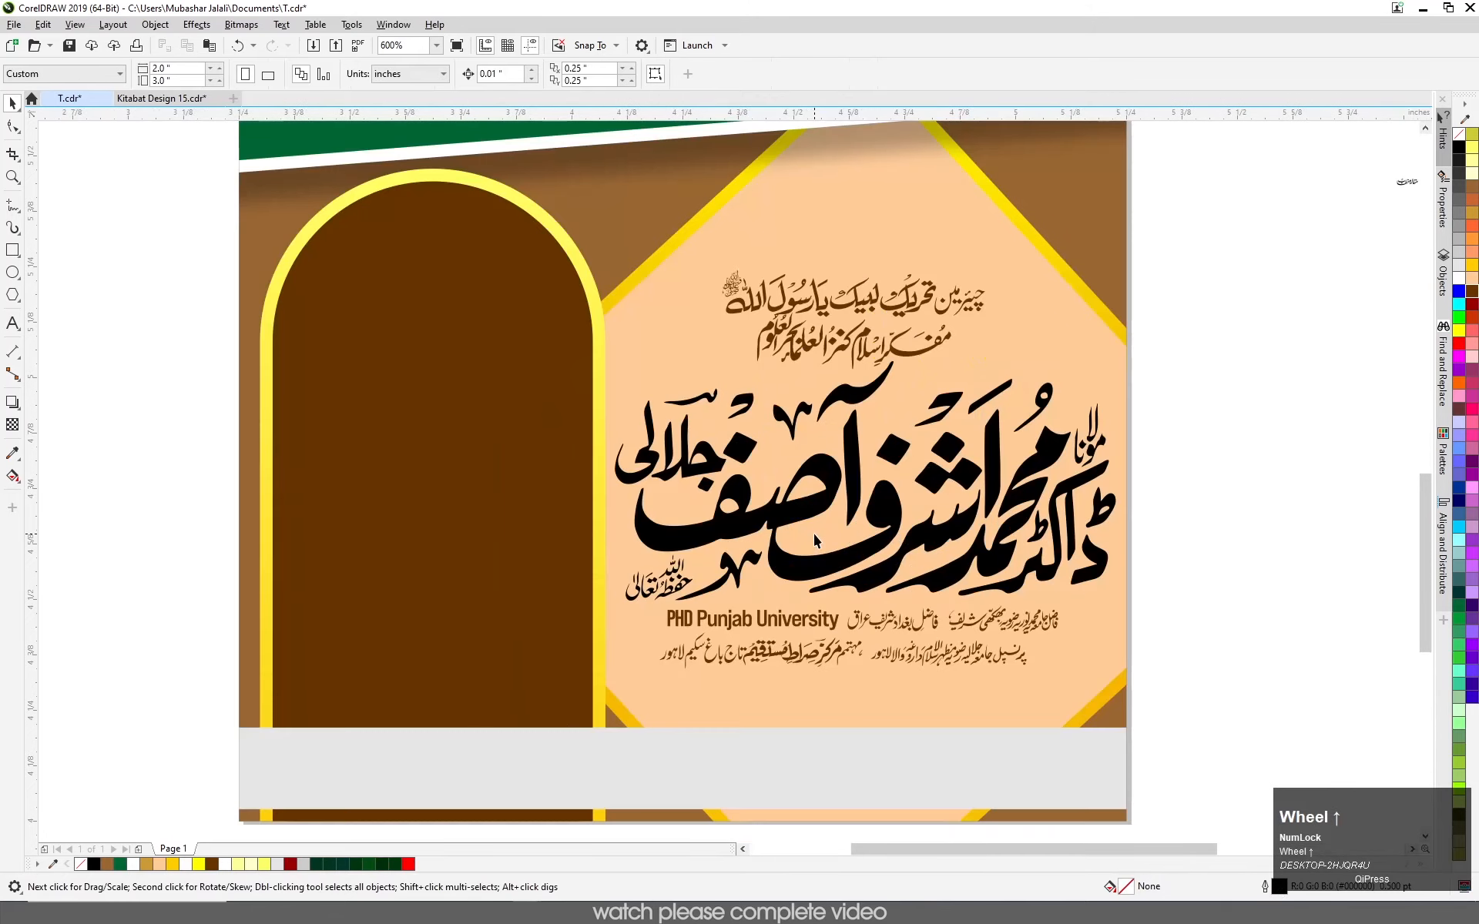
click(890, 505)
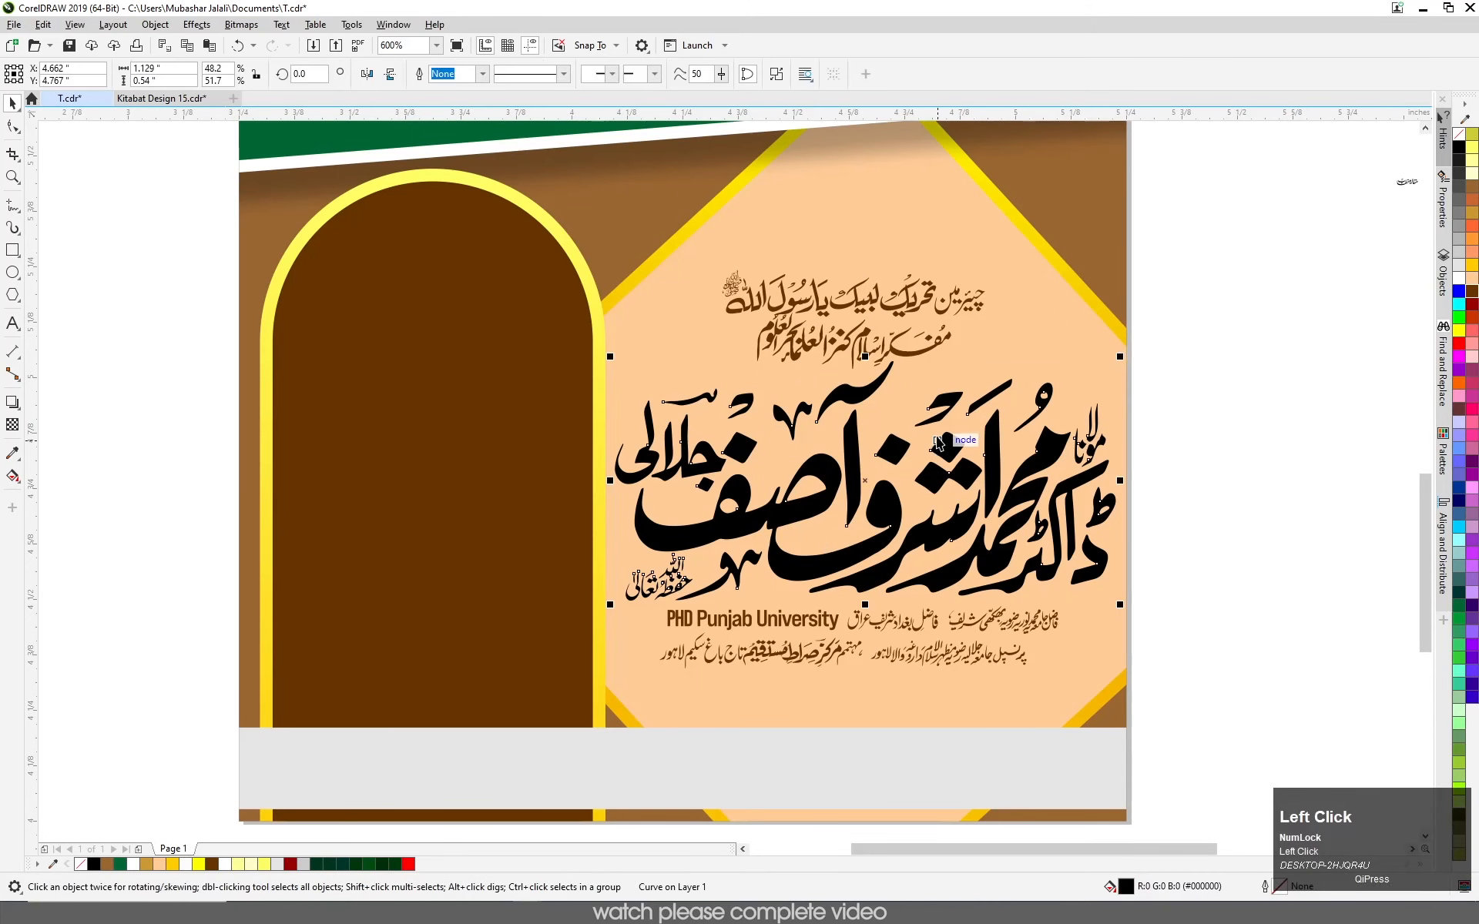
key(g)
drag(866, 355, 865, 592)
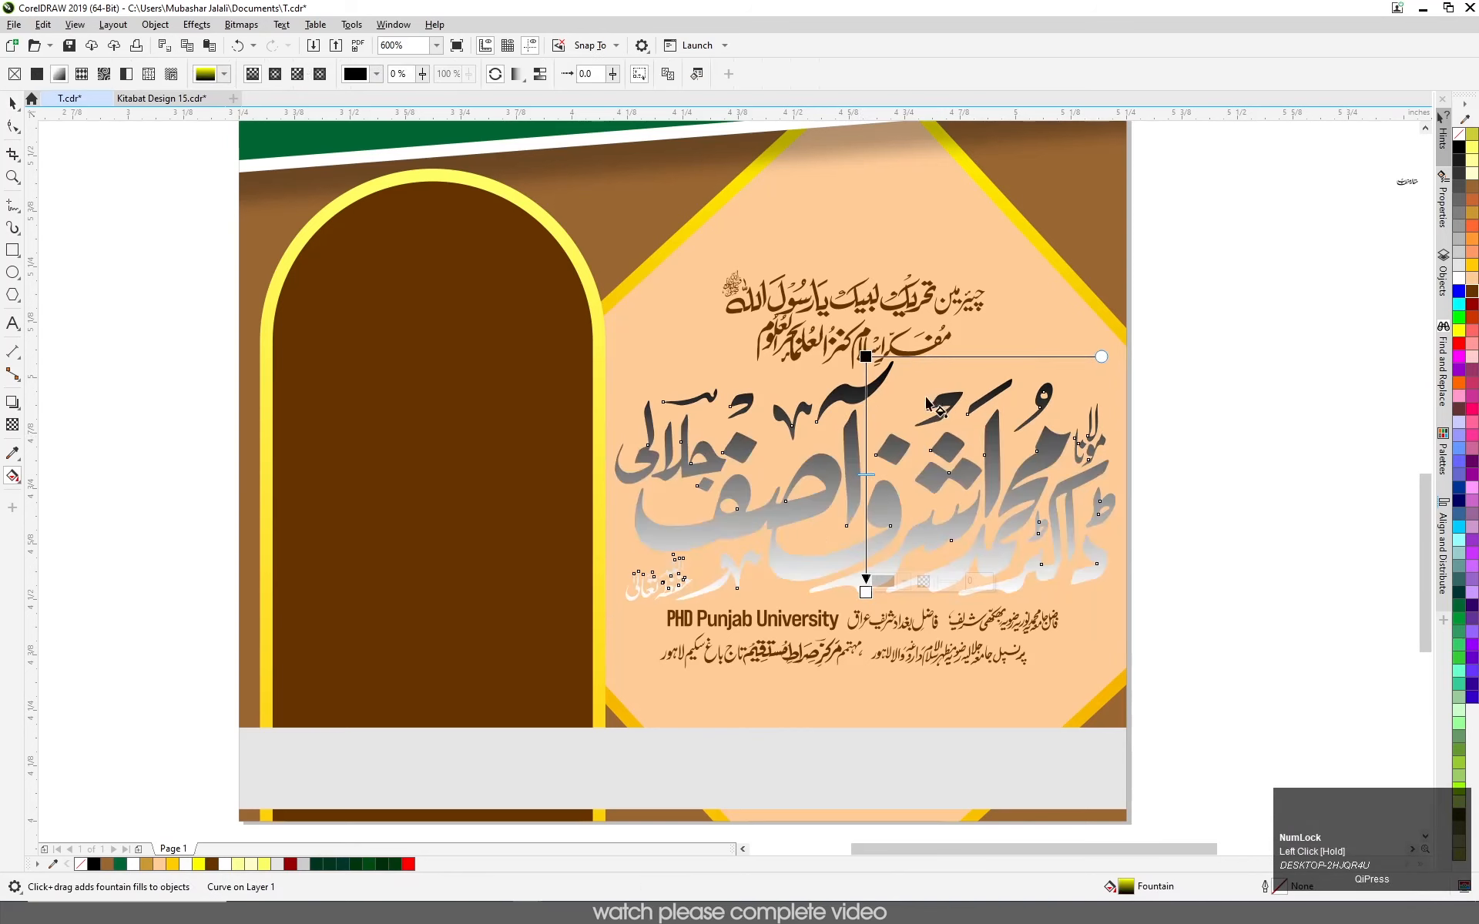
click(1459, 345)
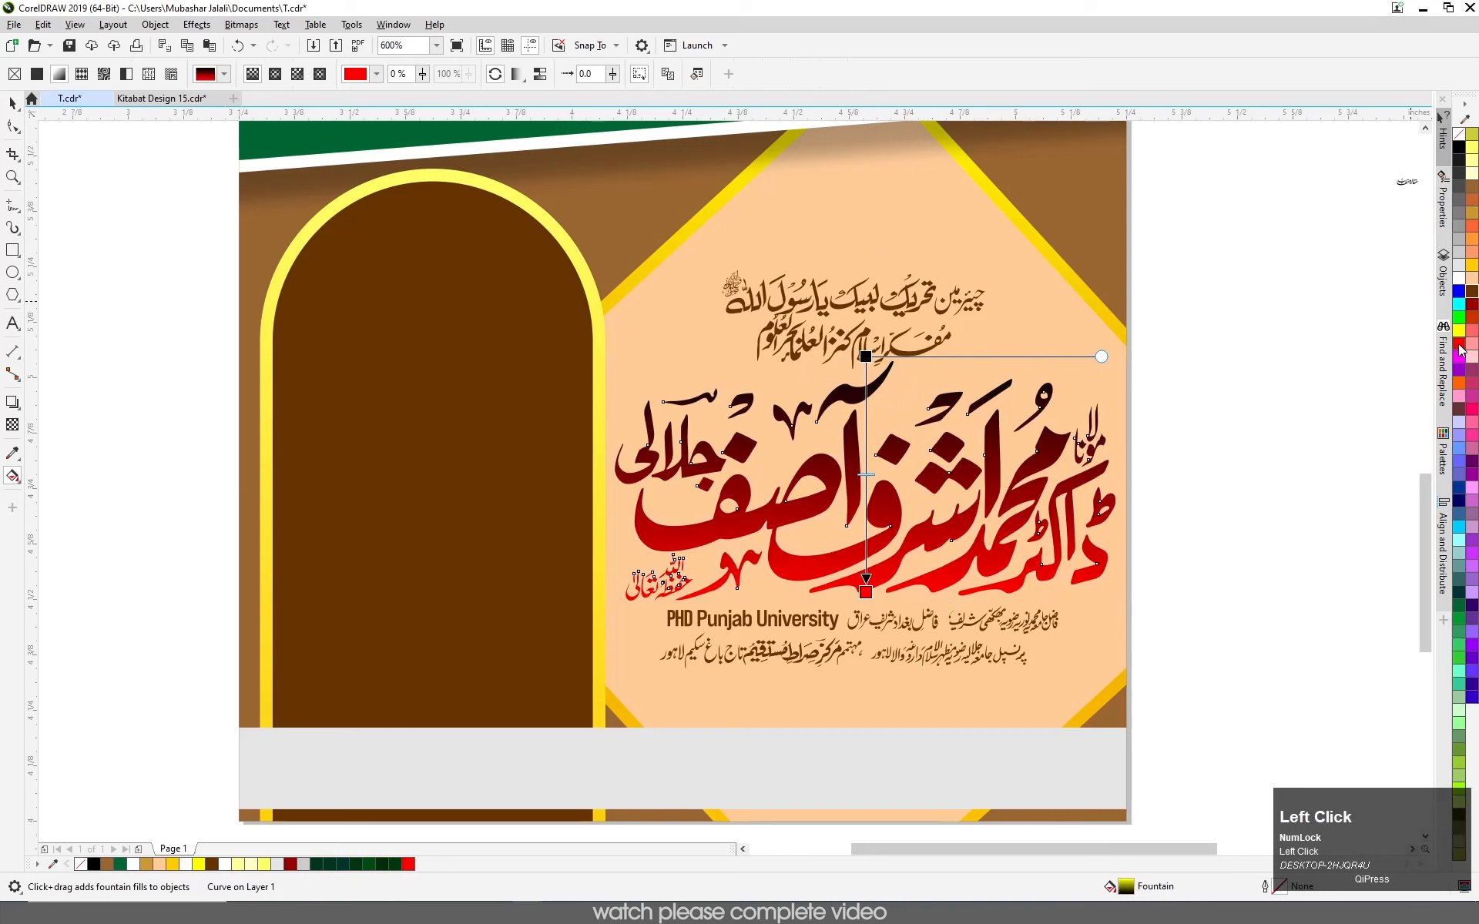
click(866, 356)
click(1473, 306)
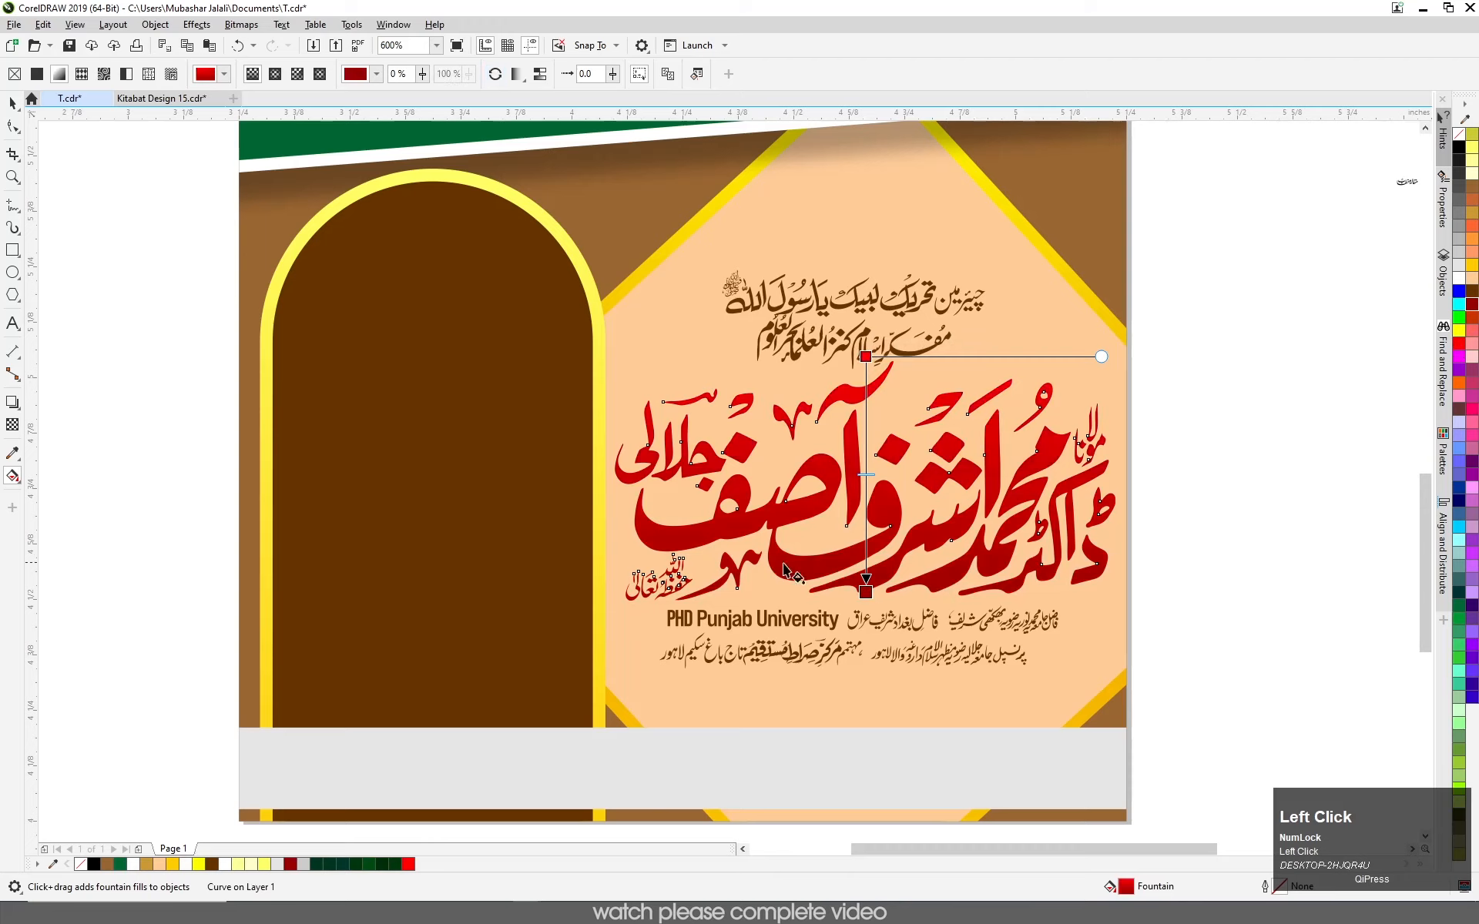
scroll(939, 422, down, 3)
scroll(929, 419, up, 3)
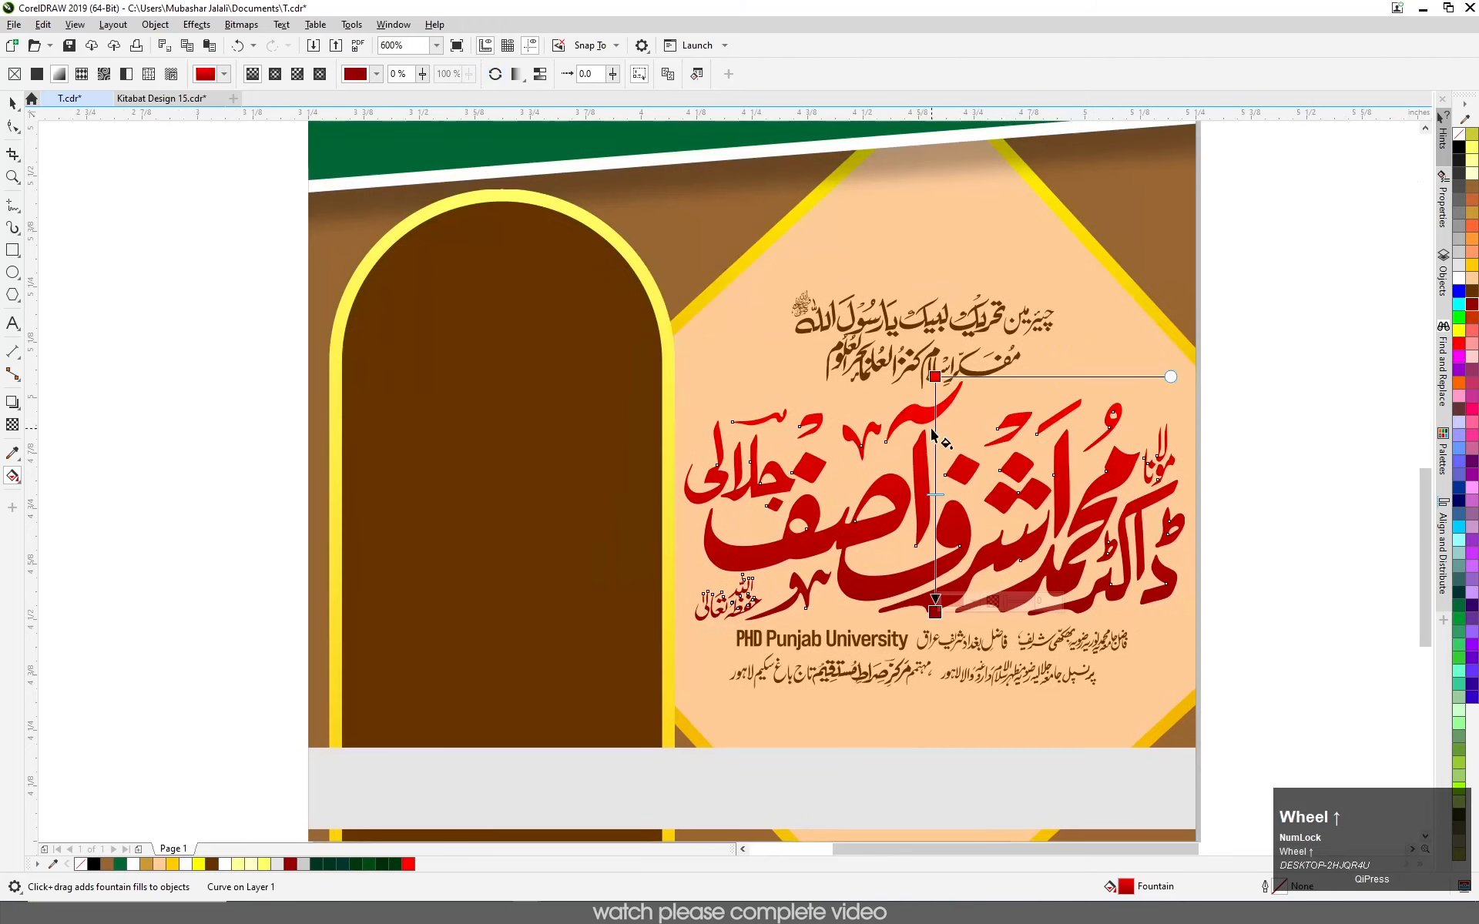
- Change the upper colour of the speaker name's fountain fill to dark red, RGB 153, 0, 0
click(934, 376)
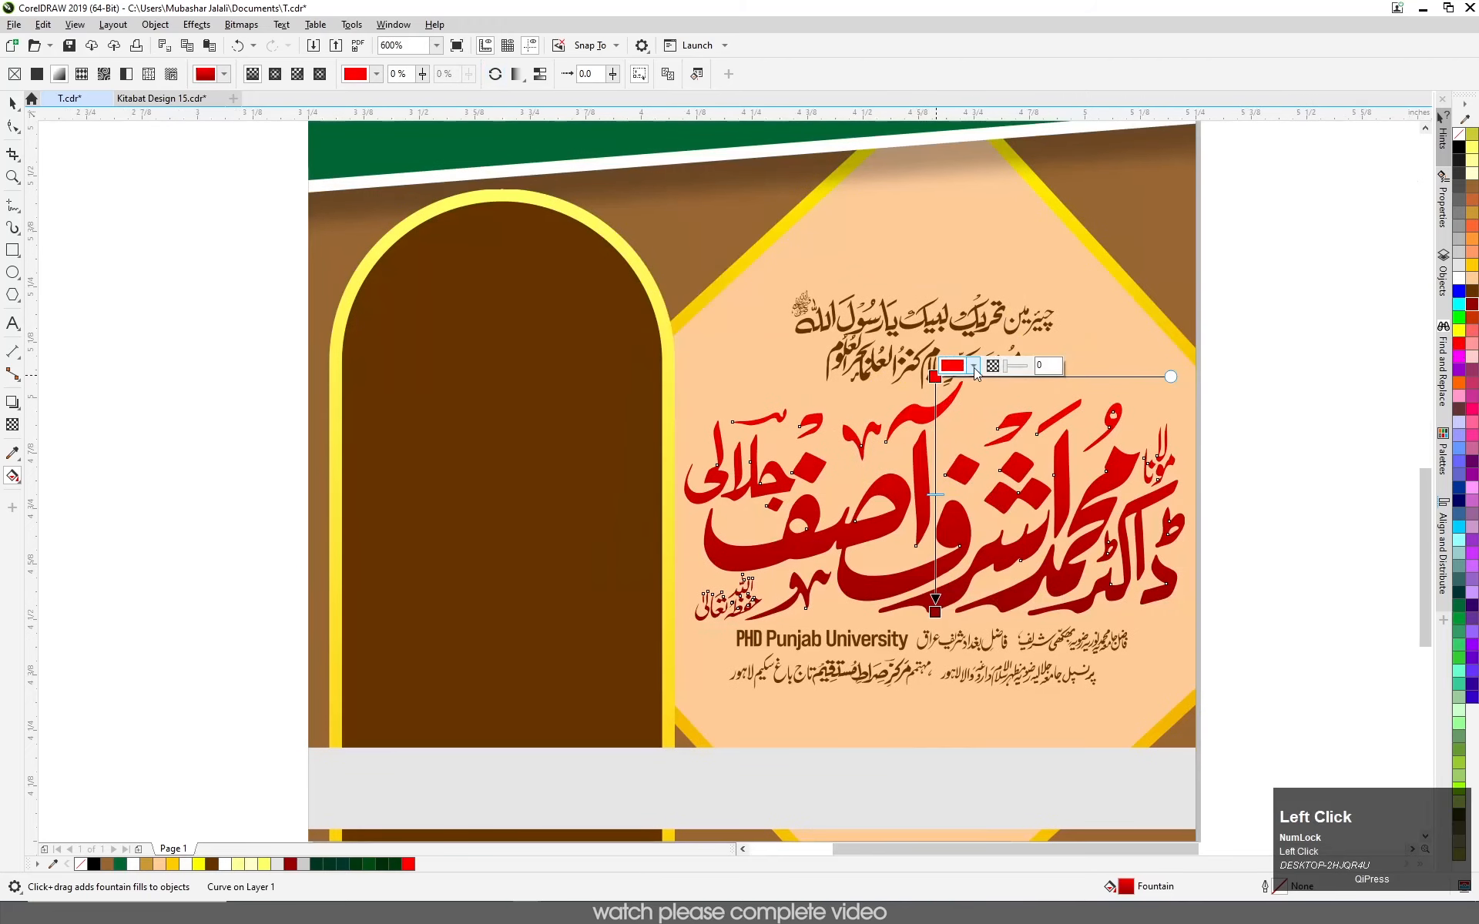
click(935, 377)
click(1471, 306)
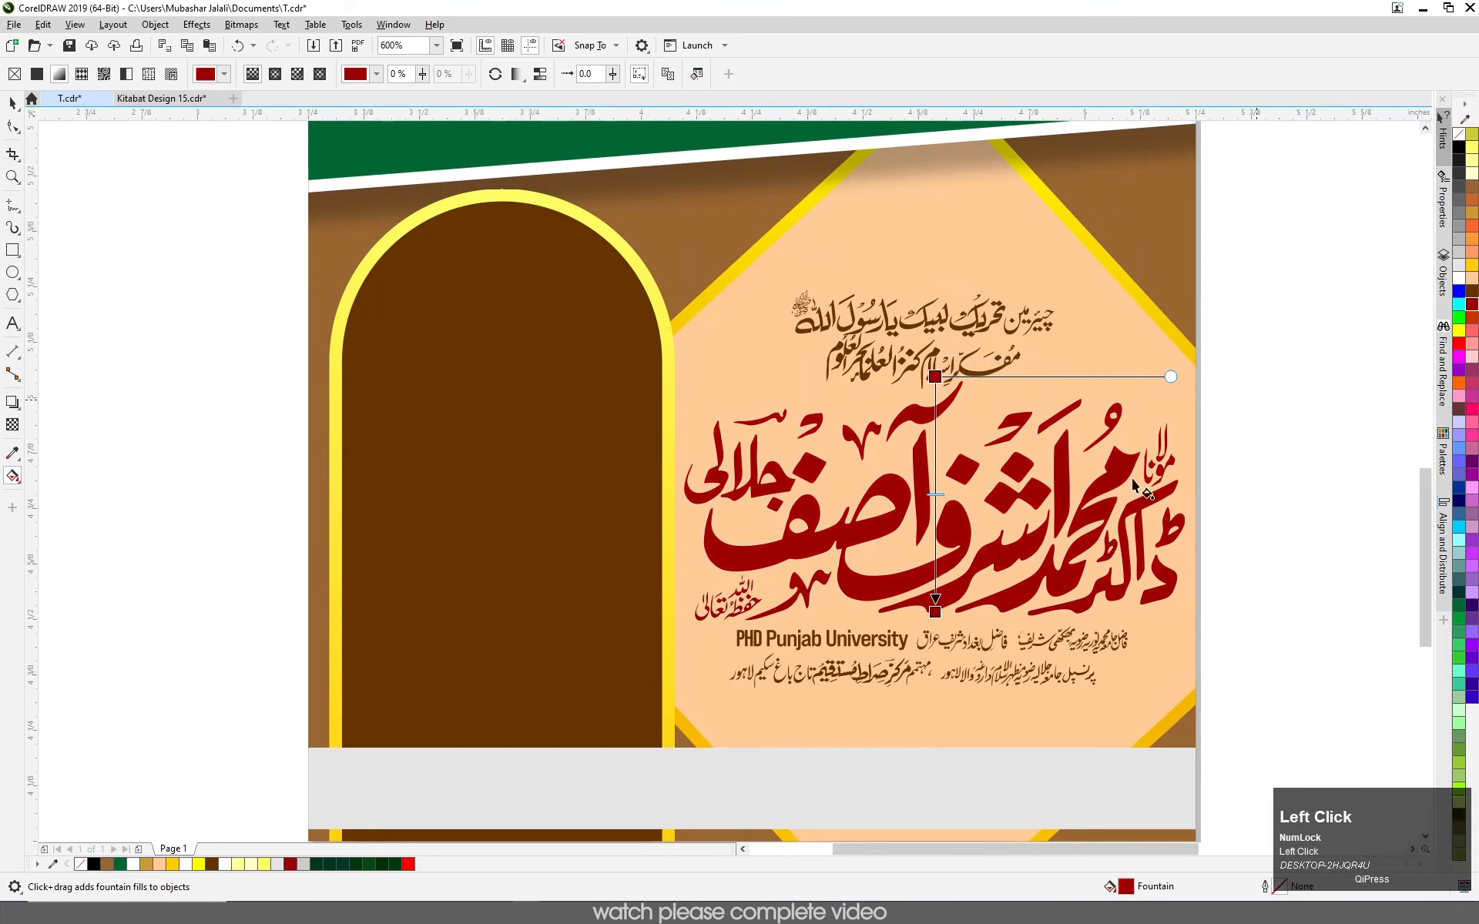
- Darken the lower colour of the speaker name's fountain fill to RGB 102, 0, 0 and deselect the name
click(935, 611)
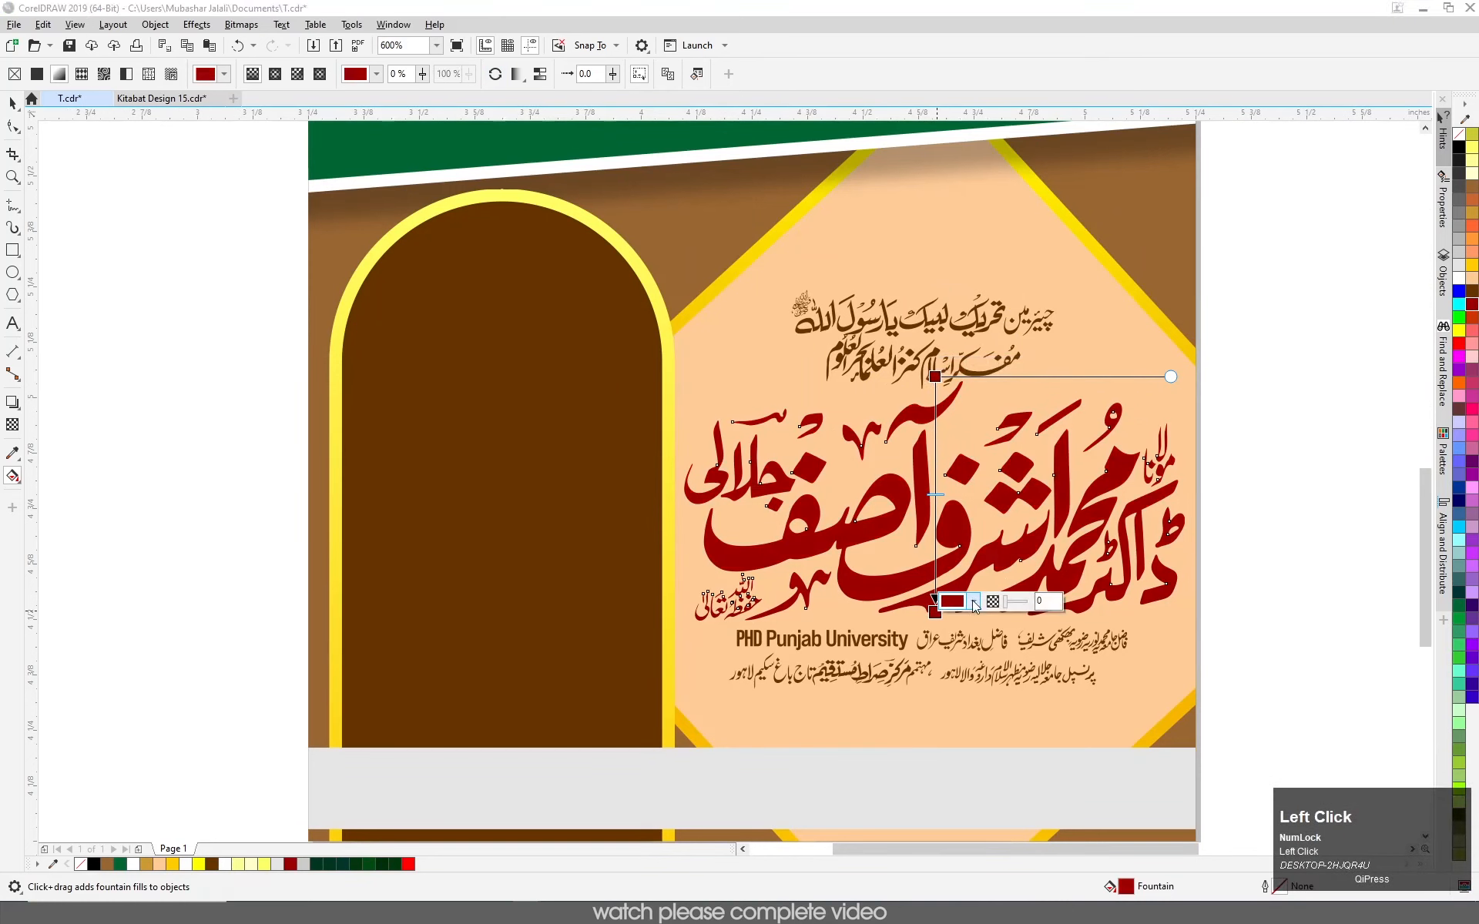
click(952, 601)
click(955, 633)
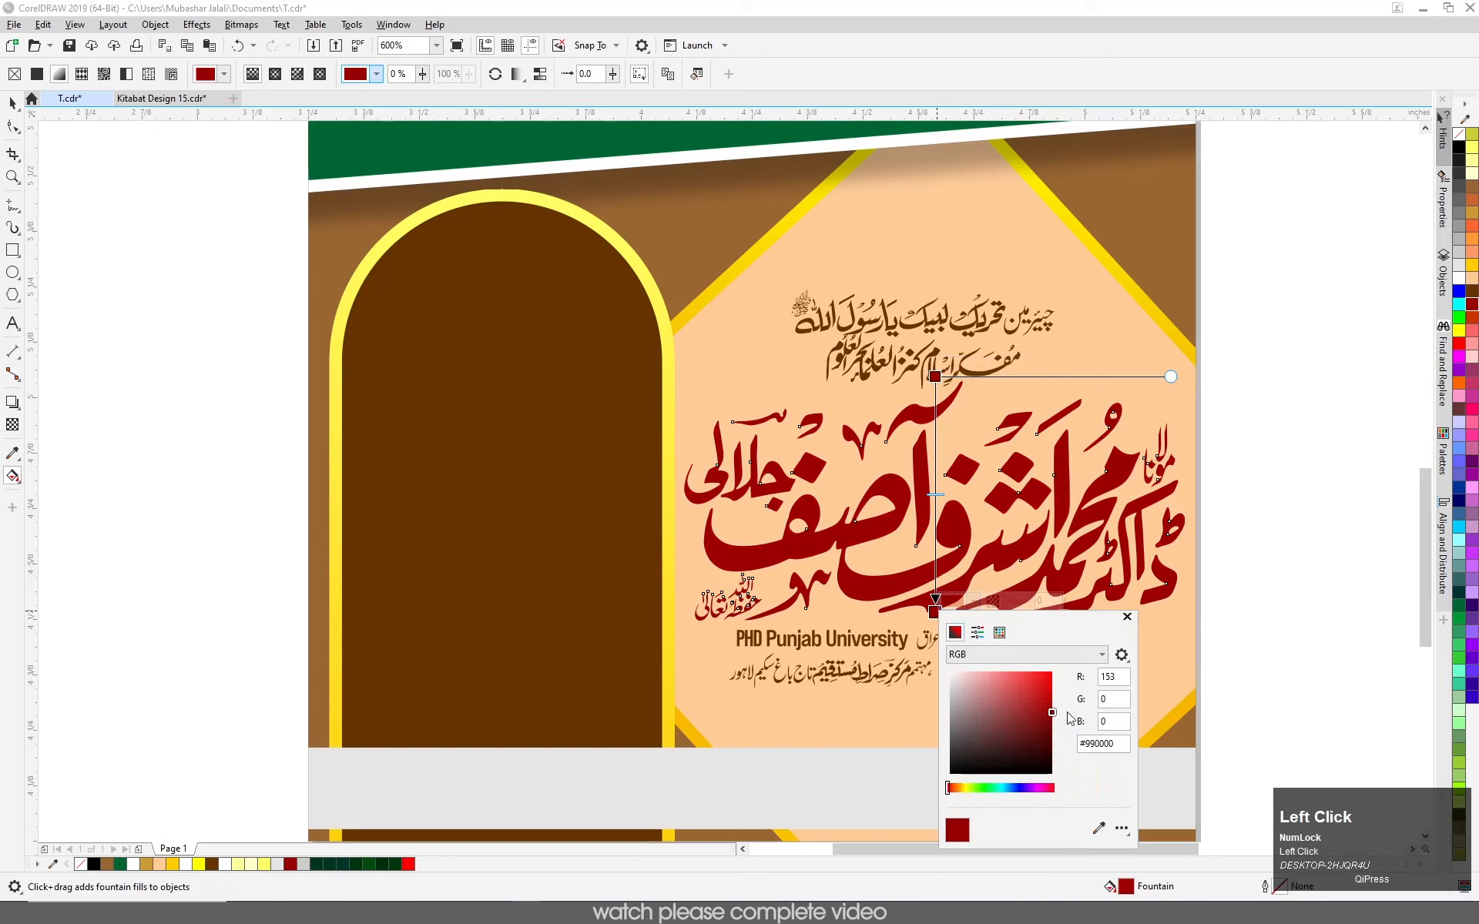
drag(1052, 715, 1056, 733)
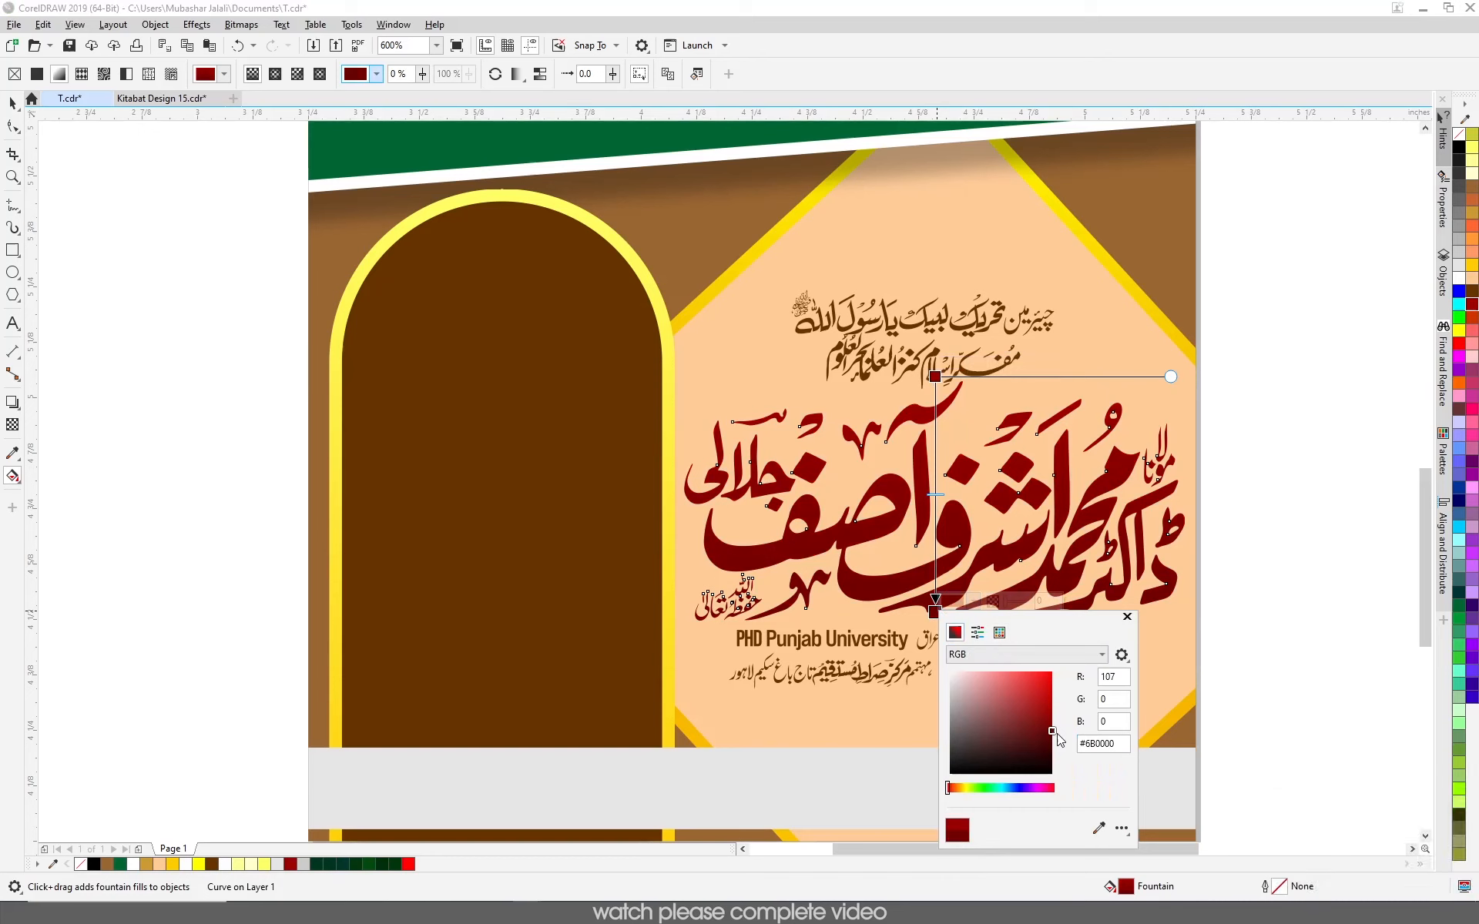
drag(1054, 734, 1054, 737)
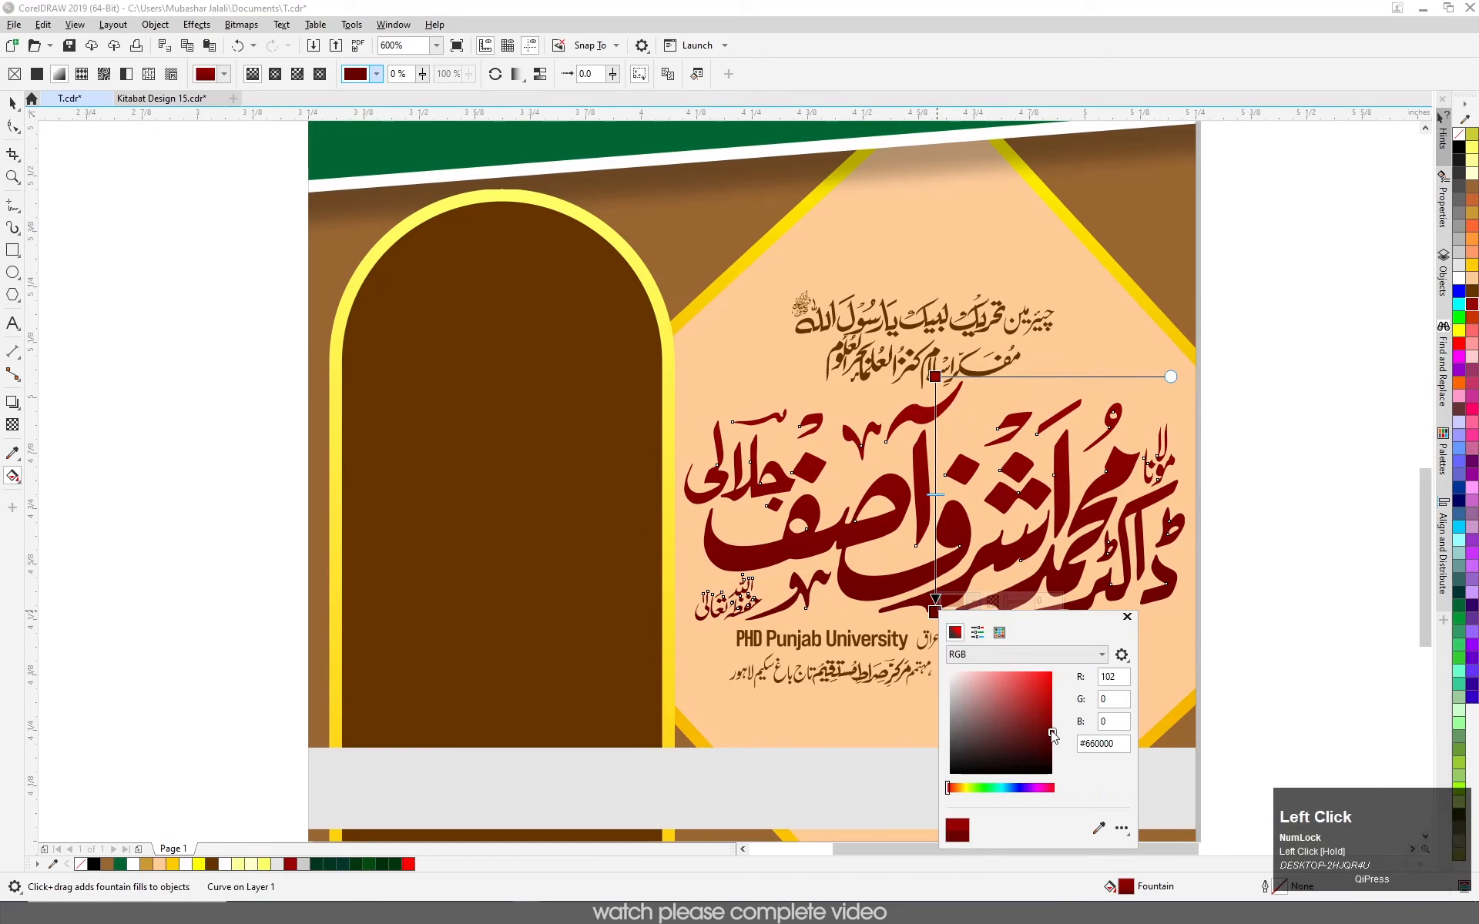
click(11, 105)
click(162, 224)
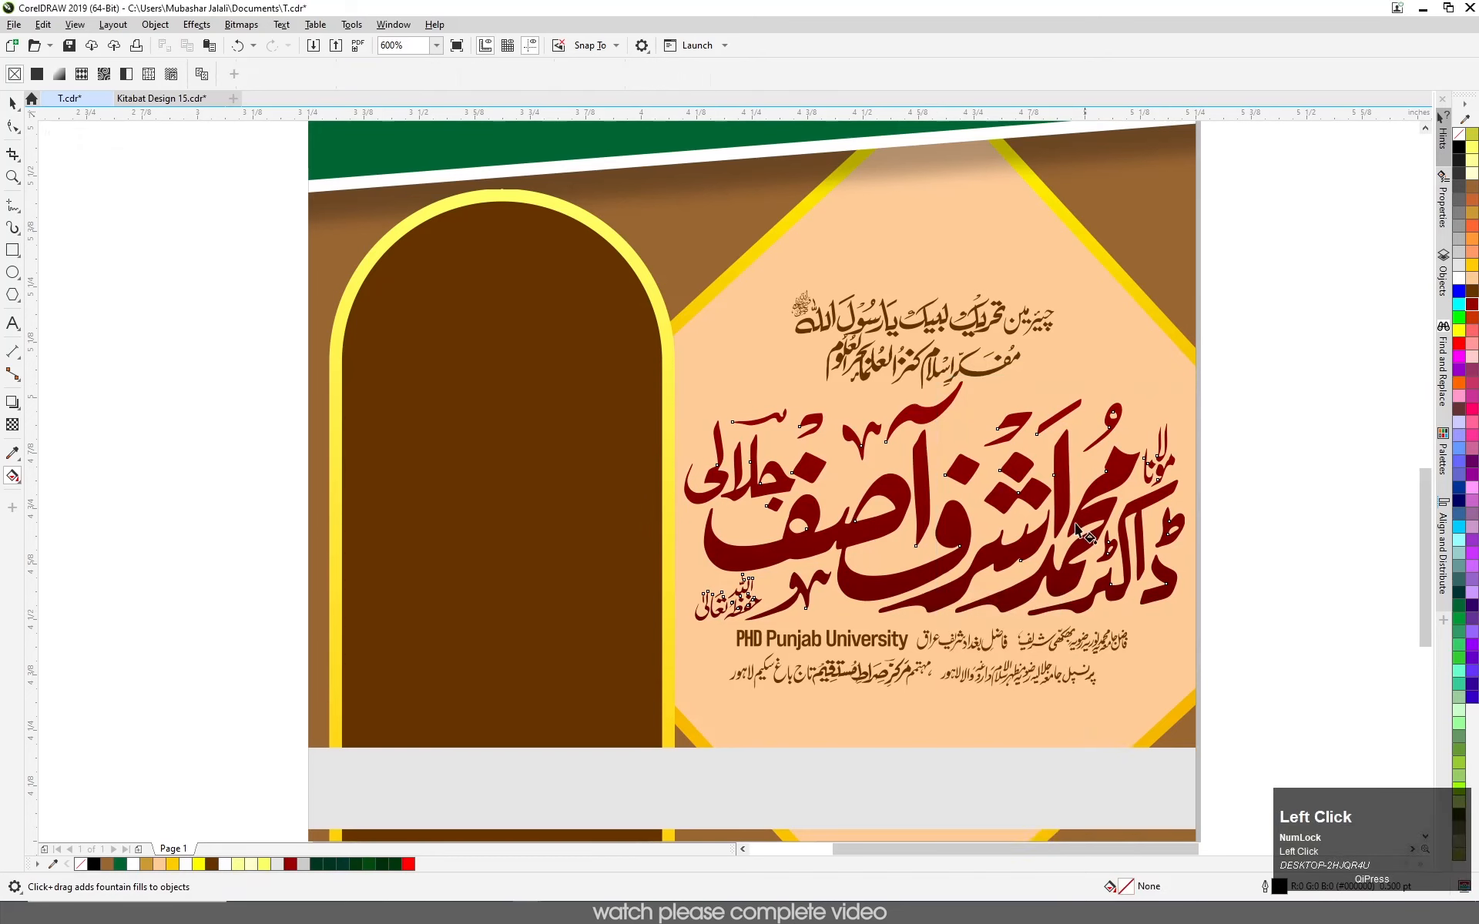
scroll(922, 528, down, 4)
scroll(922, 527, up, 1)
scroll(922, 528, up, 2)
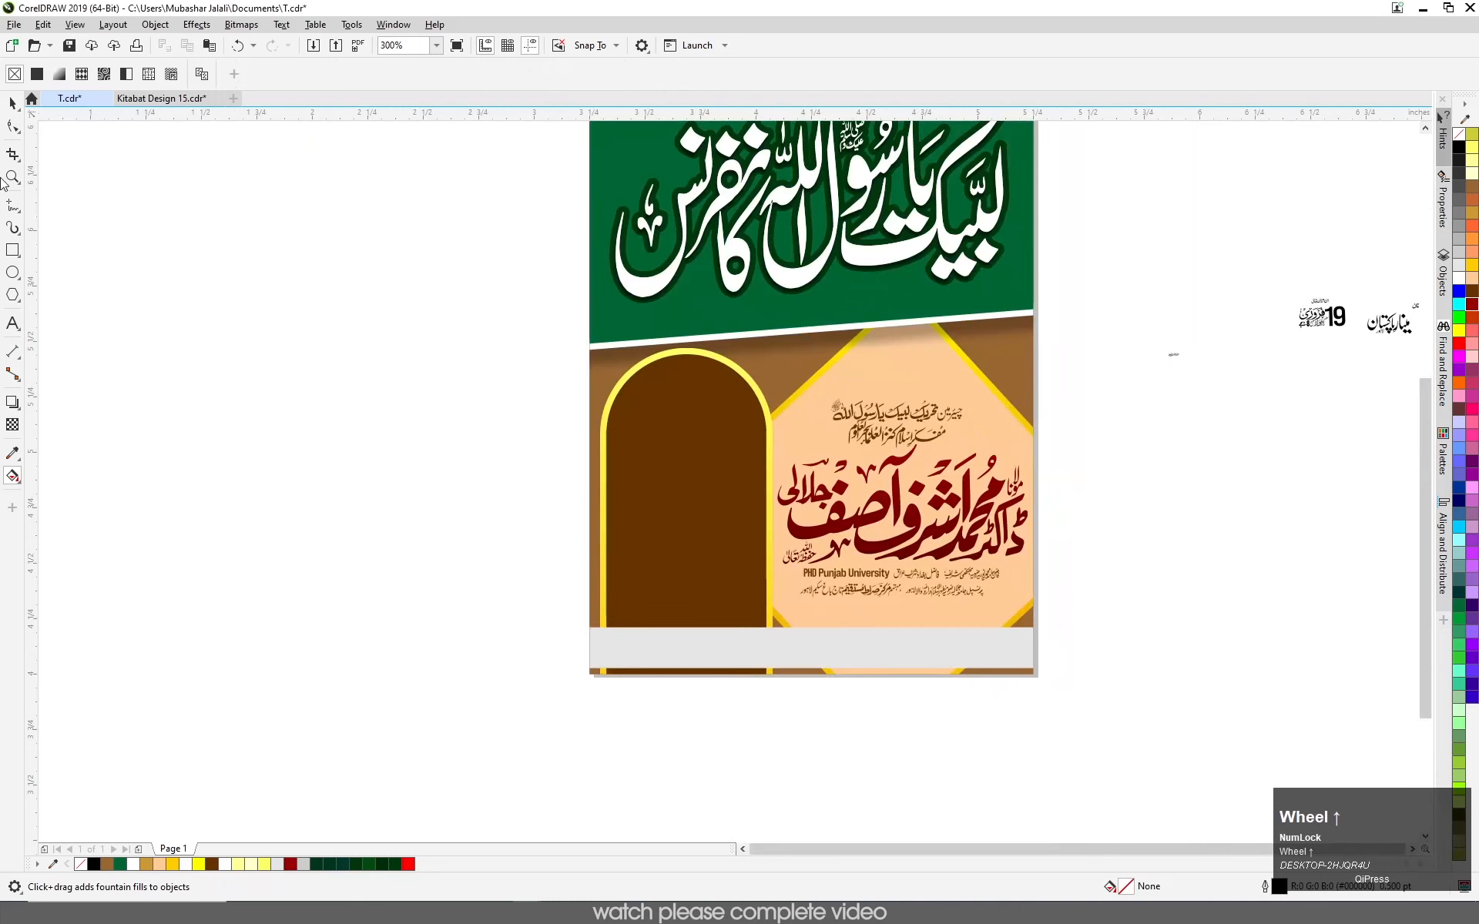
- Enlarge the small "مقالہ و خطاب" lettering beside the poster to about 0.3 by 0.1 inch
click(12, 102)
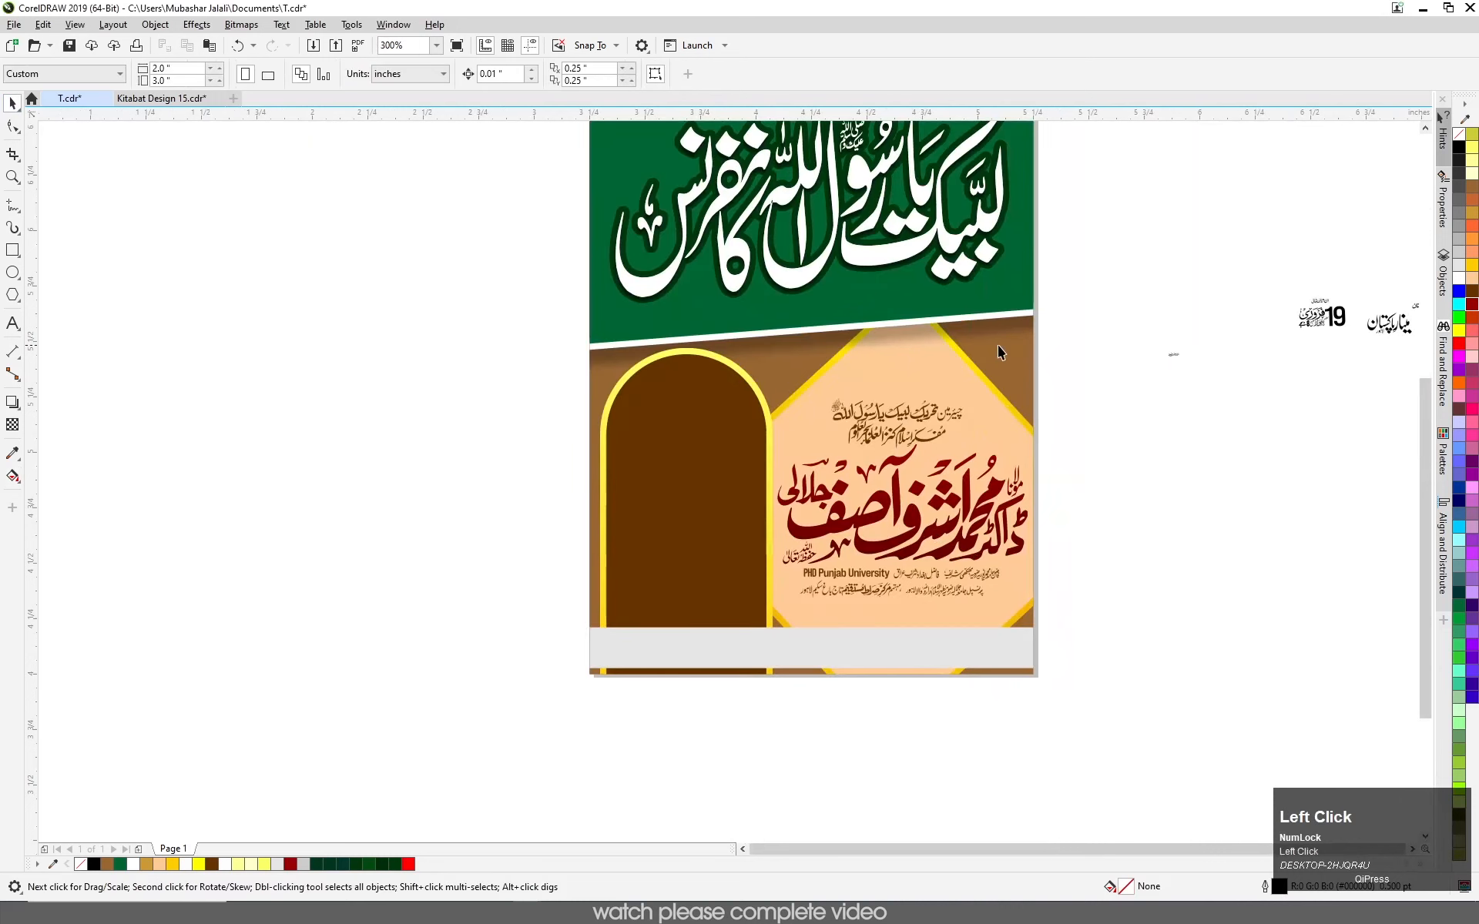
scroll(1027, 327, down, 4)
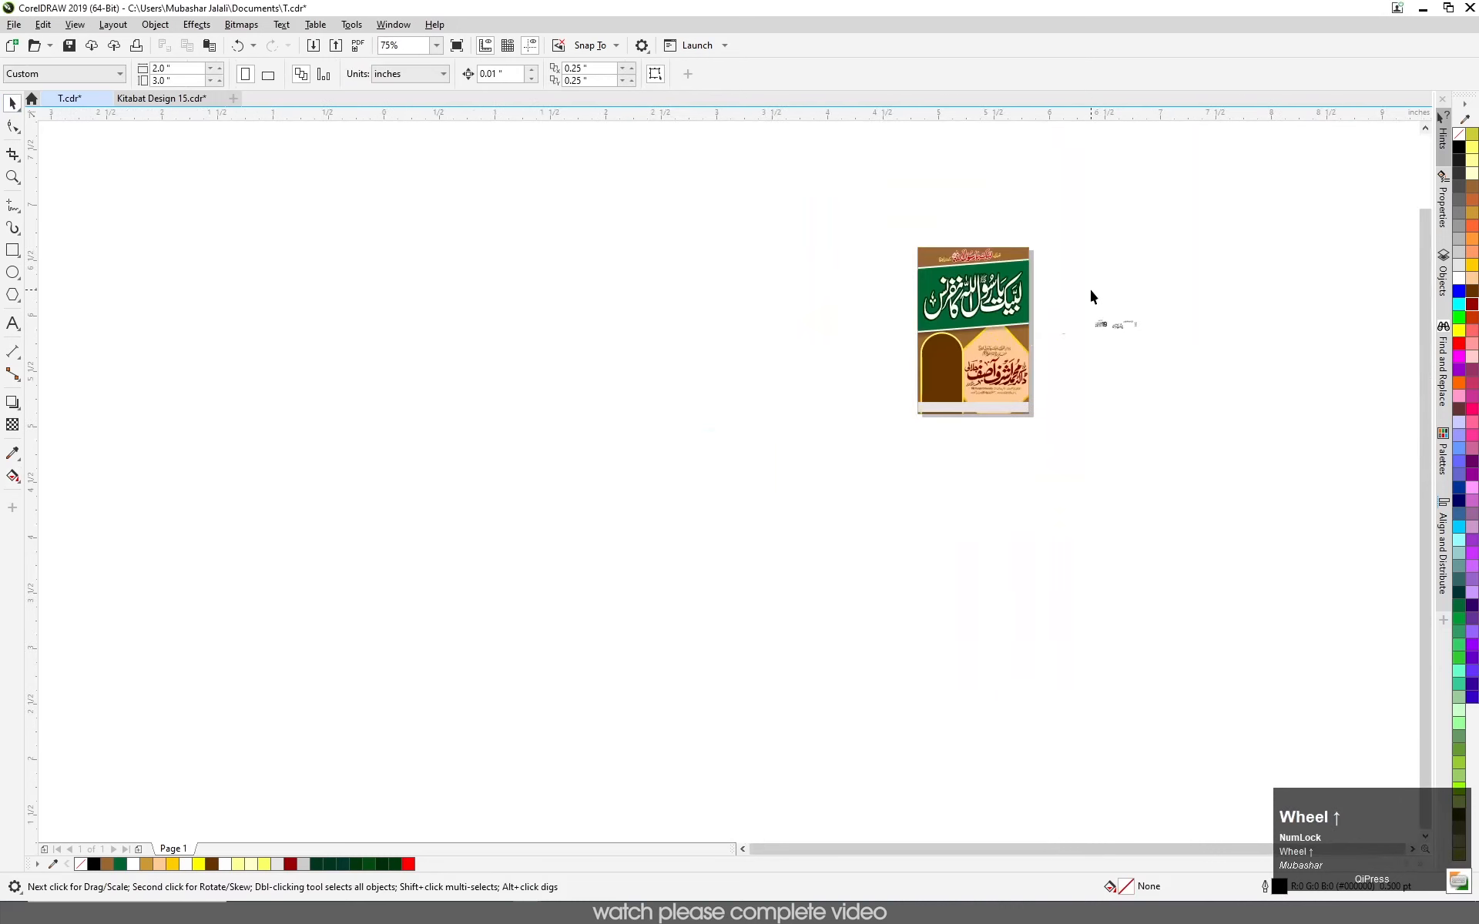
scroll(1102, 331, up, 6)
click(728, 598)
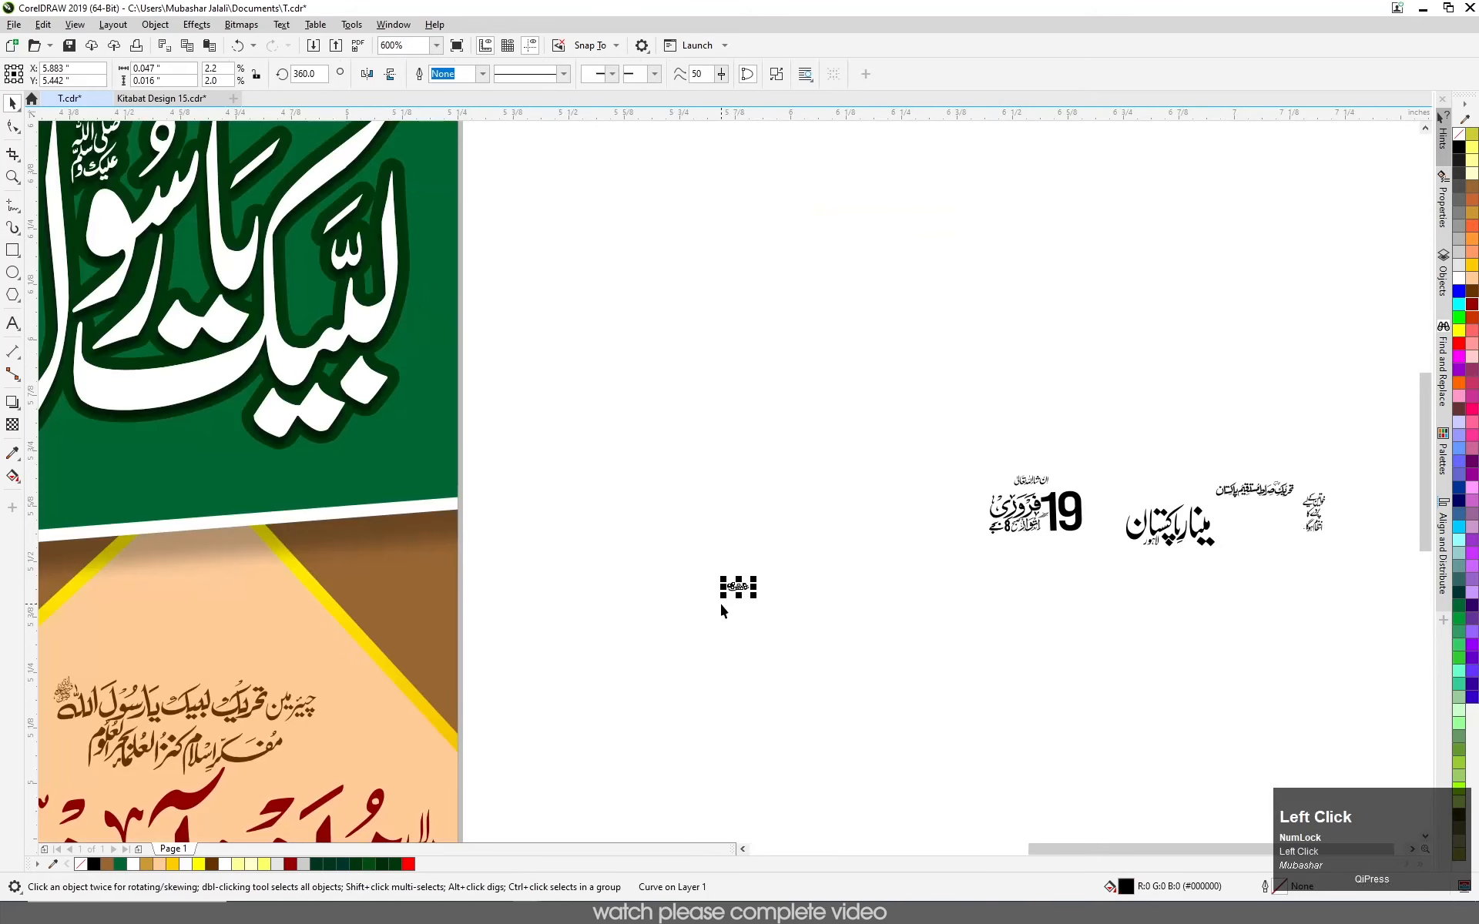
drag(721, 597, 605, 704)
scroll(929, 439, down, 2)
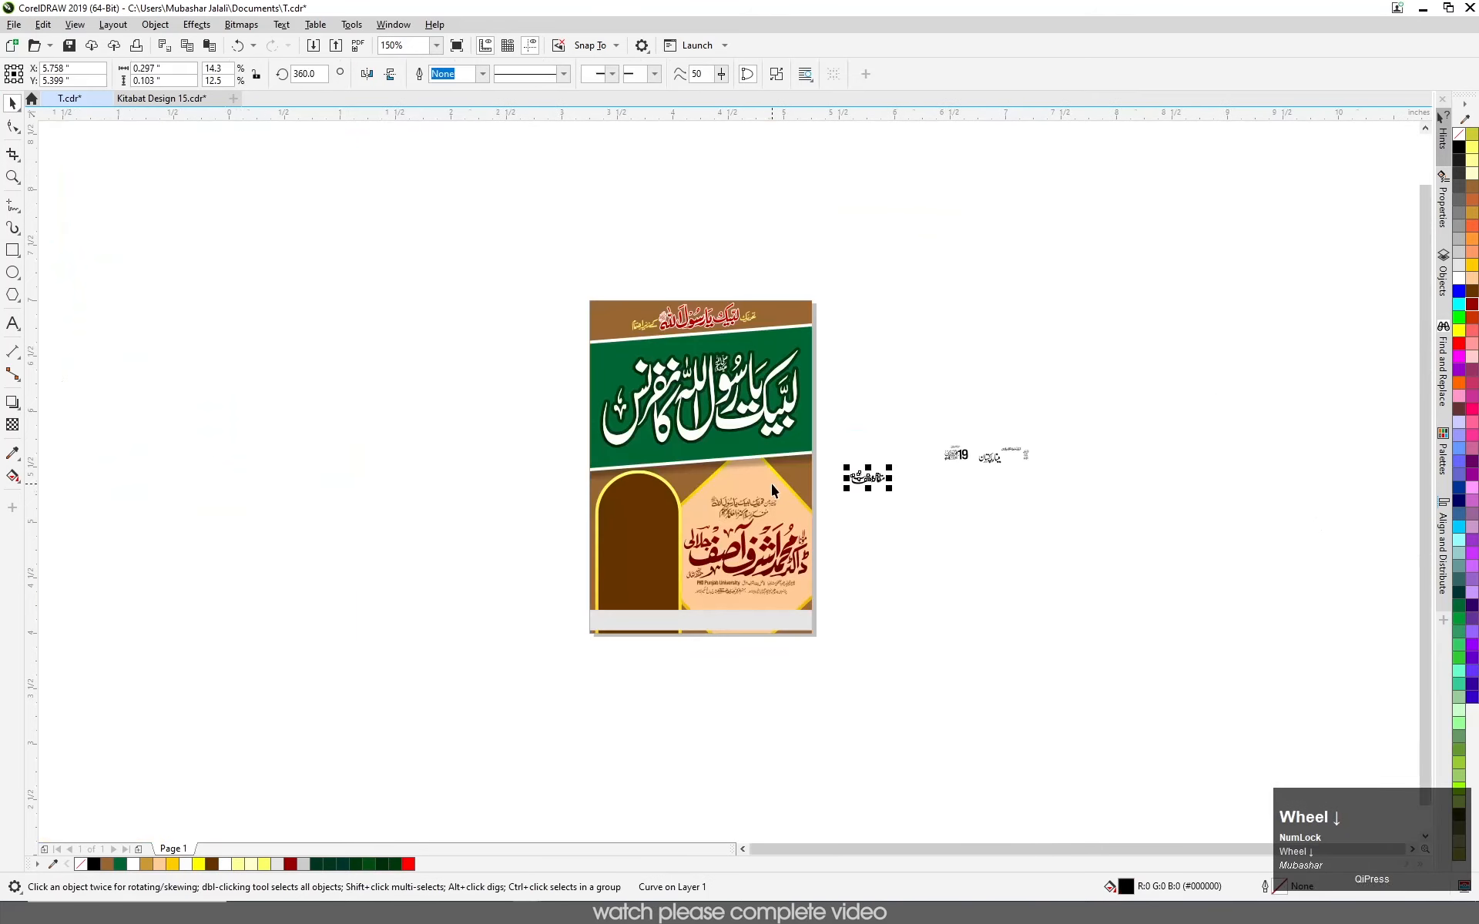
- Draw a rectangle about 0.62 by 0.25 inch and place it outside the poster, below the "مقالہ و خطاب" lettering
scroll(771, 485, up, 1)
click(12, 250)
drag(117, 330, 253, 387)
click(13, 103)
drag(155, 339, 955, 578)
scroll(963, 580, up, 3)
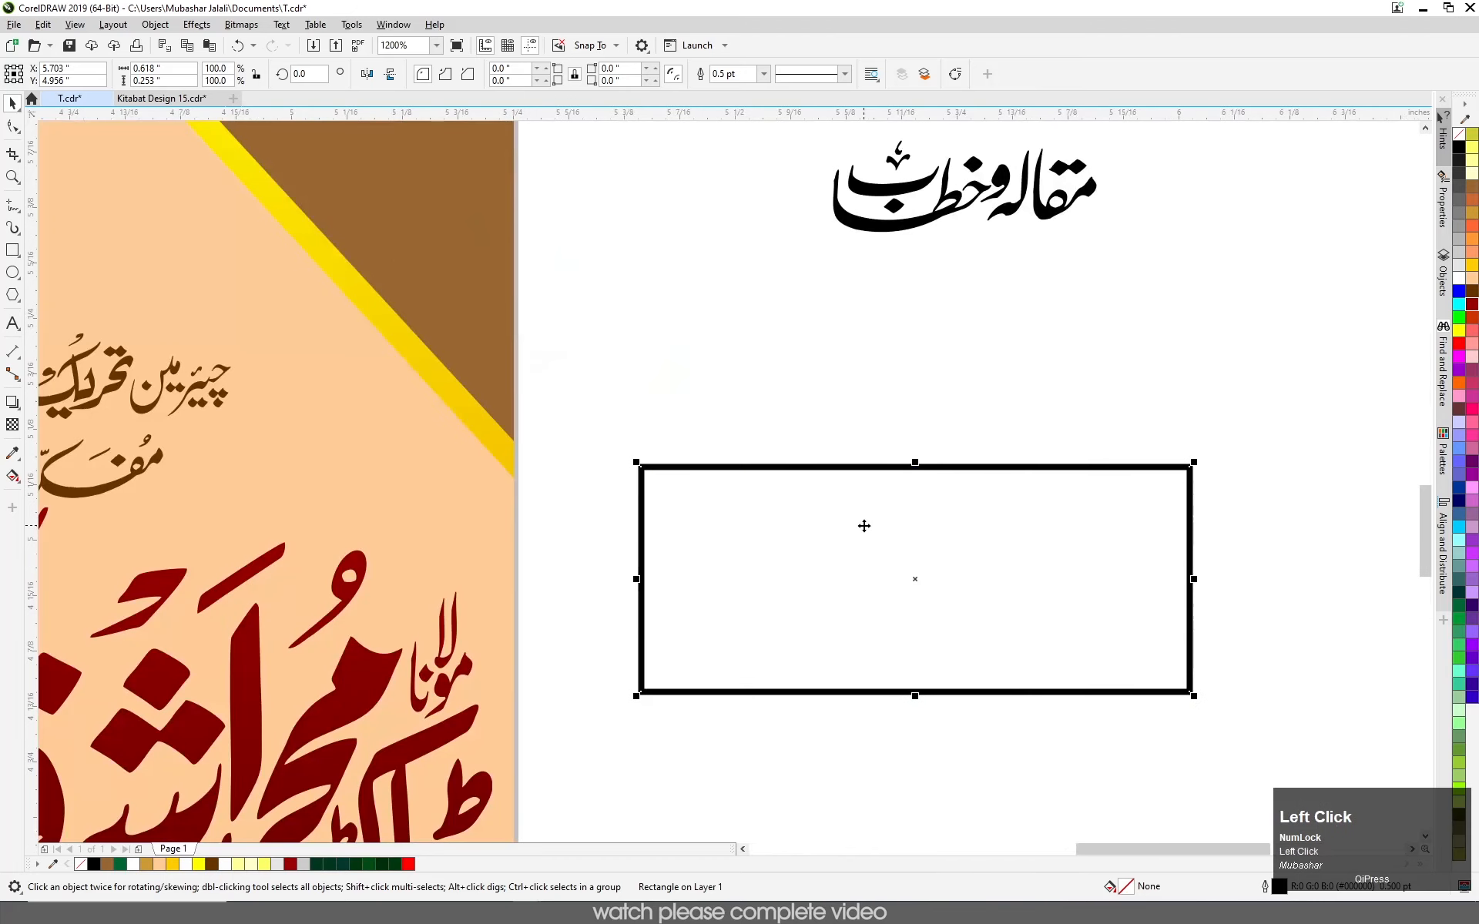
drag(799, 560, 858, 509)
key(ctrl)
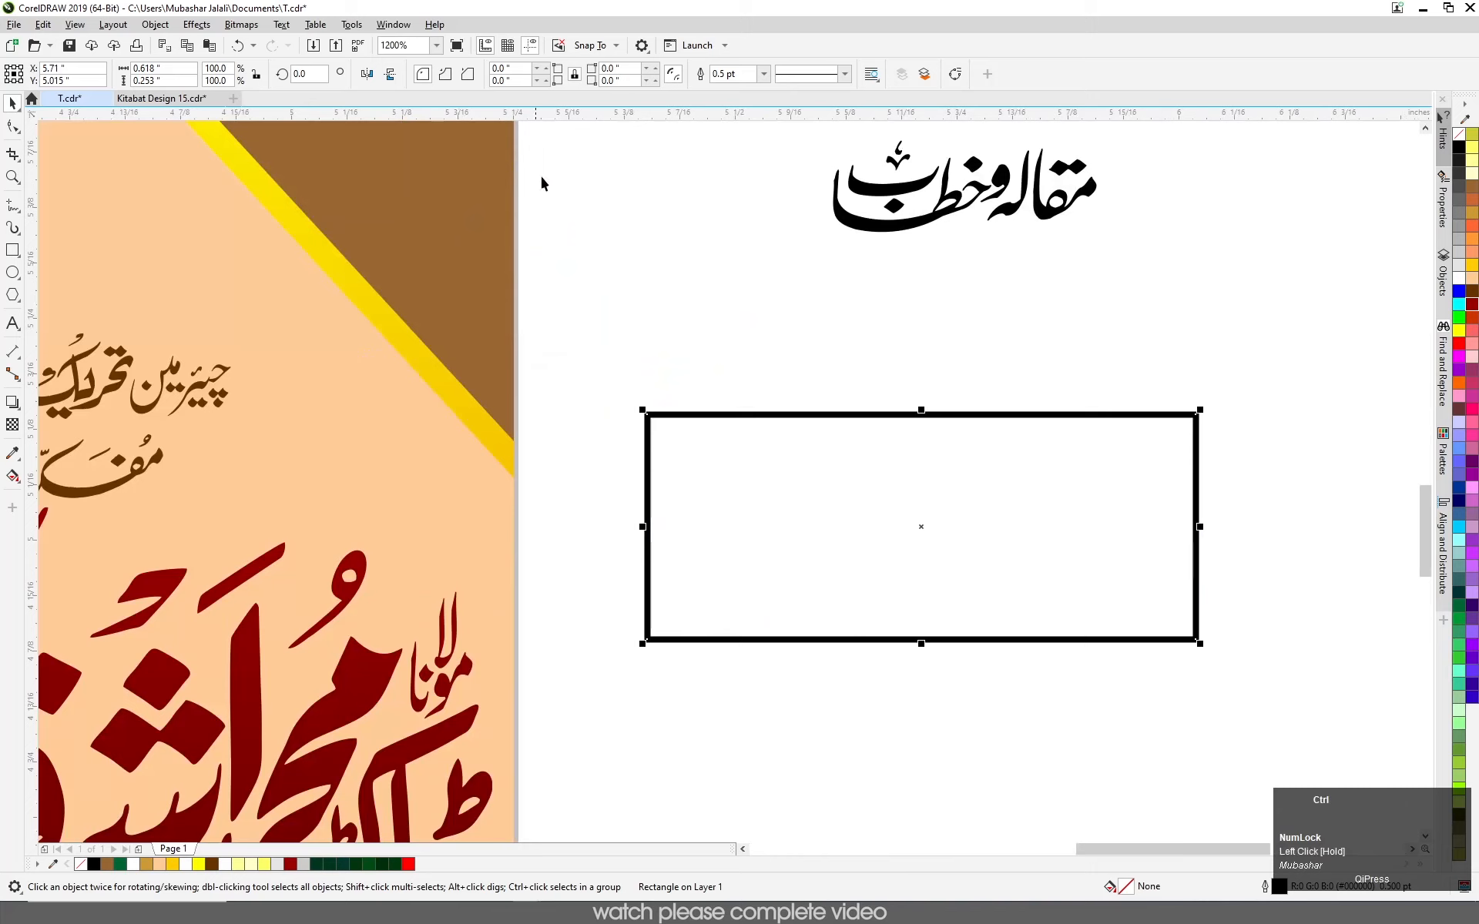
- Convert the rectangle to curves and bow its upper edge downward
click(955, 74)
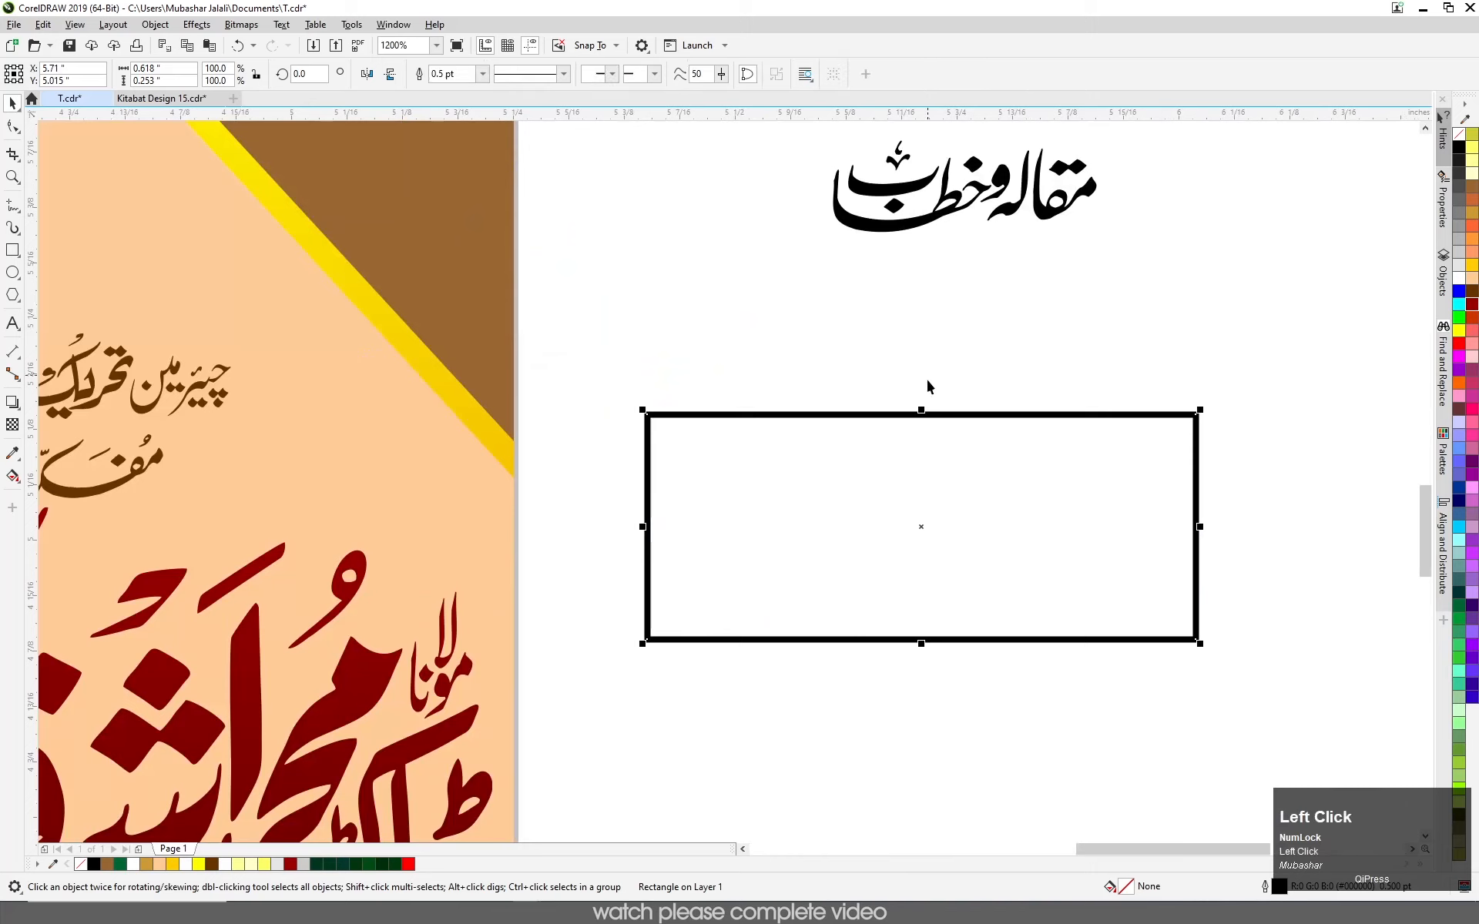
click(12, 126)
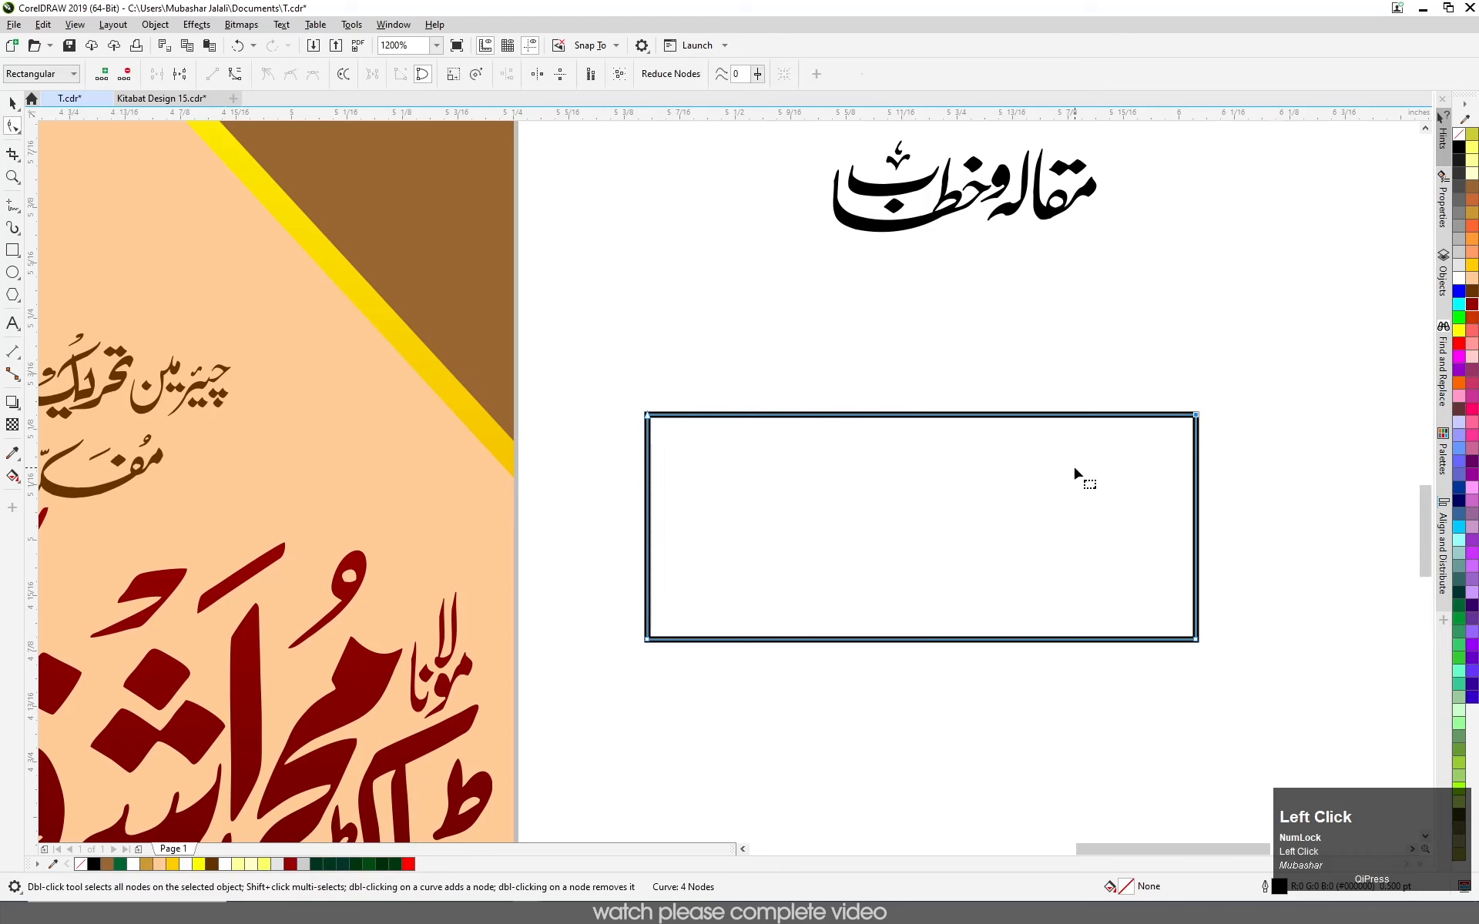
click(771, 414)
drag(929, 416, 936, 457)
- Convert the shape's lower edge to a curve and bow it downward, roughly parallel to the upper edge
drag(1238, 641, 660, 604)
click(235, 74)
drag(884, 776, 886, 775)
click(235, 75)
drag(945, 642, 922, 706)
drag(627, 618, 690, 687)
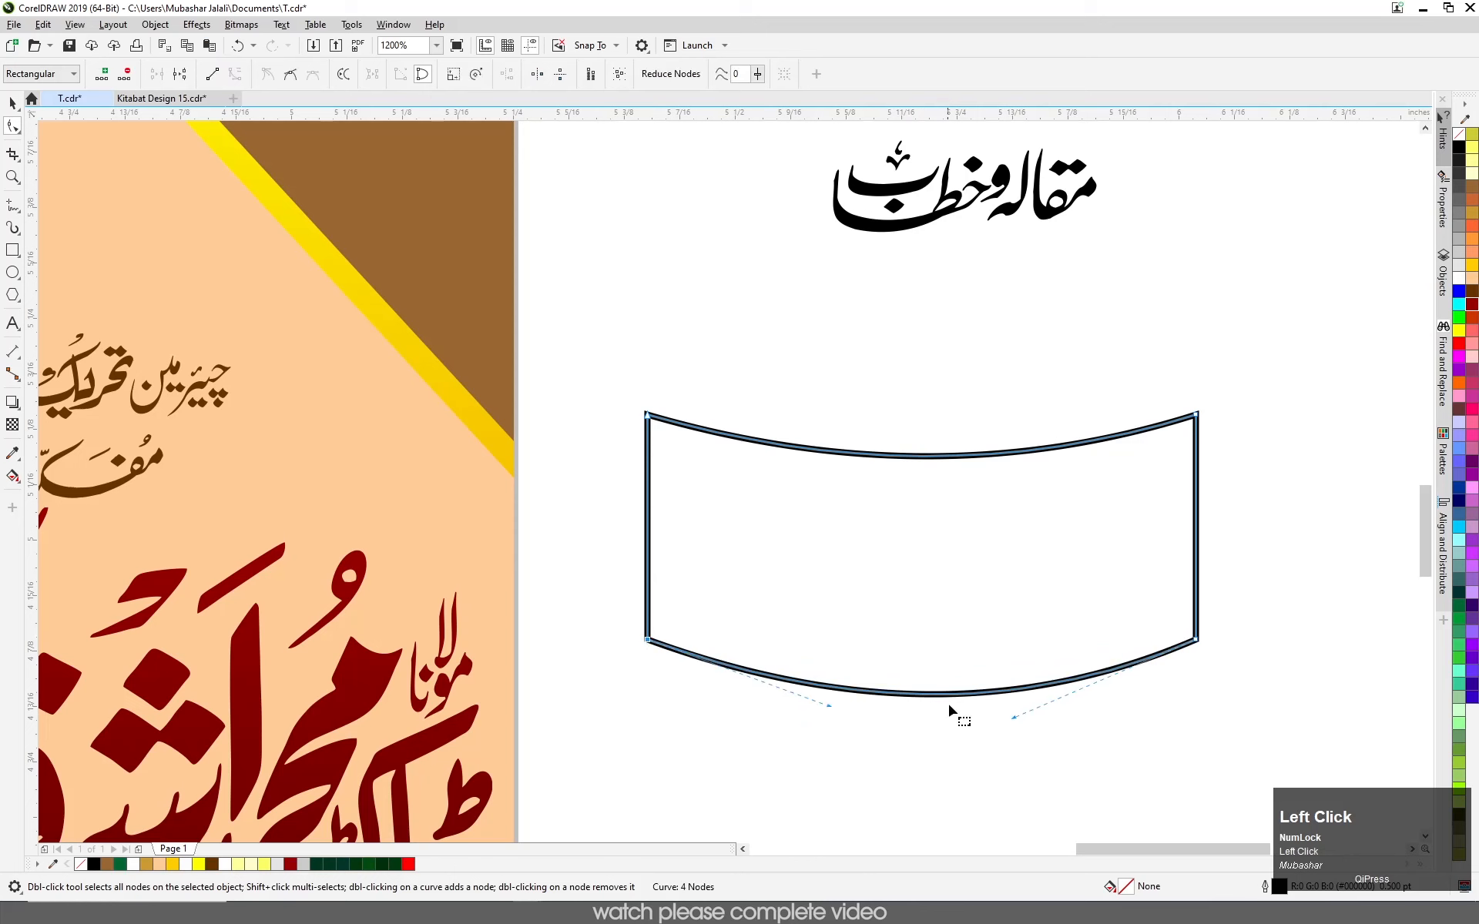
drag(939, 695, 938, 703)
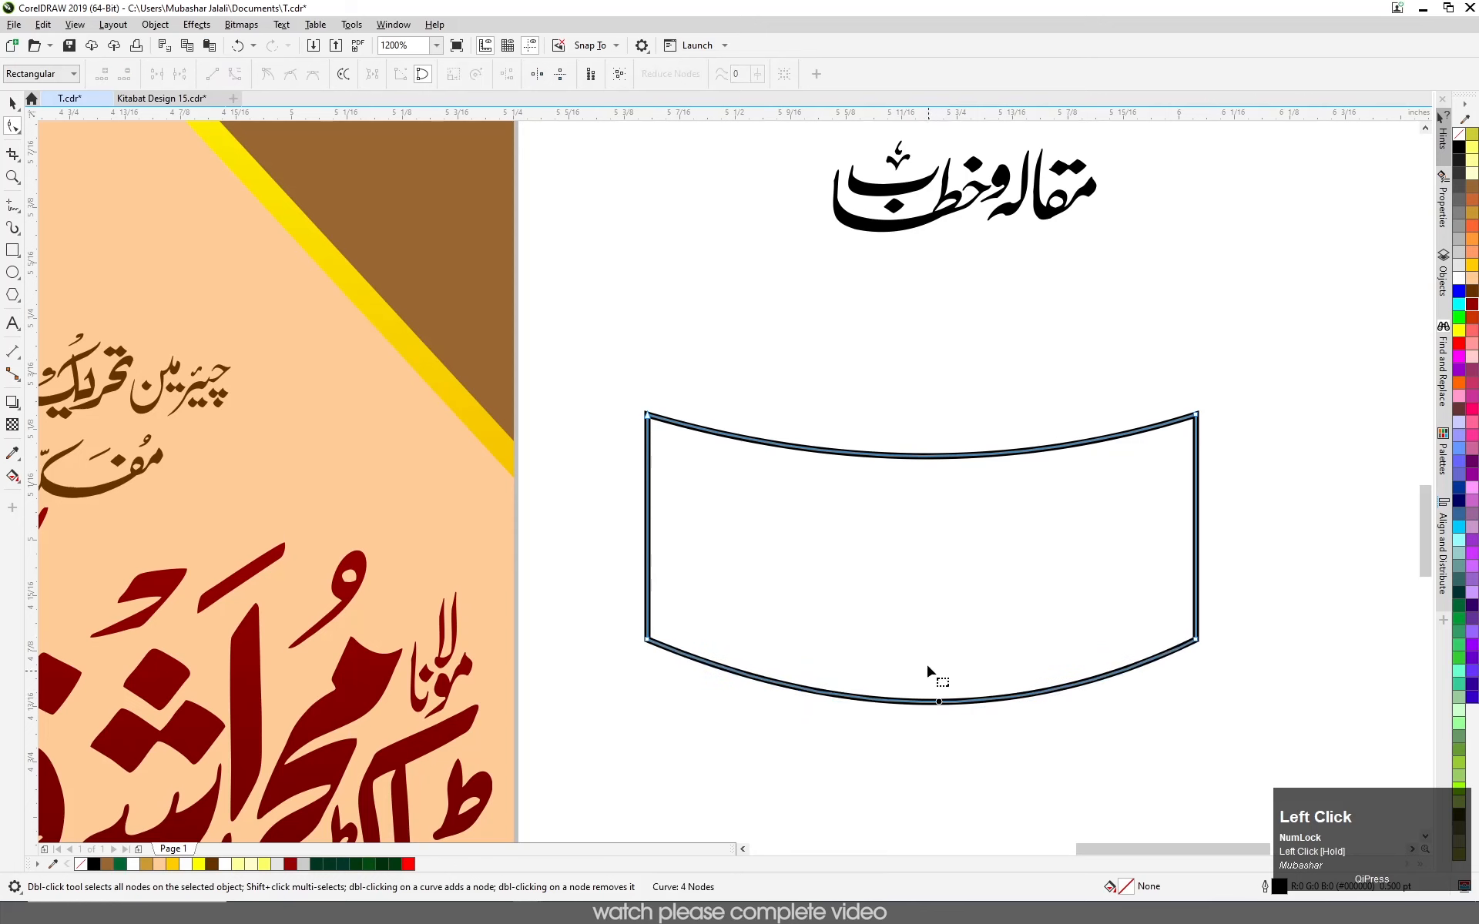
scroll(895, 539, down, 2)
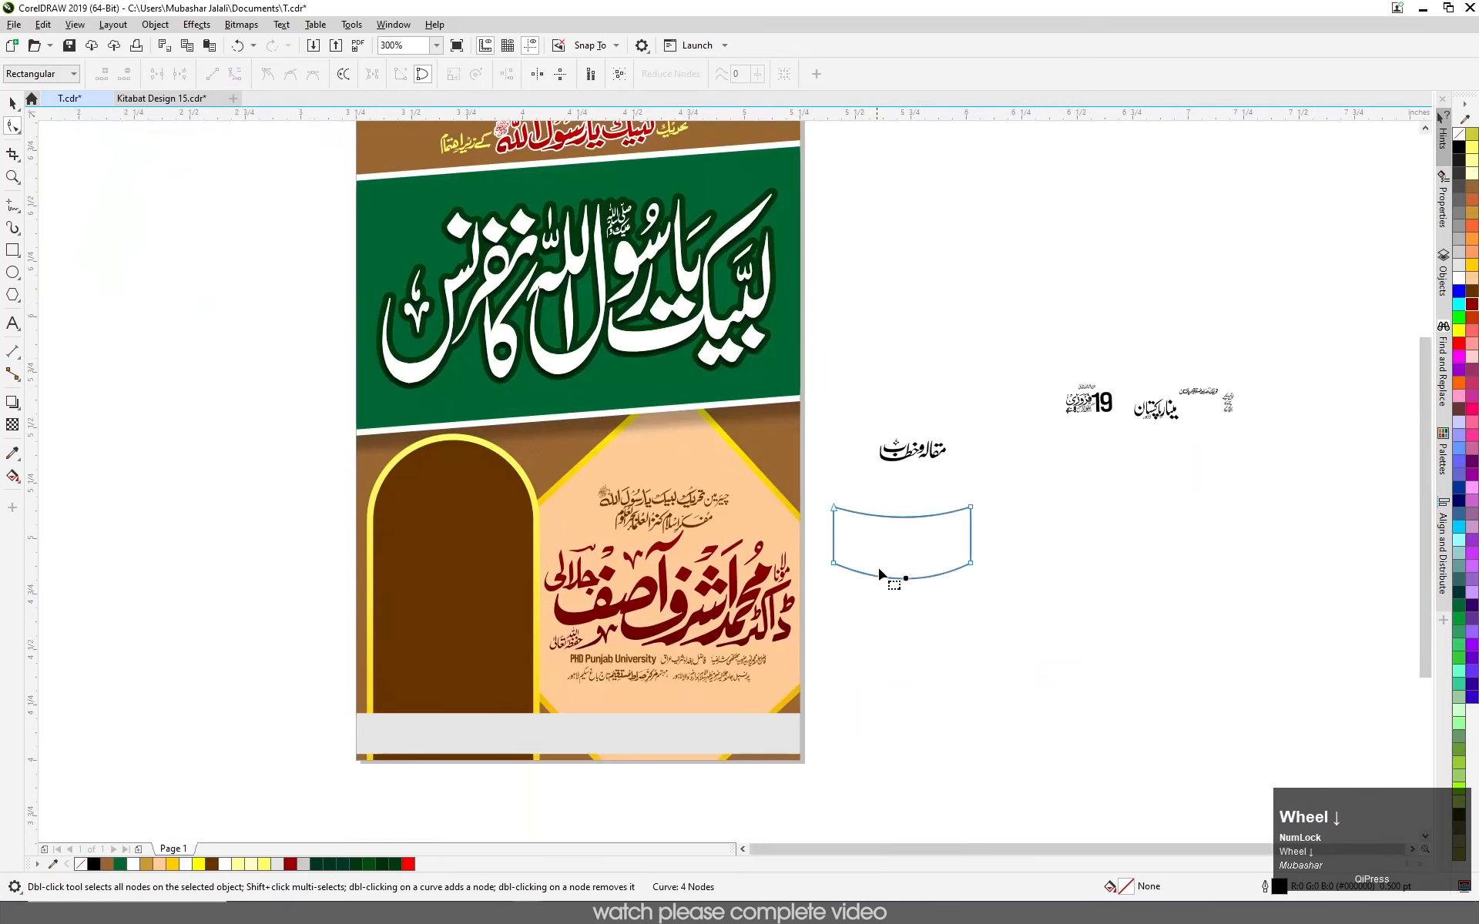
drag(906, 581, 908, 574)
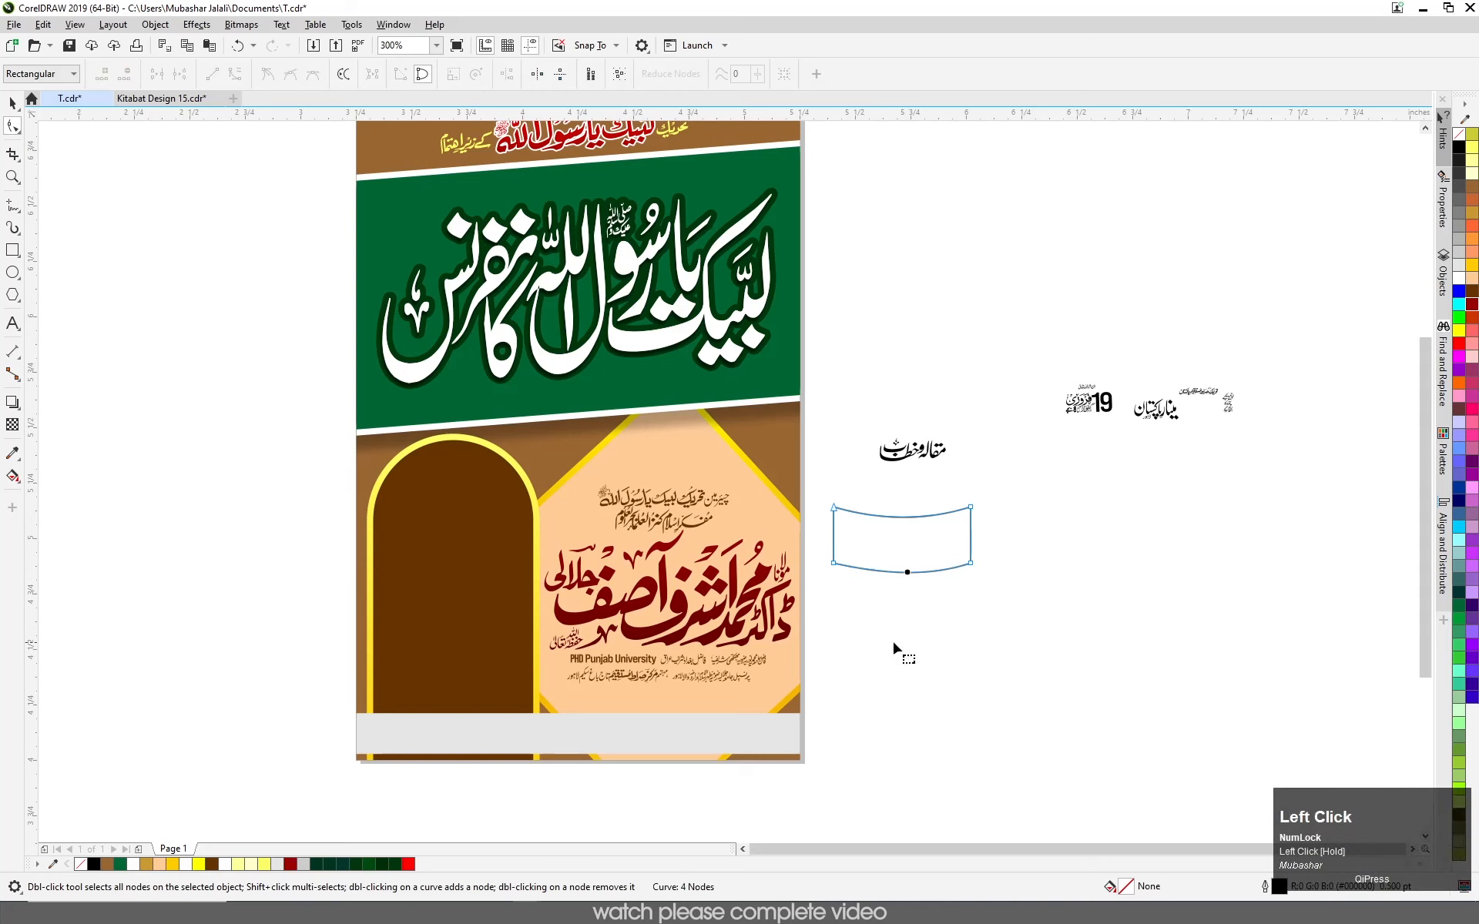
- Move the curved banner onto the poster above the speaker's text and fill it with light grey, RGB 230, 230, 230
key(space)
drag(947, 552, 724, 446)
click(1458, 267)
scroll(731, 417, up, 1)
scroll(762, 422, up, 2)
- Shrink the grey banner to about 0.35 by 0.19 inch and rotate it about 8 degrees across the octagon's upper-right edge
drag(947, 396, 878, 444)
drag(654, 550, 680, 526)
click(603, 509)
drag(531, 581, 540, 590)
drag(622, 556, 623, 577)
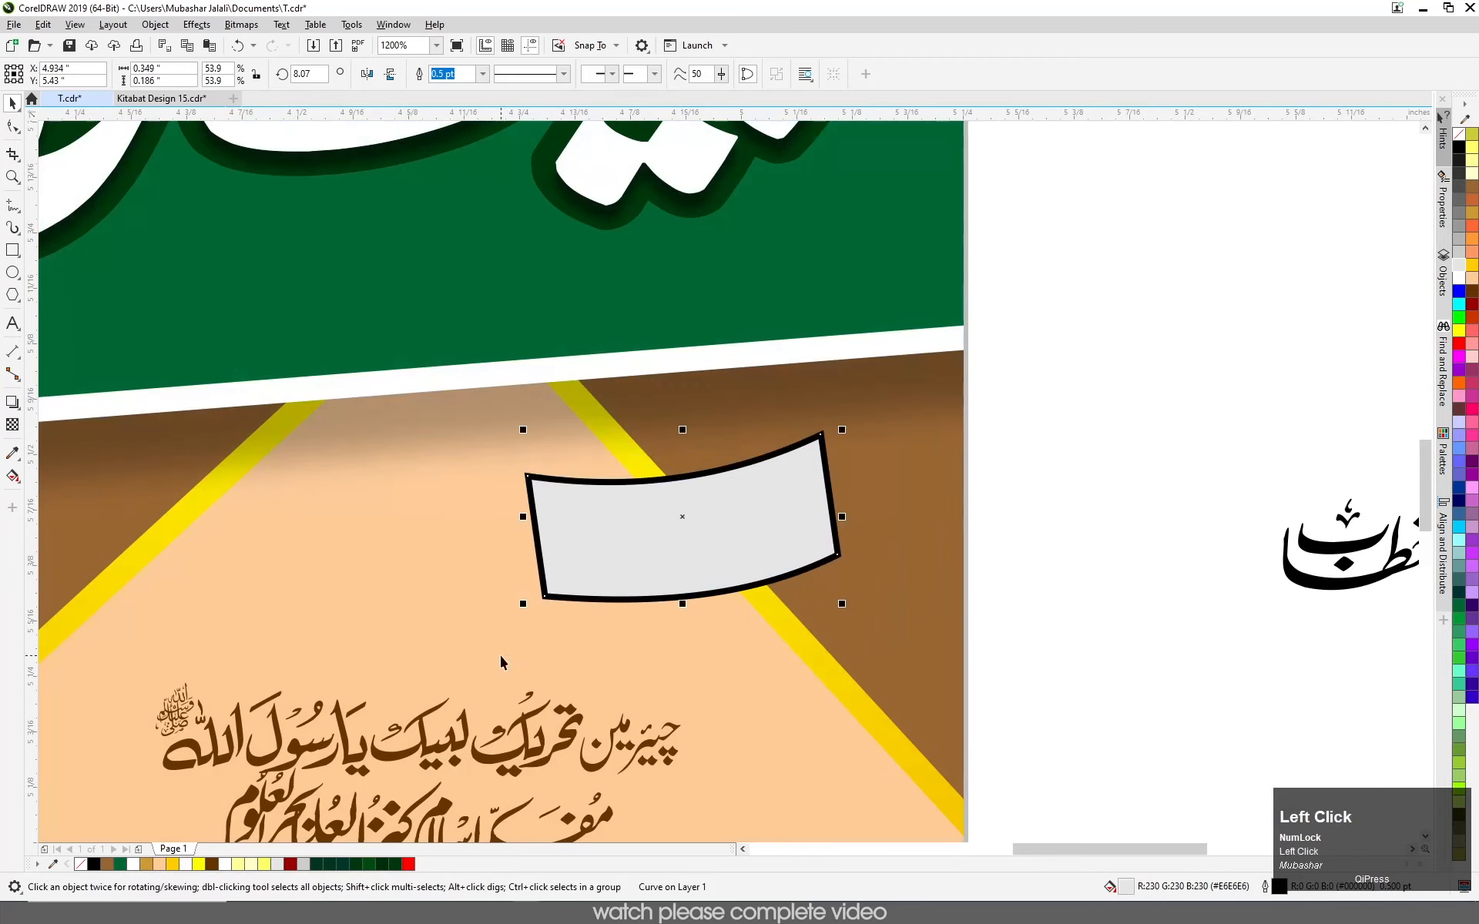
- Enlarge the grey banner to about 0.43 by 0.23 inch and remove its outline
drag(523, 604, 490, 623)
drag(714, 574, 697, 577)
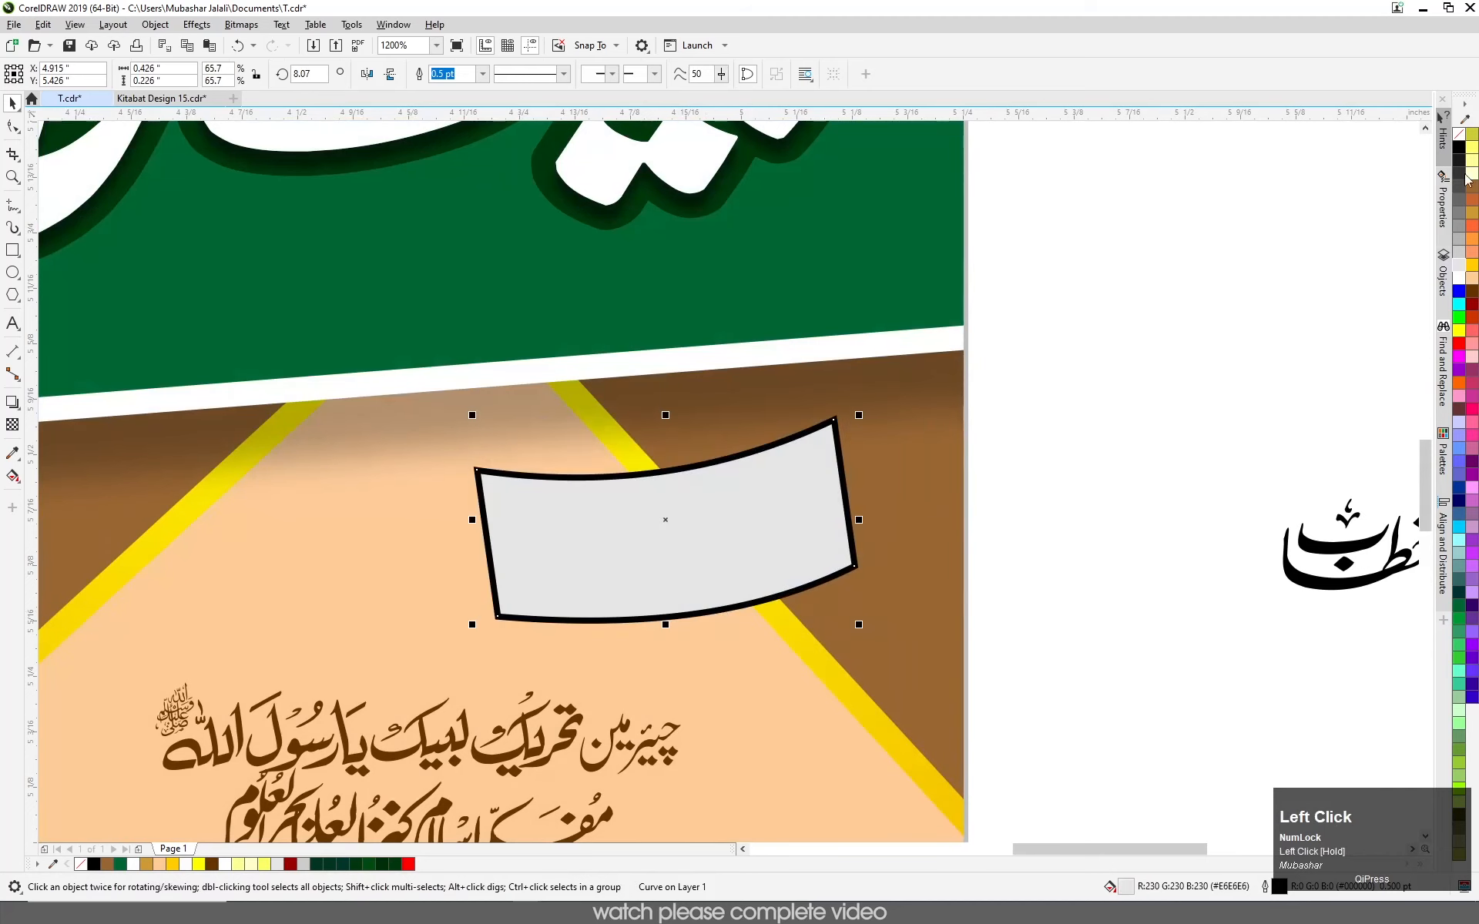
right_click(1459, 134)
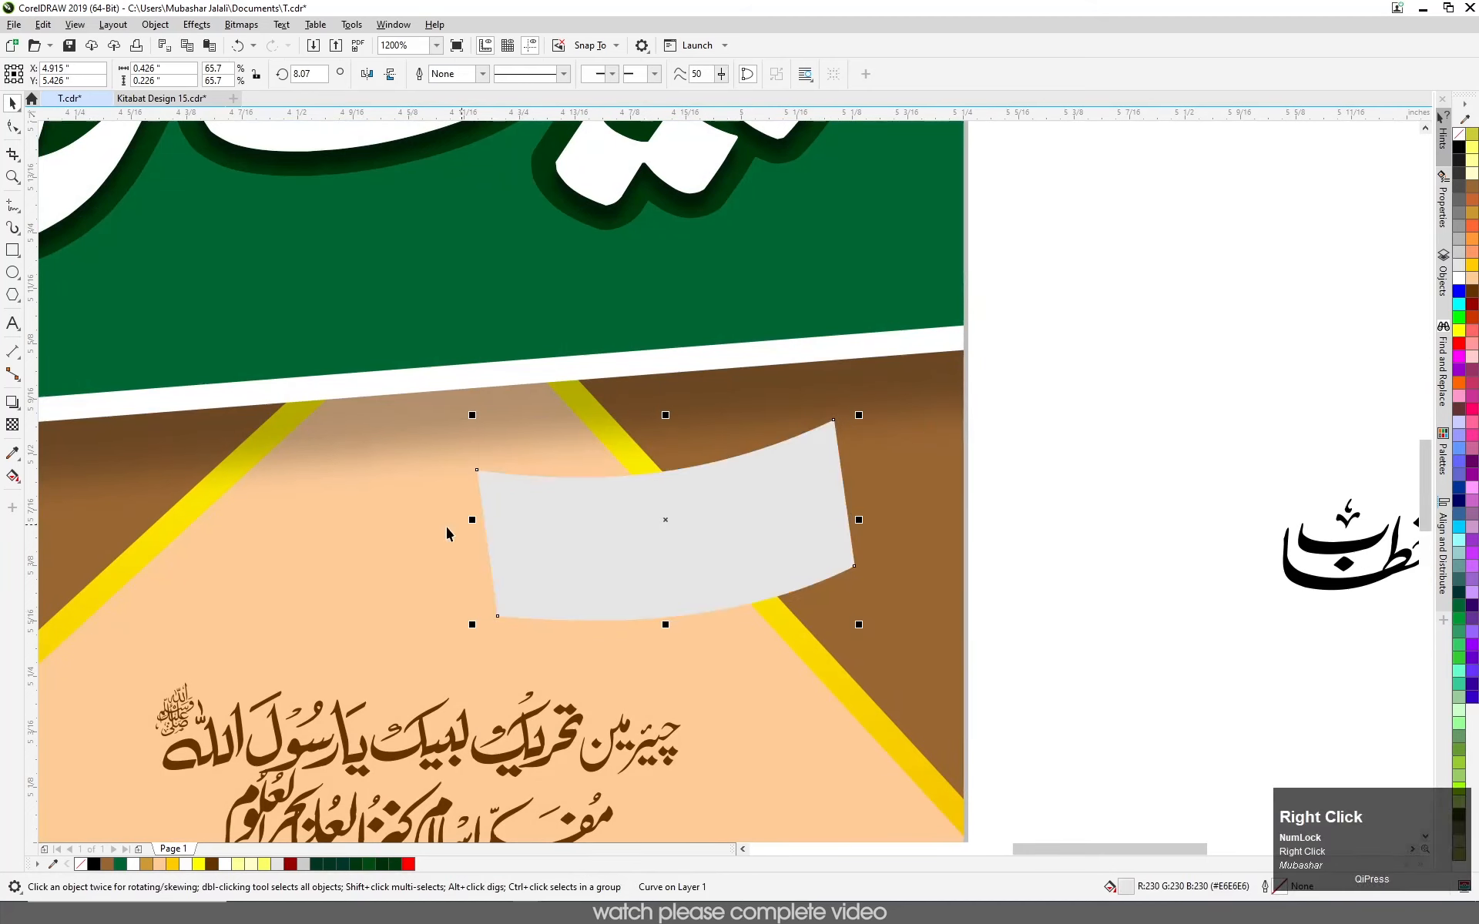
- Add a drop shadow to the grey banner with the Perspective Top Right preset and raise the shadow's end point slightly
click(14, 401)
click(46, 402)
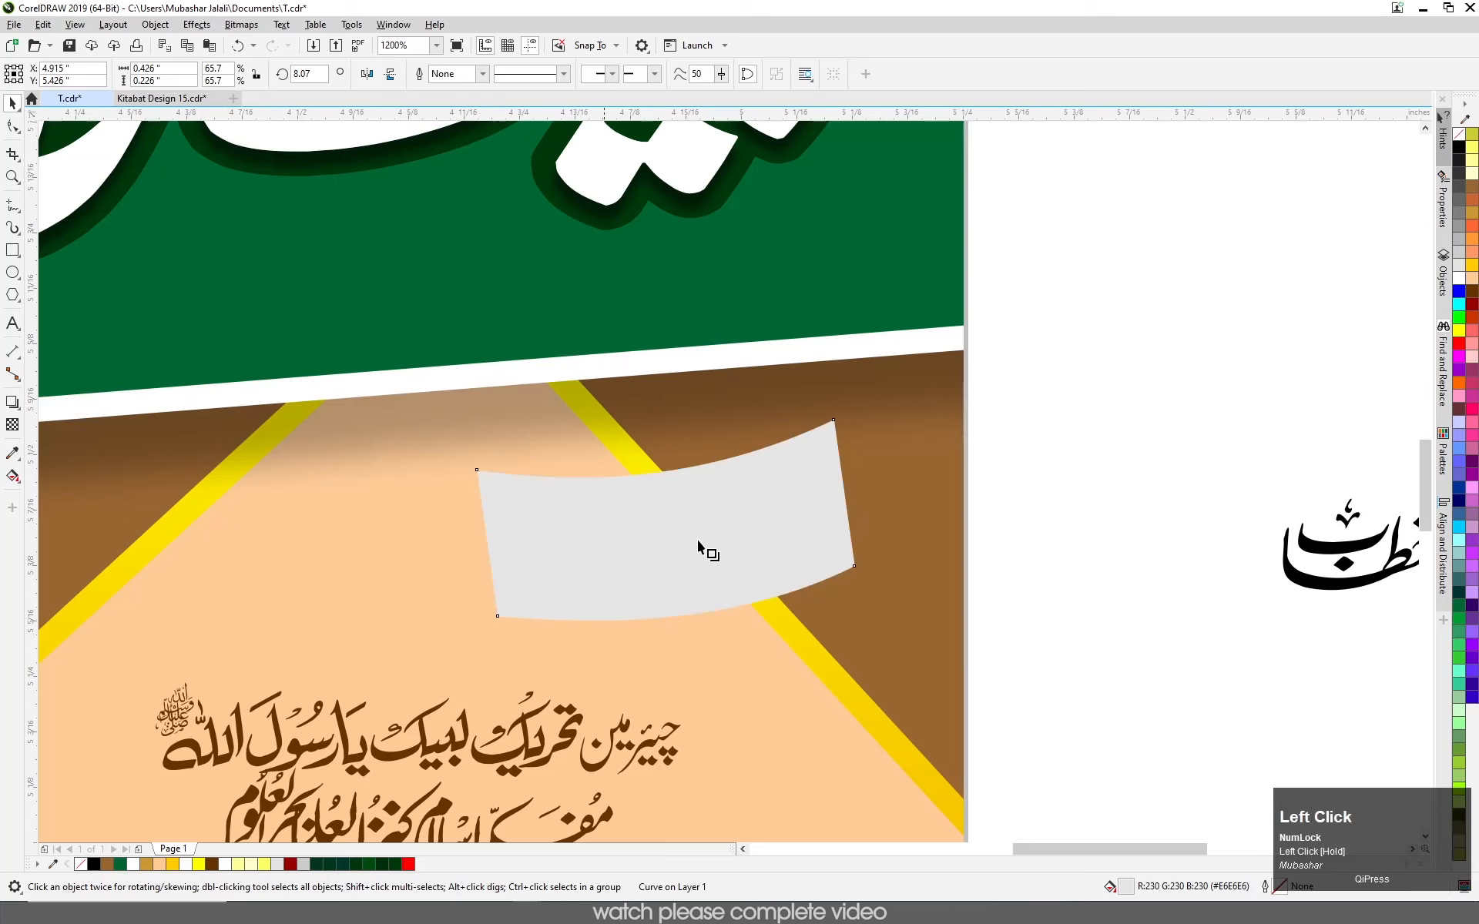
drag(641, 528, 763, 613)
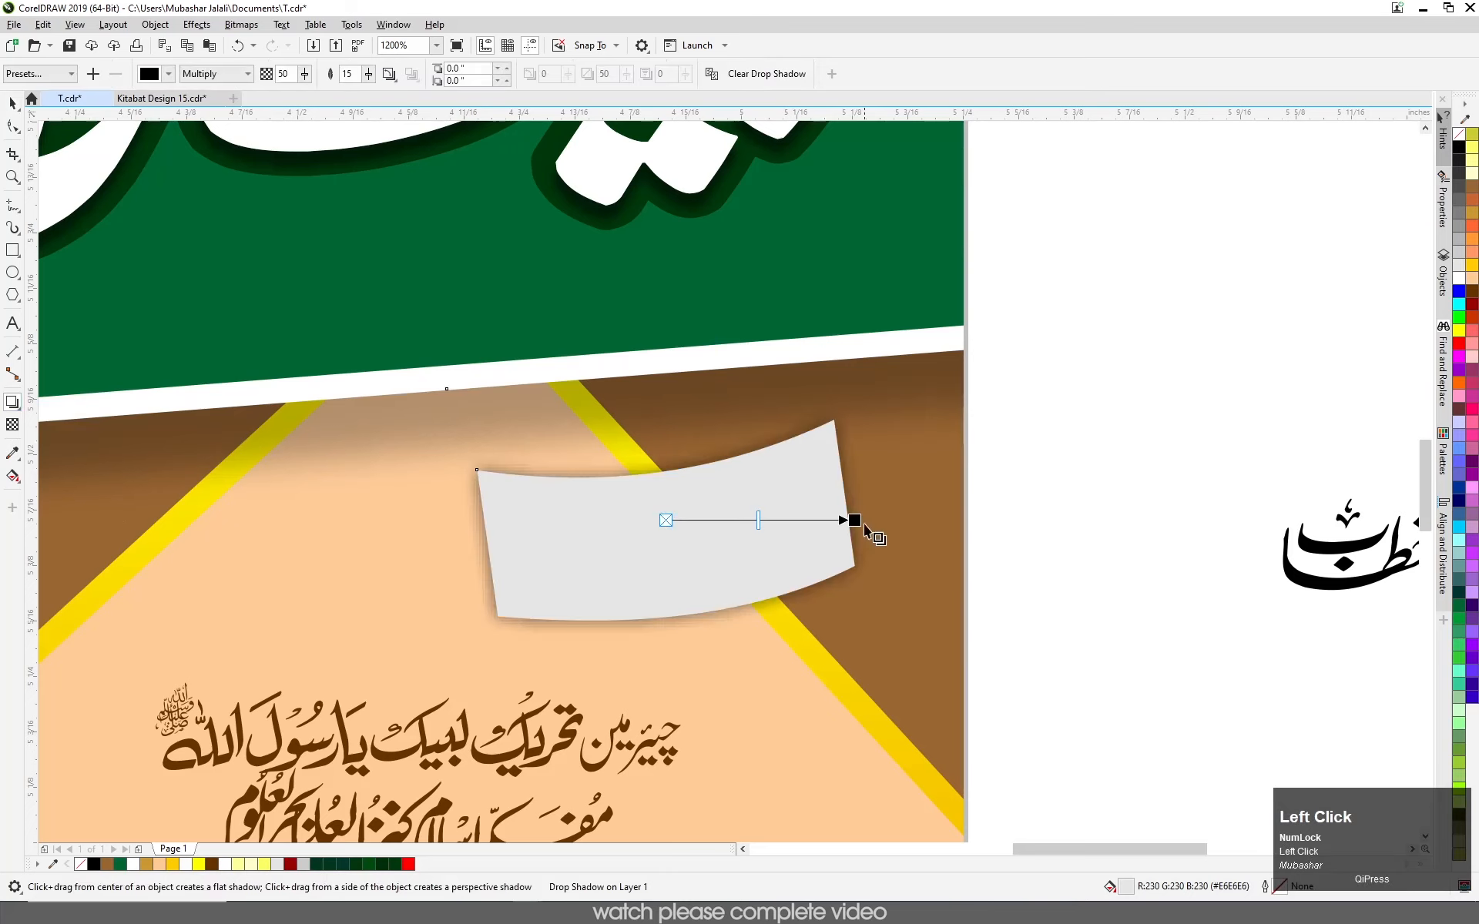
click(39, 73)
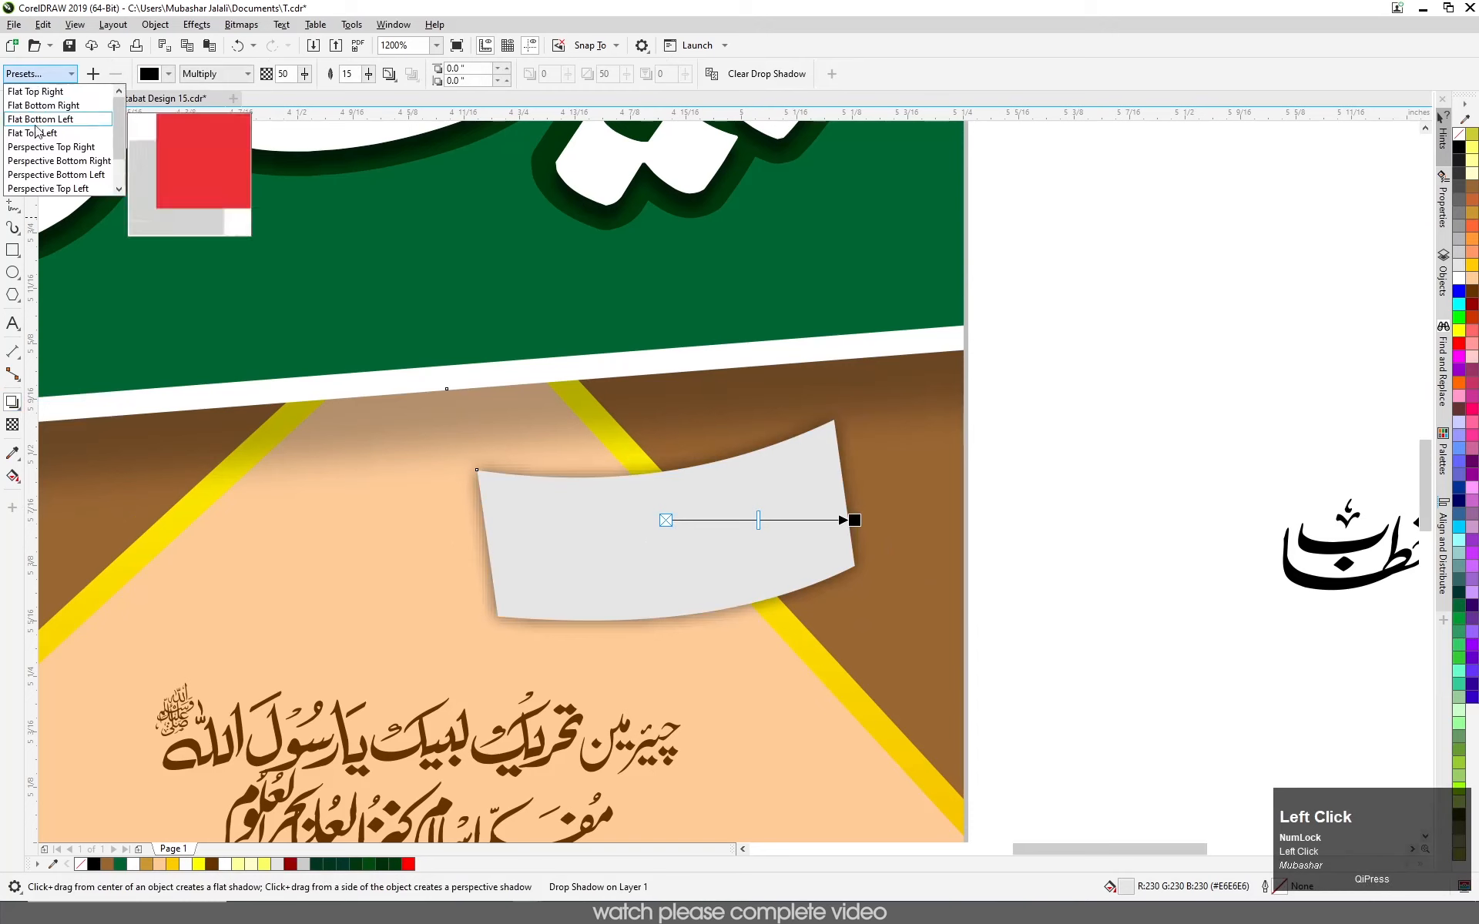
click(37, 151)
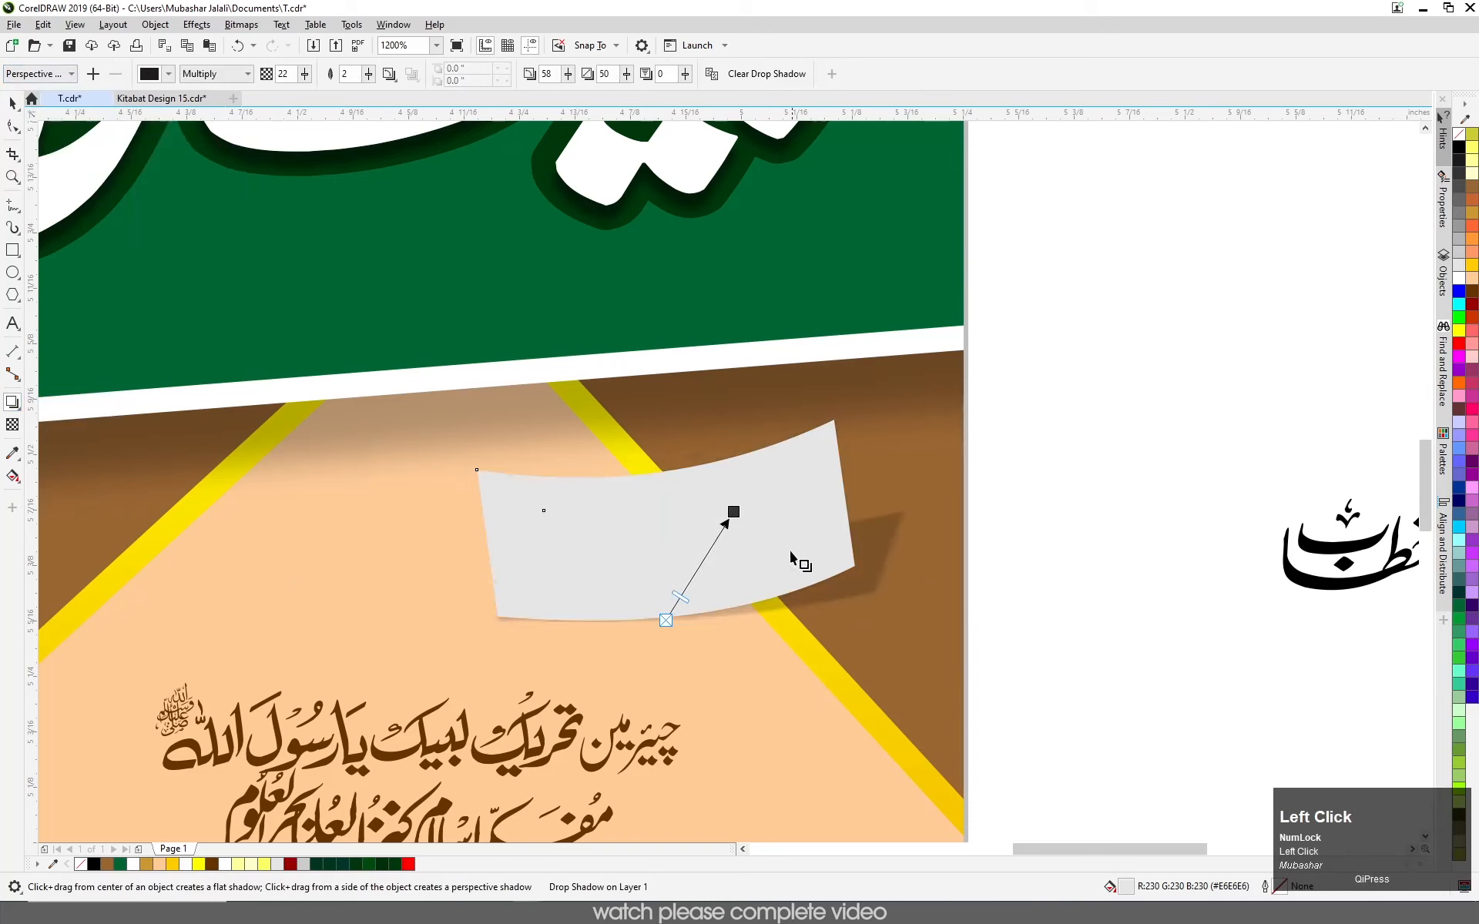
drag(735, 510, 720, 473)
- Place the "مقالہ و خطاب" lettering on the grey banner and bring it to the front
click(12, 103)
drag(1358, 605, 616, 580)
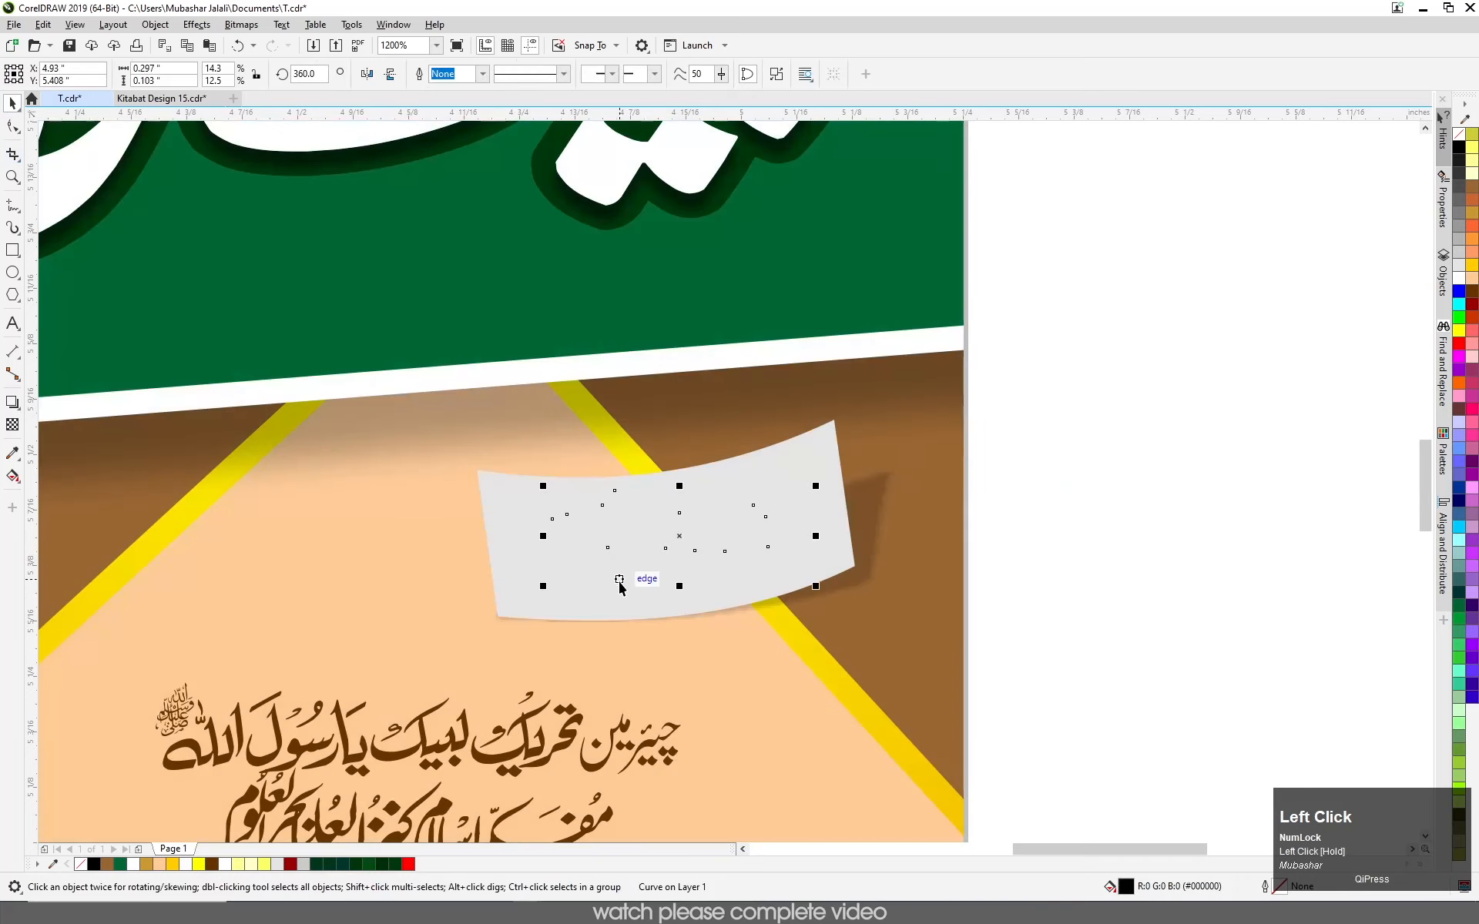
key(shift+Page_Up)
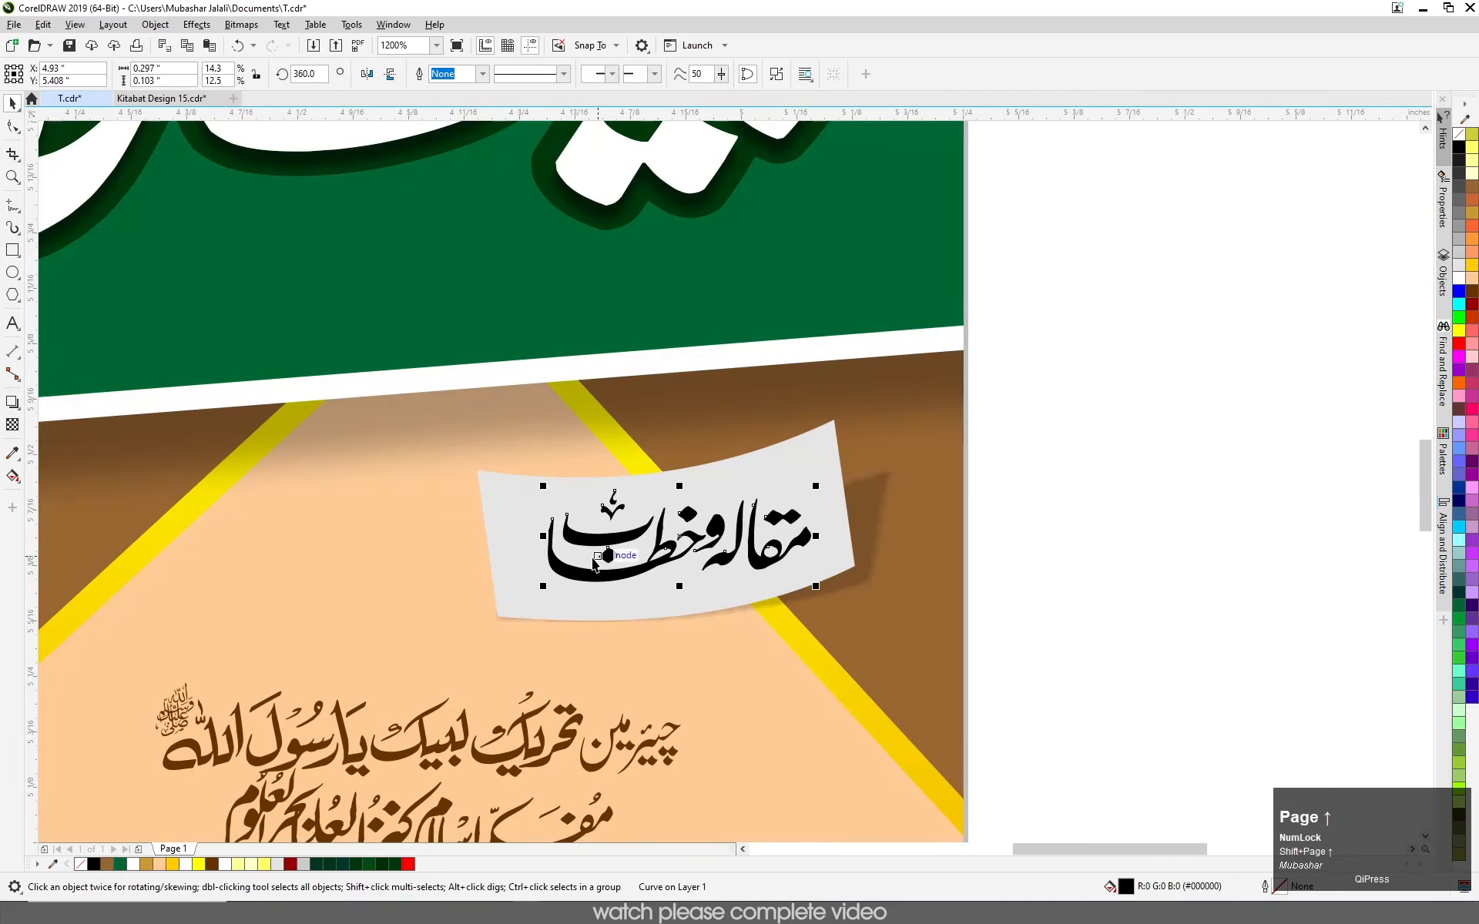
- Rotate the banner lettering about 5.3 degrees to follow the banner and enlarge it to about 0.33 by 0.12 inch
scroll(593, 564, up, 2)
click(579, 605)
drag(495, 609, 495, 637)
click(1292, 448)
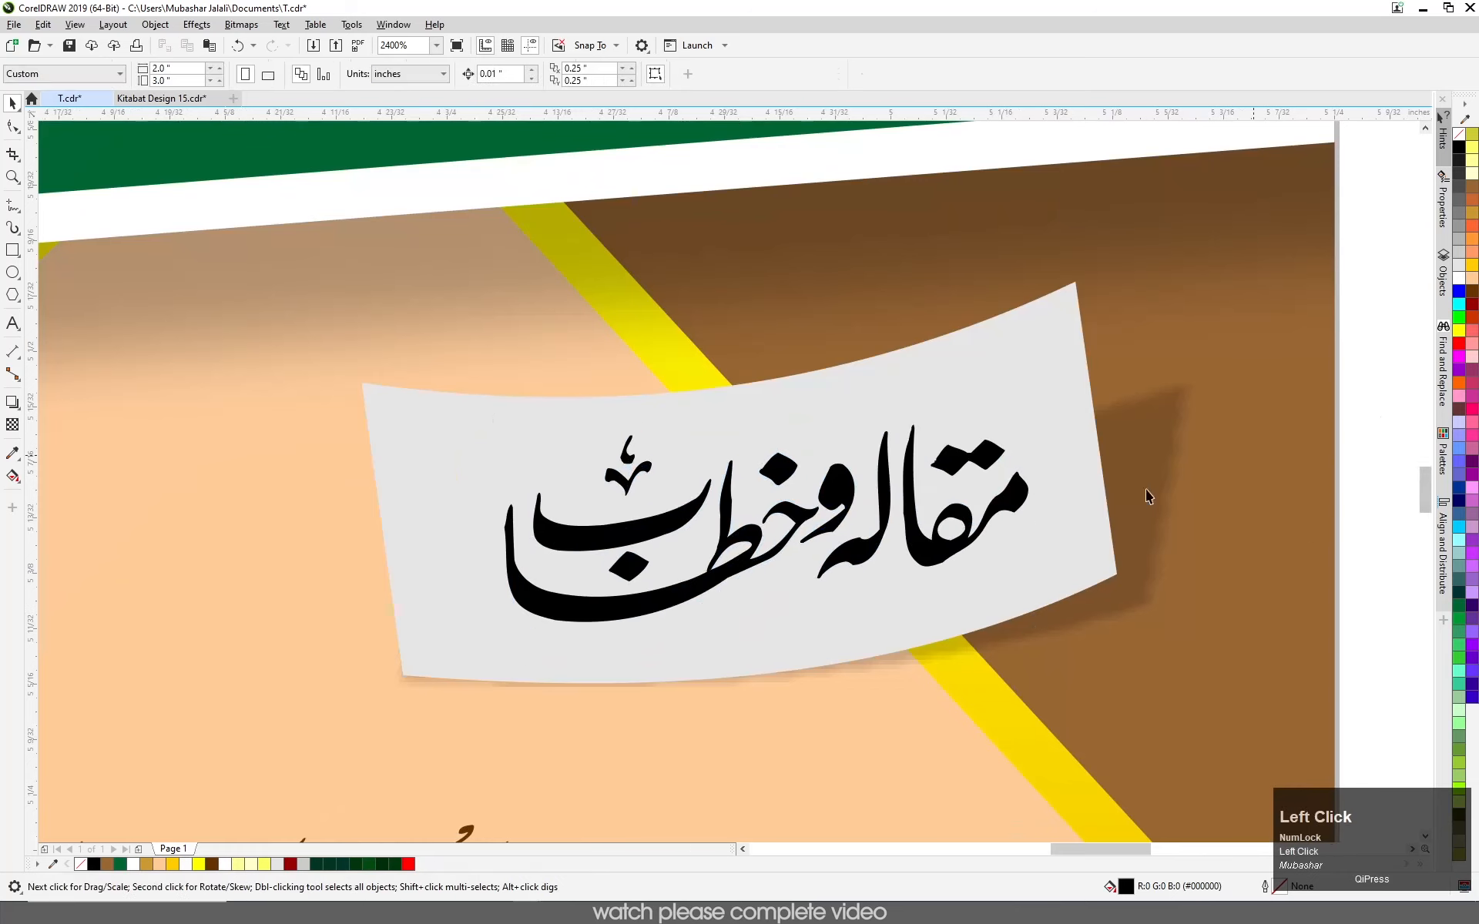
click(557, 620)
drag(499, 628, 473, 637)
- Fill the banner lettering with dark grey, RGB 51, 51, 51, and select it together with the shadowed banner
click(1459, 176)
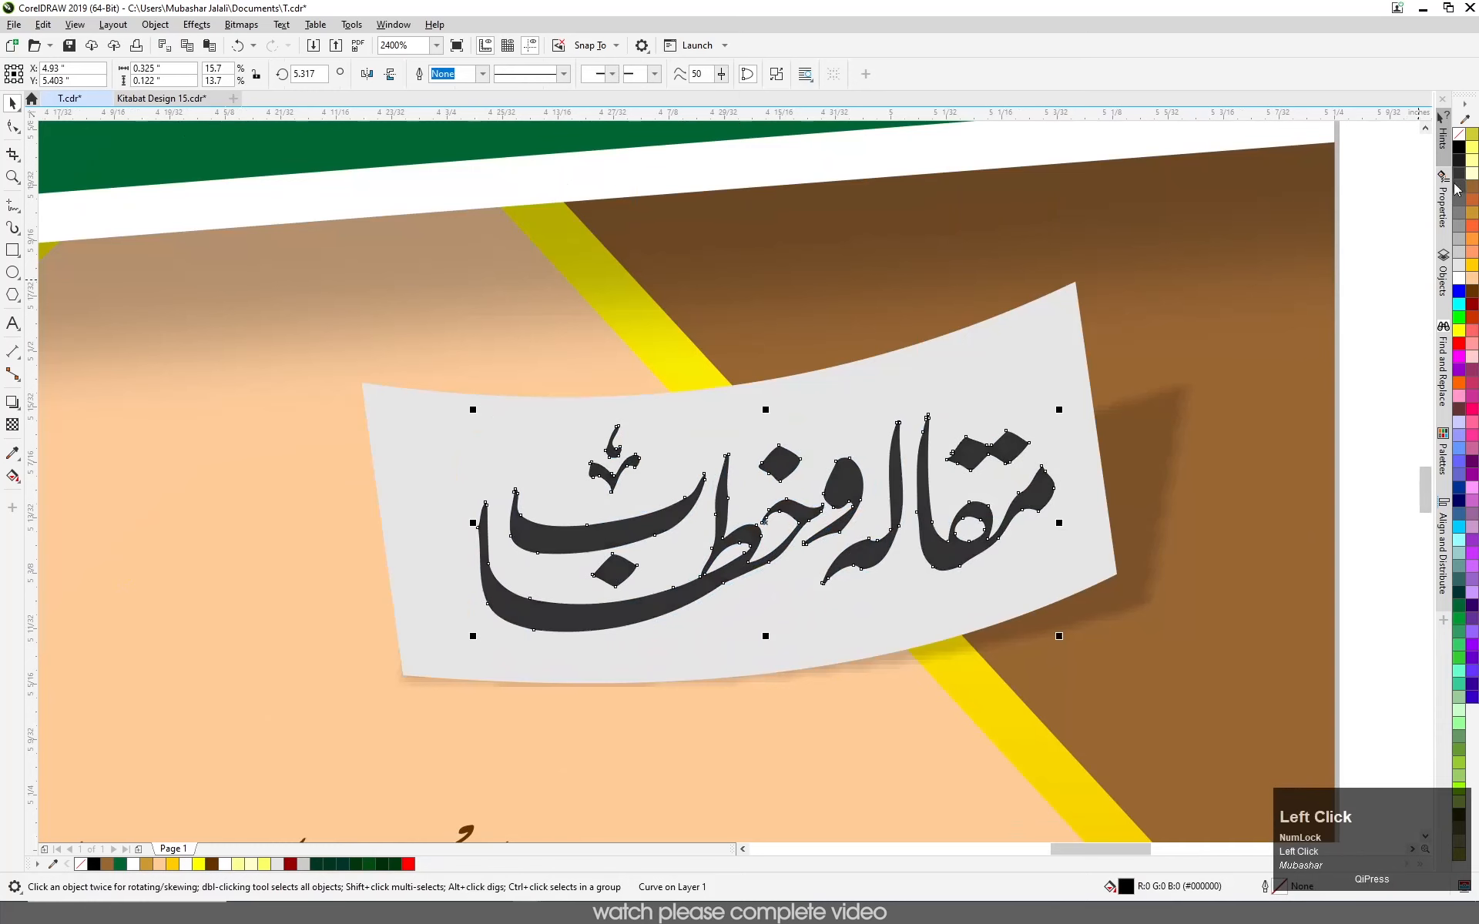
scroll(860, 607, up, 2)
scroll(736, 595, up, 2)
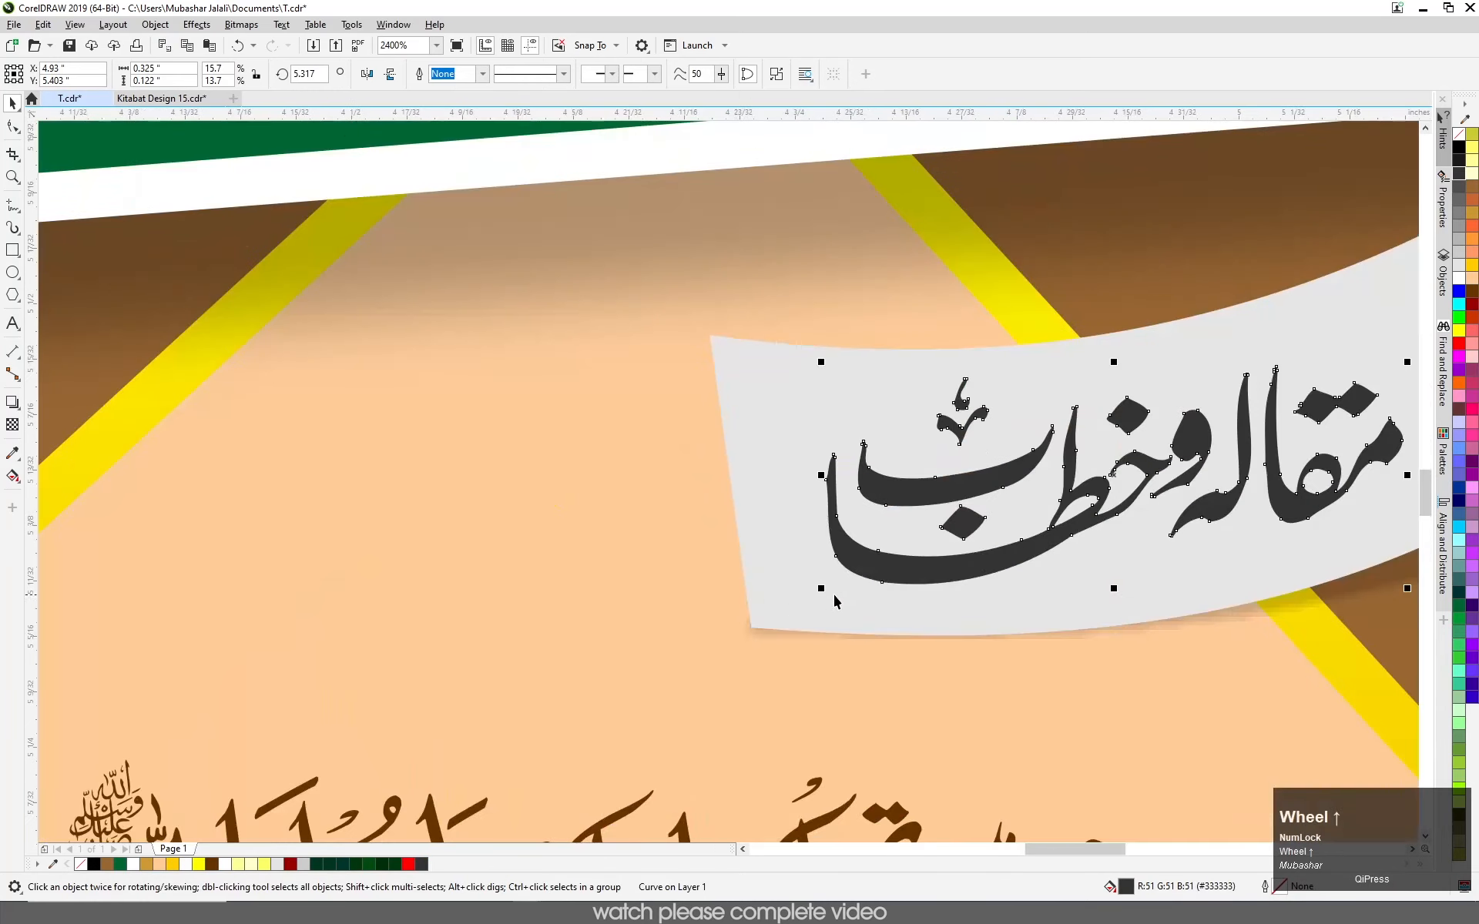
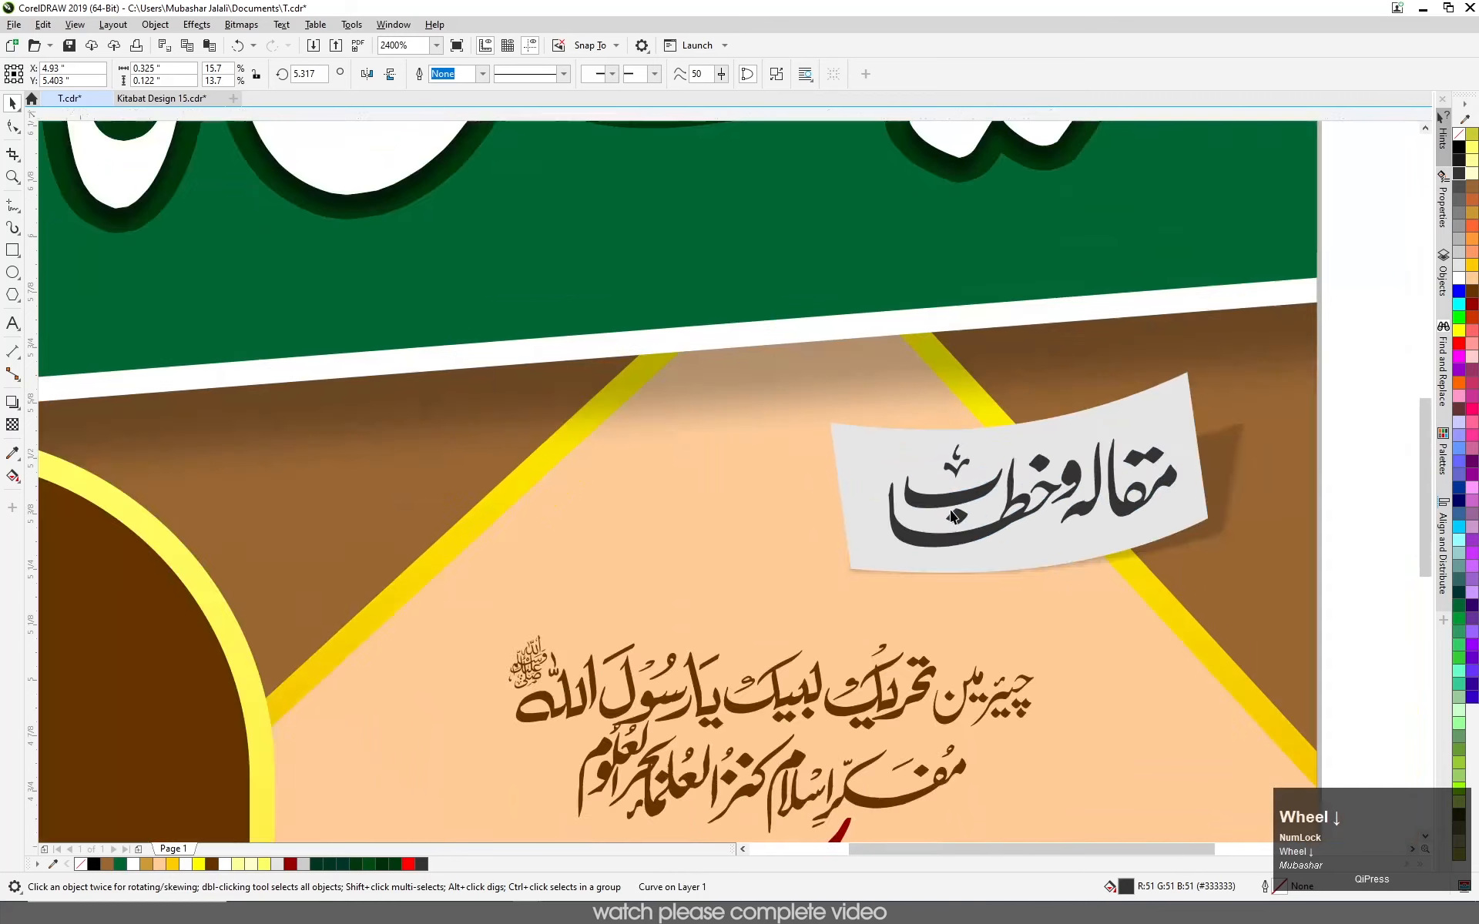
scroll(948, 511, down, 2)
drag(1232, 419, 829, 566)
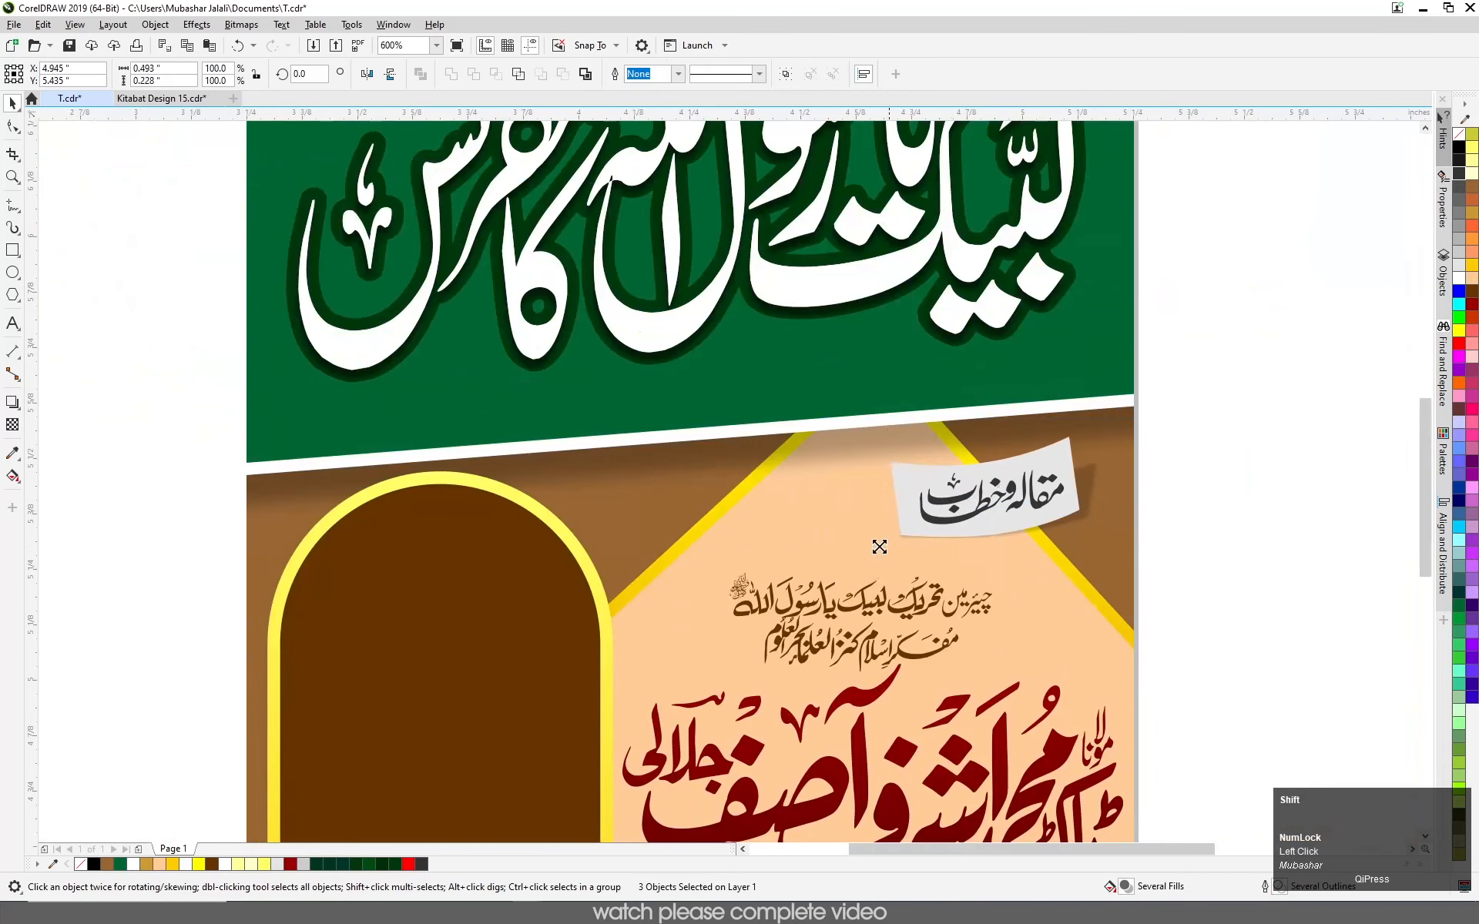
- Move the "مینار پاکستان" venue lettering and the "19 فروری" date block closer to the poster
scroll(878, 550, down, 2)
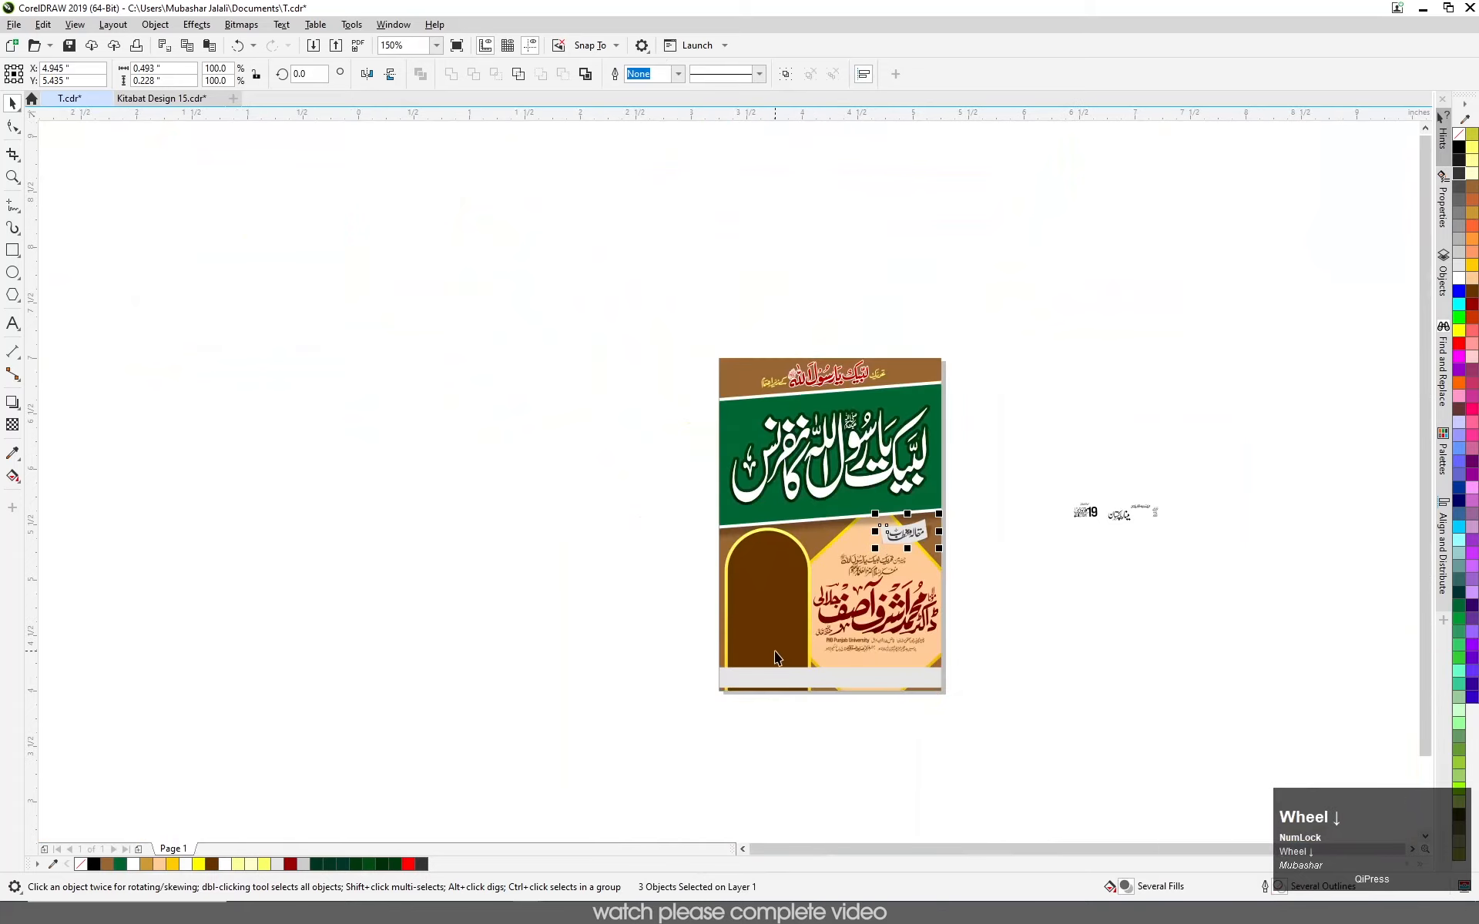
scroll(1105, 532, up, 2)
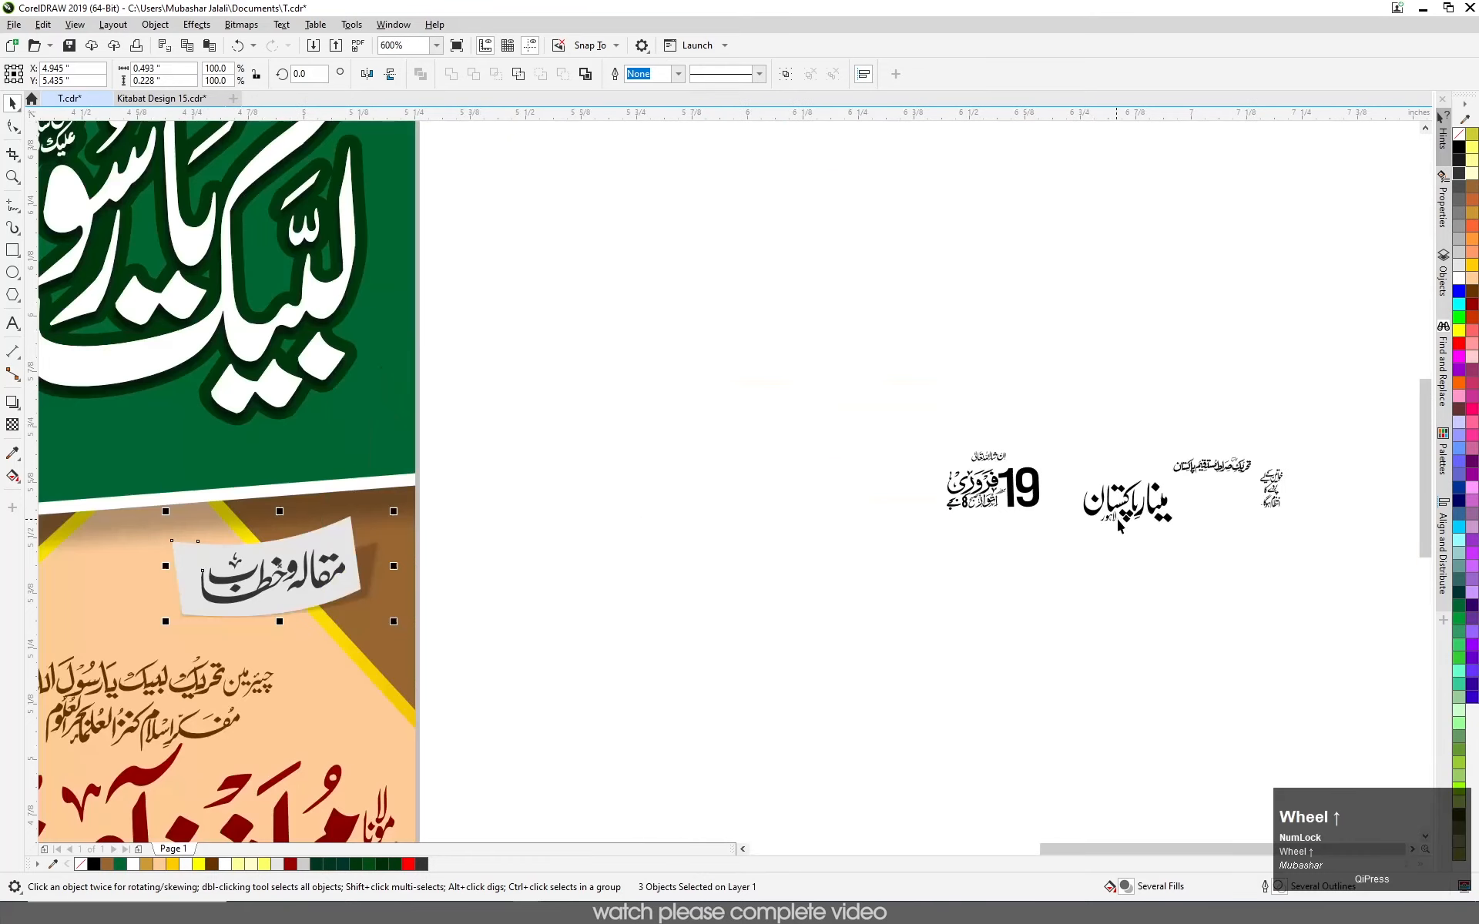
drag(1180, 548, 1180, 548)
drag(1127, 501, 801, 587)
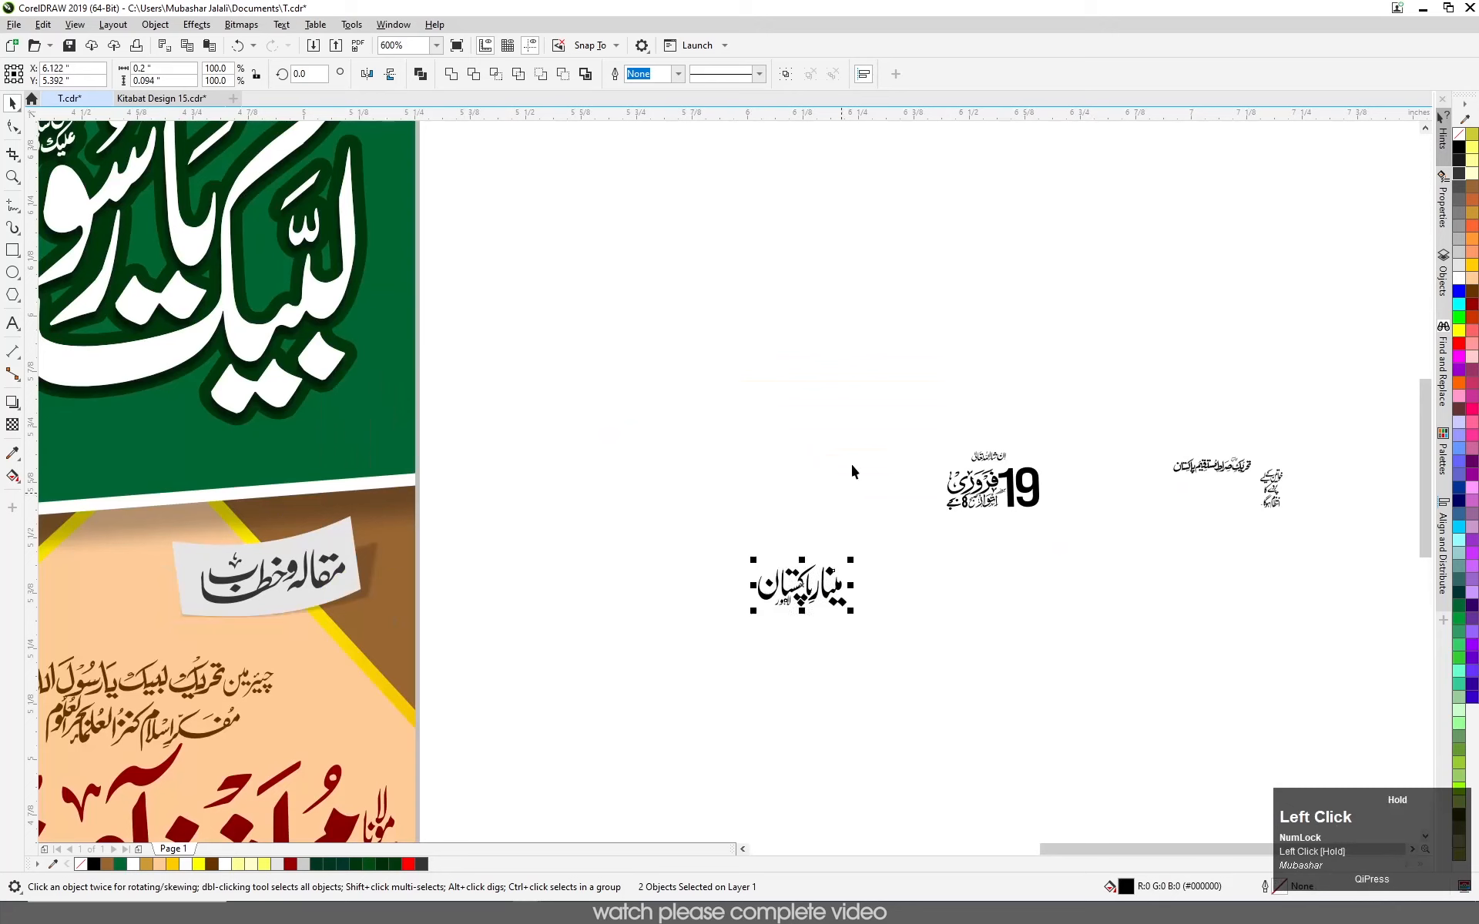
drag(1116, 558, 1116, 558)
drag(1009, 493, 832, 518)
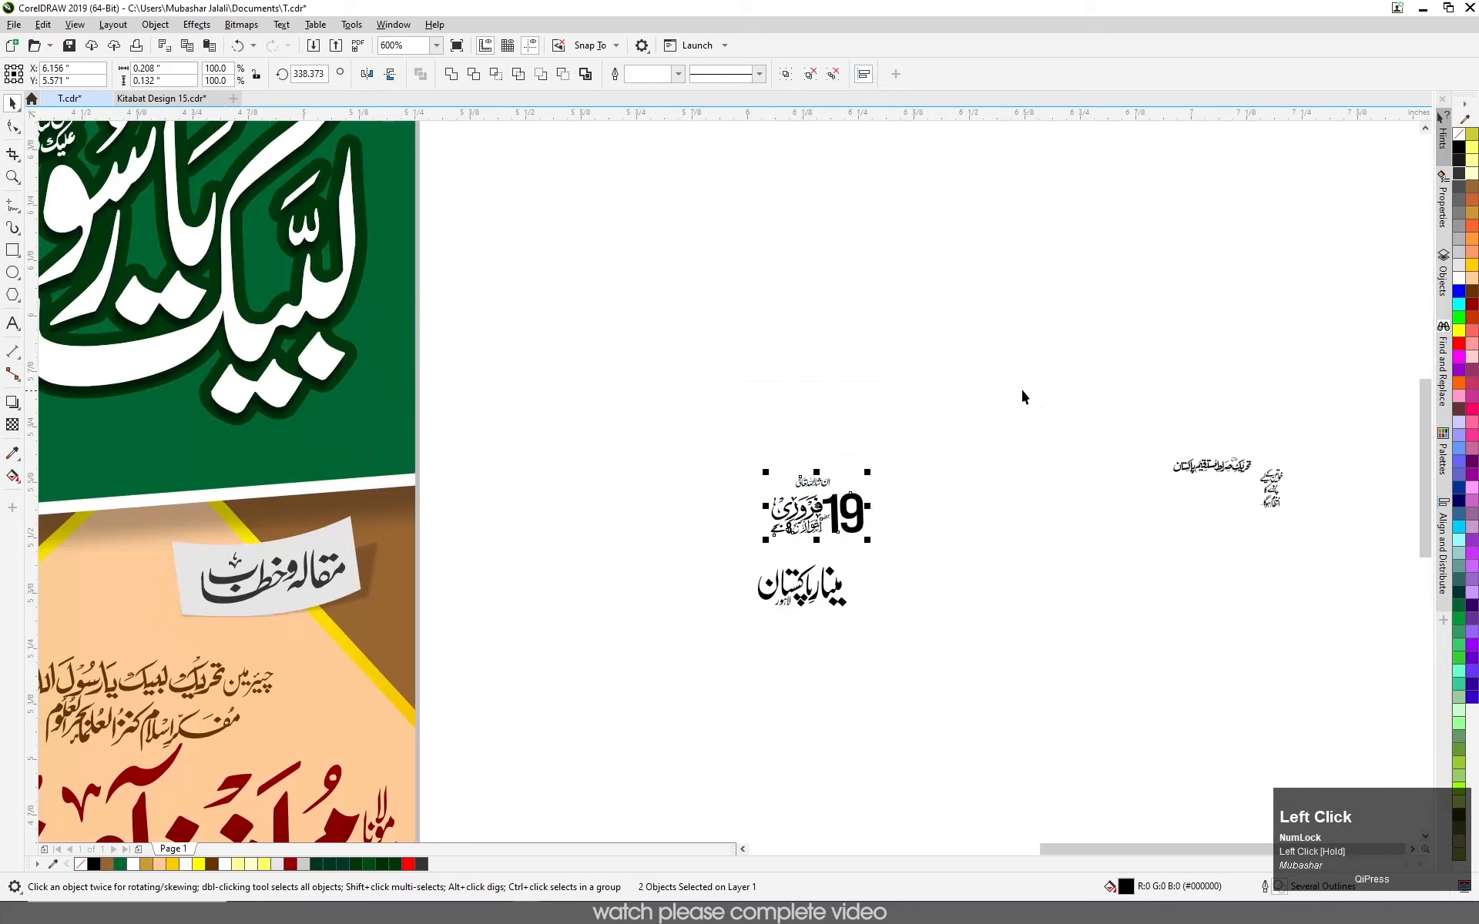
- Move the one-line organisation lettering and the three-line women's seating notice closer to the poster
drag(1248, 501, 997, 622)
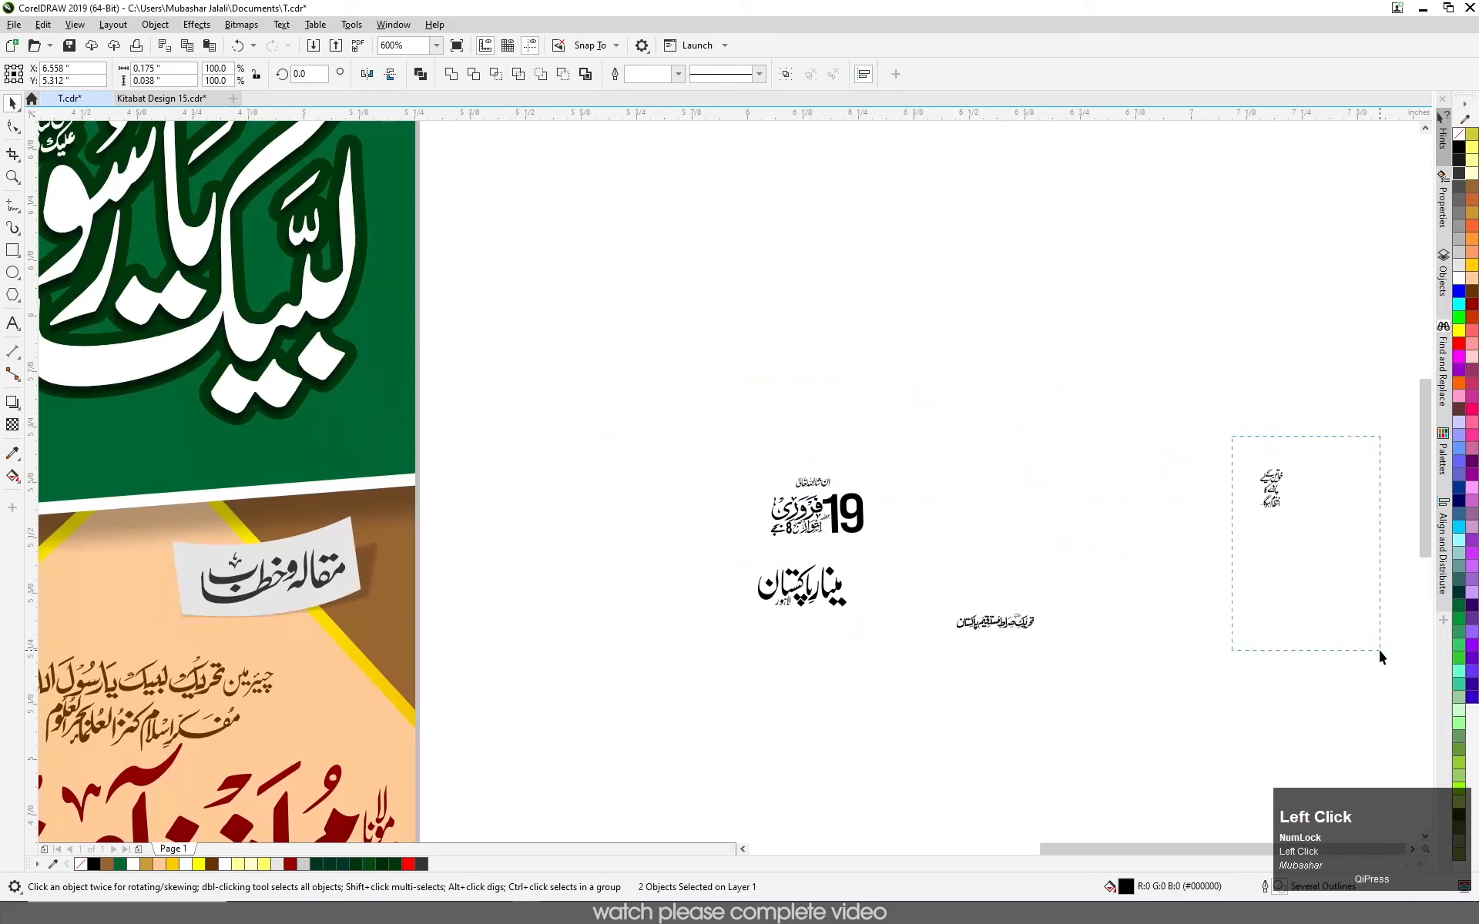
drag(1380, 655, 1380, 655)
drag(1271, 489, 753, 733)
scroll(1234, 532, down, 2)
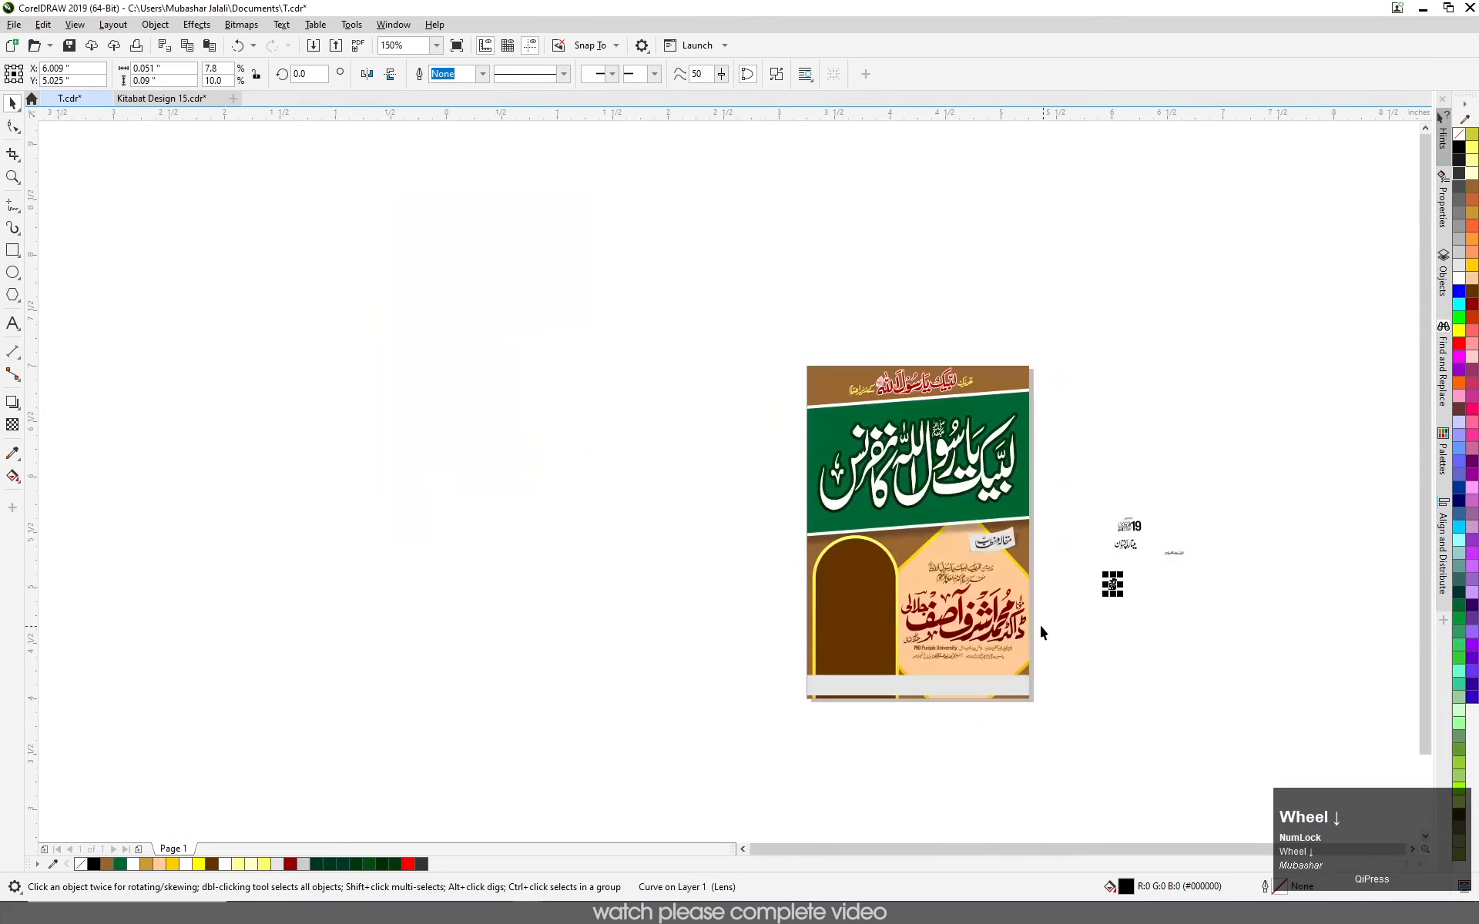
- Place the three-line women's notice on the brown area between arch and octagon and enlarge it to about 0.13 by 0.22 inch
scroll(1044, 631, up, 2)
drag(1336, 485, 500, 312)
scroll(485, 316, up, 2)
drag(531, 513, 465, 630)
- Nudge the three-line women's notice slightly left and down between the arch and the octagon
key(Left)
key(Left)
key(Left)
key(Down)
key(Down)
key(Right)
key(Down)
scroll(605, 553, down, 2)
scroll(606, 553, down, 2)
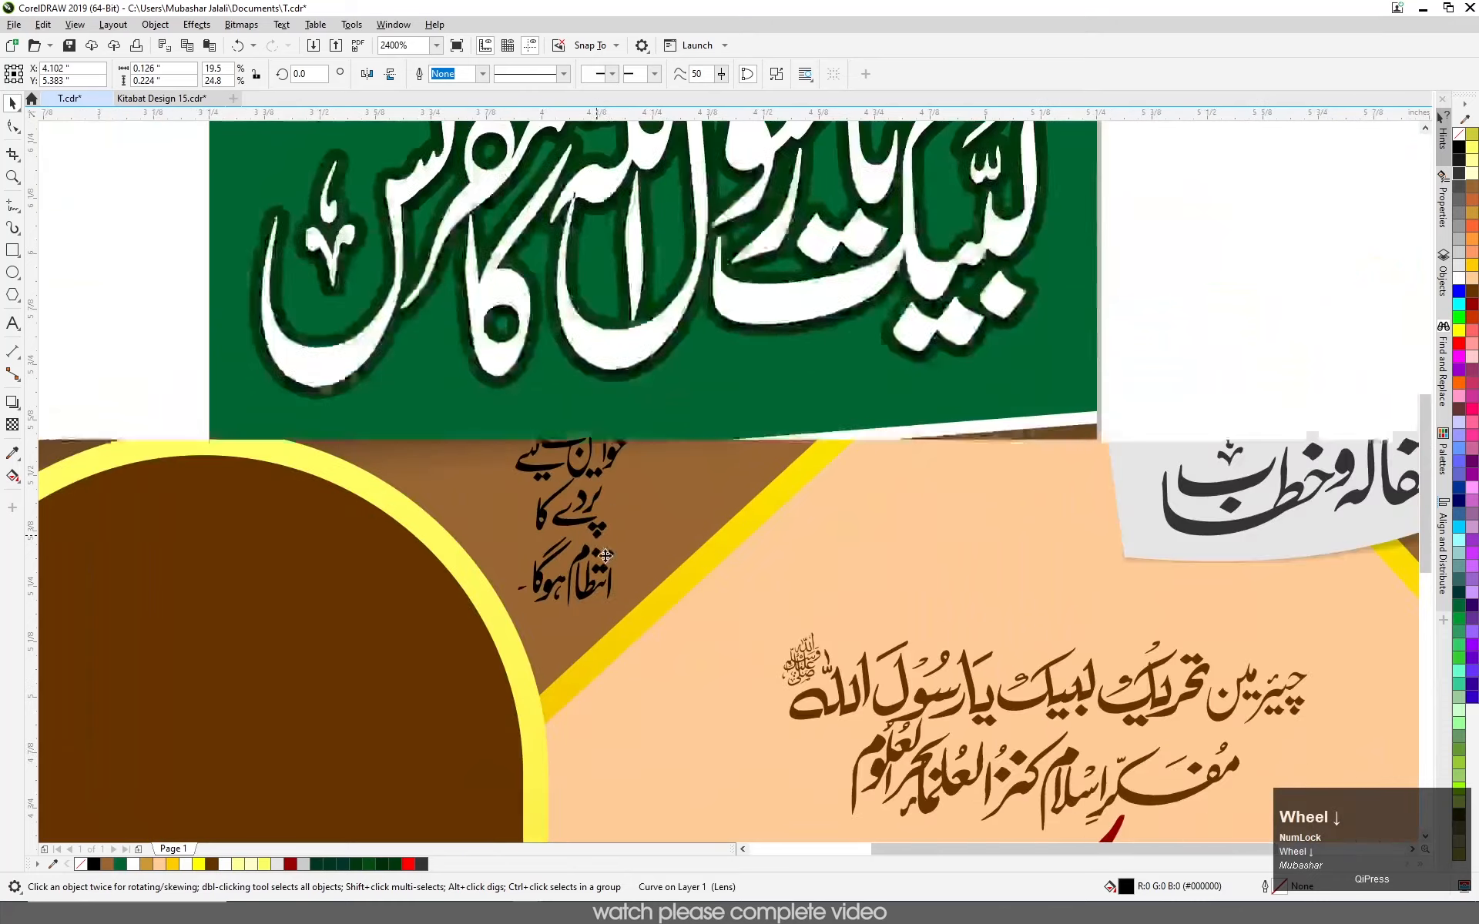
- Enlarge the three-line women's notice to about 0.136 by 0.24 inch and nudge it slightly left
scroll(626, 535, up, 5)
mouse_move(577, 745)
mouse_down()
mouse_move(585, 786)
mouse_move(583, 761)
mouse_up()
key(Left)
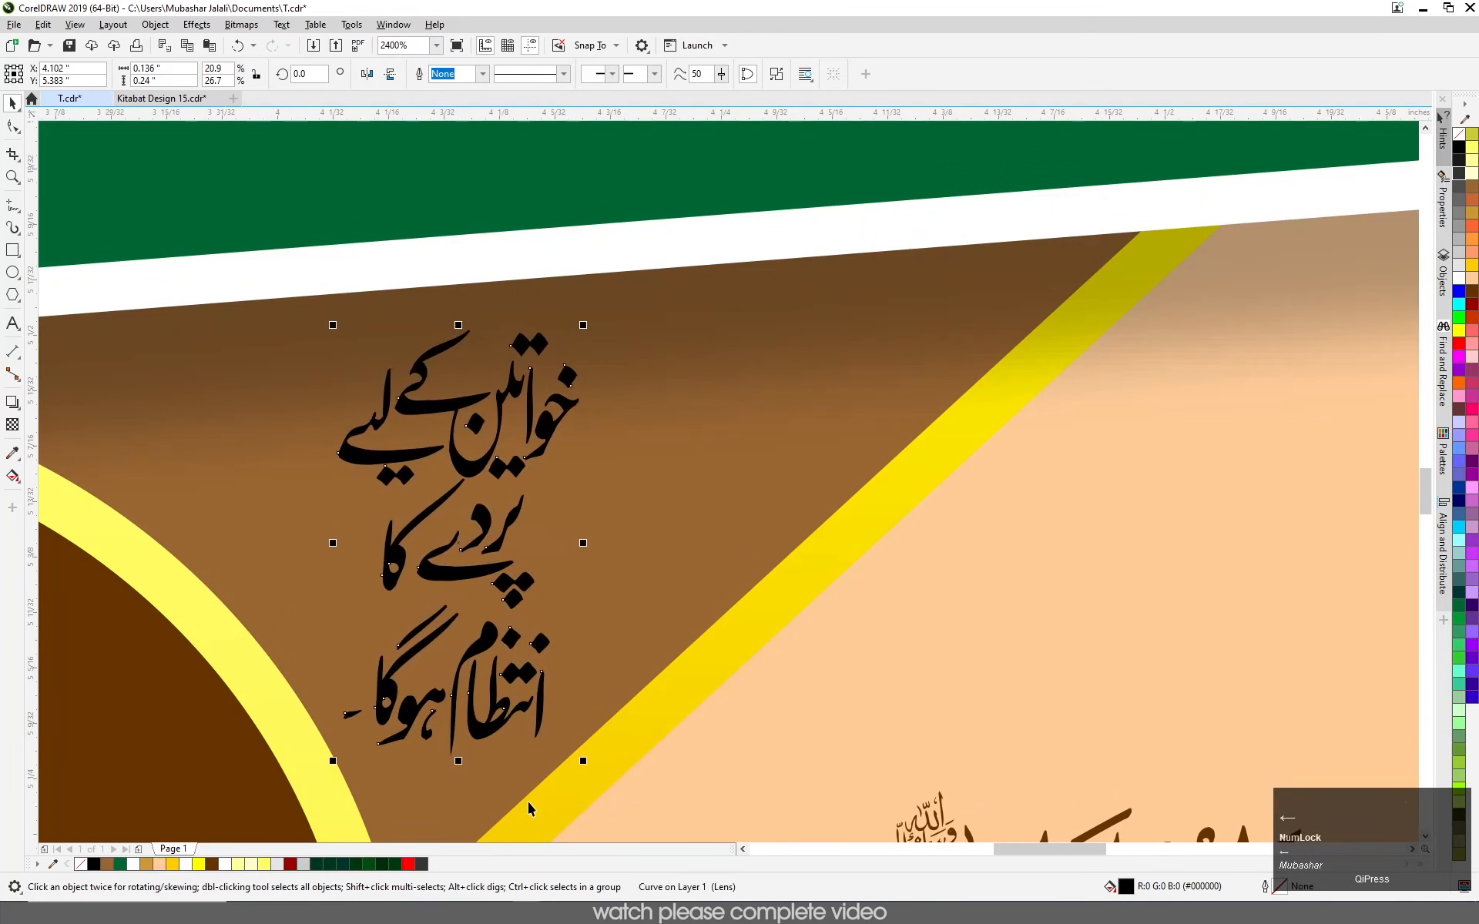
scroll(713, 479, down, 2)
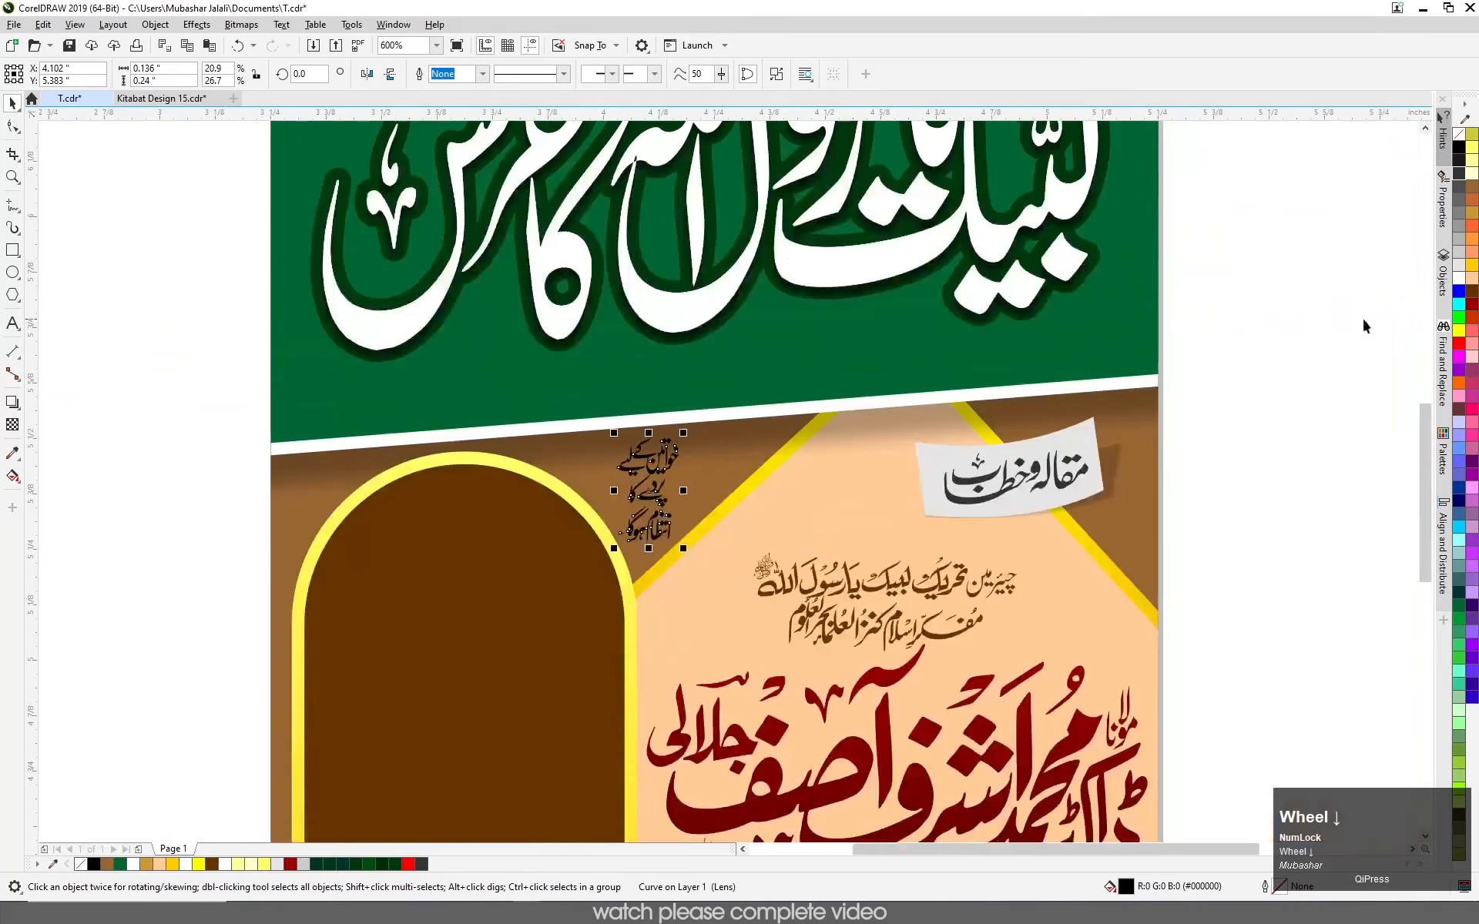
- Fill the three-line women's seating notice with white
click(1459, 342)
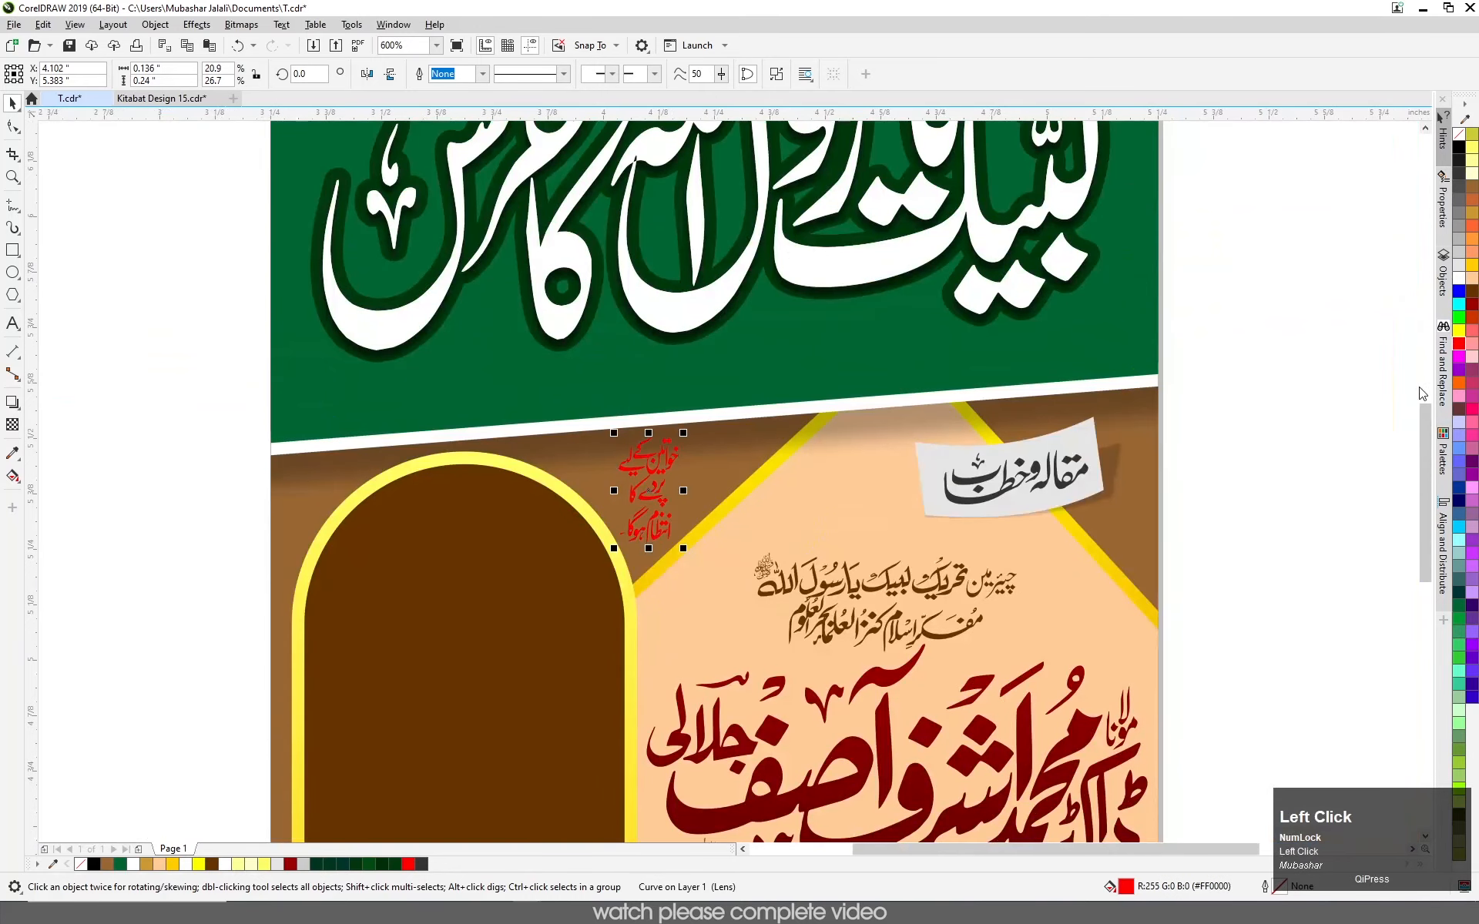
click(1459, 277)
scroll(652, 463, up, 1)
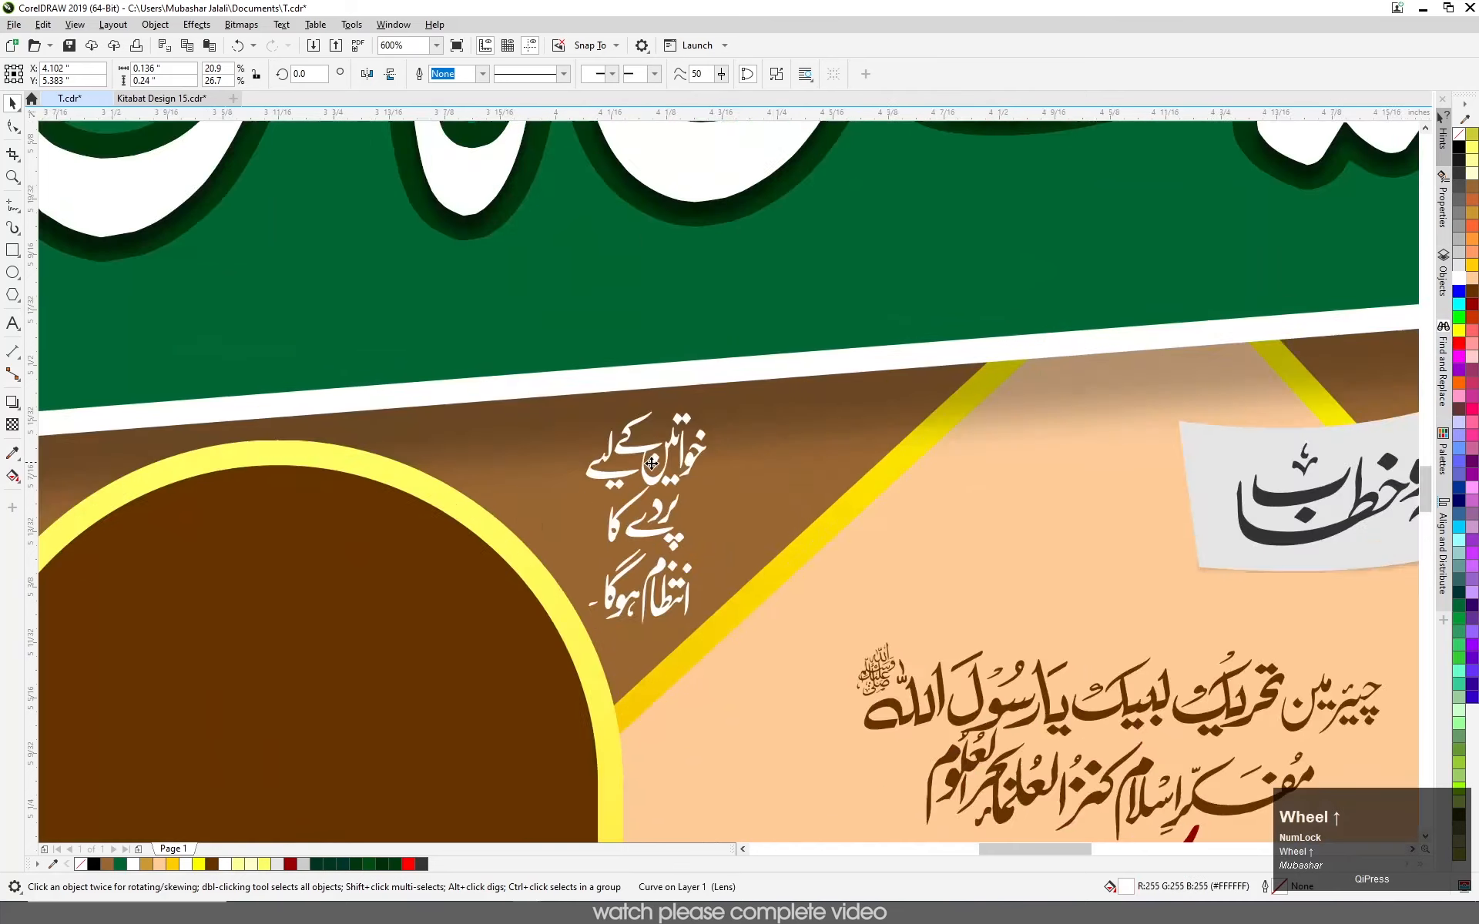
- Shrink the white women's notice to about 0.131 by 0.231 inch and nudge it slightly down
scroll(651, 463, up, 1)
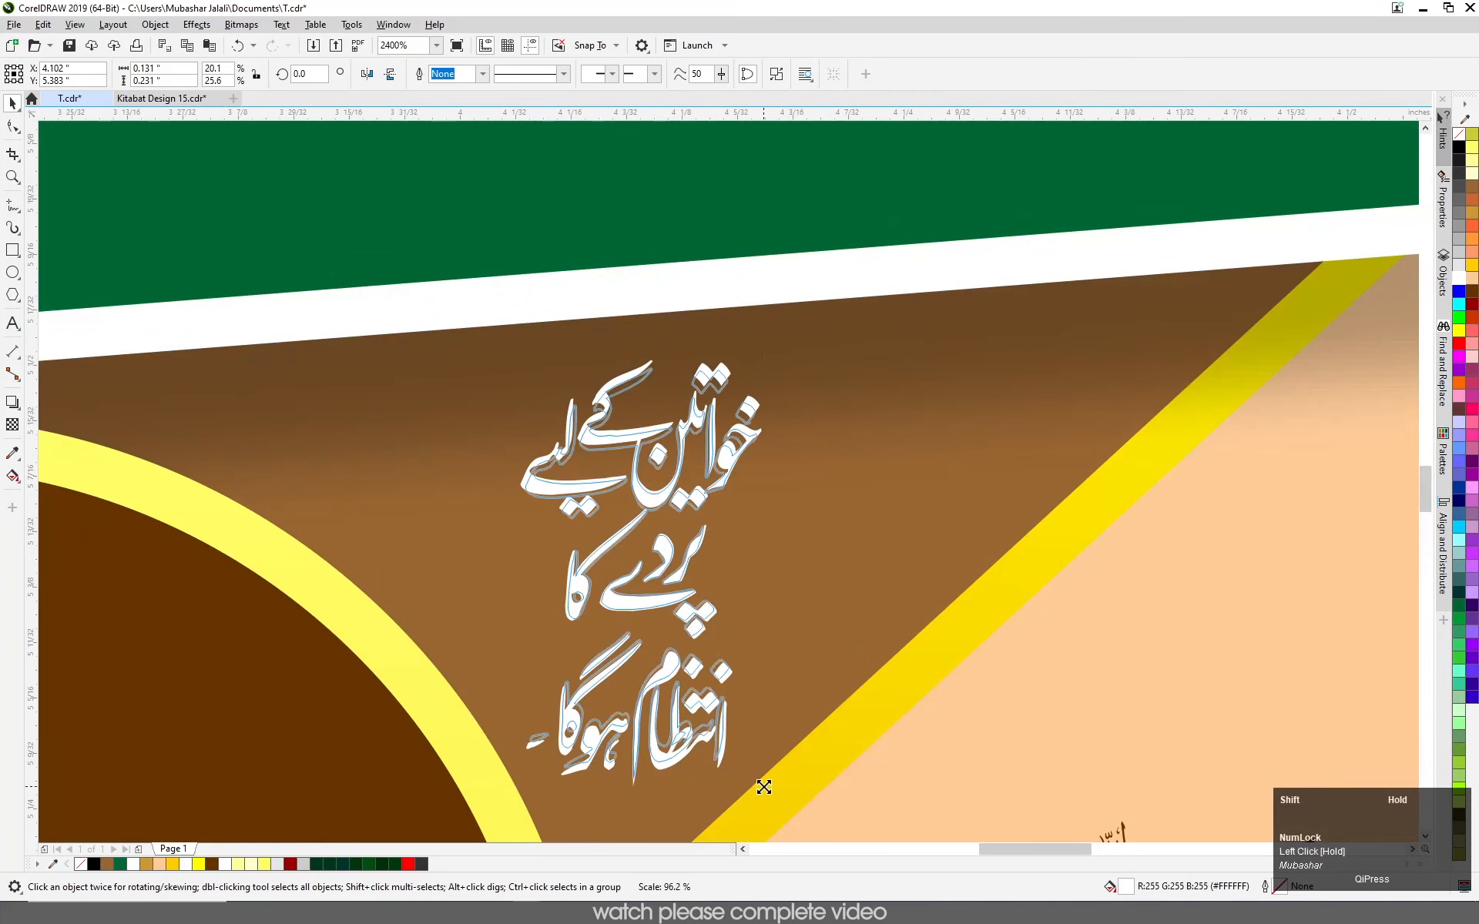
scroll(770, 463, down, 2)
key(Down)
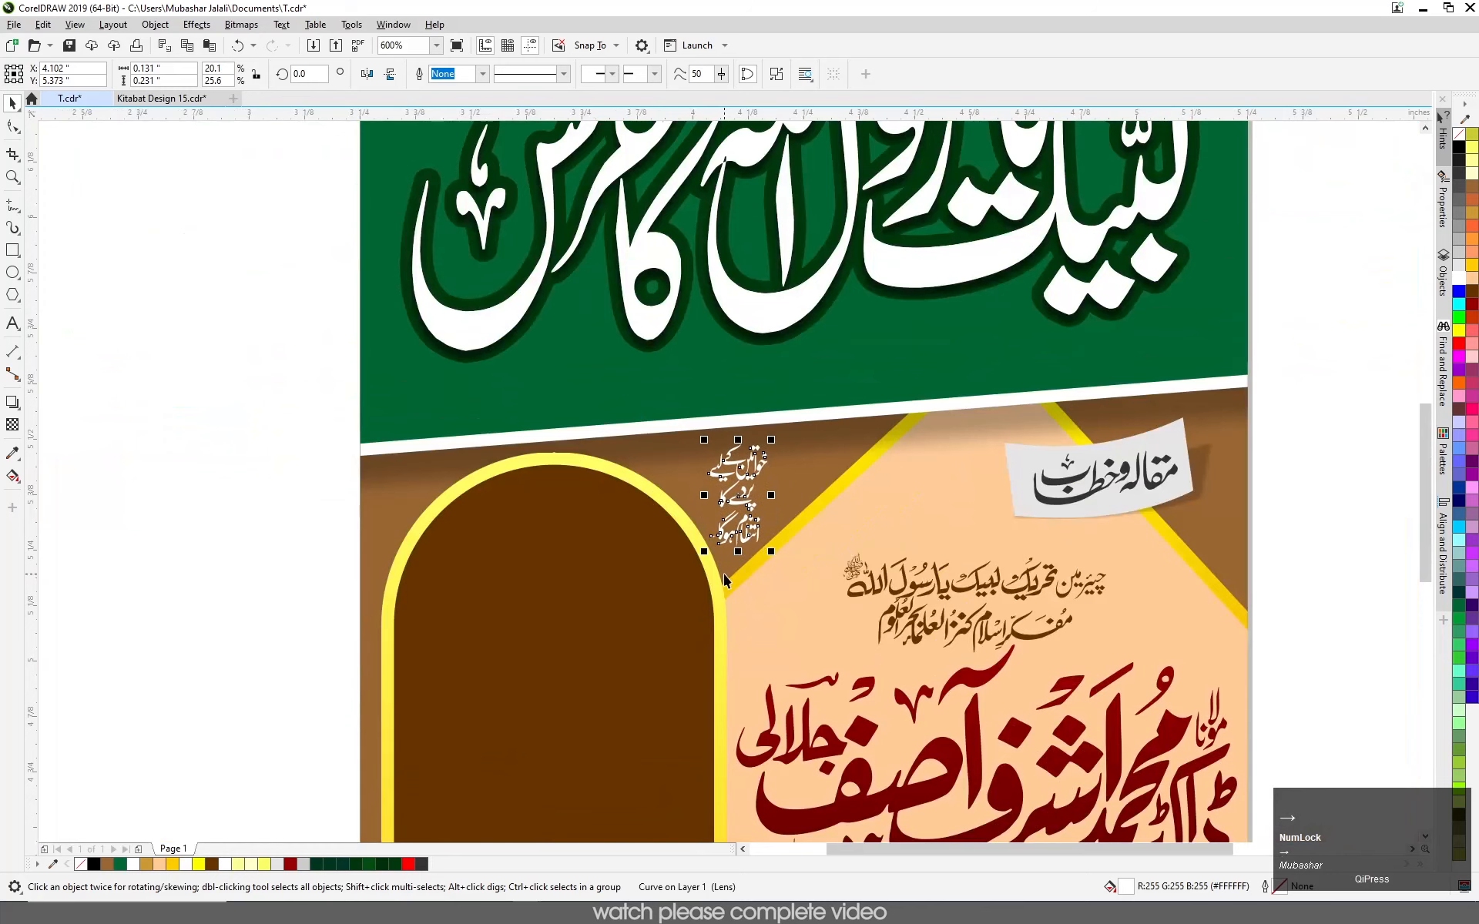
scroll(734, 493, down, 1)
scroll(734, 494, down, 1)
scroll(732, 570, up, 1)
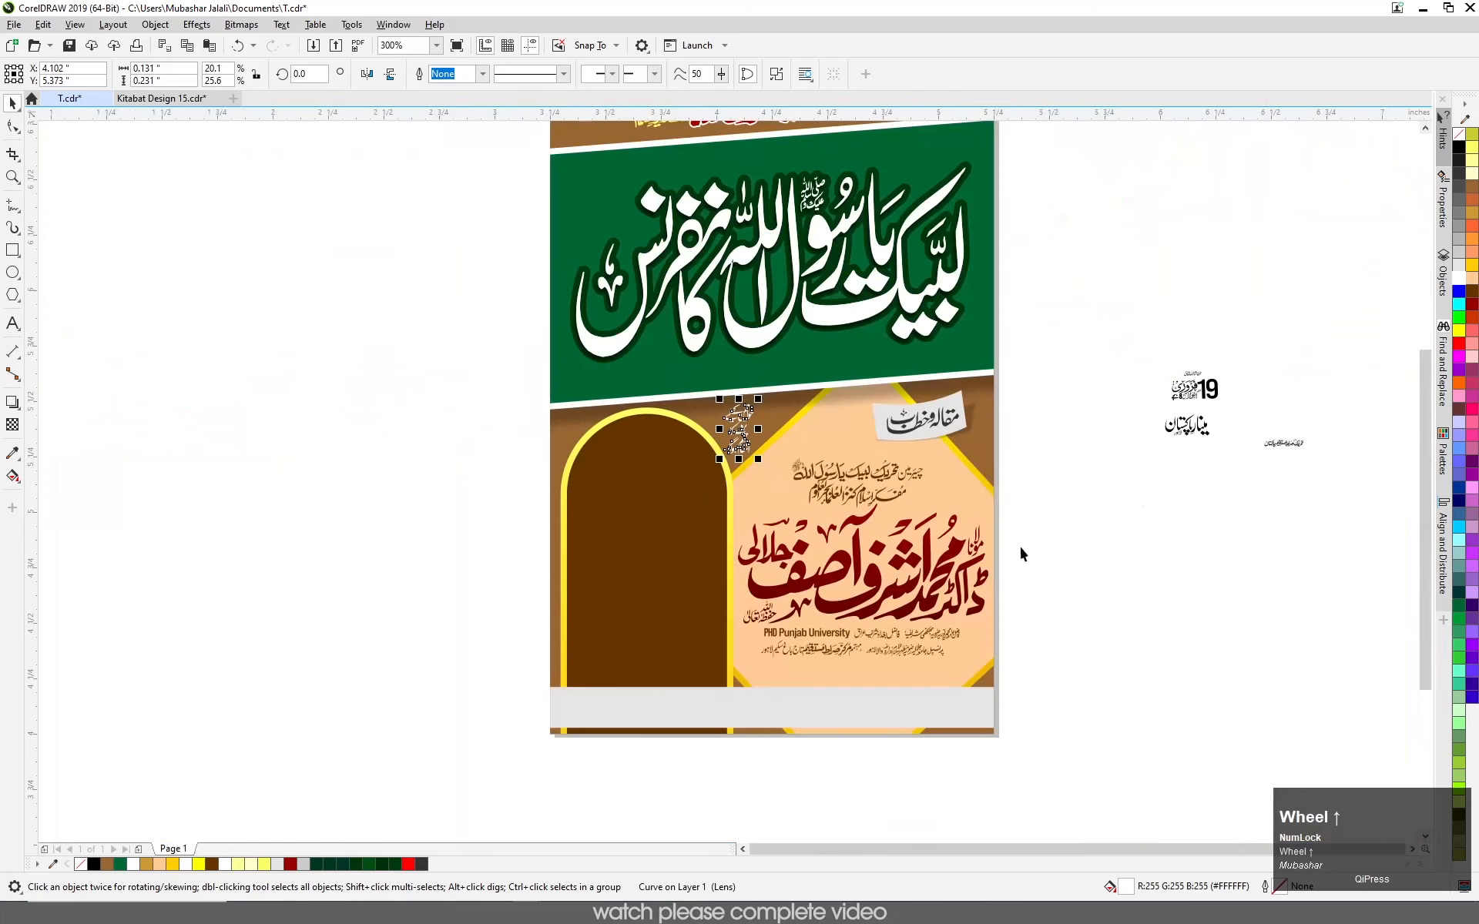
- Place the one-line organisation lettering on the grey strip along the poster's base and enlarge it to about 0.8 by 0.17 inch
click(1147, 504)
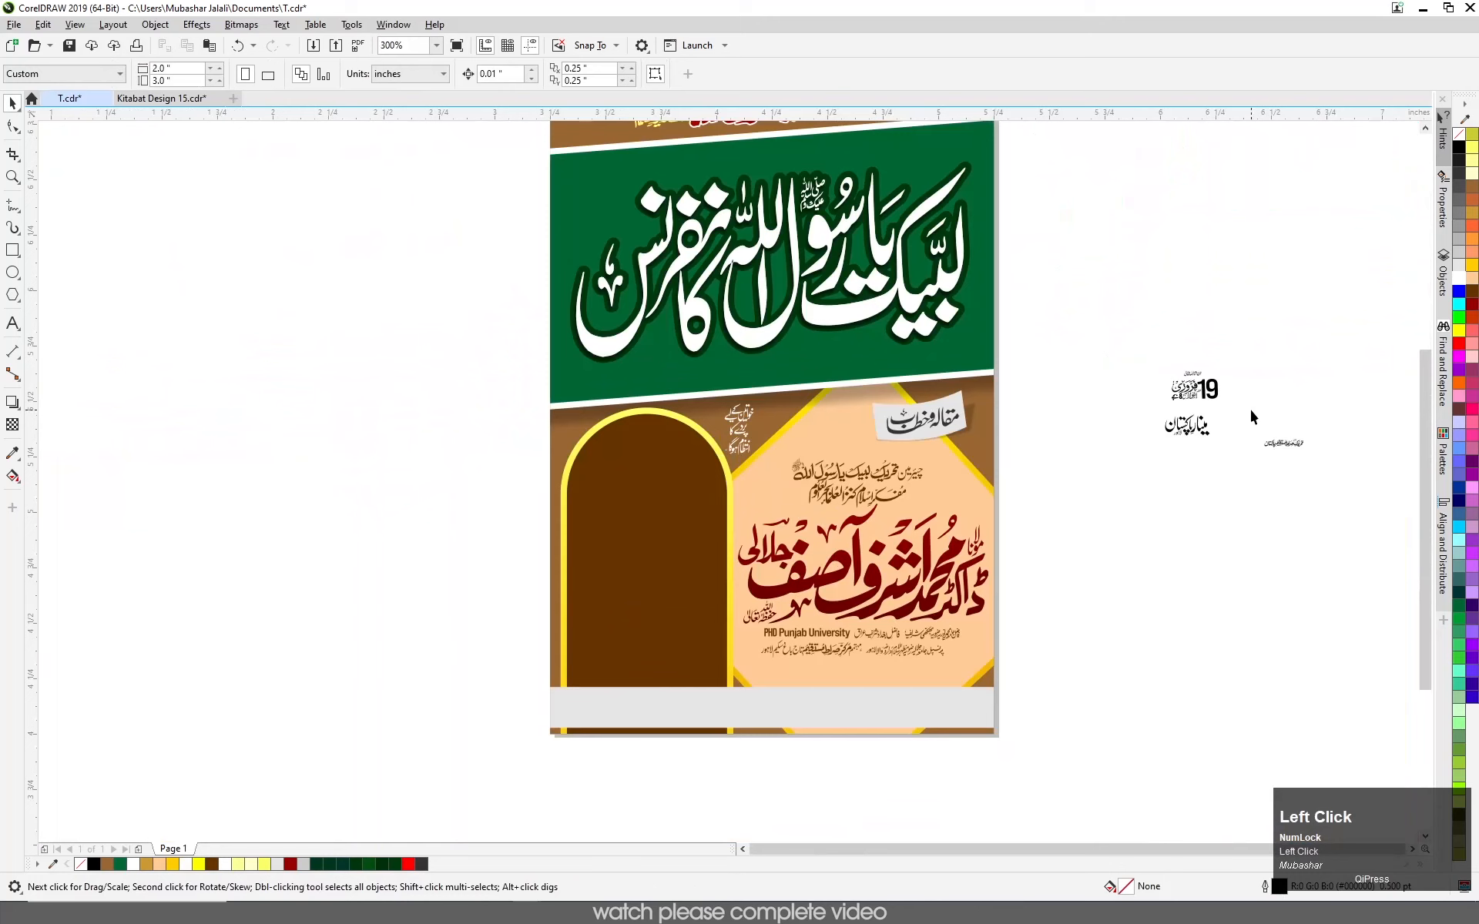
click(1294, 445)
drag(1294, 446, 752, 725)
scroll(752, 725, up, 3)
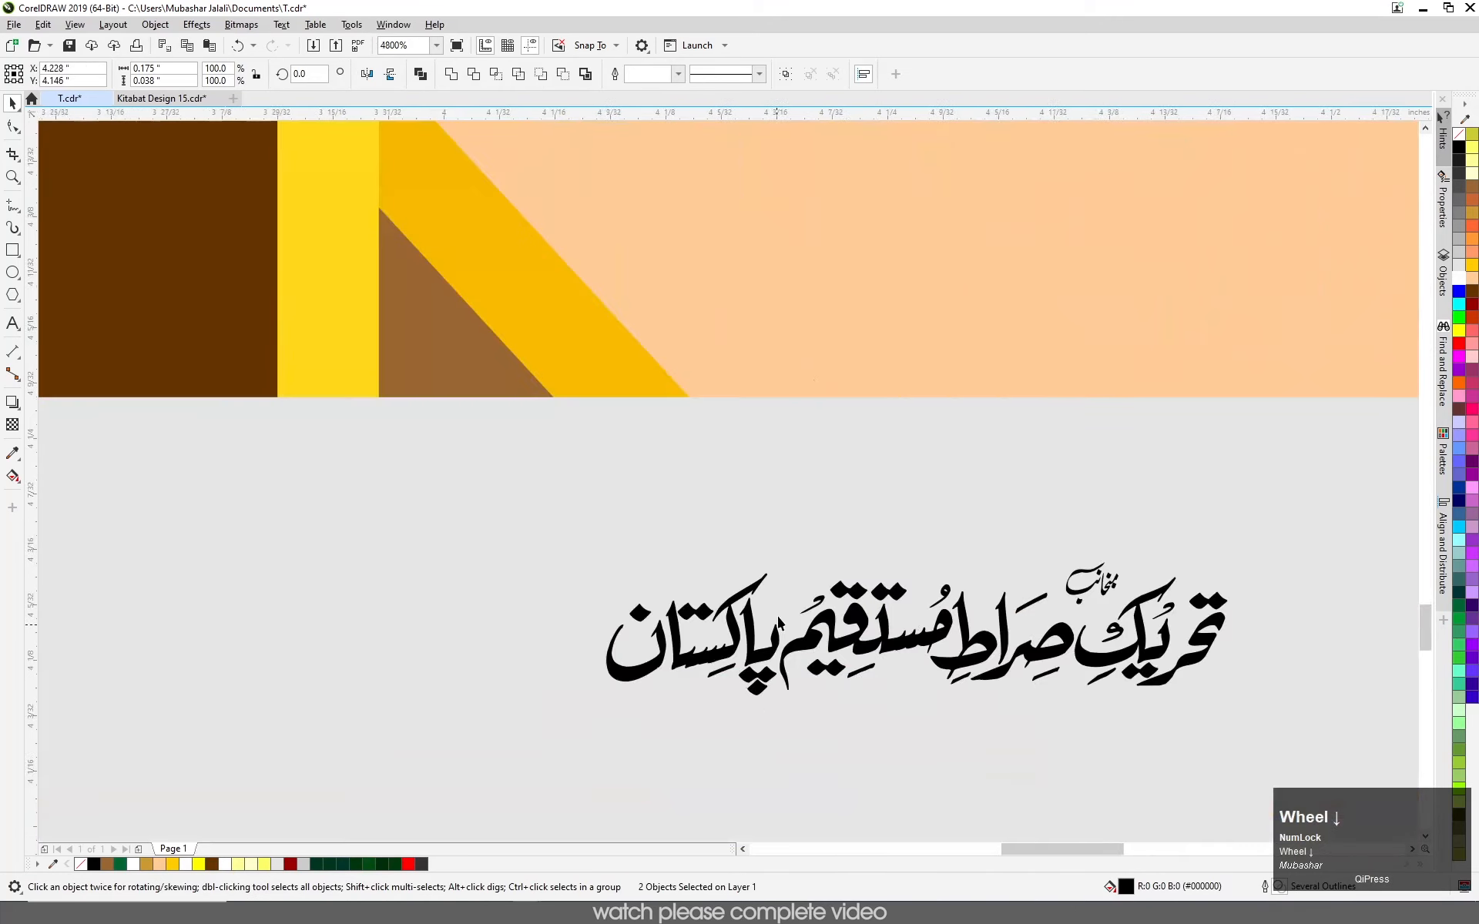
scroll(790, 789, down, 2)
drag(791, 626, 411, 777)
key(Up)
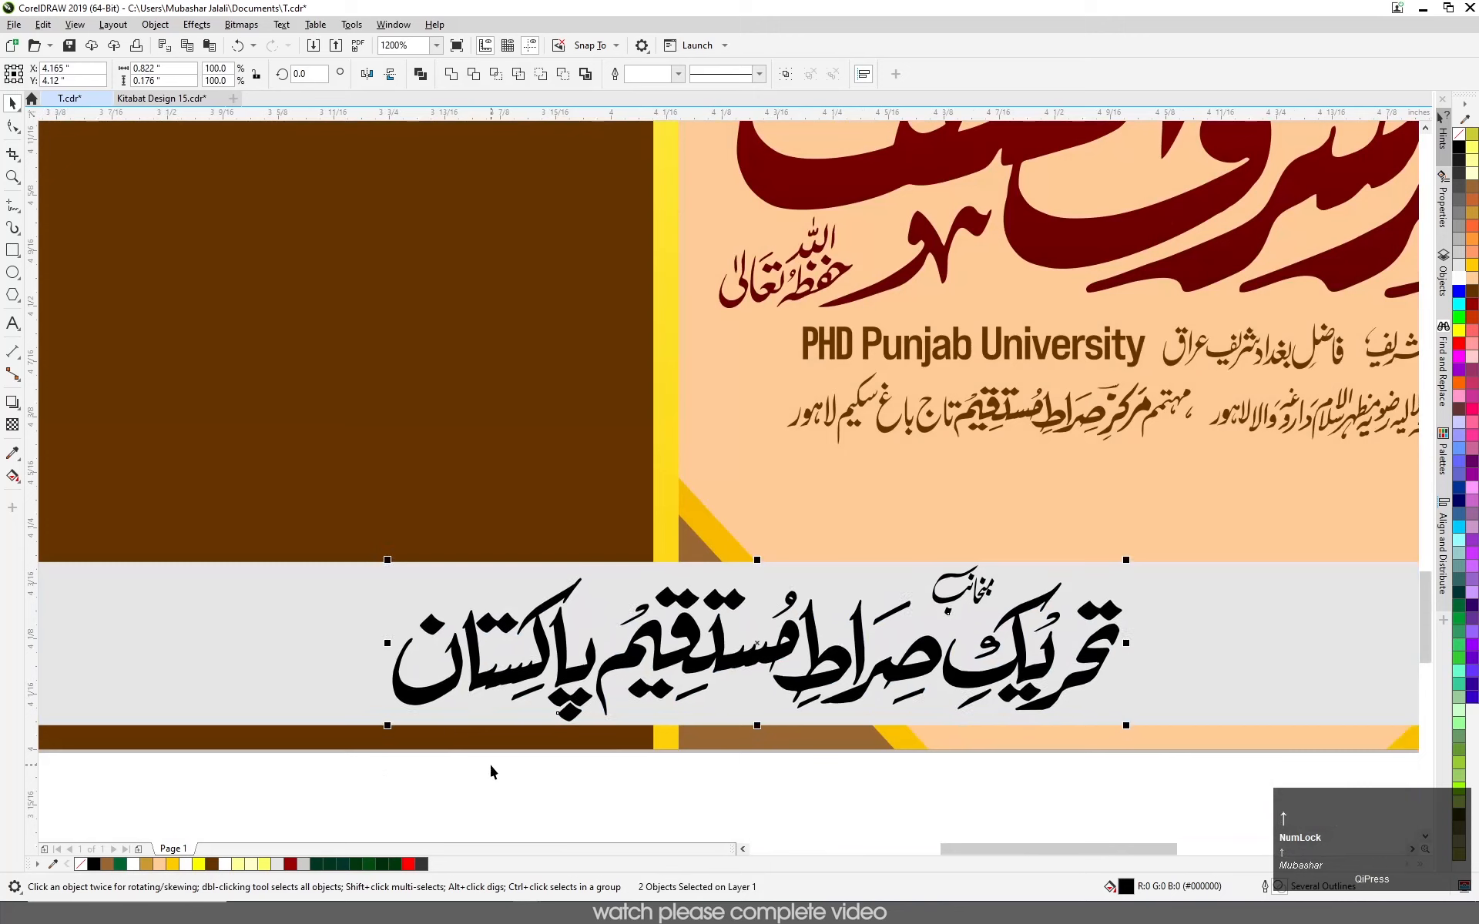
scroll(1129, 560, down, 4)
scroll(1137, 621, down, 1)
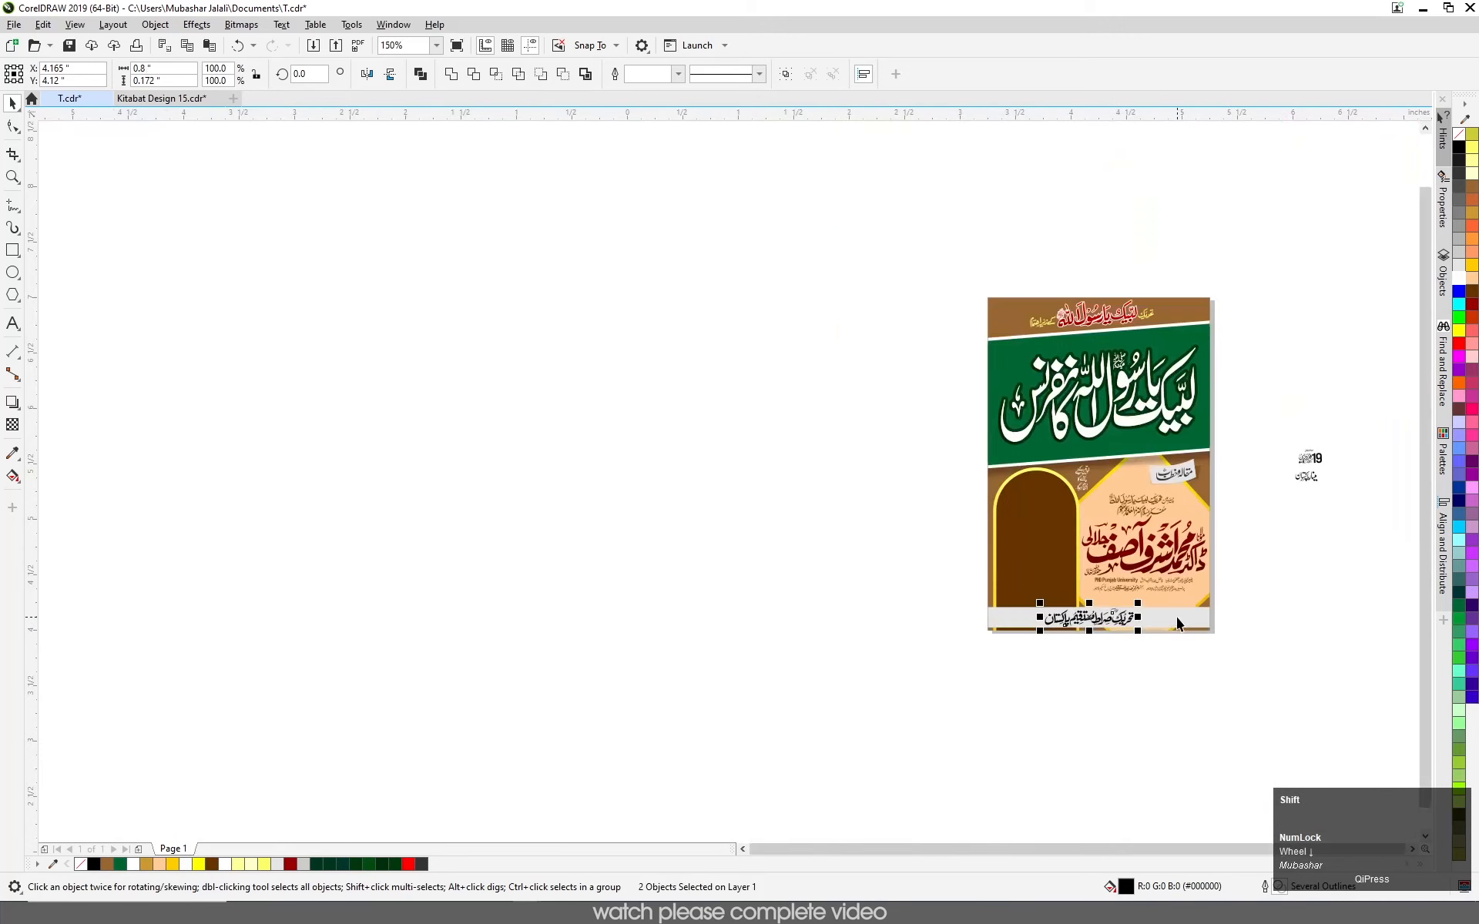
- Centre the organisation lettering horizontally on the poster
shift+click(1178, 621)
key(c)
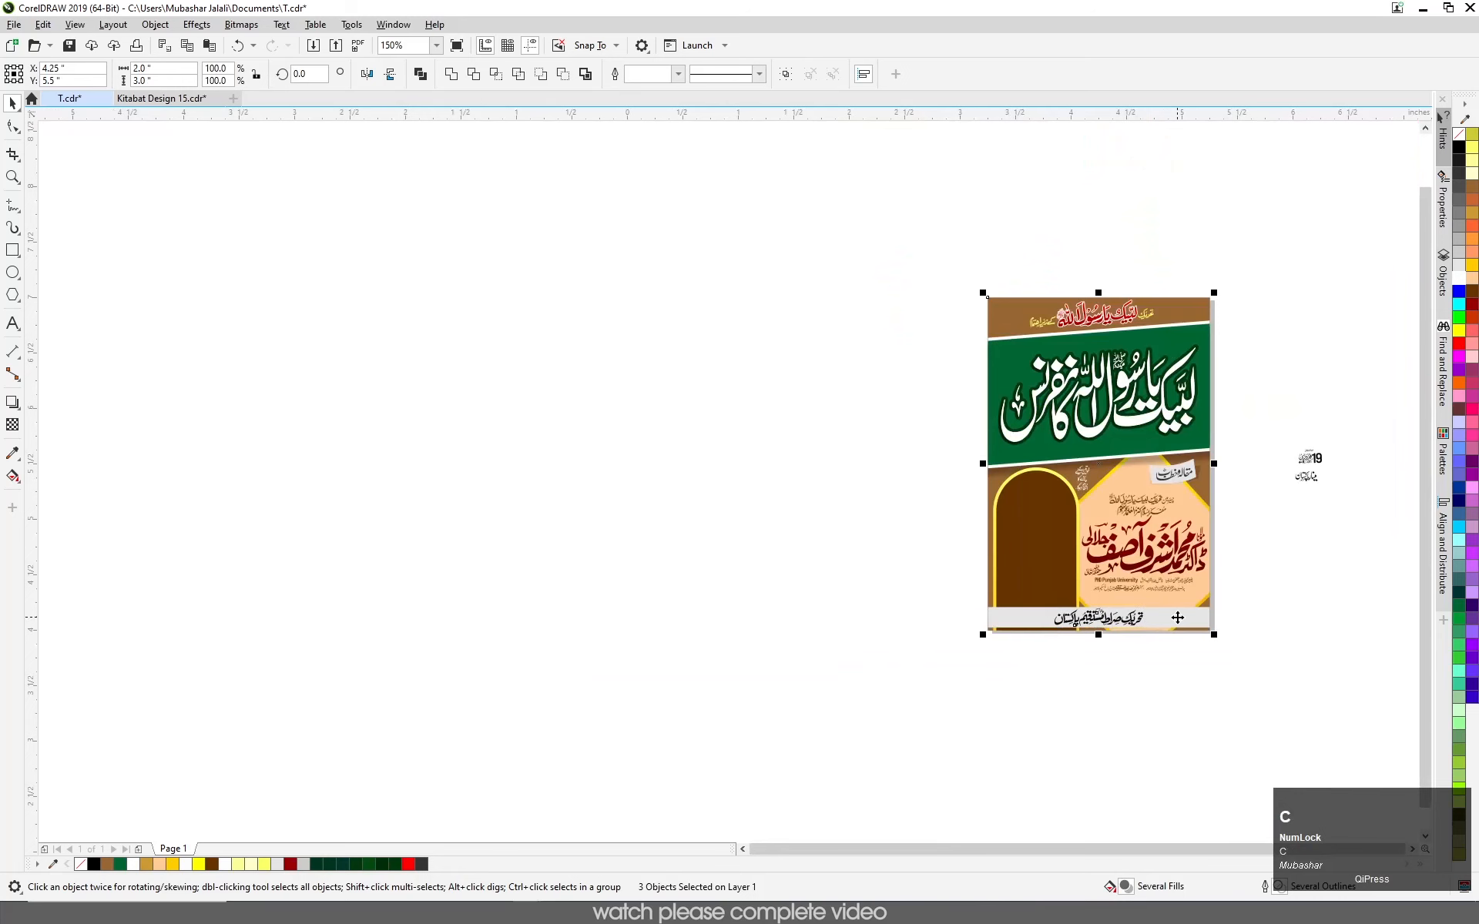
click(1087, 705)
- Nudge the small word above the organisation lettering slightly downward, near the lettering's first word
scroll(1123, 632, up, 2)
drag(1123, 632, 978, 466)
scroll(977, 466, up, 2)
drag(934, 629, 1293, 626)
scroll(702, 600, down, 2)
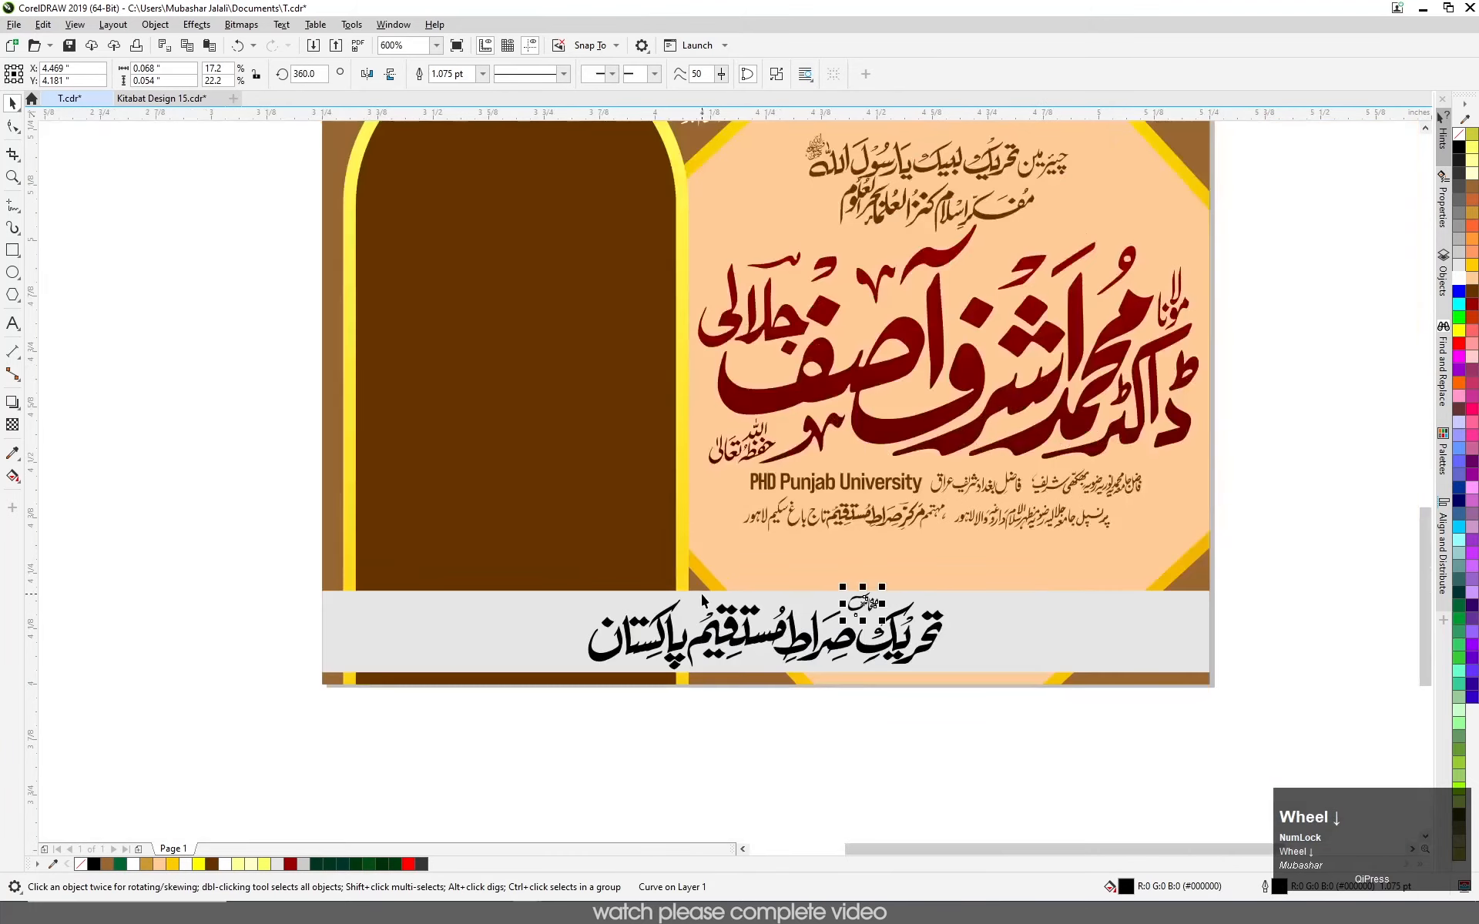
scroll(883, 663, up, 2)
drag(780, 455, 778, 462)
scroll(778, 463, down, 2)
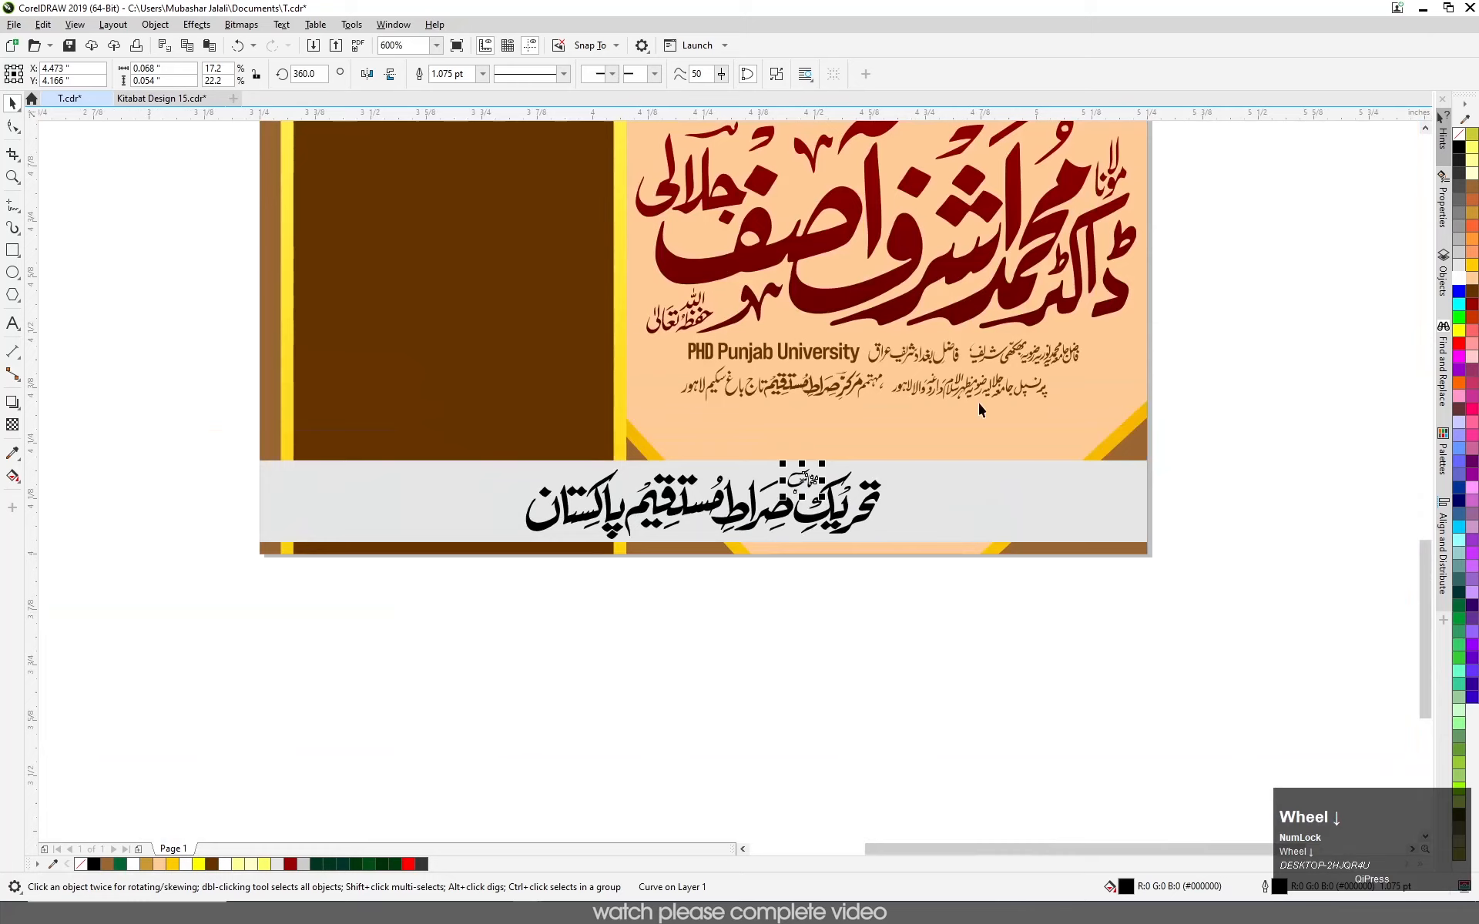
- Move the small word toward the middle of the organisation lettering, at the grey strip's upper edge
scroll(936, 481, up, 1)
scroll(936, 486, down, 3)
scroll(917, 488, up, 1)
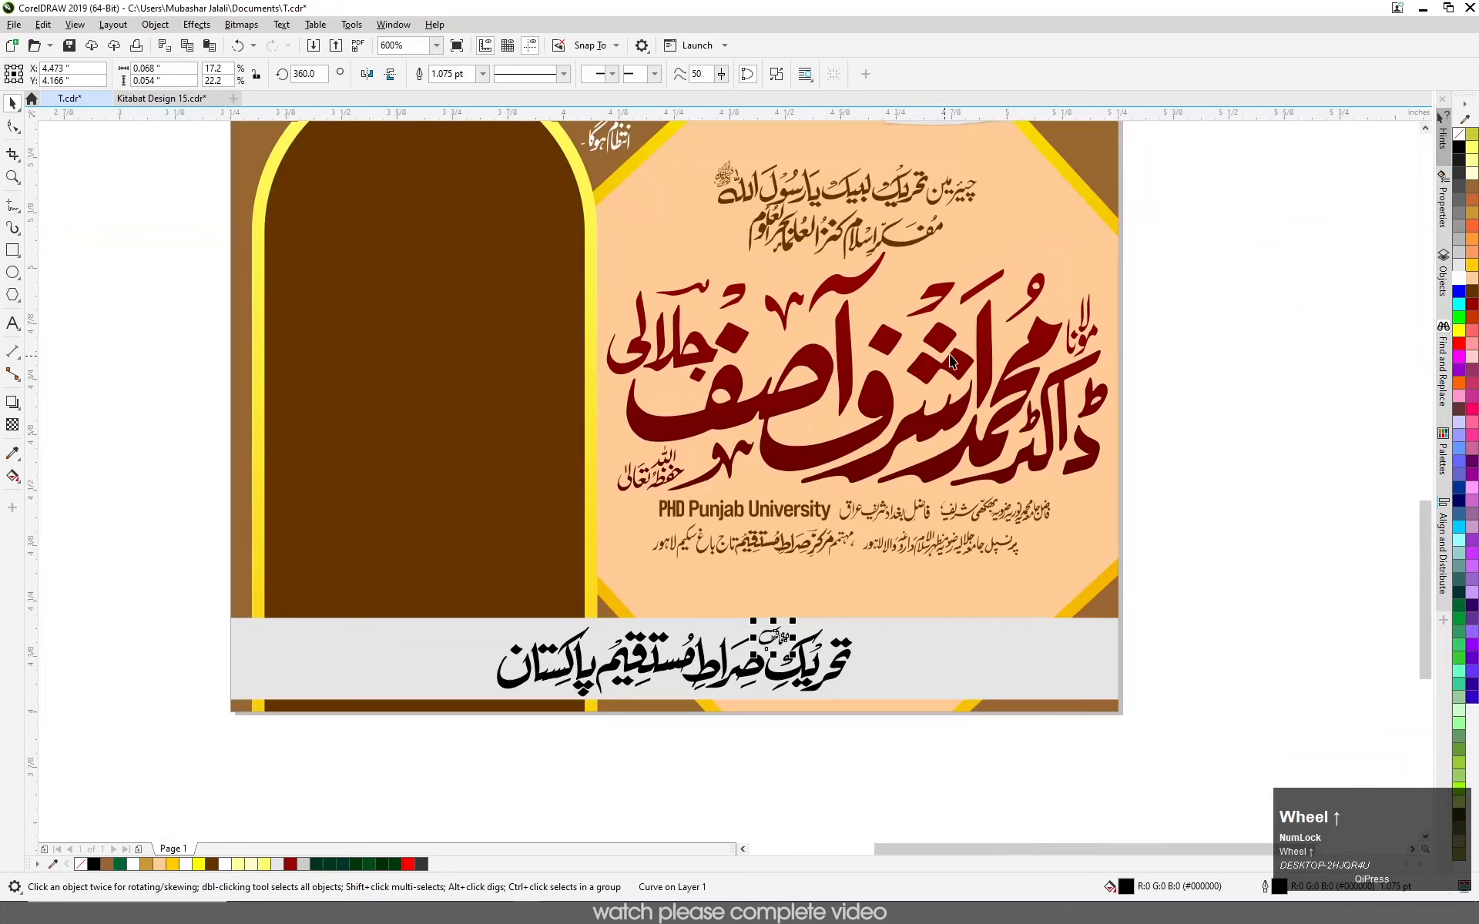
scroll(759, 658, up, 2)
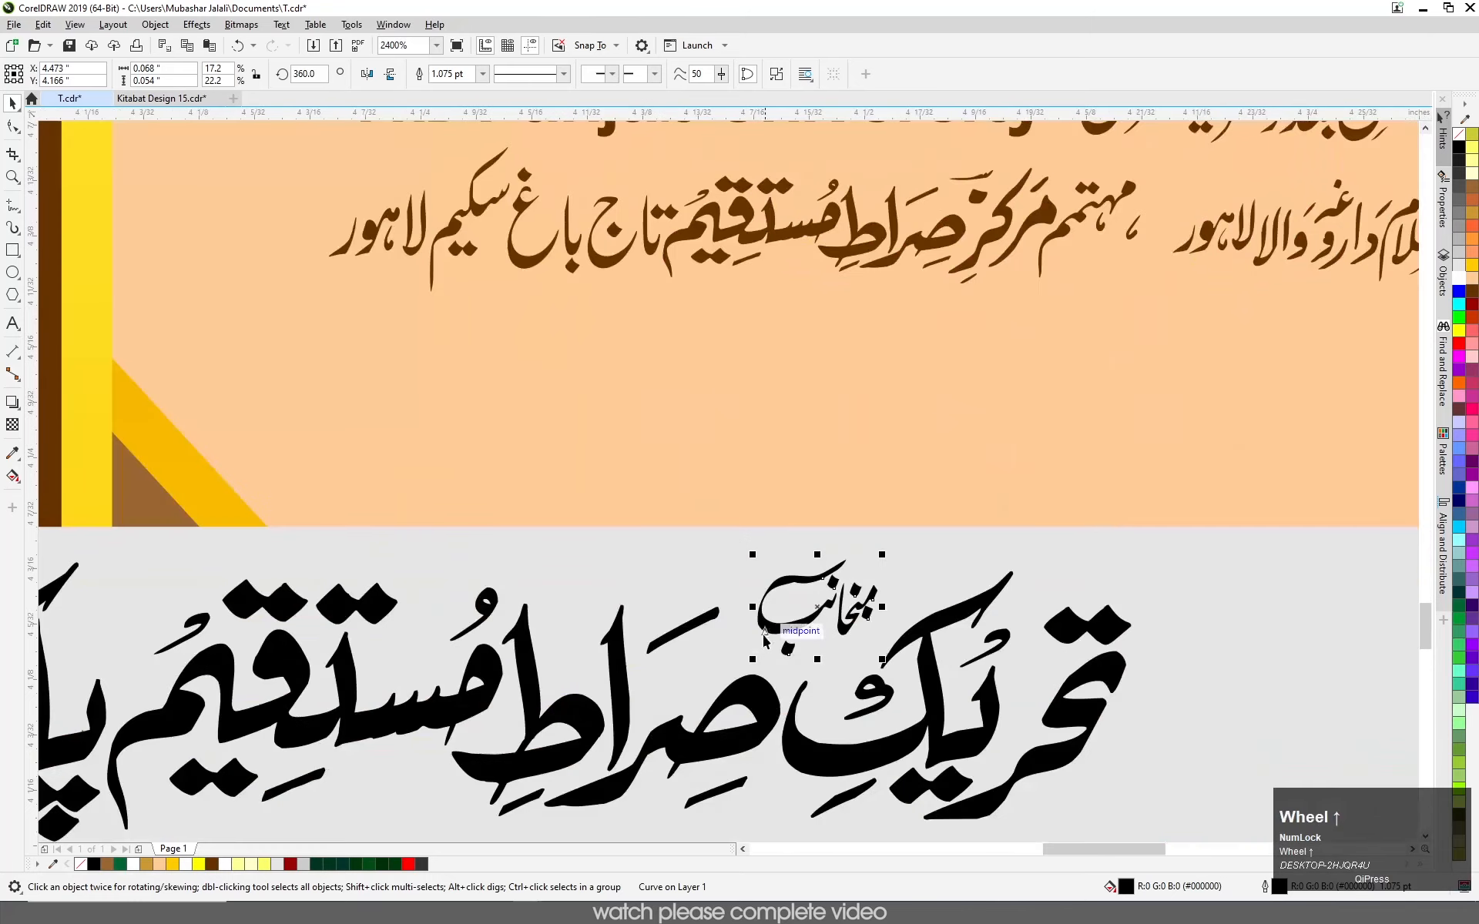
drag(774, 635, 562, 576)
scroll(702, 594, down, 2)
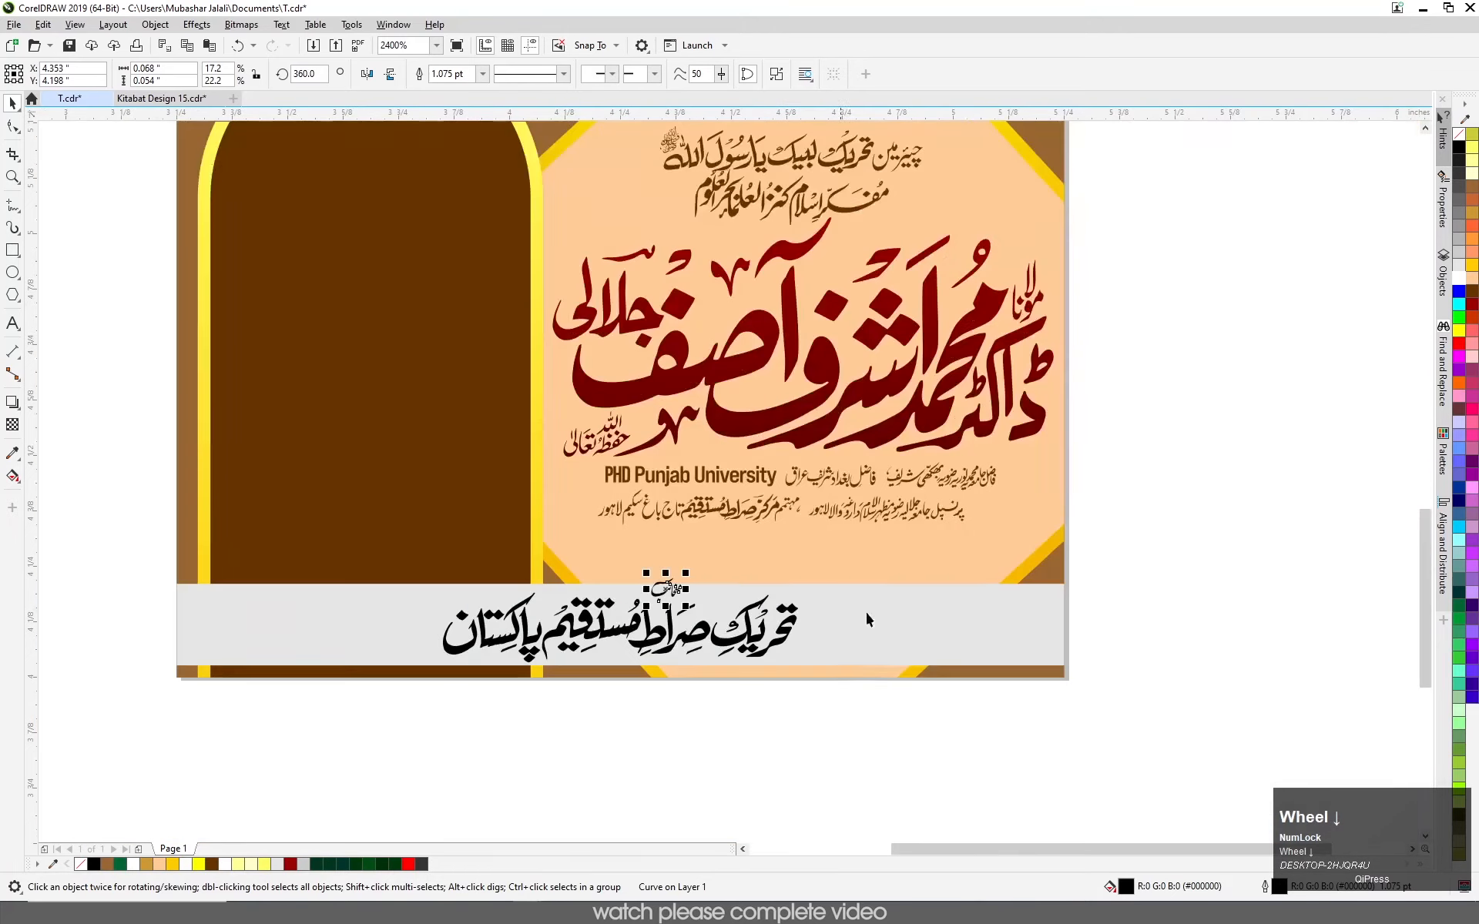
scroll(941, 327, down, 3)
scroll(965, 339, up, 2)
drag(952, 358, 915, 655)
right_click(922, 613)
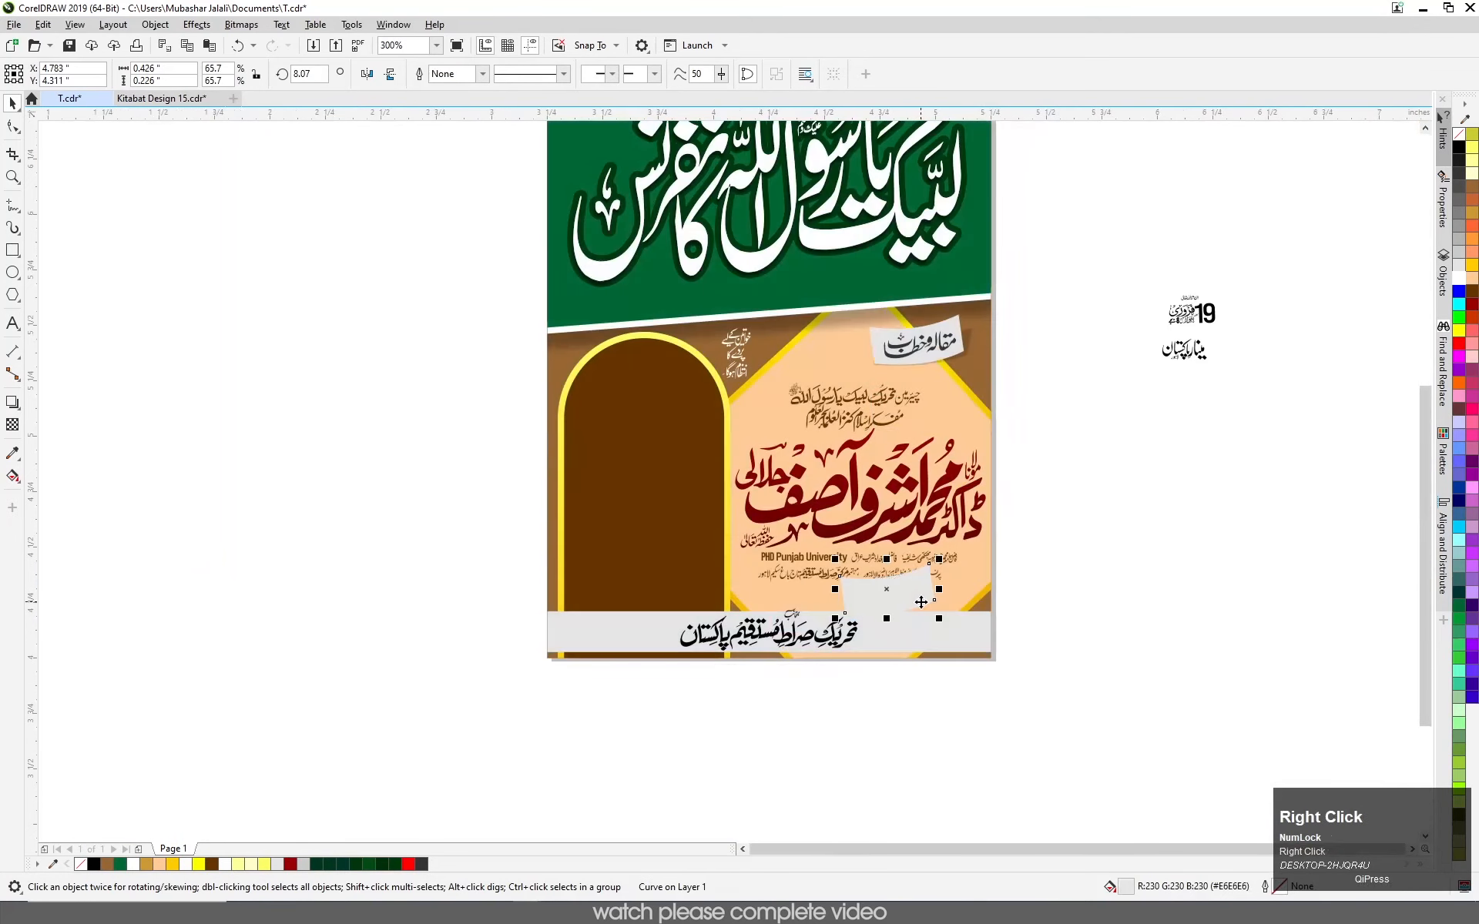
key(Delete)
drag(963, 340, 950, 584)
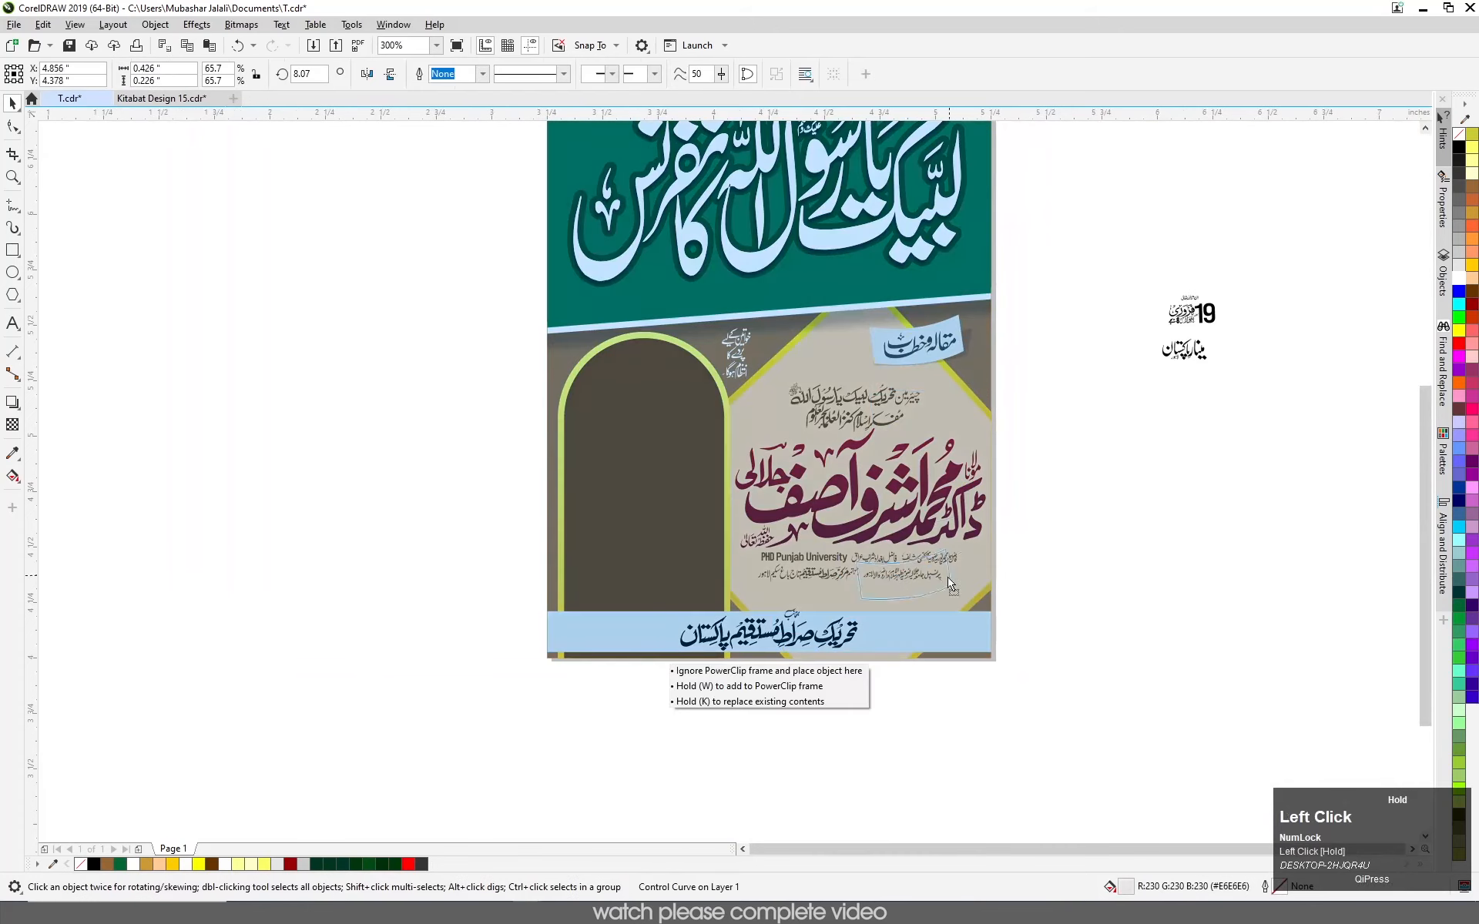
right_click(956, 608)
key(Delete)
- Copy the curved grey paper label together with its drop shadow to just above the grey bottom strip
click(972, 337)
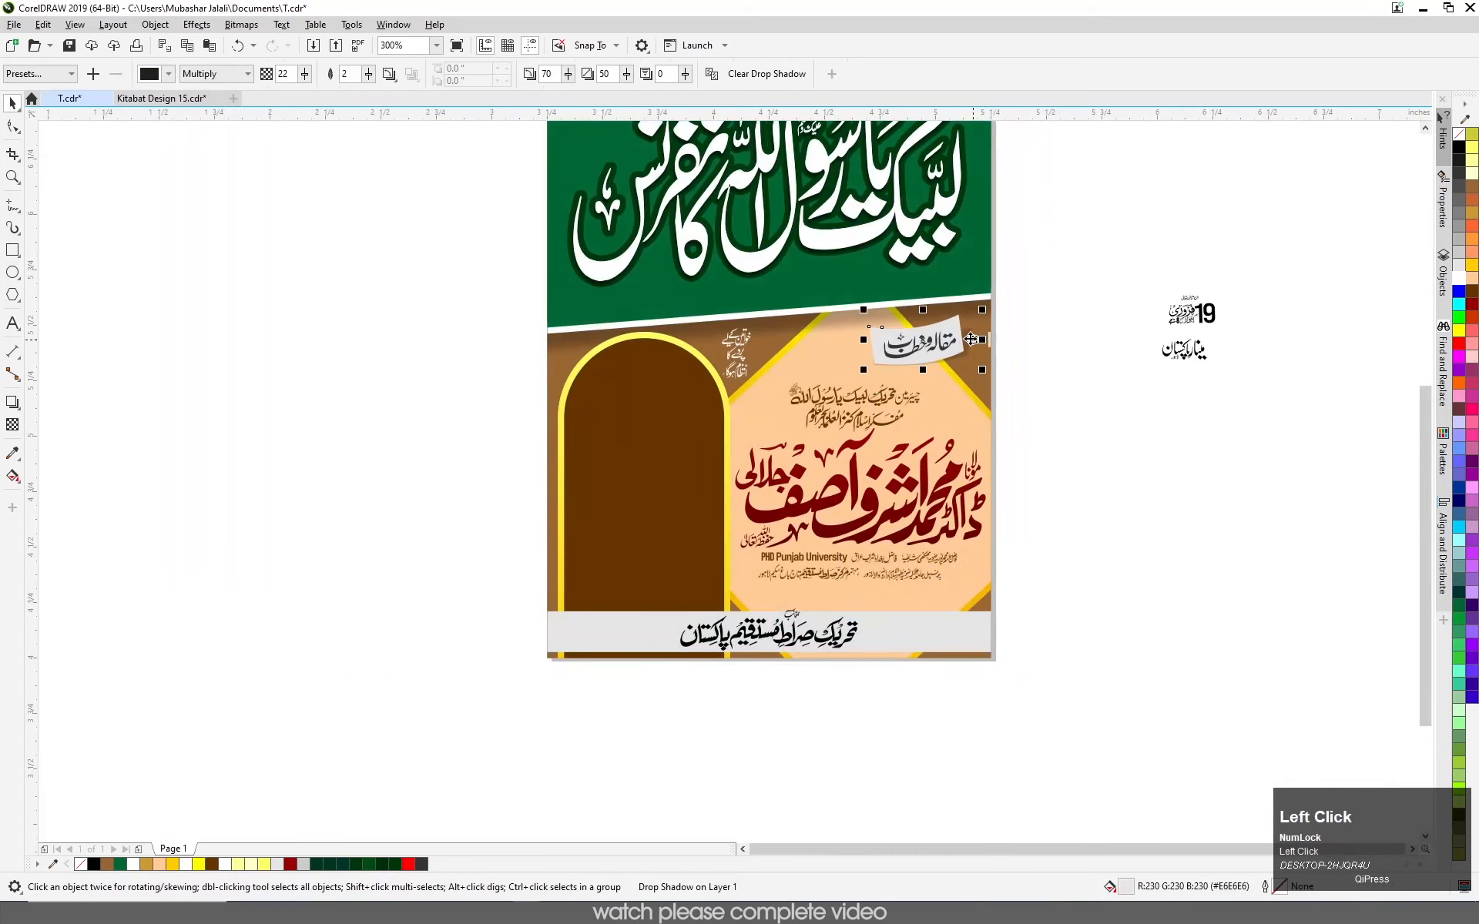
drag(975, 337, 942, 595)
right_click(942, 594)
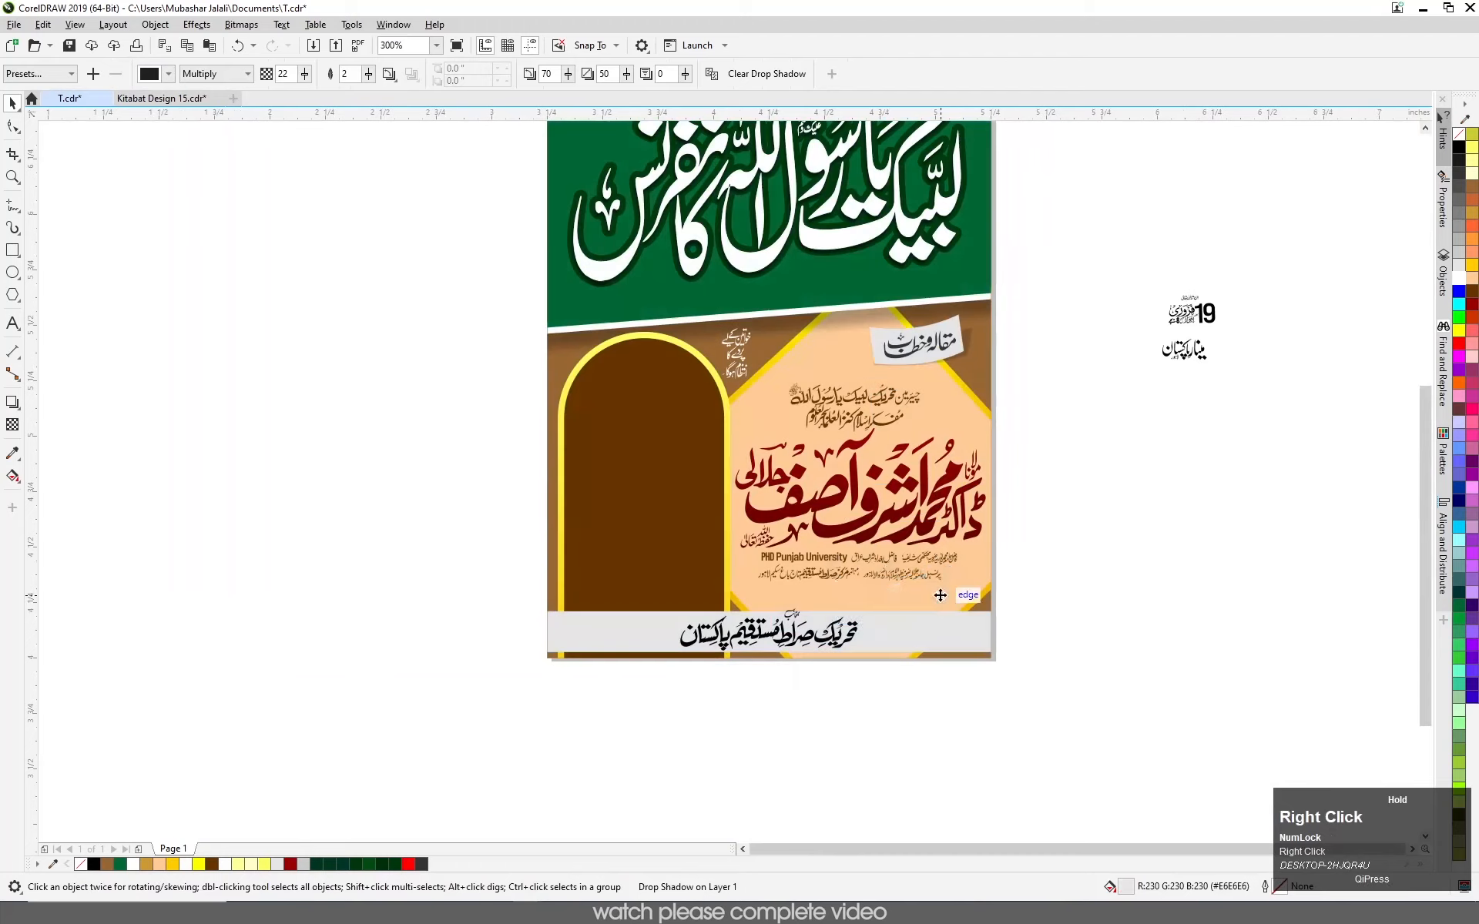
scroll(817, 638, up, 1)
scroll(822, 636, up, 2)
- Shrink the copied paper label and place it on the grey strip's upper edge beside the small word
drag(907, 570, 1037, 551)
drag(1109, 492, 863, 532)
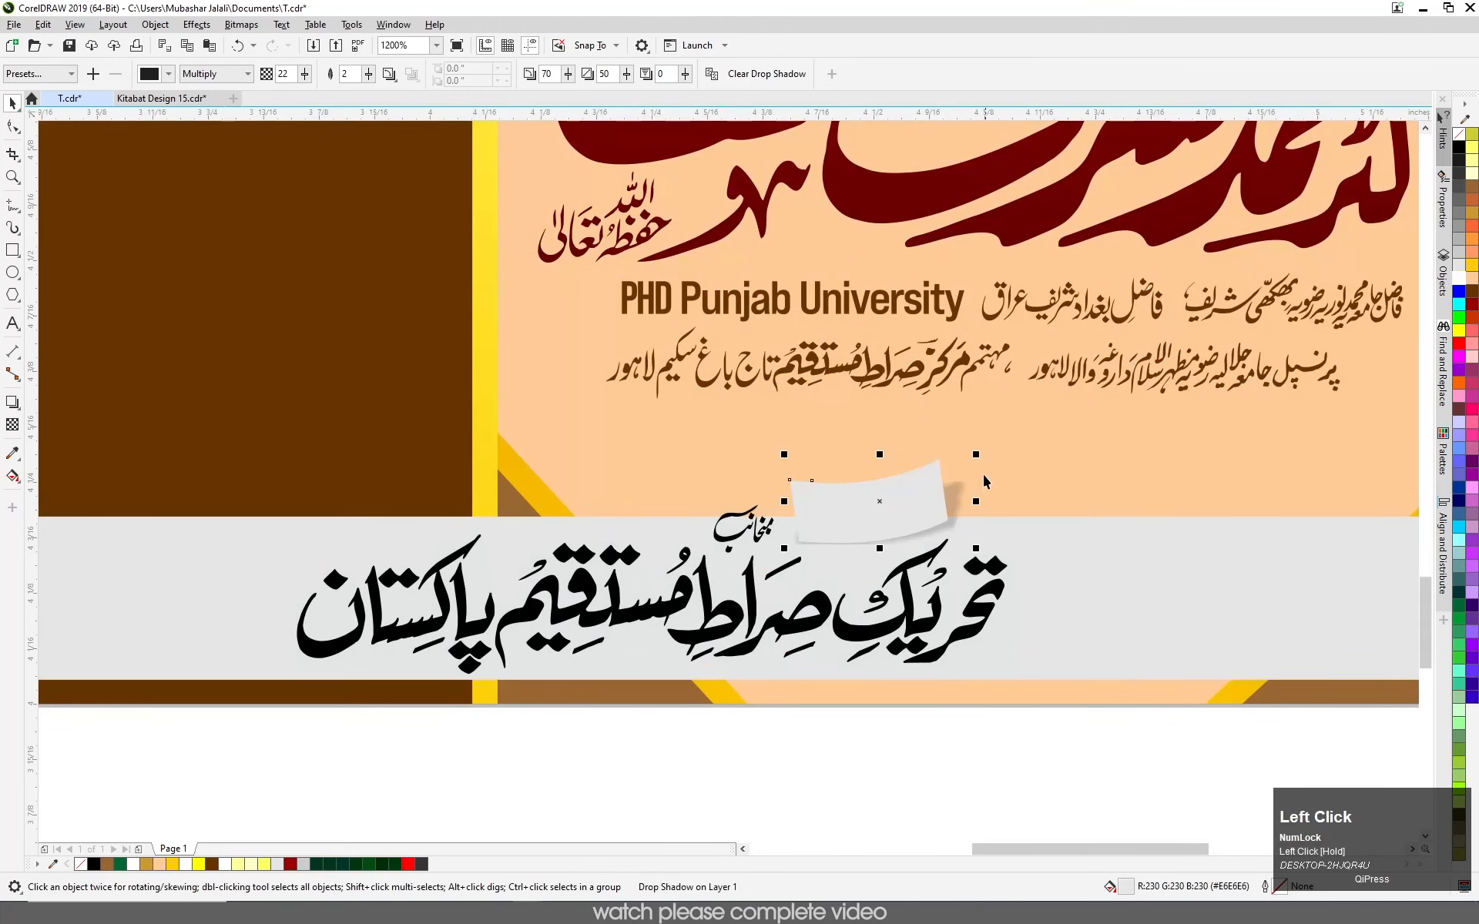
drag(976, 455, 953, 467)
drag(892, 510, 888, 523)
scroll(938, 534, down, 2)
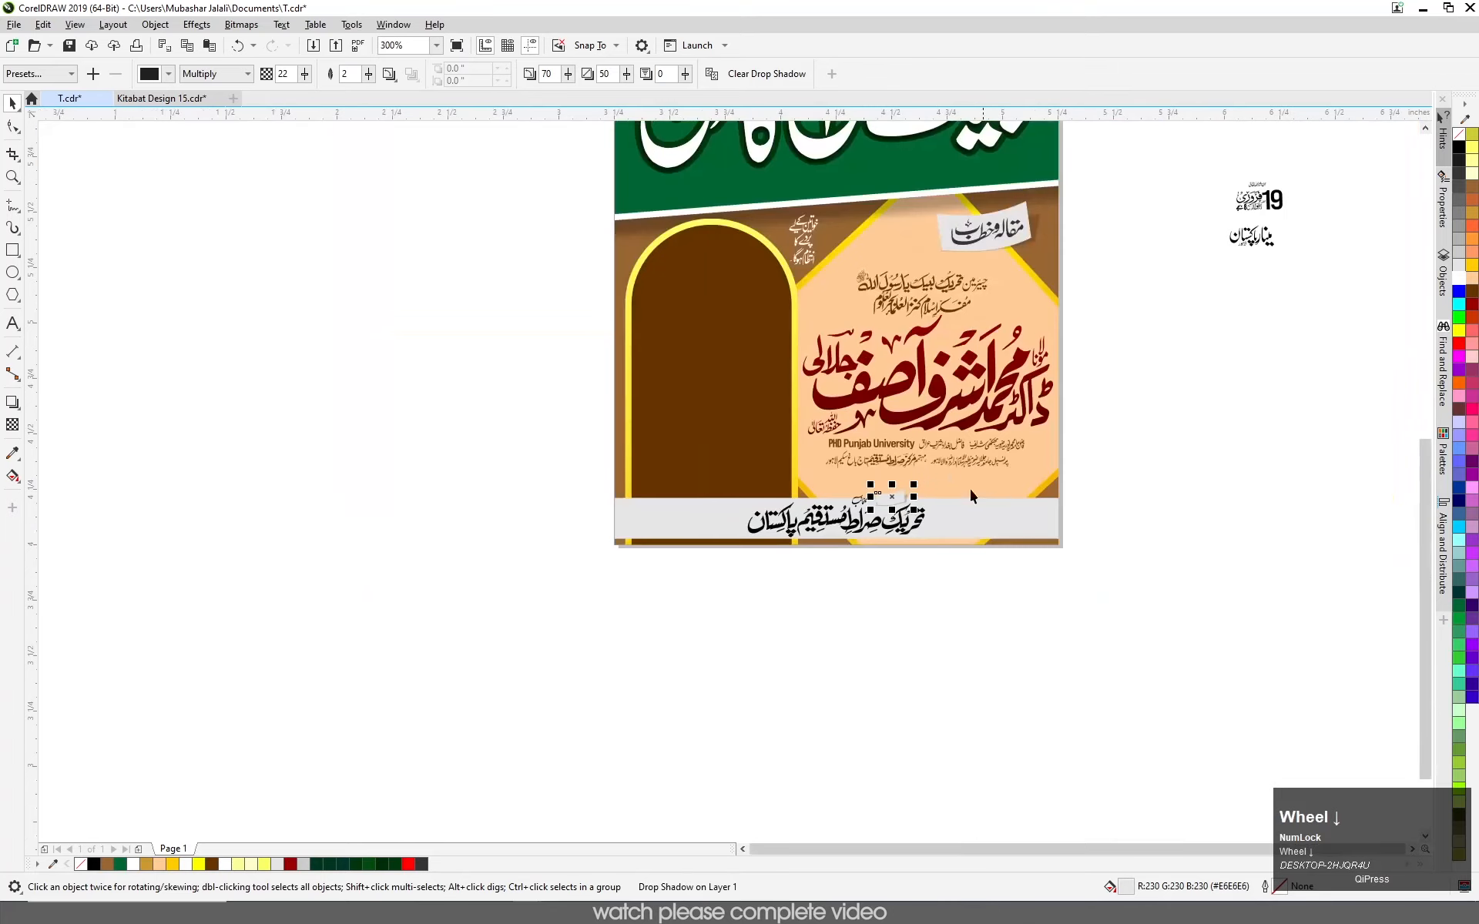
scroll(907, 514, up, 3)
scroll(878, 552, down, 1)
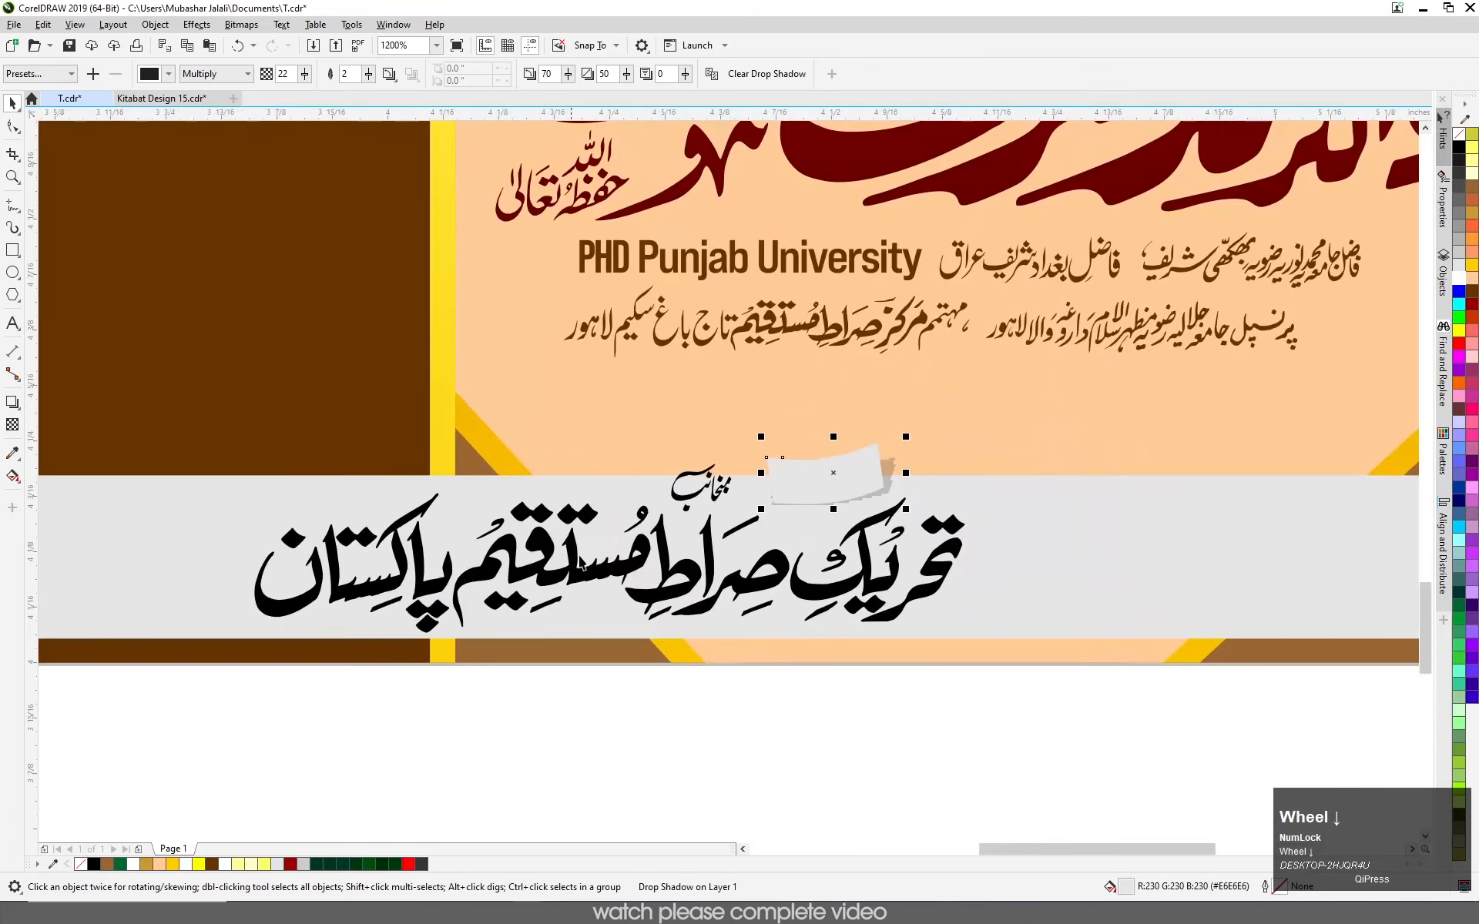
- Place the small word in front of the copied paper label and shrink it to about 0.055 by 0.044 inch
drag(691, 506, 810, 495)
scroll(810, 496, up, 2)
key(shift+Page_Up)
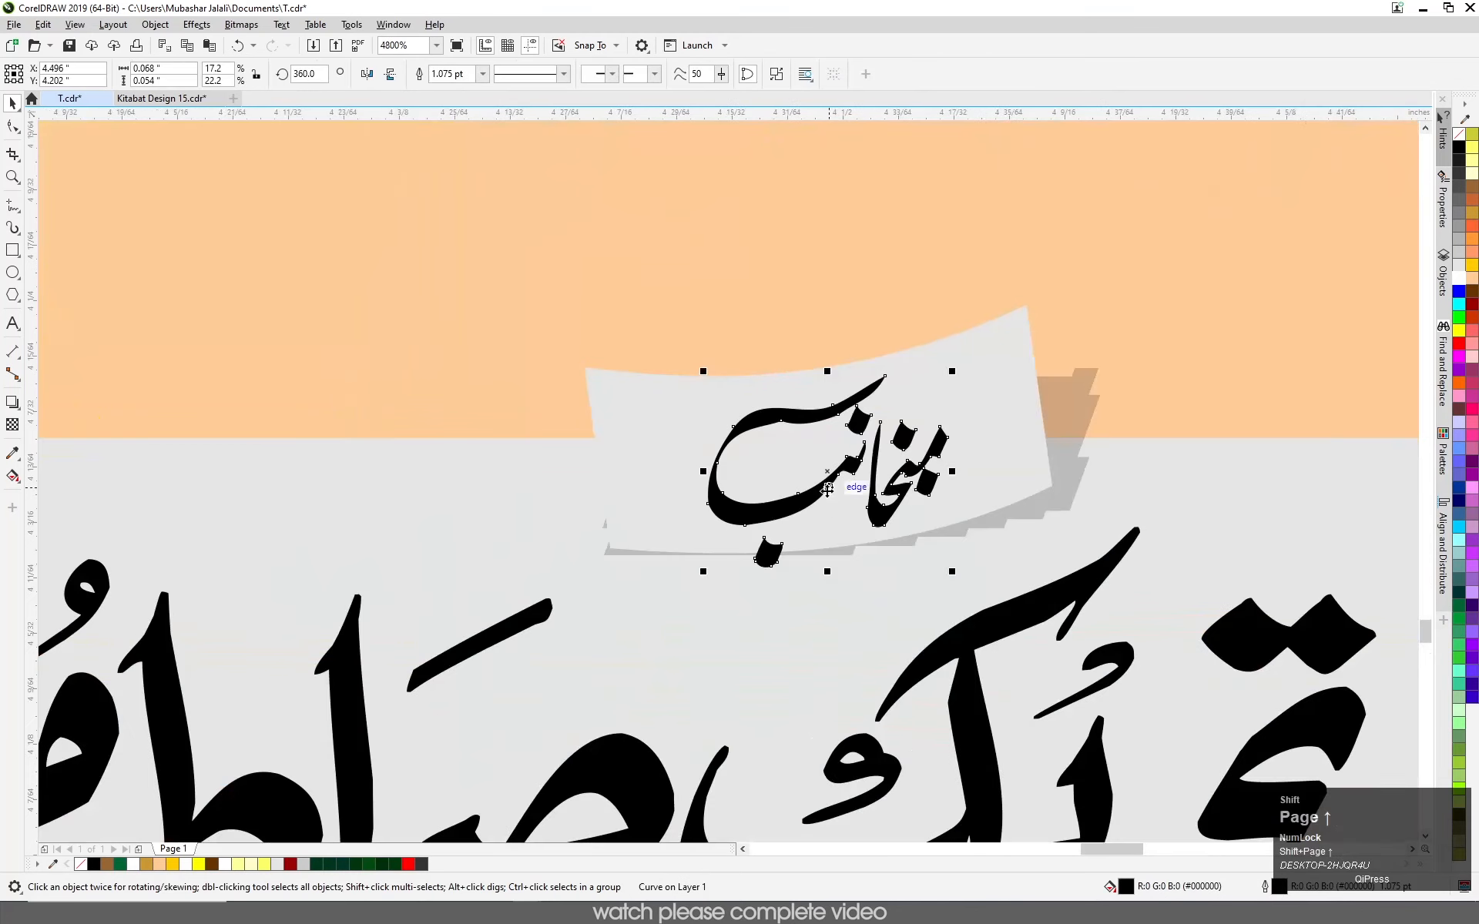
drag(950, 570, 912, 557)
key(Up)
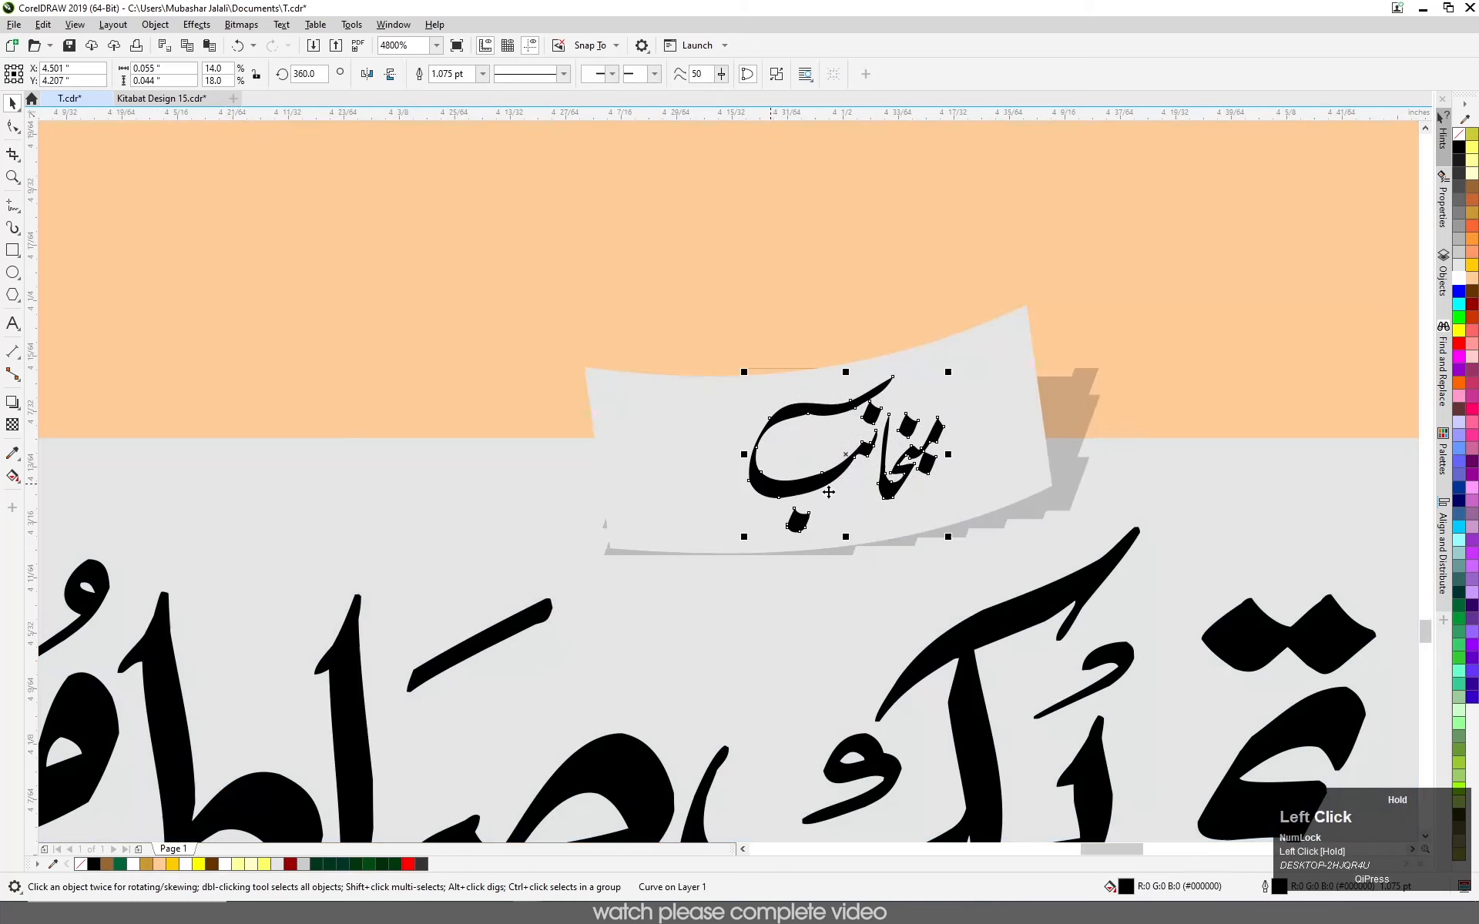
- Clear the small paper label's stretched shadow and draw a flat drop shadow offset about 0.006 and -0.01 inch
click(1047, 437)
click(6, 404)
drag(885, 369, 1080, 369)
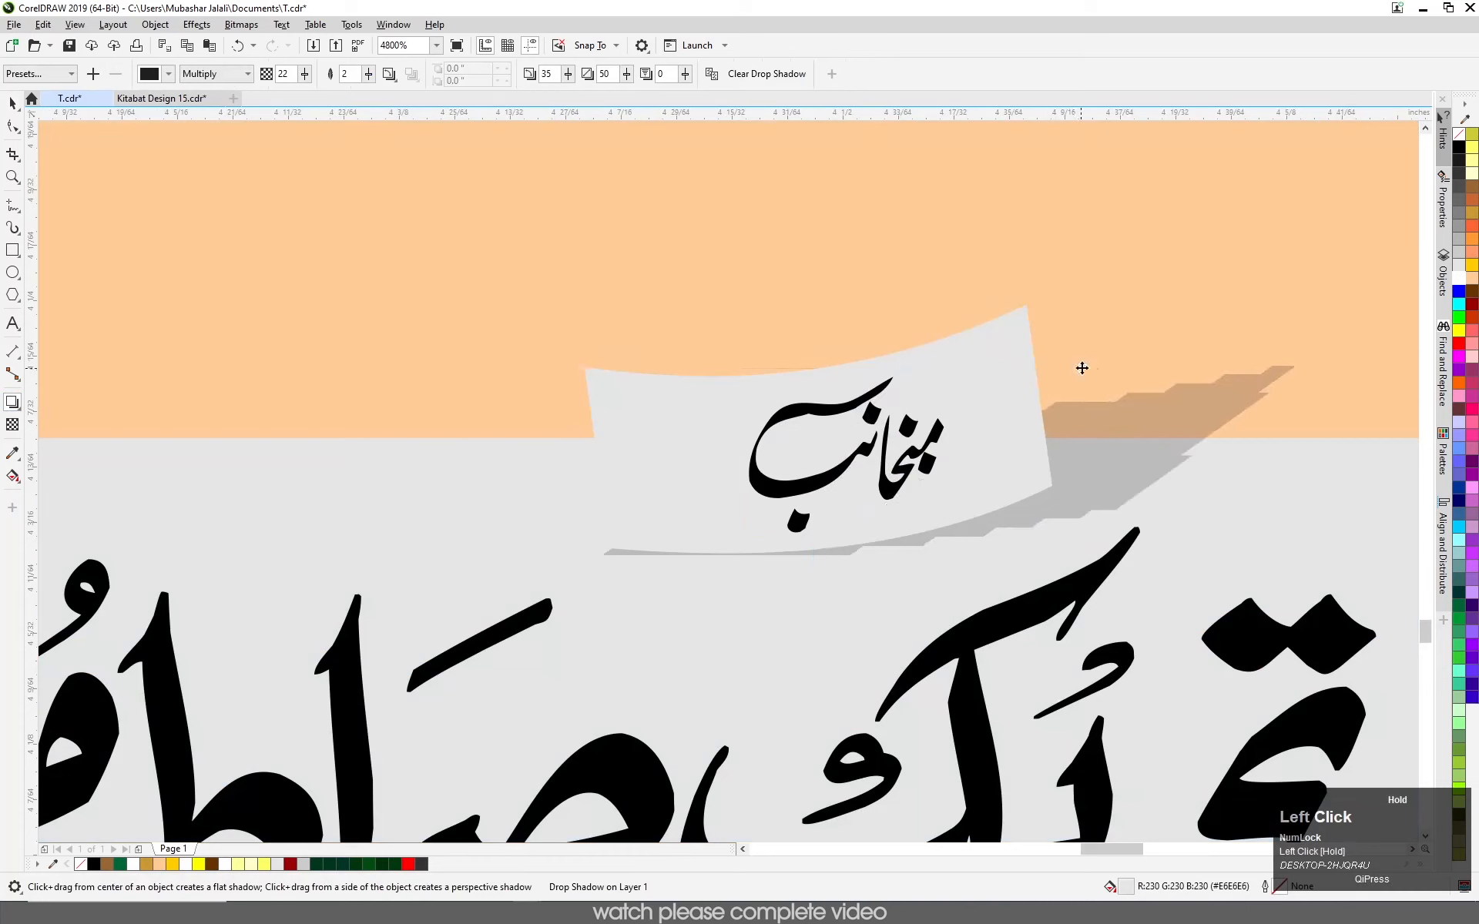
click(738, 75)
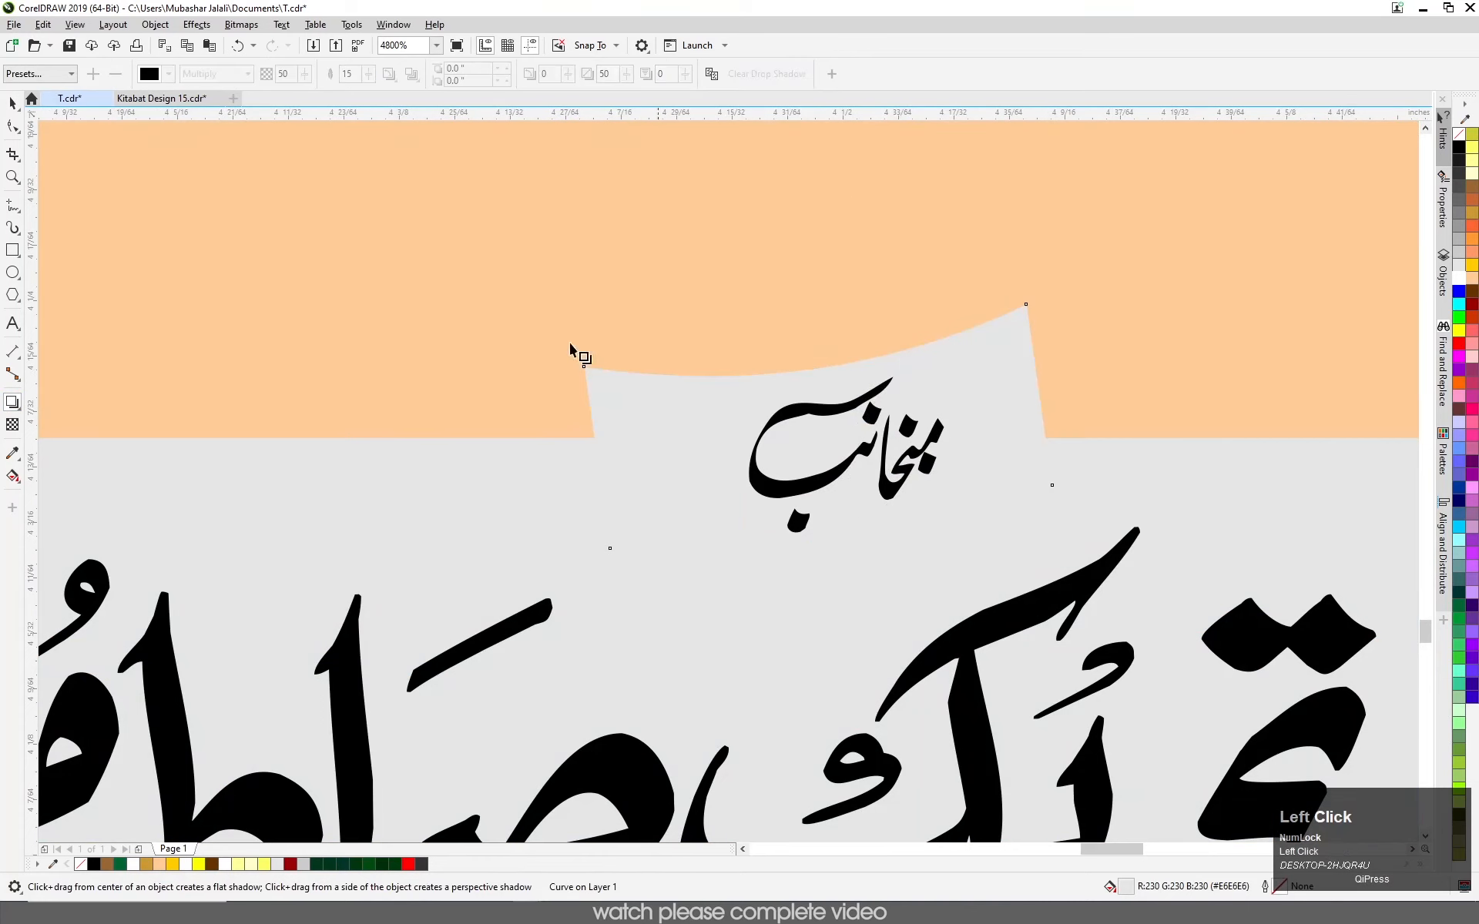
drag(1052, 429, 911, 590)
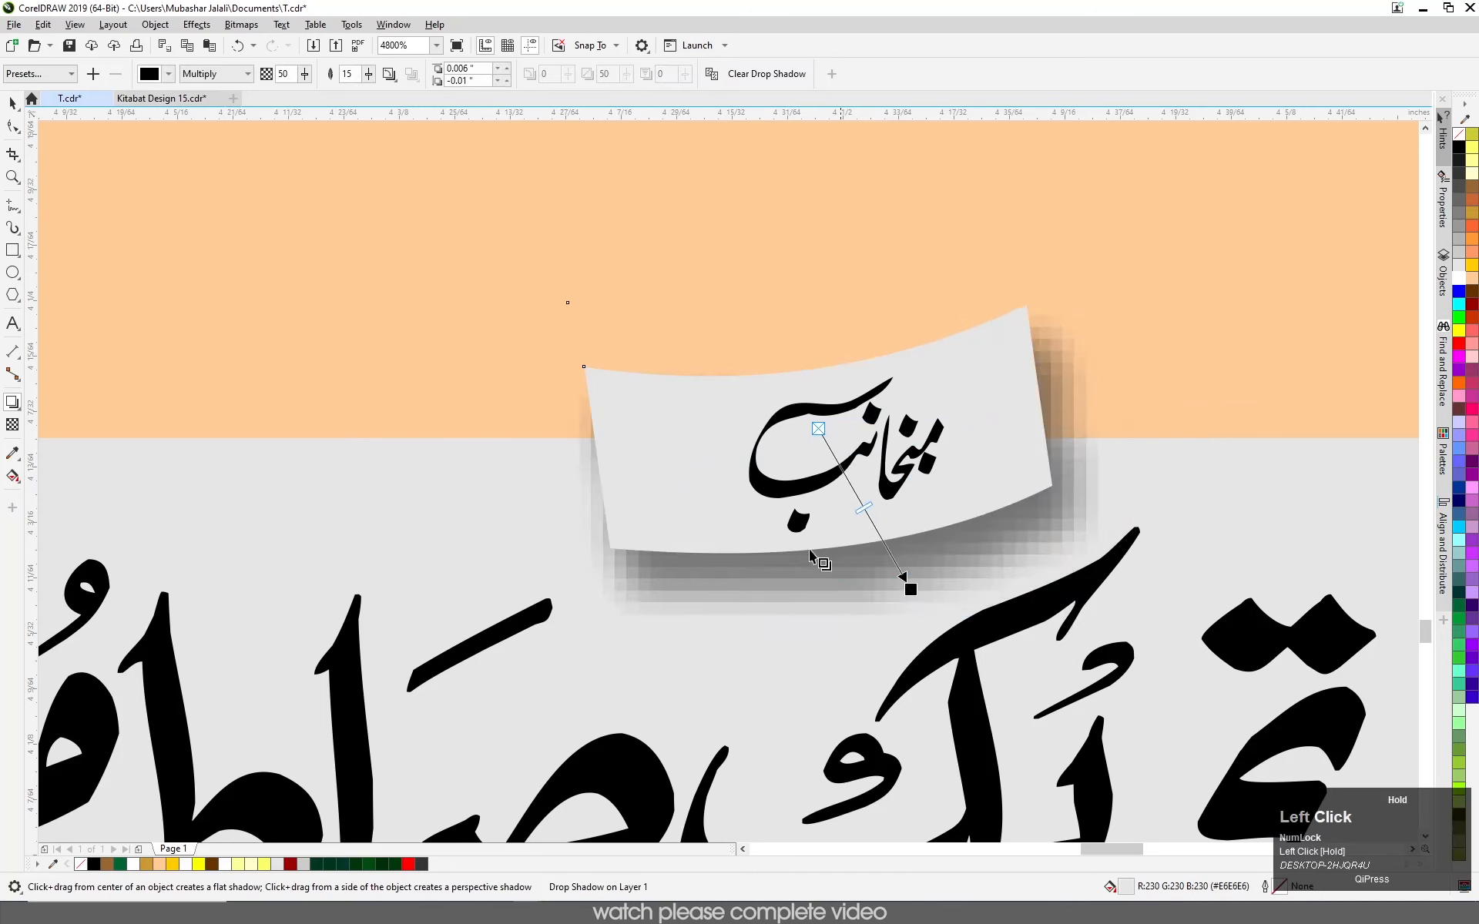
- Apply the Perspective Top Right shadow preset to the small paper label and adjust the shadow angle to about 63 degrees
click(77, 75)
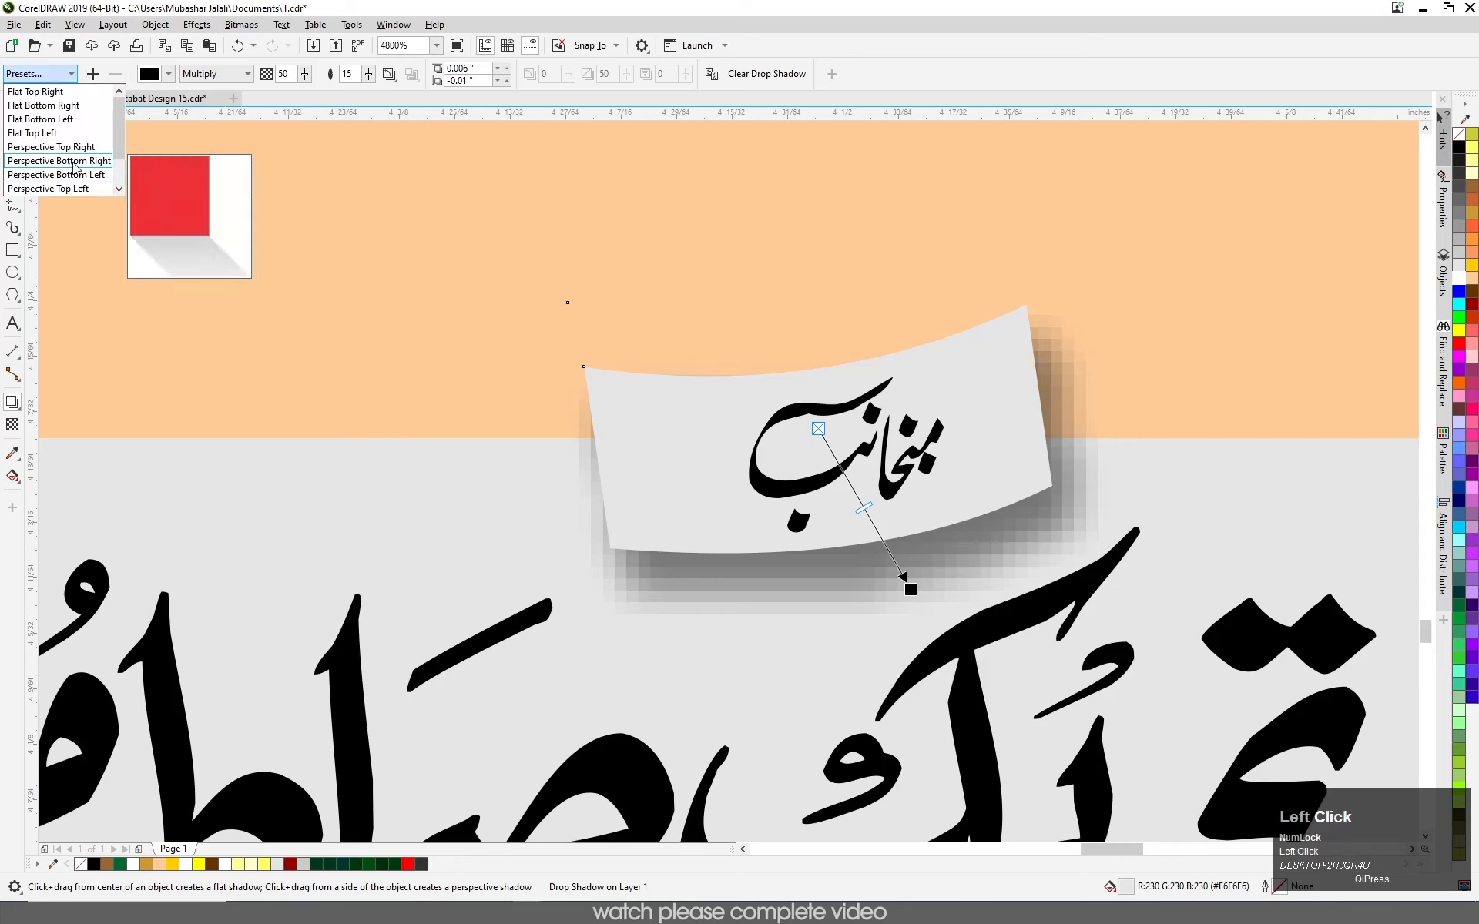
click(50, 146)
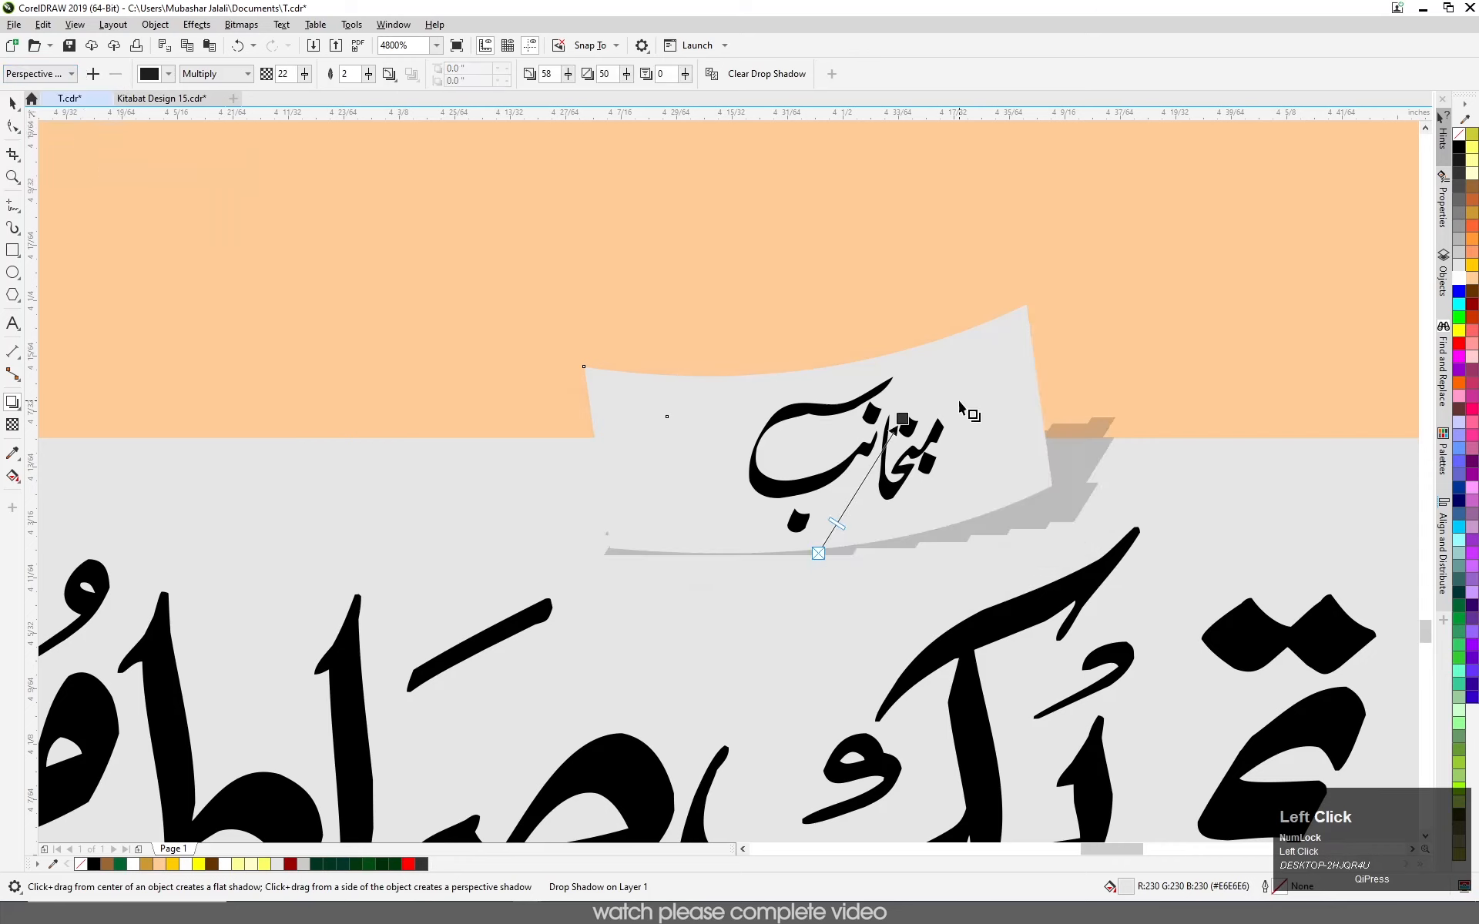
drag(913, 422, 905, 379)
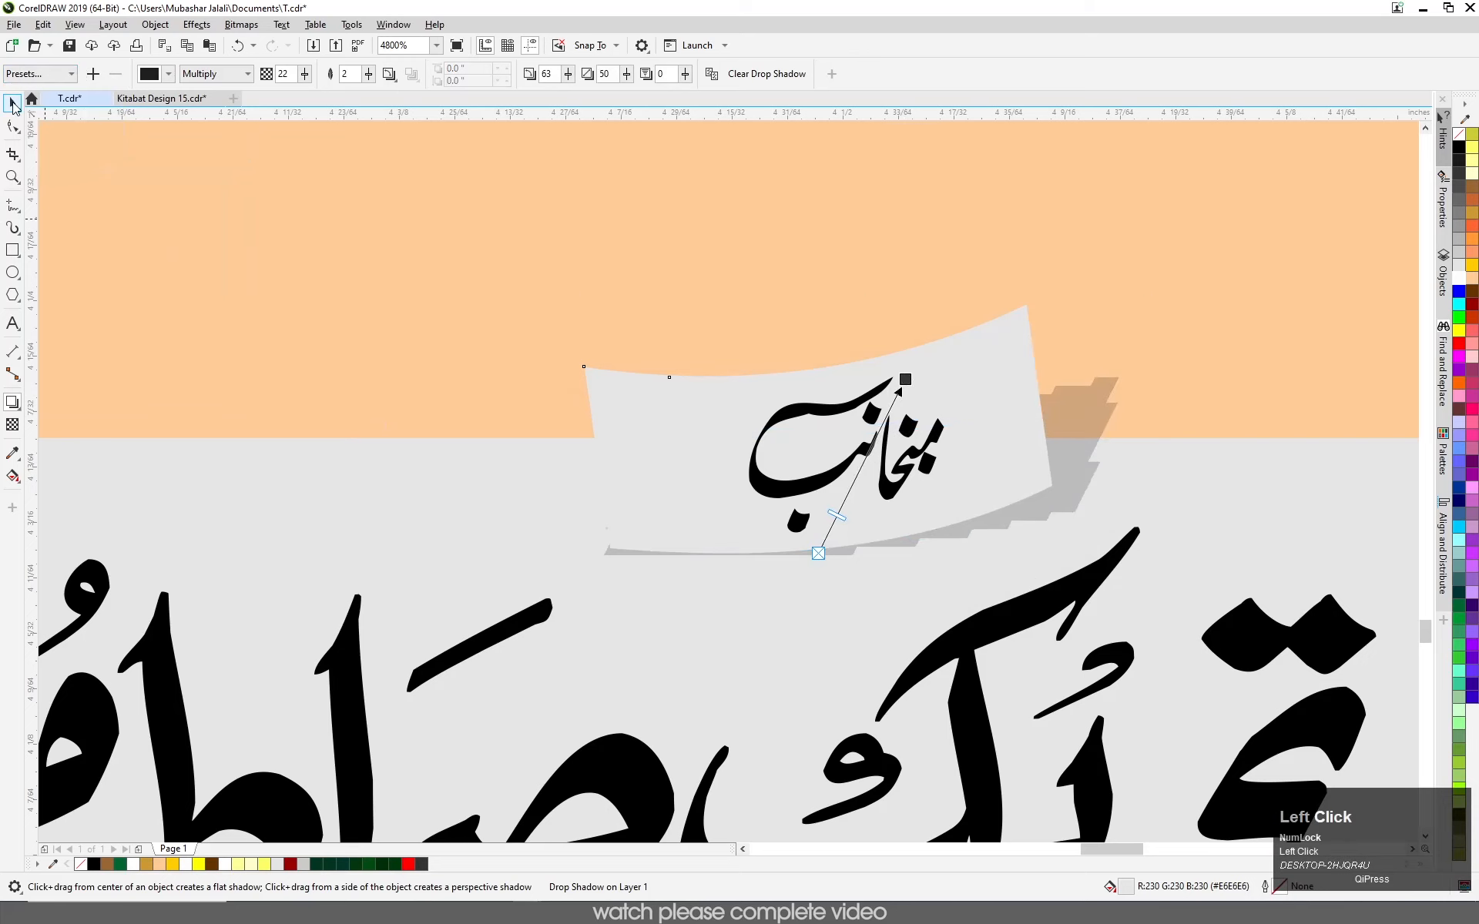
click(13, 103)
- Enlarge the small word on the paper label to about 0.065 by 0.052 inch and nudge it slightly right
scroll(968, 519, down, 4)
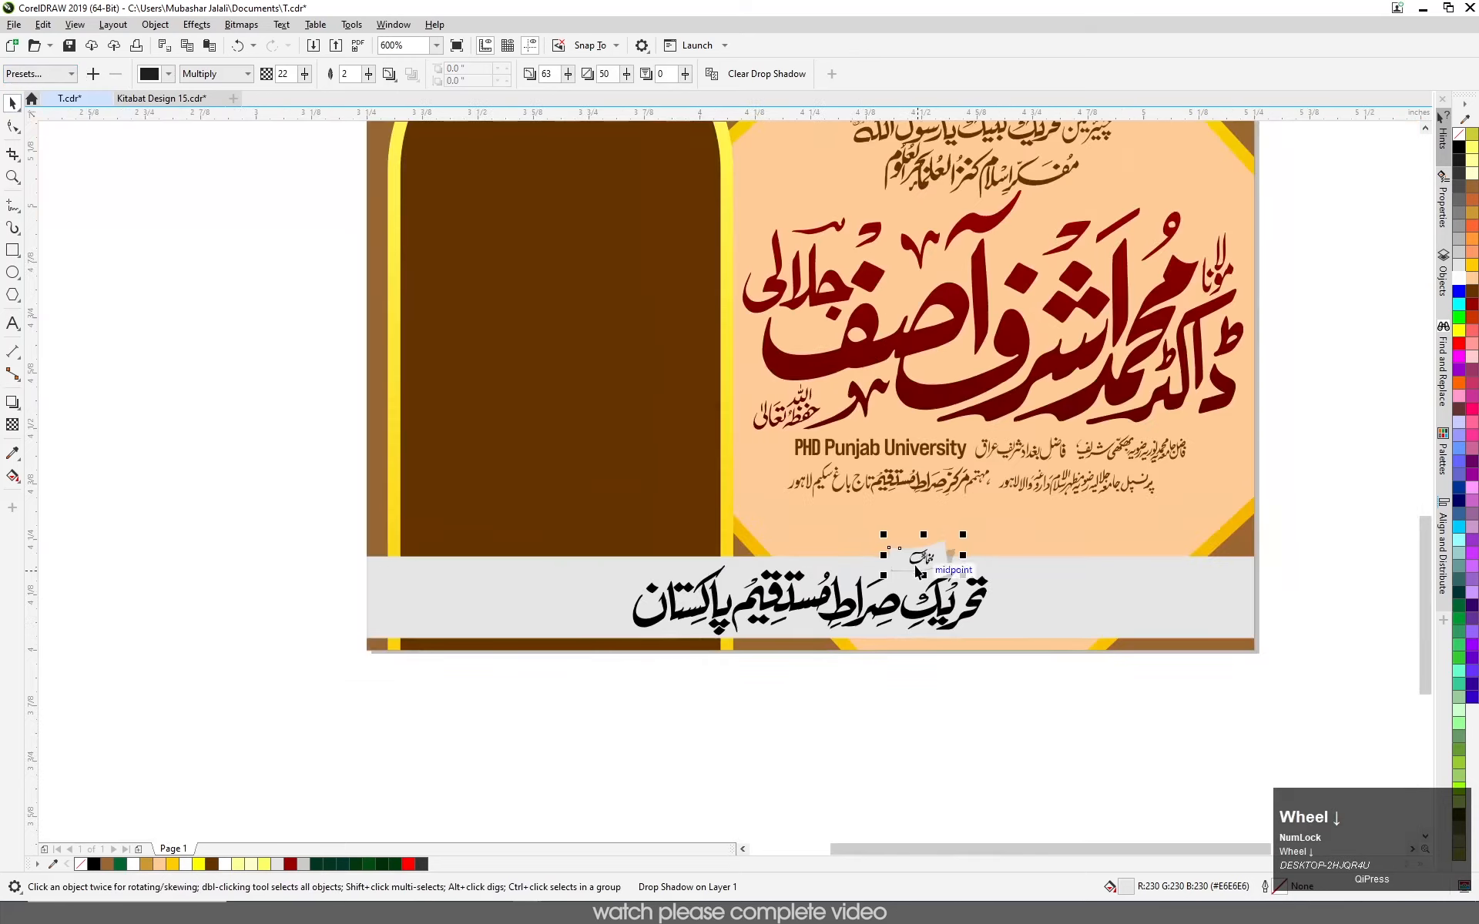
scroll(918, 572, up, 1)
click(890, 839)
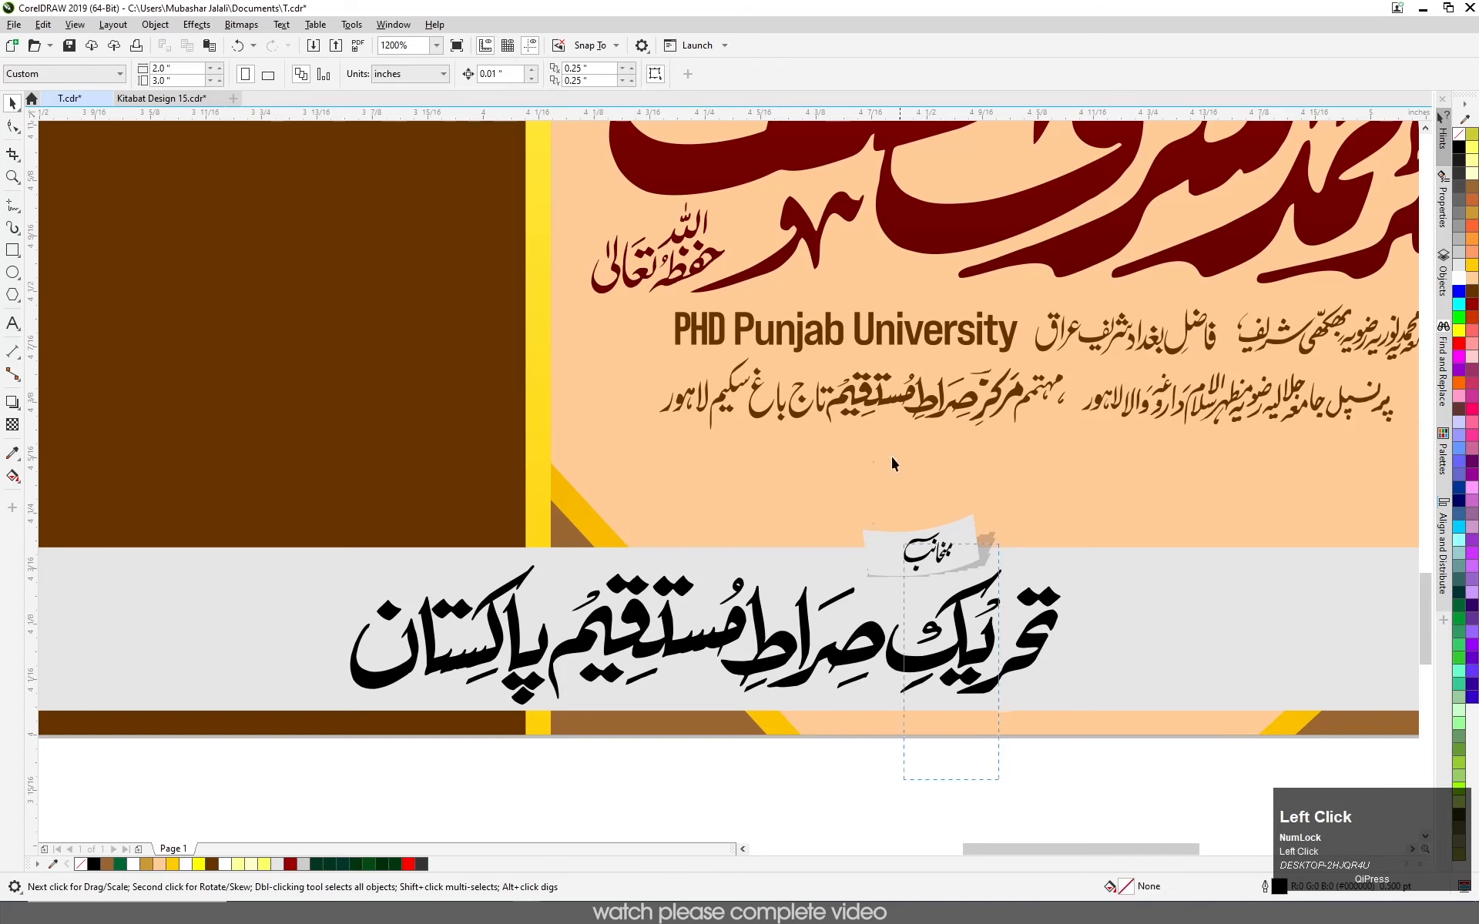
drag(865, 471, 865, 467)
scroll(909, 539, up, 2)
drag(878, 678, 862, 700)
key(Right)
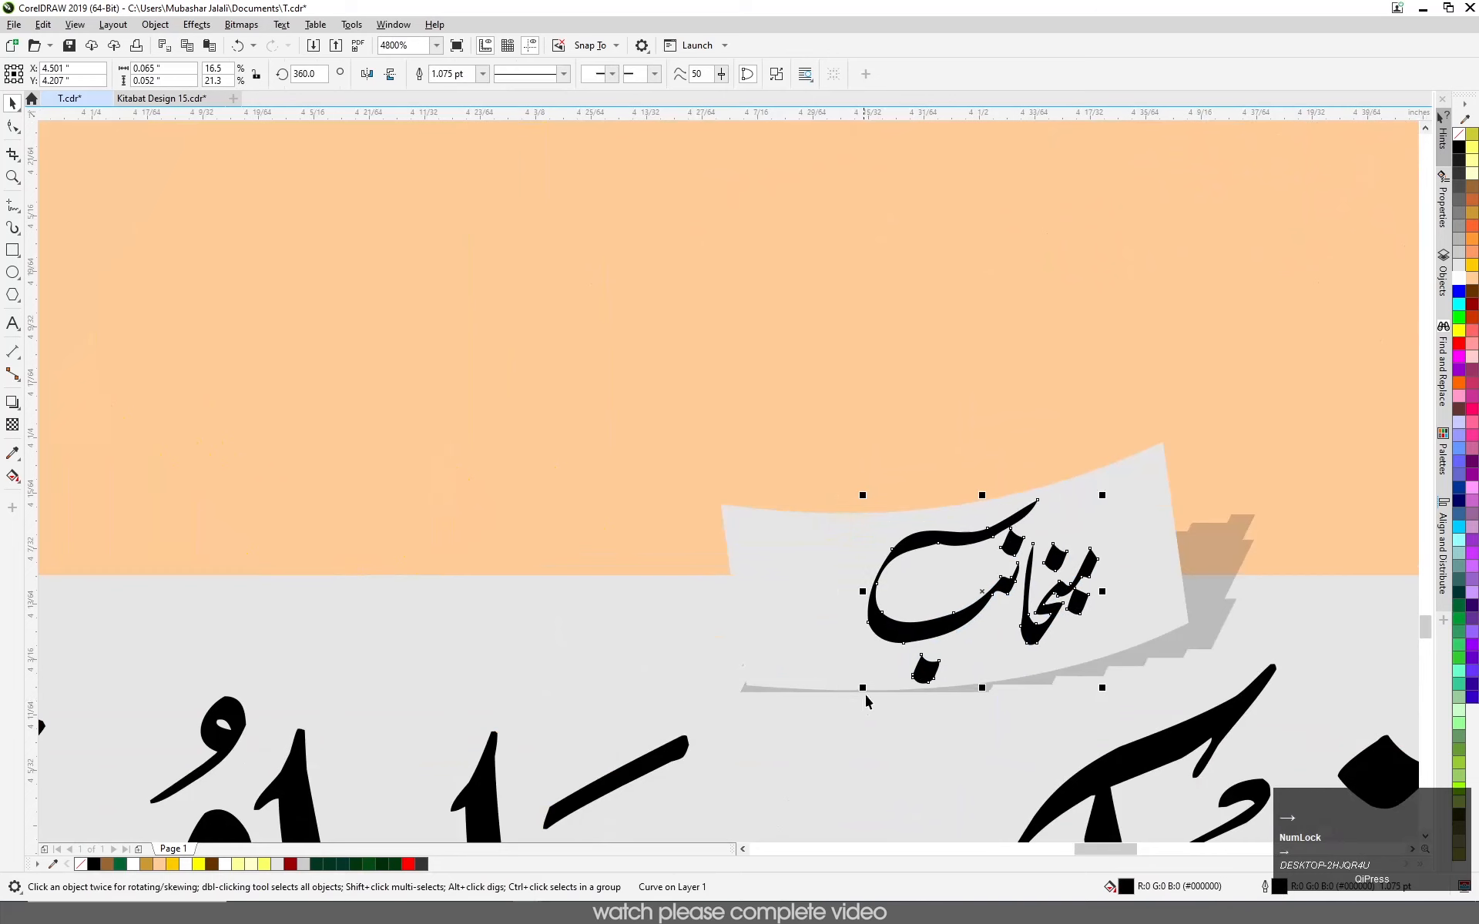
- Fill the small paper label dark grey and the word on it light grey (#E6E6E6)
click(1167, 555)
click(1457, 186)
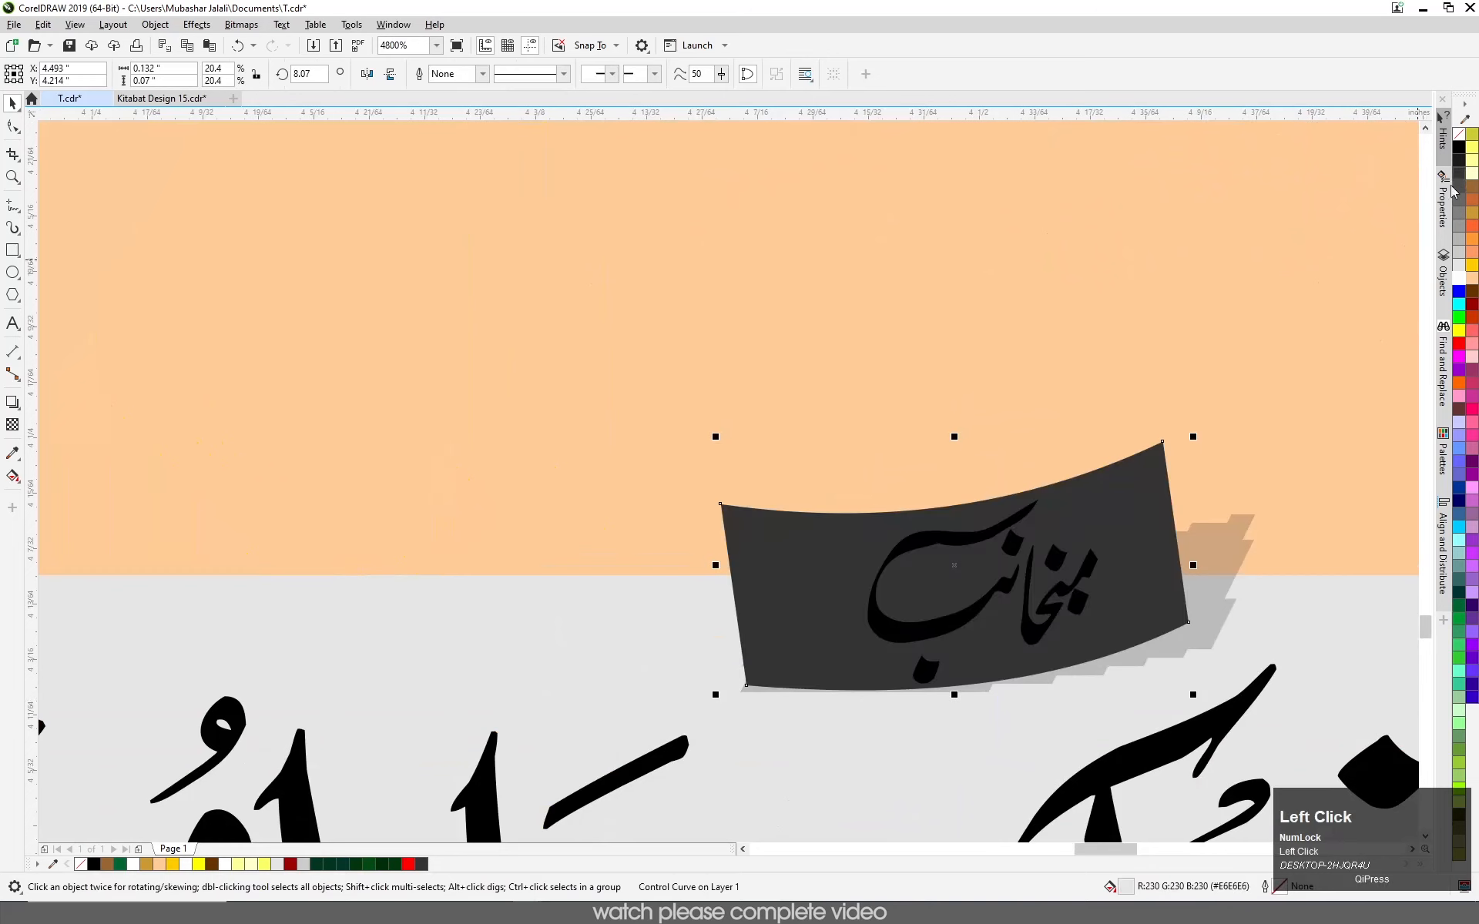
click(910, 633)
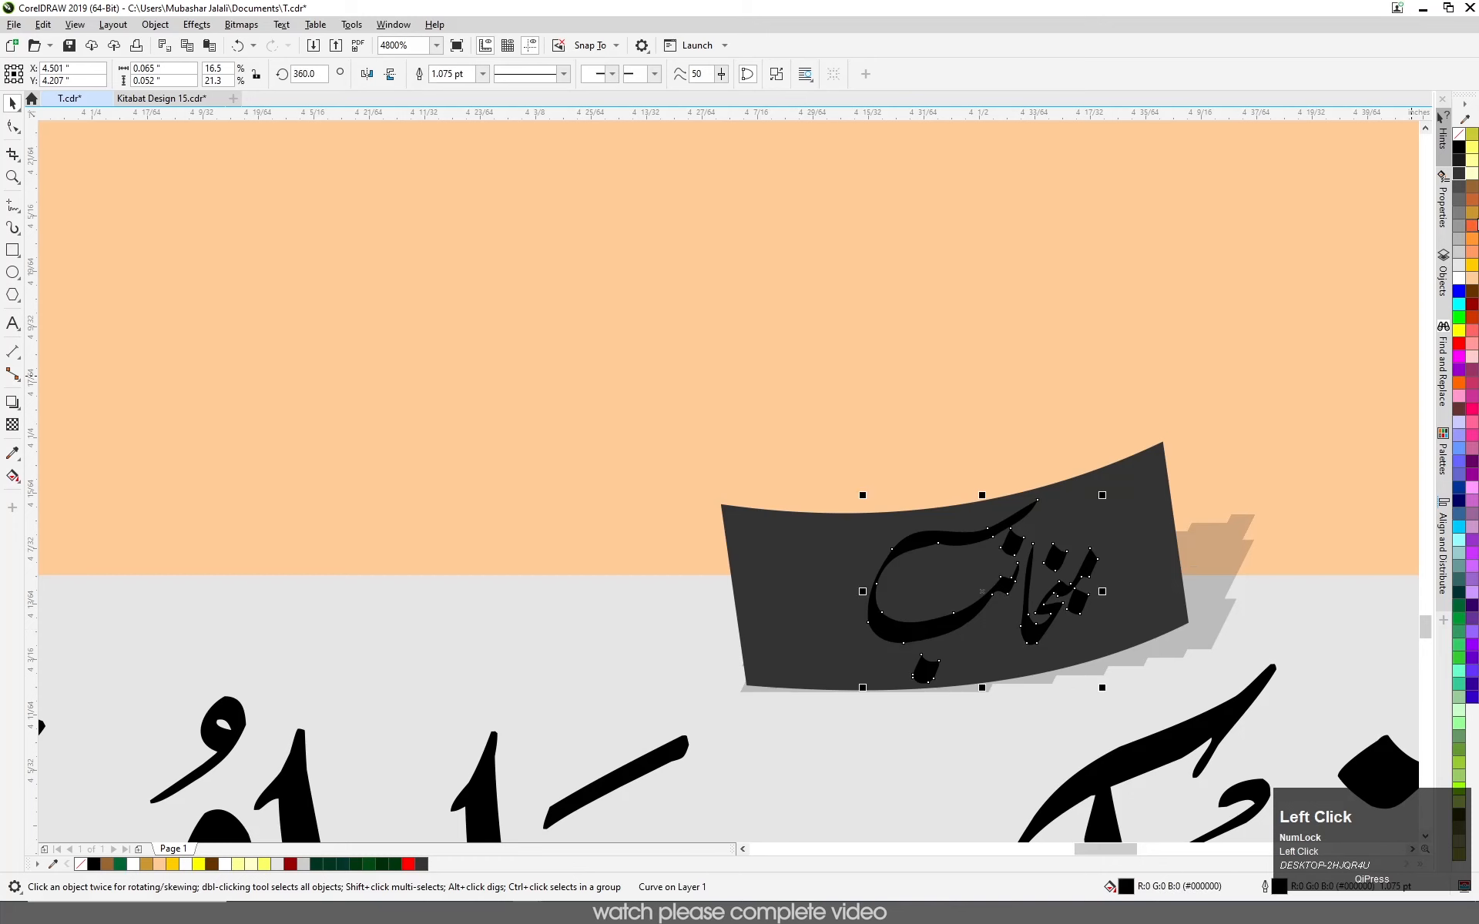
click(1460, 268)
scroll(1009, 397, down, 2)
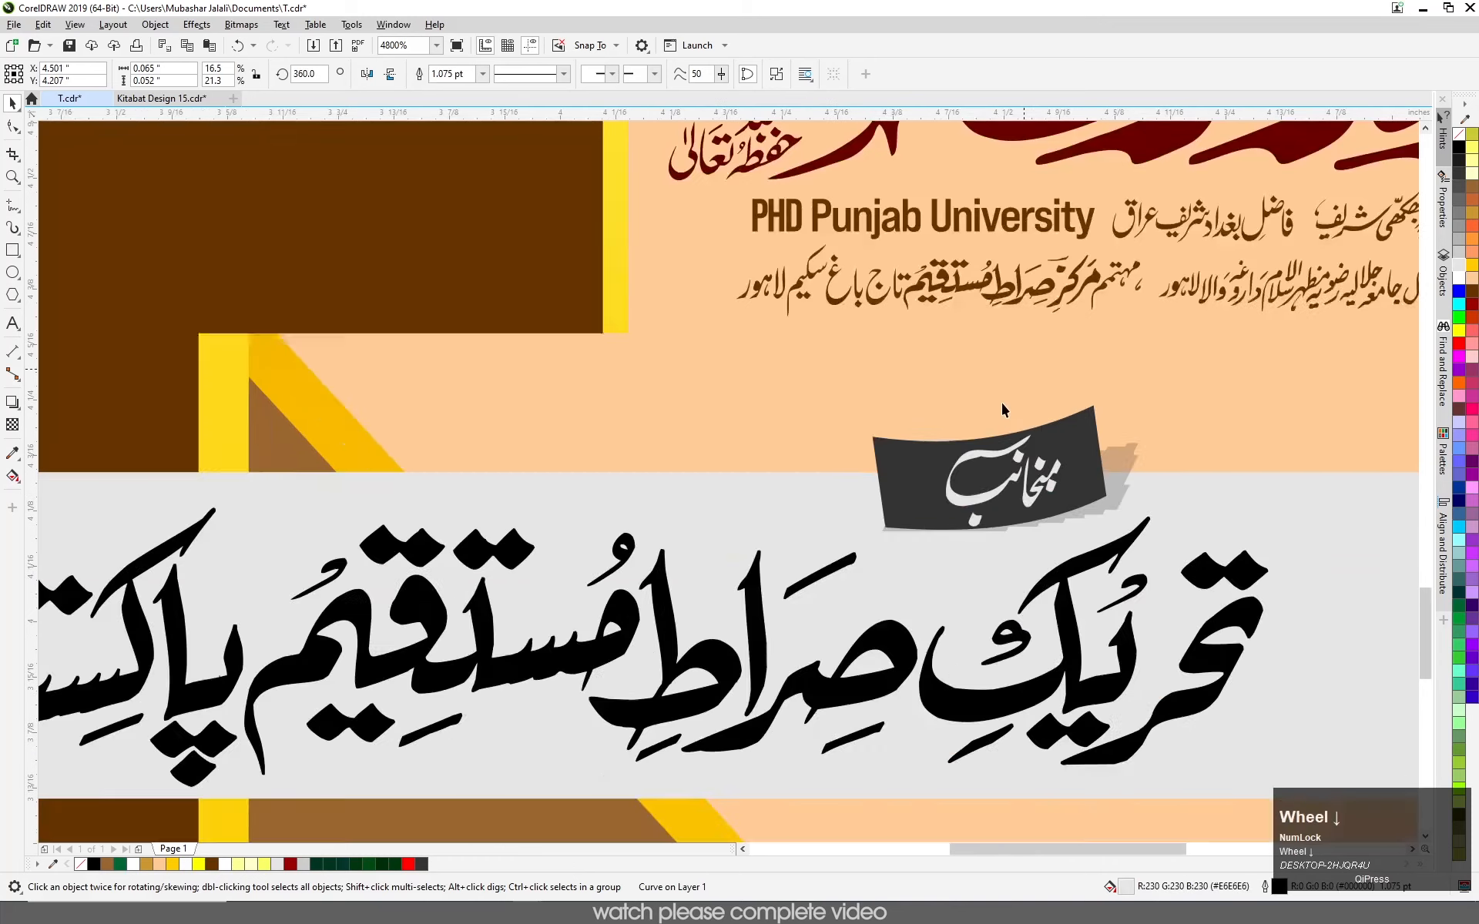
- Reposition the small label with its word and shadow on the strip's upper edge, above the first word of the organisation name
drag(1078, 685, 997, 444)
key(Left)
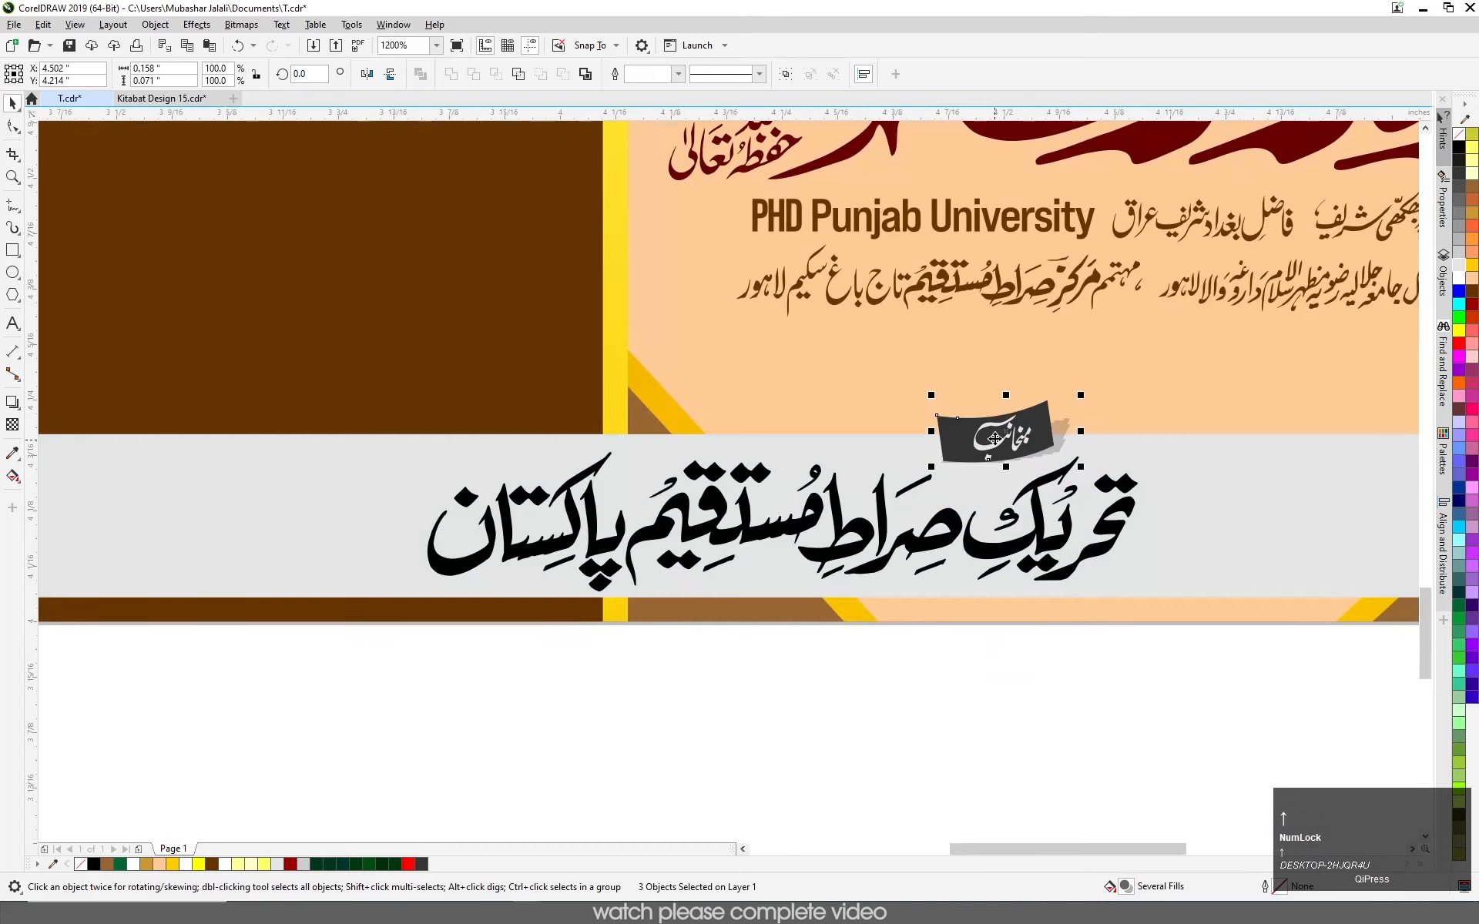
key(Left)
key(Down)
key(Up)
key(Right)
scroll(999, 437, down, 3)
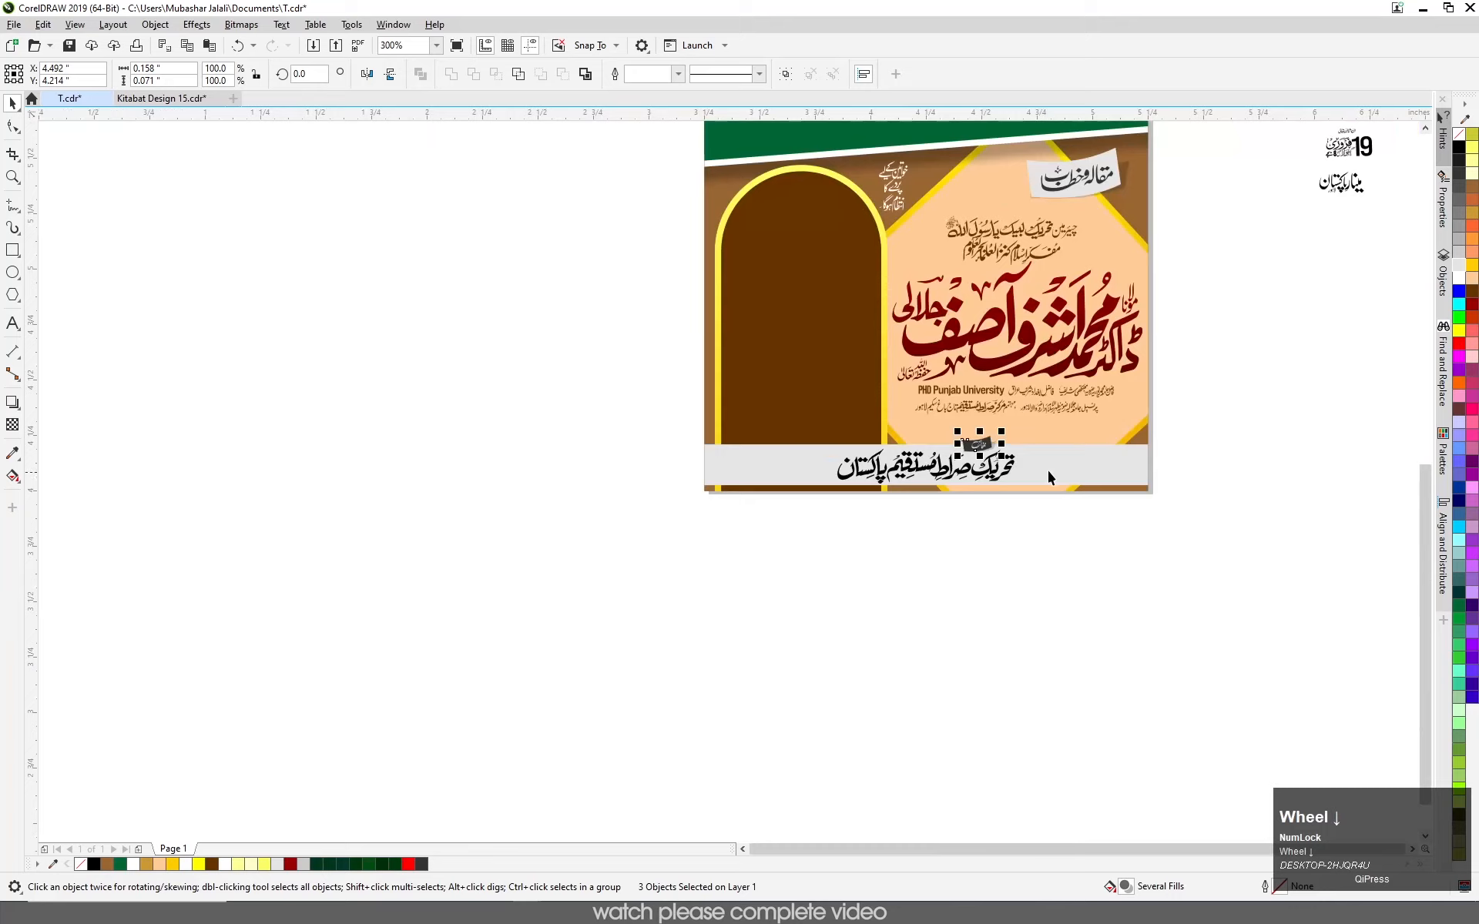
scroll(1010, 456, up, 3)
drag(877, 431, 888, 439)
scroll(994, 353, down, 3)
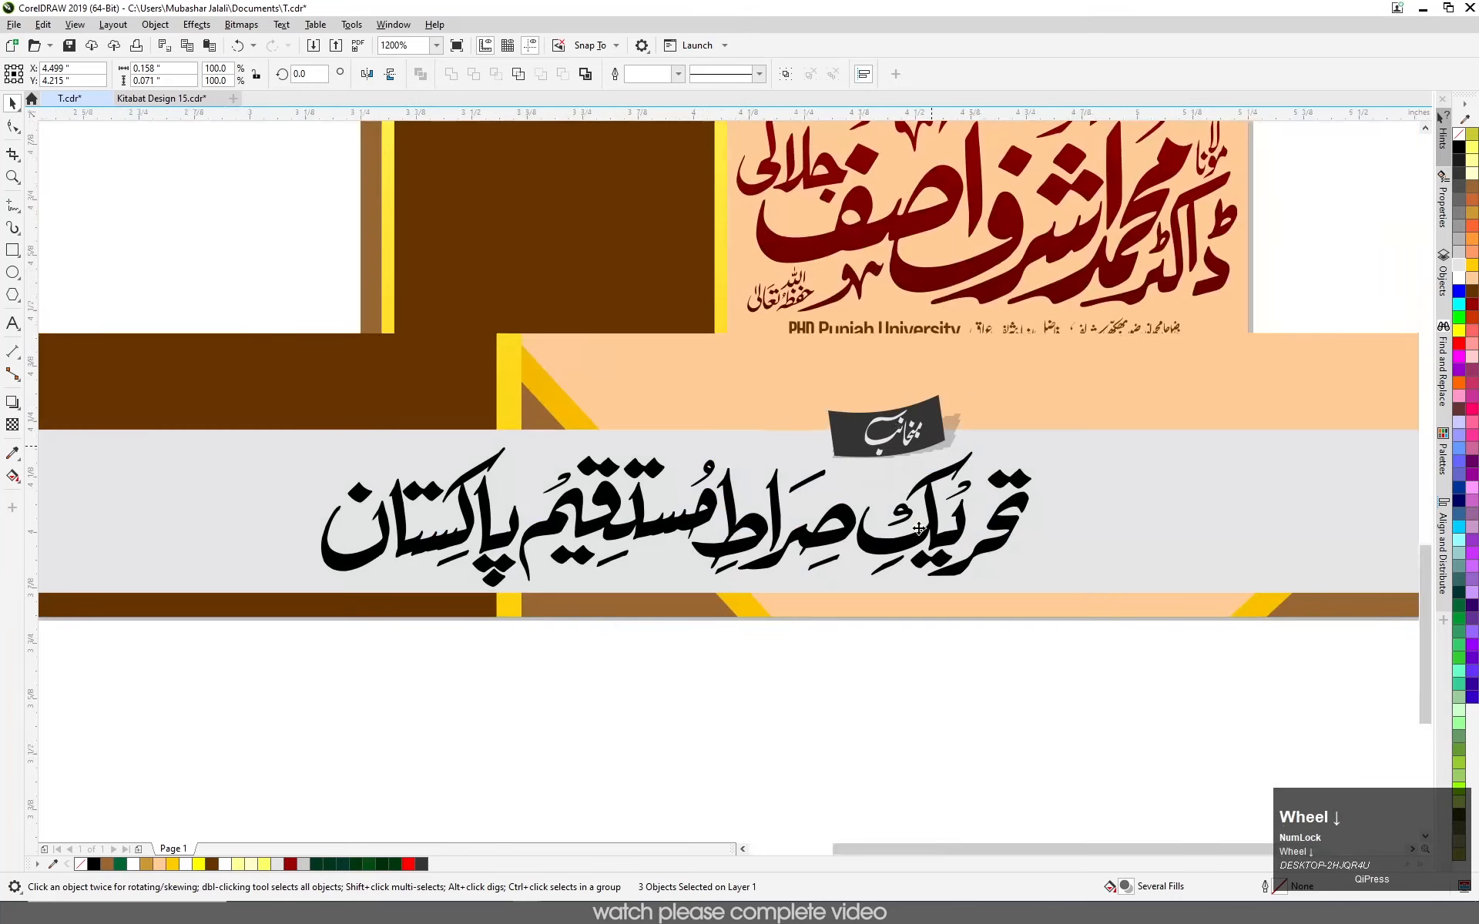
scroll(994, 353, up, 2)
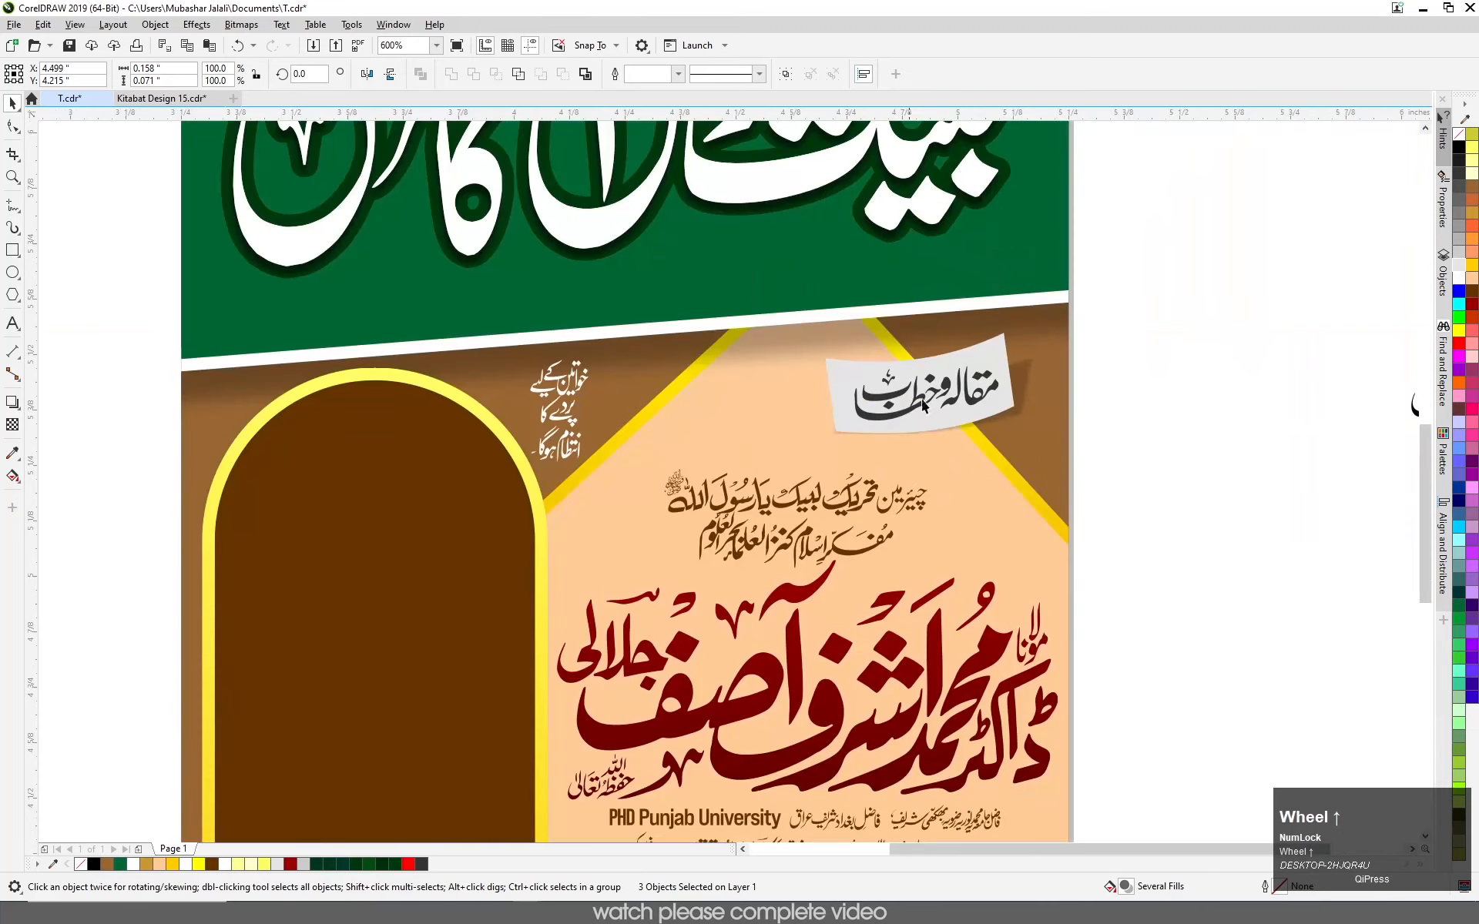
scroll(974, 403, down, 2)
scroll(879, 445, up, 1)
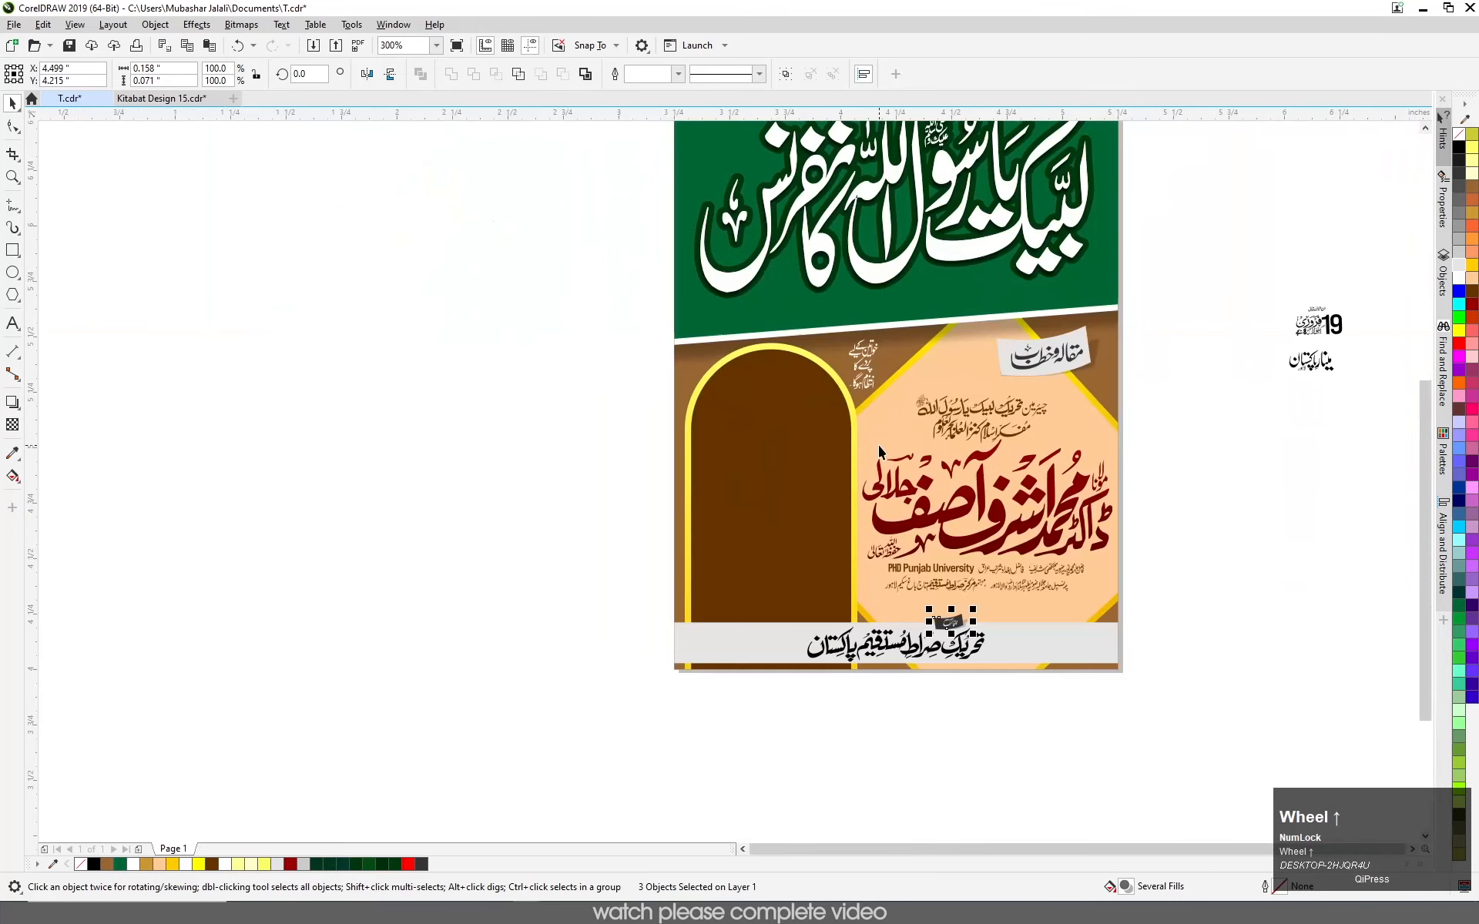
- Move the date lettering and the venue lettering to the empty area left of the poster
click(543, 323)
drag(1360, 351, 607, 390)
drag(1300, 379, 1349, 411)
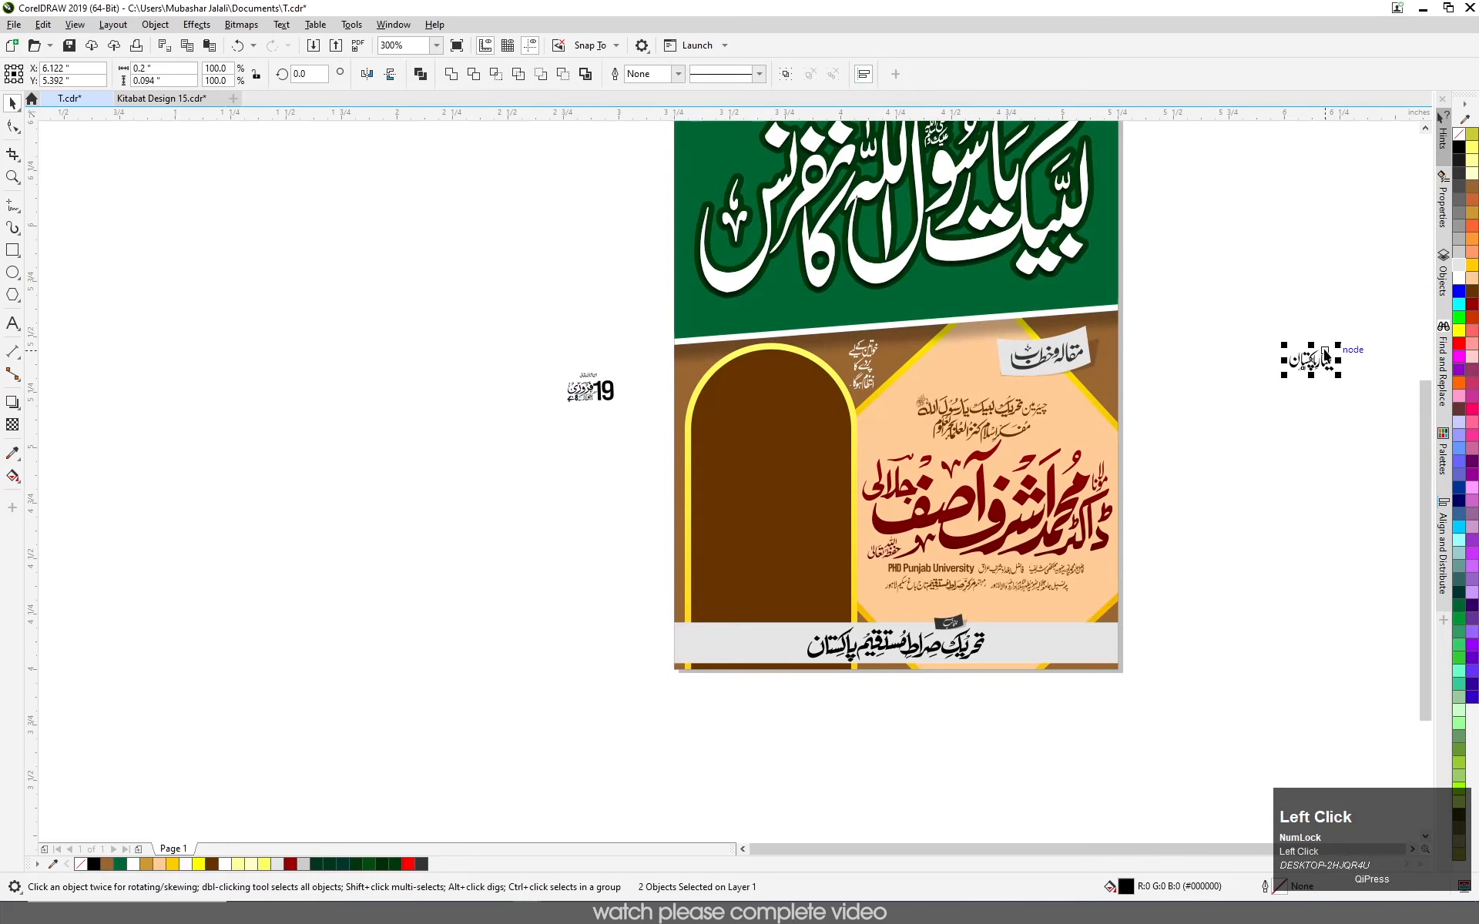
drag(1309, 361, 531, 472)
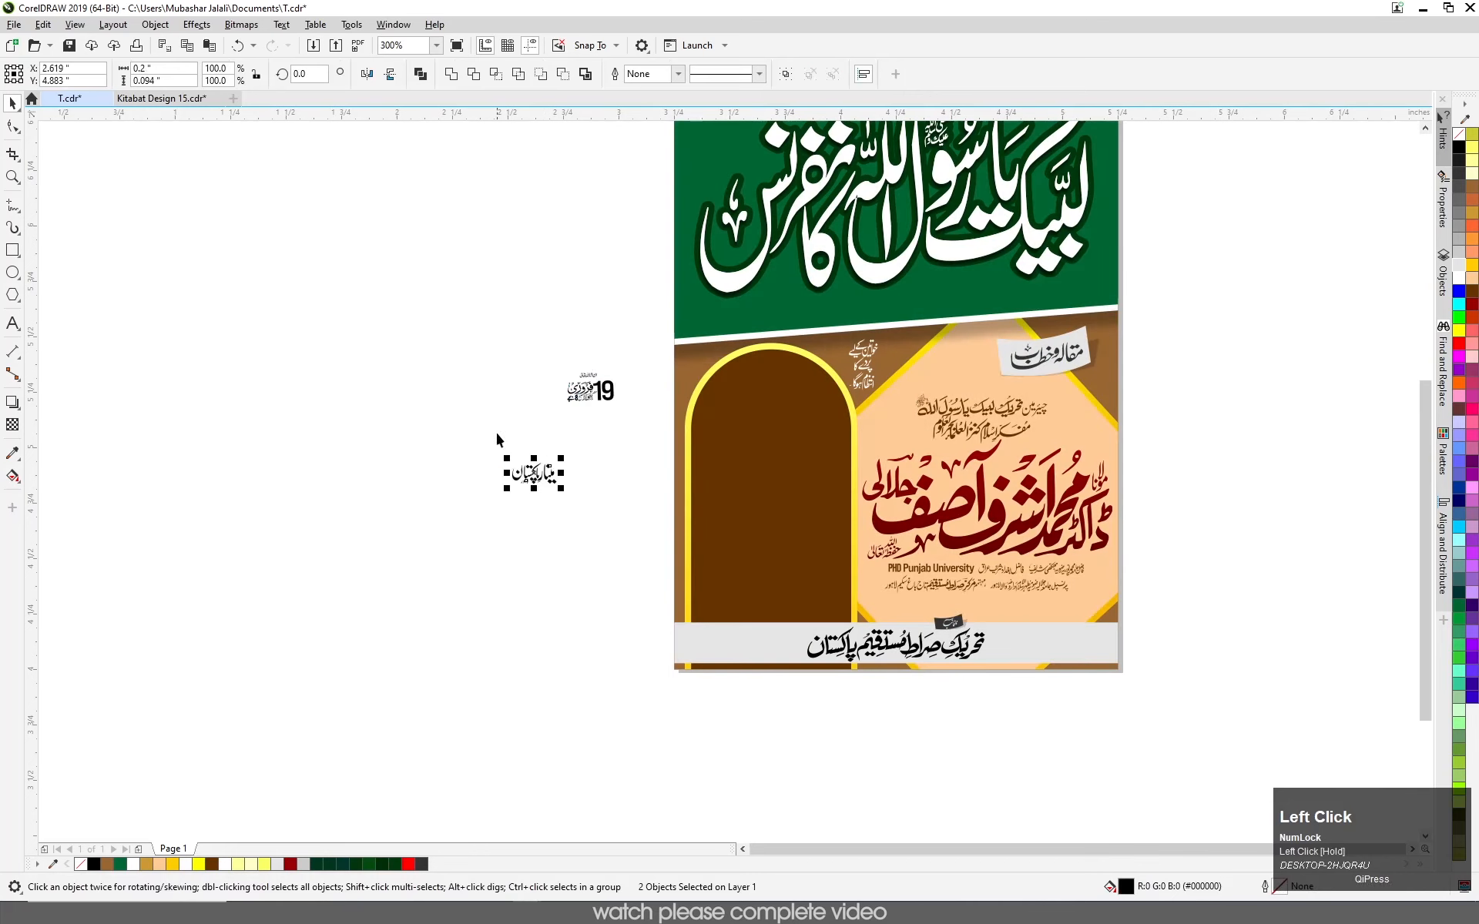
scroll(543, 386, up, 2)
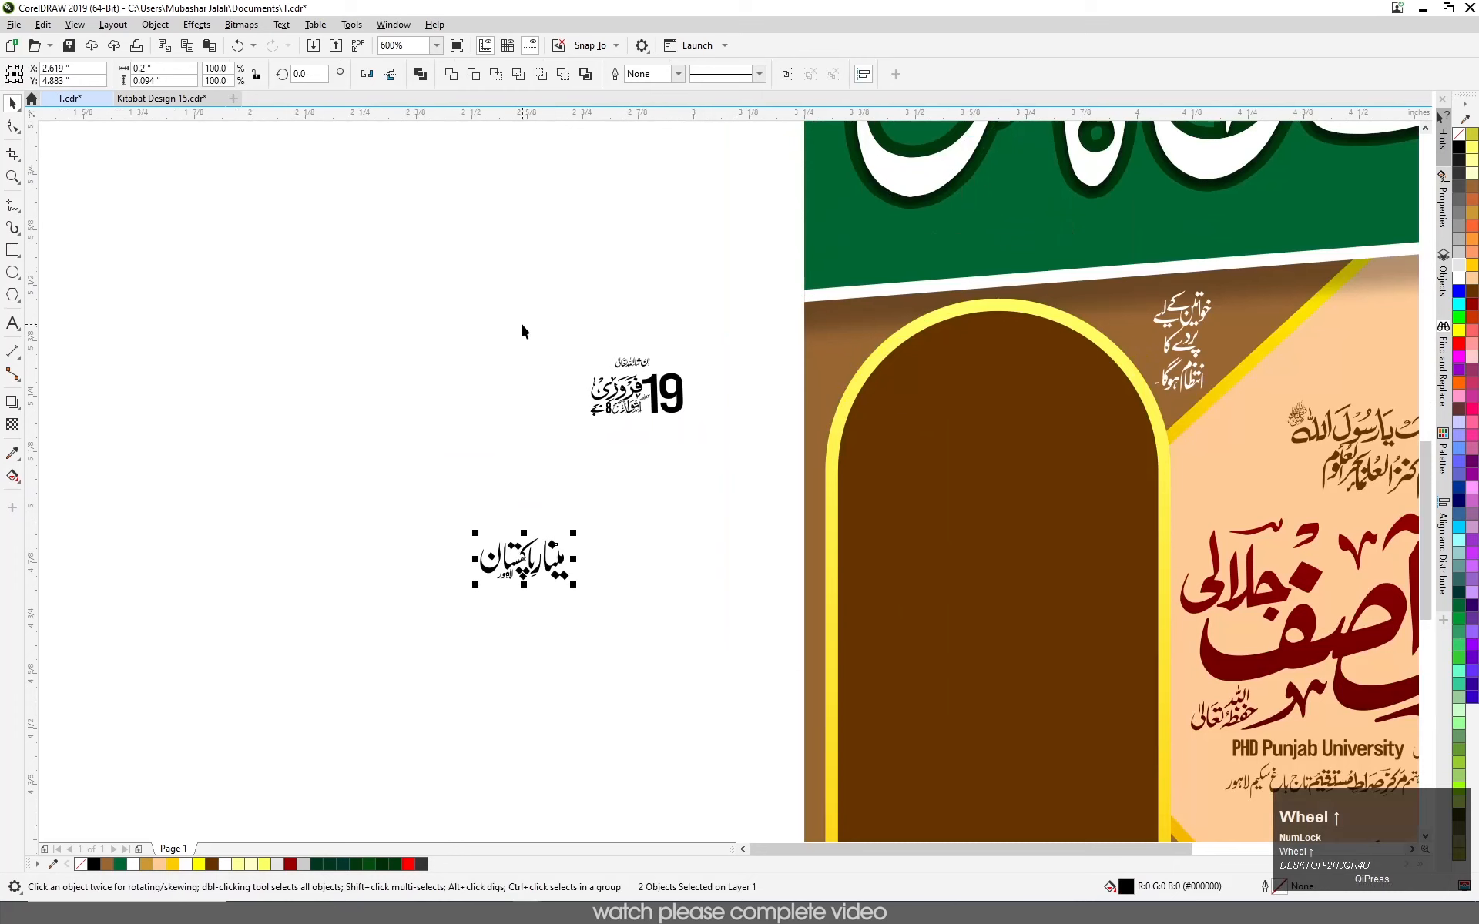
- Move the small phrase away from the date lettering and enlarge the date to about 0.658 by 0.303 inch over the arched panel
click(585, 340)
drag(556, 359, 355, 362)
click(658, 408)
drag(658, 408, 863, 578)
key(Down)
key(Down)
key(Down)
key(Down)
key(Down)
key(Down)
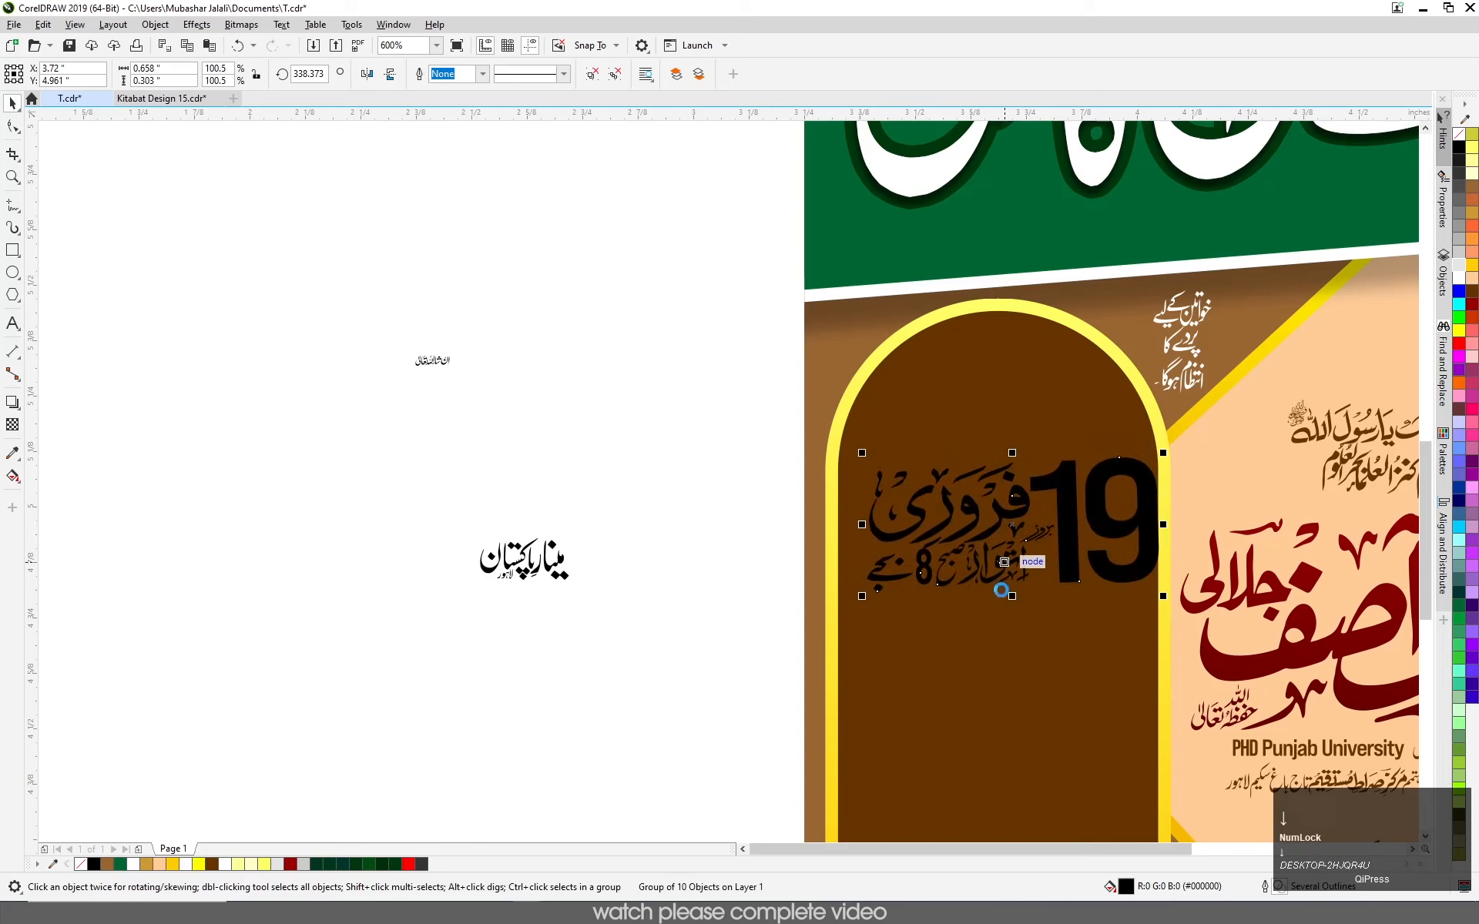
- Move the enlarged date lettering off the page, ungroup it, and place the number 19 above the month name
drag(1066, 546, 325, 482)
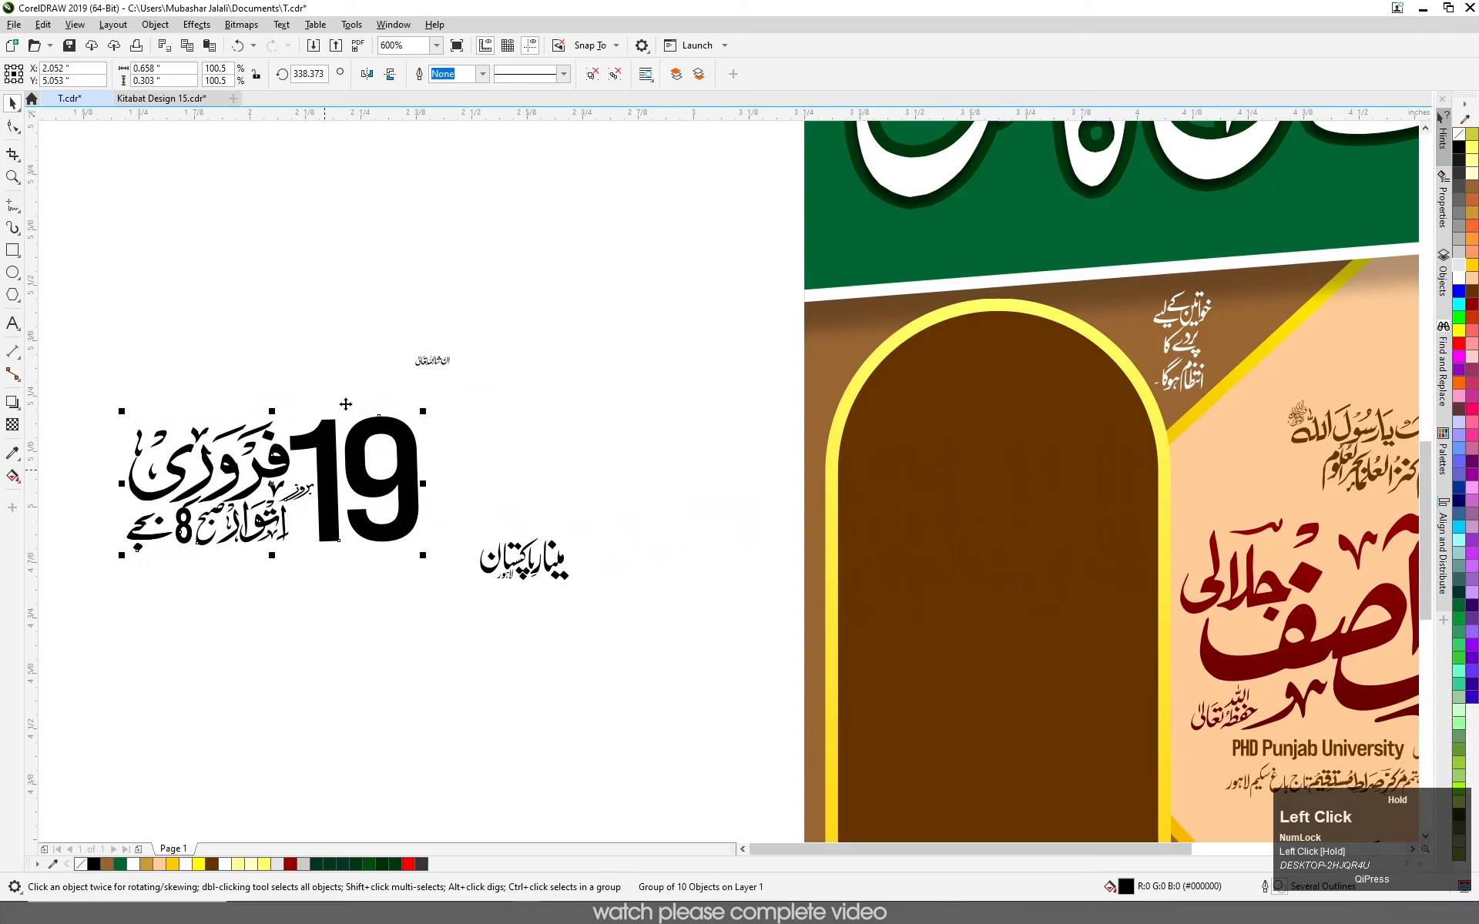
click(615, 74)
click(393, 561)
drag(367, 539, 293, 396)
key(ctrl+z)
shift+click(324, 453)
drag(324, 453, 198, 340)
key(Left)
key(Left)
- Place the stacked date lettering inside the arched panel and adjust its size and position to fit
drag(99, 254, 339, 608)
drag(246, 547, 1036, 655)
drag(911, 656, 860, 741)
key(Right)
key(Right)
key(Up)
- Place the small phrase above the 19 in the arch at about 0.128 by 0.039 inch, and undo the accidental background shift
click(418, 532)
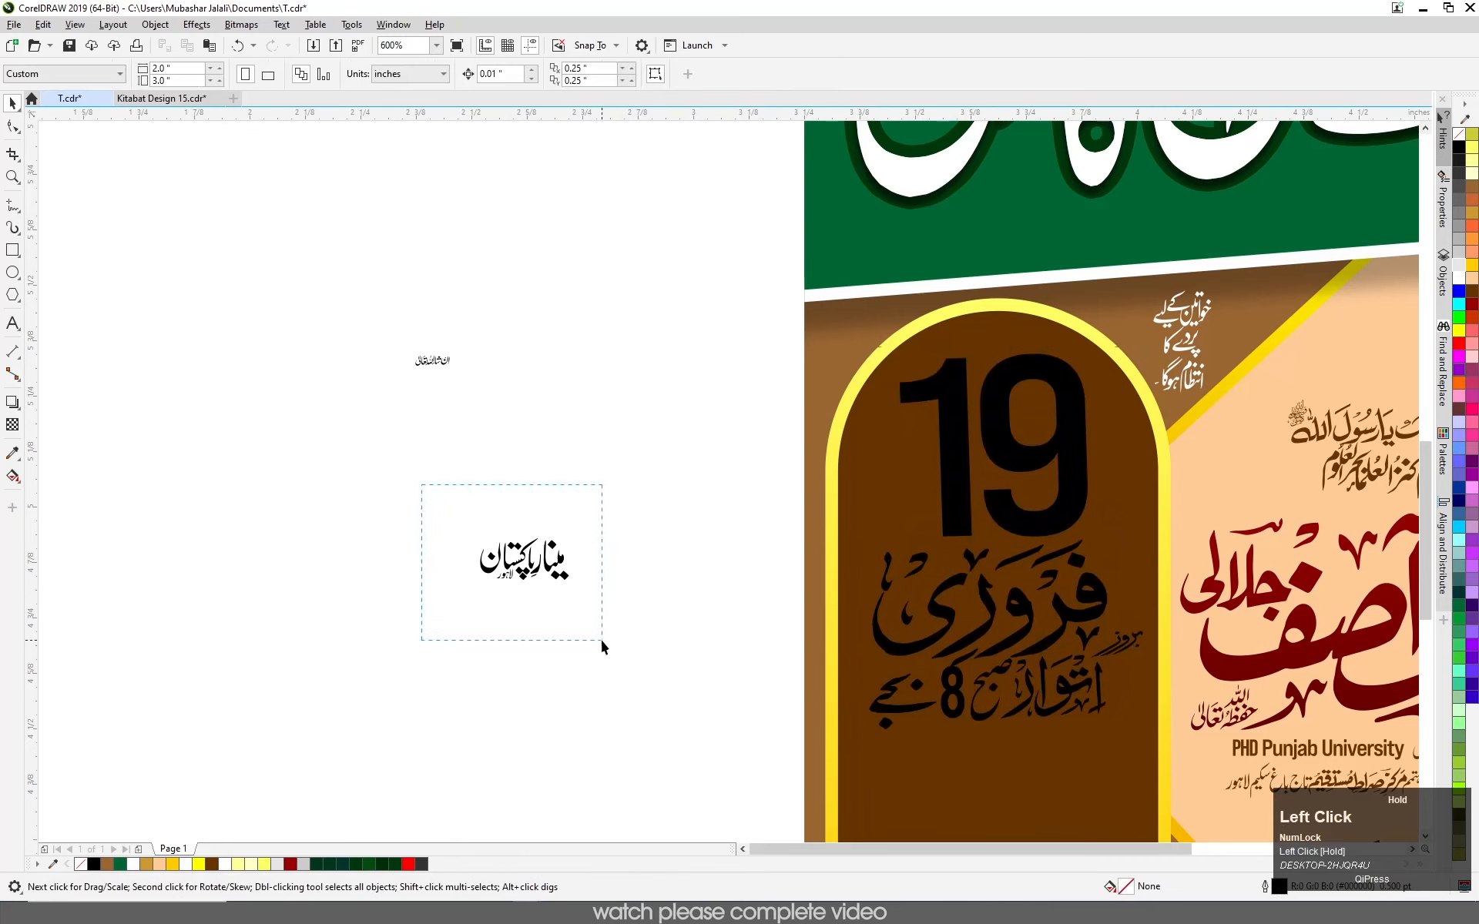
drag(603, 646, 602, 644)
scroll(578, 594, down, 2)
scroll(587, 604, up, 2)
drag(265, 224, 900, 227)
scroll(900, 228, up, 2)
drag(822, 319, 731, 406)
key(Left)
key(Up)
key(Right)
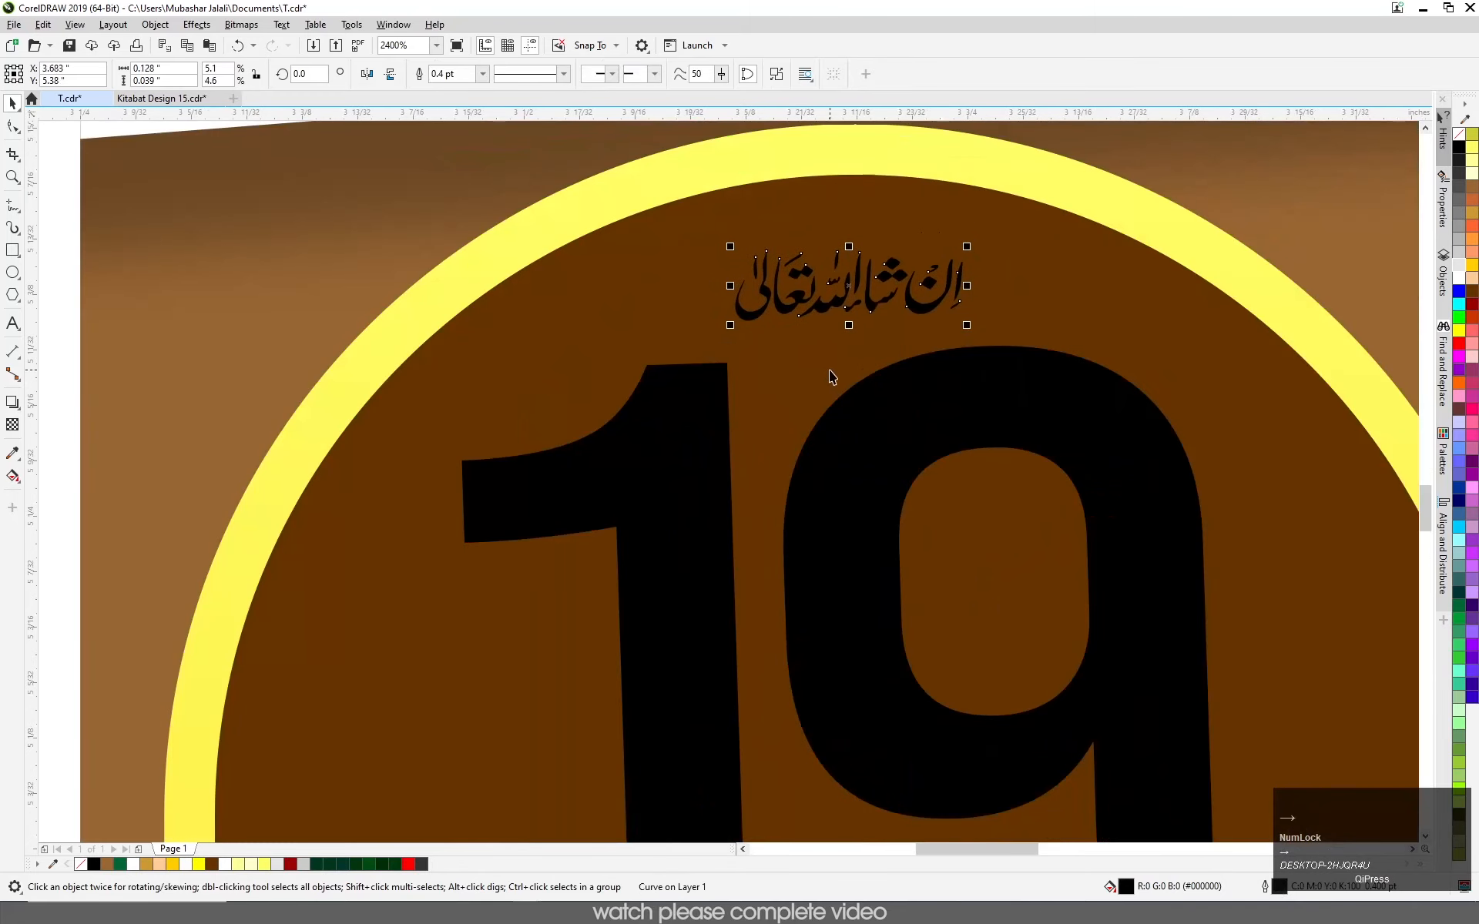
click(722, 339)
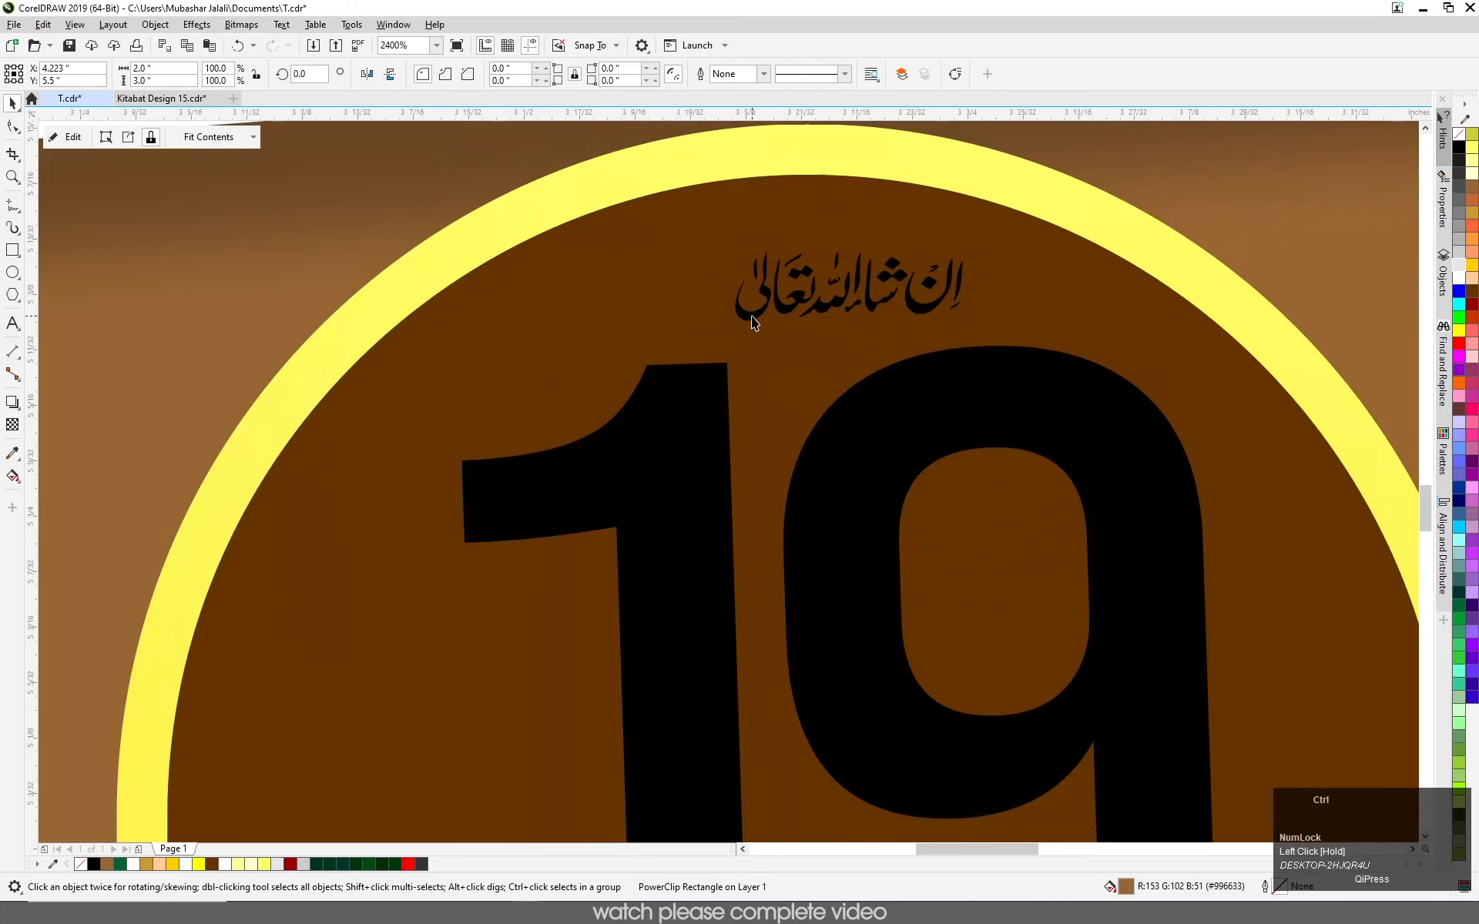
key(ctrl+z)
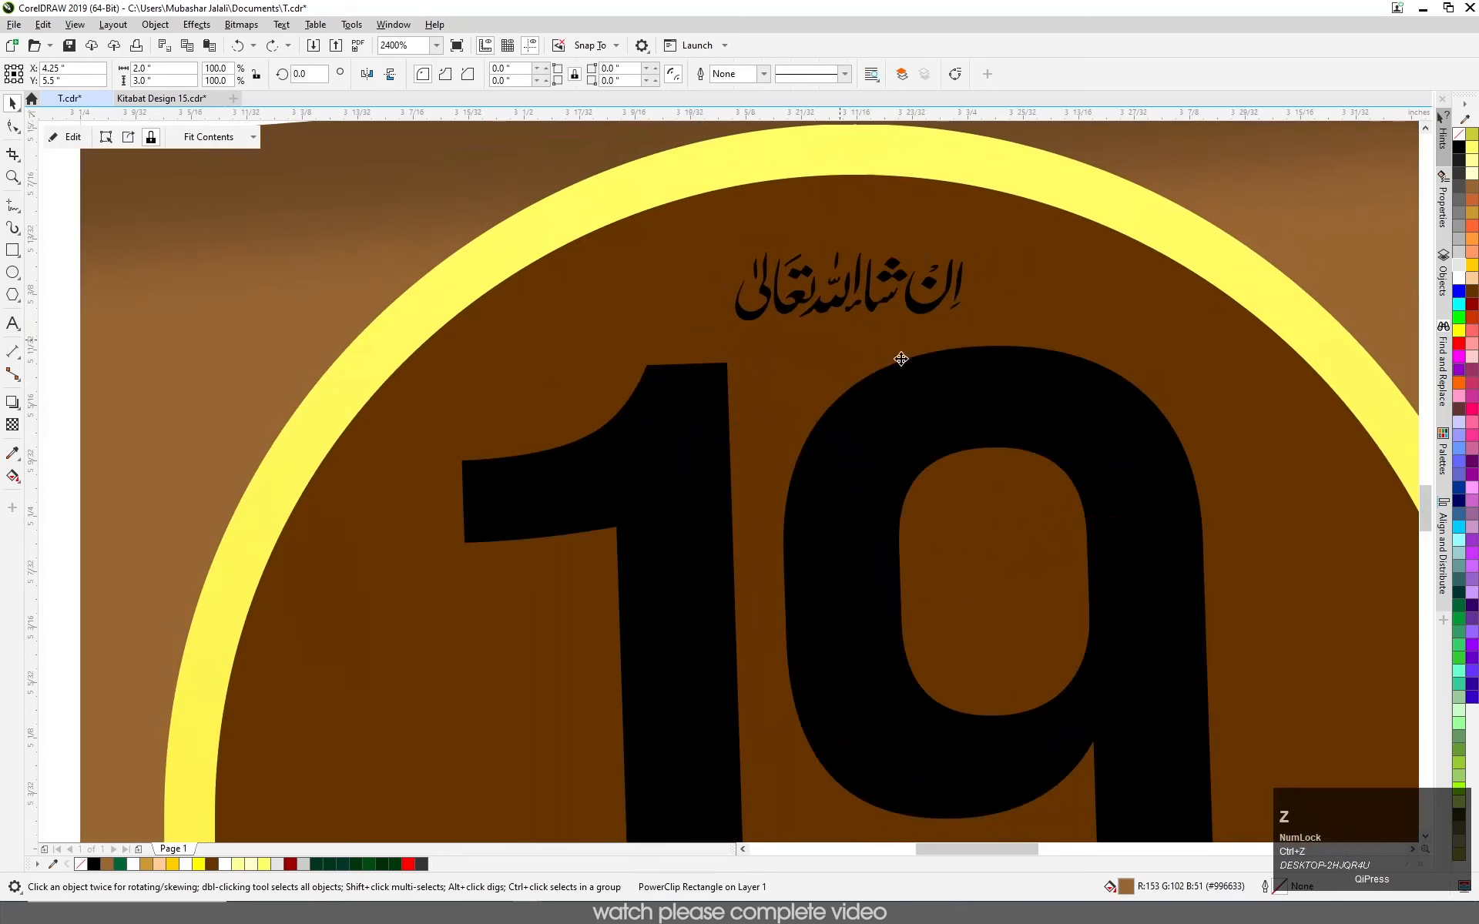
- Enlarge the small phrase above the 19 slightly and fill it white
click(736, 308)
drag(719, 332, 671, 385)
click(1463, 282)
scroll(863, 362, down, 4)
- Weld the digits 1 and 9 into a single shape
click(824, 375)
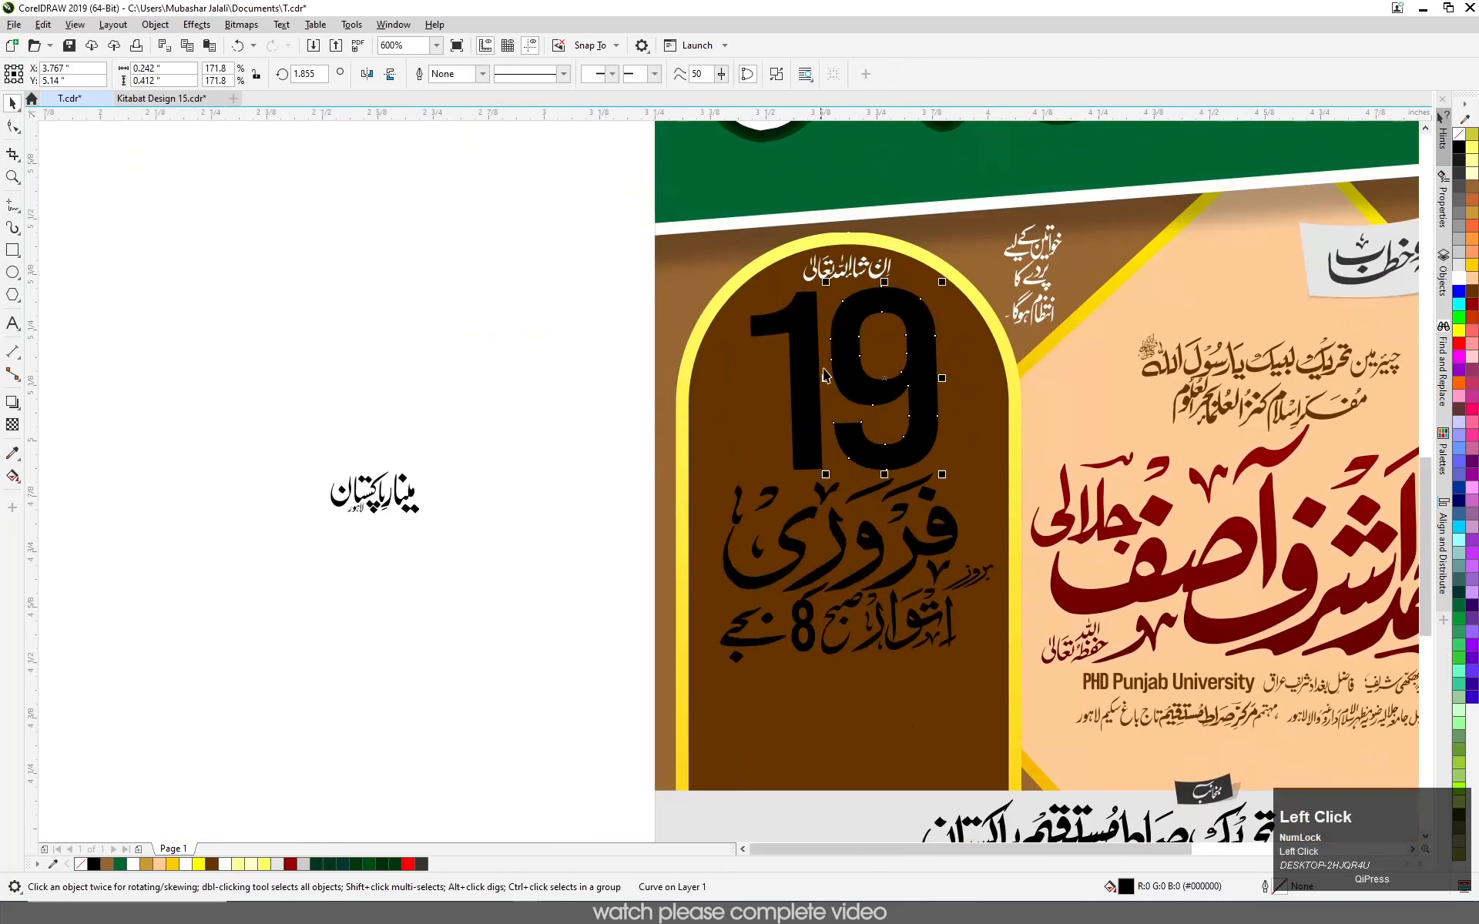
shift+click(807, 393)
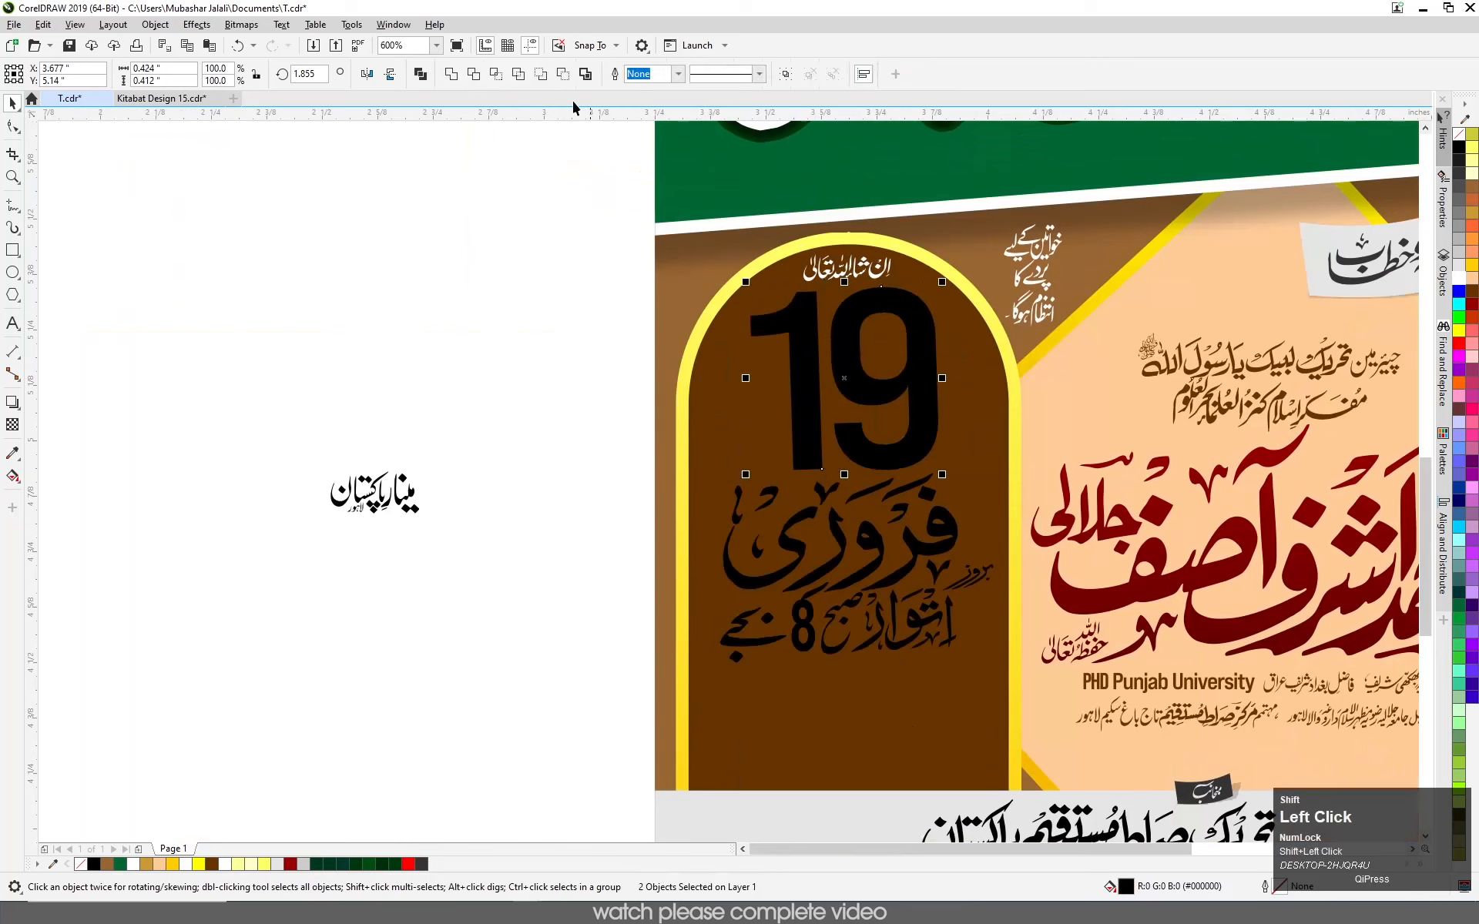
click(452, 78)
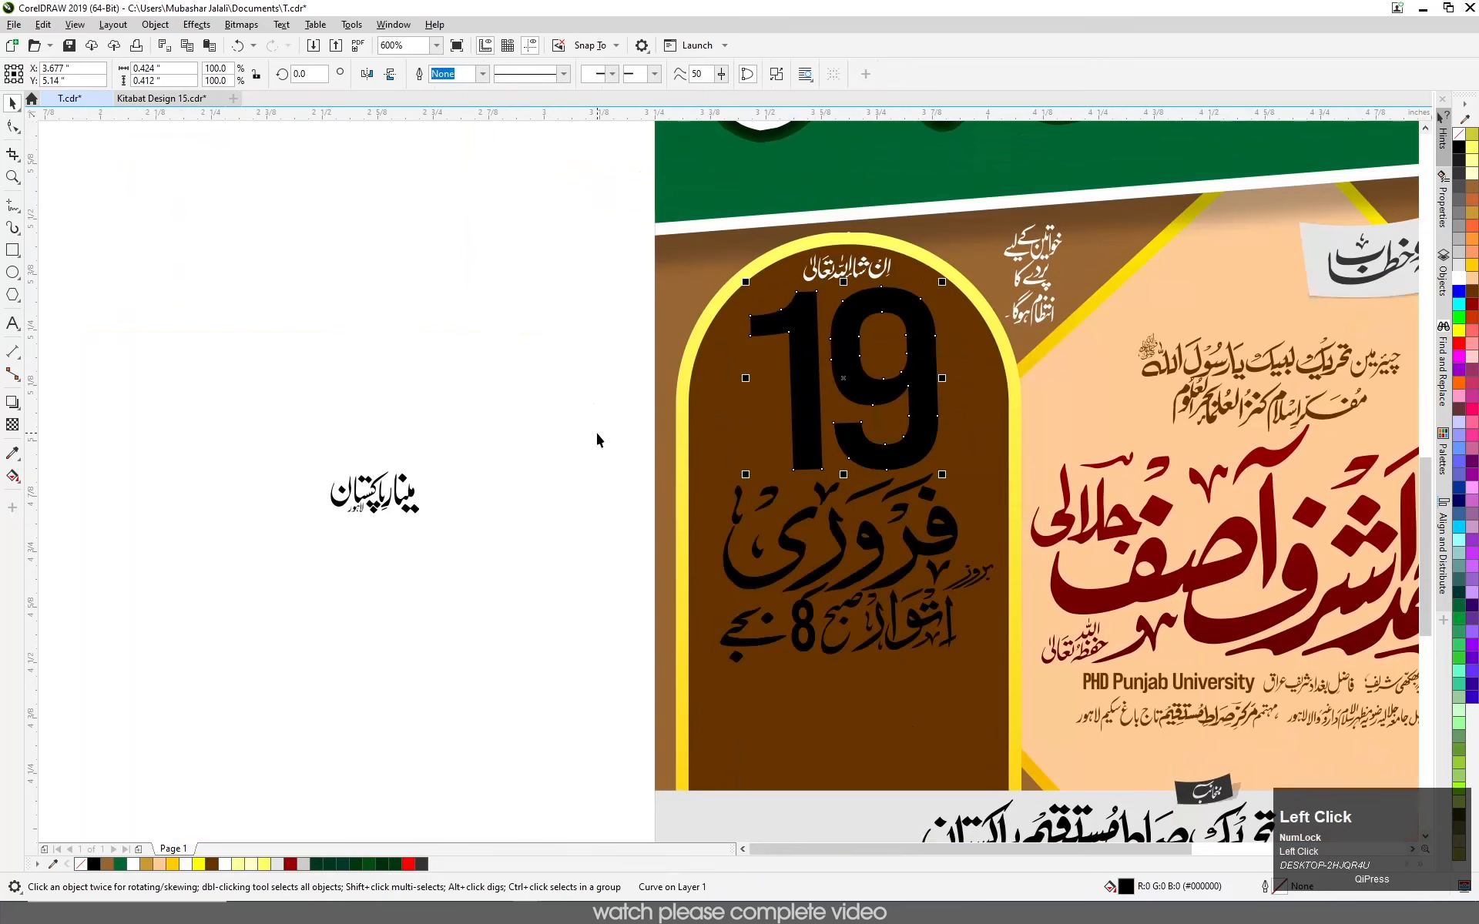
- Give the welded 19 a vertical gradient fill running from yellow at its upper edge to golden orange at its lower edge
key(g)
drag(860, 290, 861, 468)
click(861, 290)
click(1464, 330)
click(1471, 266)
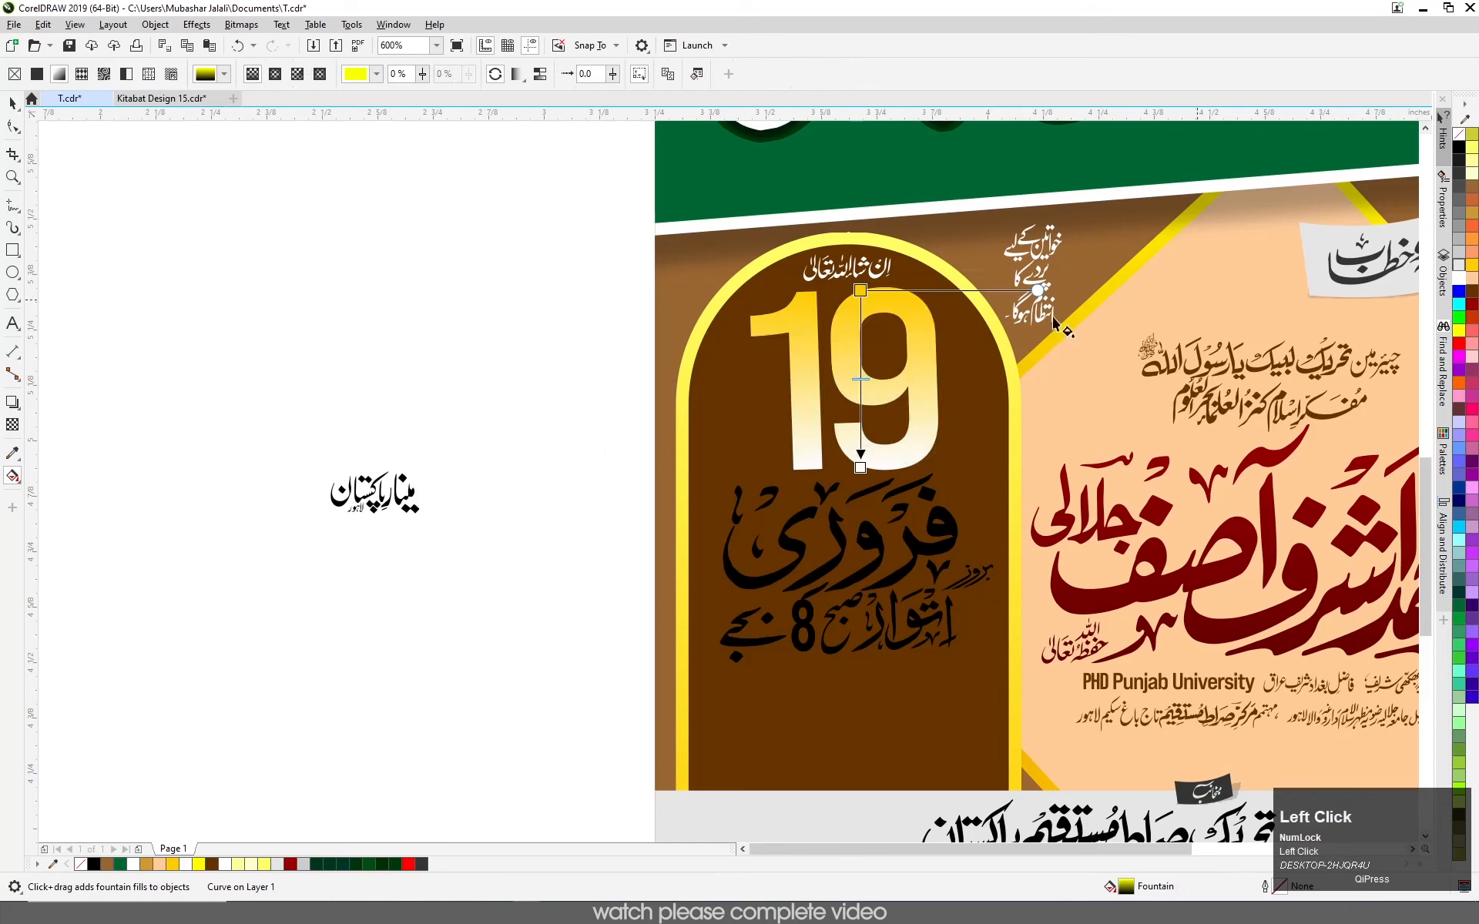
click(860, 467)
click(1459, 334)
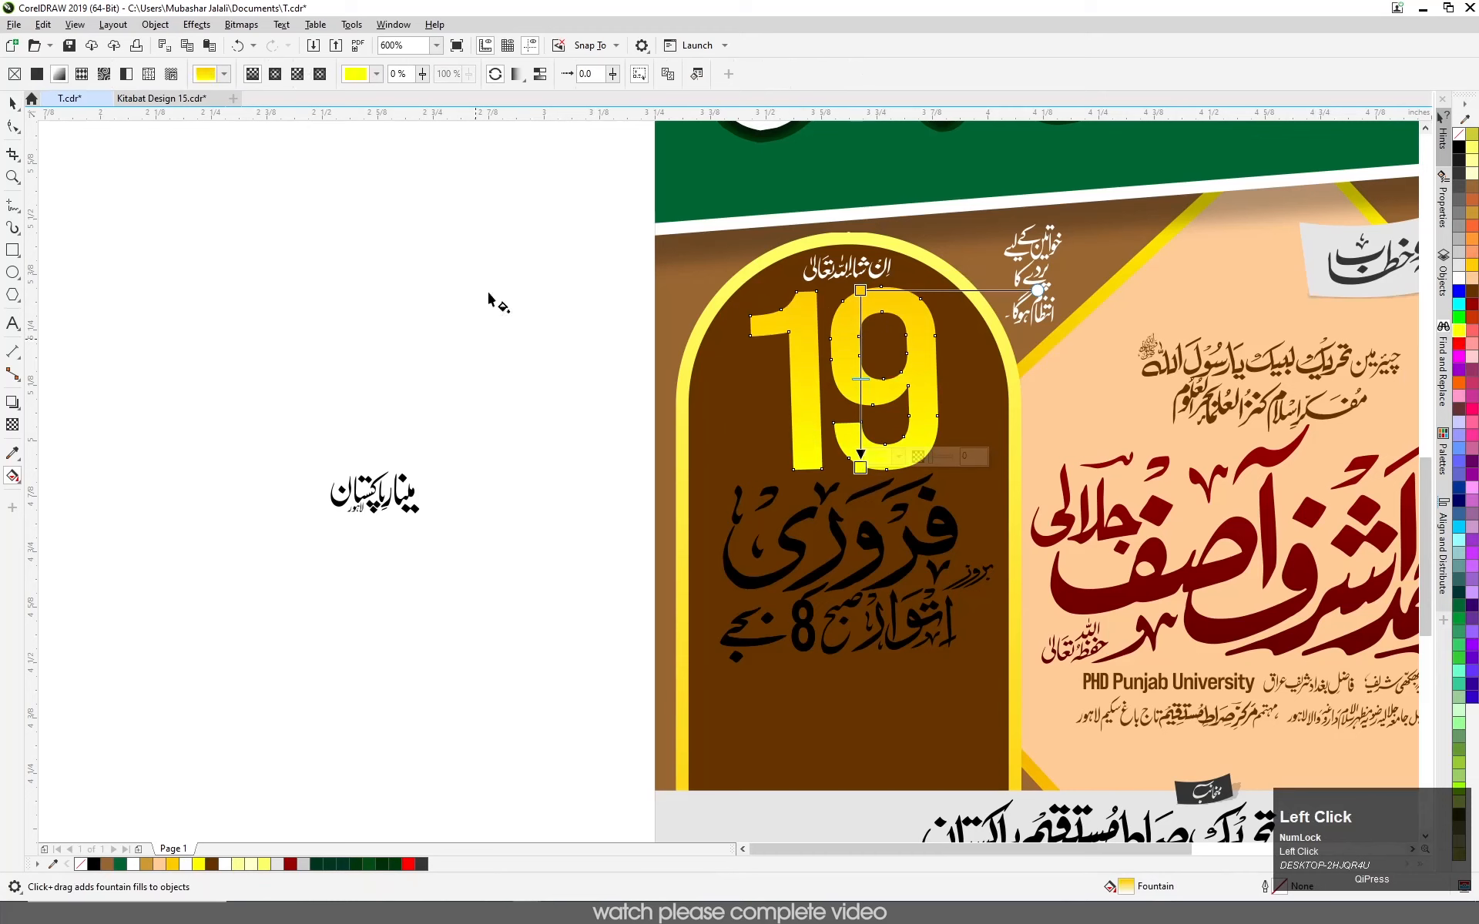
click(493, 76)
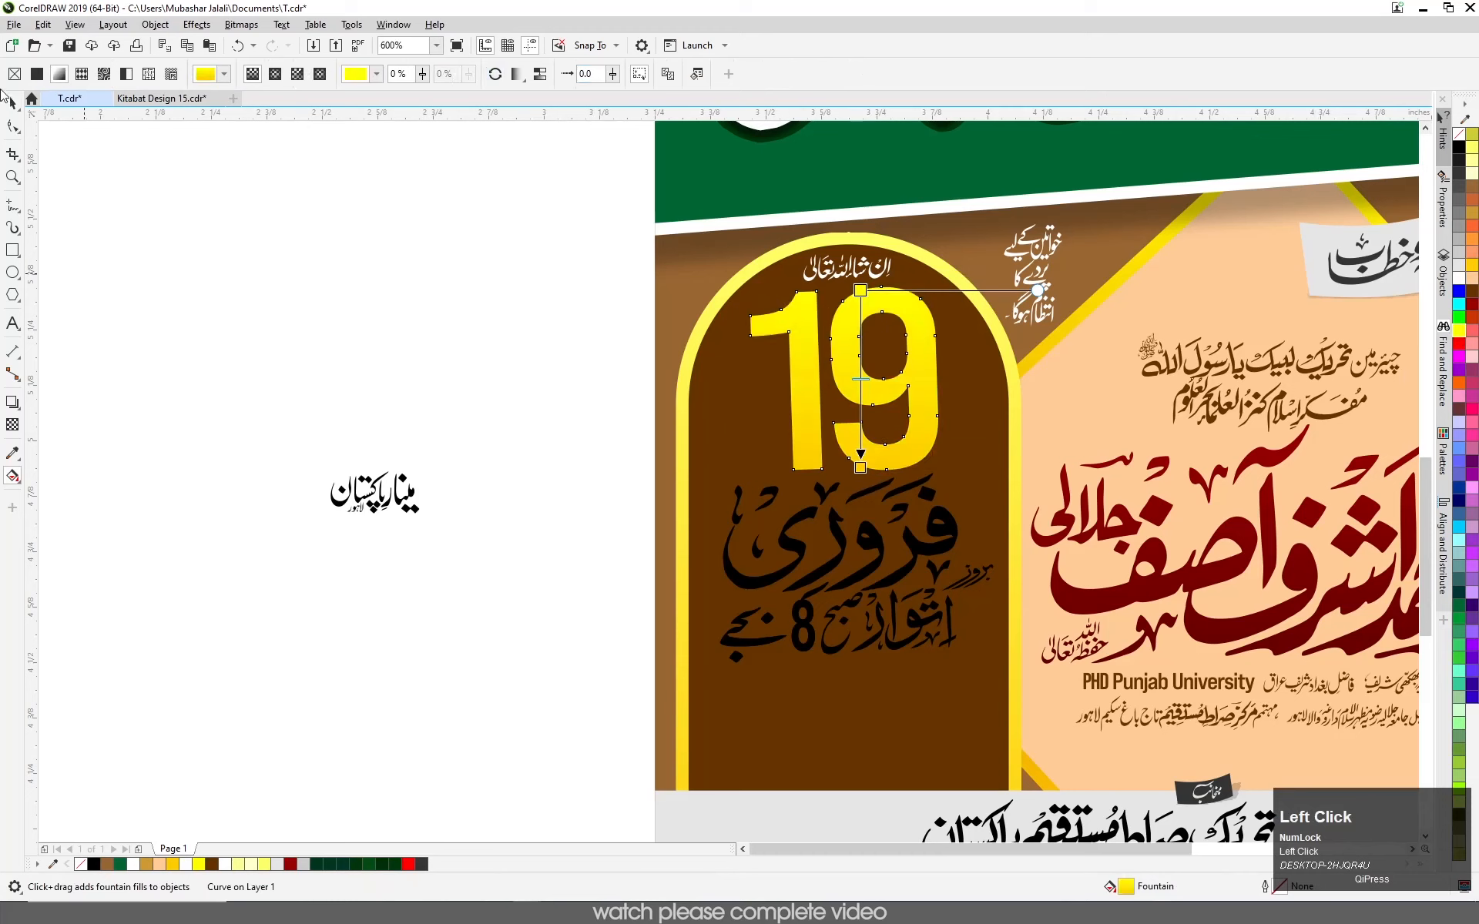
click(10, 104)
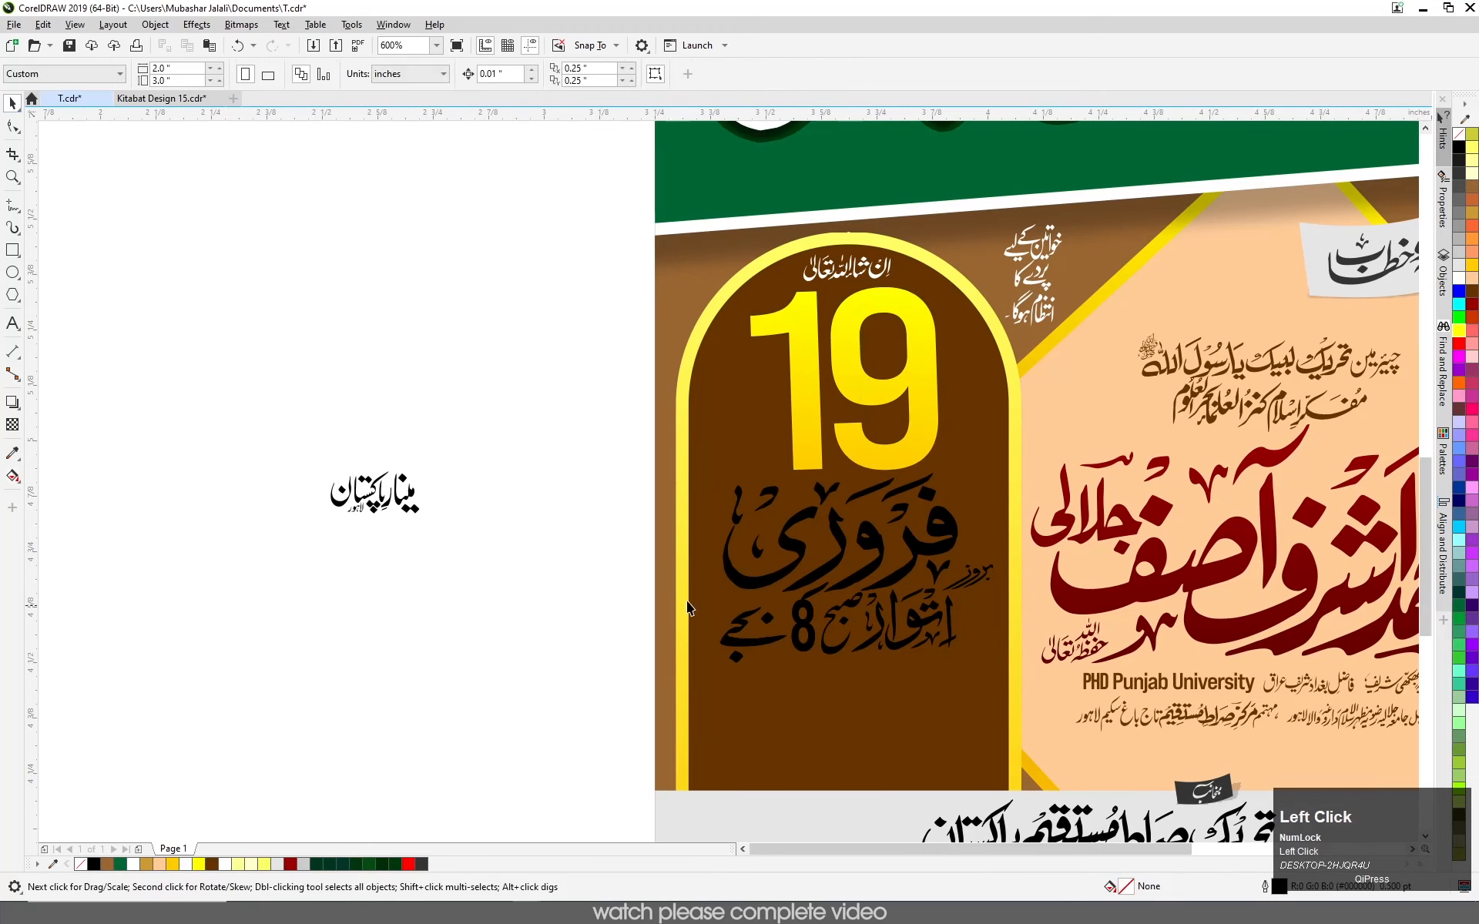
- Fill the month name beneath the 19 white
drag(563, 444, 988, 612)
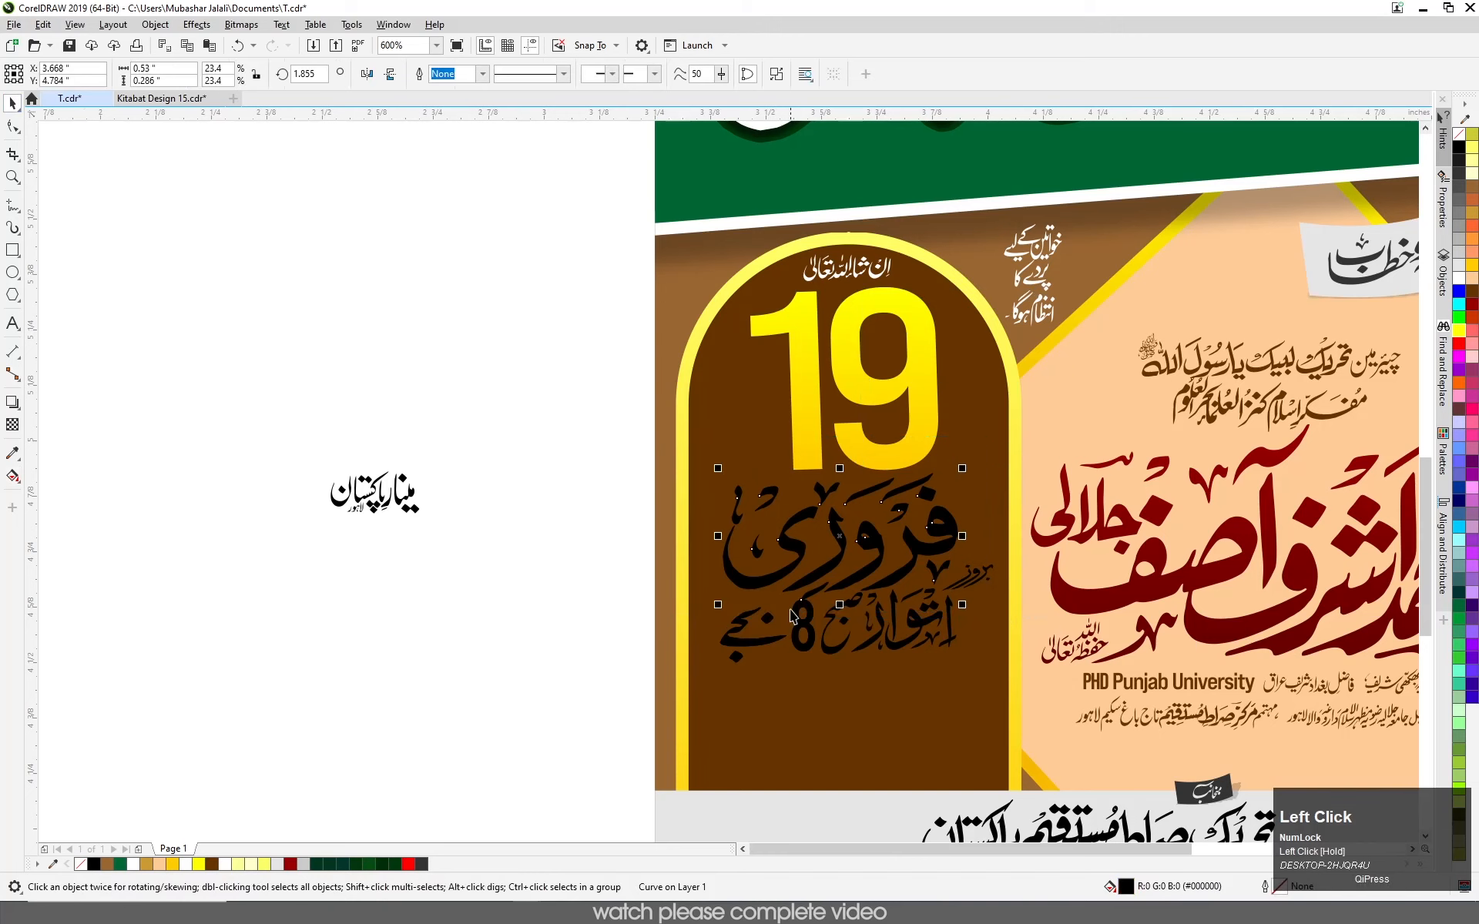
click(1458, 279)
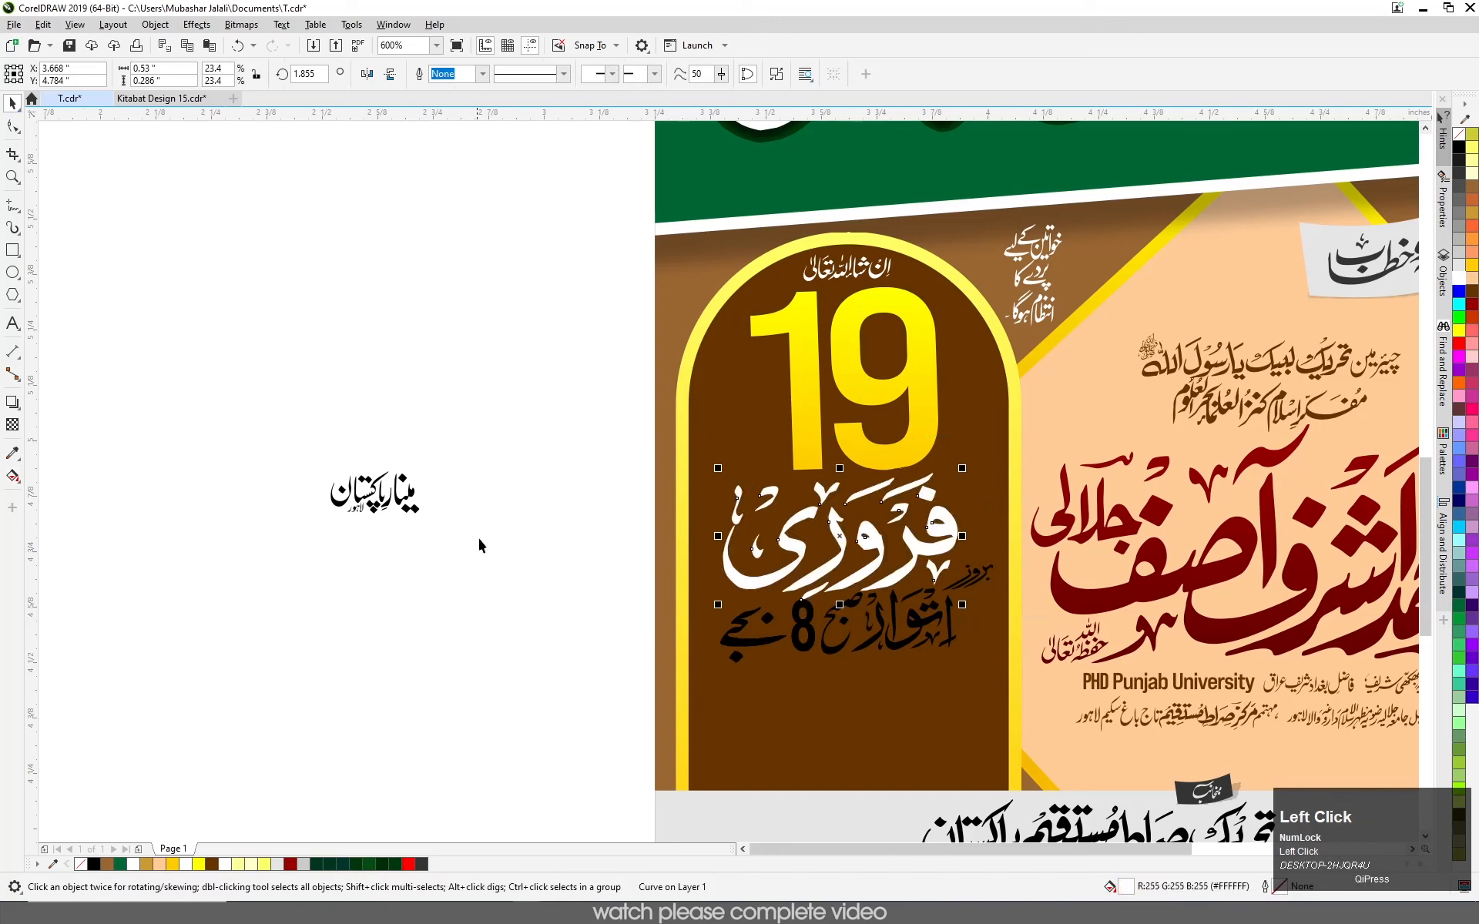
click(473, 543)
- Copy the gradient fill of the 19 onto the number 8 in the time line
scroll(949, 590, up, 1)
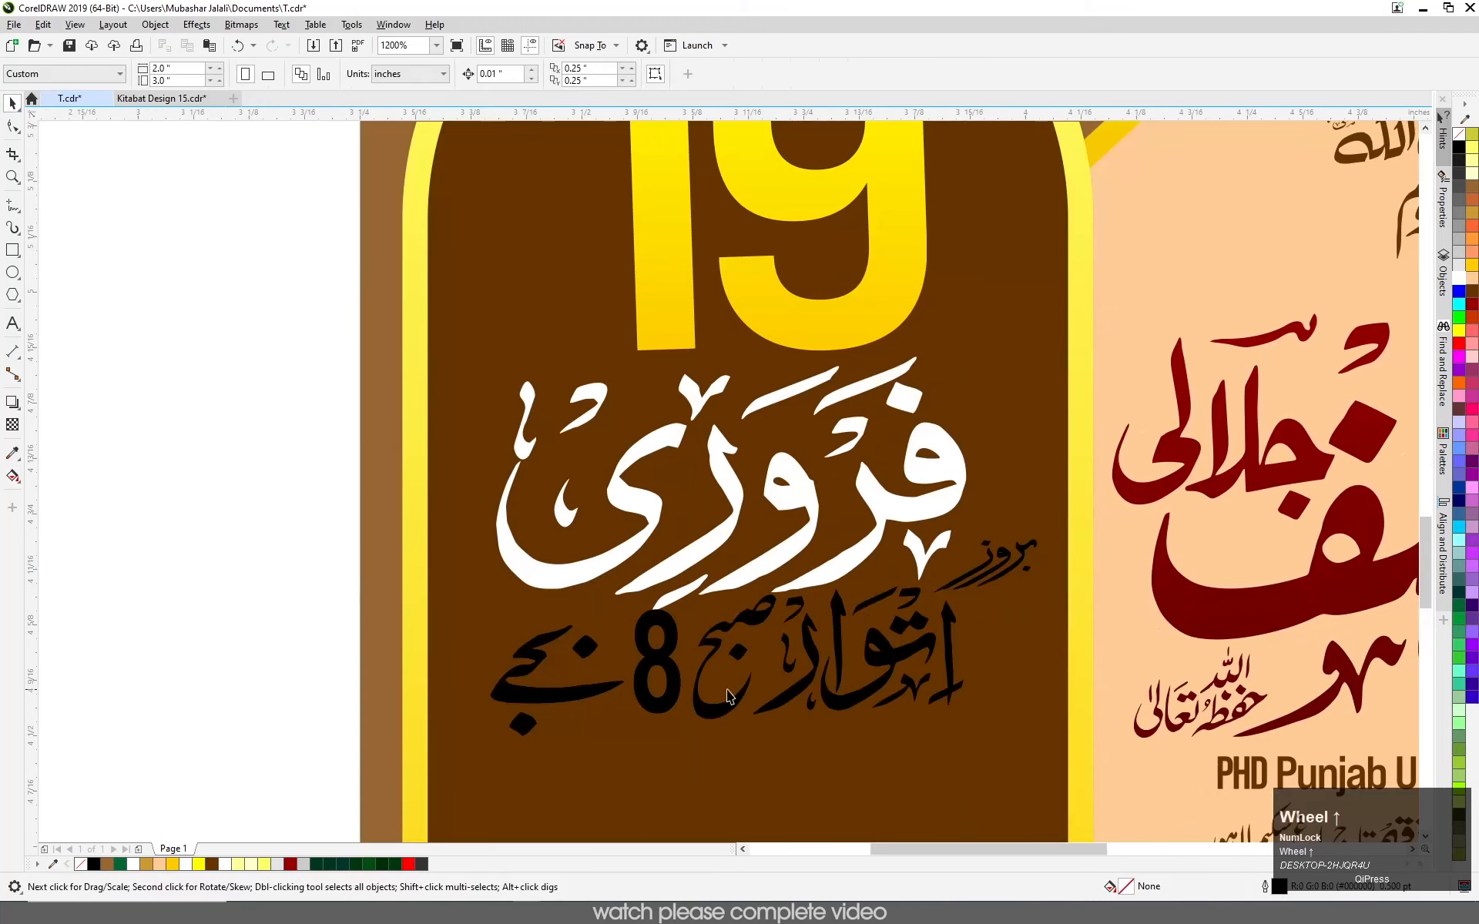
click(670, 670)
drag(755, 333, 667, 663)
- Fill the whole day and time line beneath the month name white, including the number 8
drag(269, 479, 644, 778)
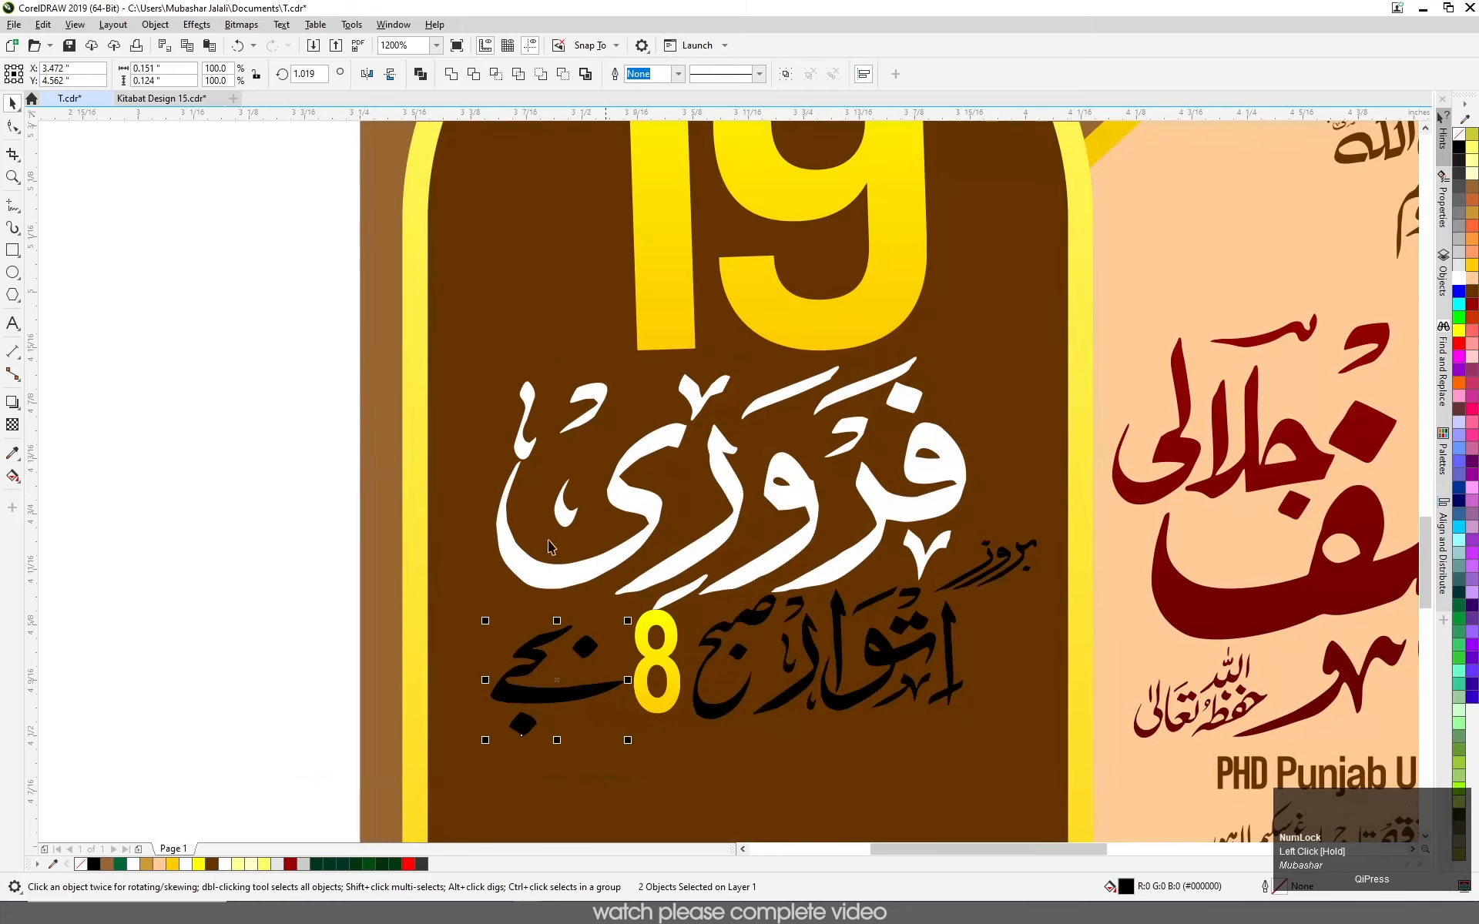
drag(194, 496, 1079, 784)
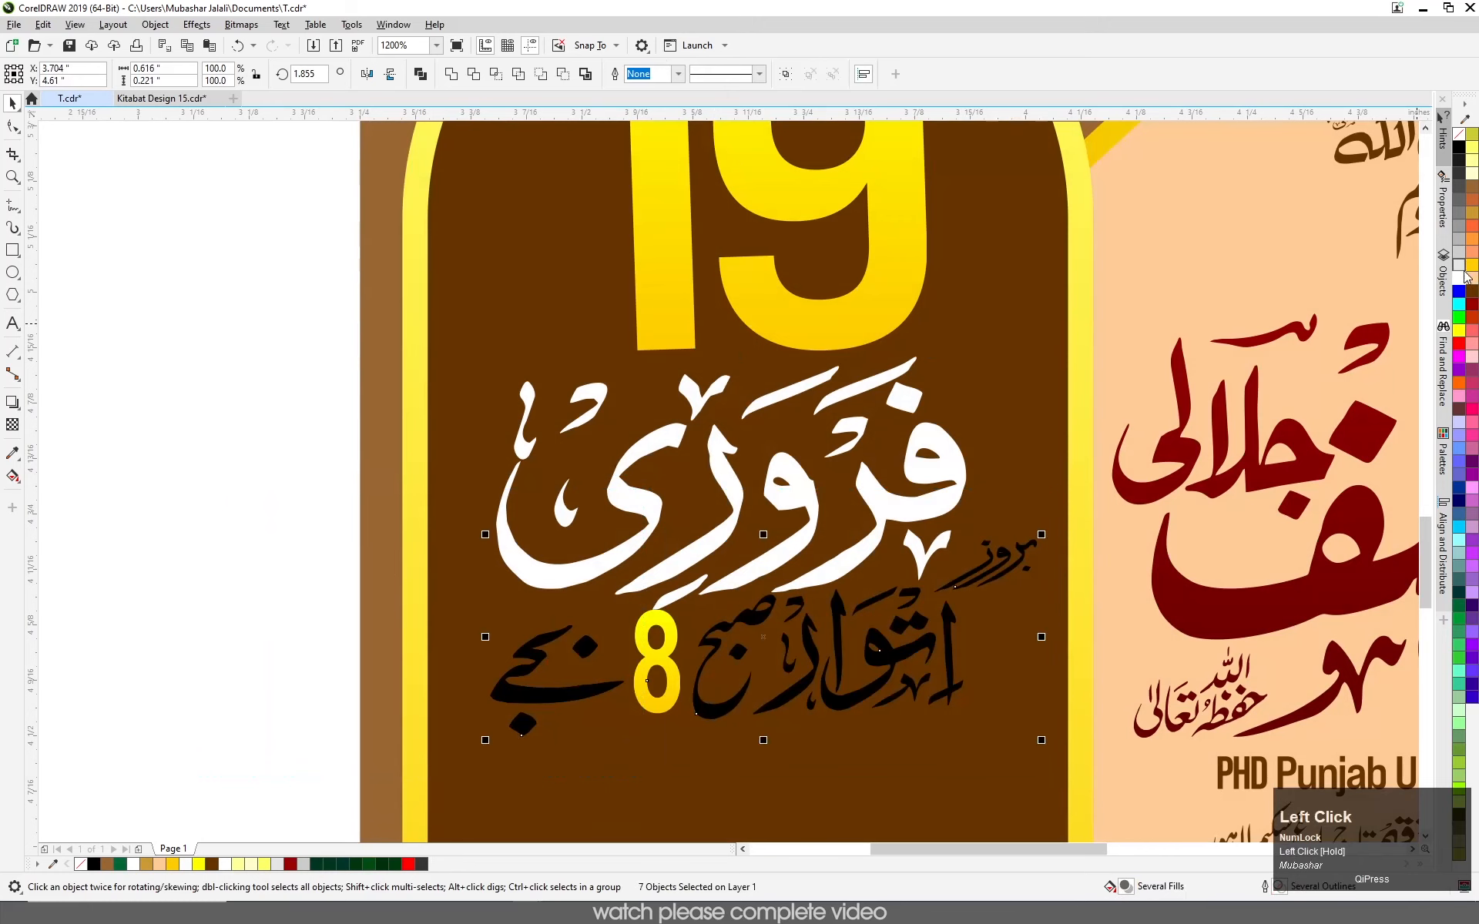
click(1459, 283)
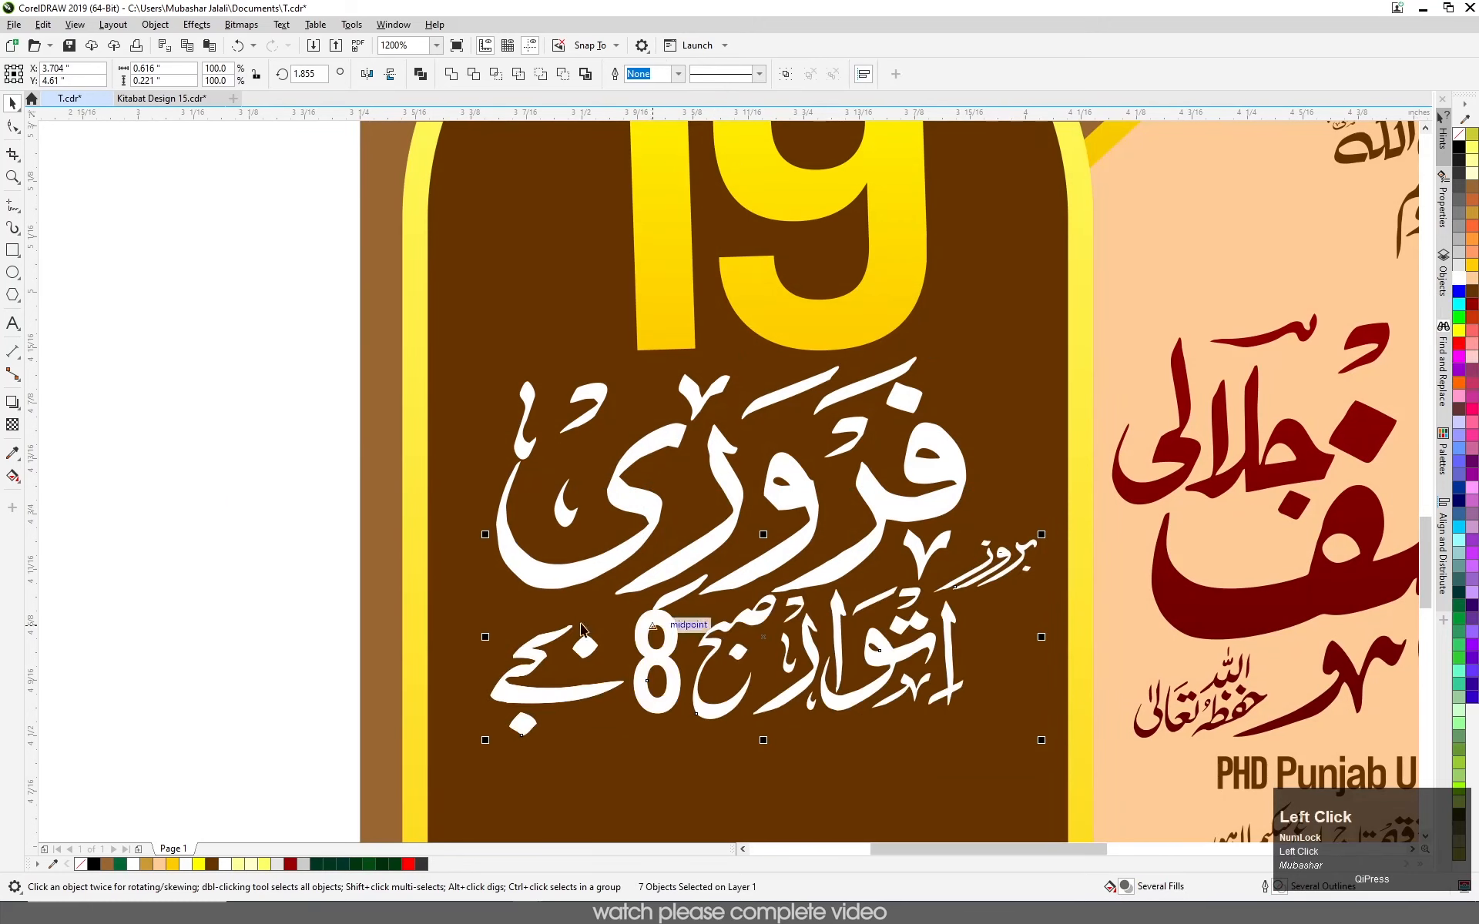
click(409, 621)
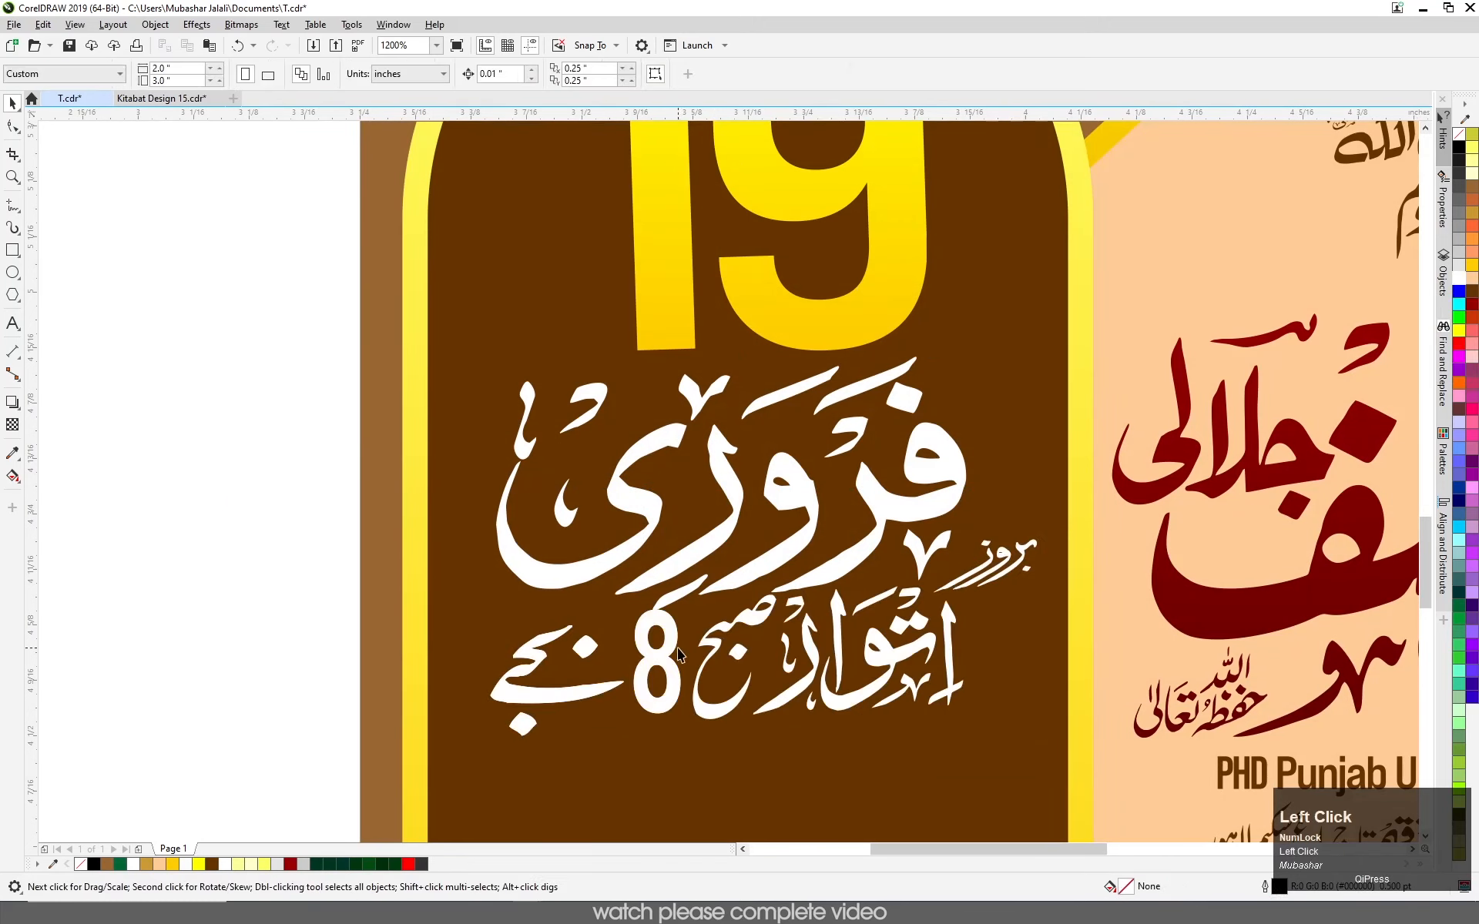
- Apply the yellow gradient of the 19 to the white number 8 again
scroll(678, 653, up, 3)
click(675, 651)
scroll(676, 647, down, 3)
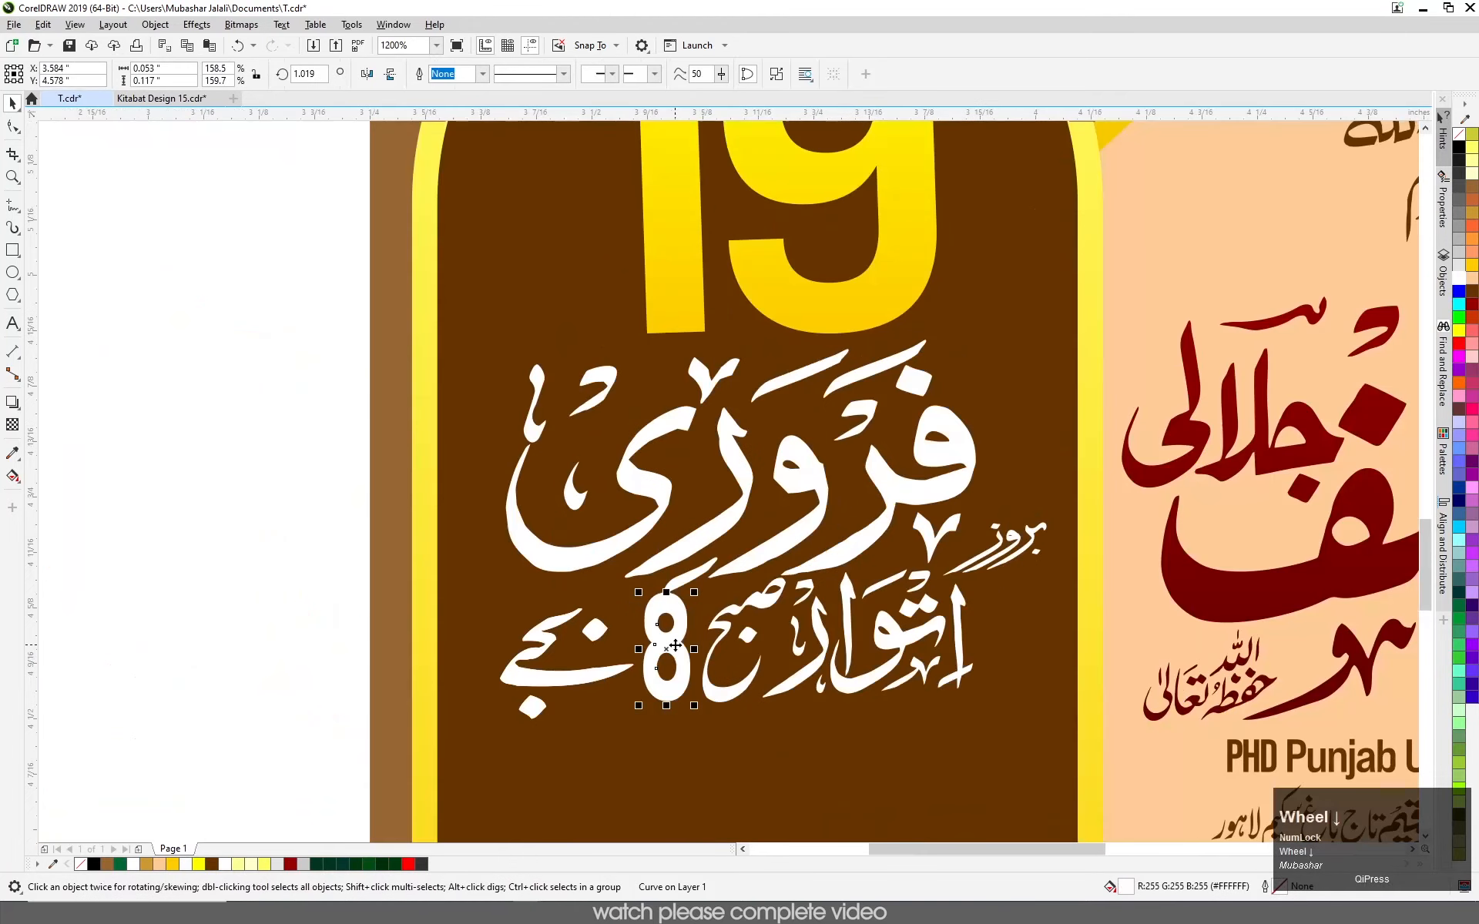
drag(675, 645, 691, 586)
scroll(662, 697, up, 2)
scroll(686, 614, down, 2)
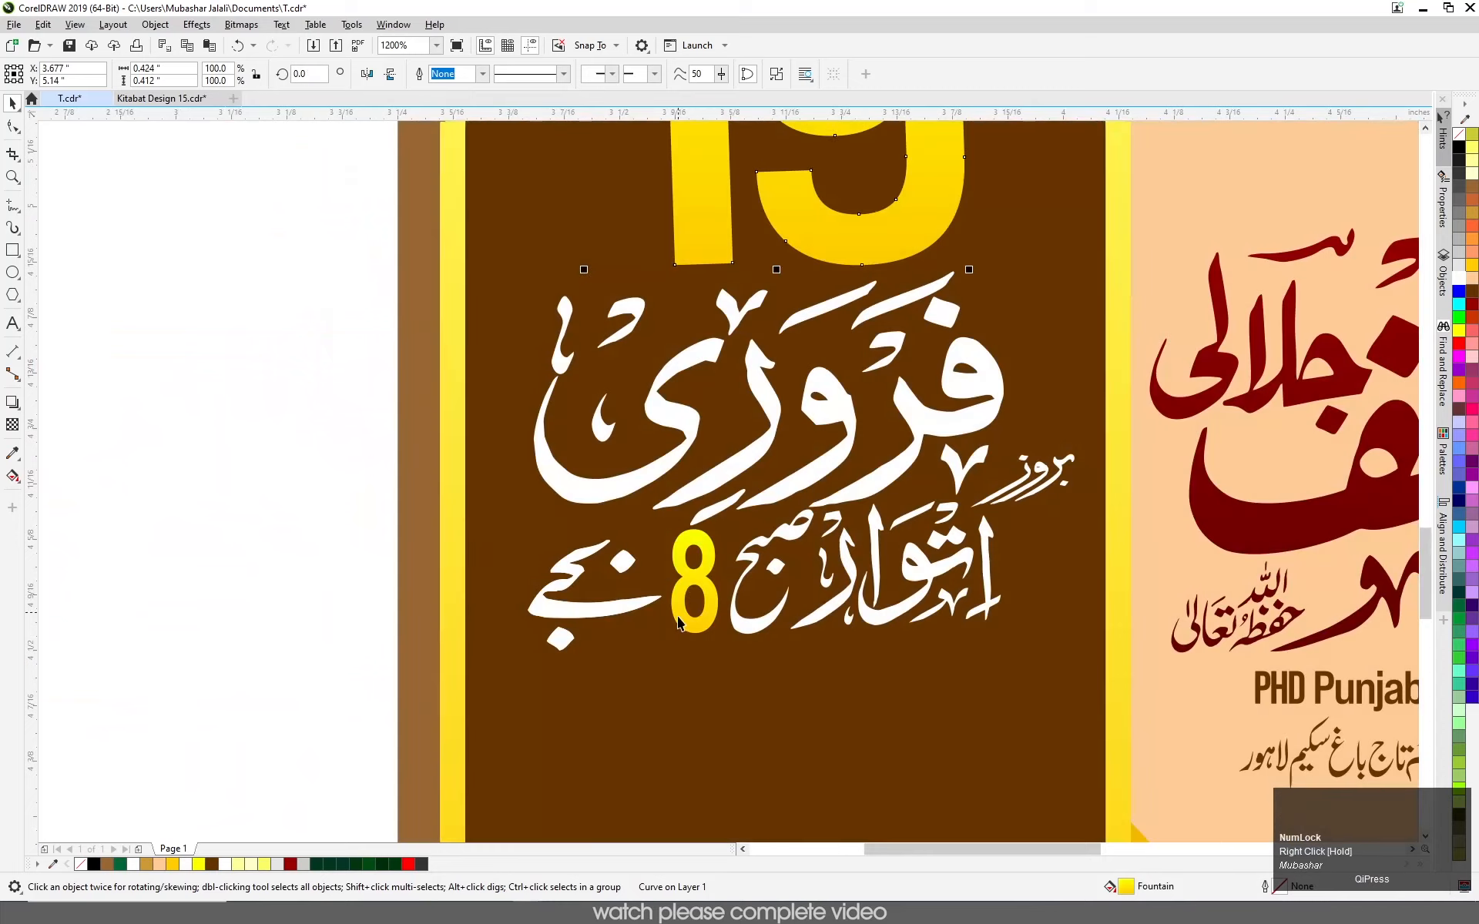
scroll(678, 611, down, 2)
click(563, 538)
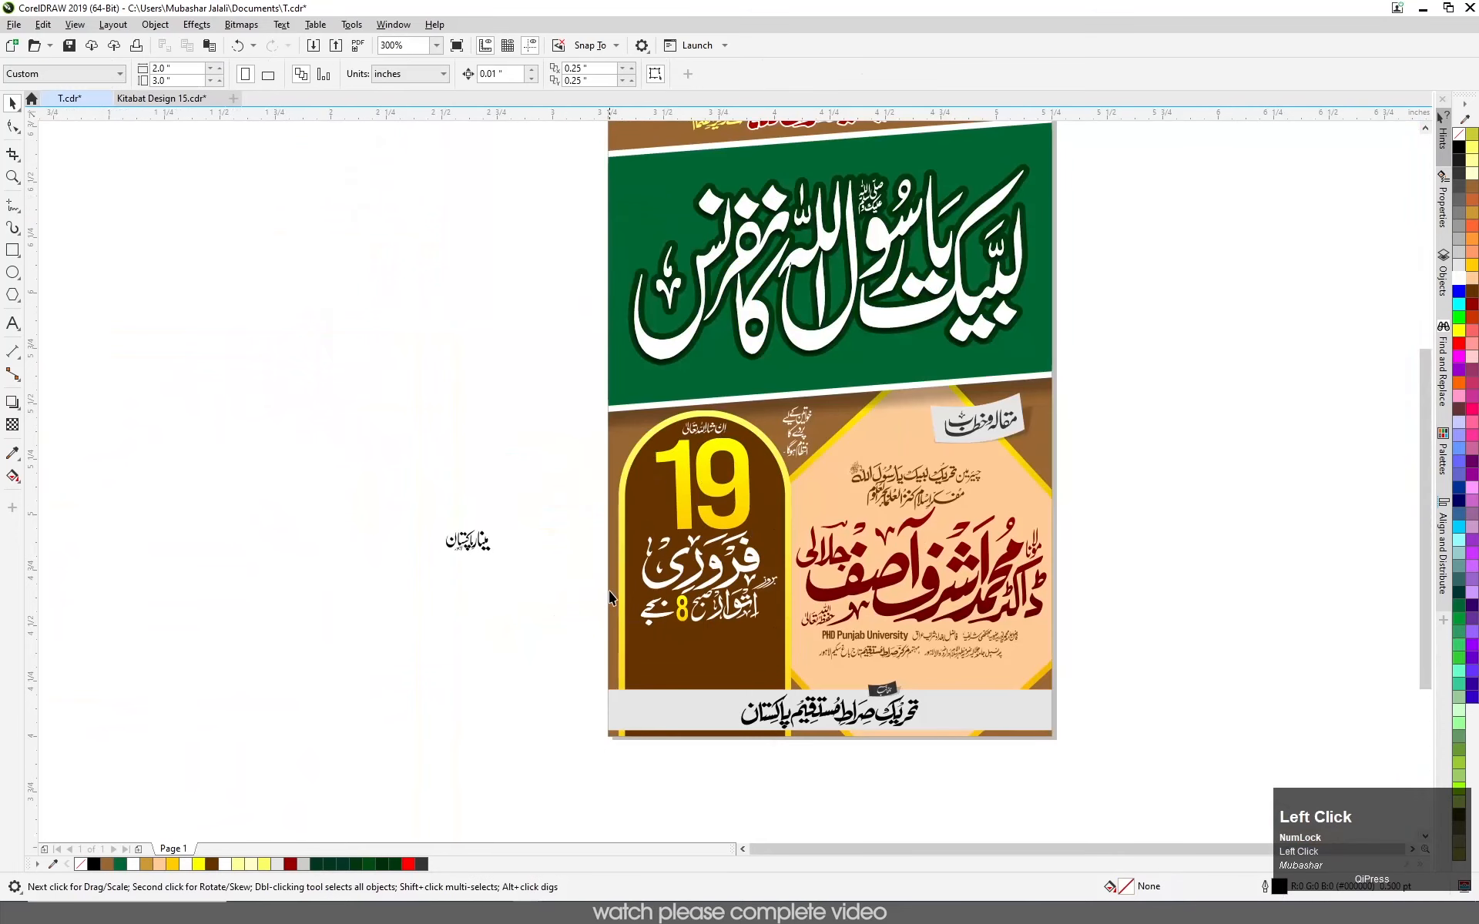
- Scale down the whole date and time lettering slightly and adjust its position inside the brown arch
scroll(613, 585, up, 1)
scroll(660, 670, down, 1)
scroll(553, 670, up, 1)
drag(530, 668, 919, 239)
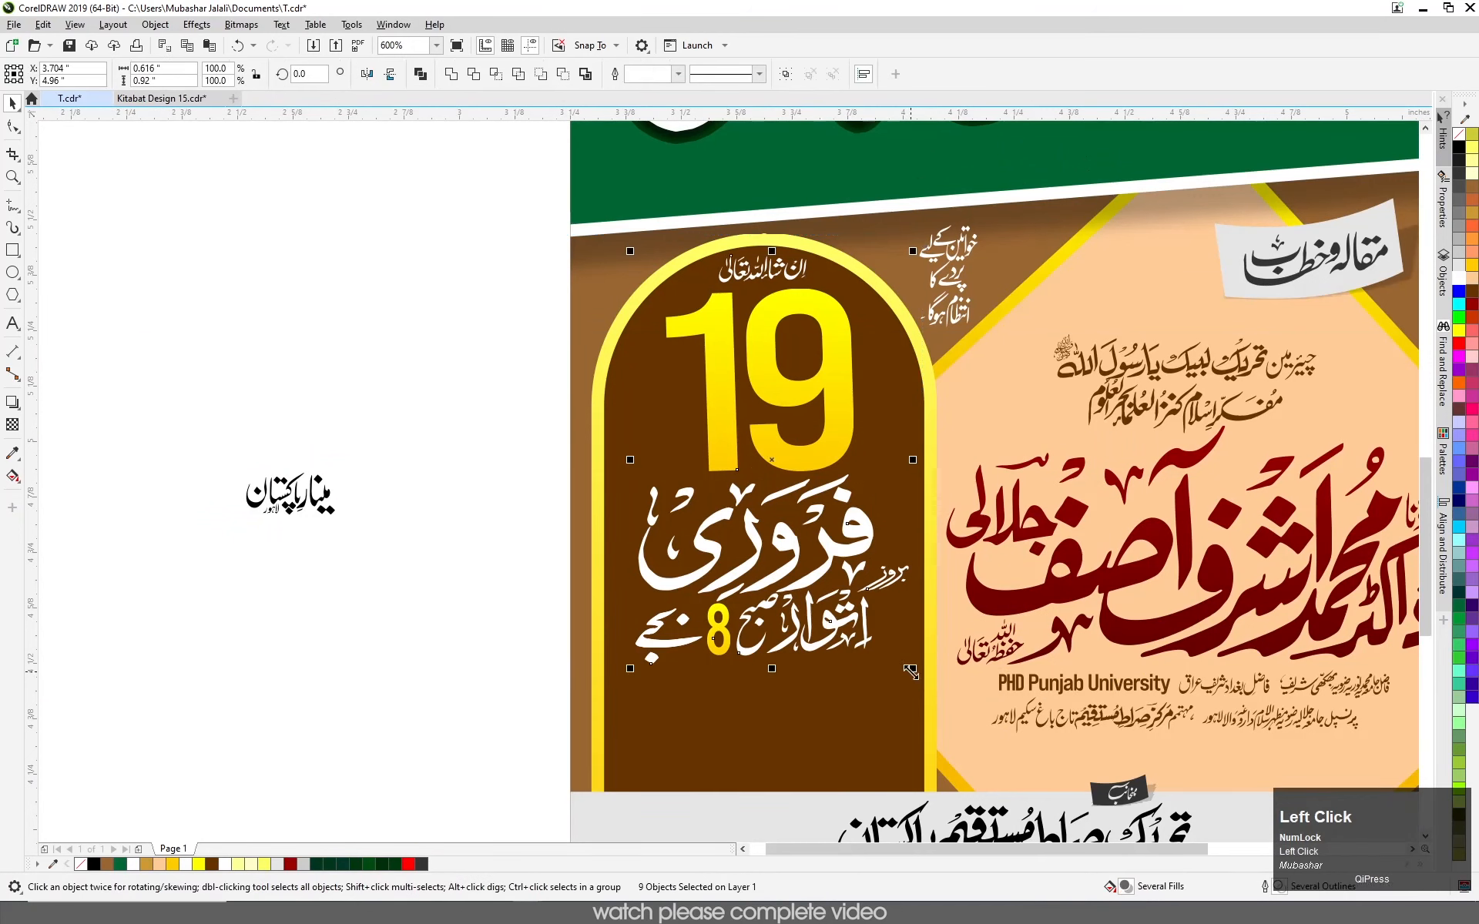
drag(910, 671, 903, 640)
key(Right)
key(Up)
key(Down)
- Shrink the small white line above the 19 to about 0.12 in wide and place it above the digit 9
drag(407, 209, 810, 289)
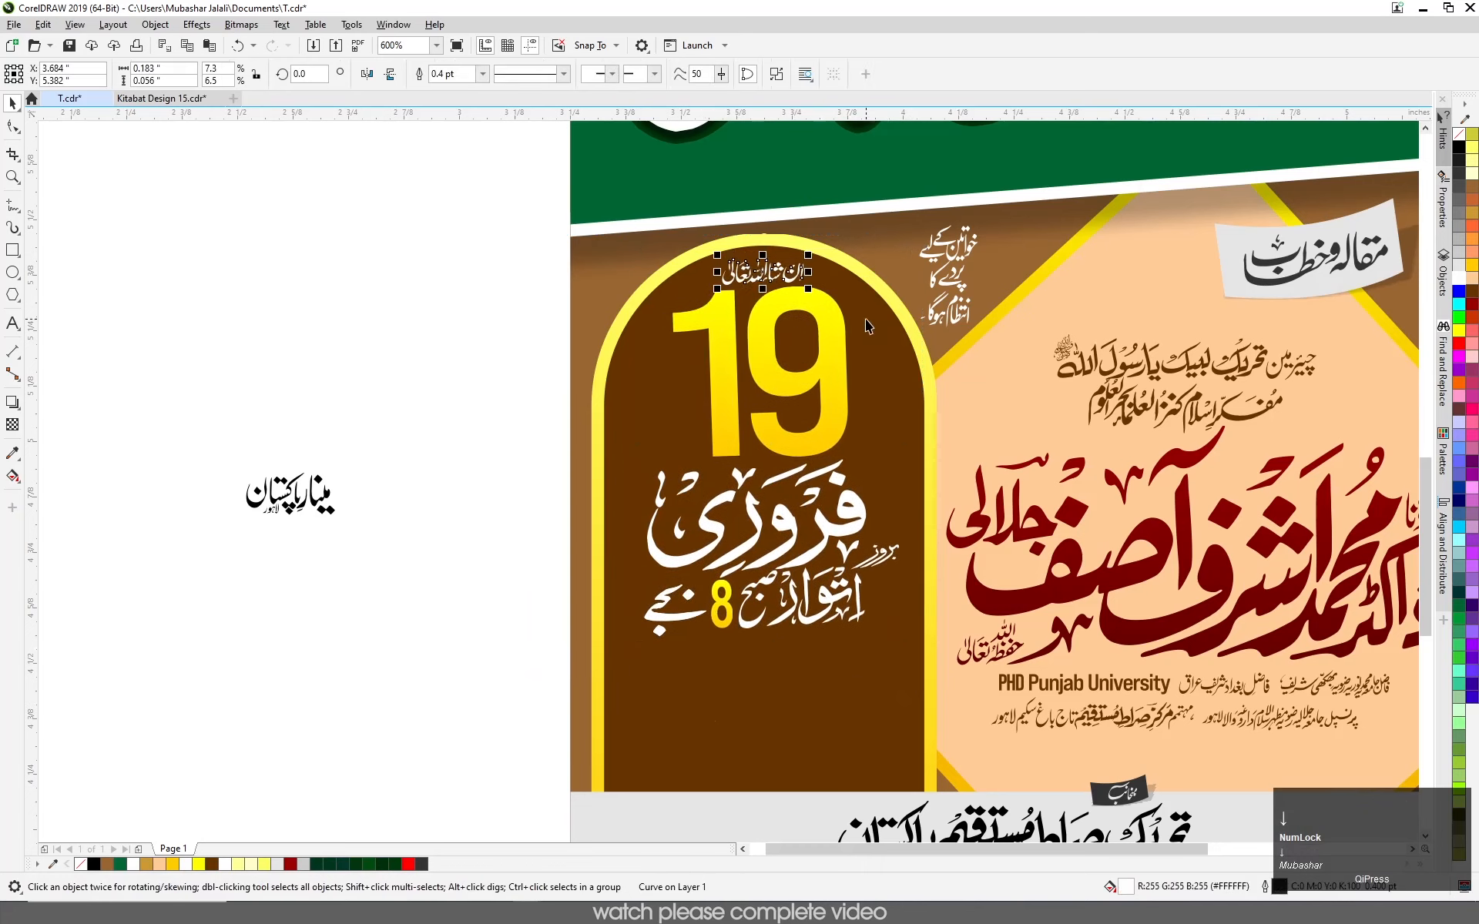
scroll(772, 245, up, 3)
scroll(781, 252, up, 2)
drag(913, 284, 857, 302)
drag(729, 376, 841, 377)
scroll(868, 381, down, 4)
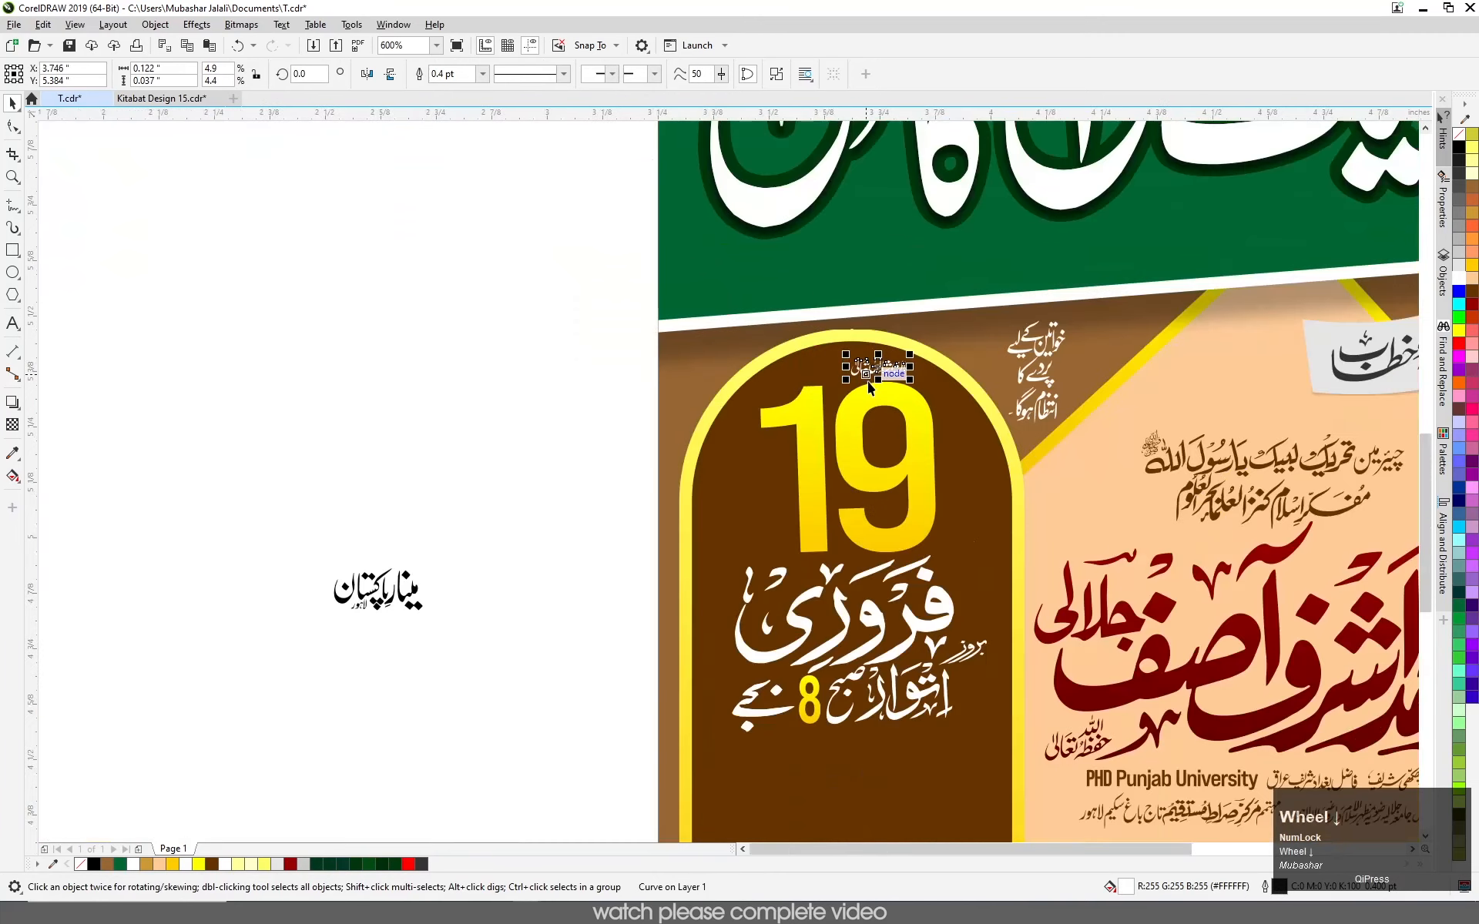
scroll(867, 381, up, 2)
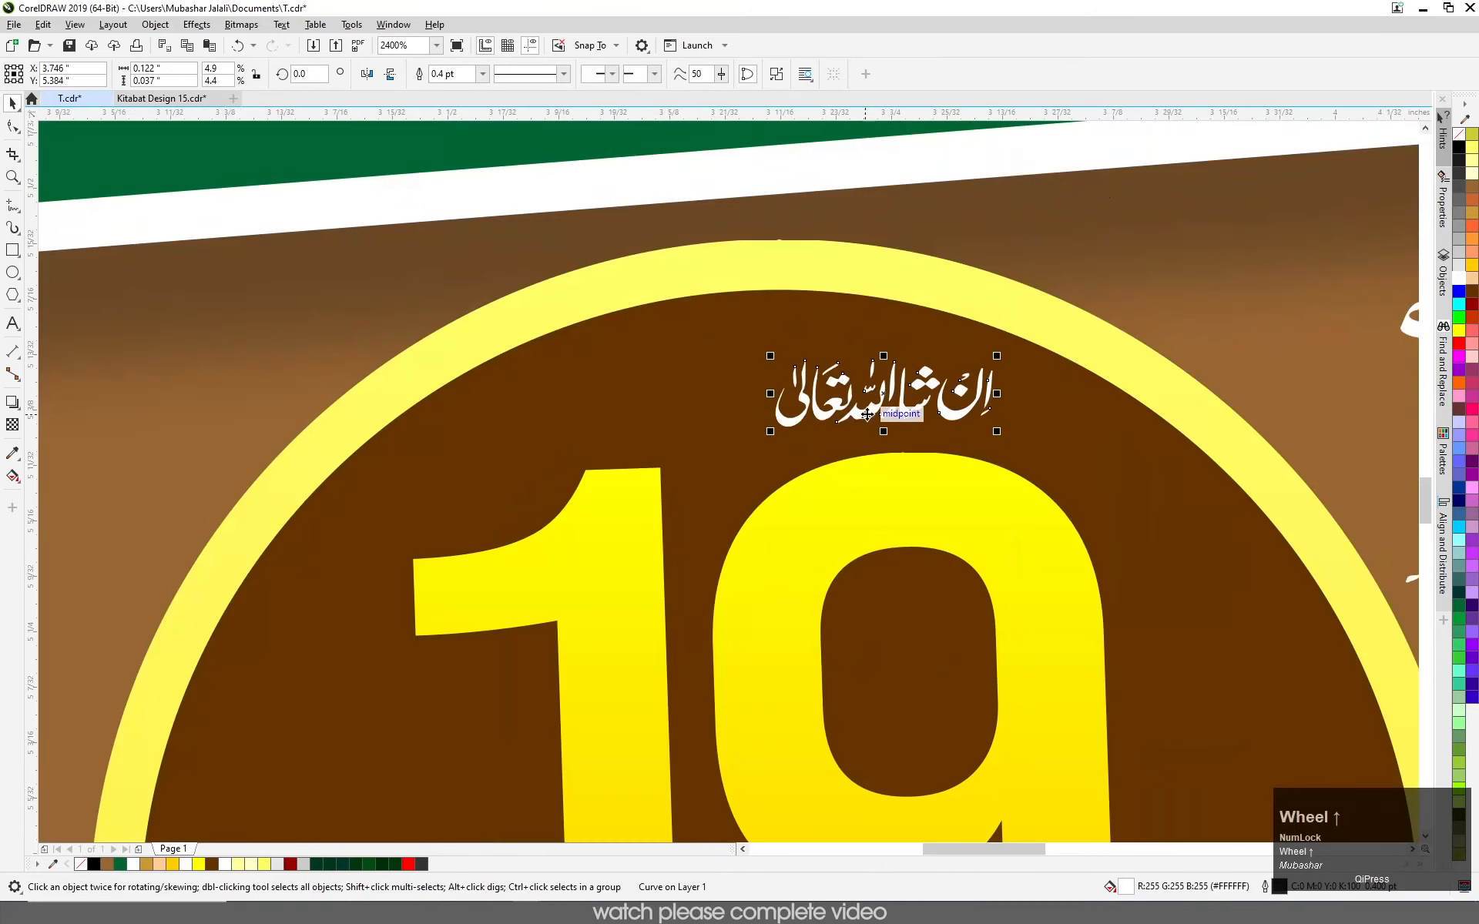
drag(867, 414, 882, 414)
scroll(834, 435, down, 2)
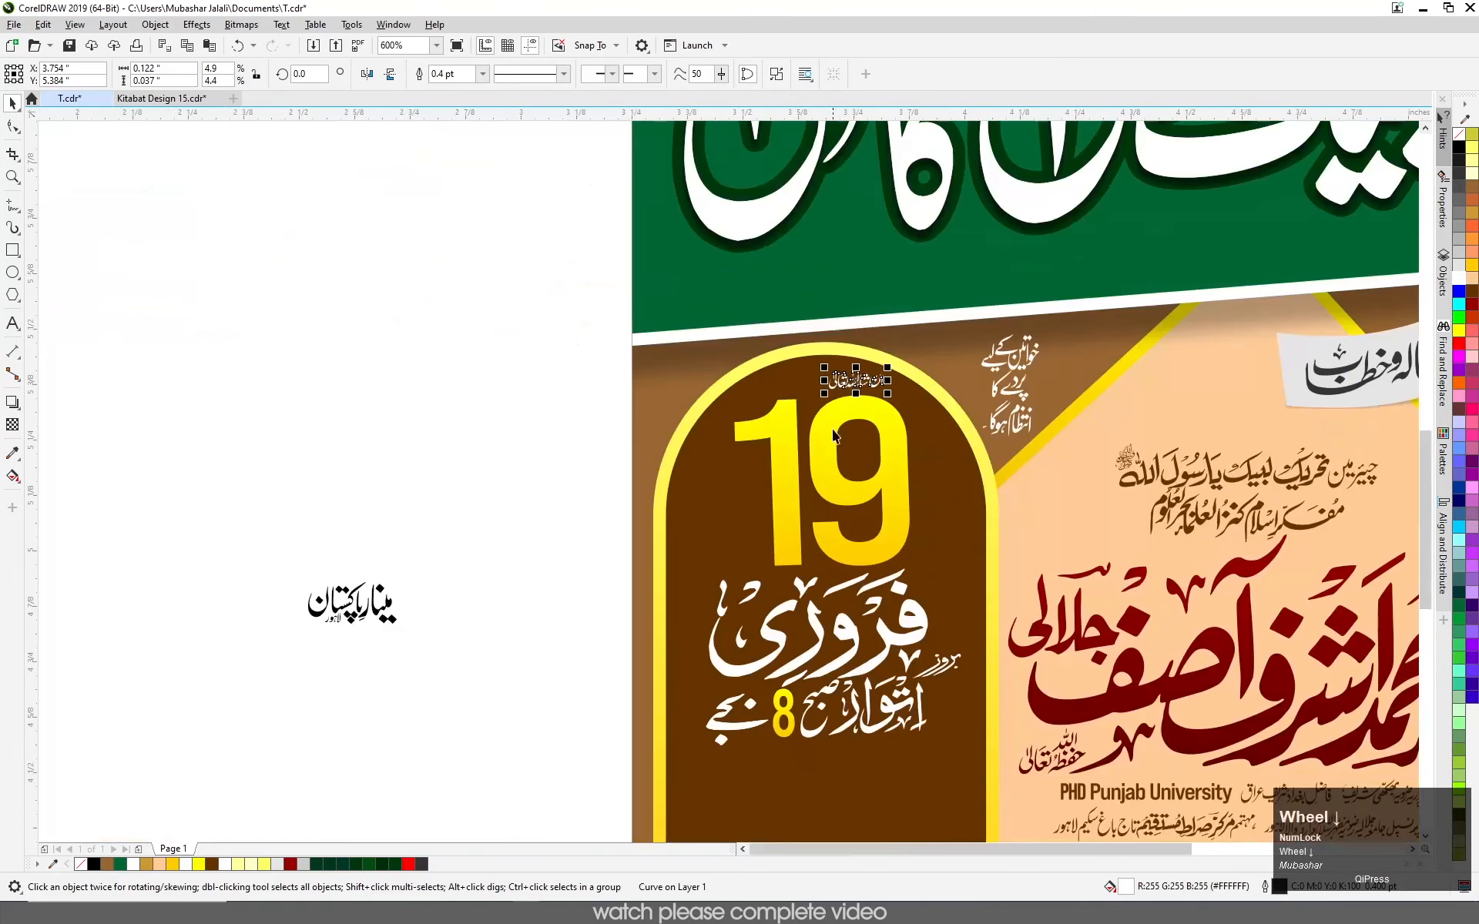
- Draw a thin bar about 0.7 by 0.007 in beneath the time line, fill it black and remove its outline
scroll(718, 402, down, 2)
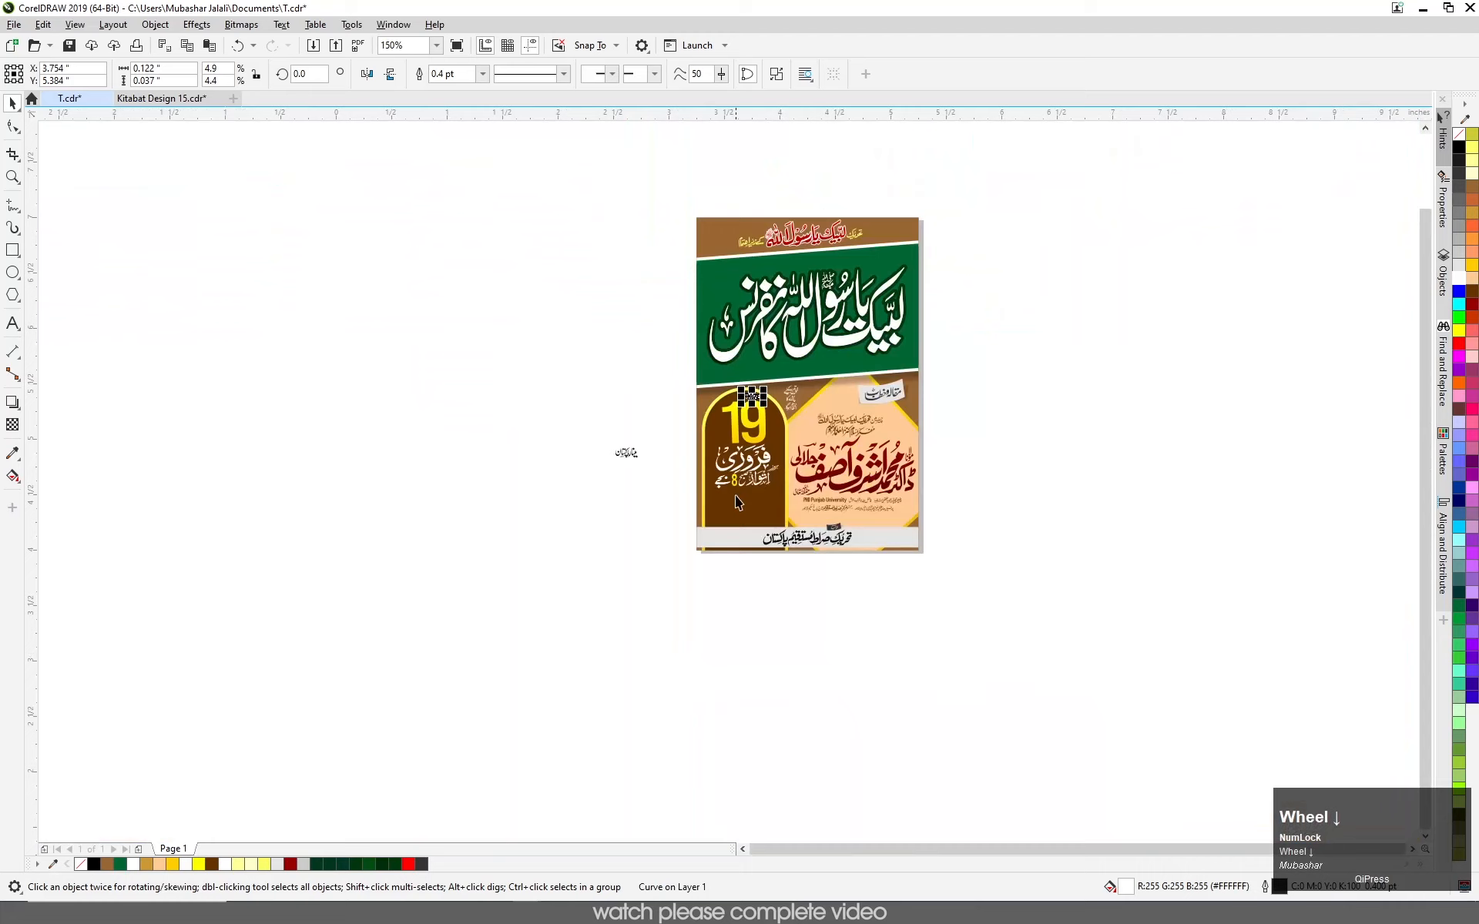
scroll(735, 496, up, 2)
scroll(810, 537, down, 1)
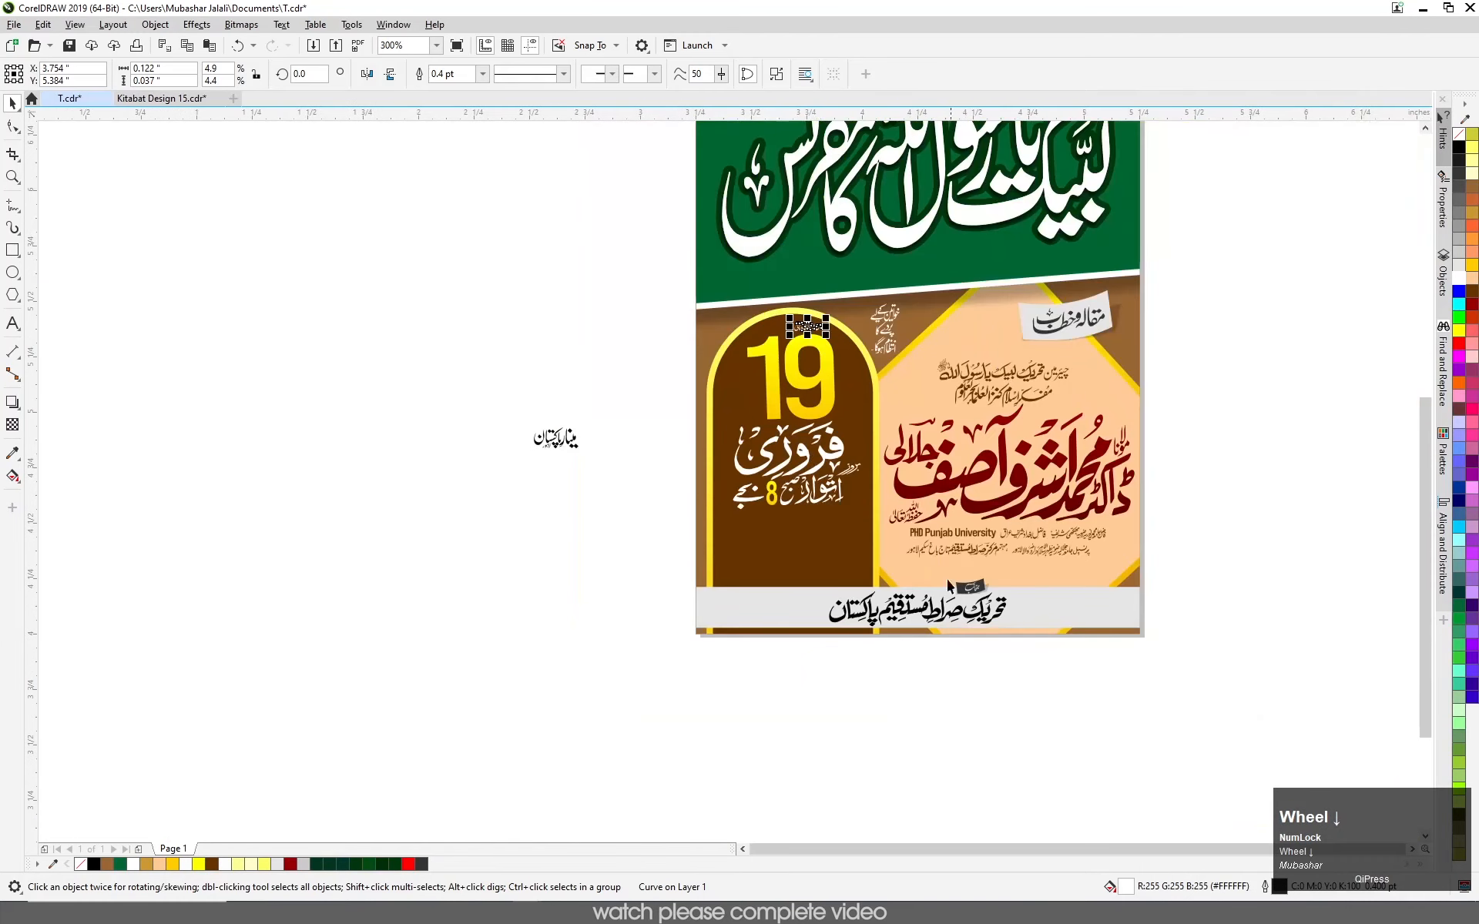
scroll(745, 330, up, 2)
scroll(905, 391, down, 2)
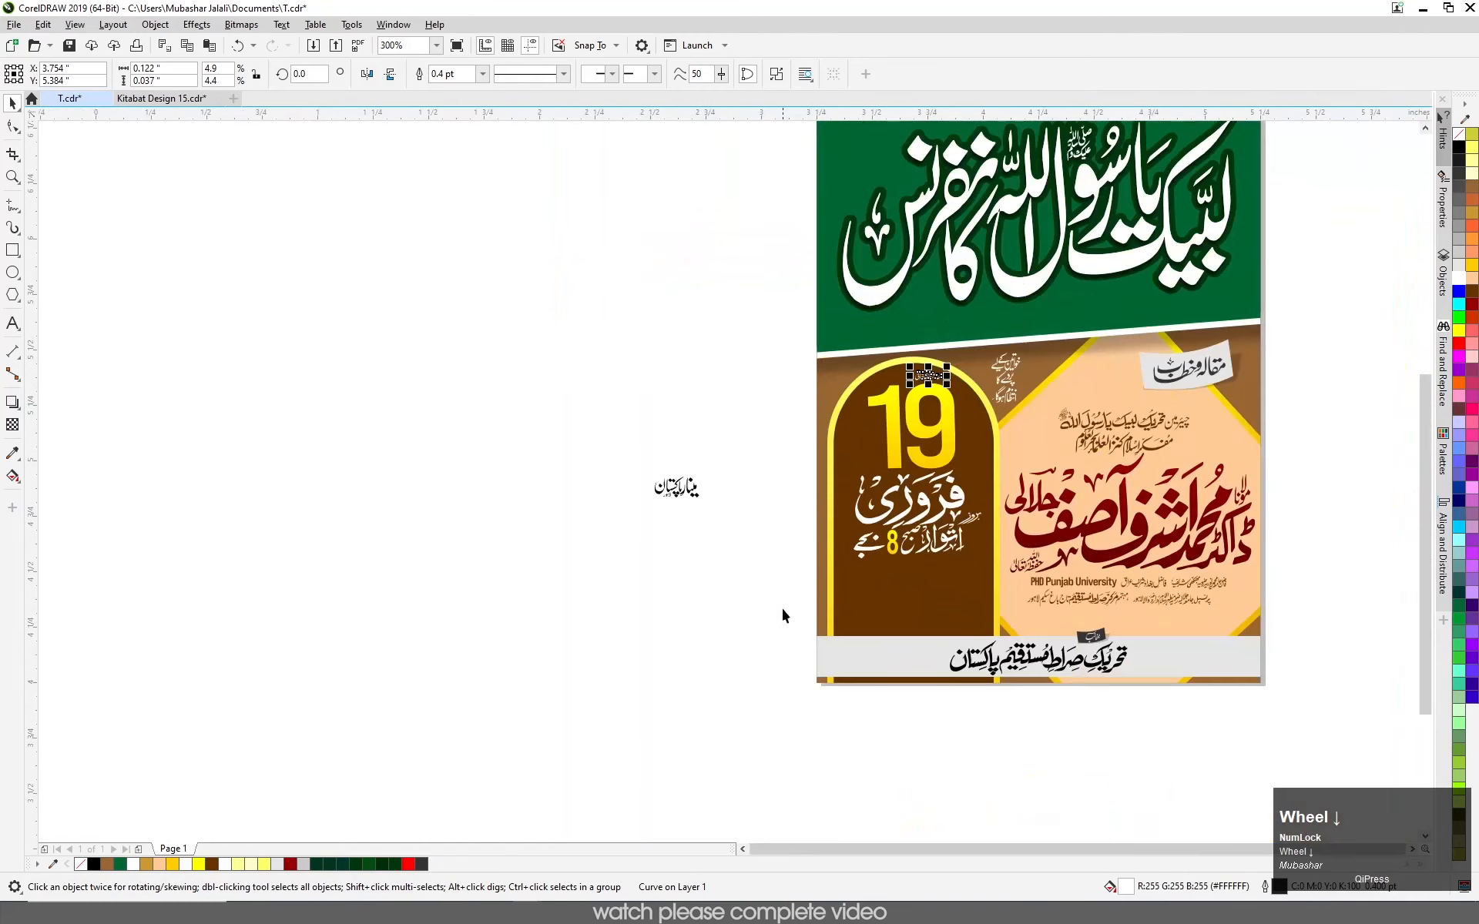
scroll(932, 566, up, 1)
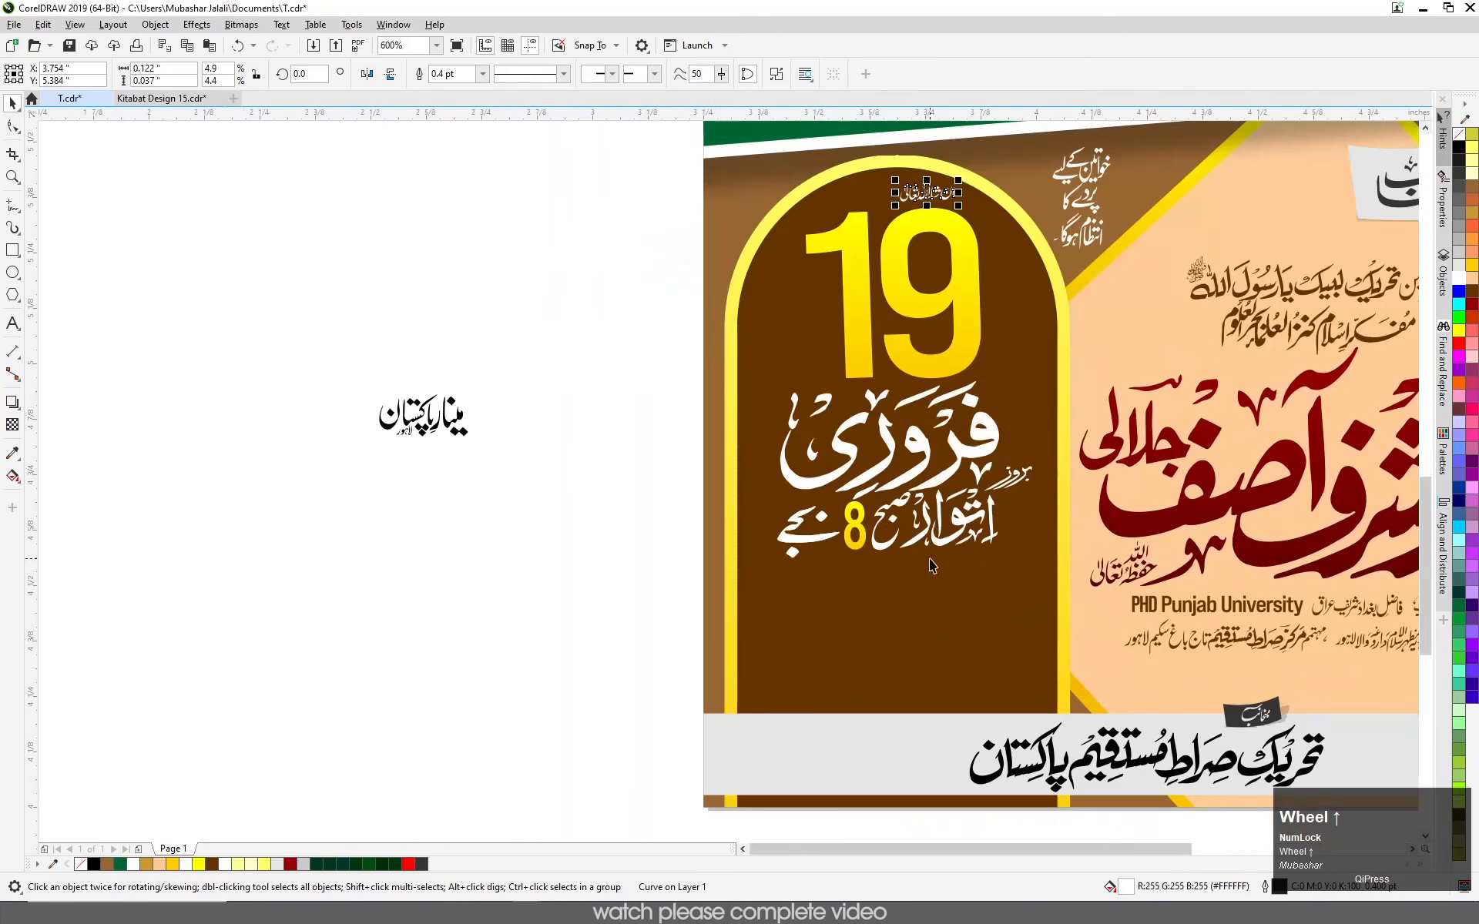
click(13, 251)
drag(740, 571, 1051, 576)
scroll(977, 570, up, 2)
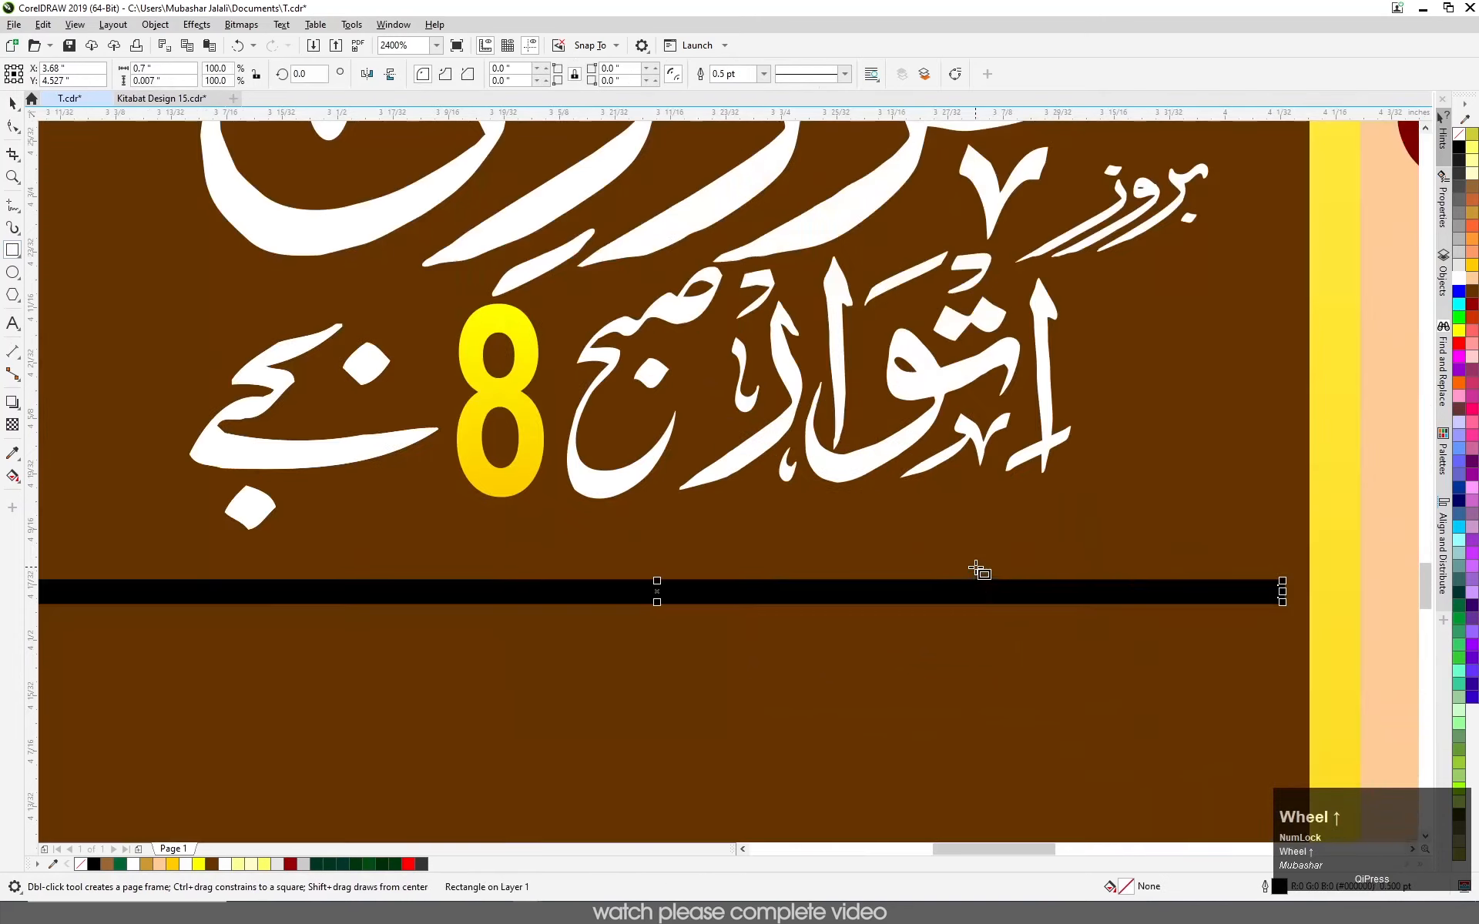
click(1459, 148)
right_click(1458, 134)
scroll(1184, 491, down, 2)
scroll(1184, 490, down, 3)
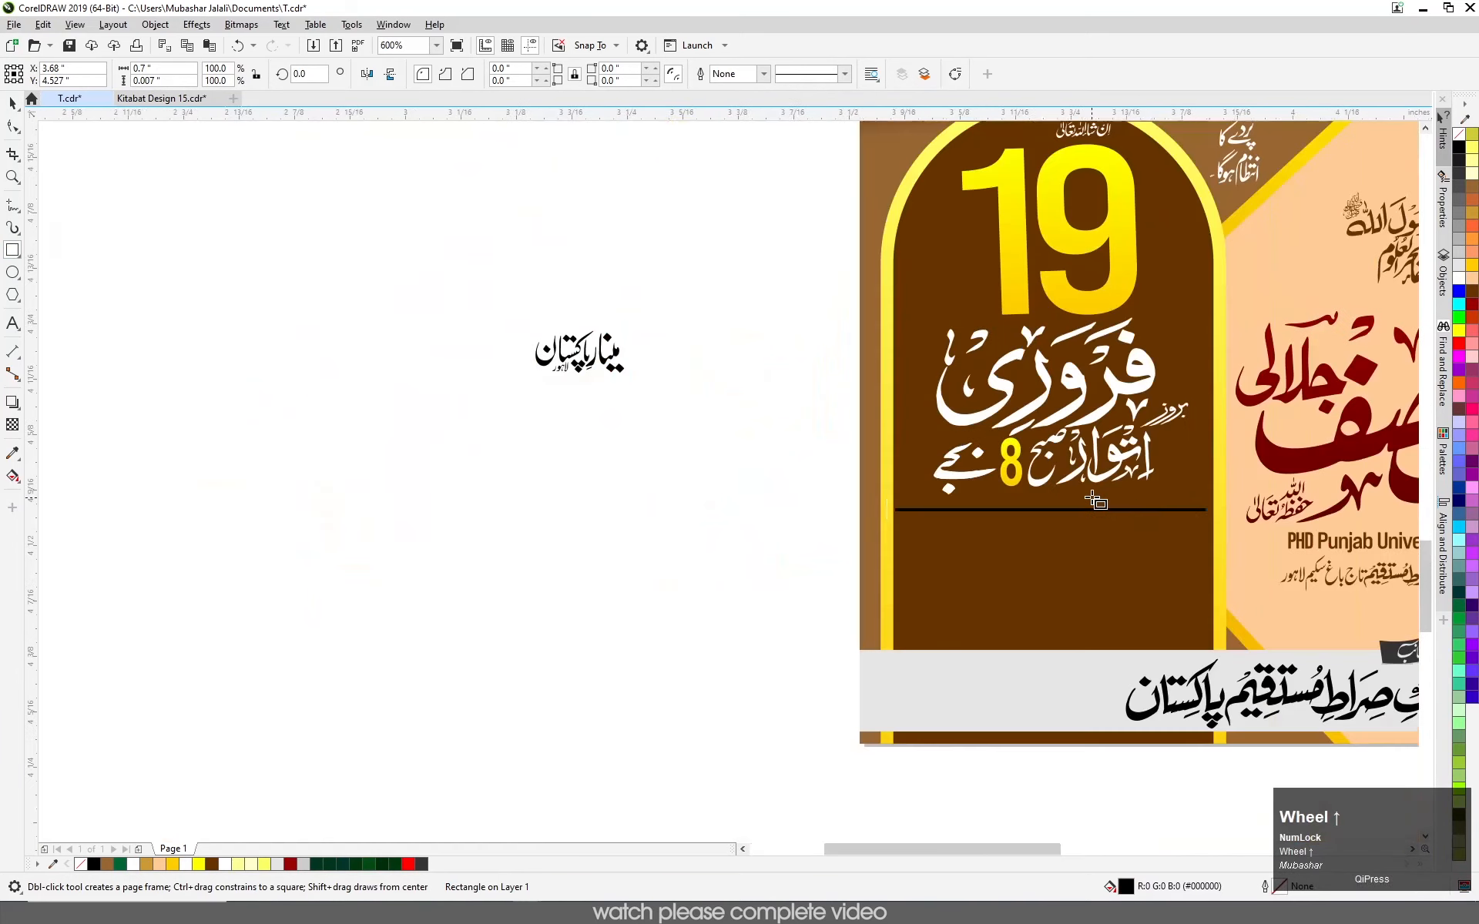
- Move the thin bar off the page beside the poster and copy the yellow gradient of the 19 onto it
scroll(596, 532, up, 2)
click(10, 104)
click(812, 528)
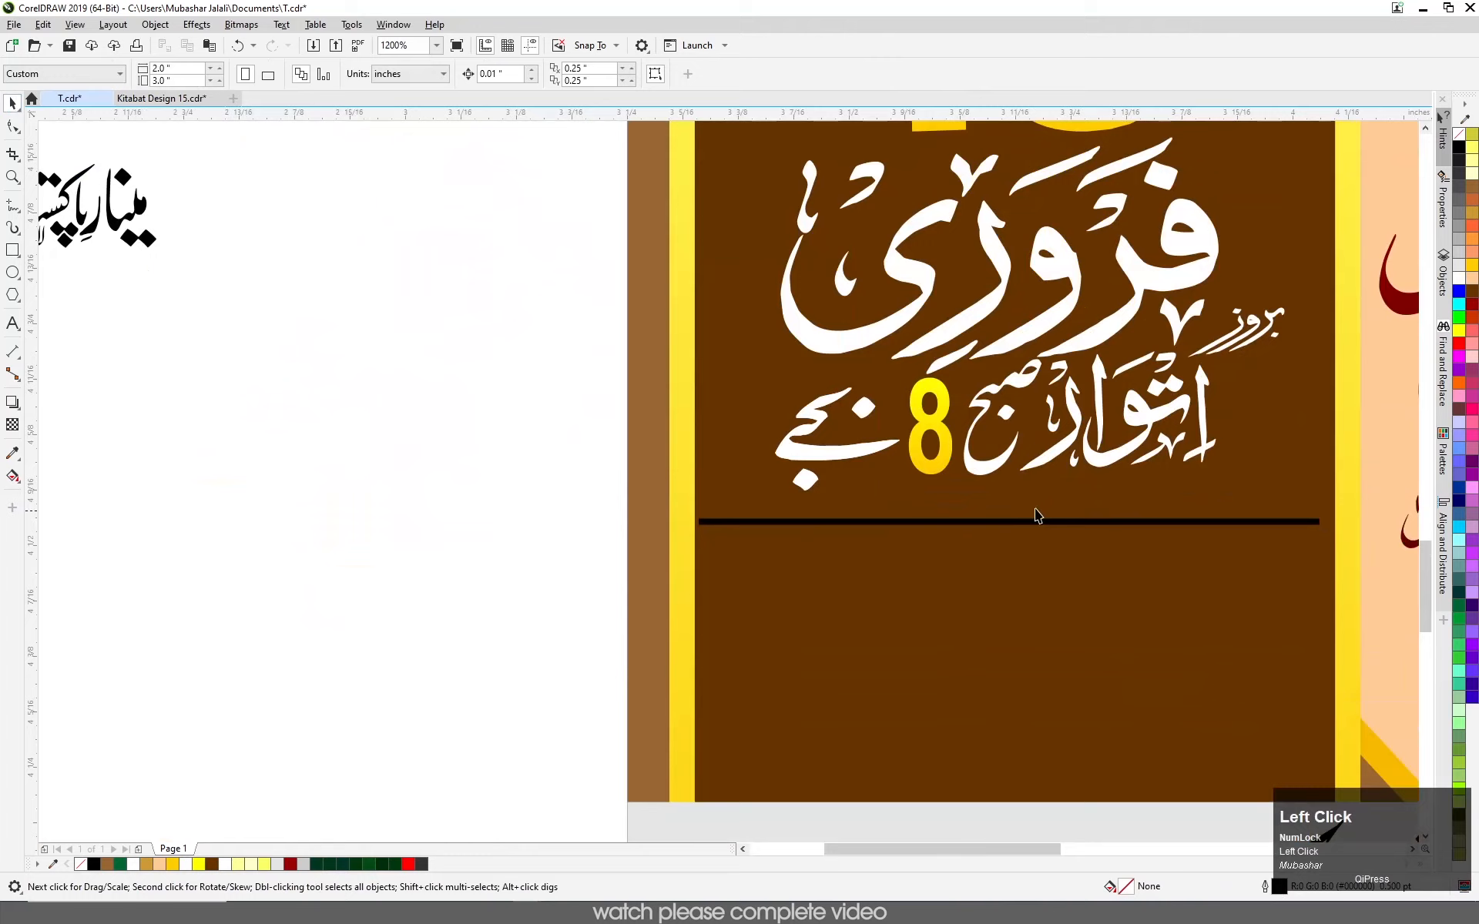
scroll(812, 529, up, 2)
scroll(898, 628, down, 2)
click(898, 638)
key(Right)
scroll(1025, 616, down, 1)
drag(1031, 619, 632, 625)
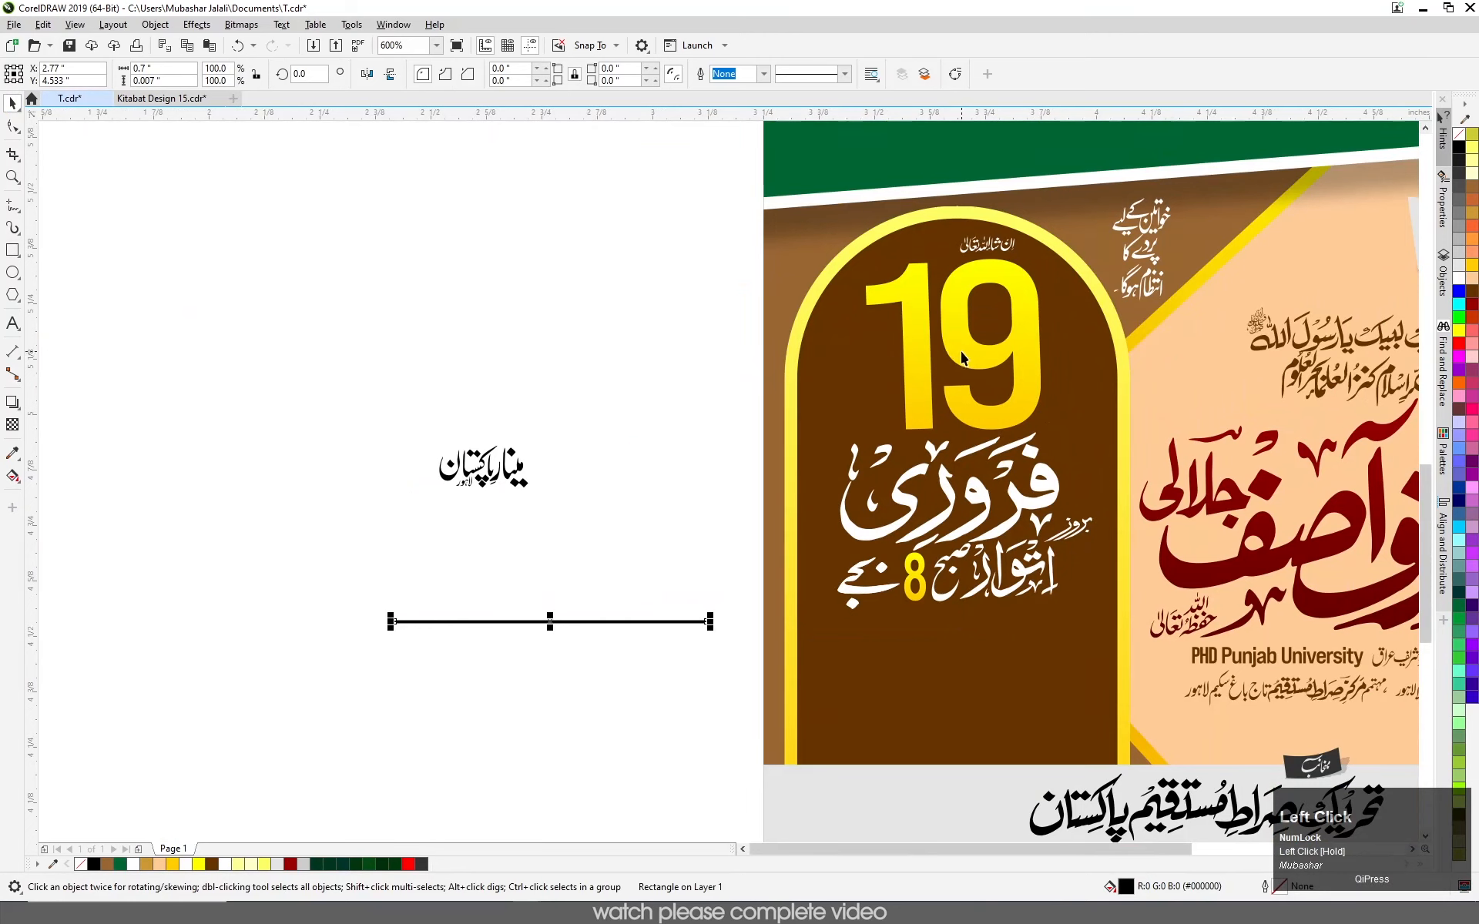
drag(961, 353, 606, 624)
- Redirect the bar's gradient horizontally so it runs from yellow to orange along the bar's length
scroll(447, 625, up, 2)
click(667, 614)
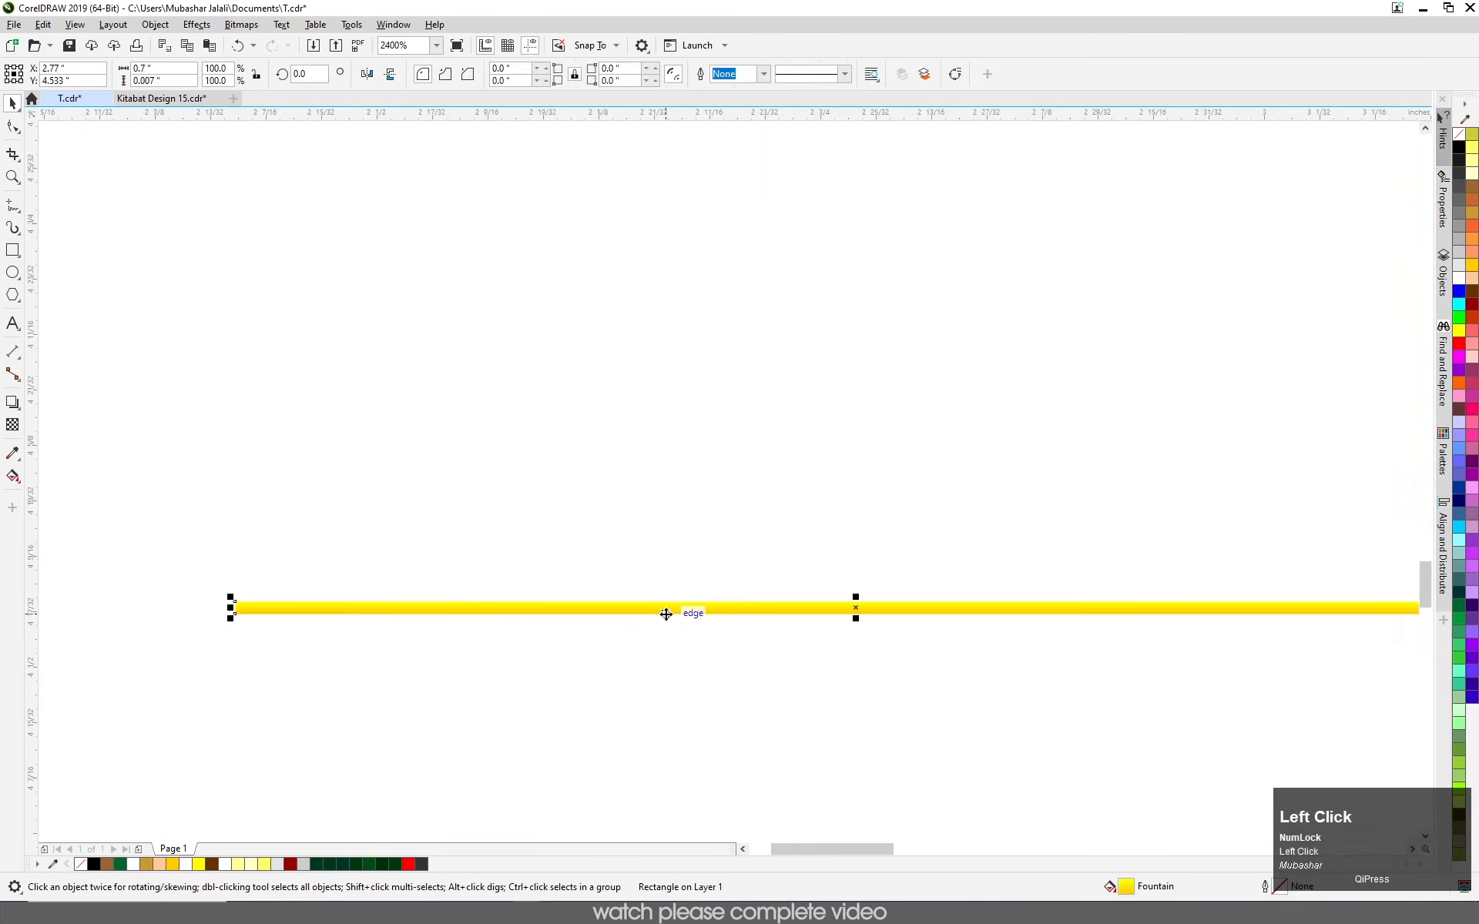
key(g)
drag(683, 614, 1341, 614)
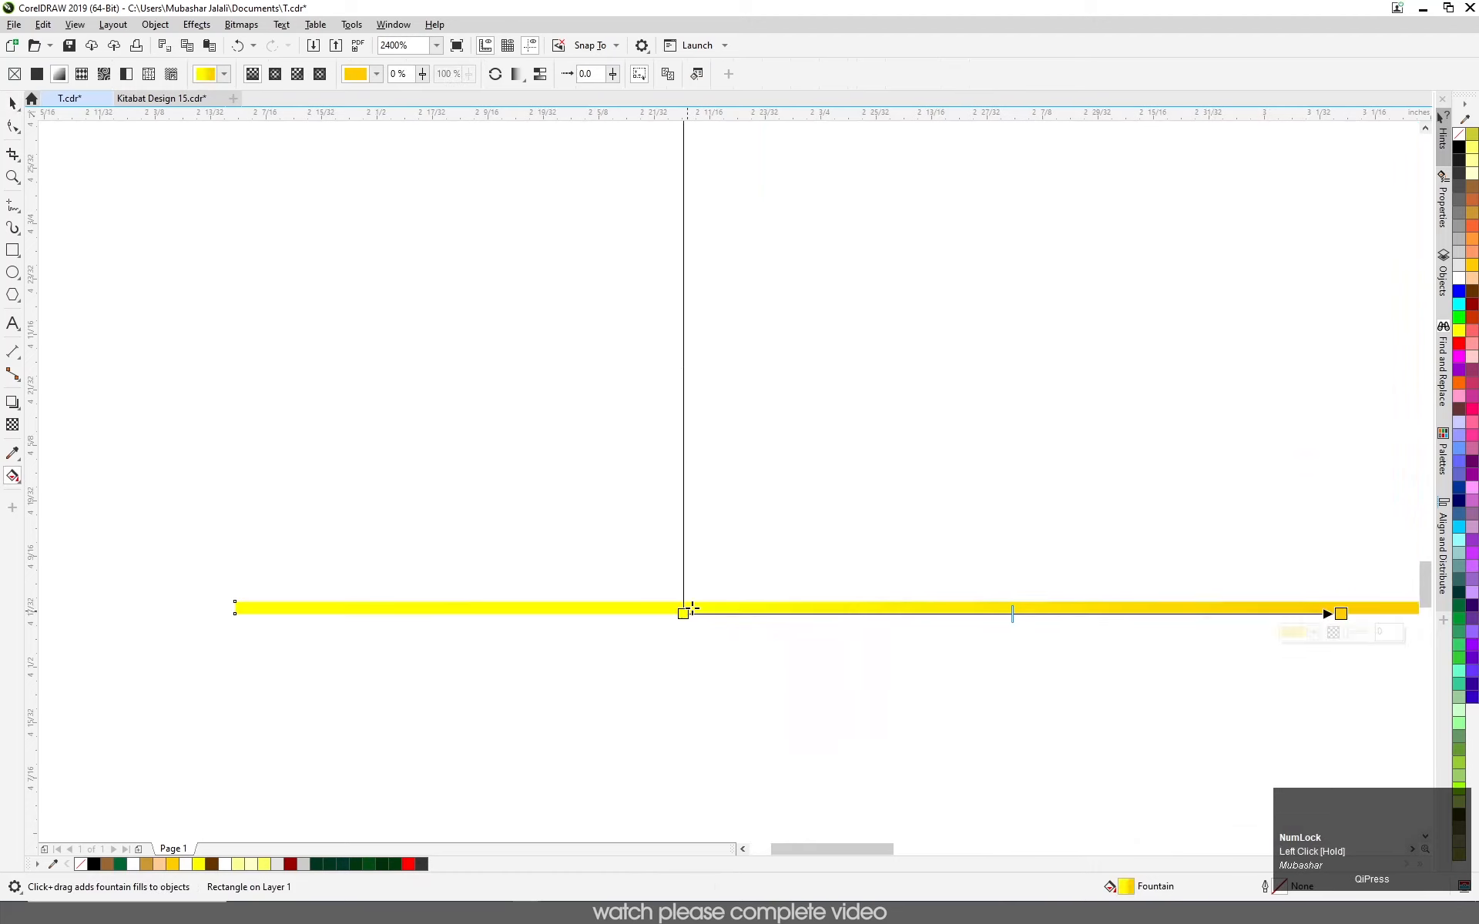
drag(685, 614, 517, 614)
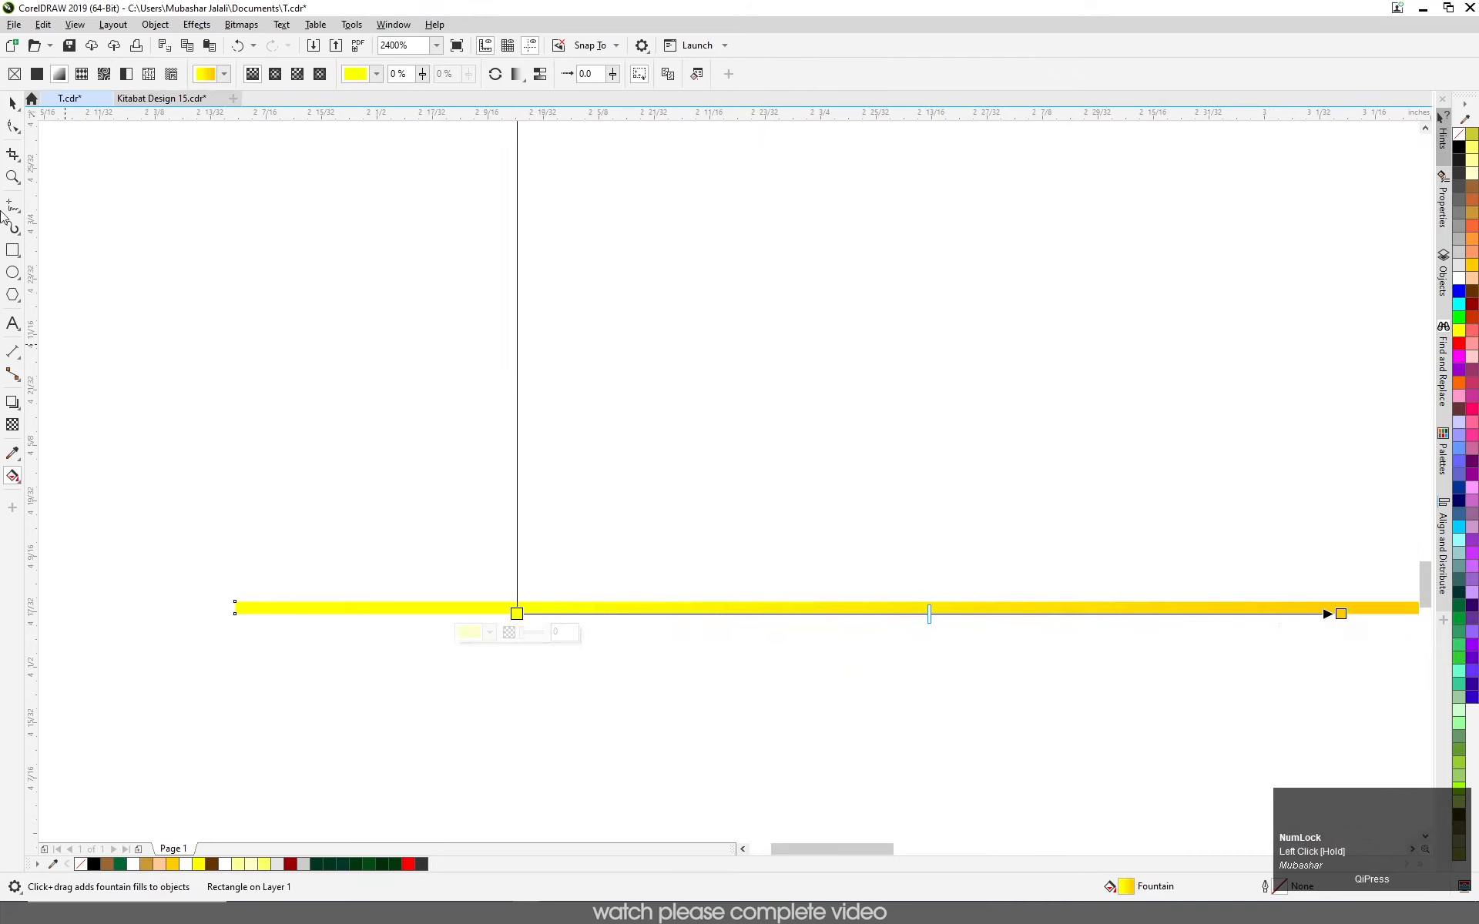
click(12, 104)
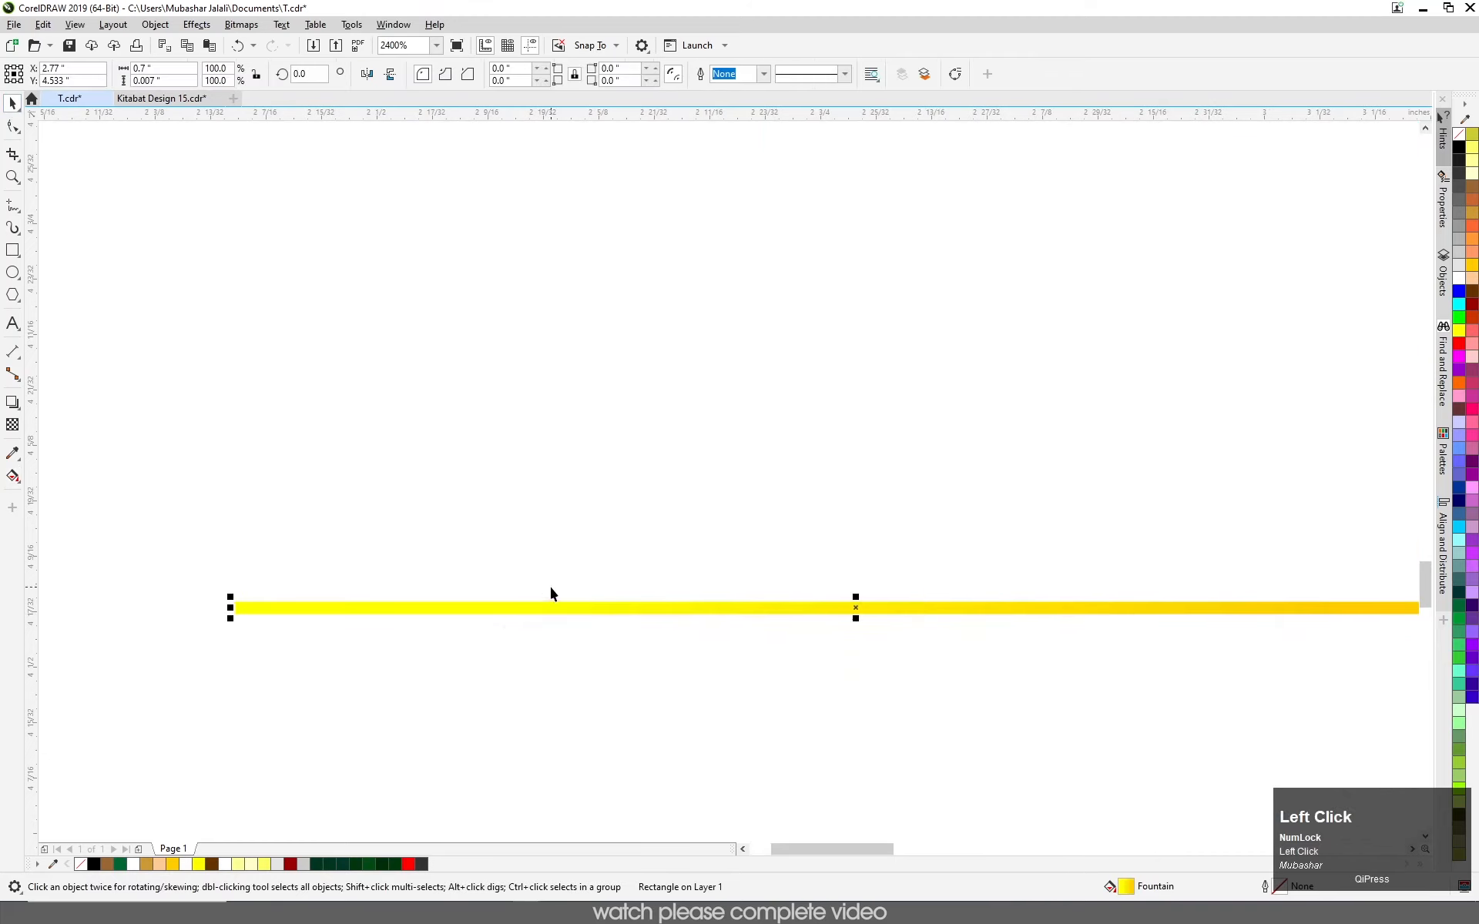
- Fade out the bar's yellow end with a horizontal fountain transparency
click(16, 430)
drag(835, 620, 308, 602)
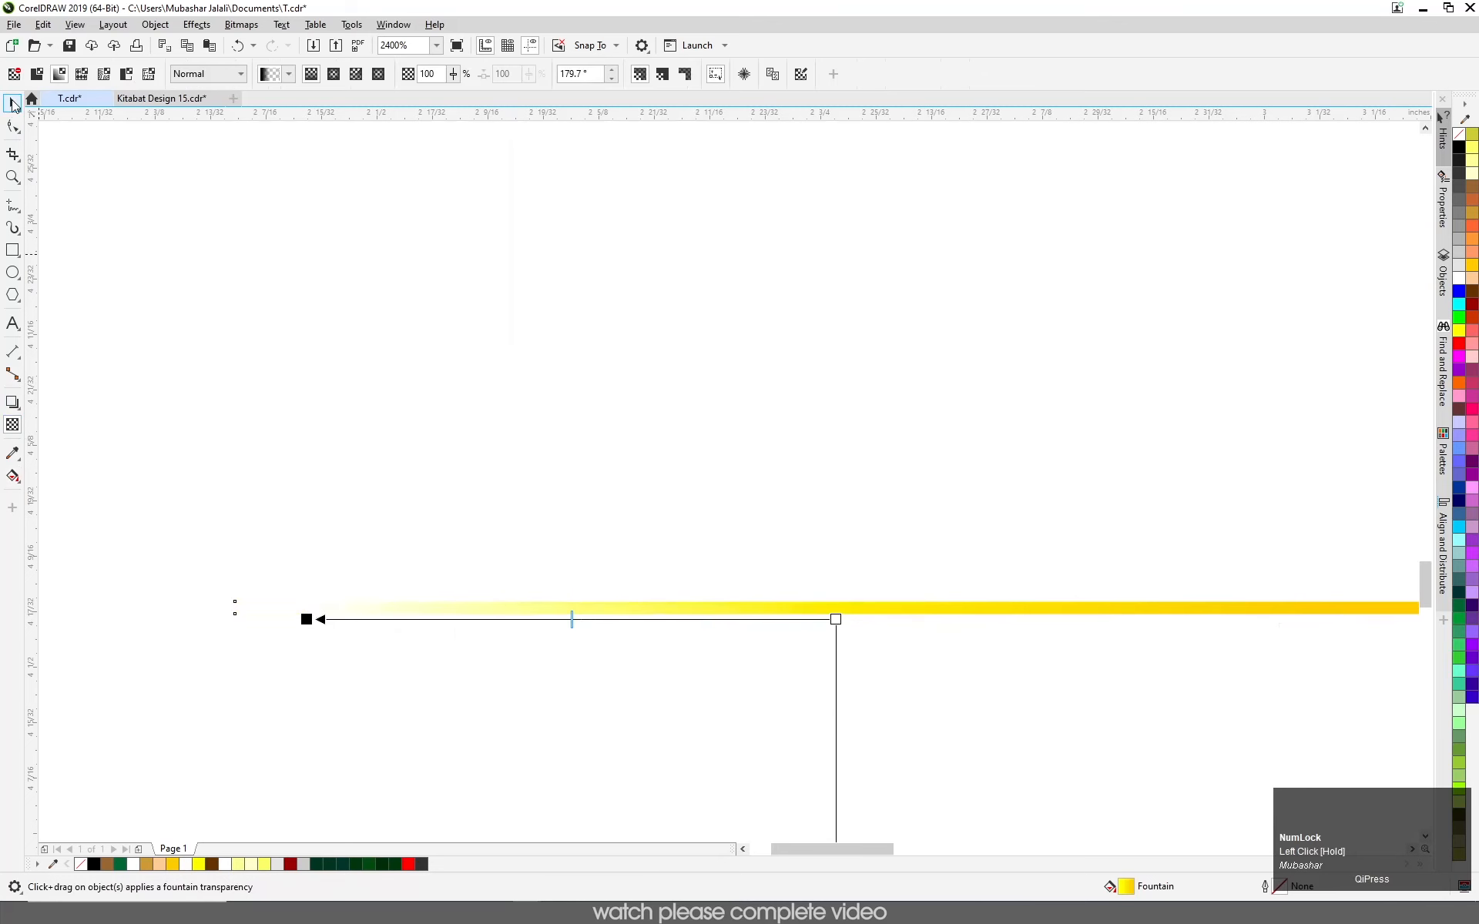
click(13, 104)
- Add a flipped copy of the faded bar end to end with the original and shift it back to overlap the joint
scroll(233, 585, down, 2)
drag(230, 588, 859, 588)
right_click(581, 609)
scroll(483, 587, up, 2)
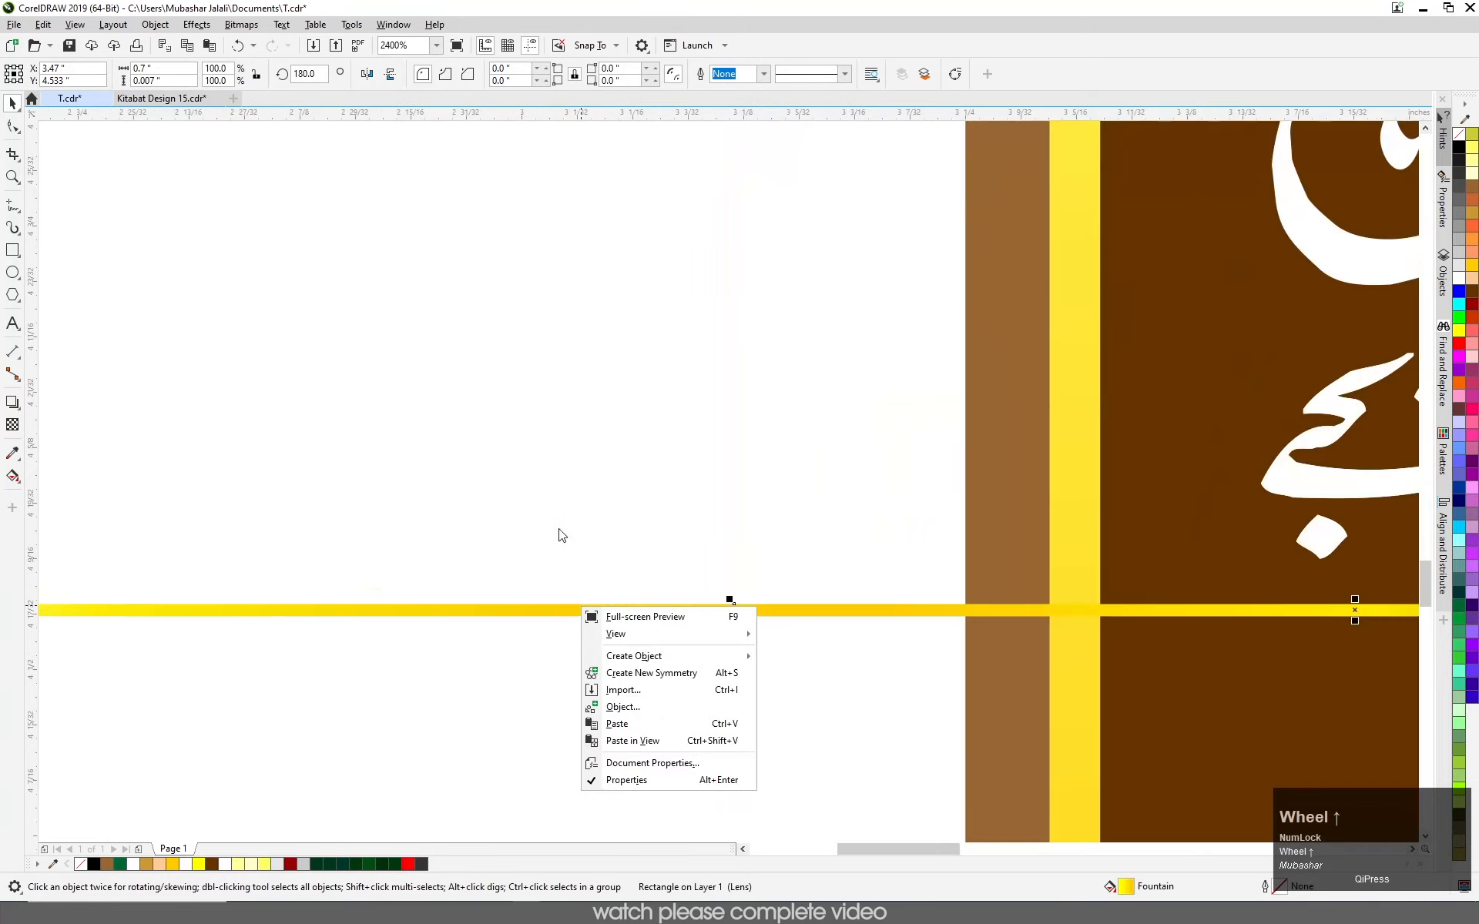
click(788, 626)
key(Left)
key(Left)
key(Left)
key(Left)
key(Left)
key(Left)
key(Left)
key(Left)
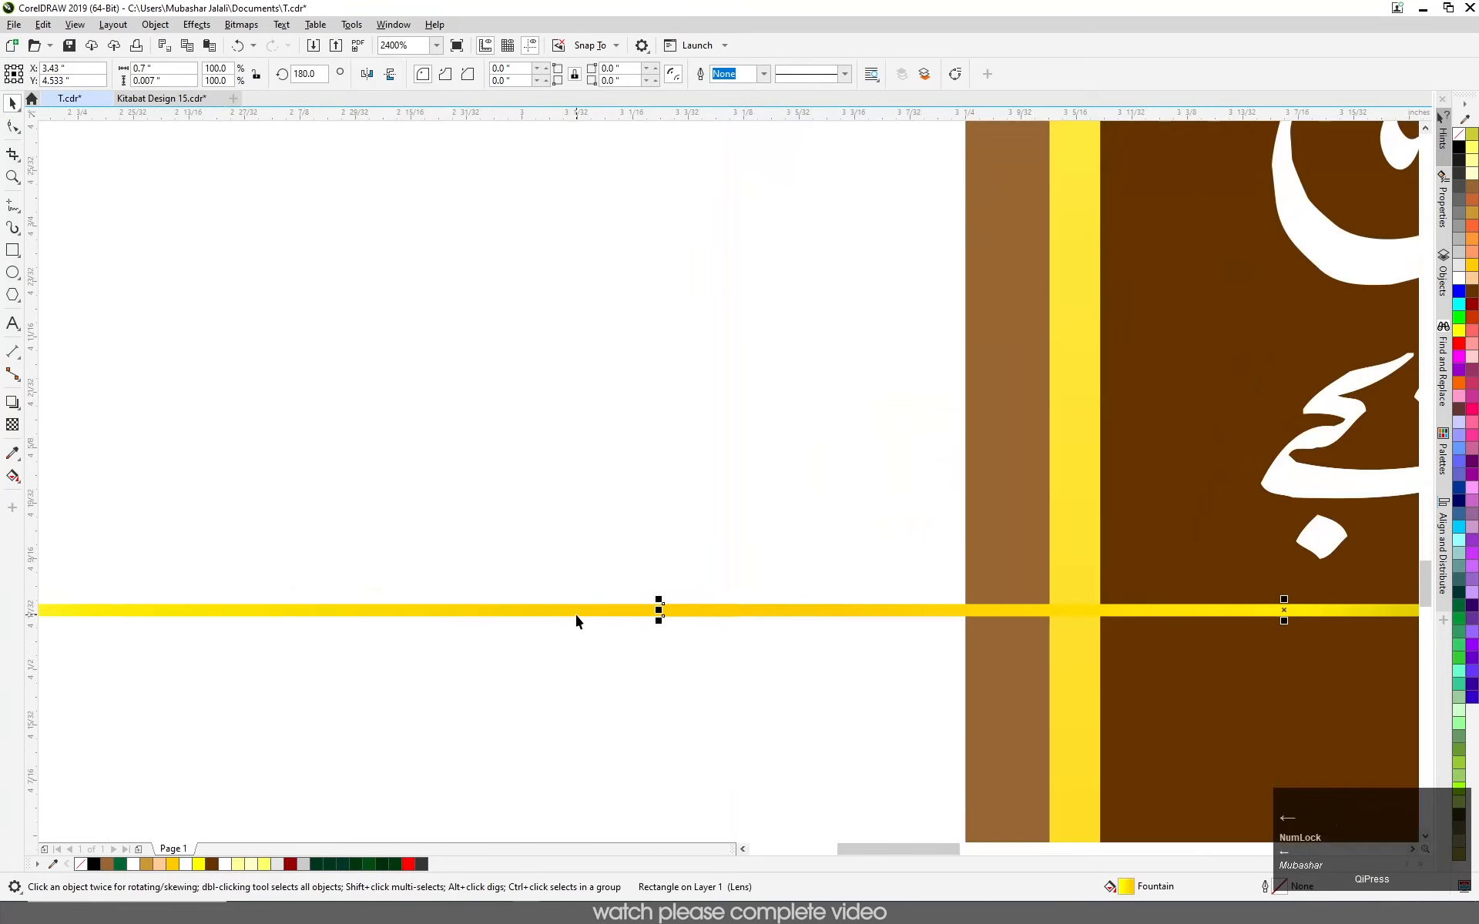
- Group the two bar halves, scale the group to about 0.685 in wide and place it beneath the time line in the arch
shift+click(501, 613)
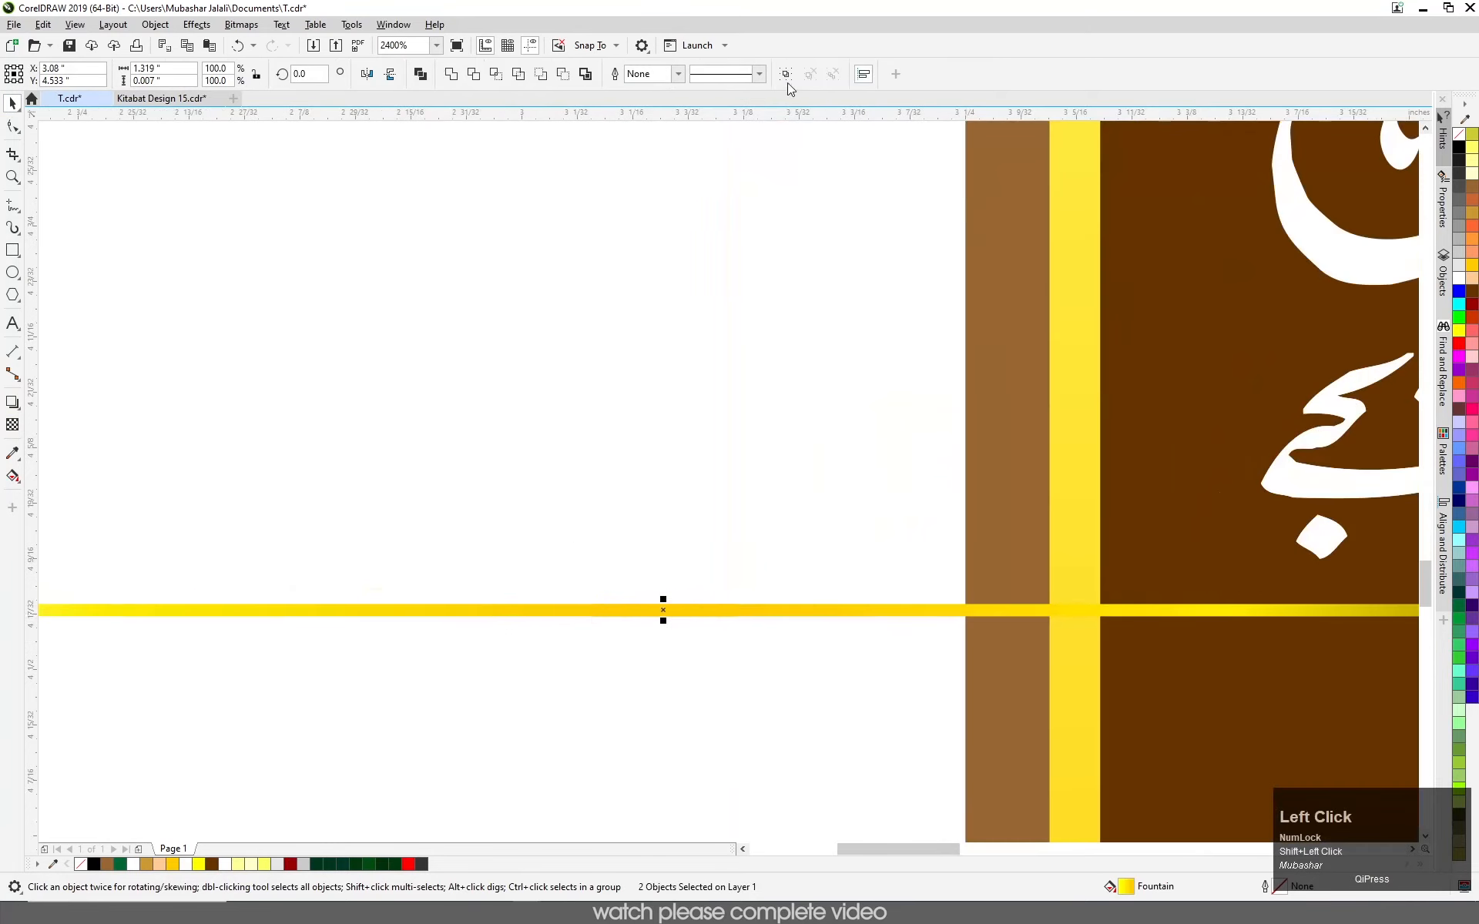
key(ctrl+g)
scroll(402, 669, down, 2)
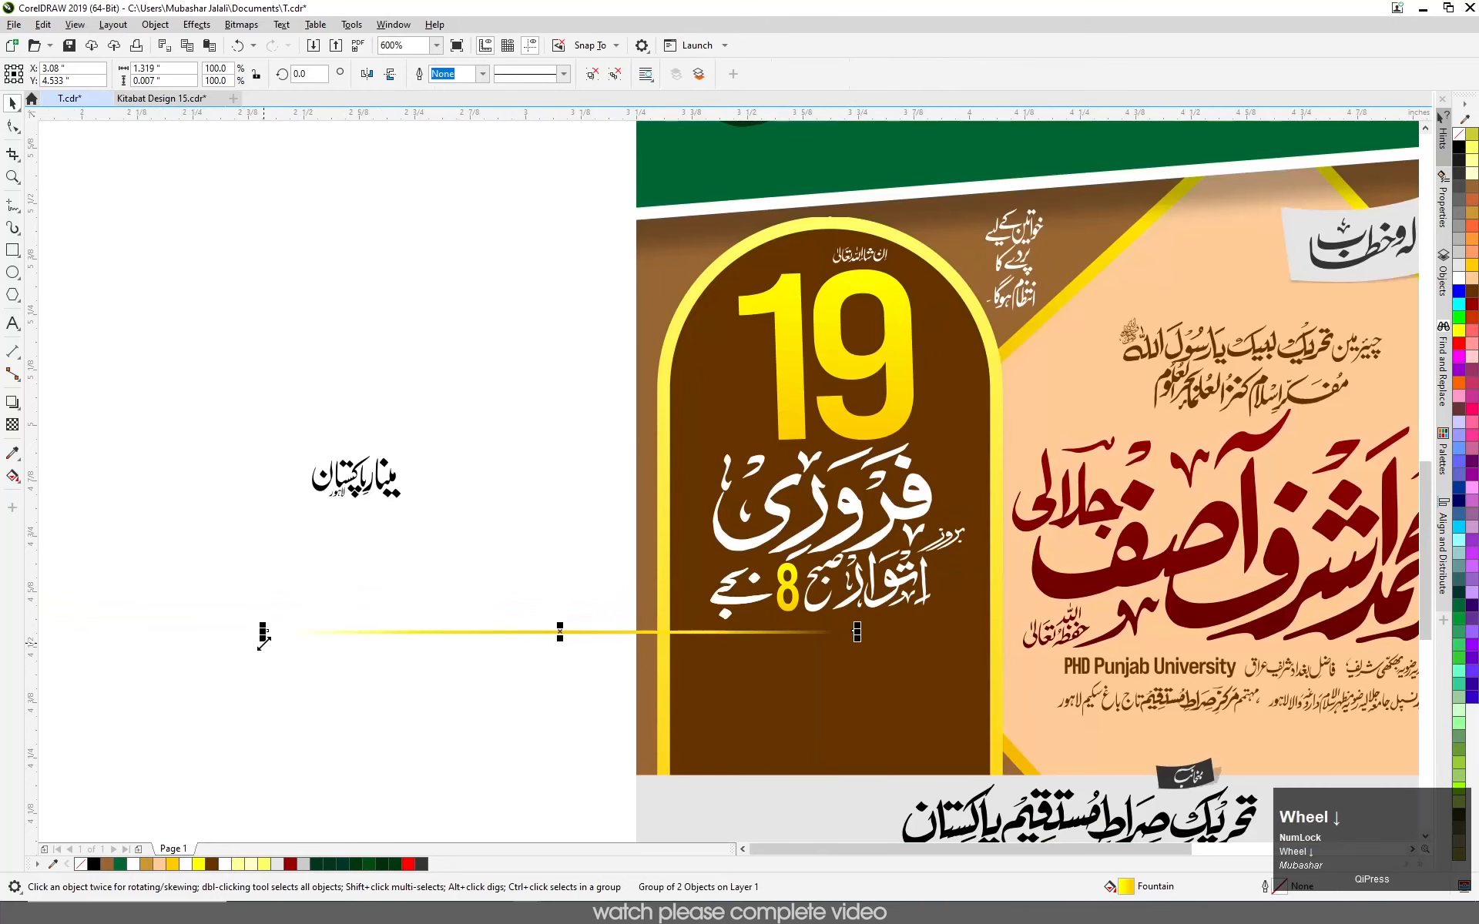
drag(264, 639, 544, 743)
drag(773, 644, 899, 644)
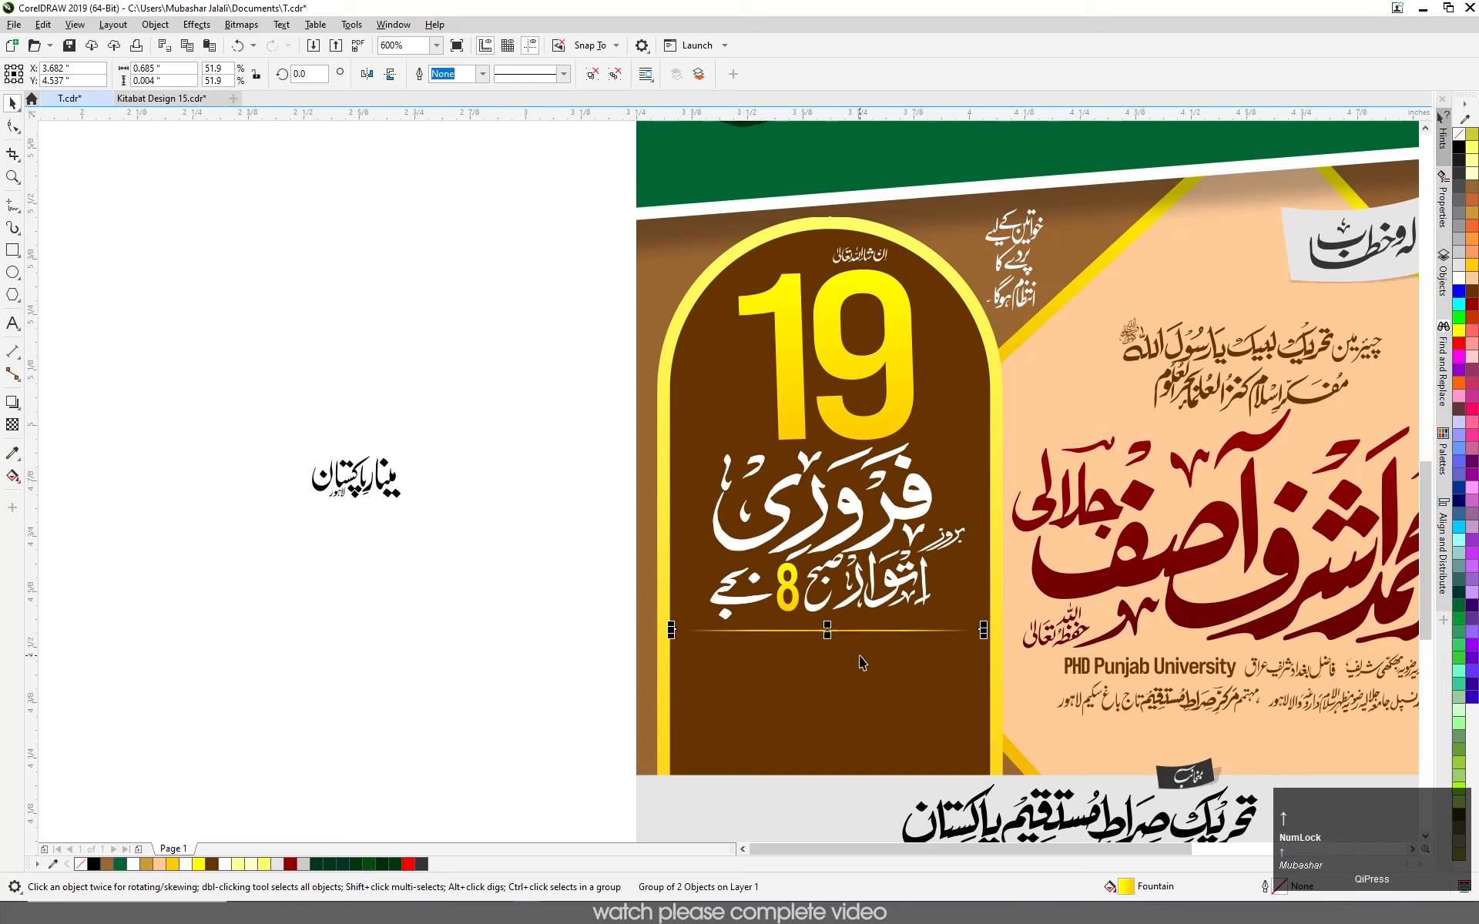
scroll(821, 645, up, 2)
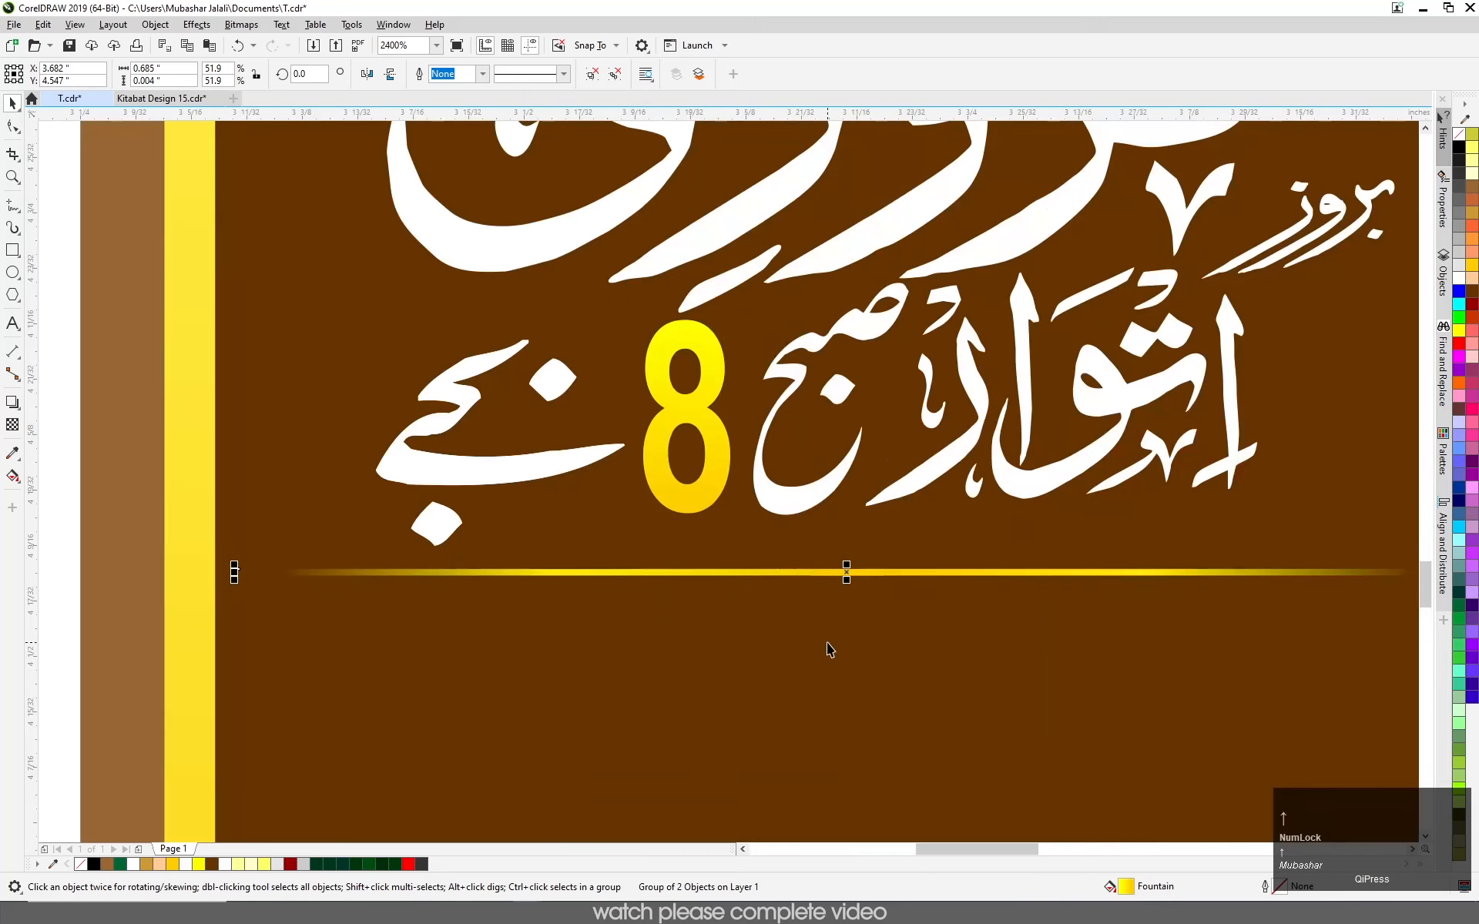
- Place the black venue lettering and its city name in the arch beneath the divider, scaled to about 0.58 in wide
scroll(912, 622, down, 3)
drag(511, 462, 695, 751)
scroll(884, 663, up, 2)
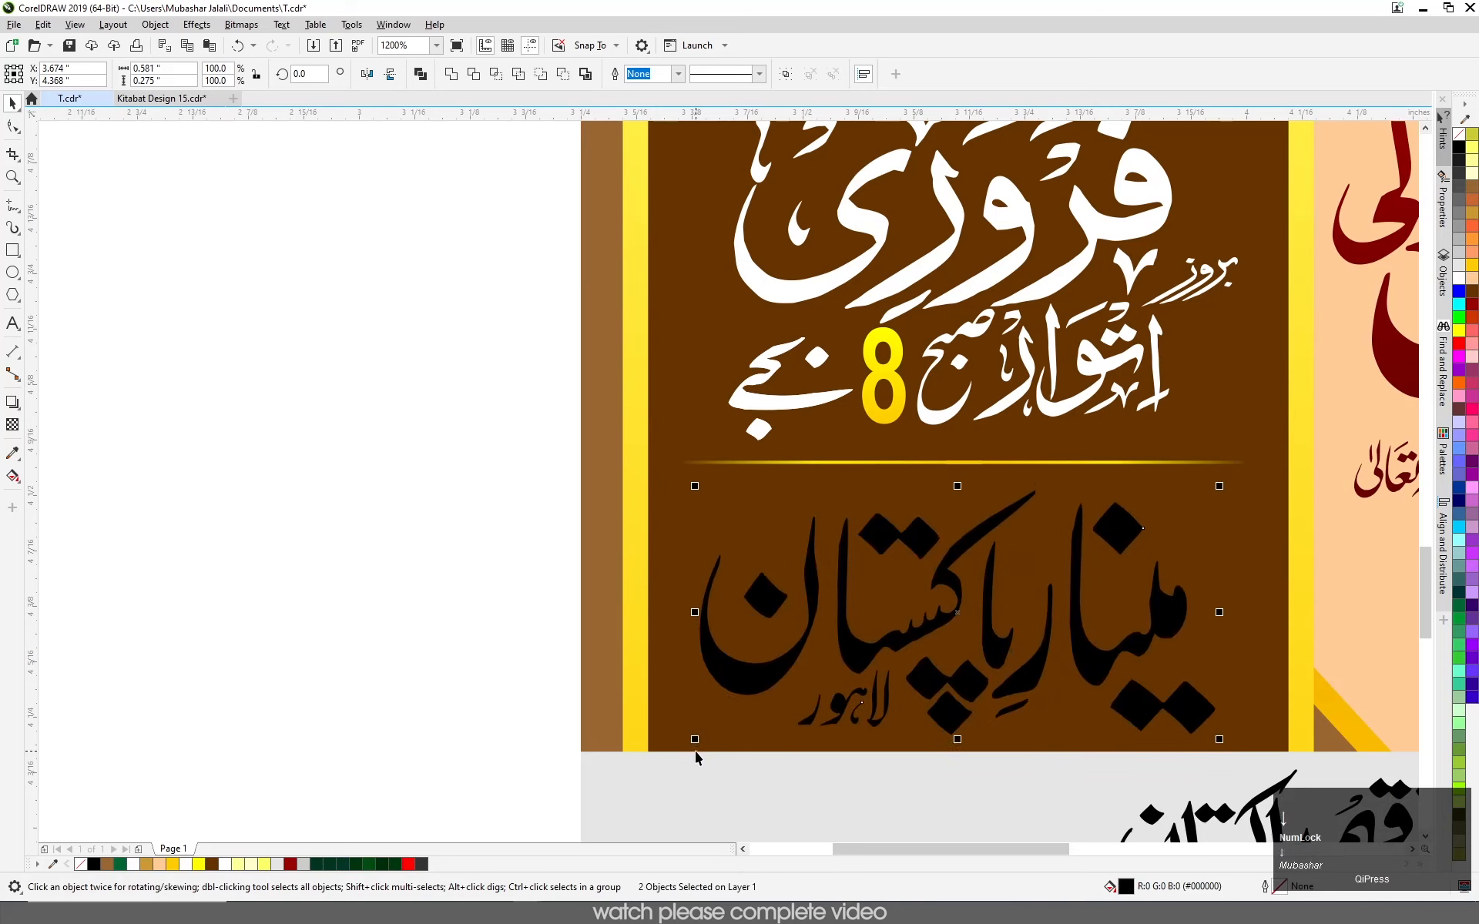
- Enlarge the venue name and city name together to about 0.62 in wide beneath the divider
drag(695, 751, 689, 748)
click(397, 621)
drag(418, 490, 1090, 710)
click(886, 657)
shift+click(835, 707)
key(Down)
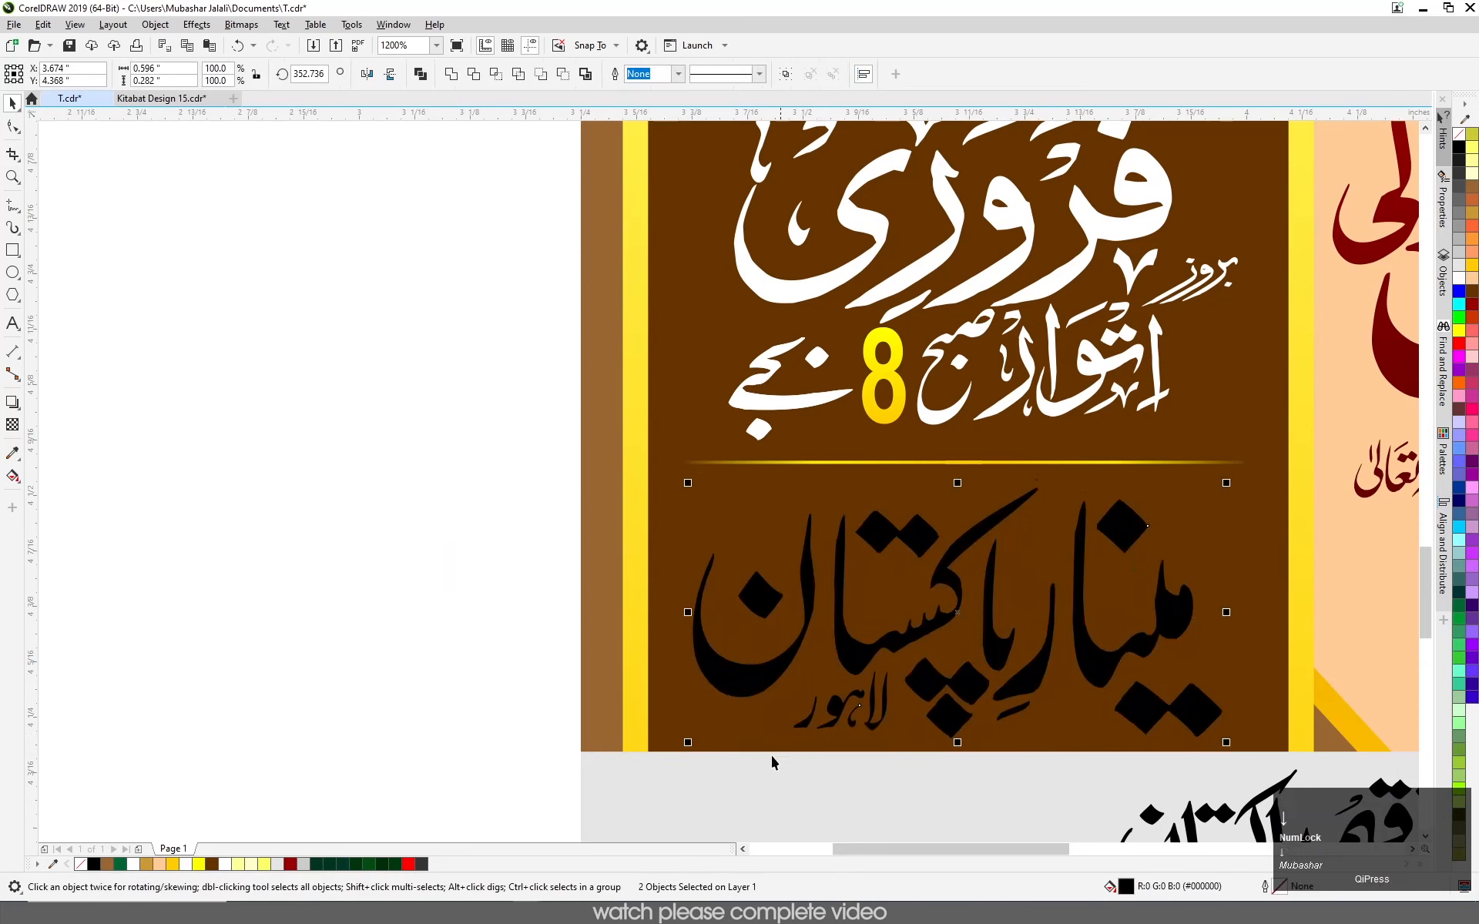
drag(679, 743, 679, 767)
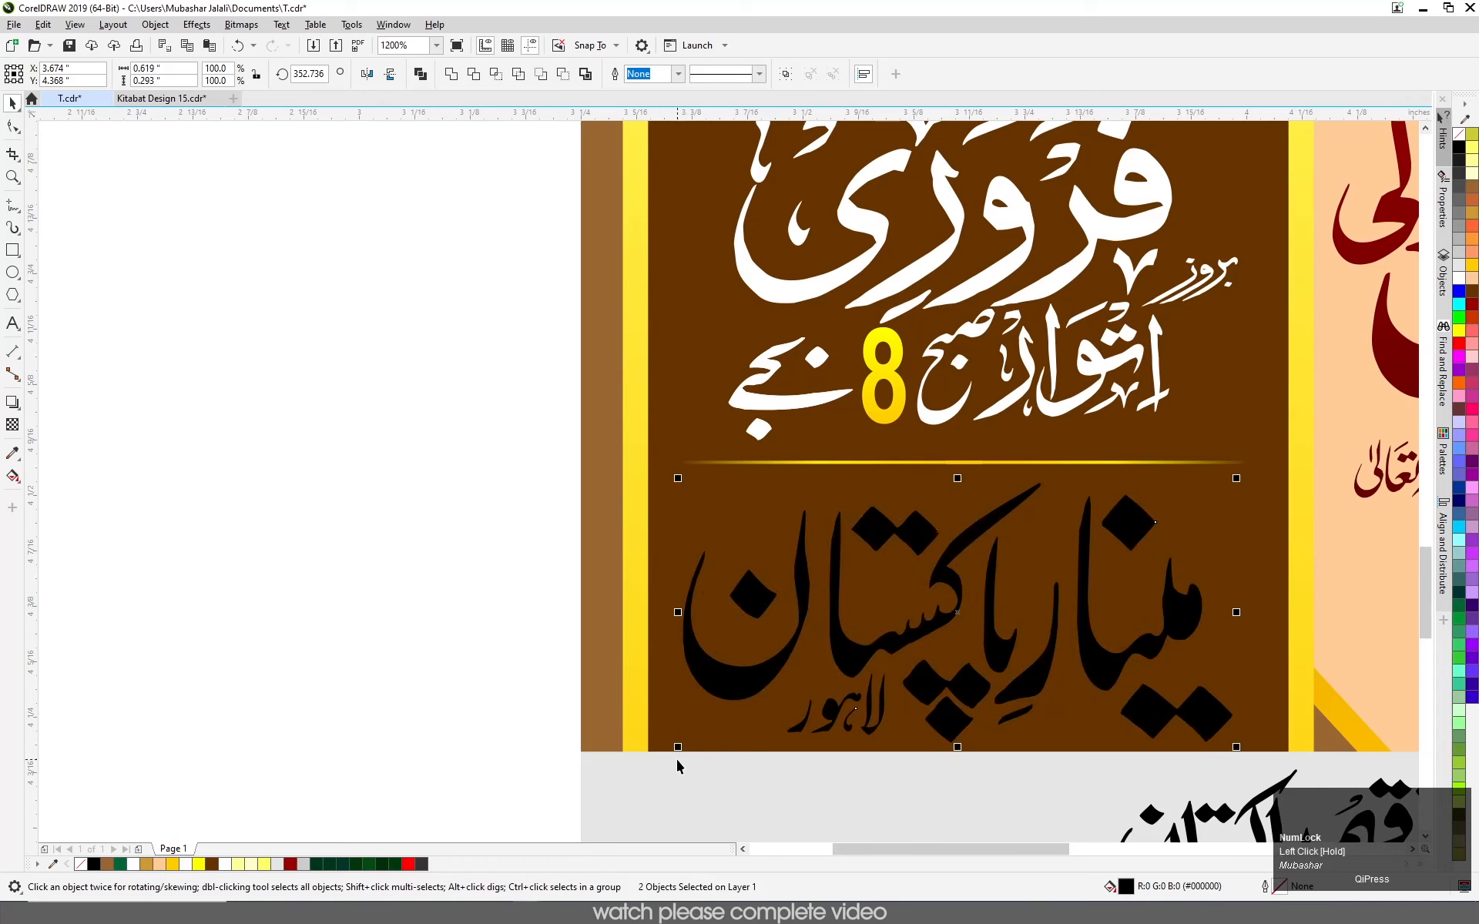
- Fill the small city name beneath the venue name white
click(340, 530)
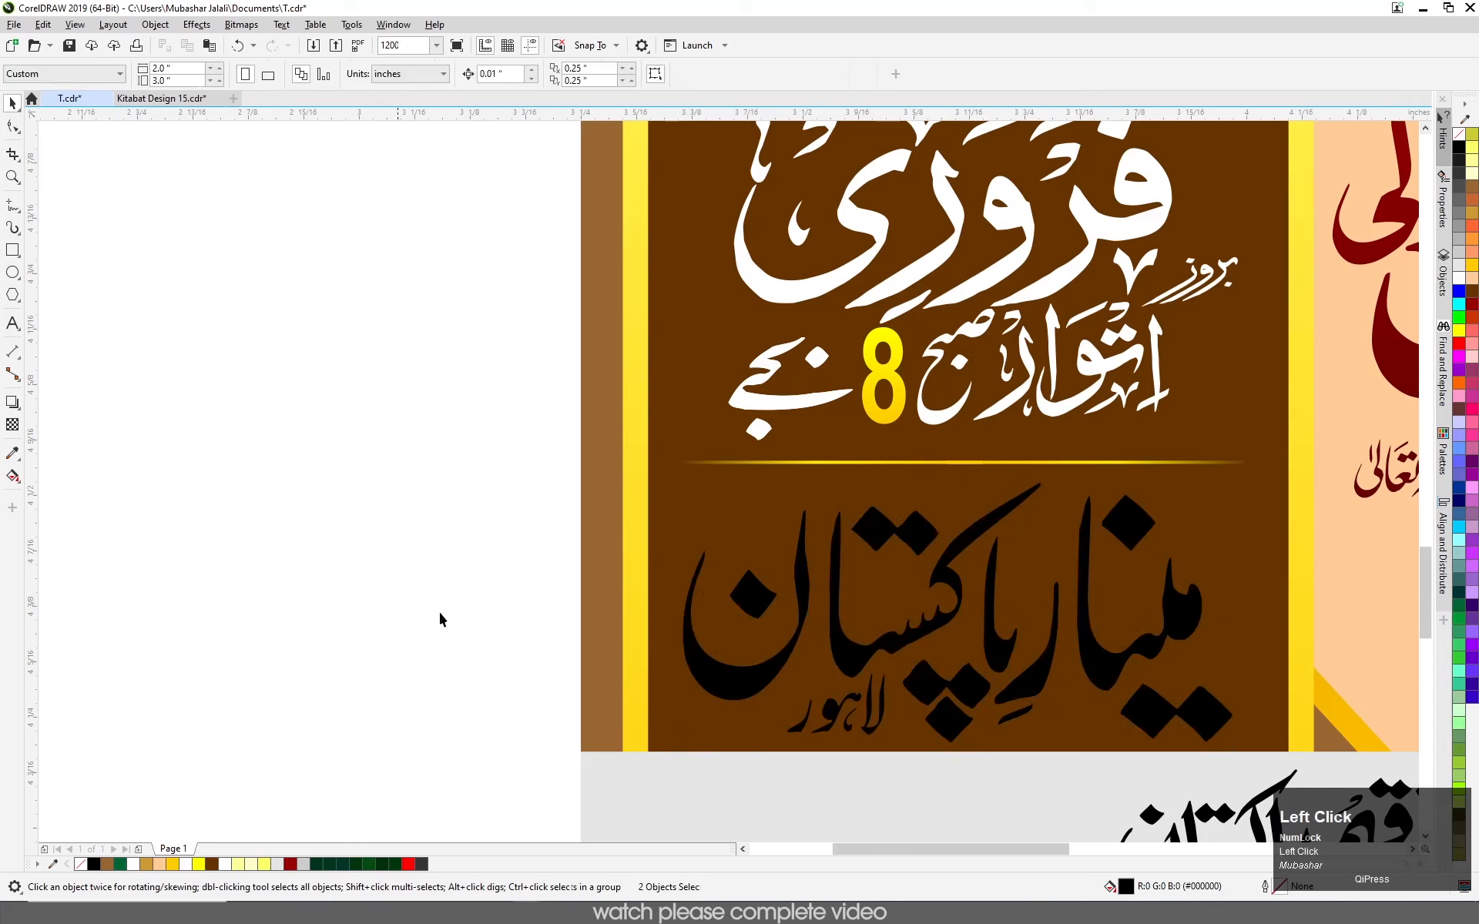
click(830, 715)
click(1460, 278)
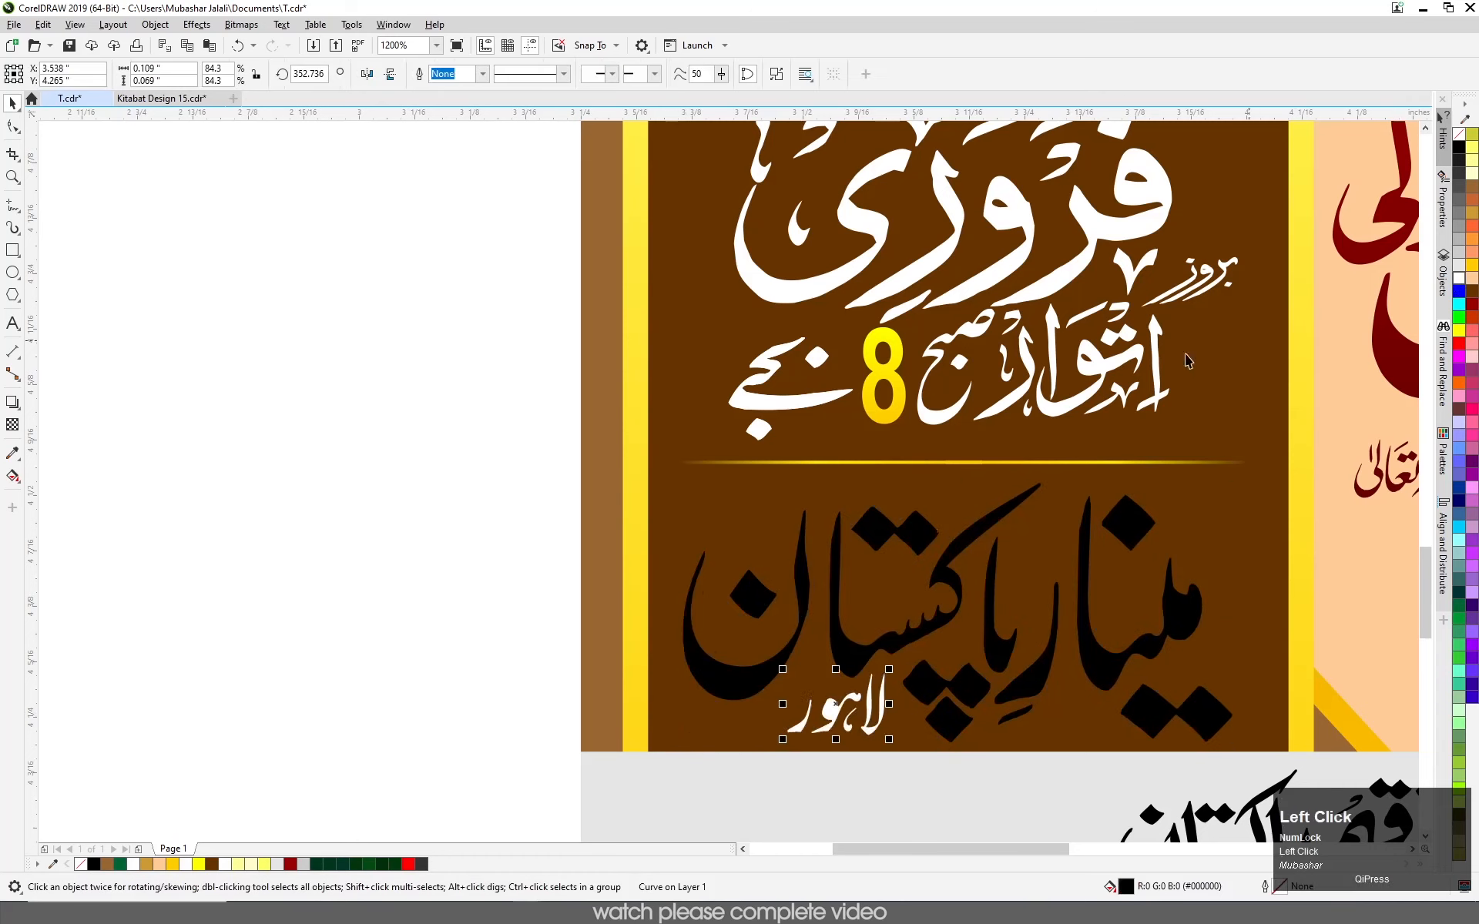
click(383, 456)
- Apply a vertical black-to-white gradient to the venue name
click(703, 681)
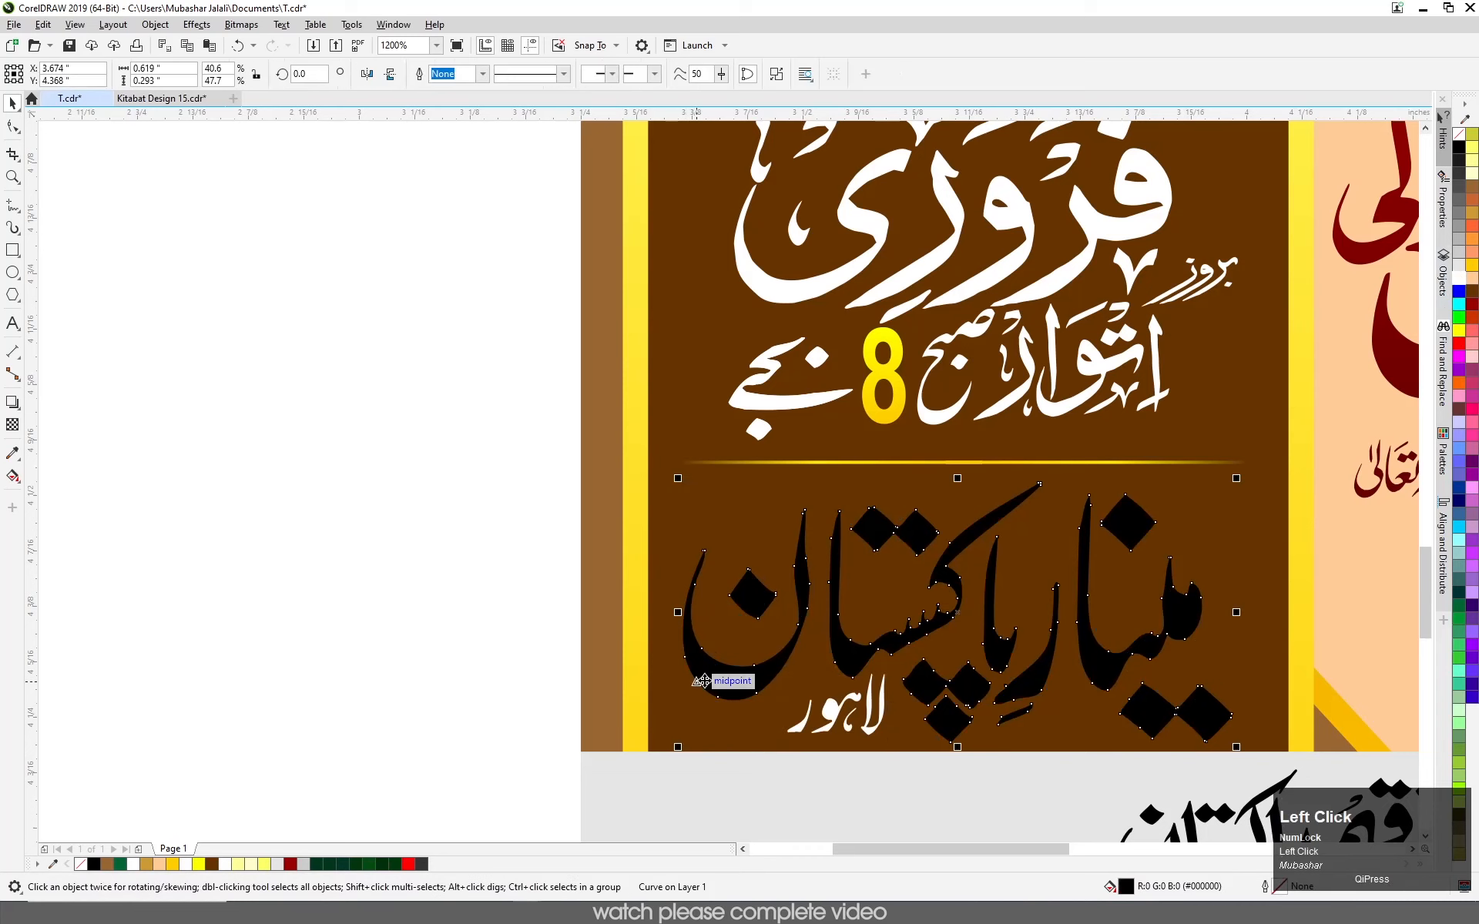
key(g)
drag(974, 469, 967, 705)
click(11, 103)
key(Escape)
- Copy the yellow gradient of the number 8 onto the venue name
right_click(906, 410)
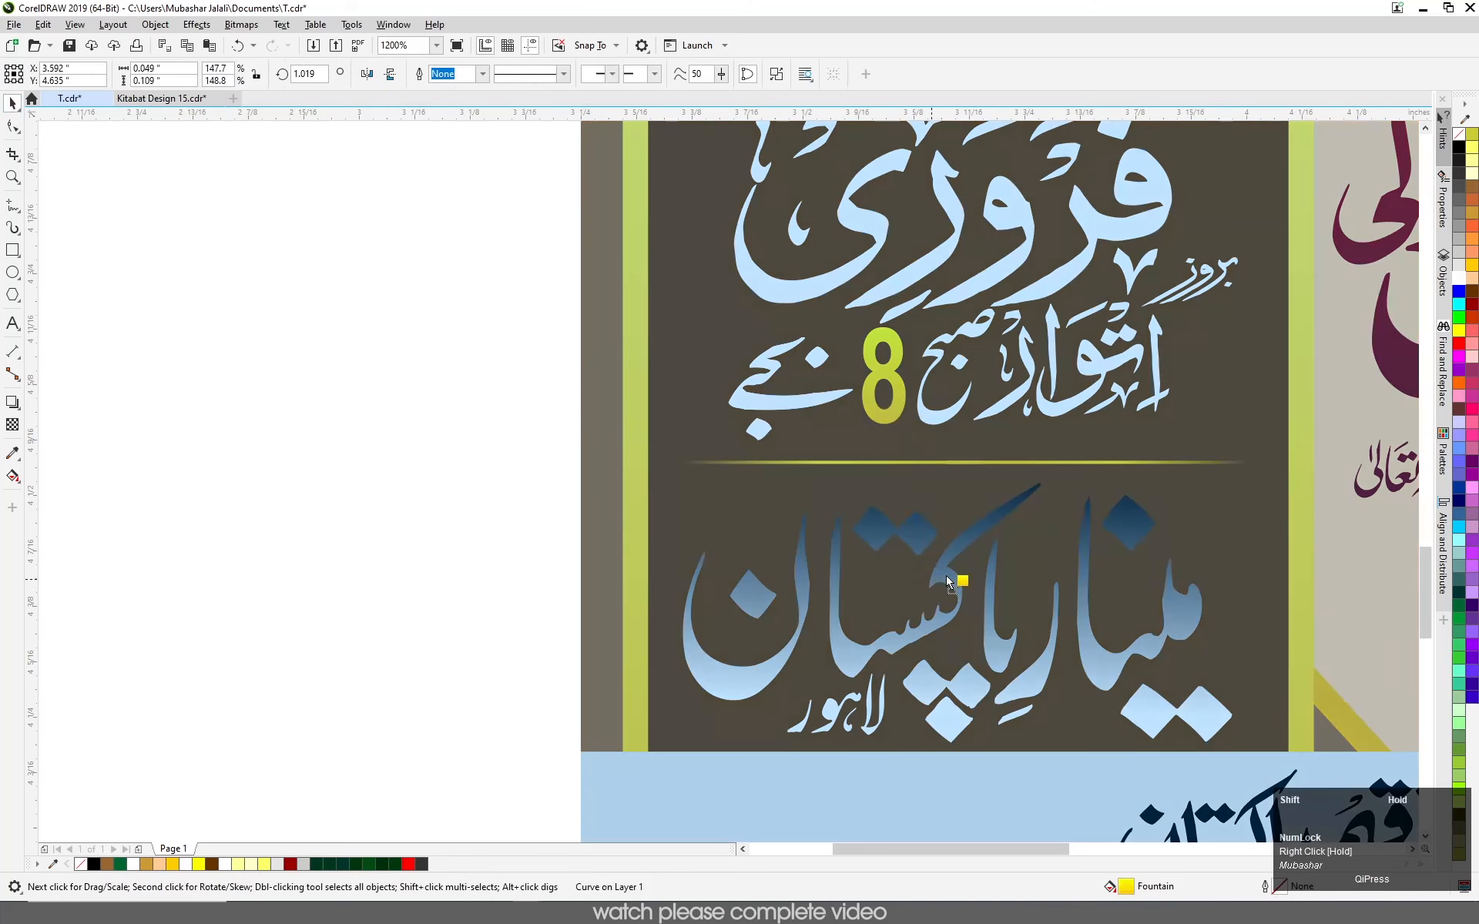
drag(947, 577, 924, 585)
scroll(925, 587, down, 2)
scroll(959, 598, up, 2)
- Fine-tune the vertical position of the venue and city names between the divider and the organisation strip
drag(353, 455, 1188, 801)
drag(1184, 746, 1188, 747)
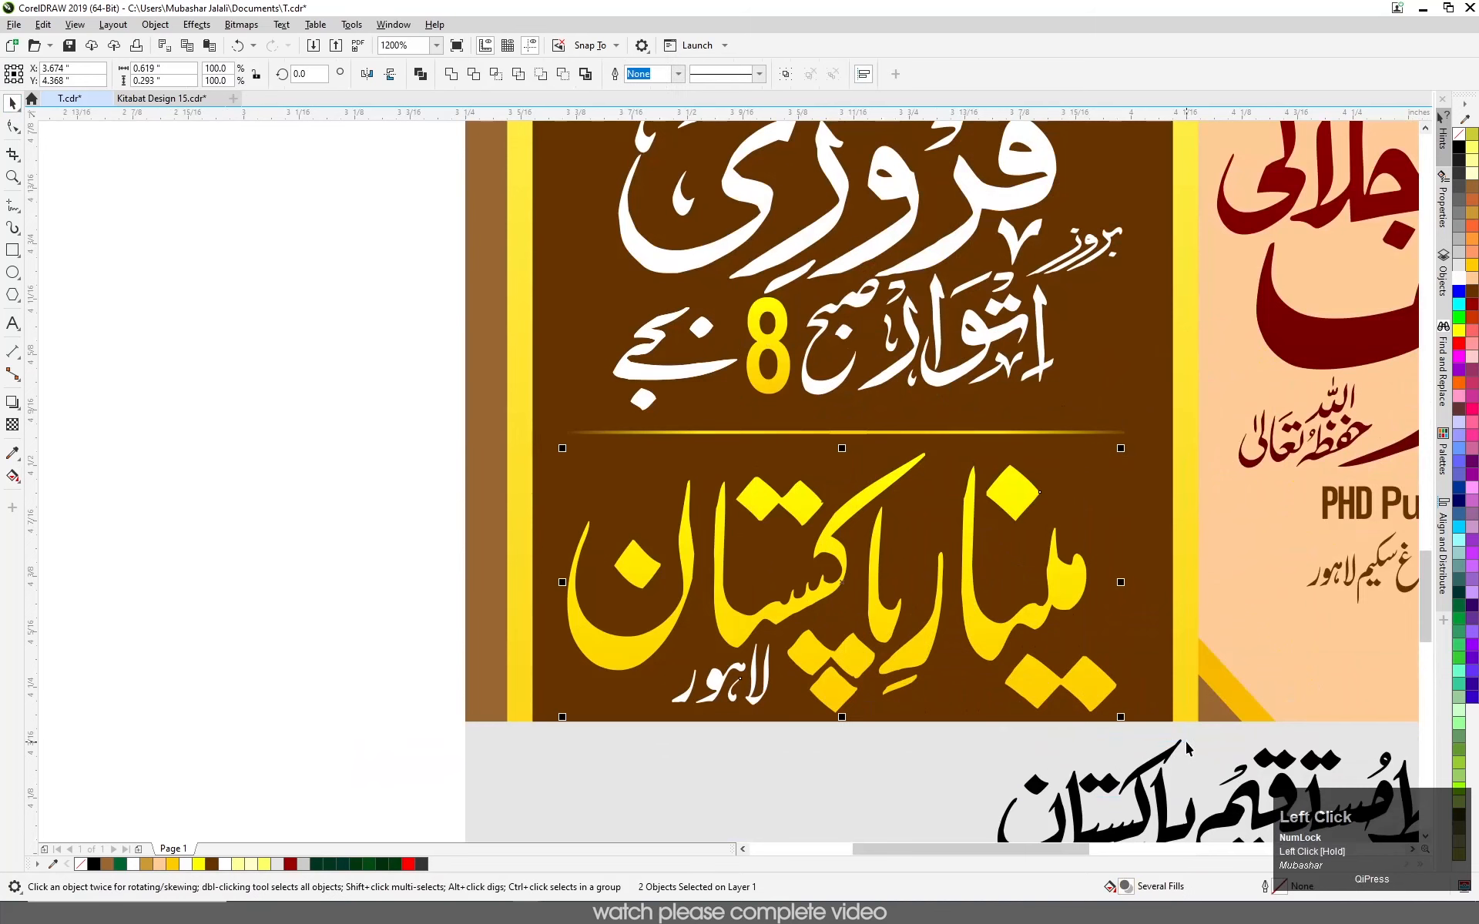
key(Up)
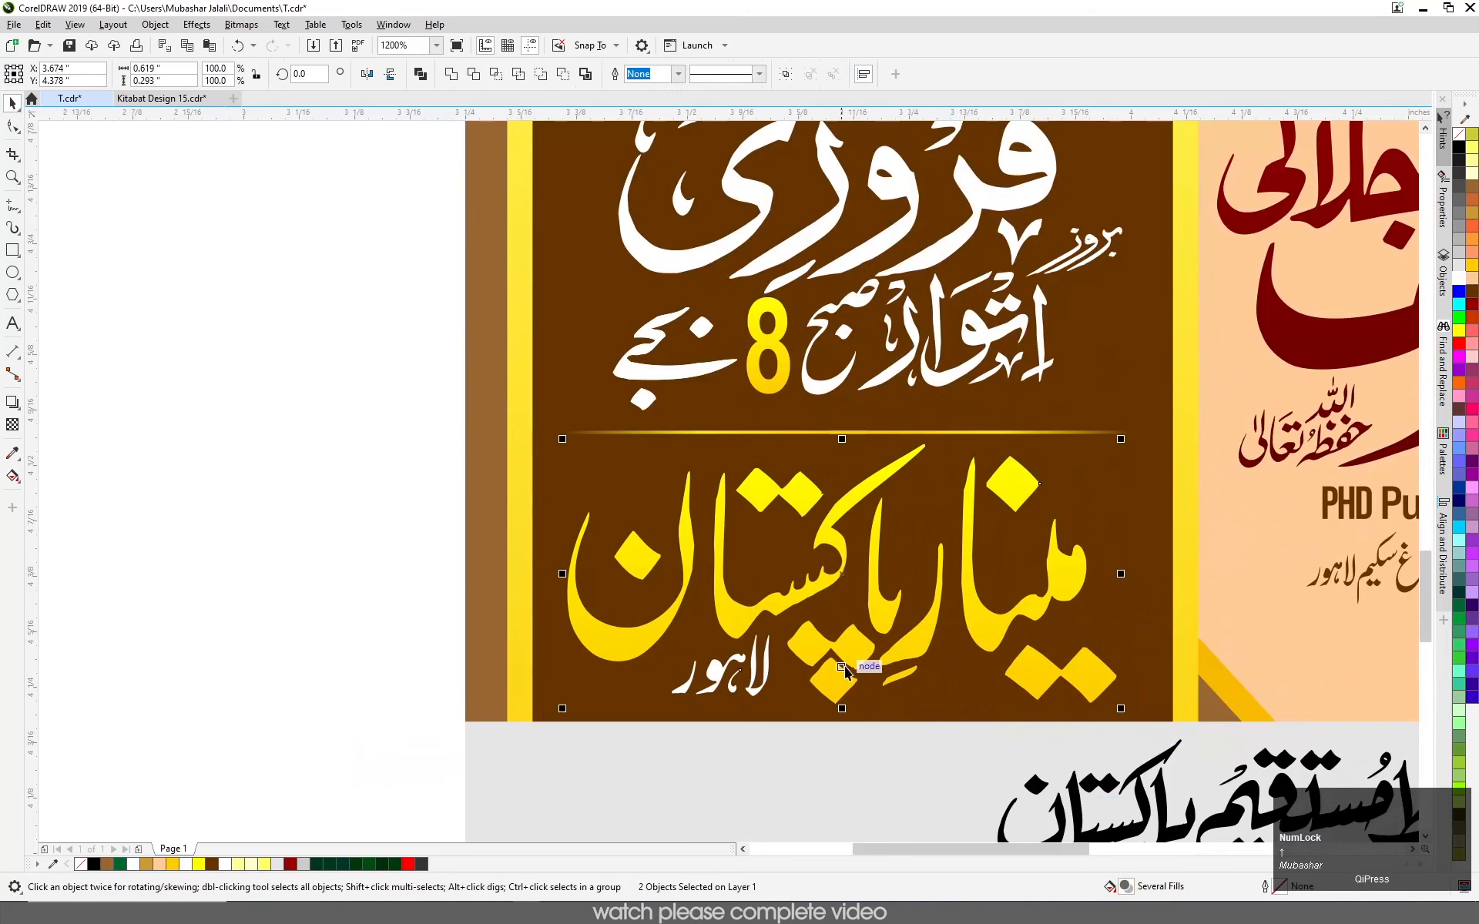
drag(845, 645, 844, 653)
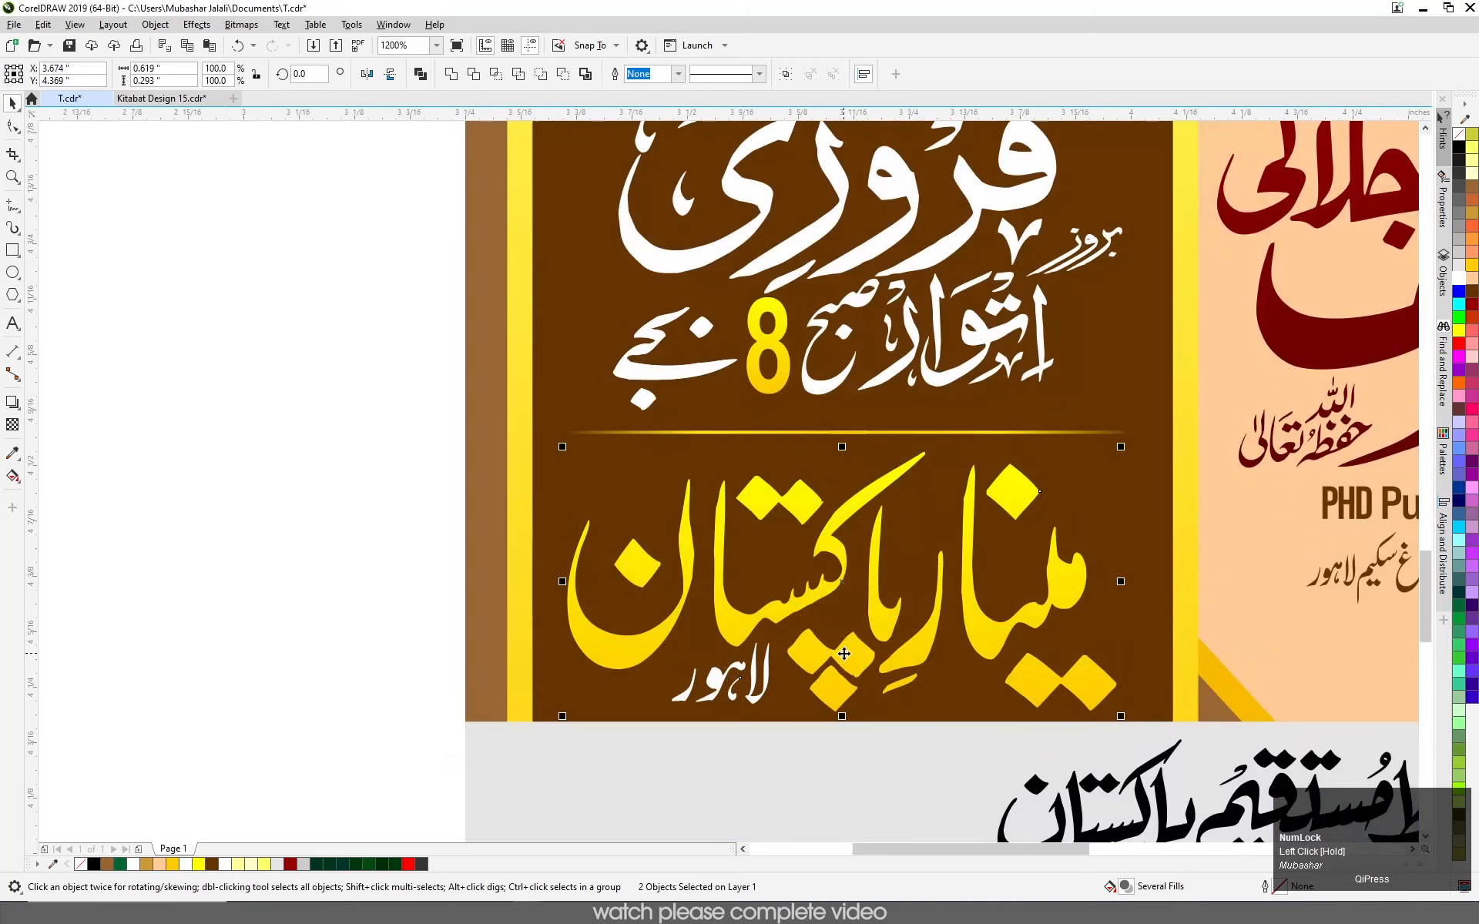
- Try removing the outline of the red calligraphy in the poster's top band, and undo the change
key(F4)
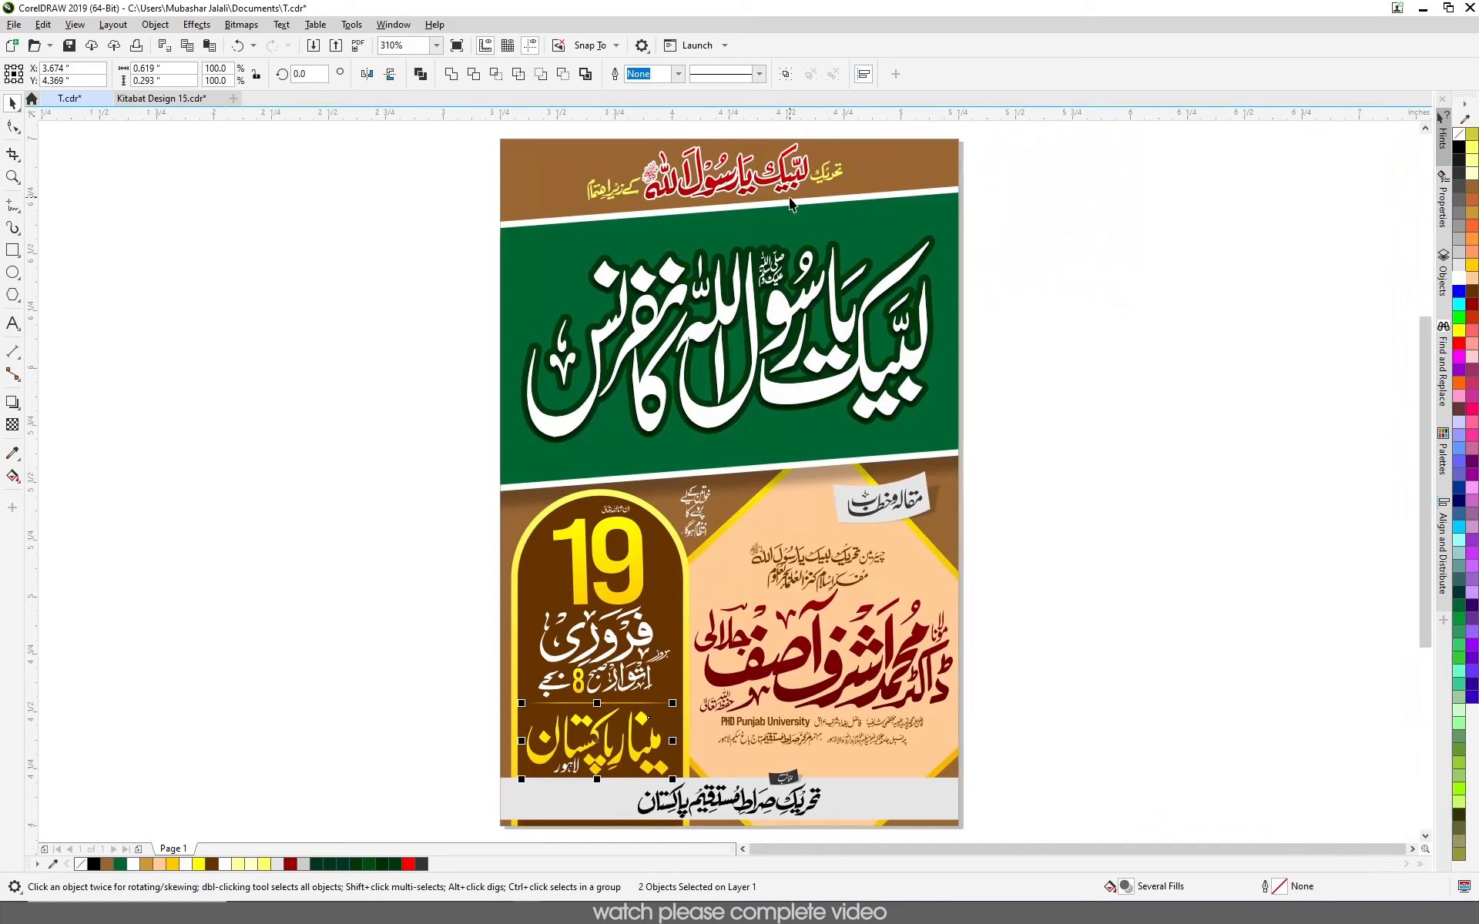
key(F4)
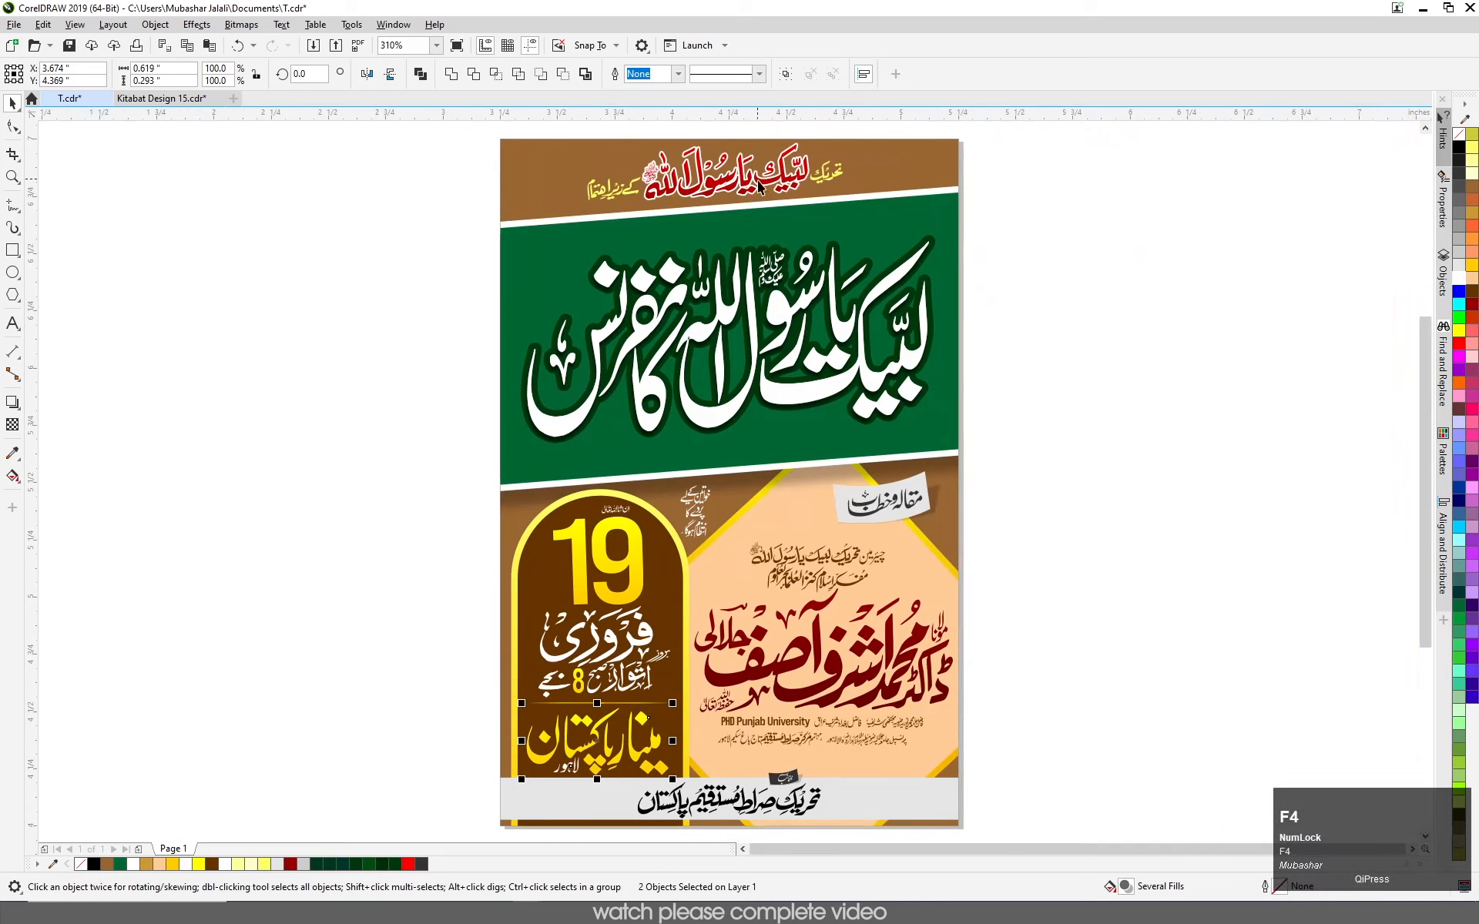
click(759, 180)
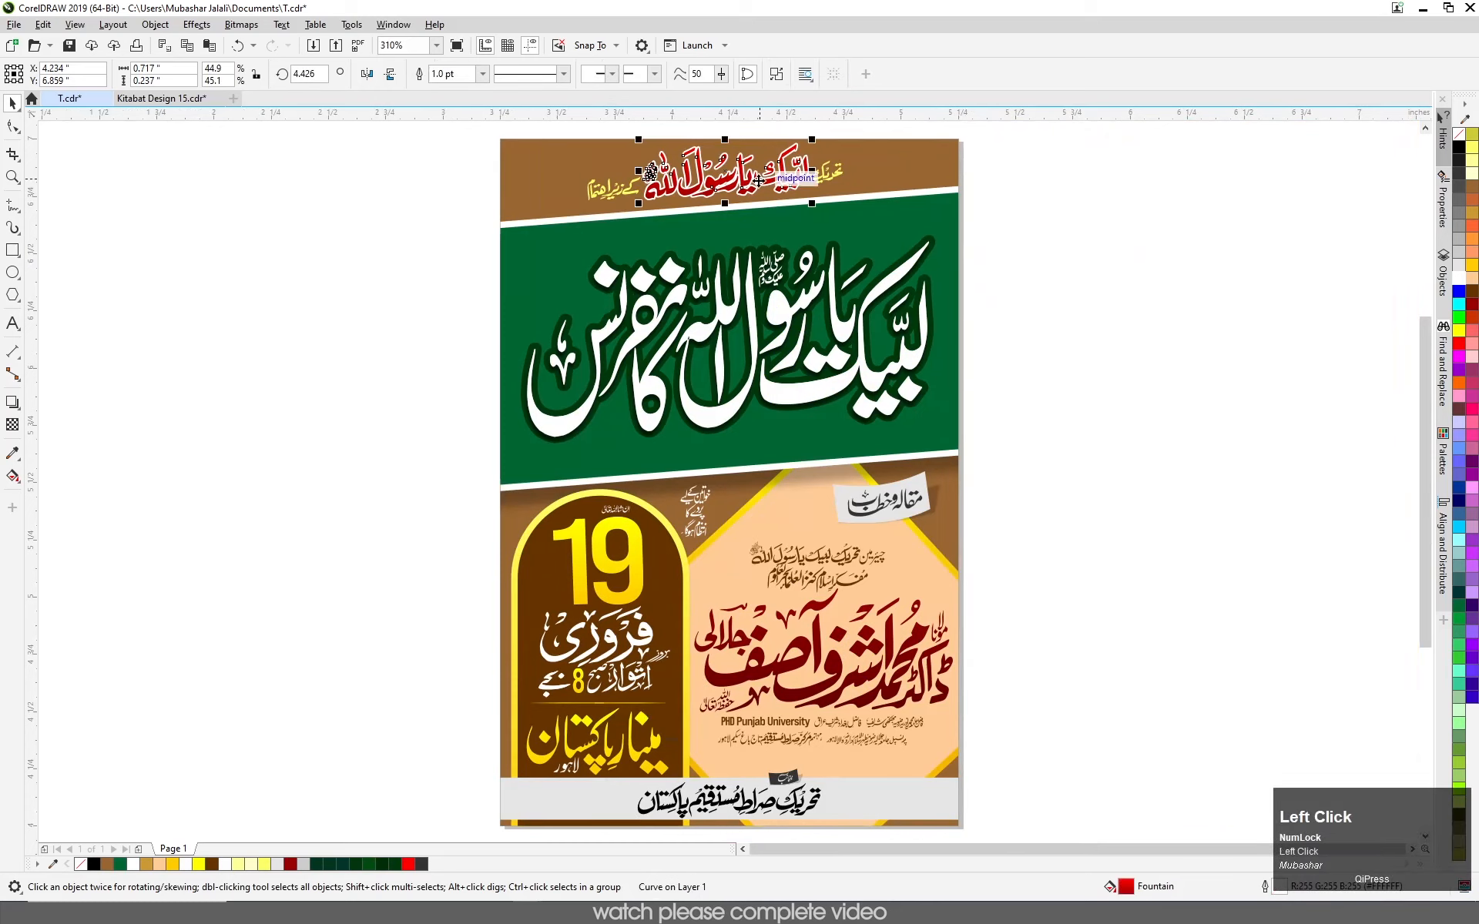
right_click(1460, 141)
key(ctrl+z)
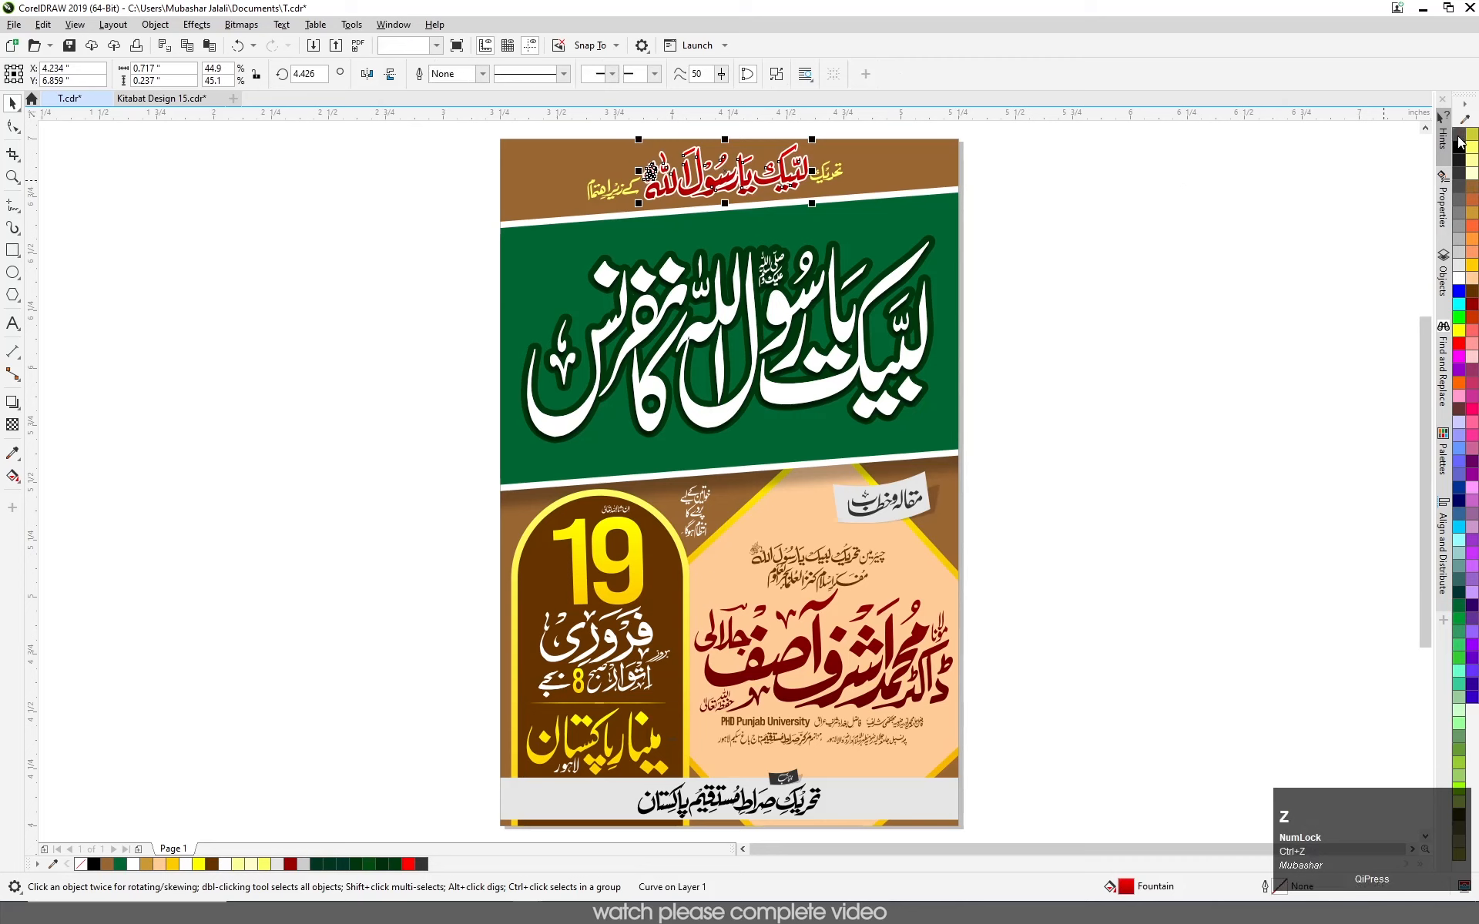
key(F4)
click(330, 365)
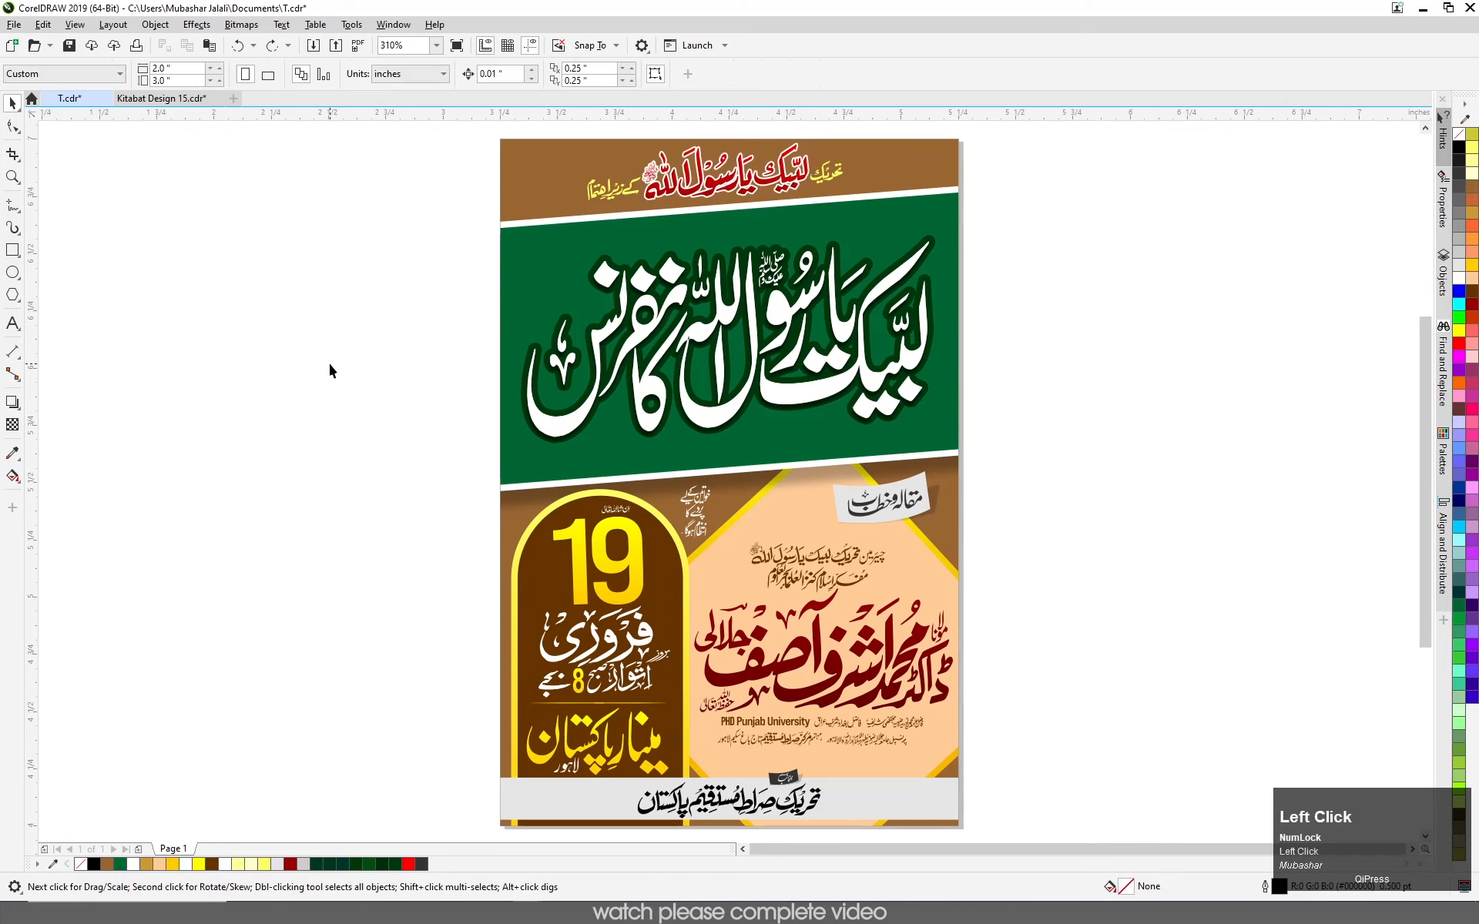